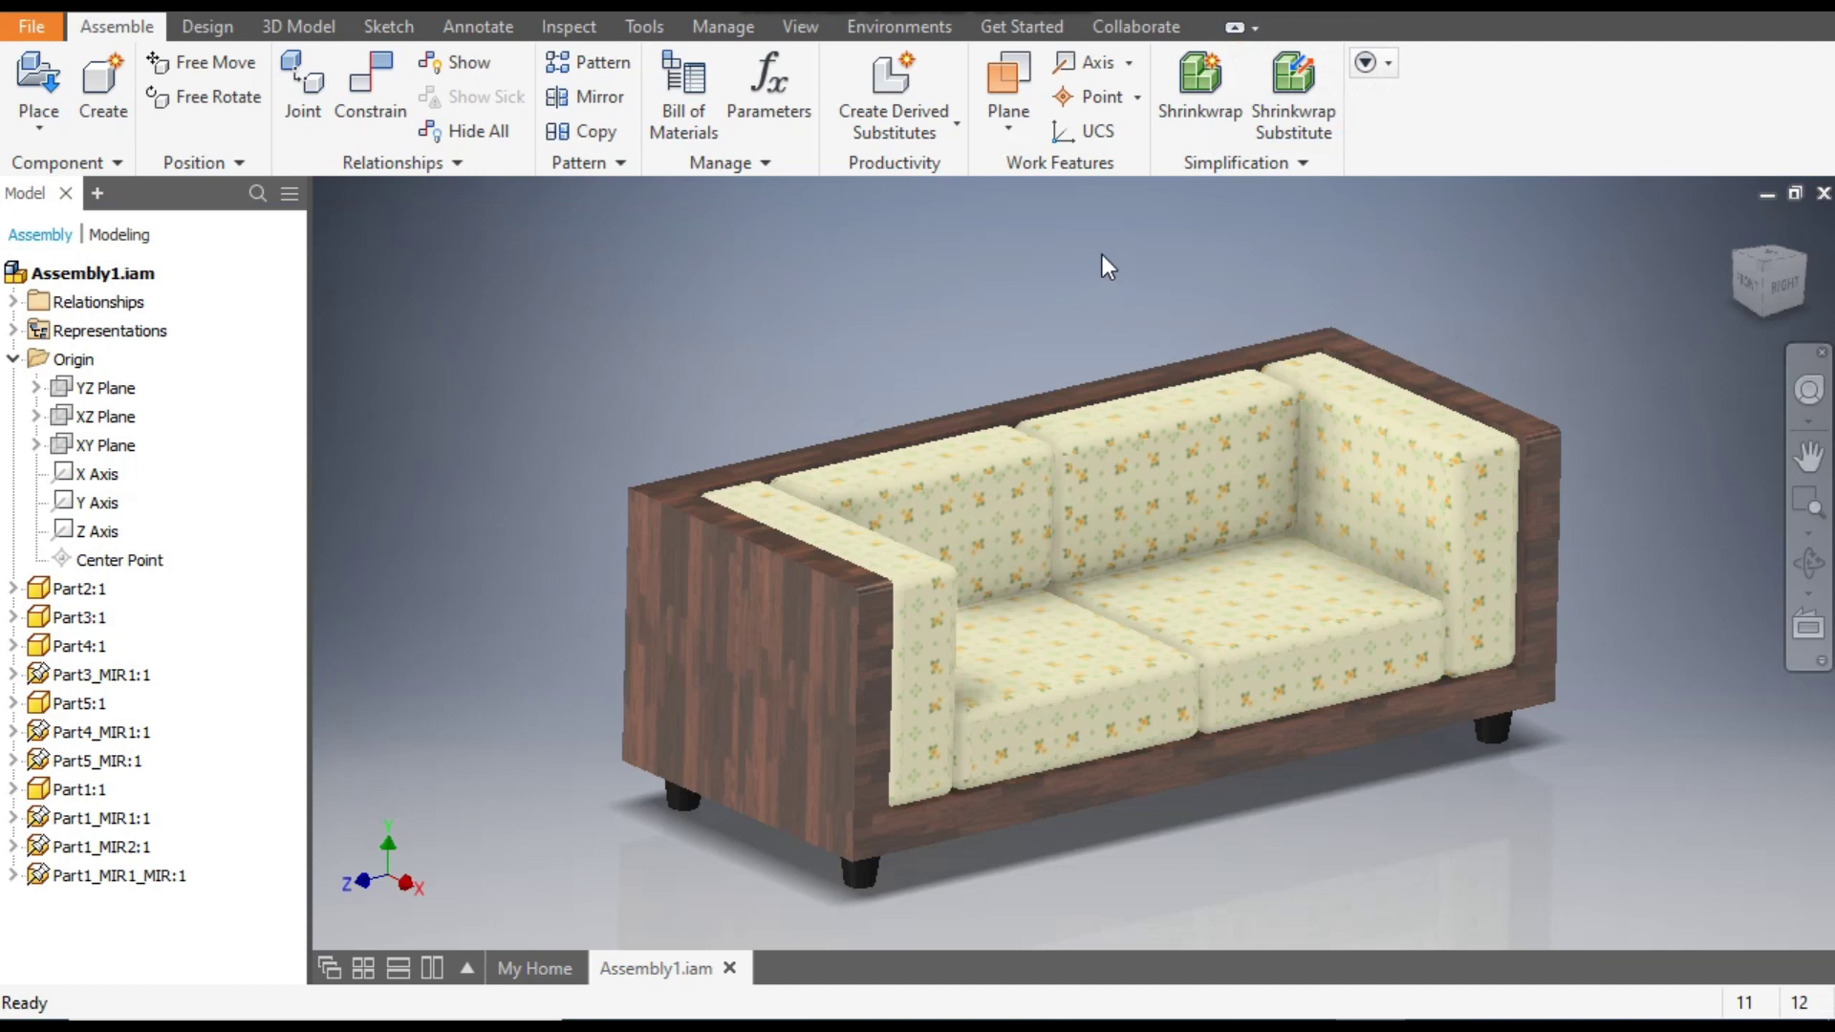
Create a new part file from the metric Standard (mm).ipt template.
left_click(635, 502)
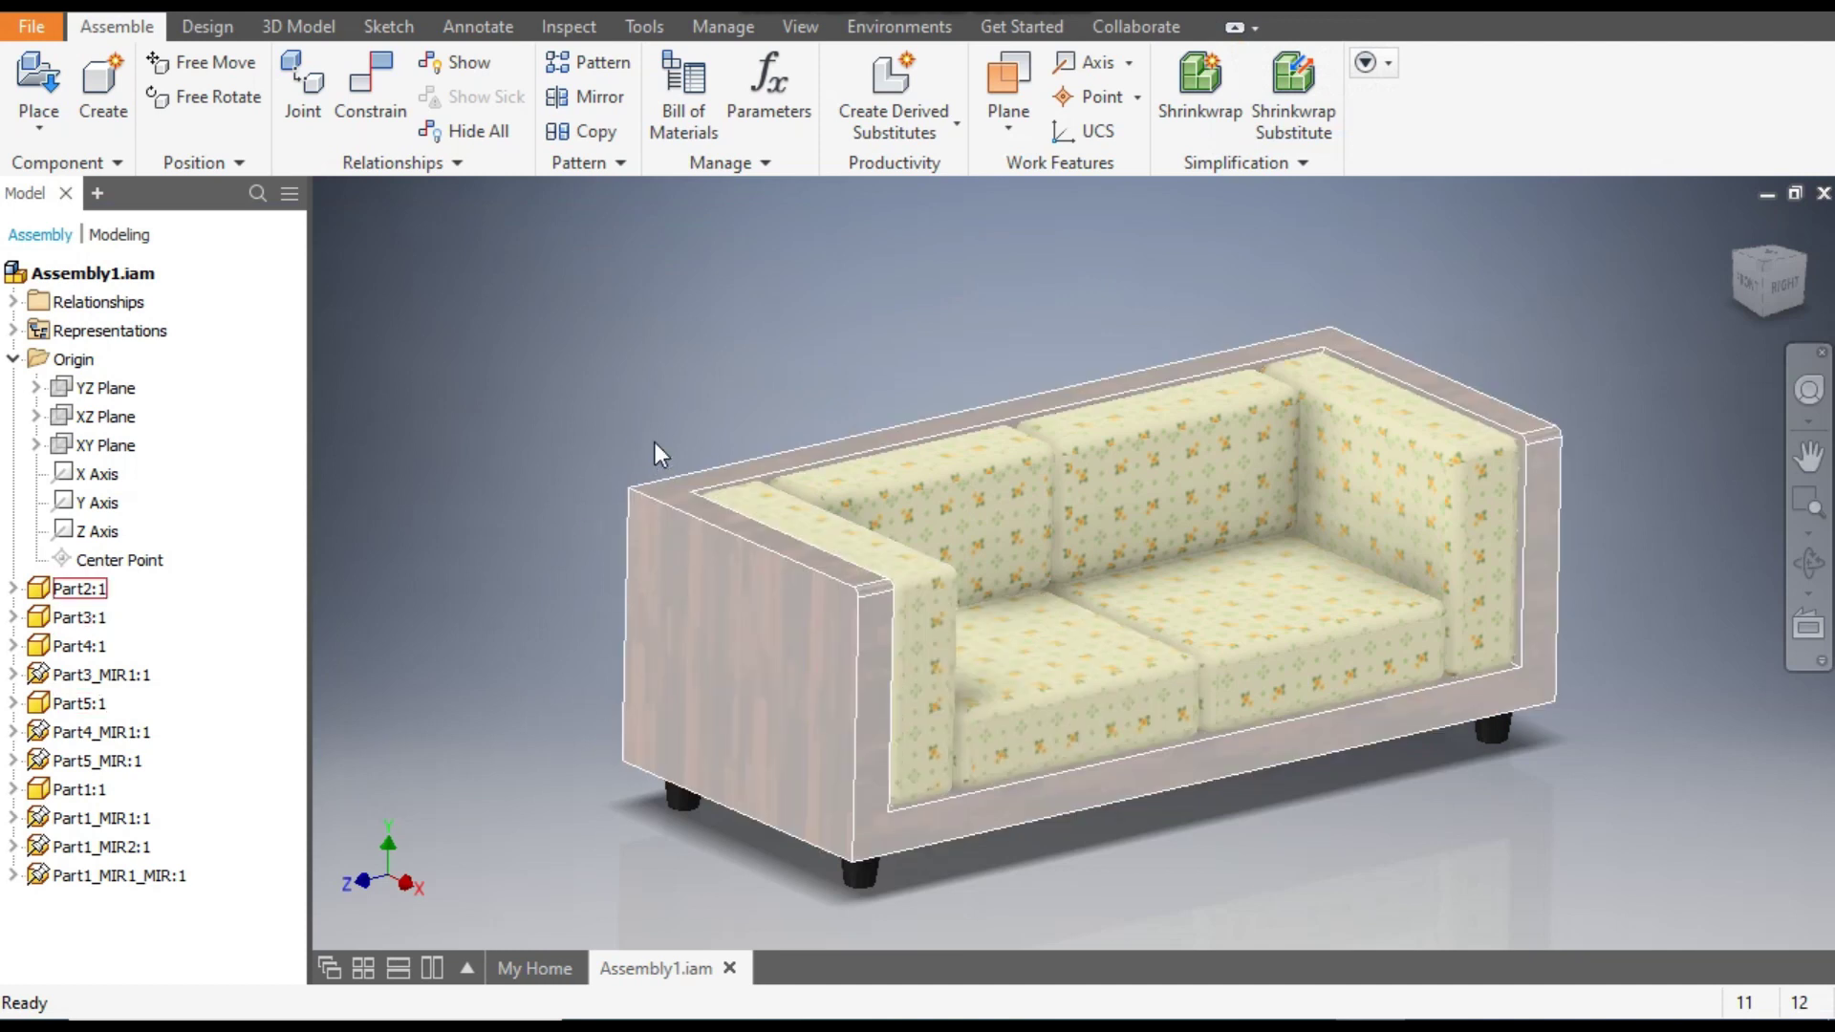
left_click(529, 472)
left_click(52, 8)
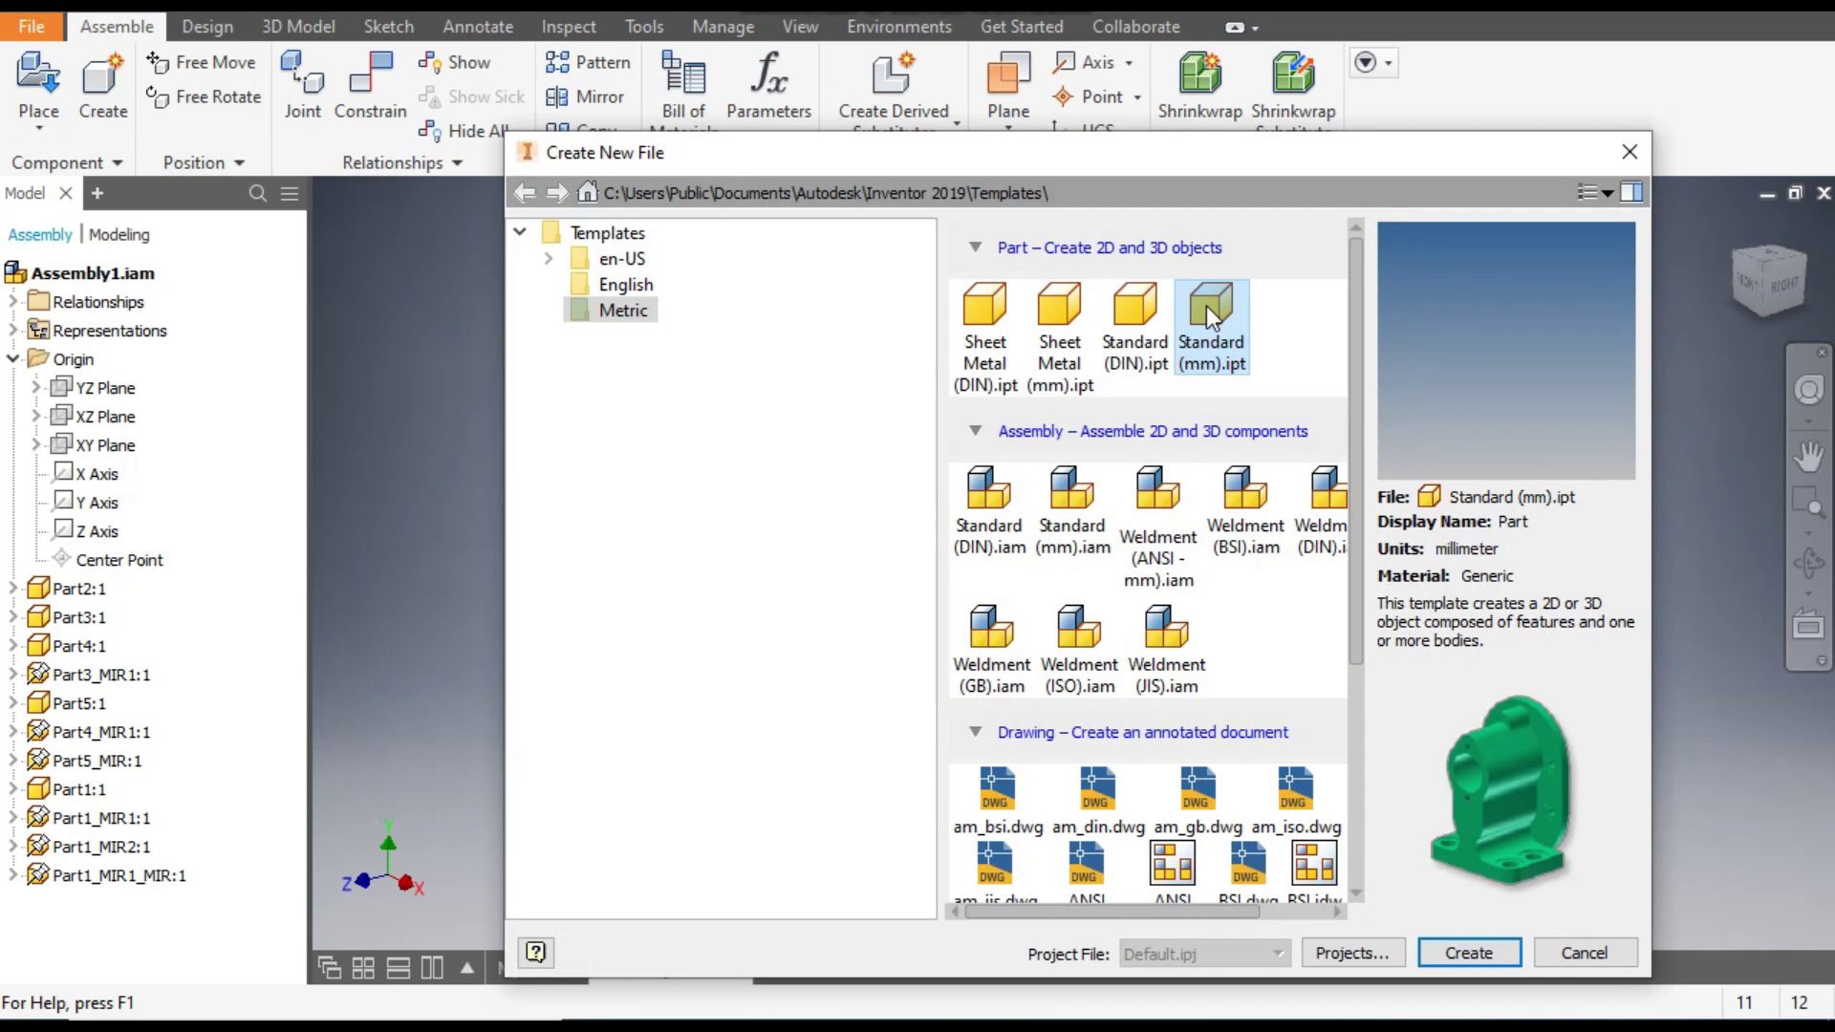
left_click(1481, 953)
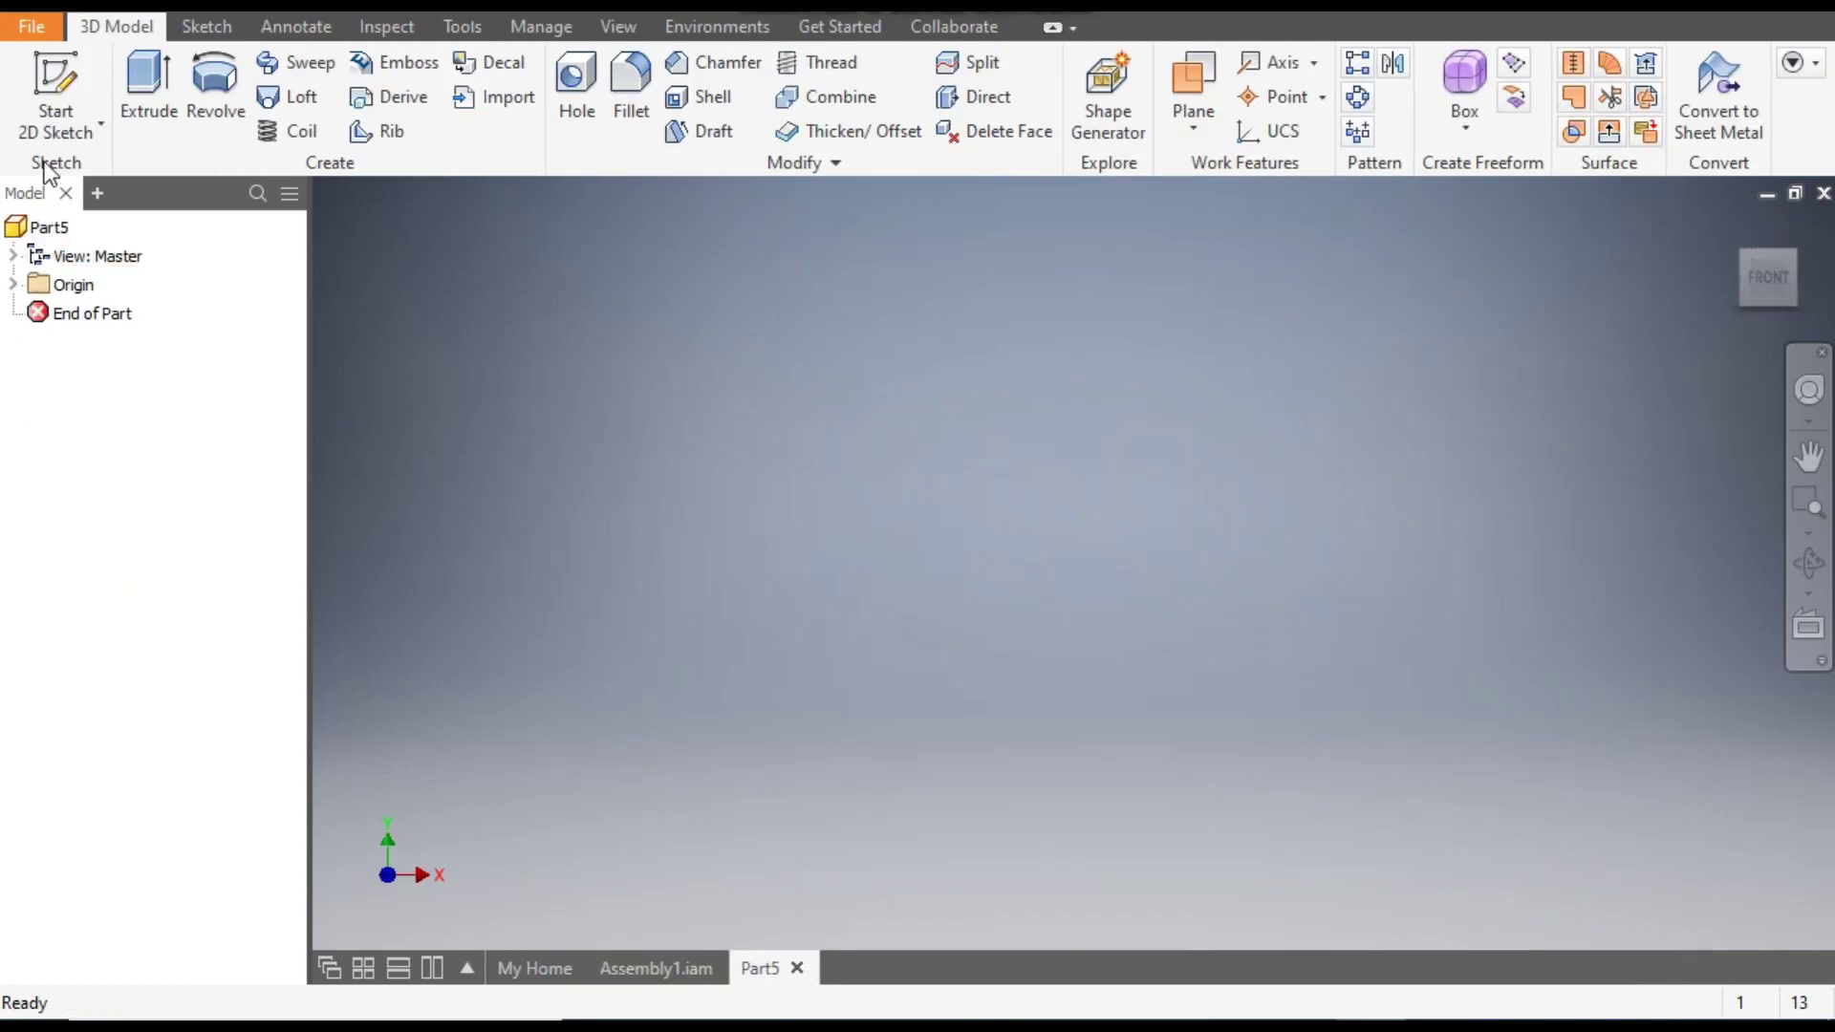
Start a sketch on the XY plane and draw a two-point center rectangle about 28 mm wide, centred on the origin.
left_click(48, 84)
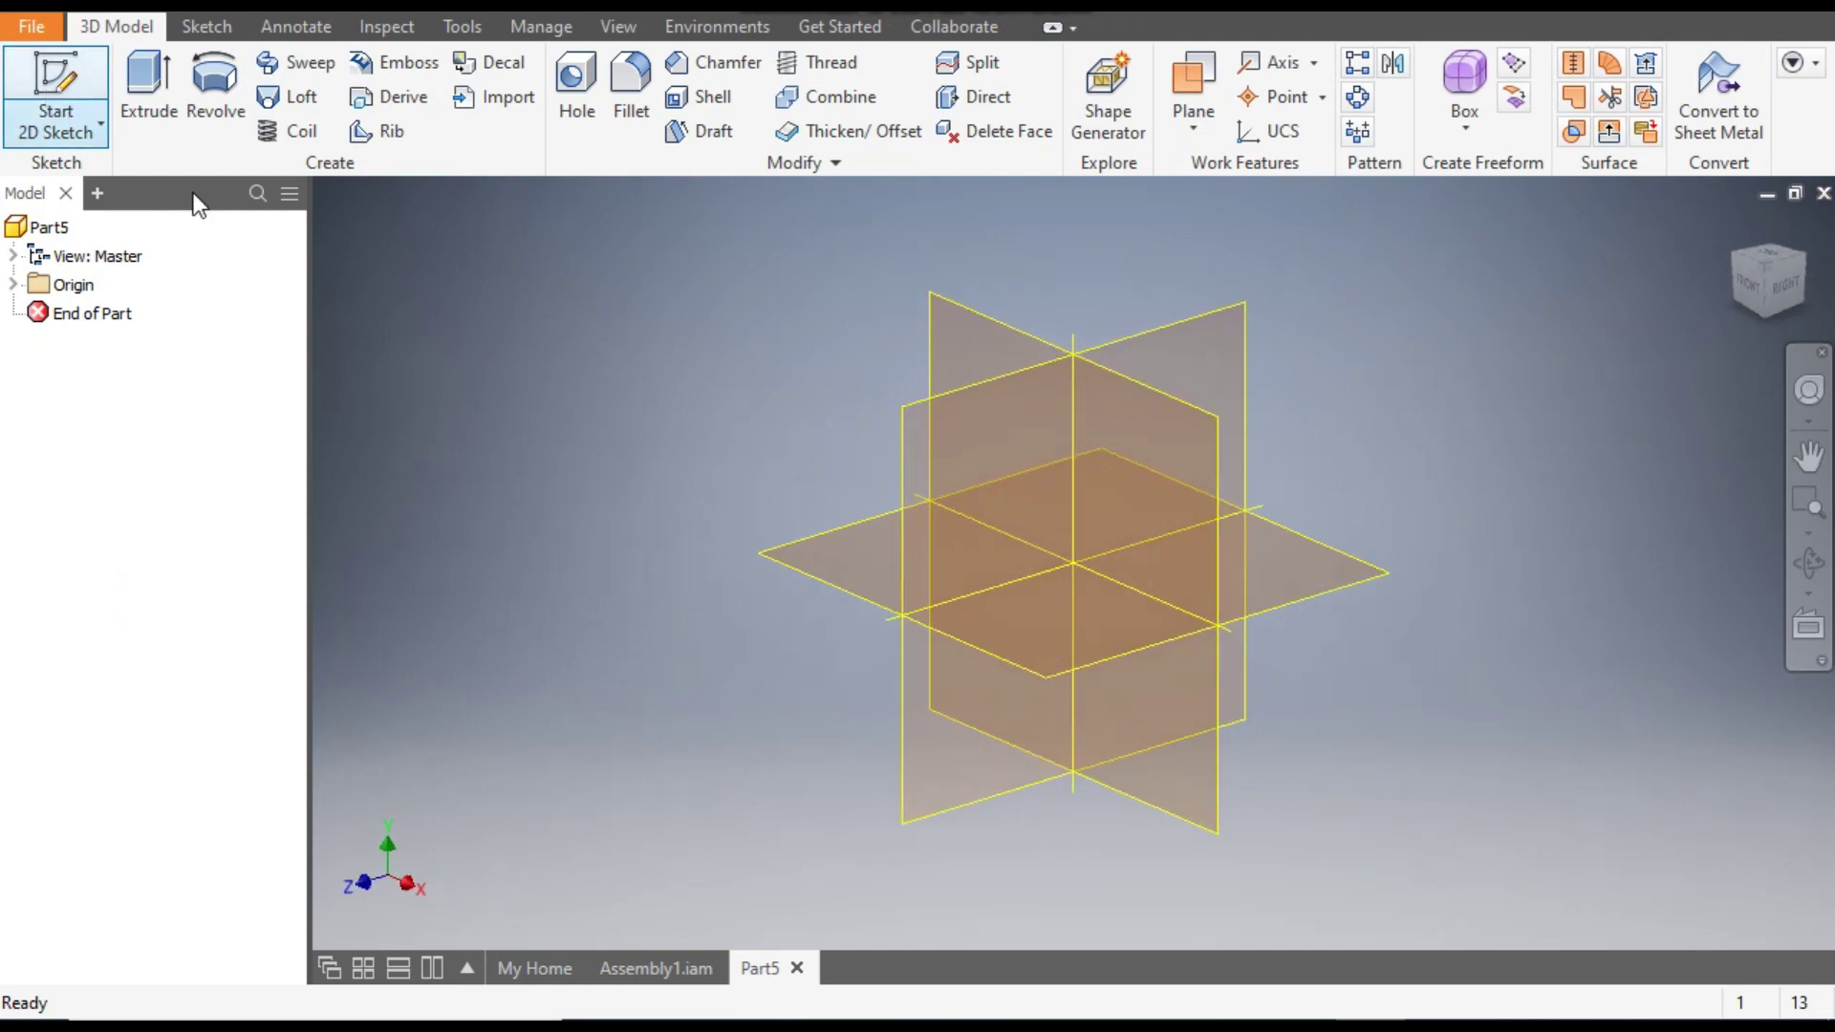
left_click(983, 335)
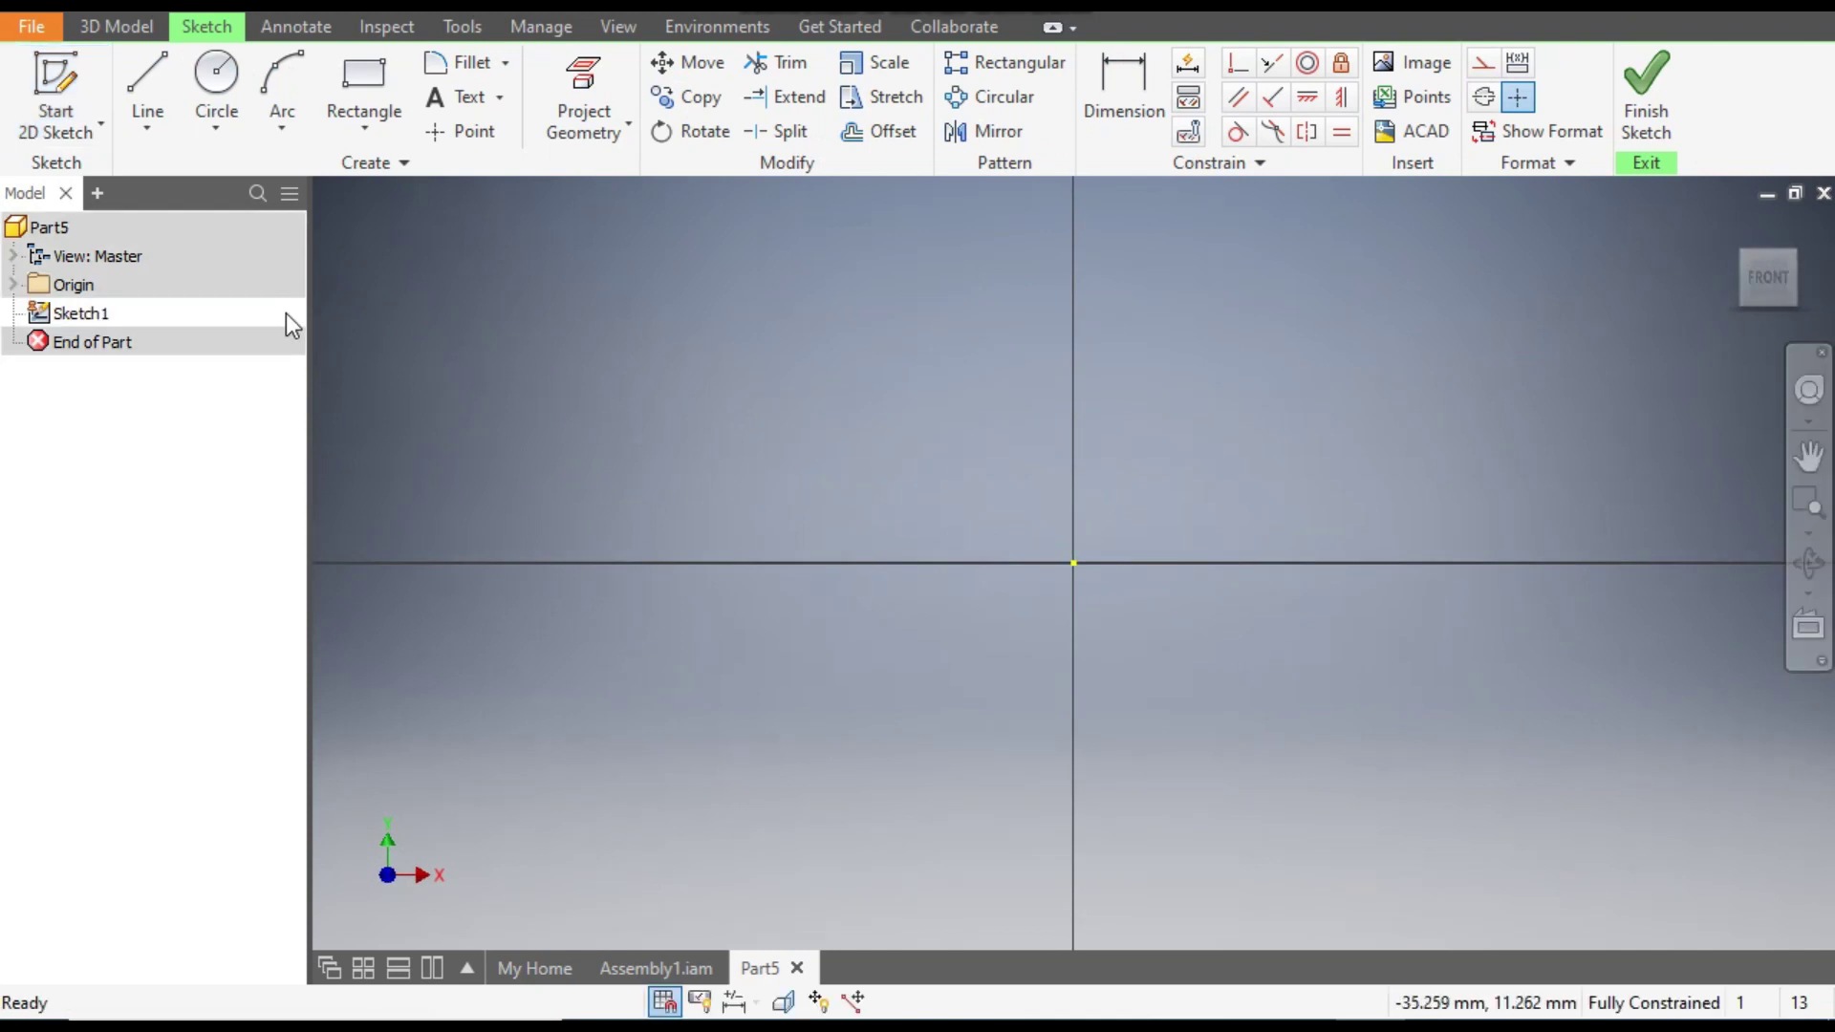
left_click(369, 128)
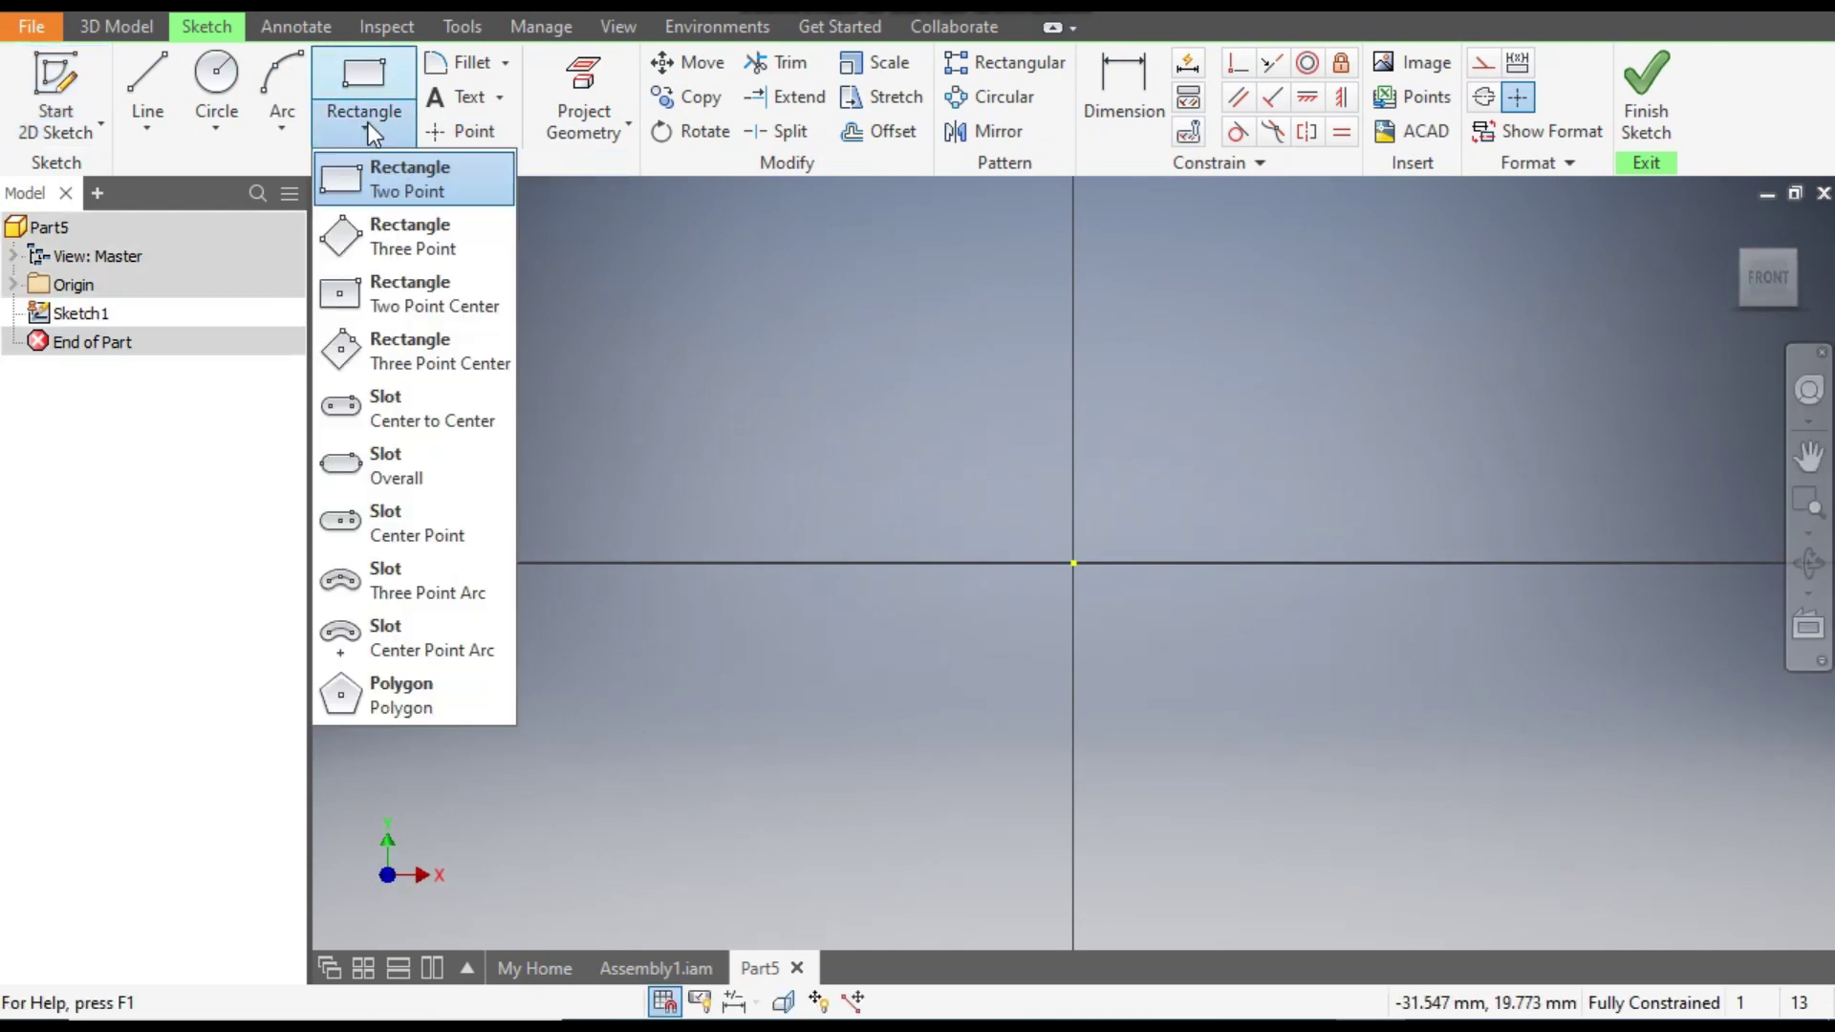
left_click(417, 294)
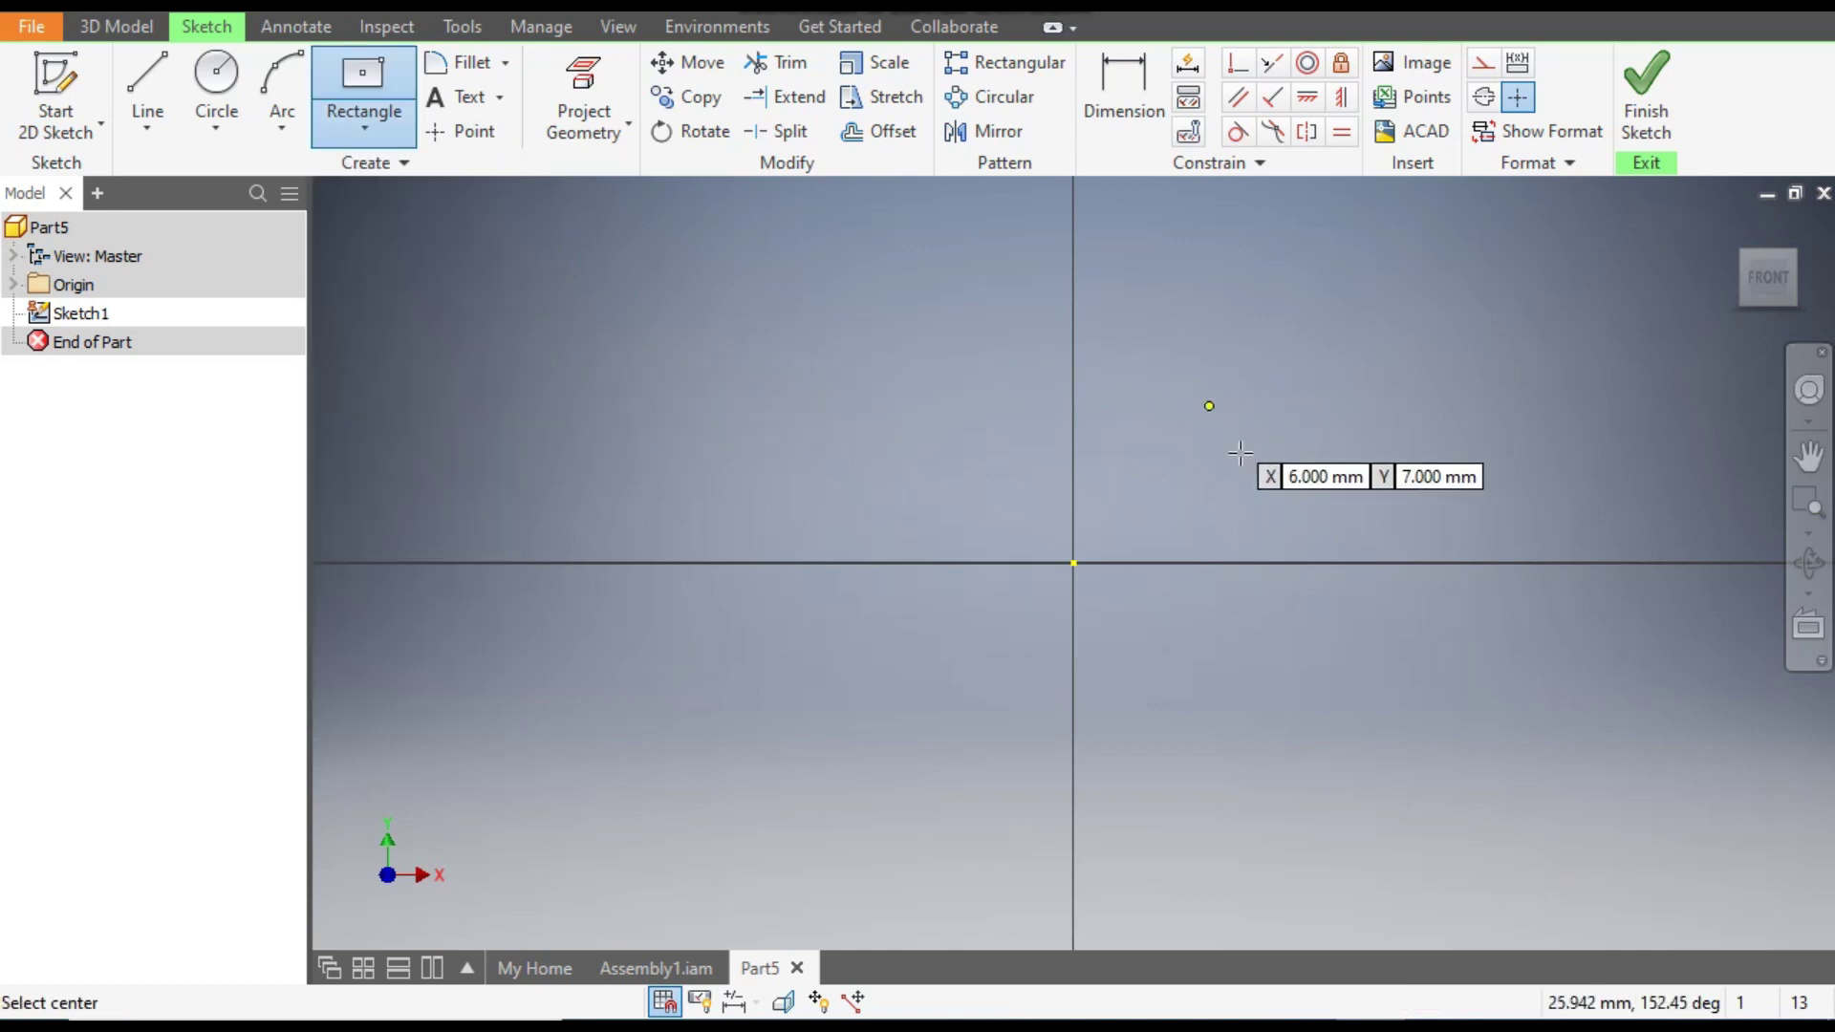
left_click(1073, 563)
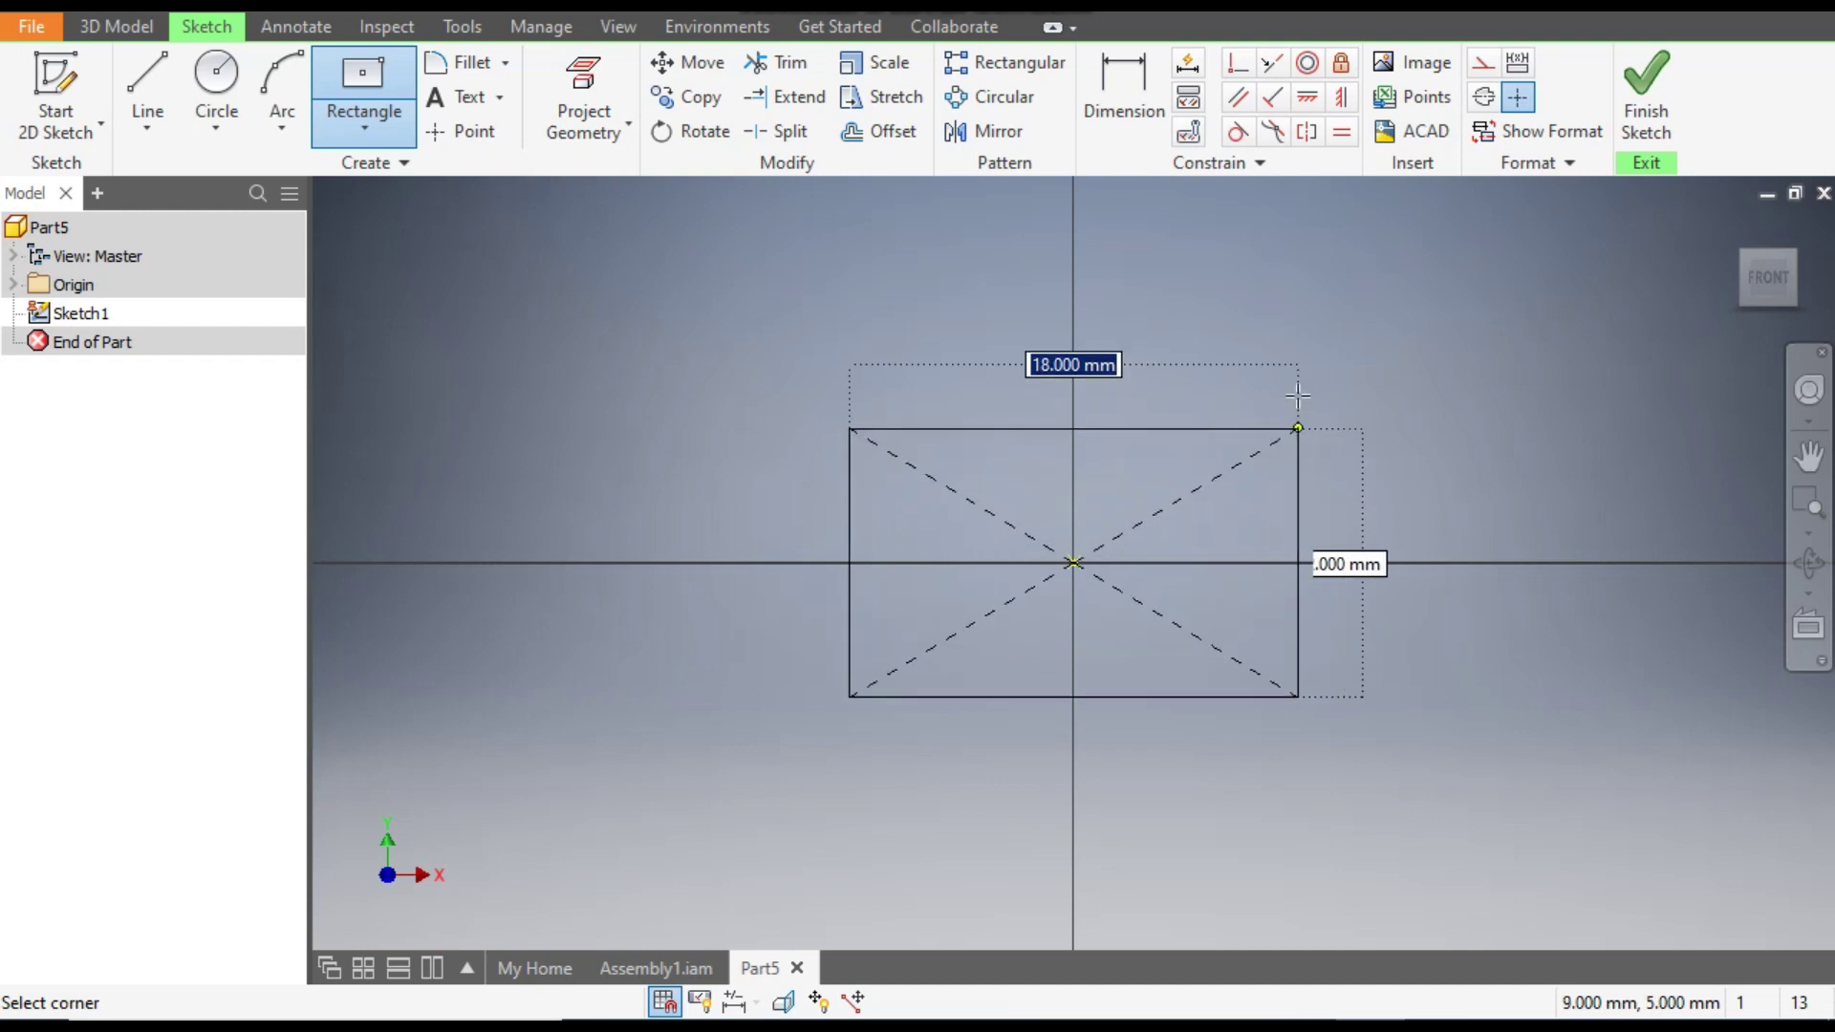
left_click(1389, 295)
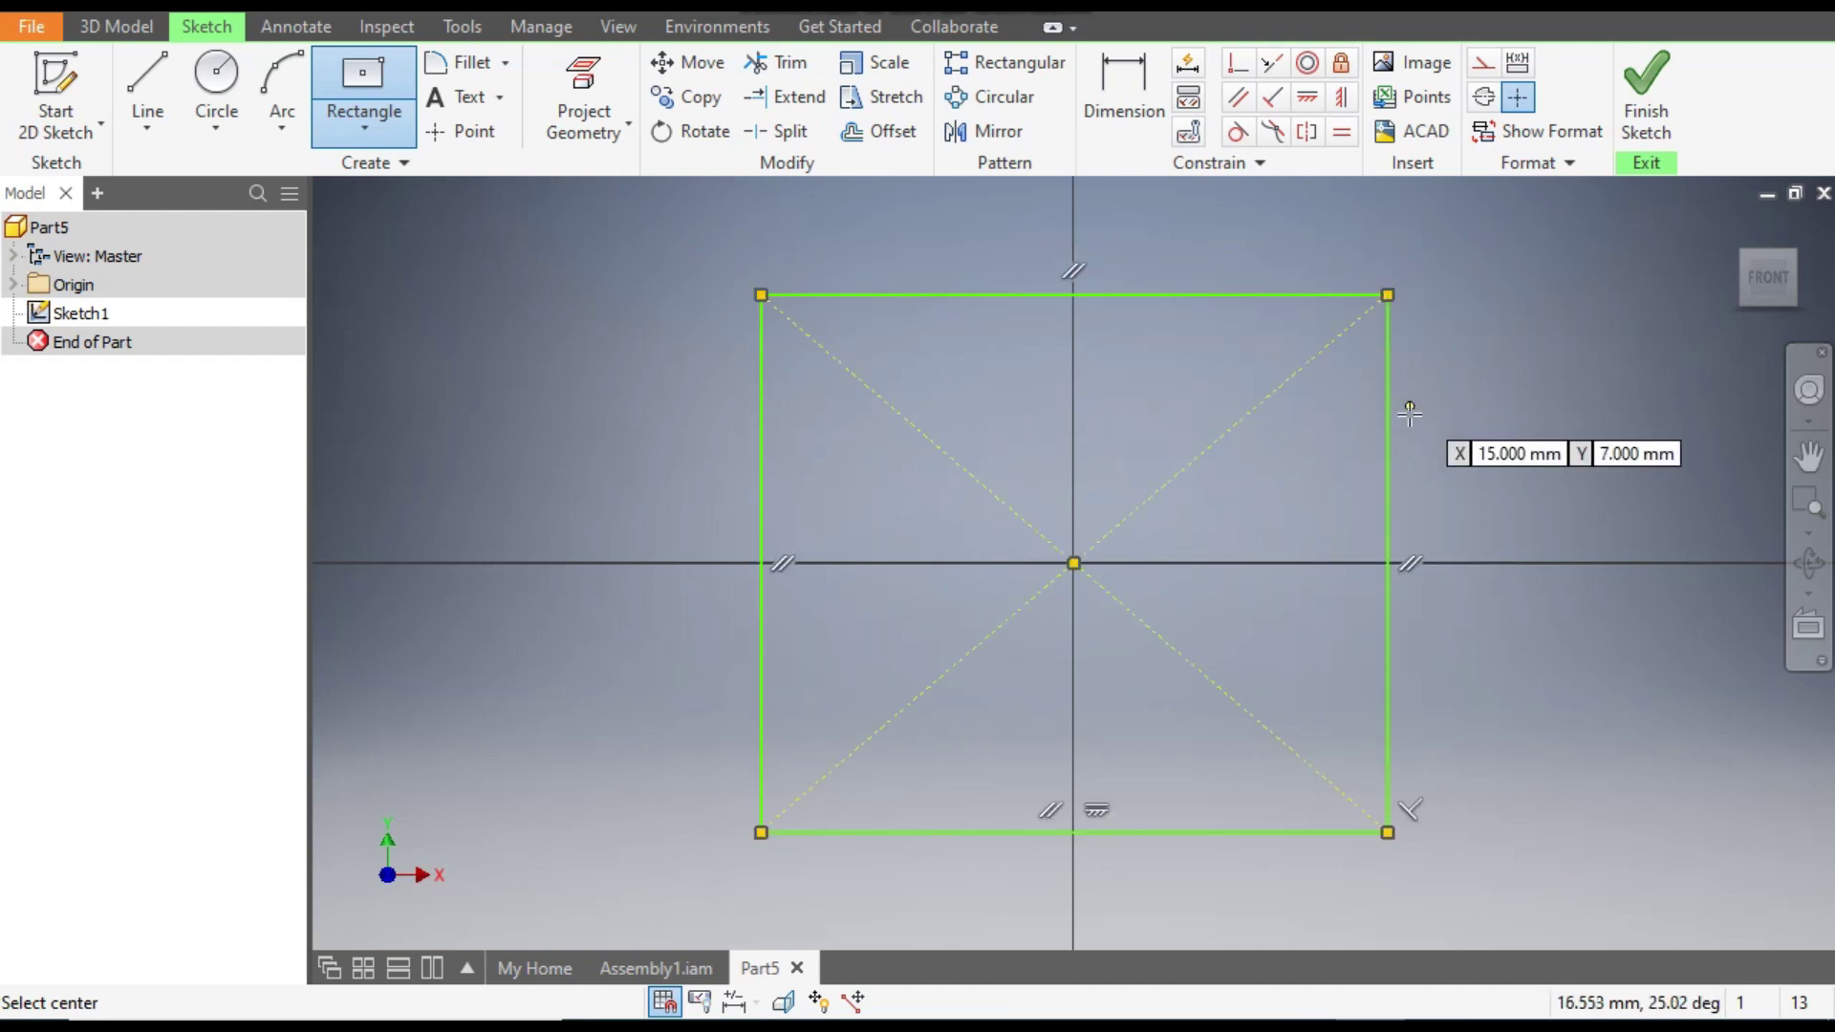
Dimension the rectangle's upper edge and set its width to 850 mm.
left_click(1126, 103)
scroll(1103, 449, "down", 2)
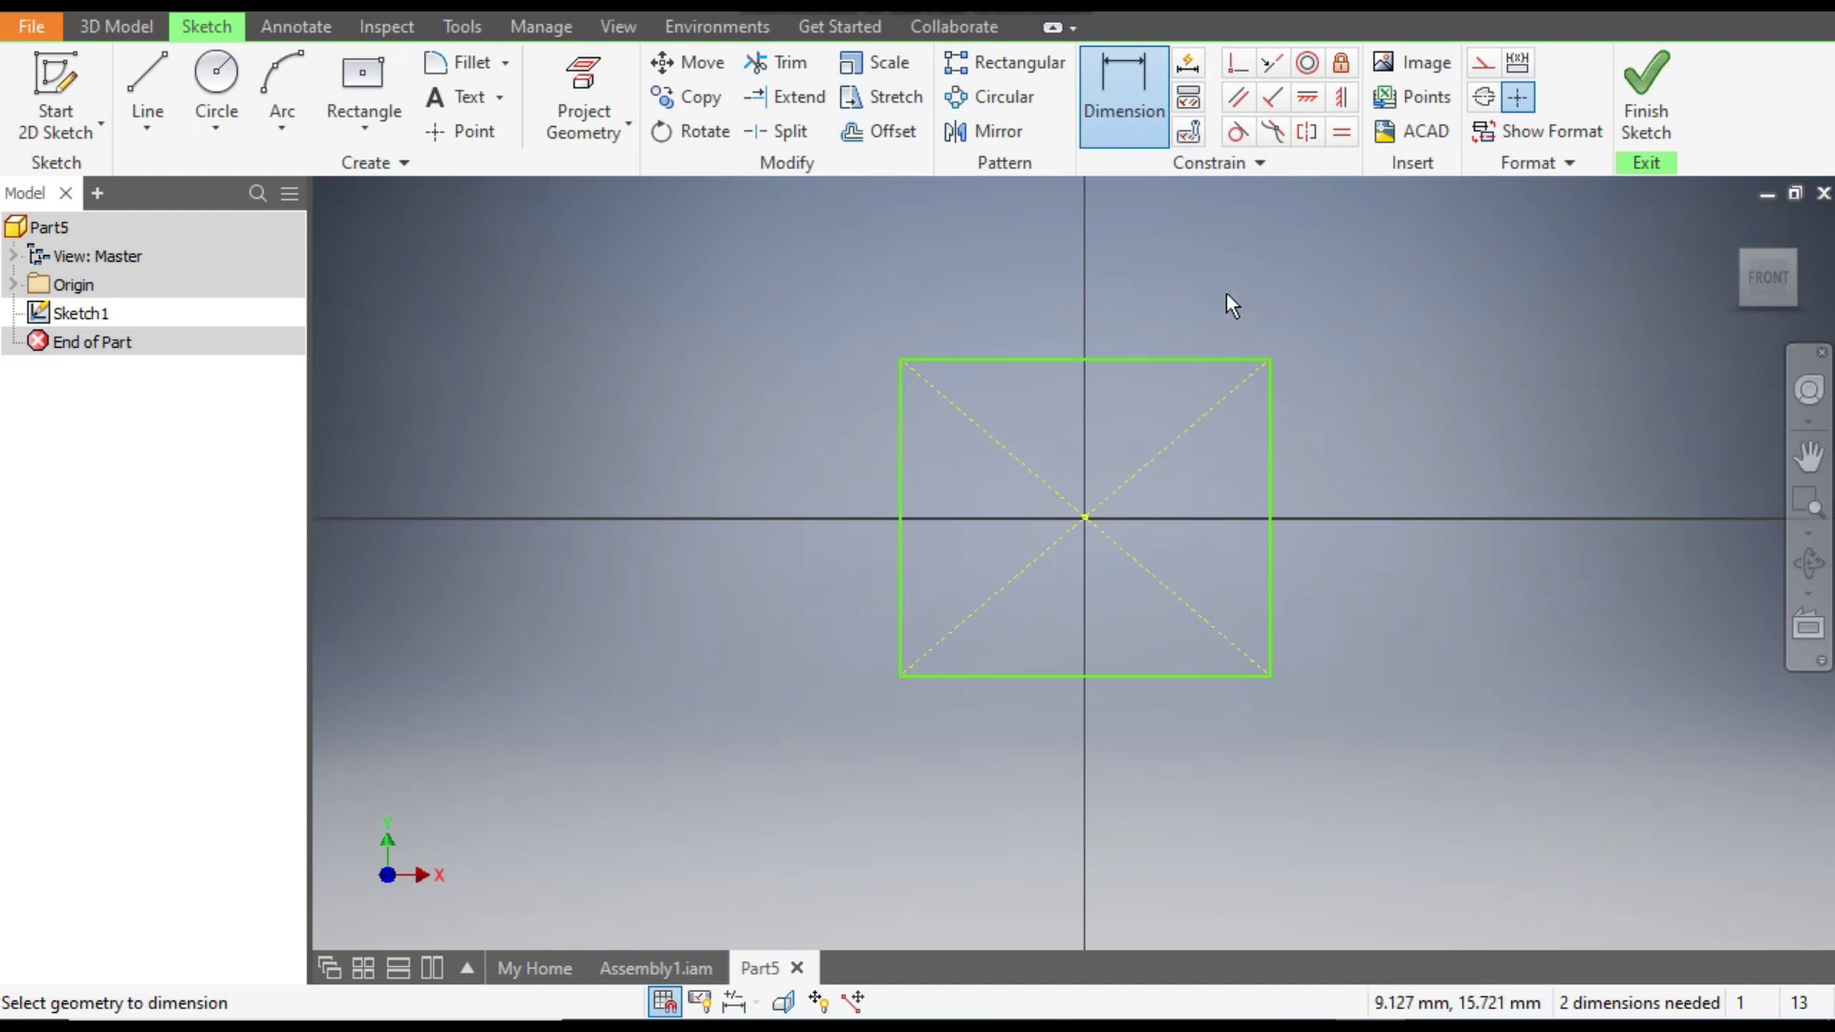
left_click(1153, 359)
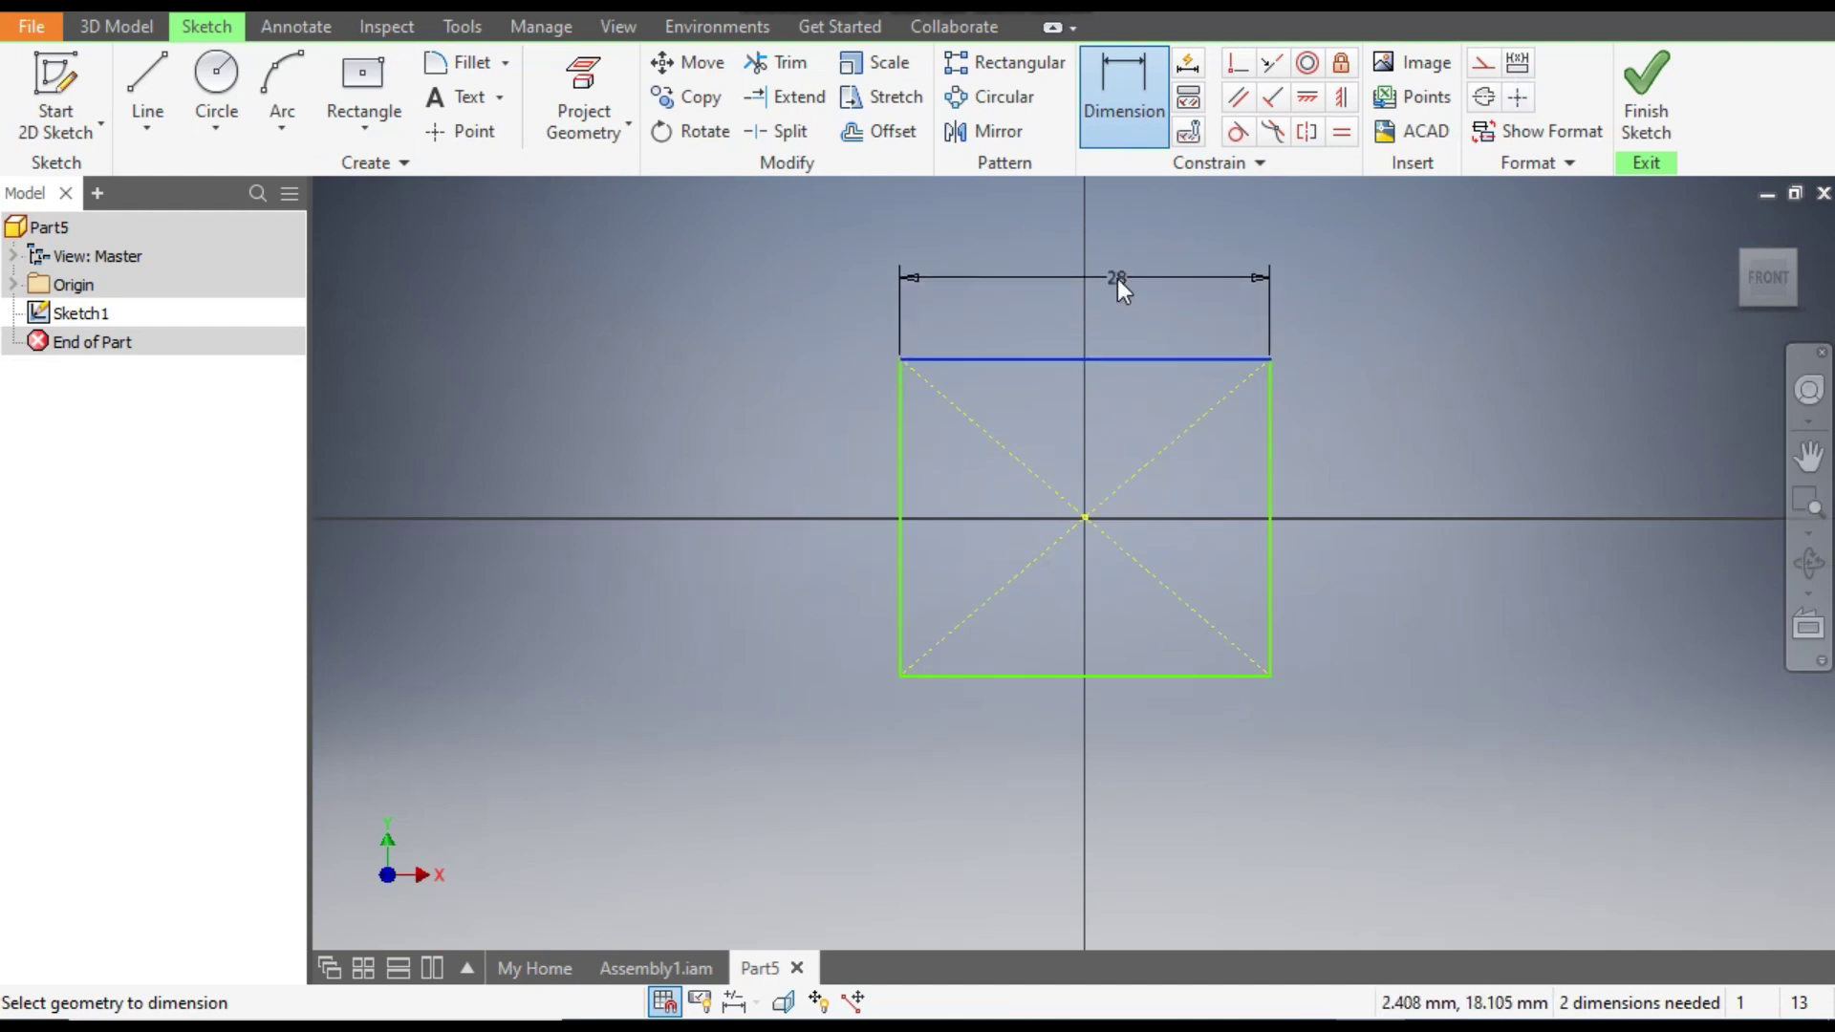
left_click(1117, 278)
type("85")
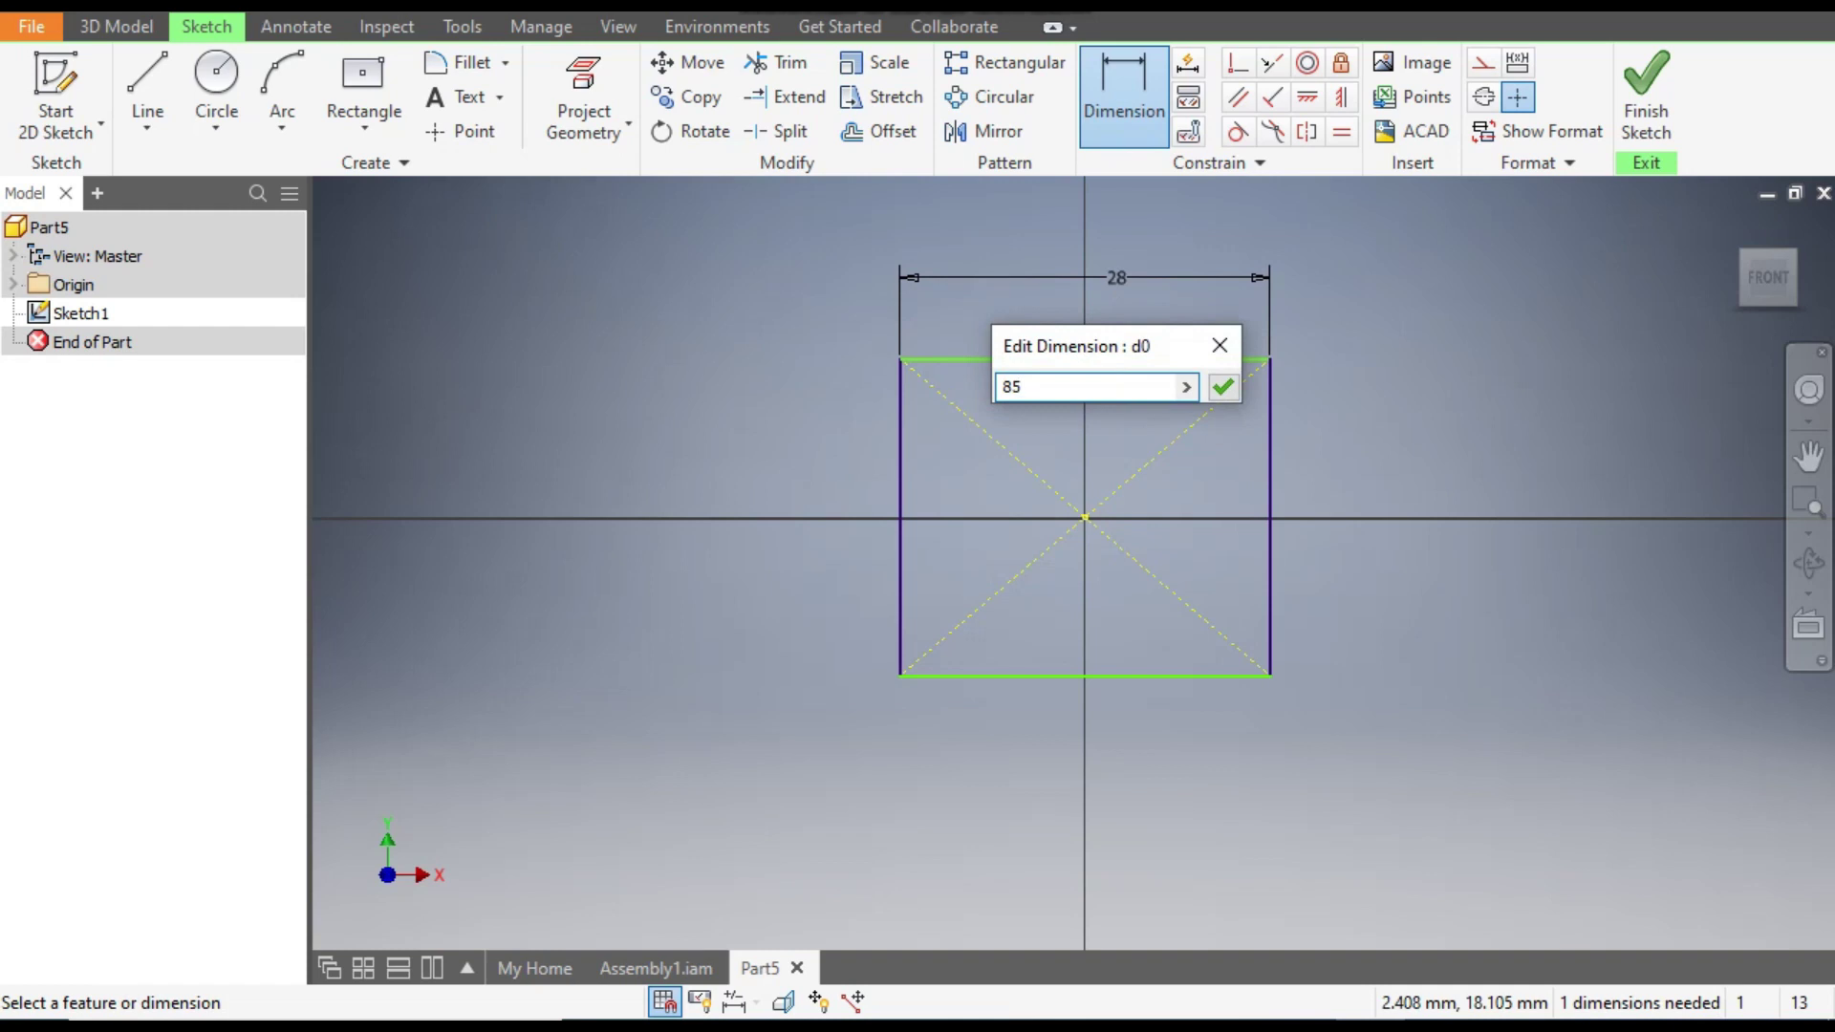
type("0")
key("Return")
Dimension the rectangle's right edge and set its height to 650 mm.
scroll(1155, 468, "down", 3)
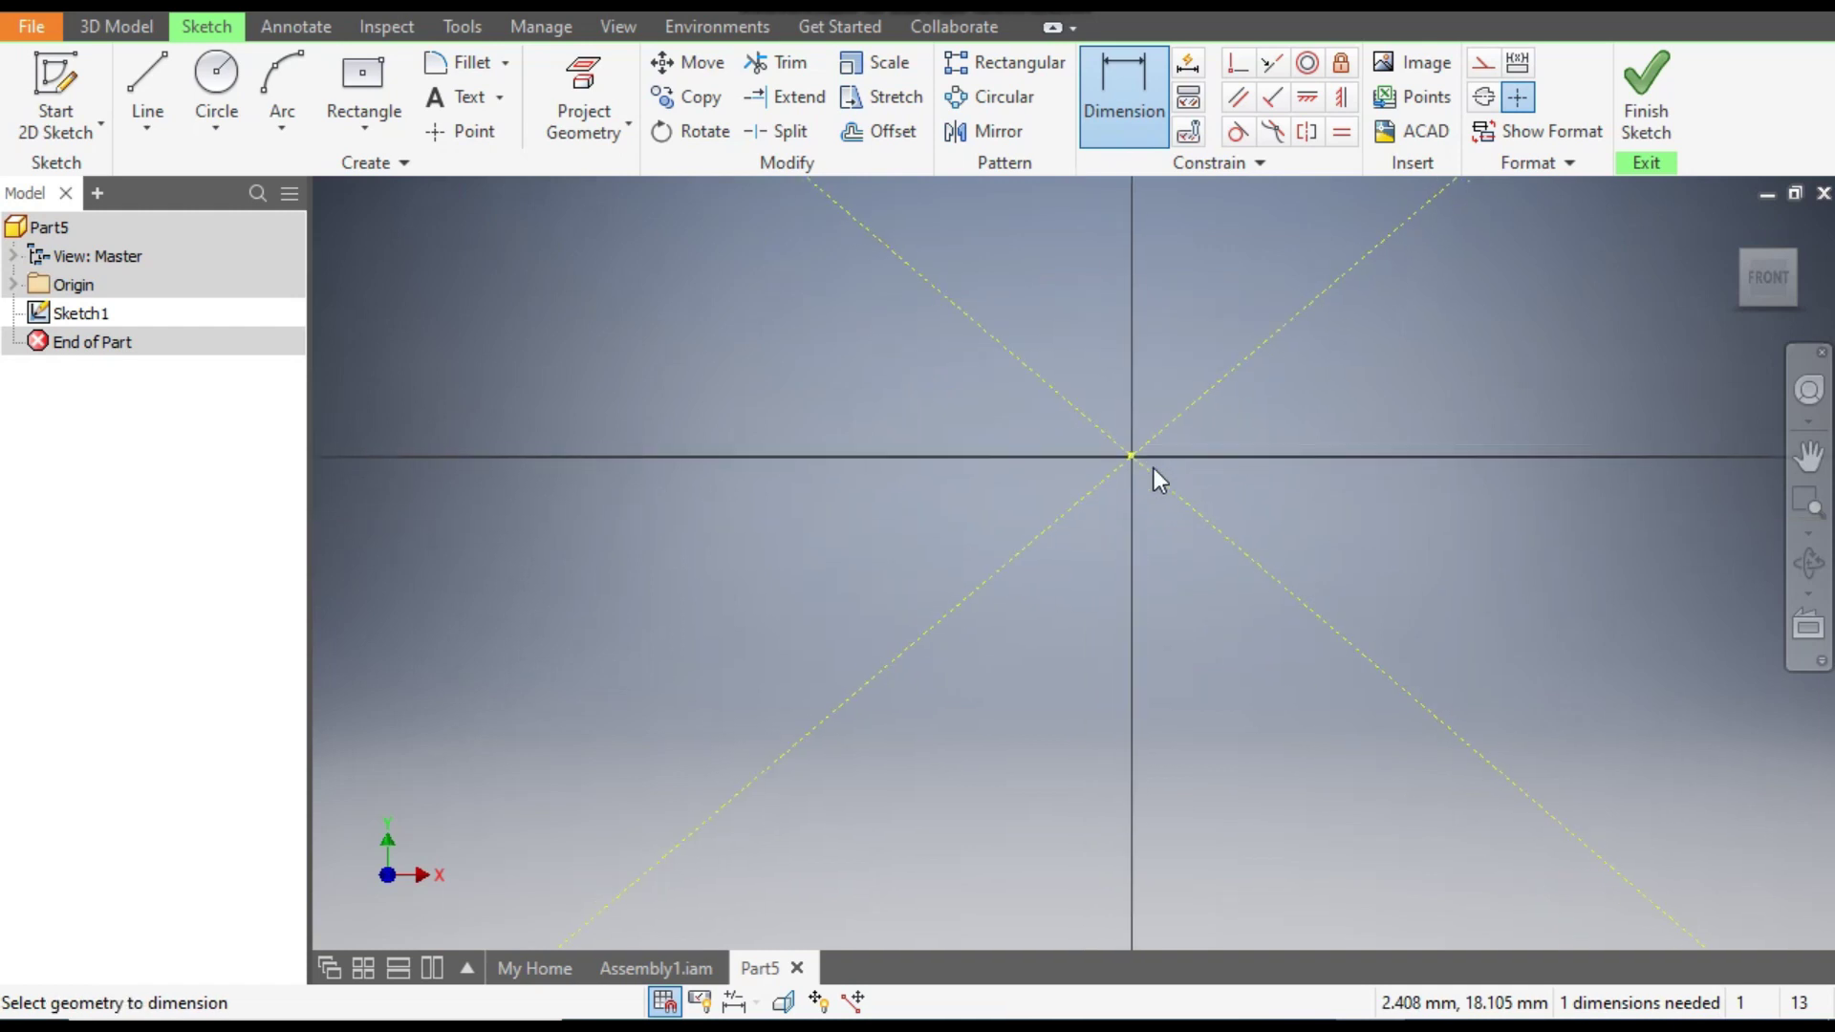
scroll(1221, 470, "down", 2)
middle_click_drag(1225, 472, 1274, 565)
scroll(1242, 586, "down", 2)
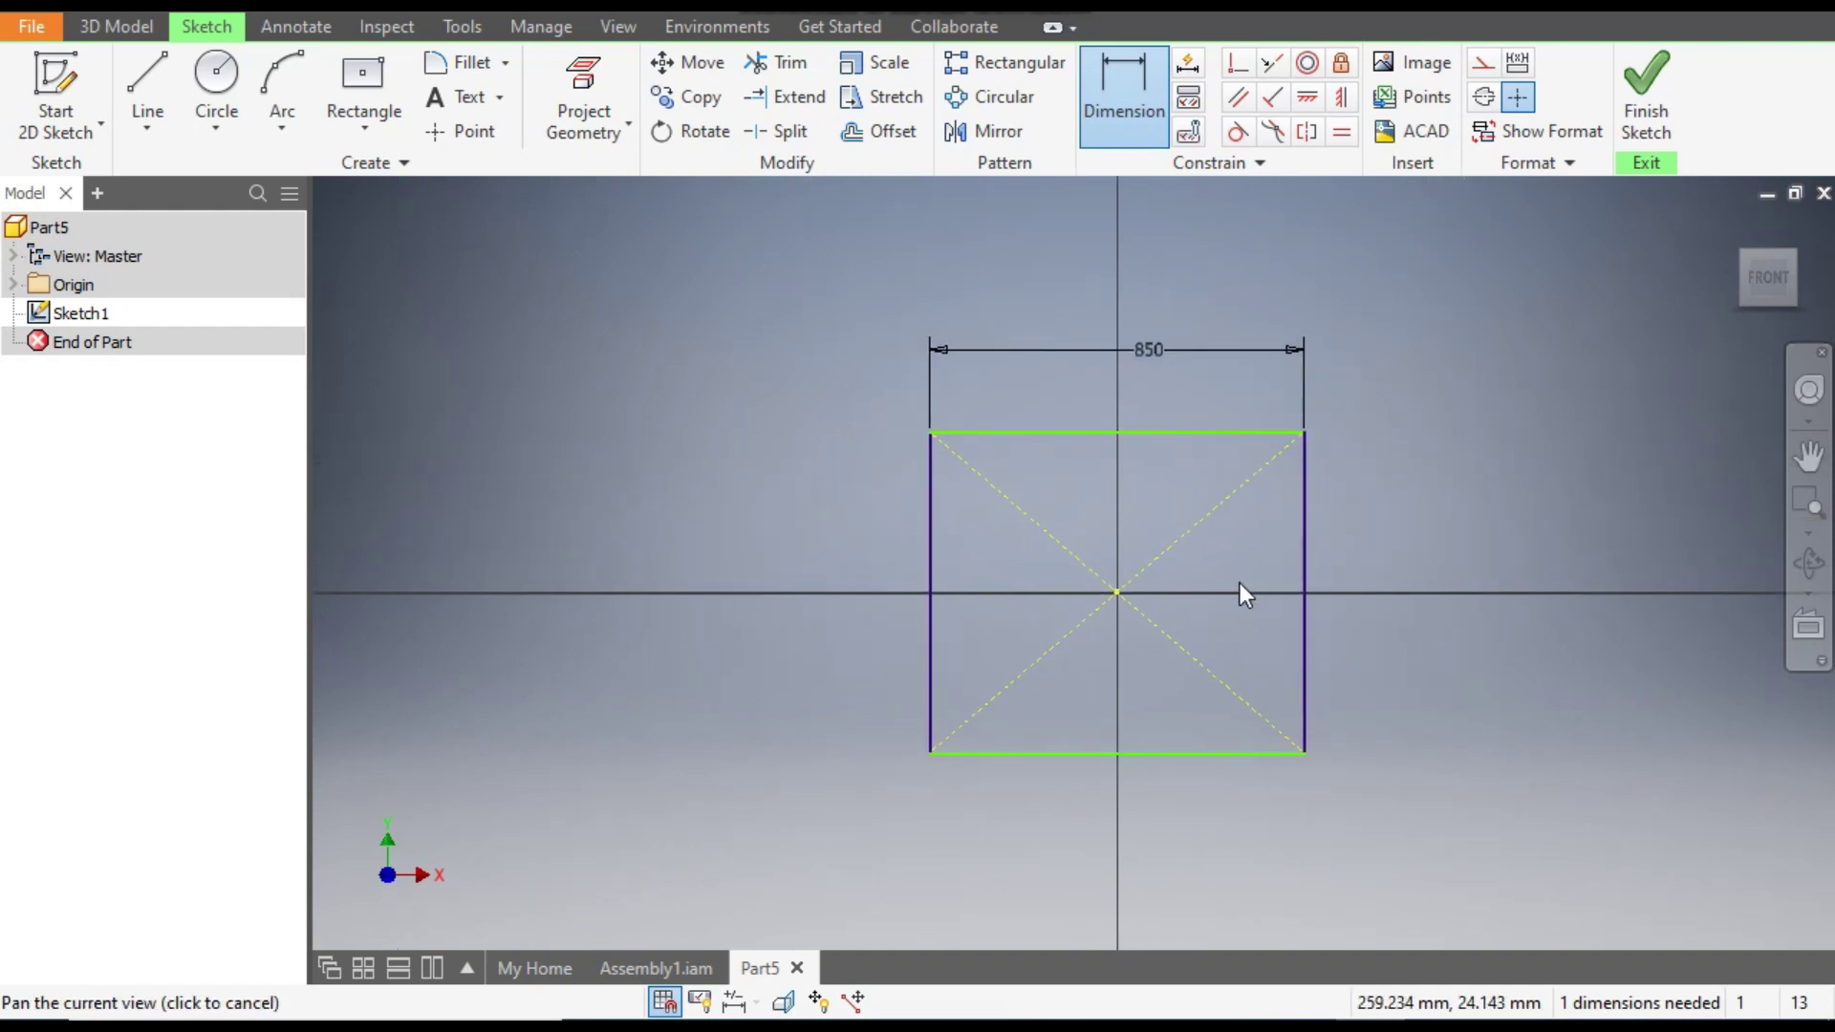
left_click(1306, 528)
left_click(1379, 551)
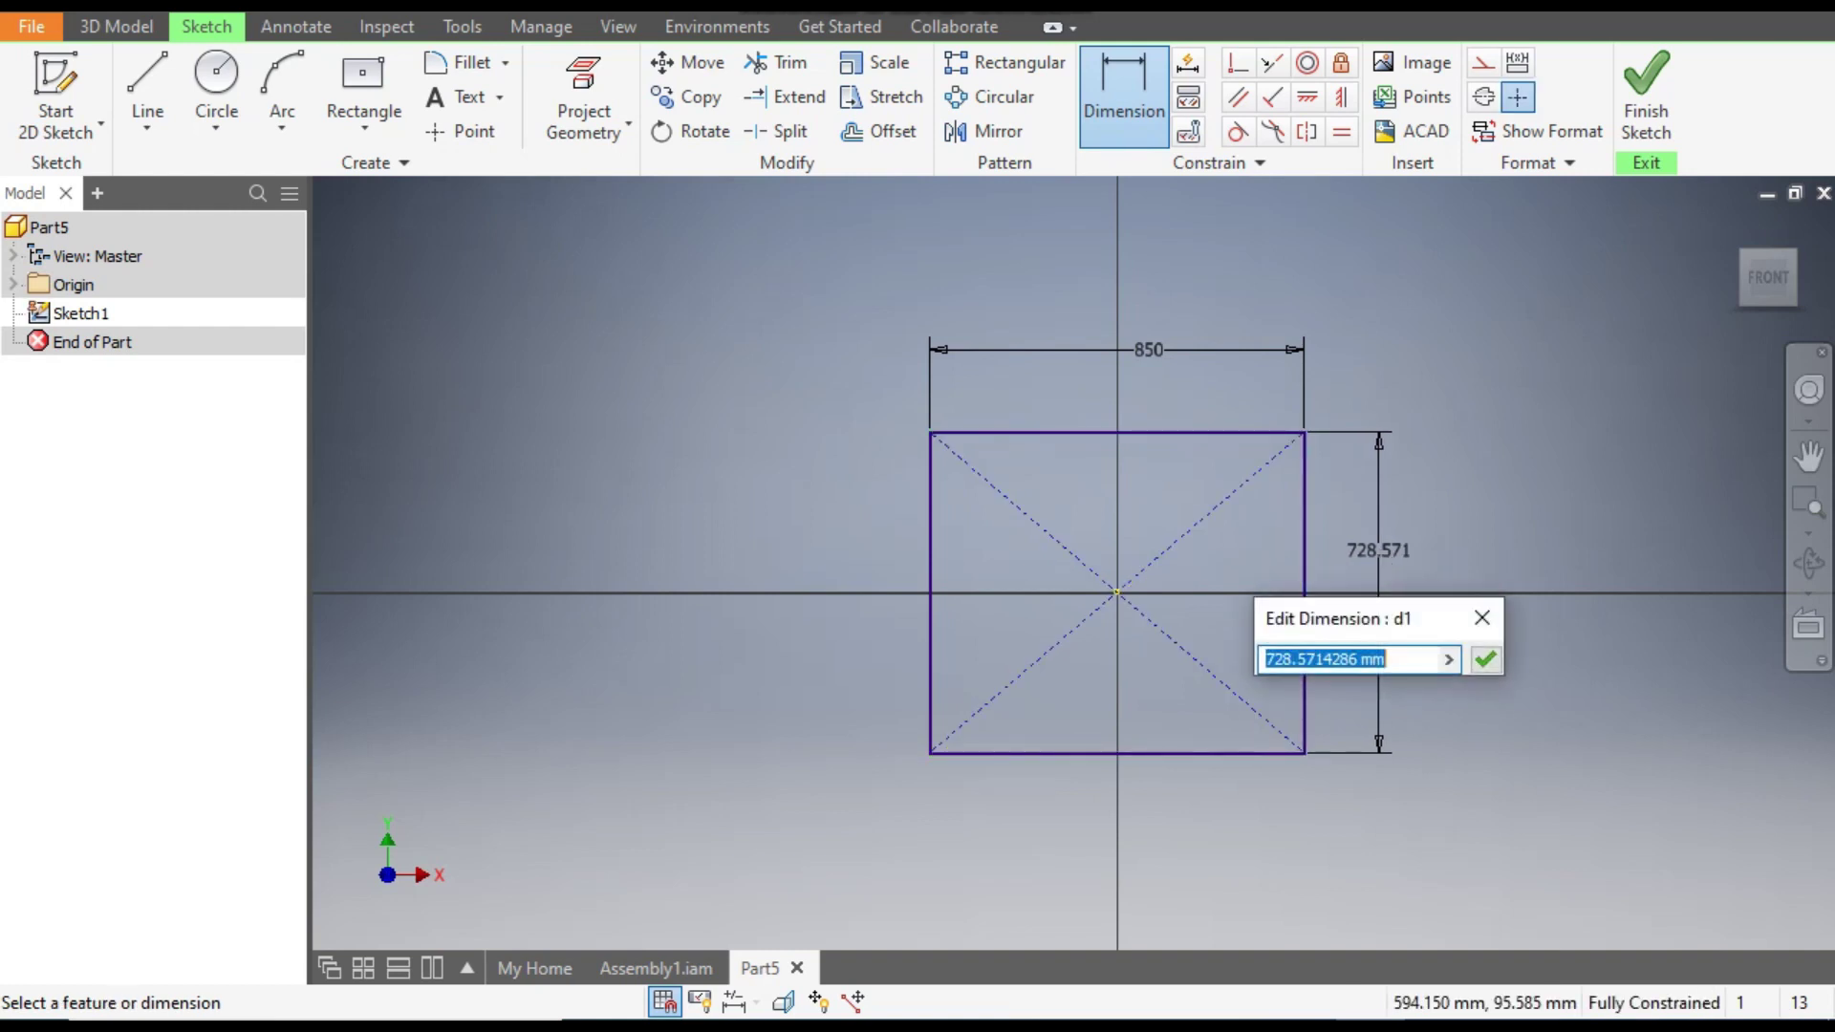
type("650")
key("Return")
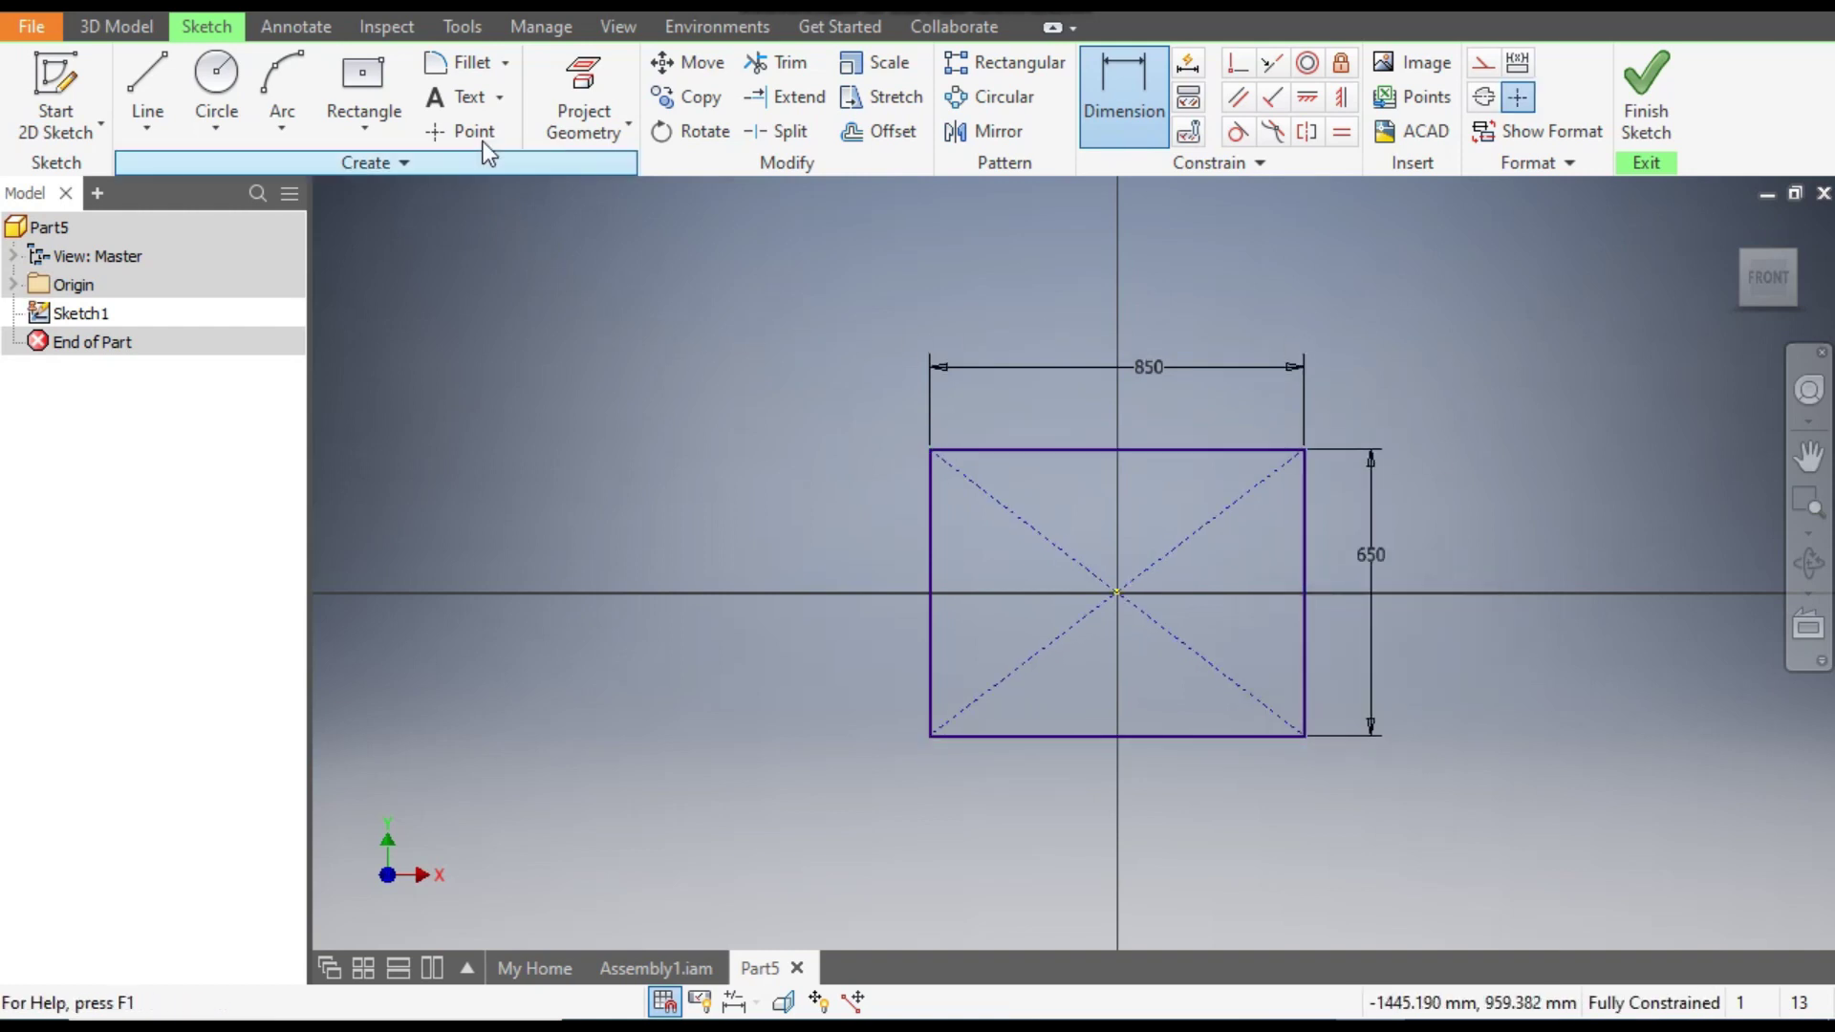
Fillet the rectangle's upper-right corner with a 20 mm radius and finish the sketch.
left_click(461, 65)
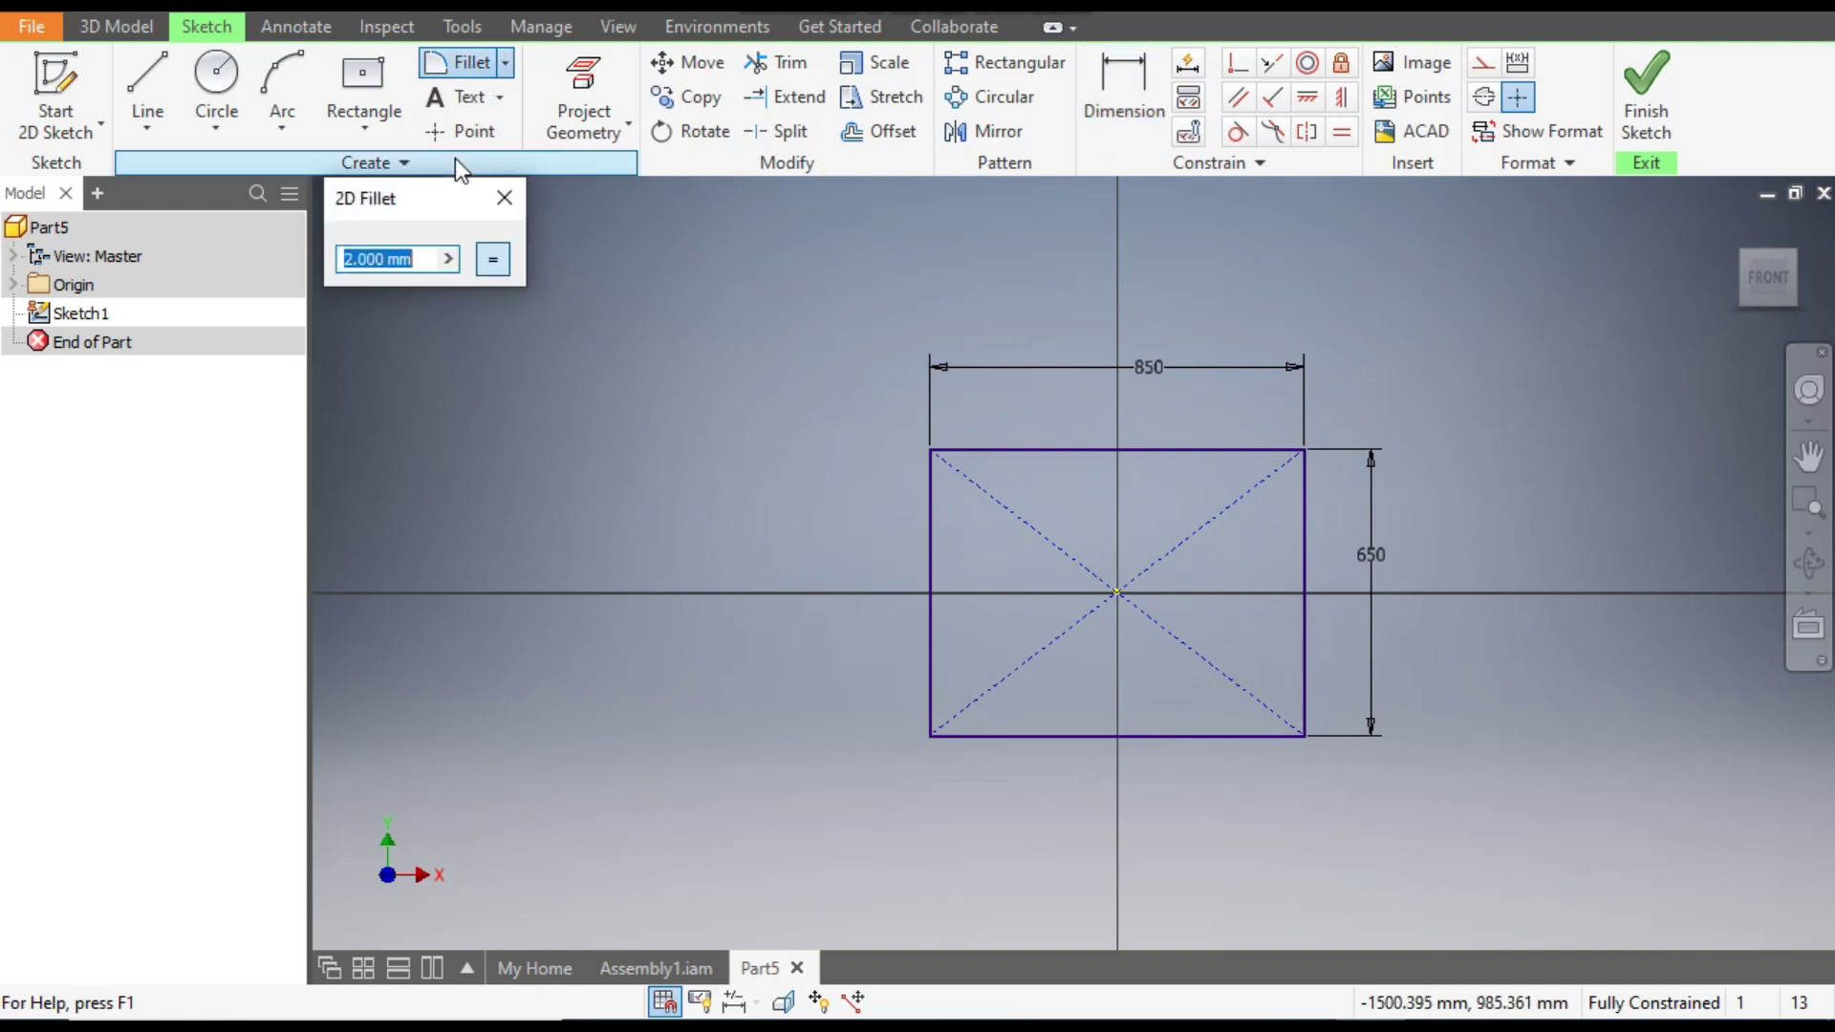
type("20")
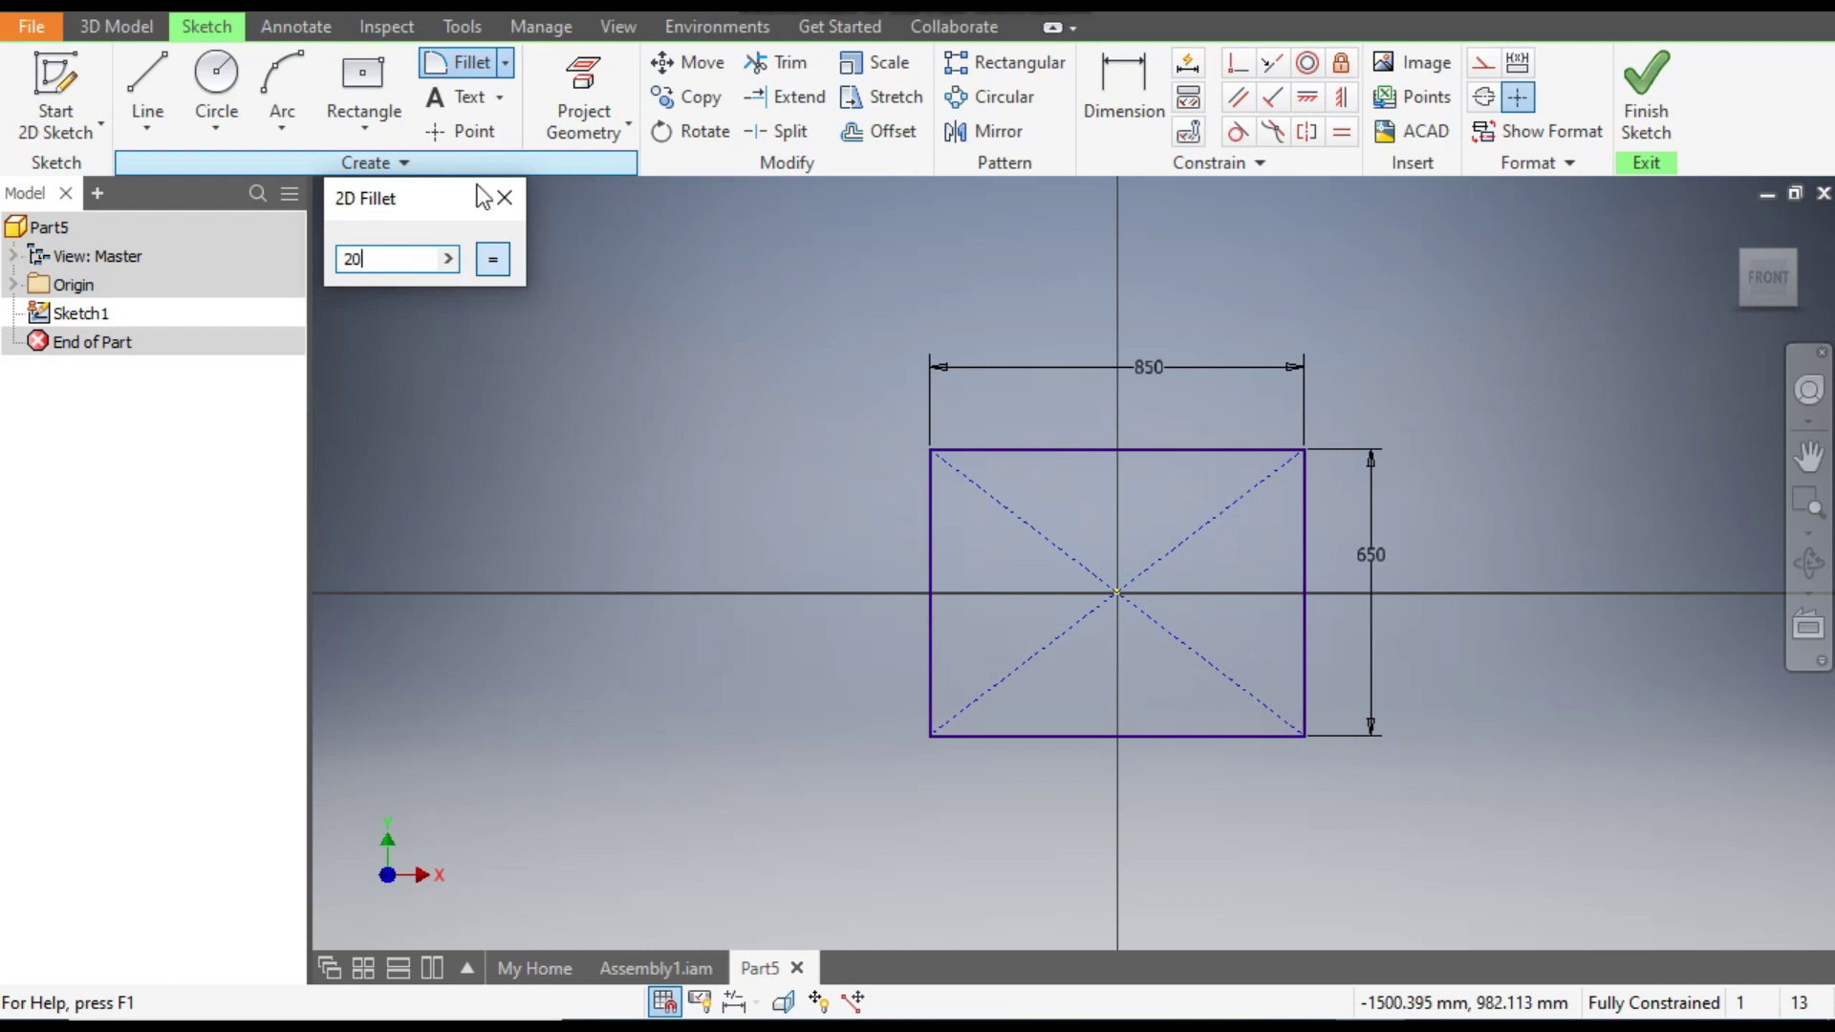
left_click(1259, 450)
left_click(1305, 468)
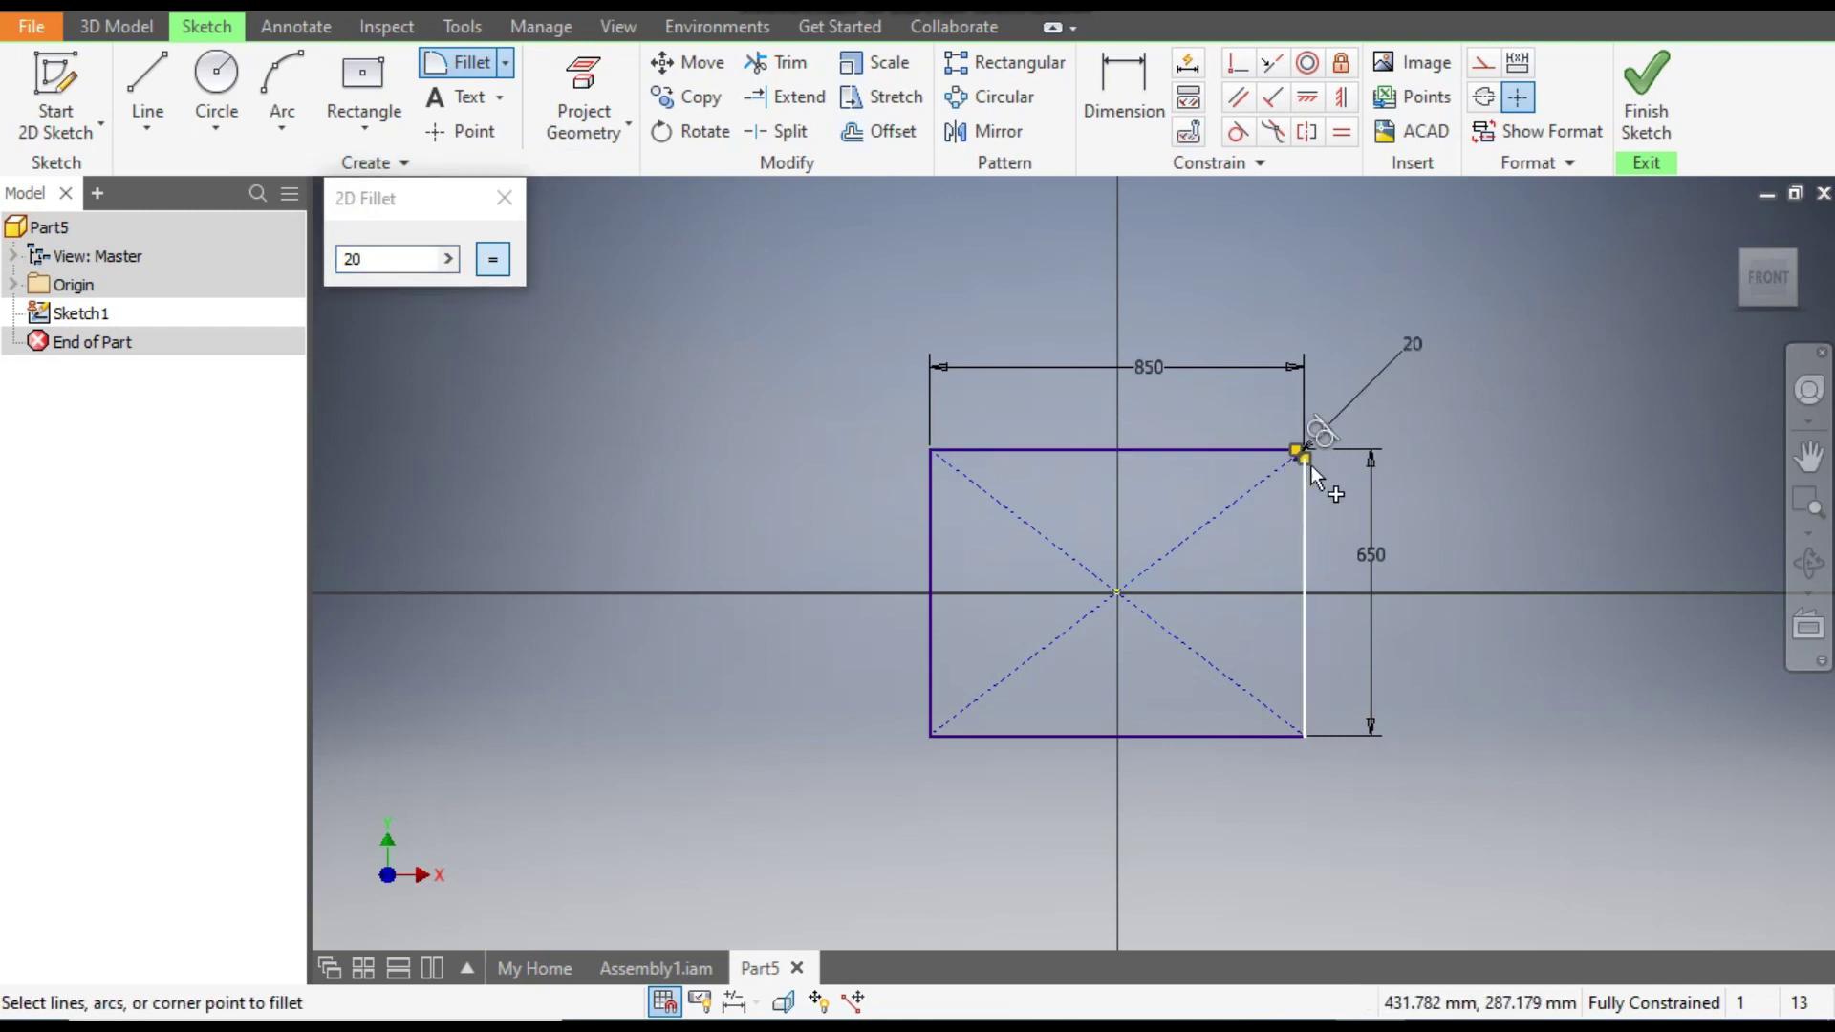
key("Escape")
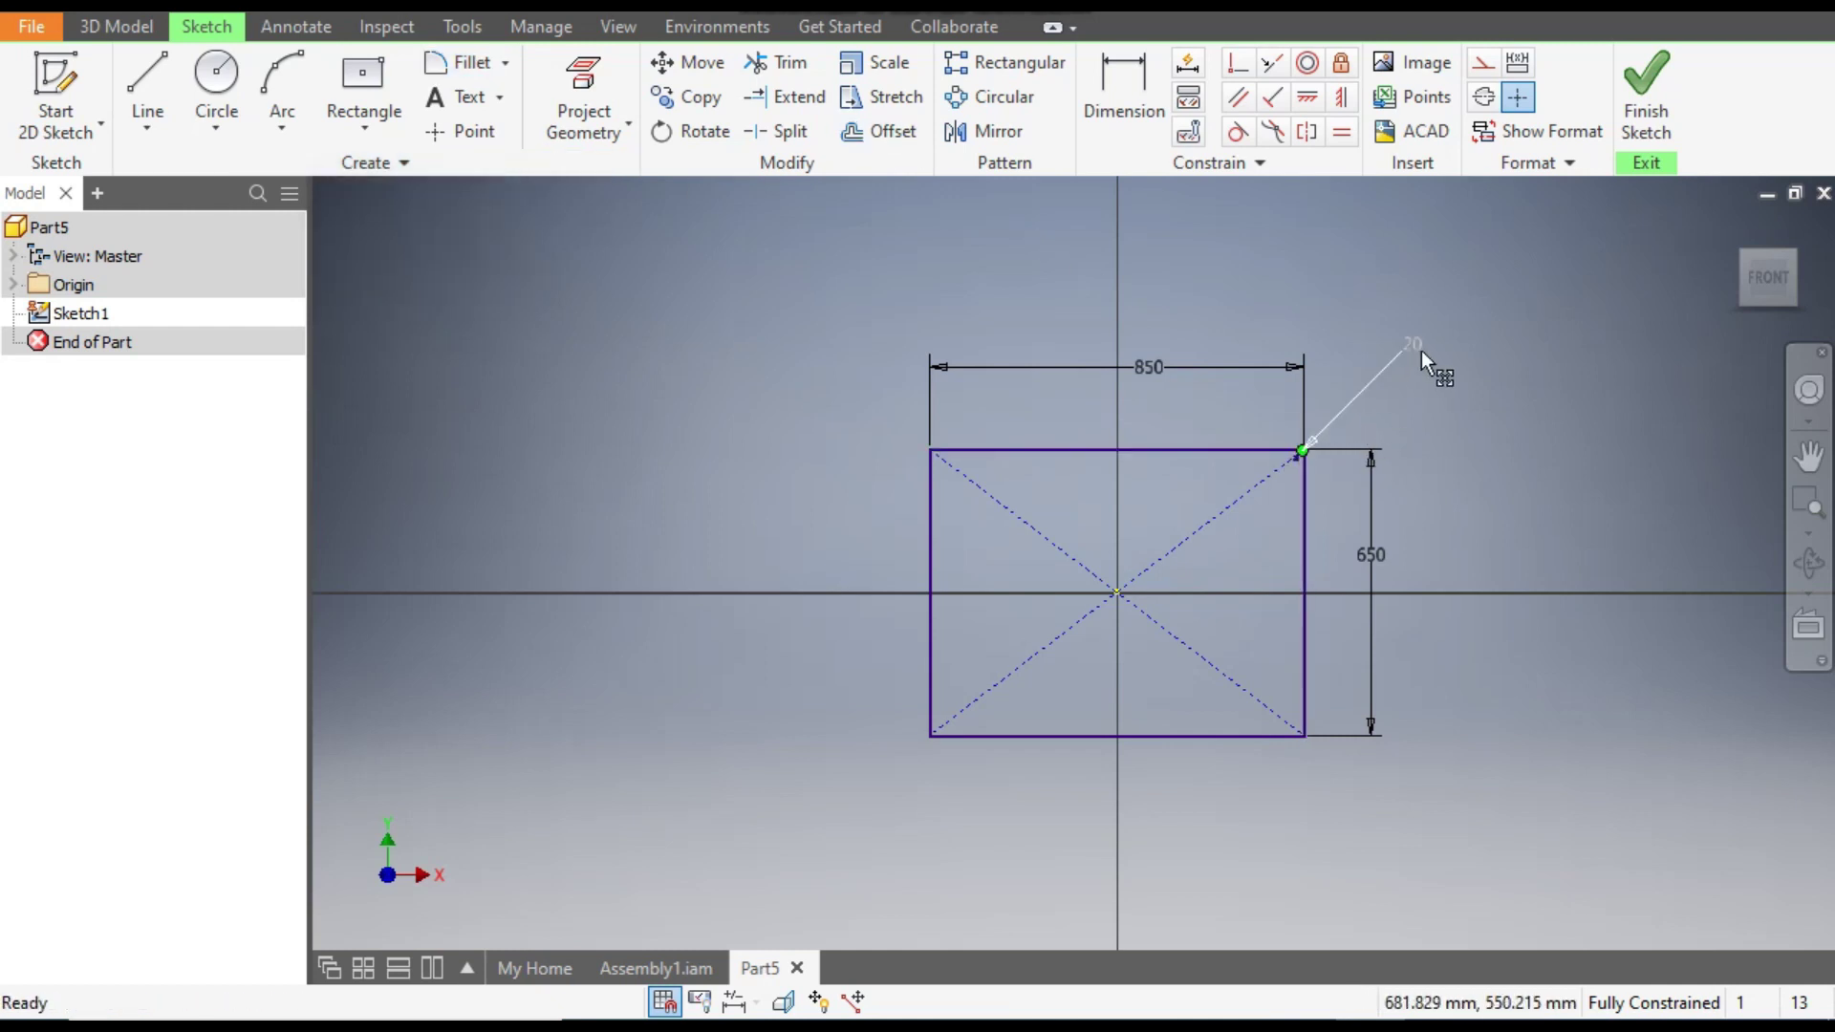
left_click(1661, 84)
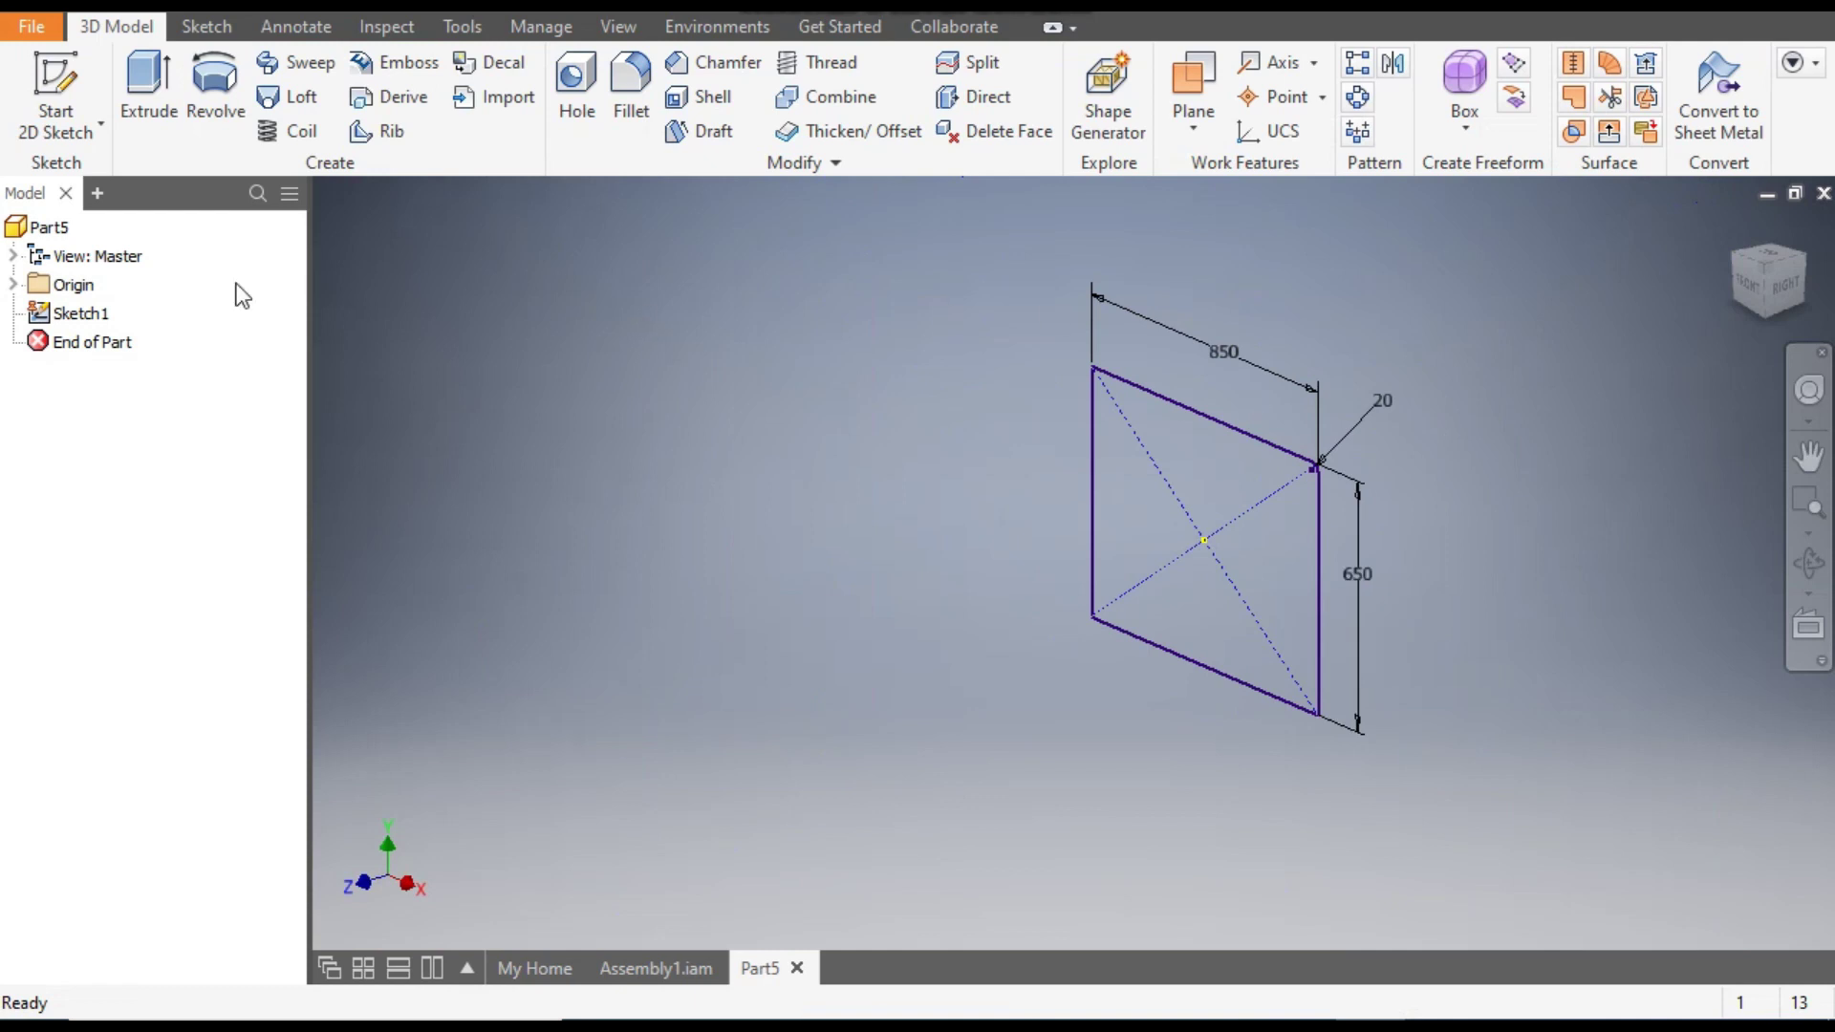
Extrude the profile 2000 mm symmetrically about the sketch plane as a solid.
left_click(148, 99)
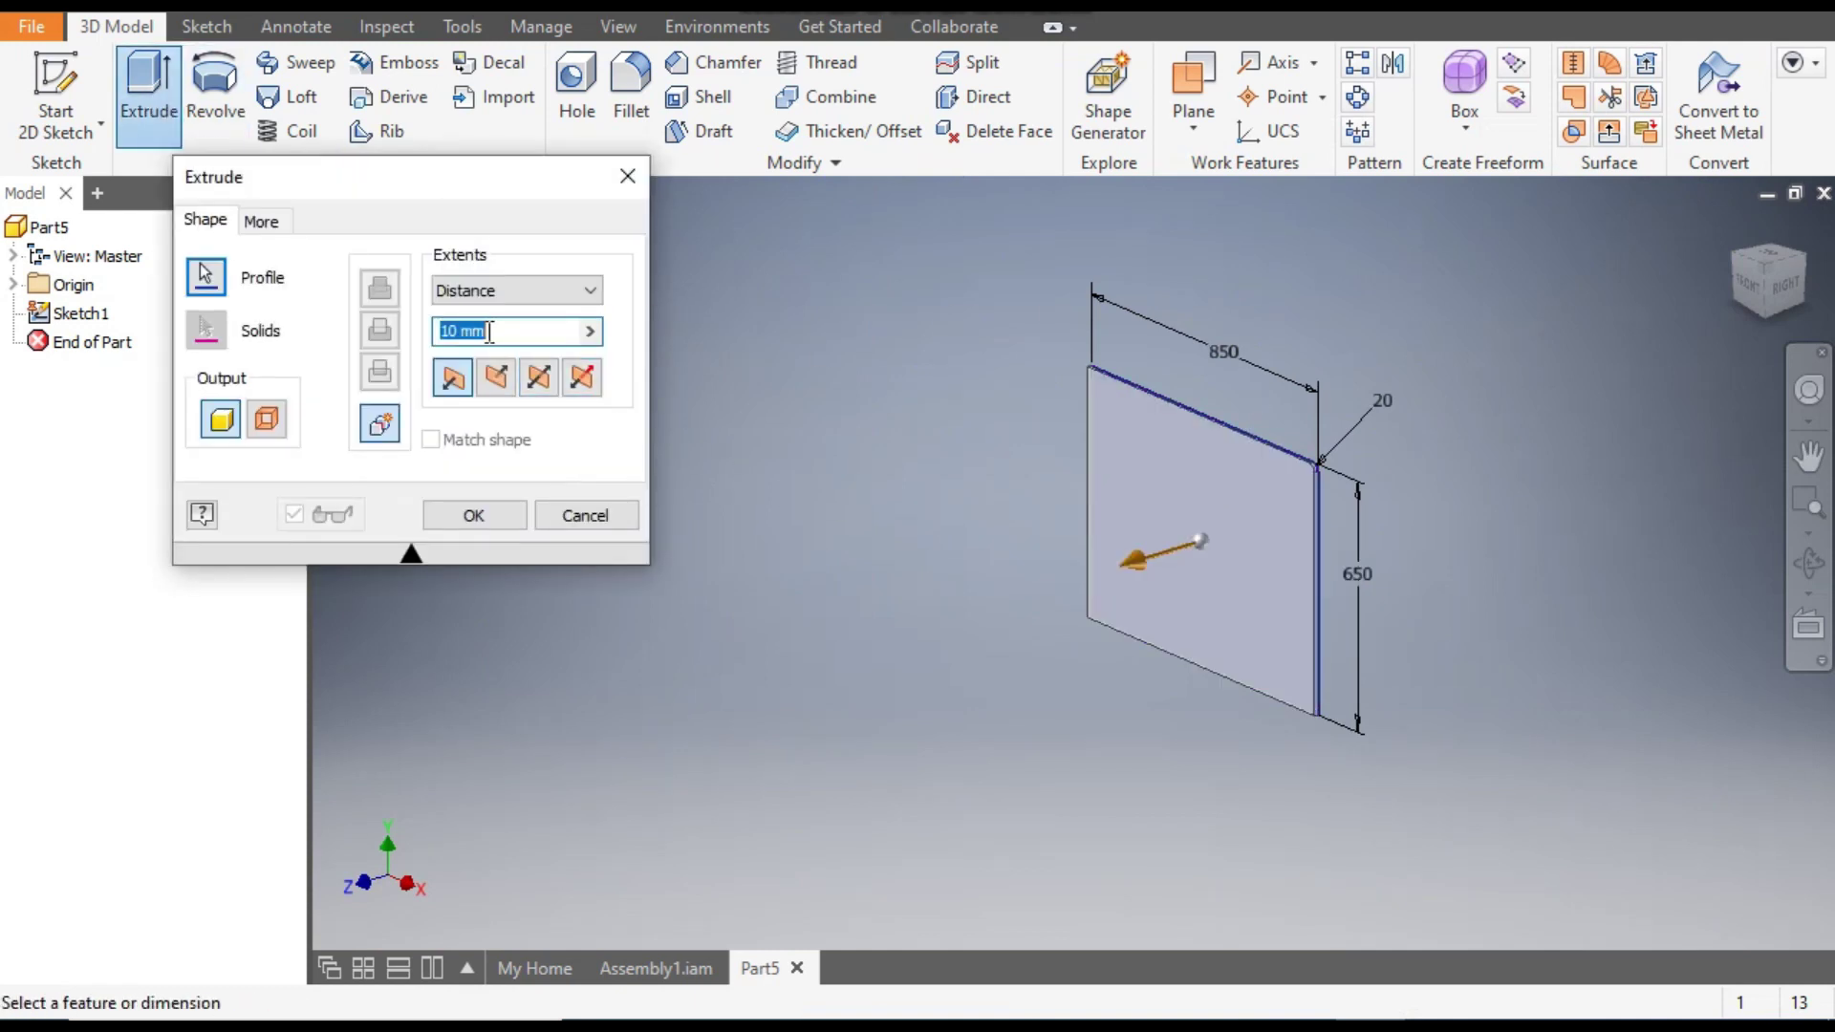
type("2000")
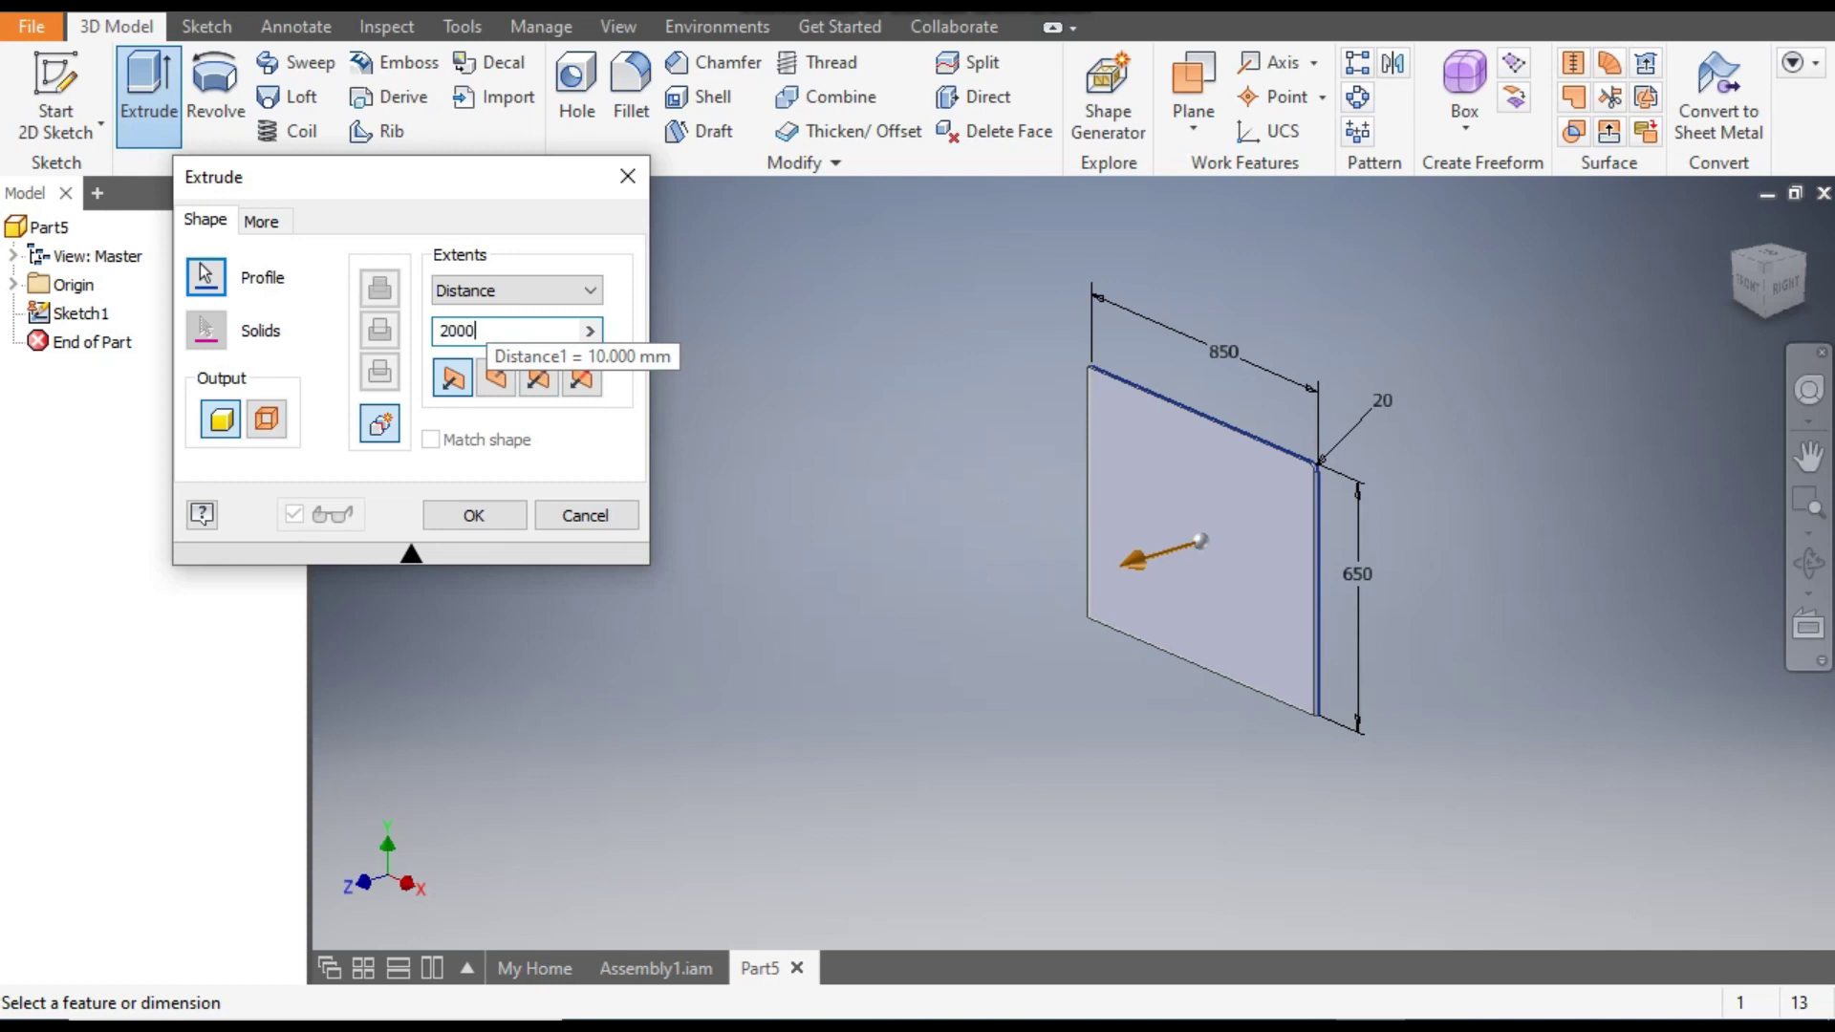
left_click(544, 386)
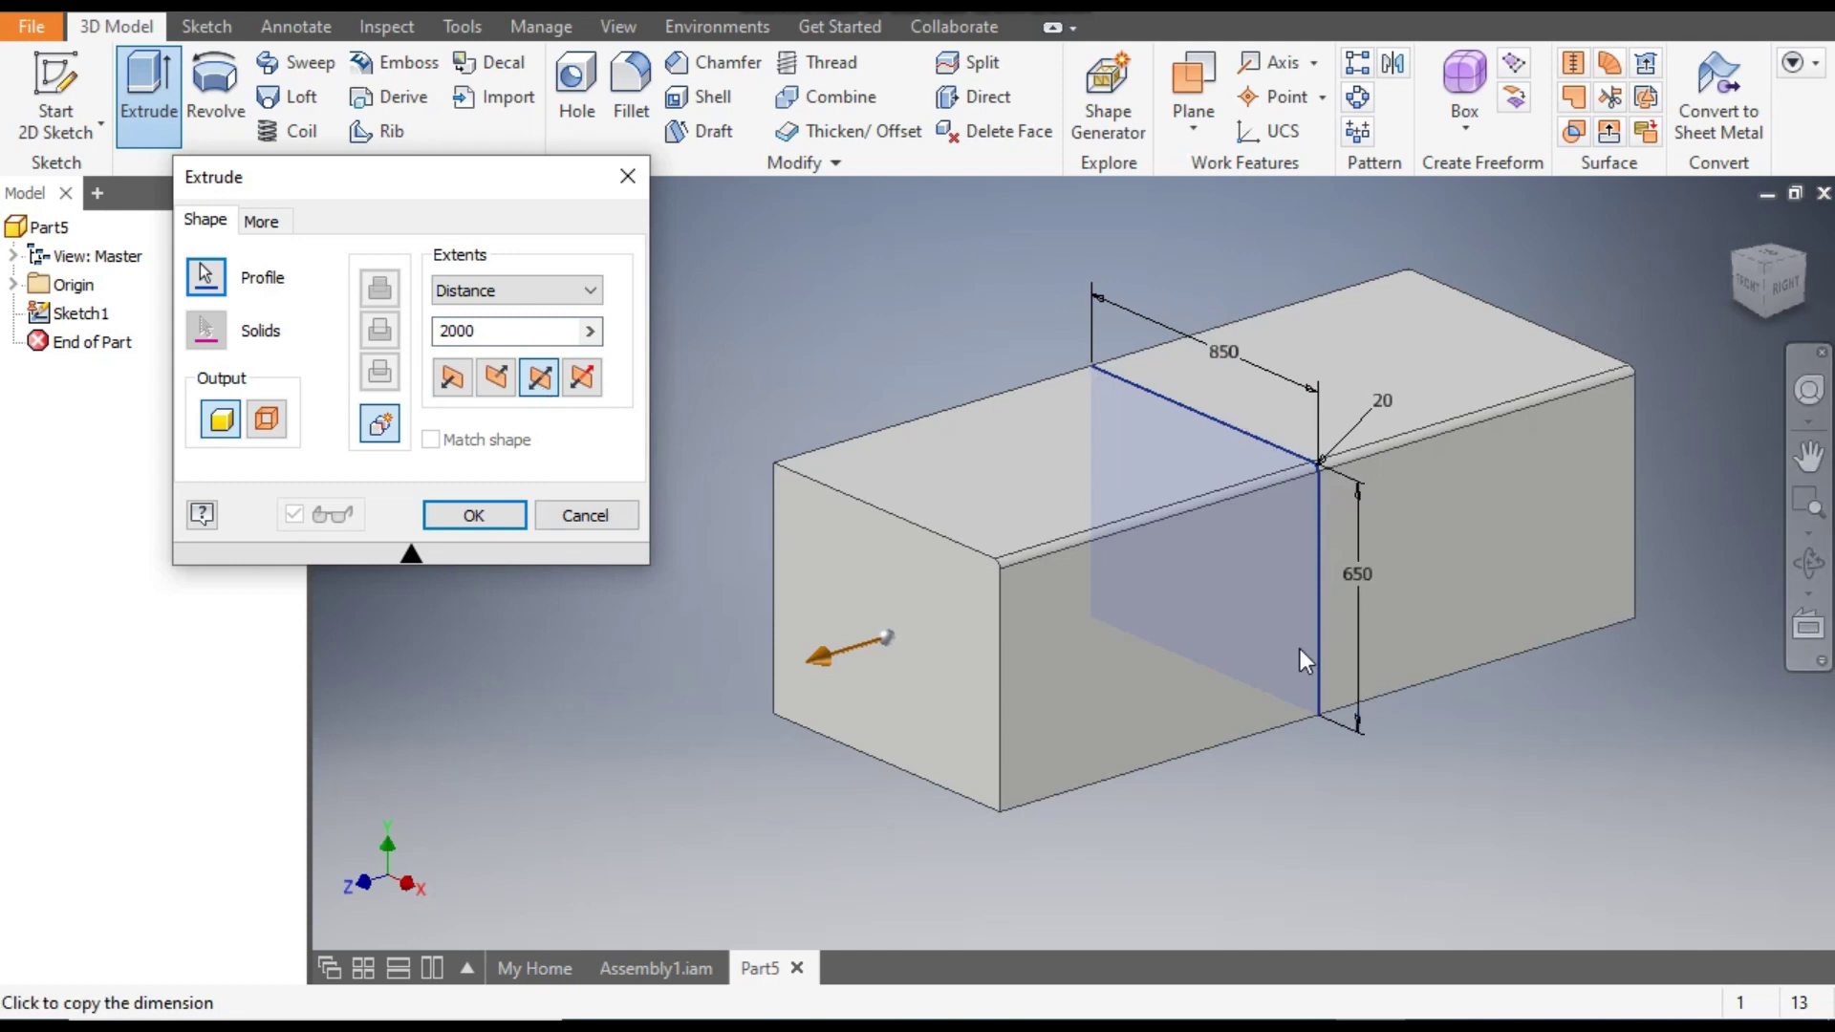
left_click(487, 523)
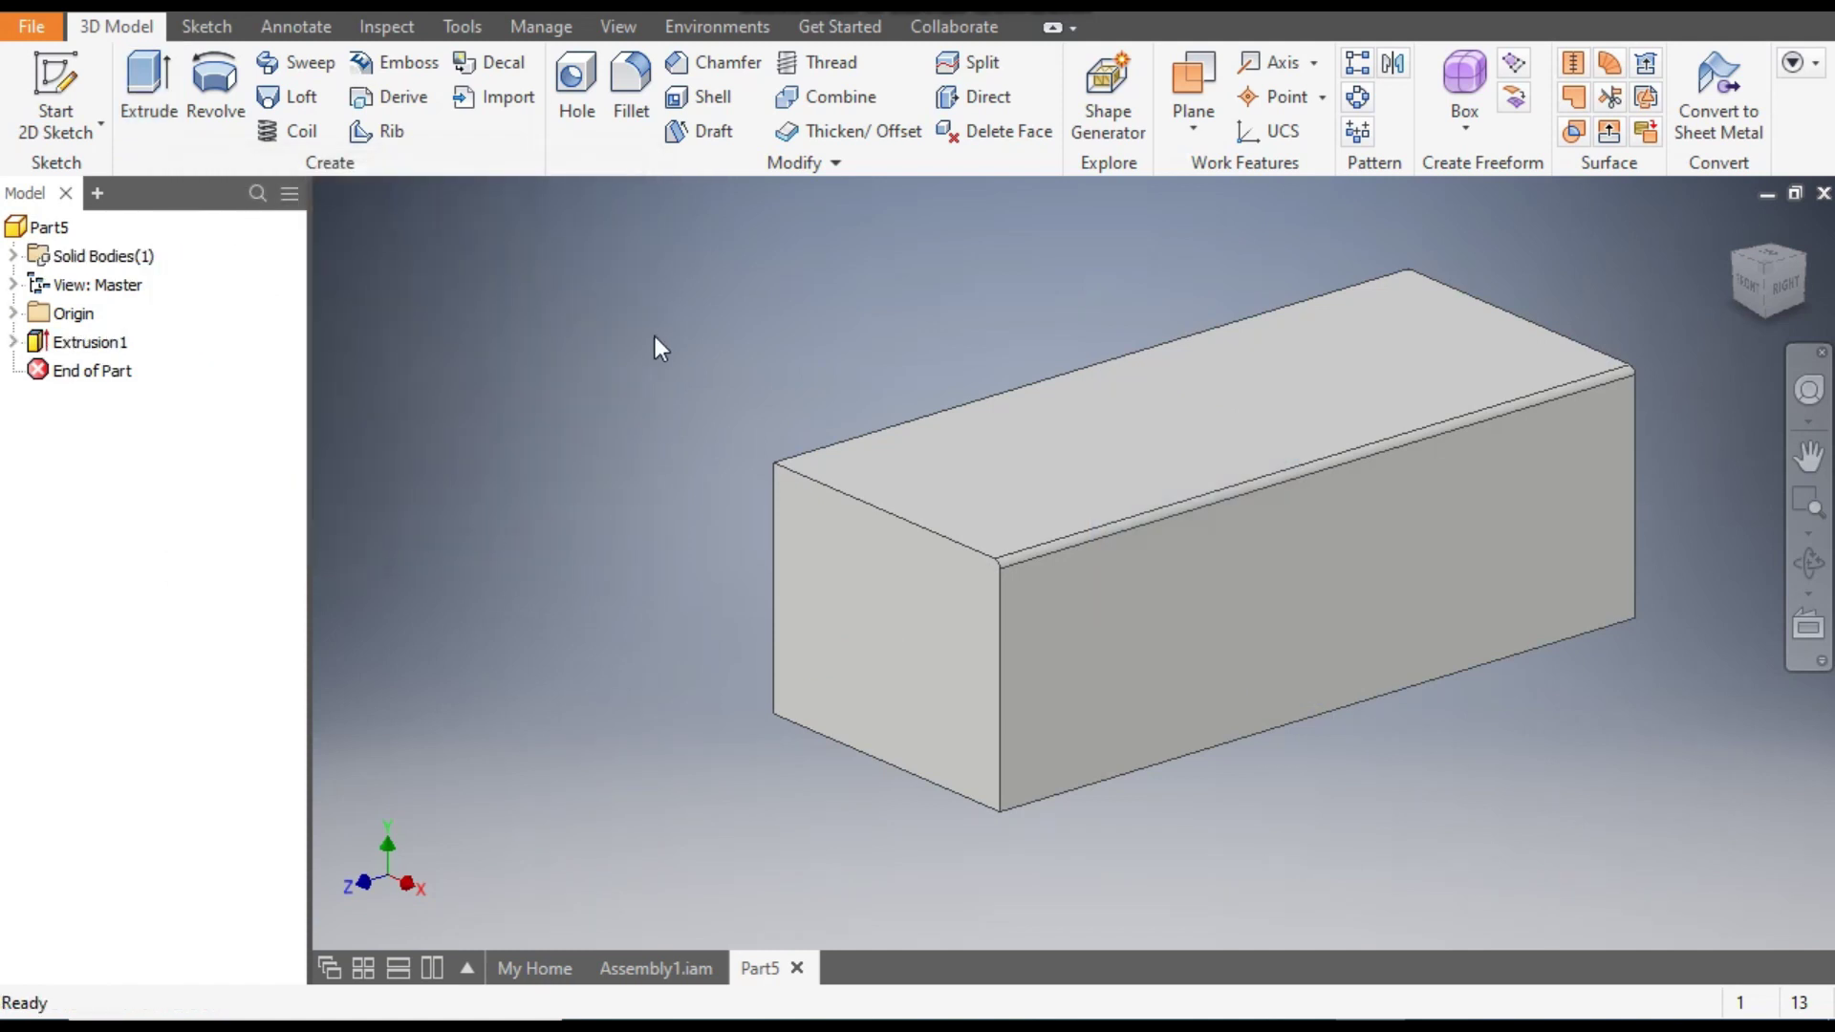
Sketch a two-point rectangle about 1792 mm by 958 mm on the block's top face, extending past the filleted long edge.
middle_click_drag(656, 338, 551, 340)
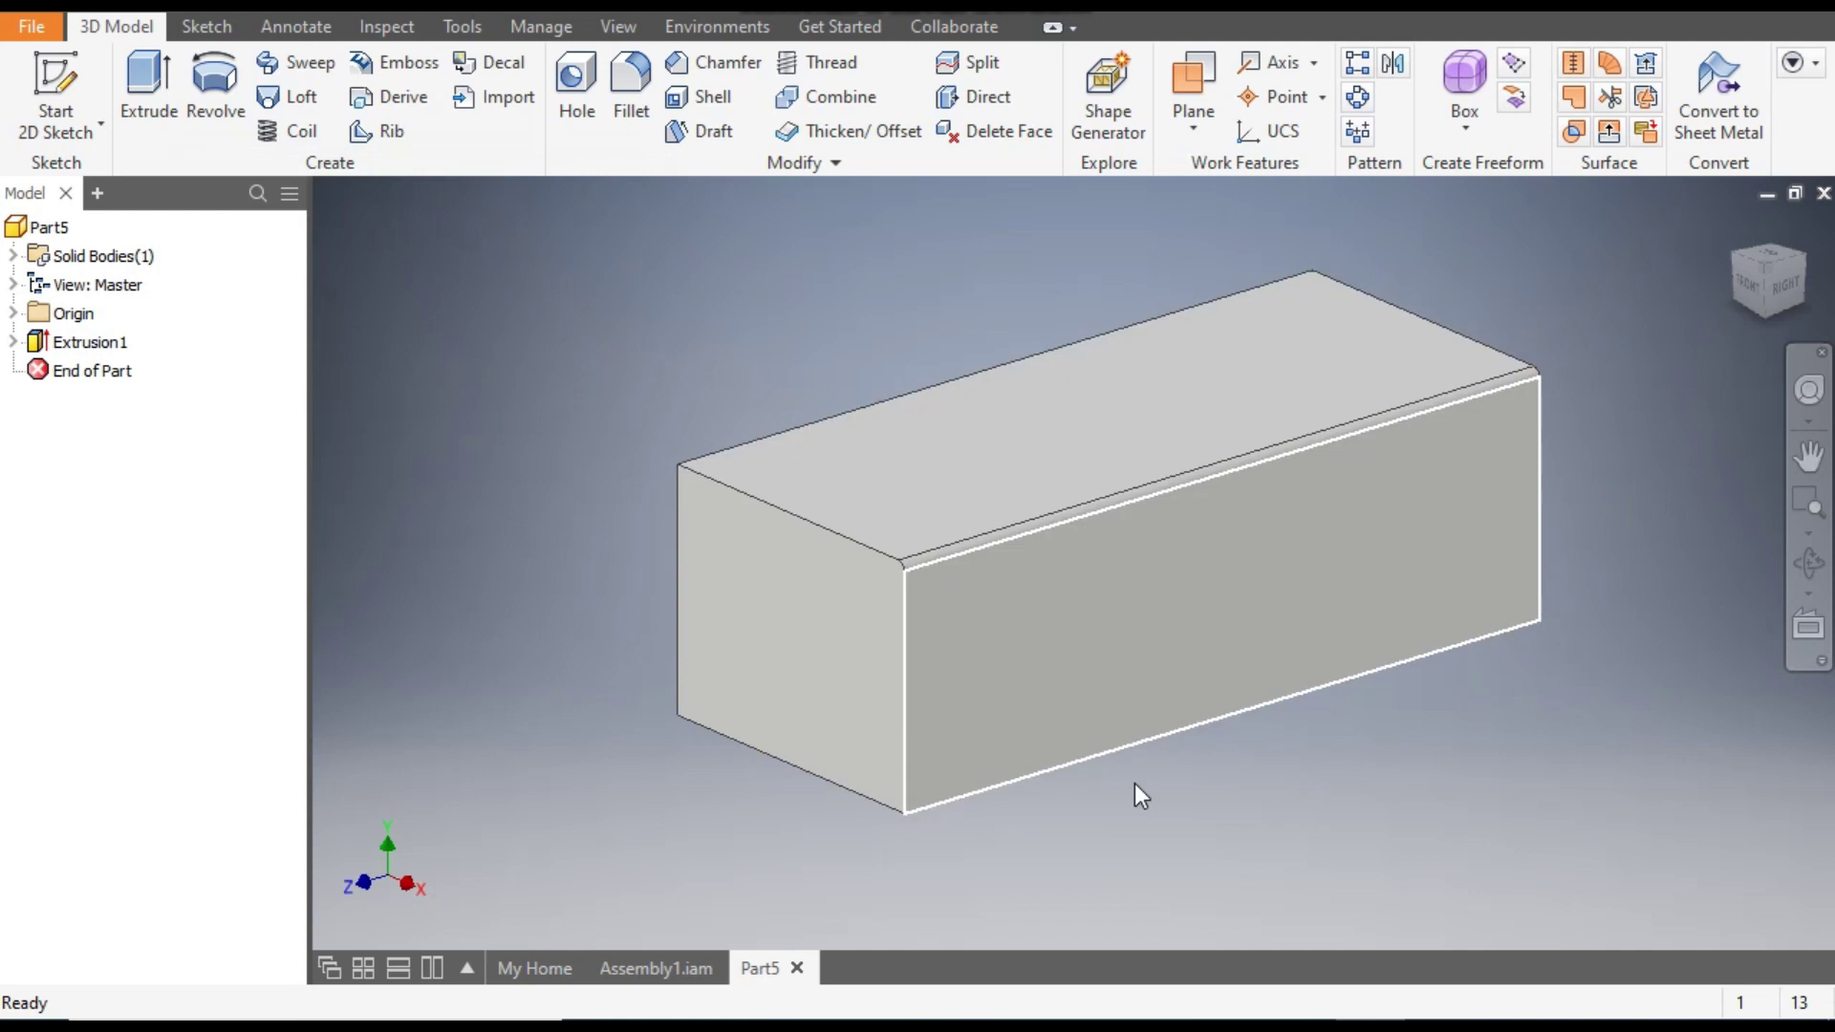
left_click(1100, 428)
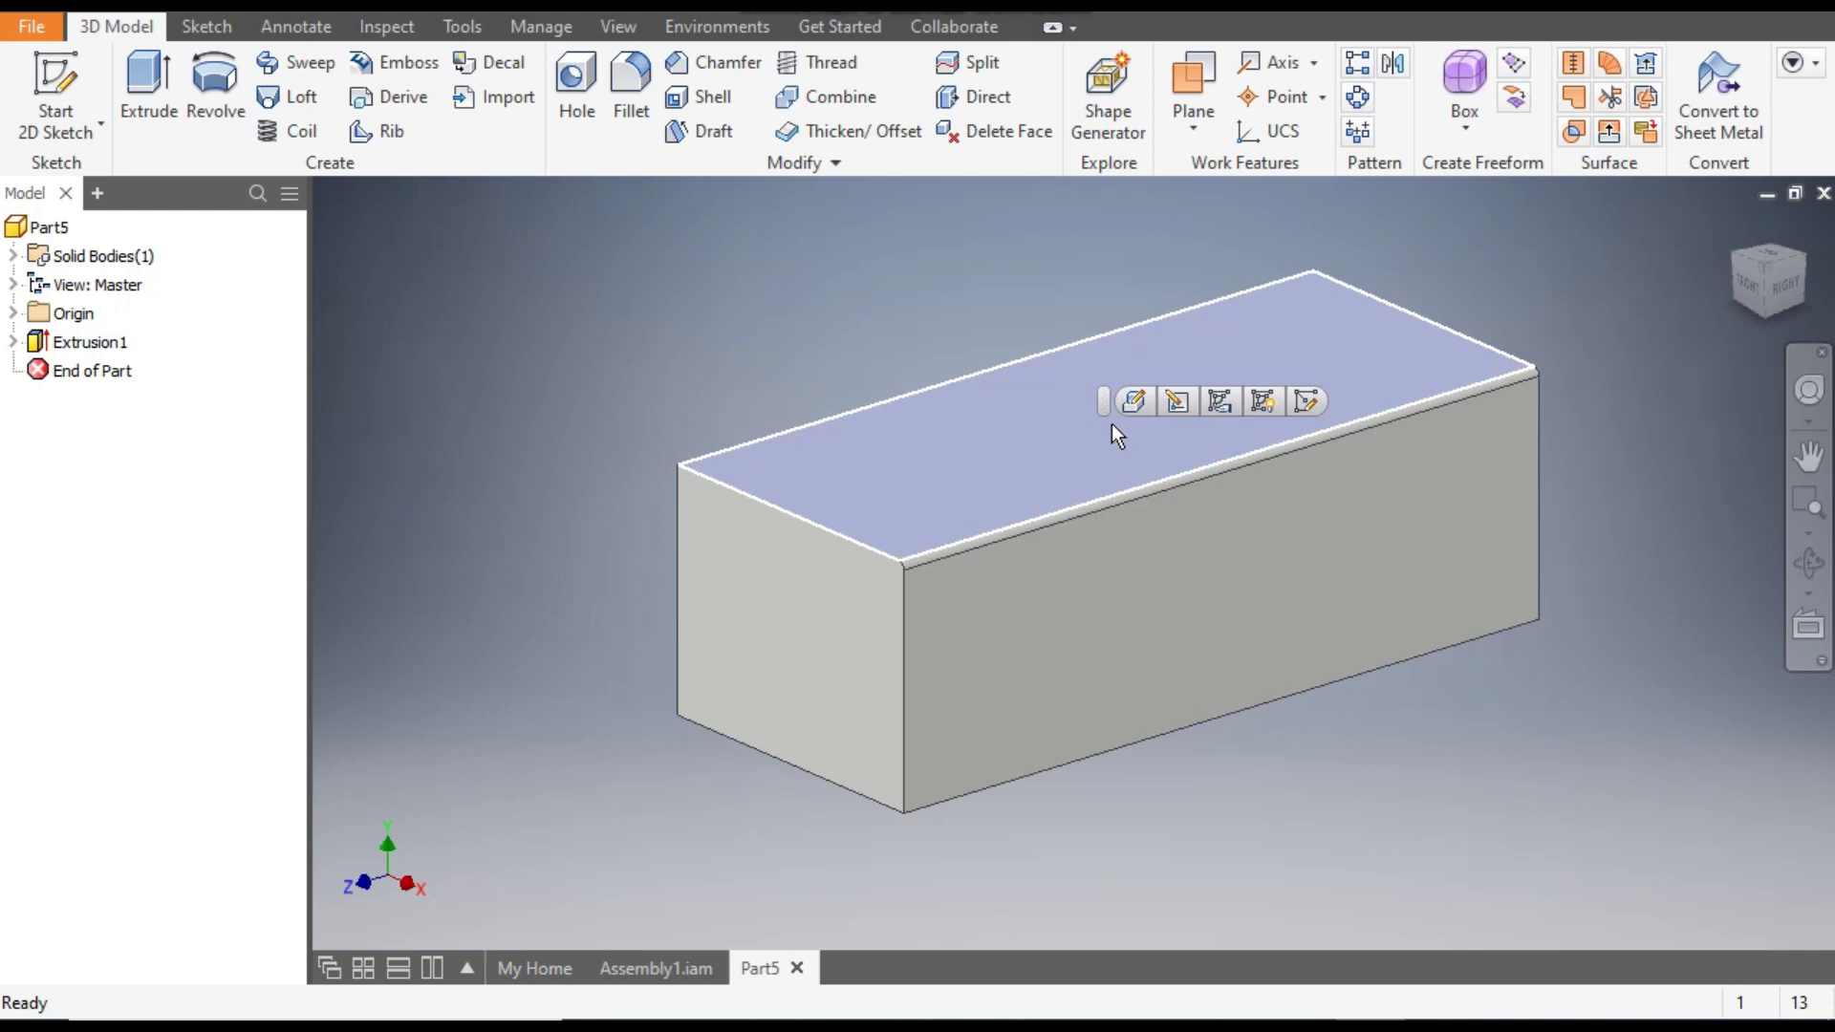
left_click(1307, 402)
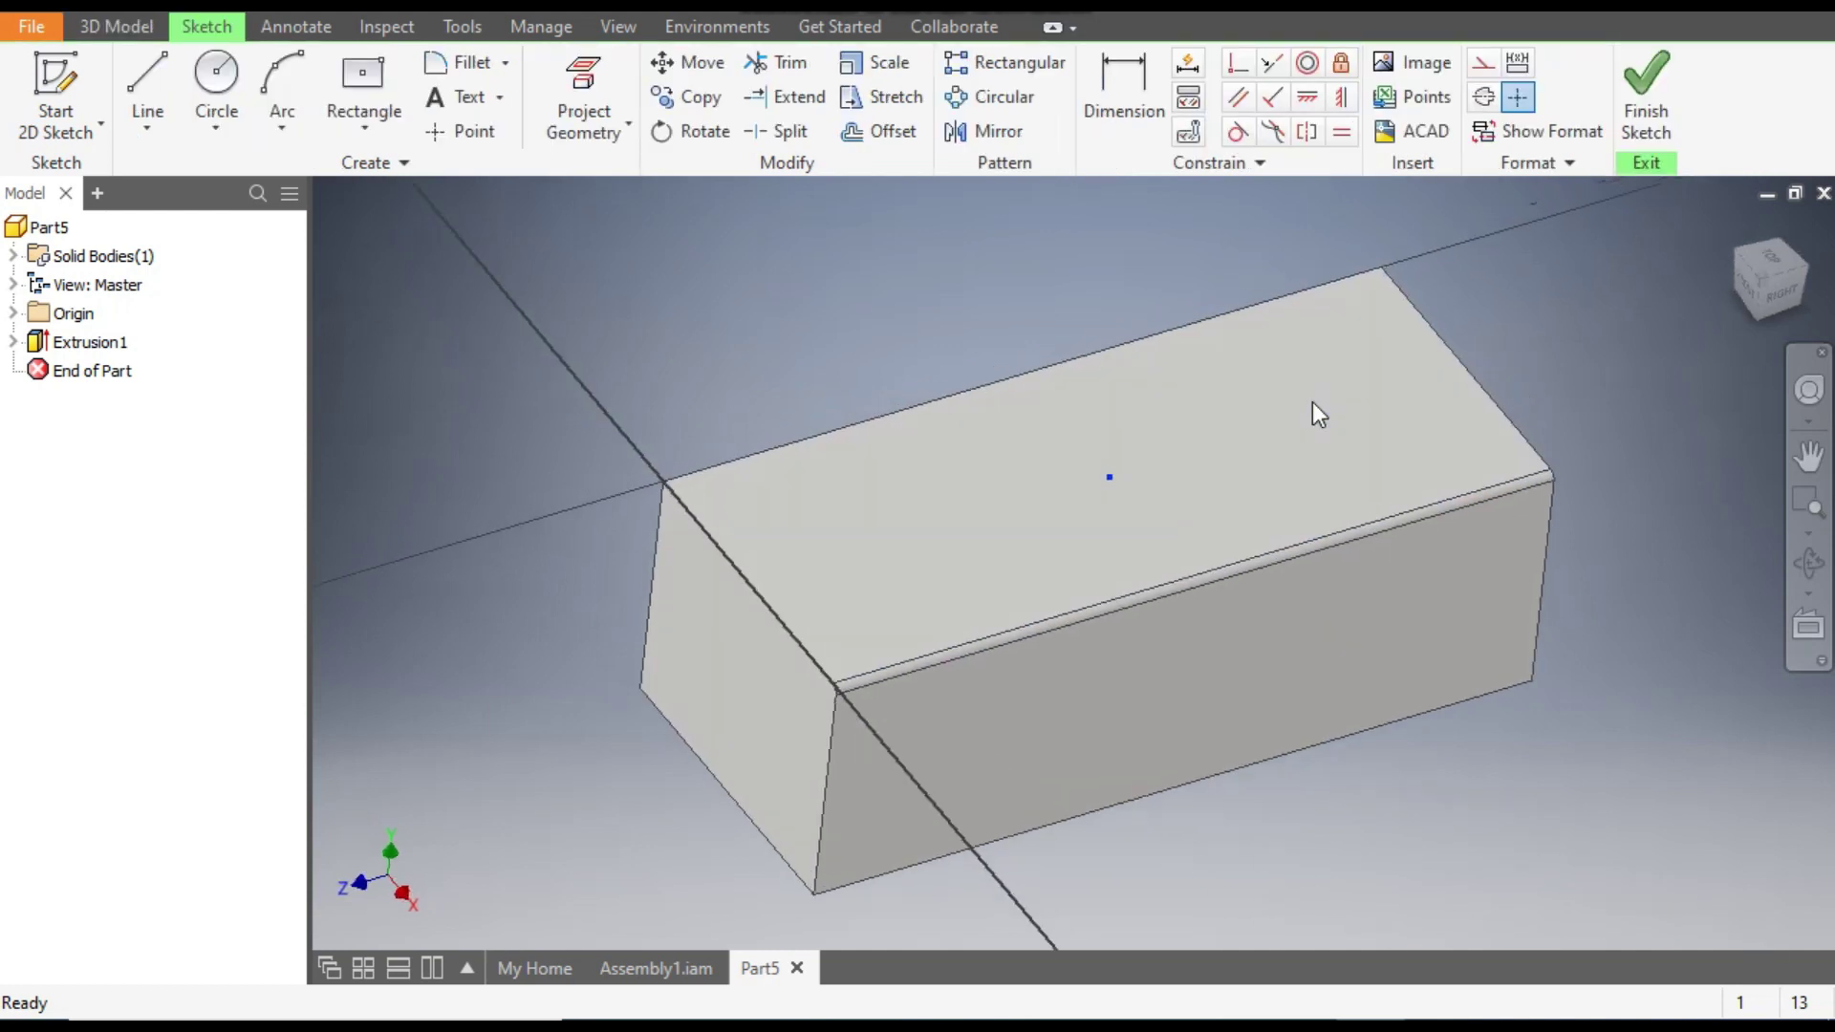
left_click(360, 130)
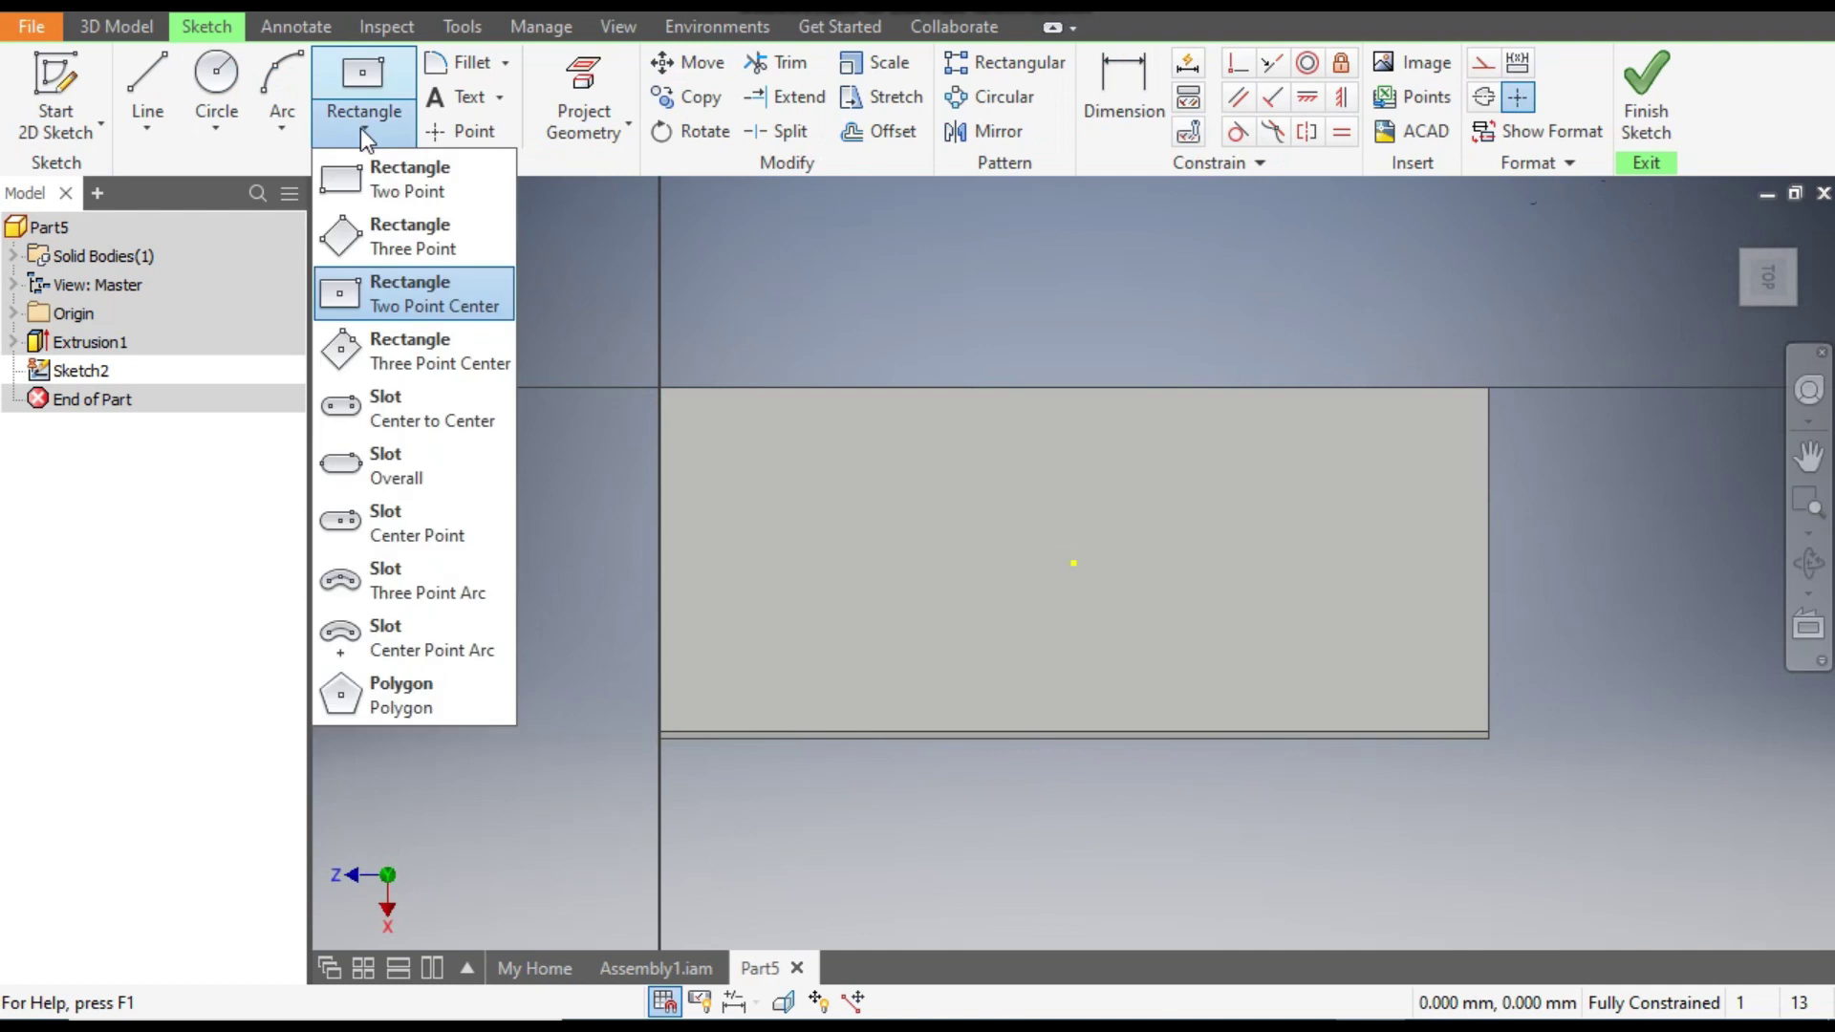
left_click(386, 175)
left_click(707, 425)
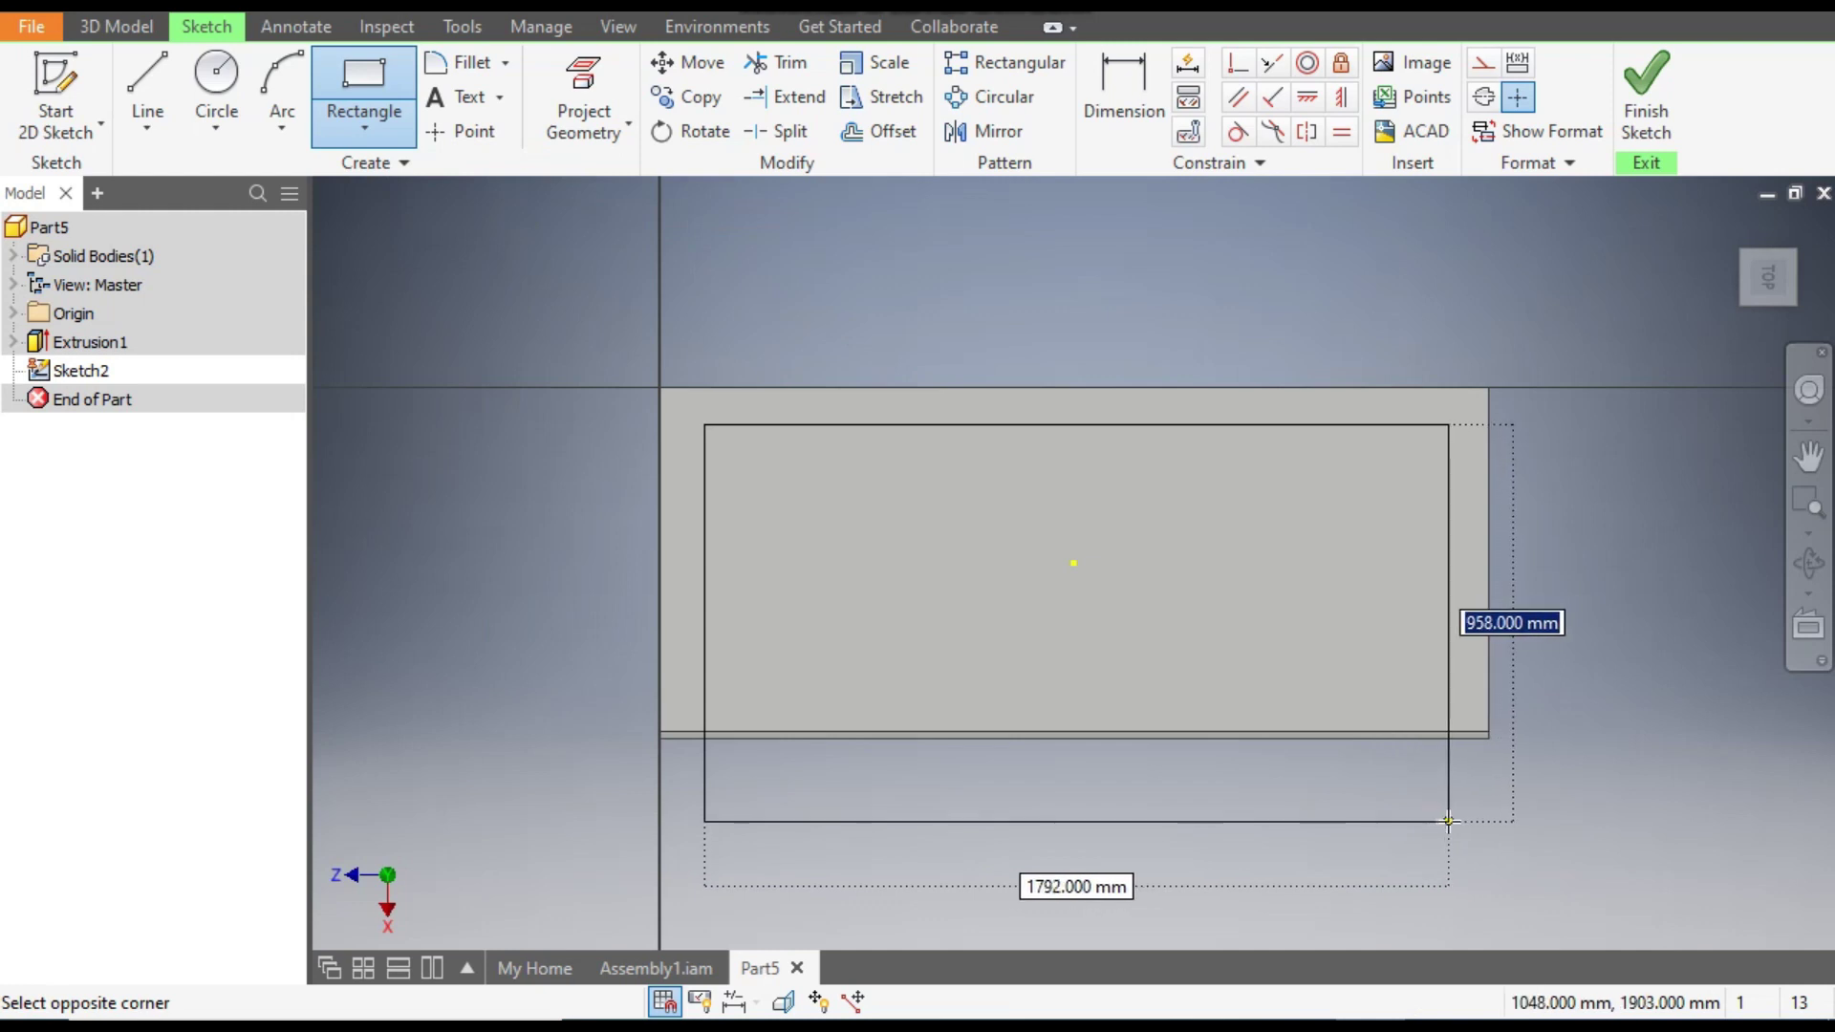
left_click(1449, 820)
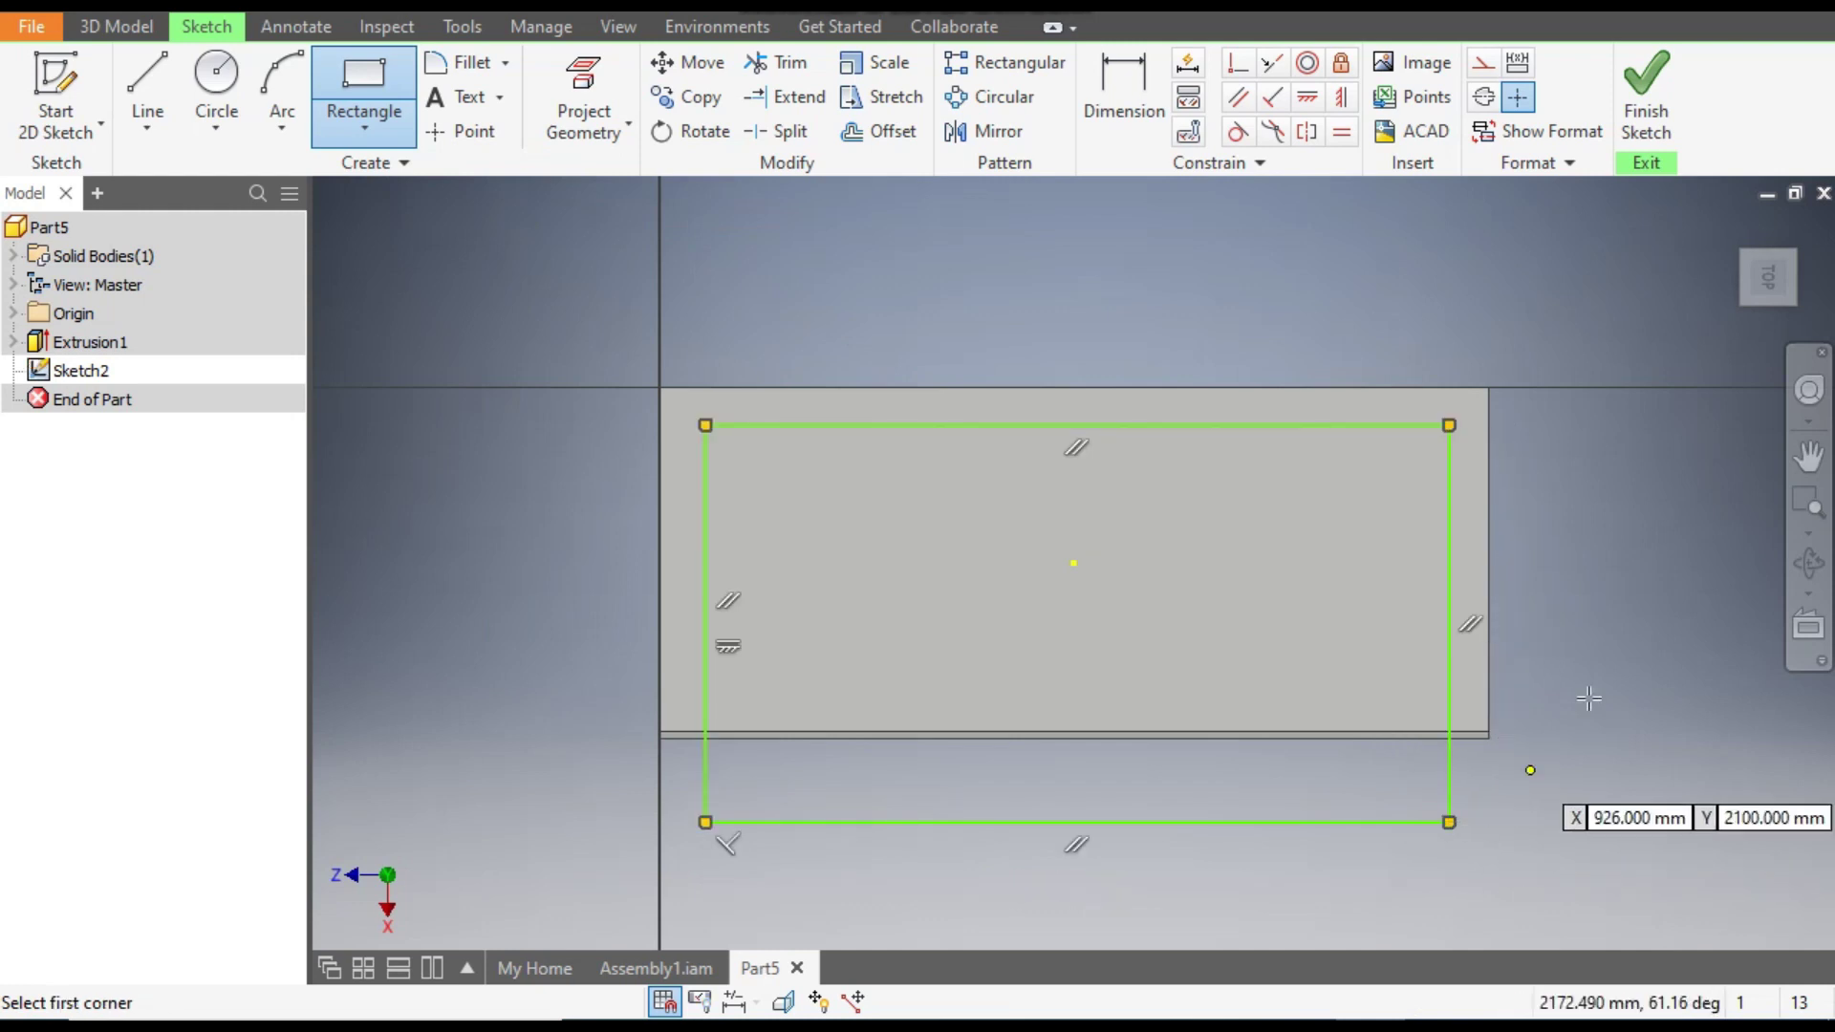
Set the distance between the block's unfilleted long edge and the parallel rectangle side to 100 mm.
left_click(1122, 106)
left_click(1063, 330)
type("100")
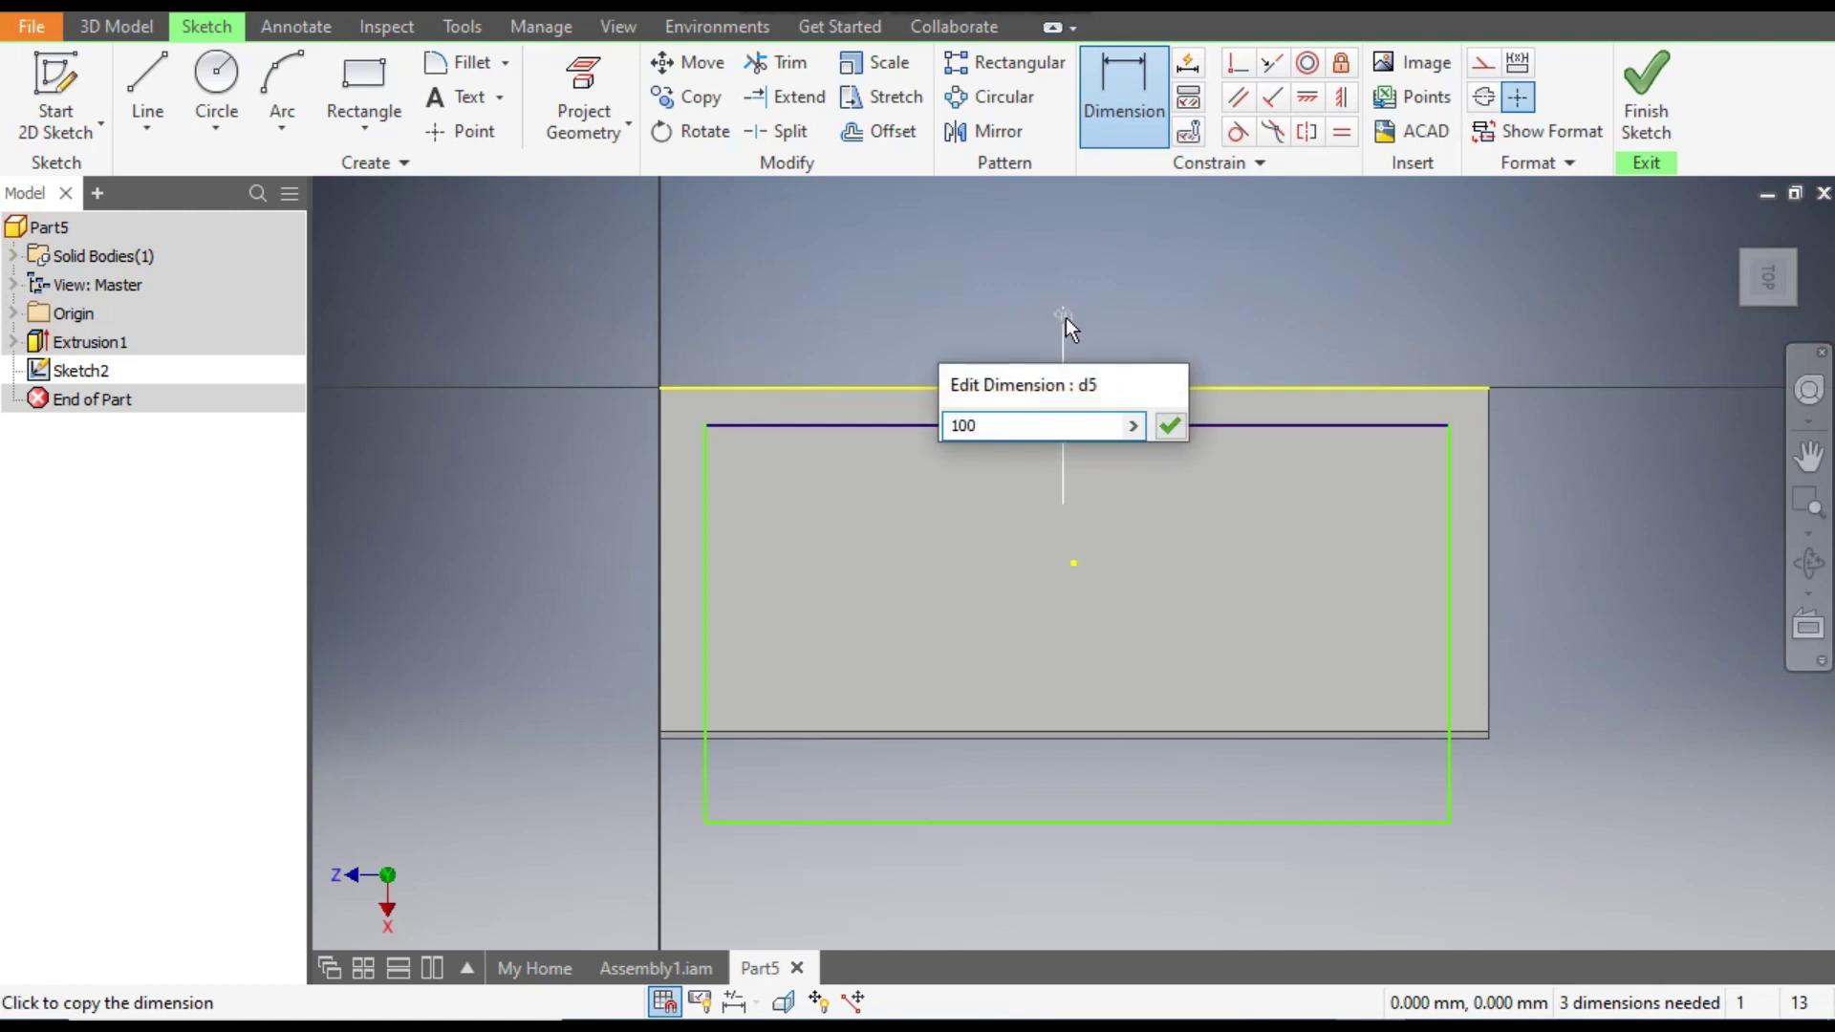
key("Return")
Set the gaps between the rectangle's two short sides and the block's adjacent end edges to 100 mm each.
left_click(665, 541)
left_click(587, 538)
type("100")
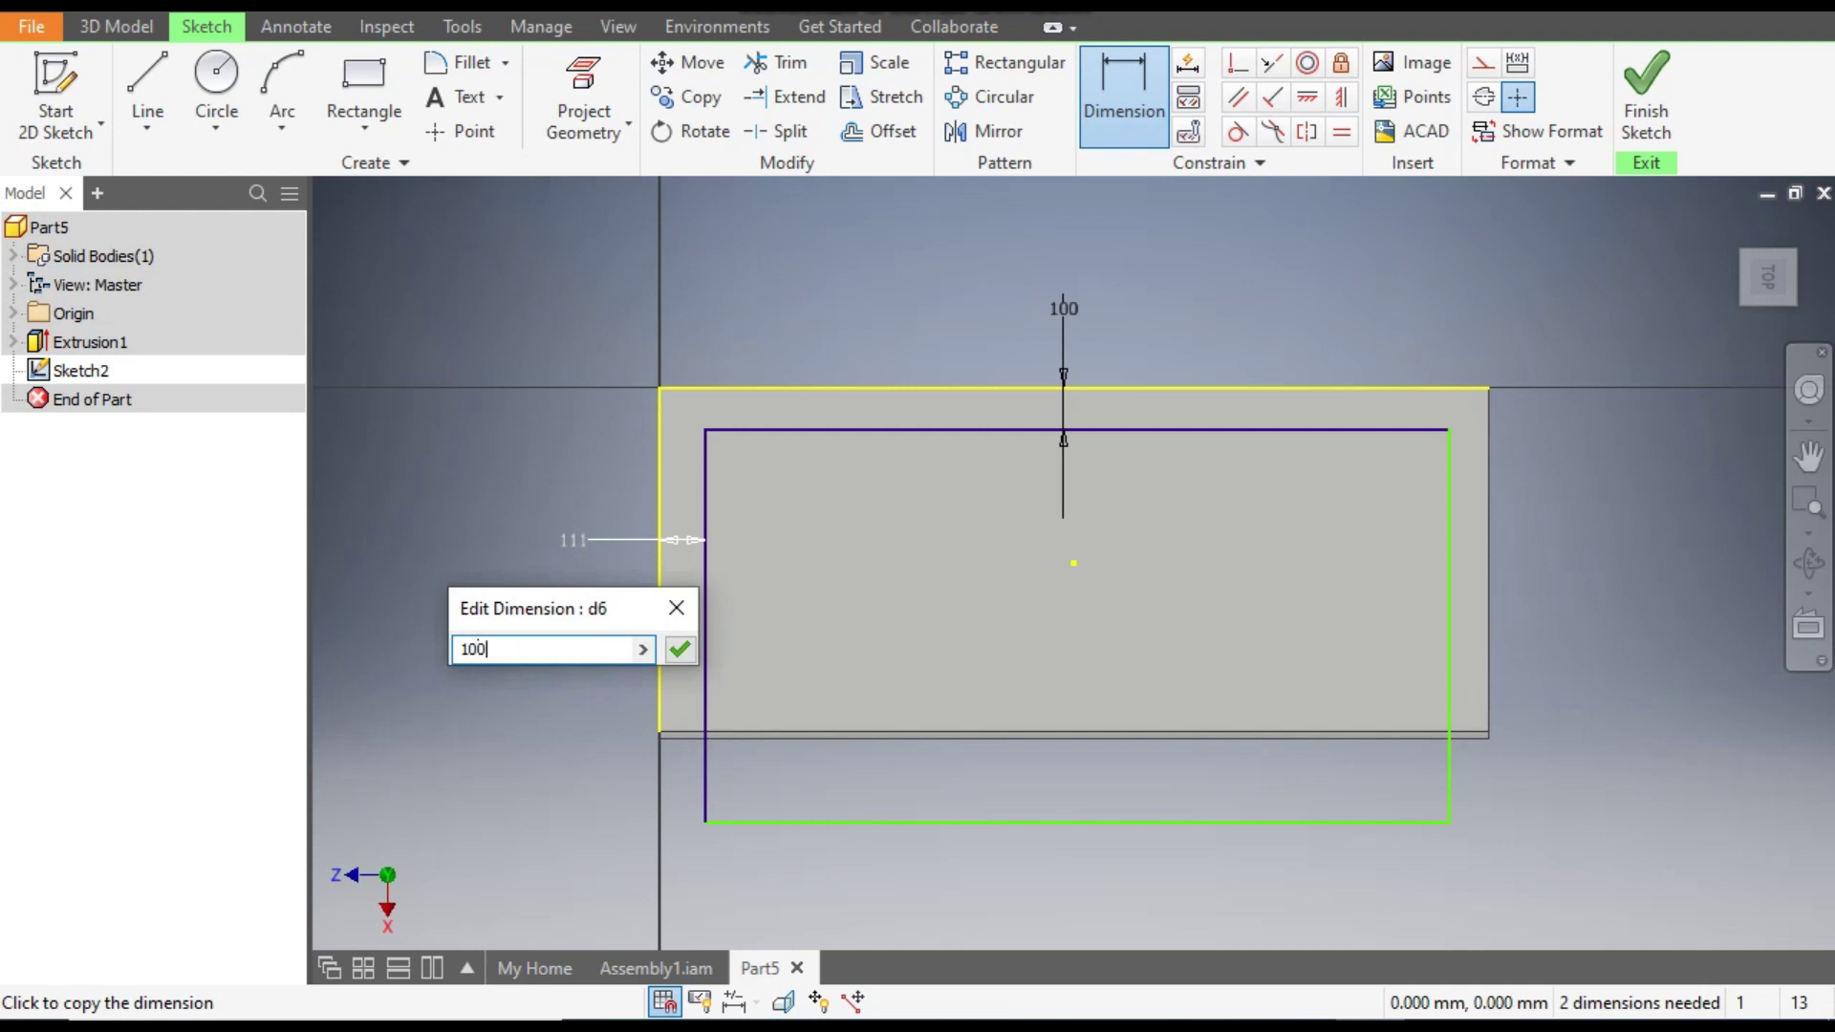
key("Return")
left_click(1450, 564)
left_click(1487, 568)
left_click(1586, 584)
type("10")
key("Return")
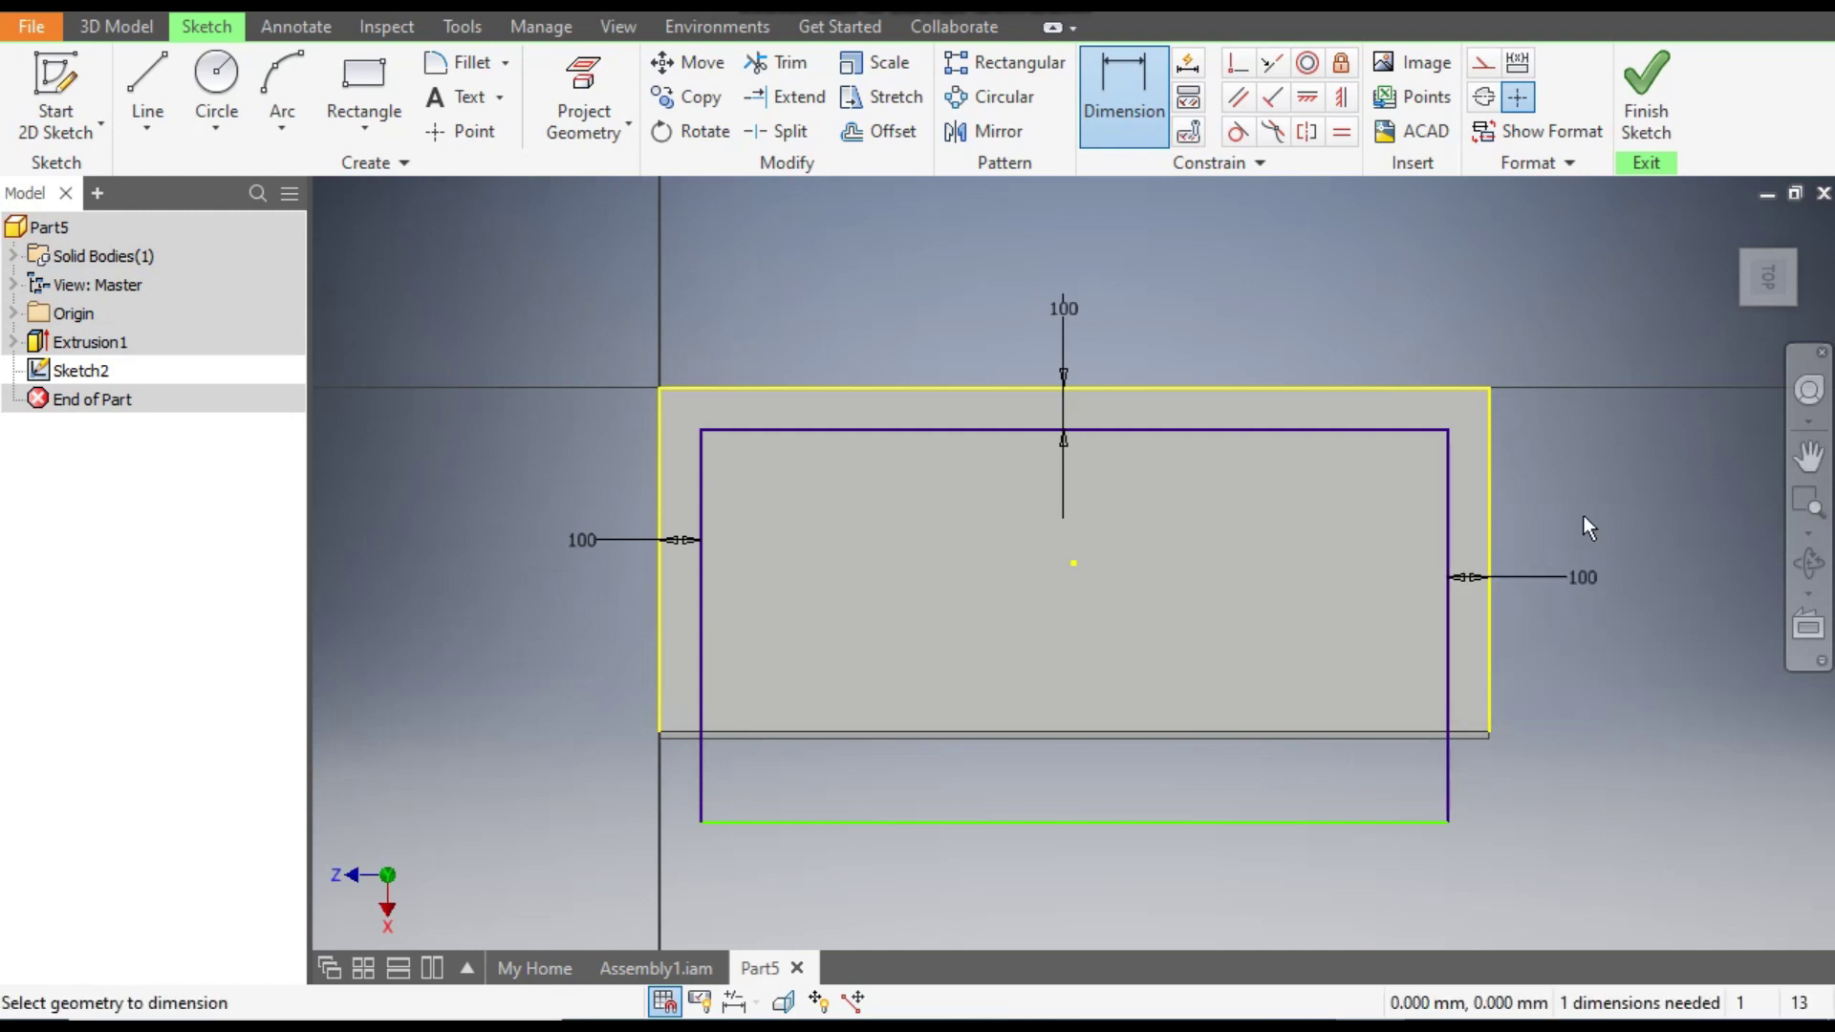
Set the distance between the cutout rectangle's two long sides to 1000 mm.
left_click(1248, 431)
left_click(1258, 822)
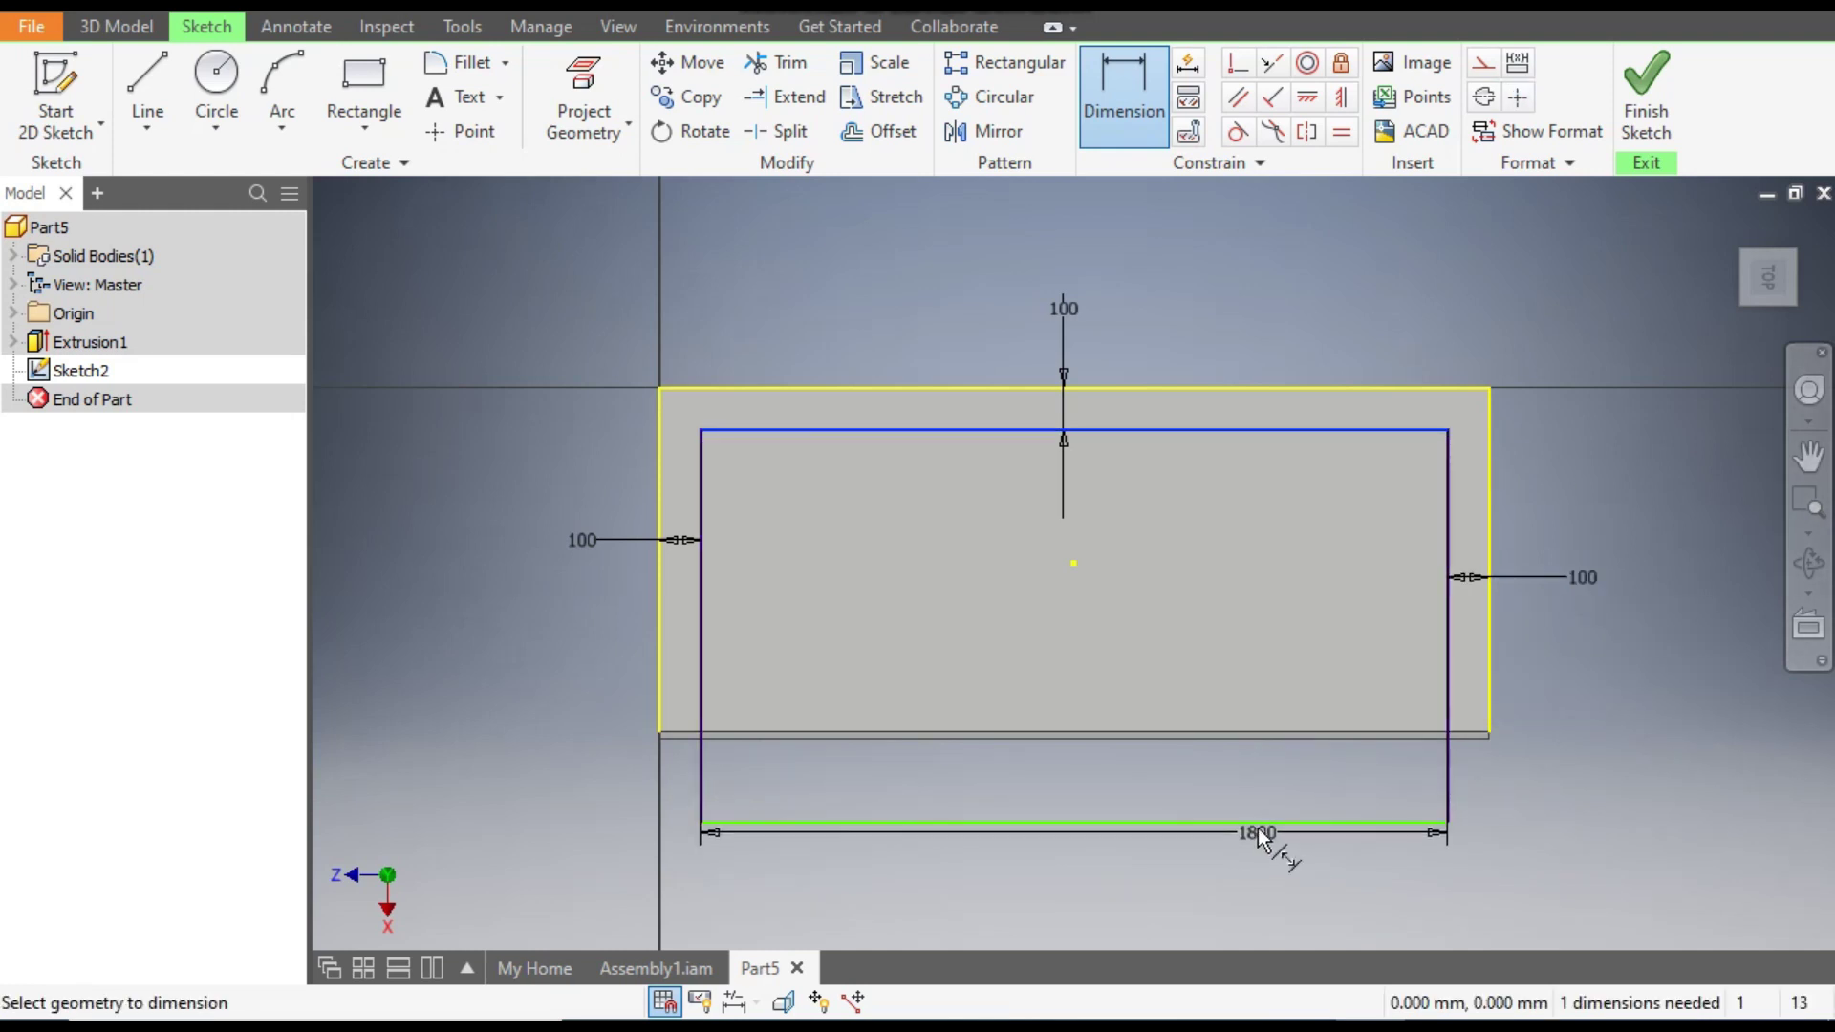
left_click(1230, 643)
type("1000")
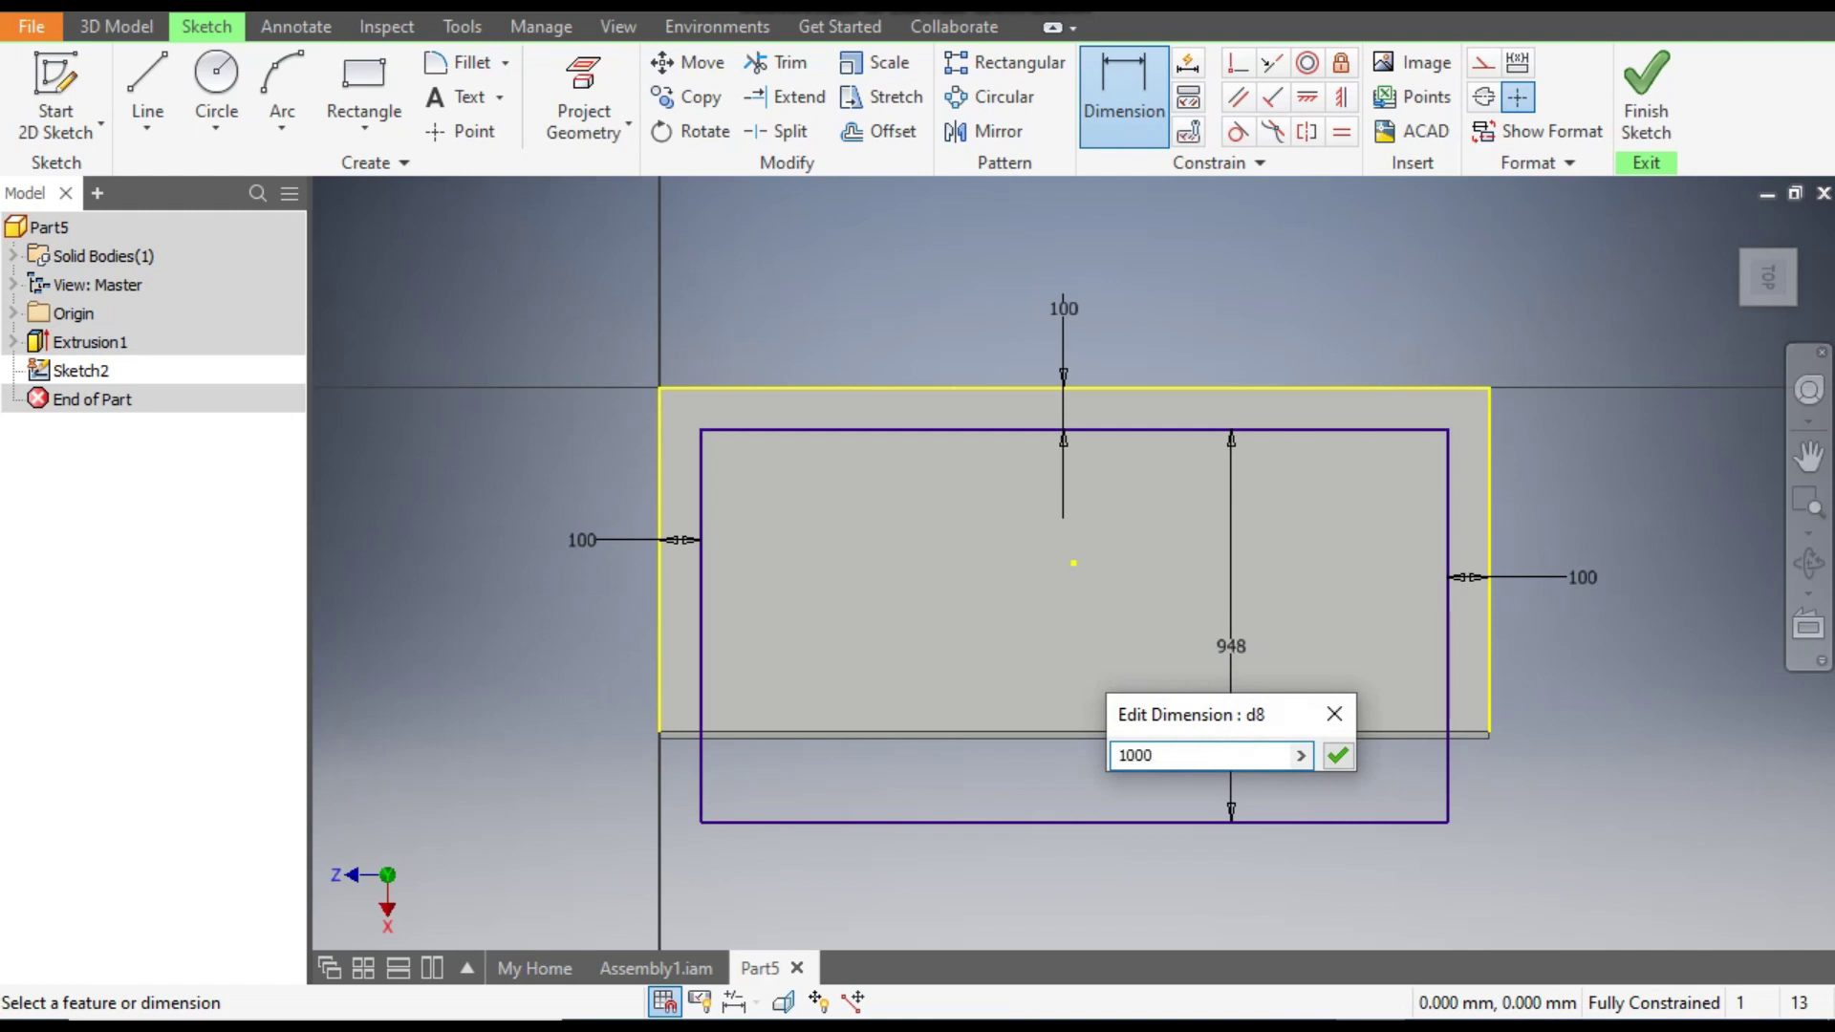
key("Return")
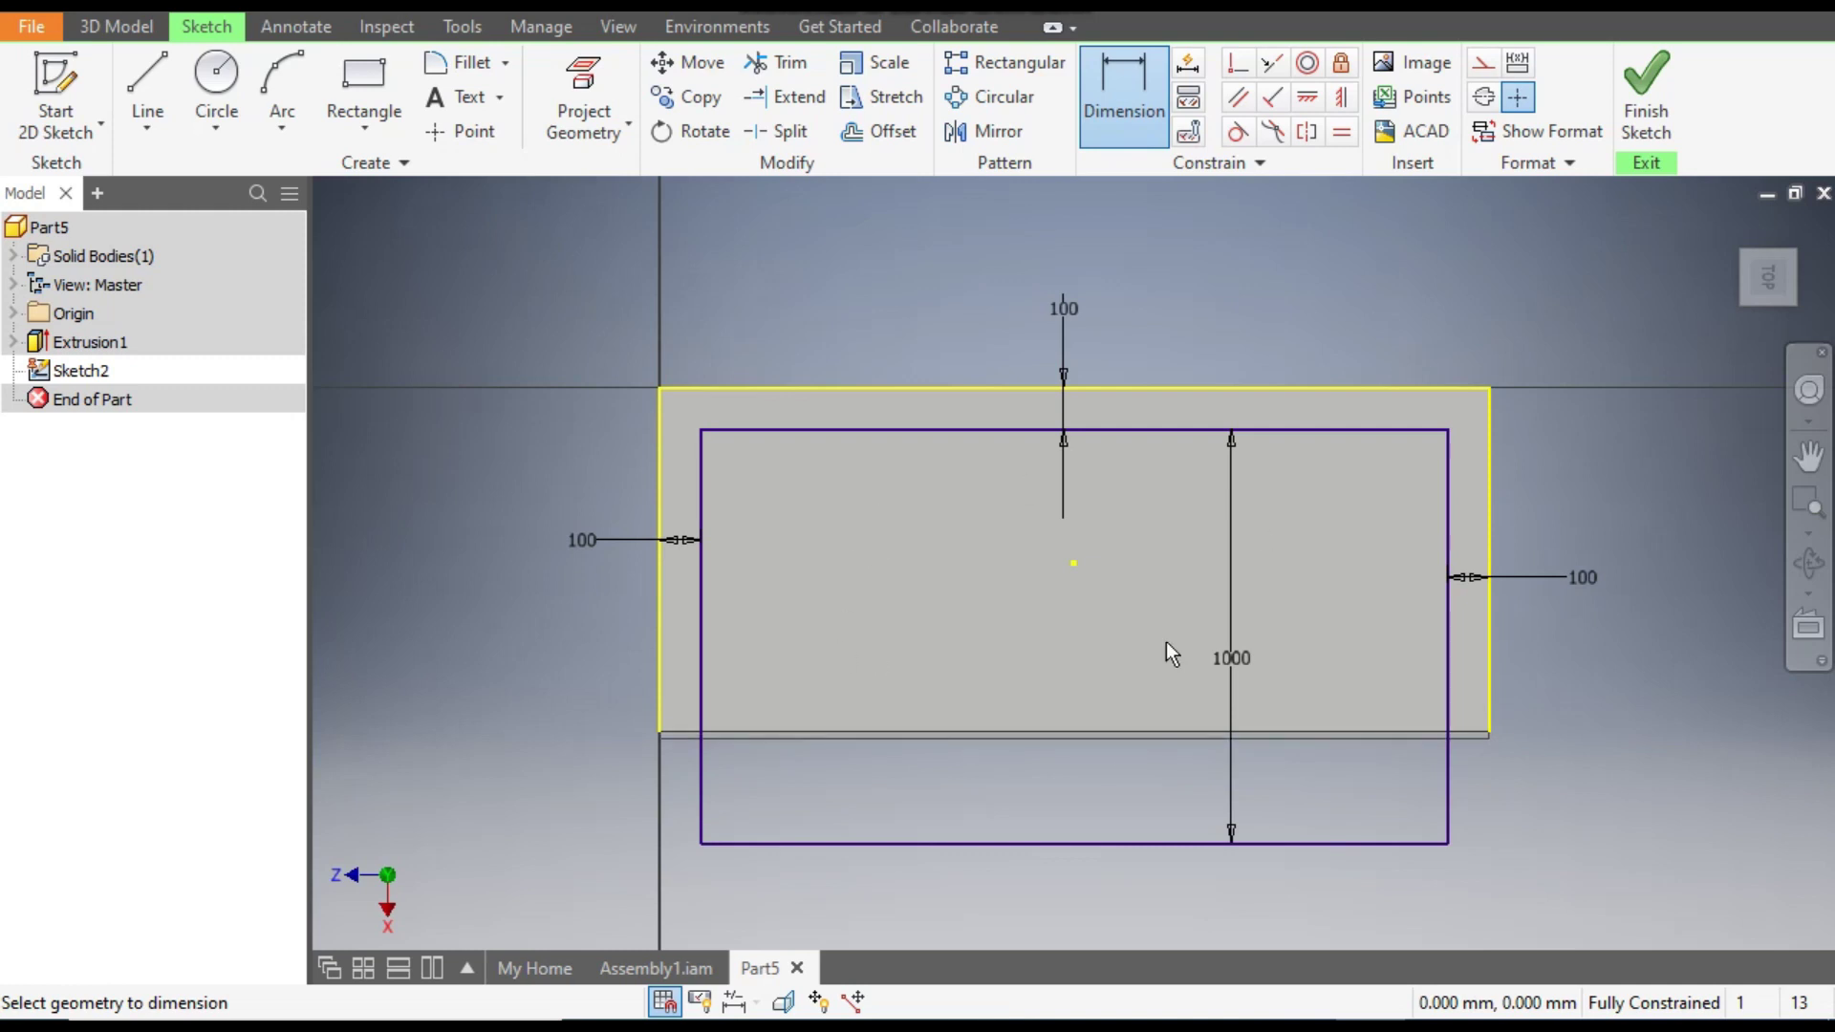
Extrude the rectangle profile as a cut 550 mm down into the block to hollow out the seat area.
left_click(118, 25)
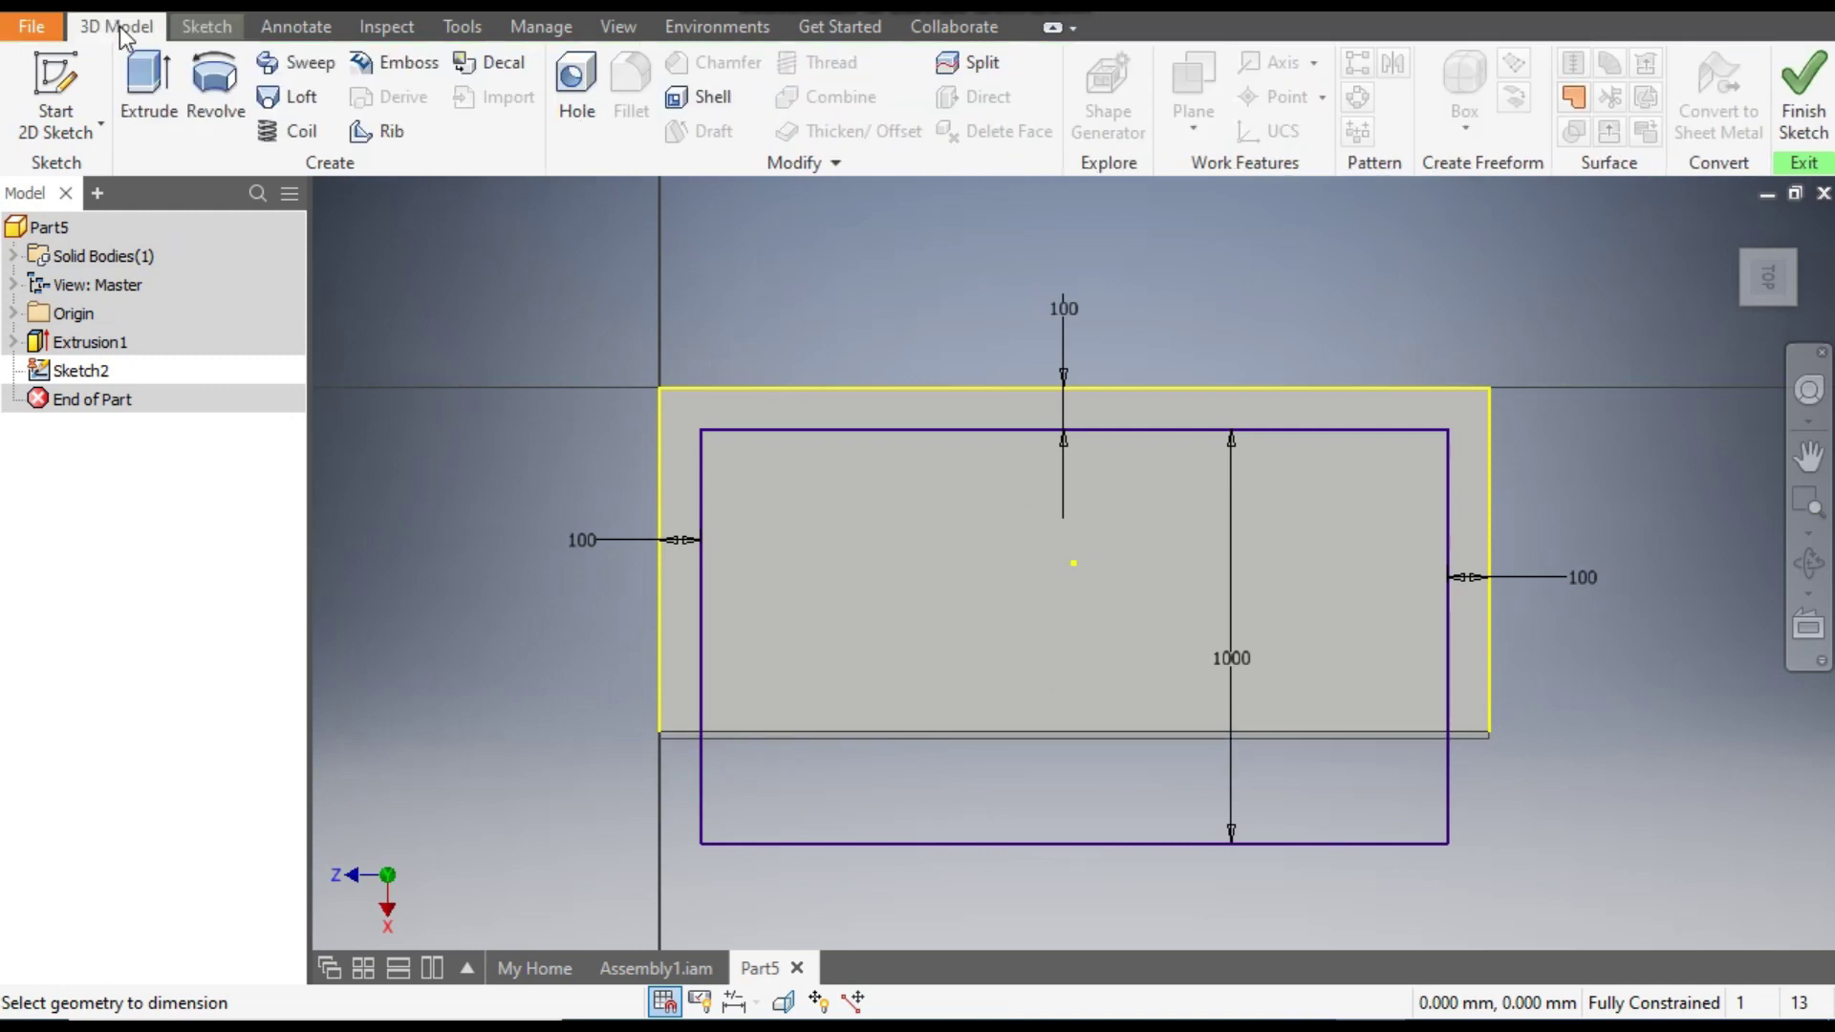
left_click(149, 85)
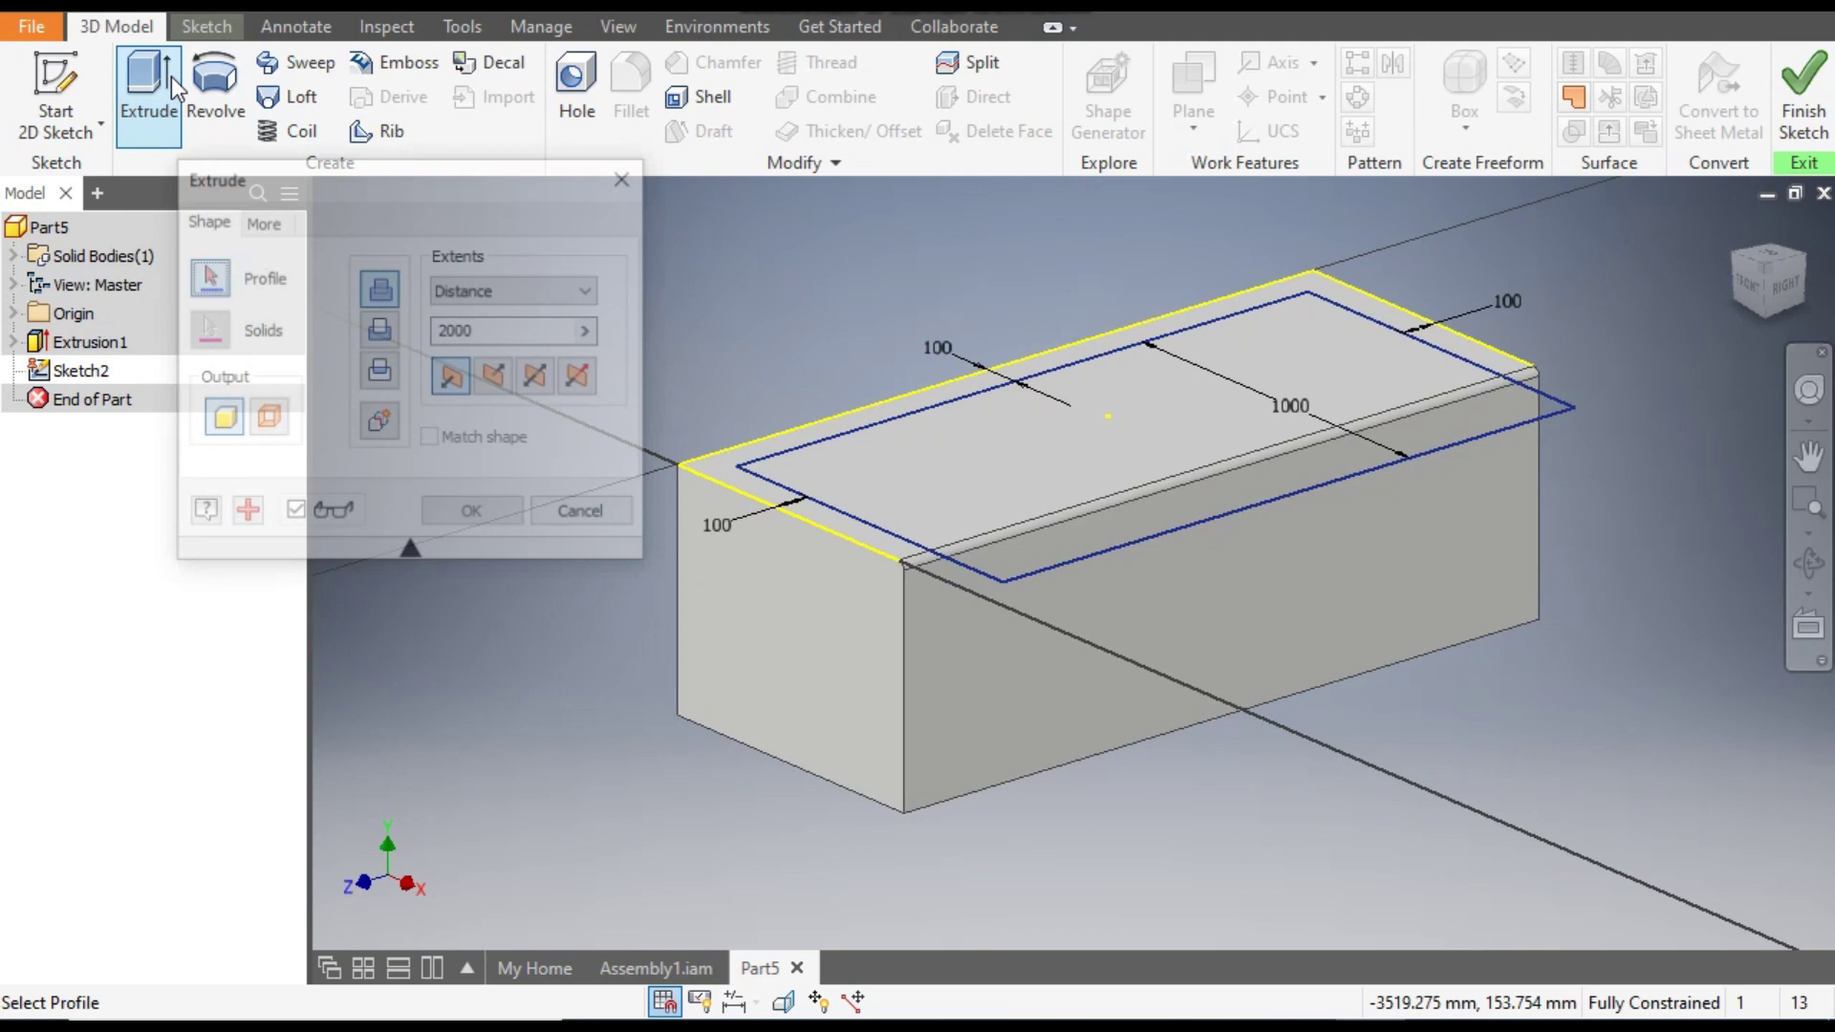
left_click(1252, 495)
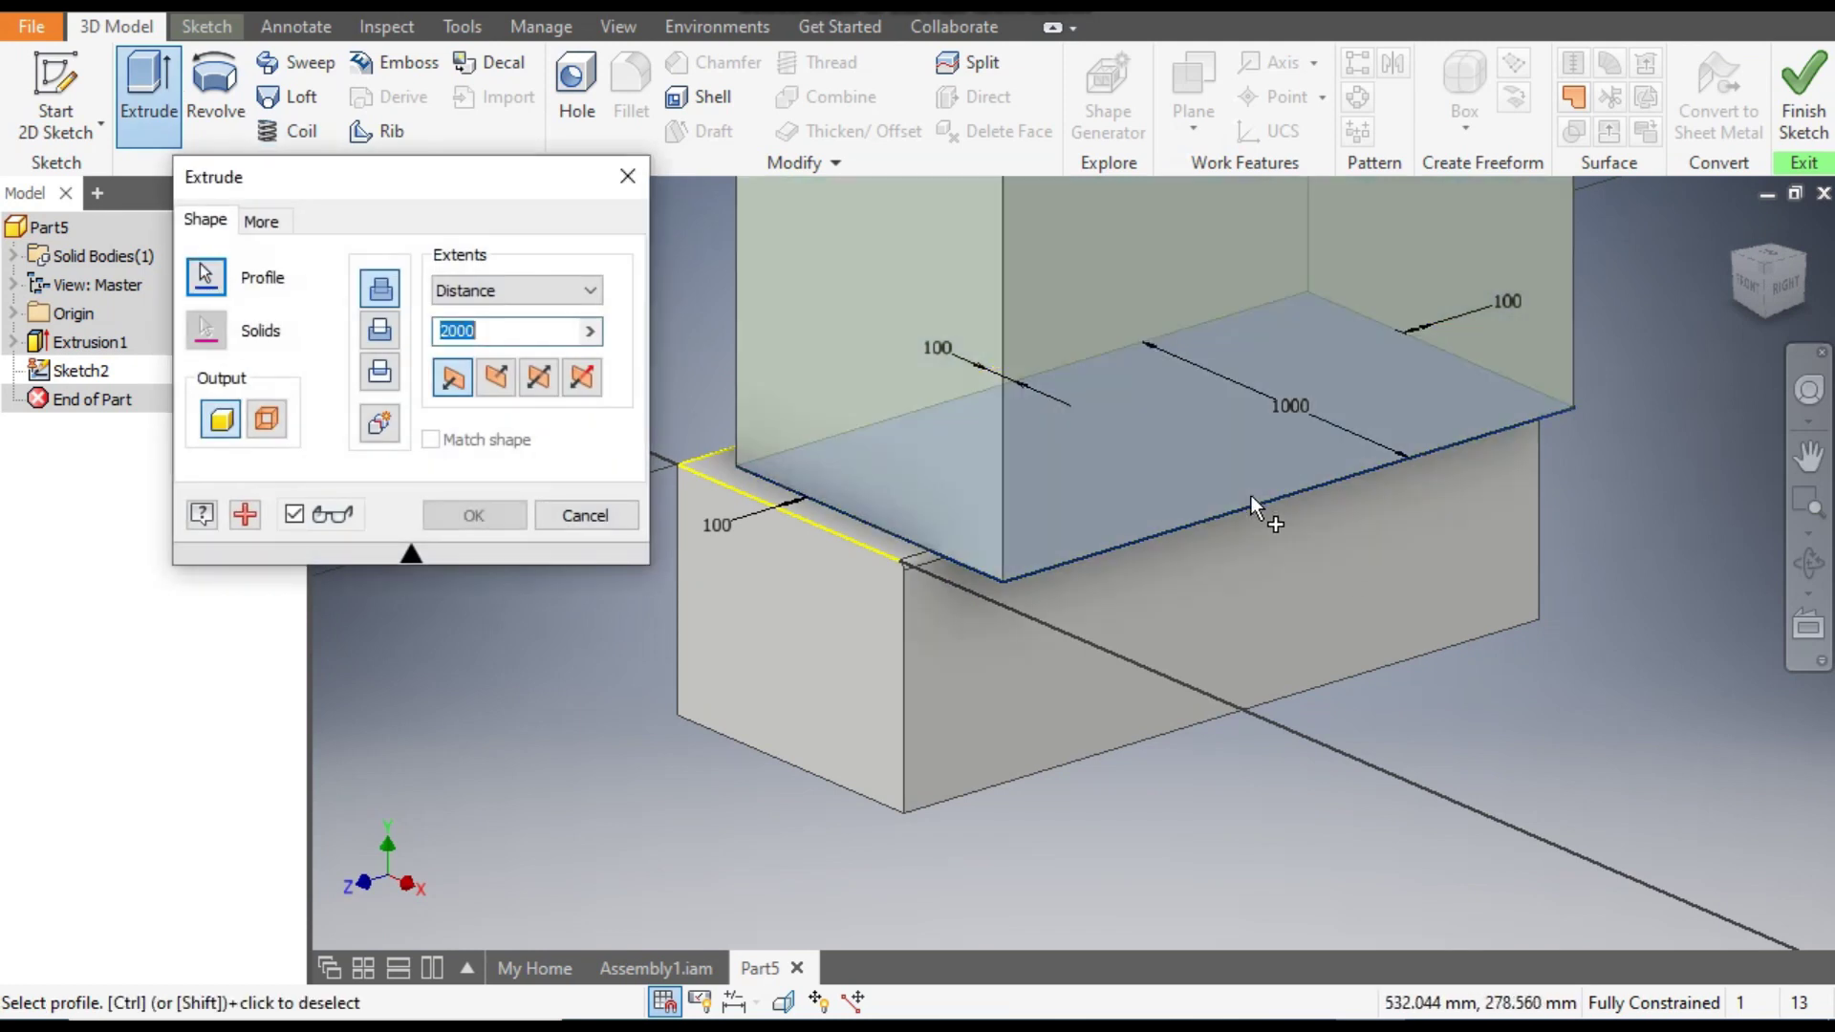
scroll(1246, 566, "down", 5)
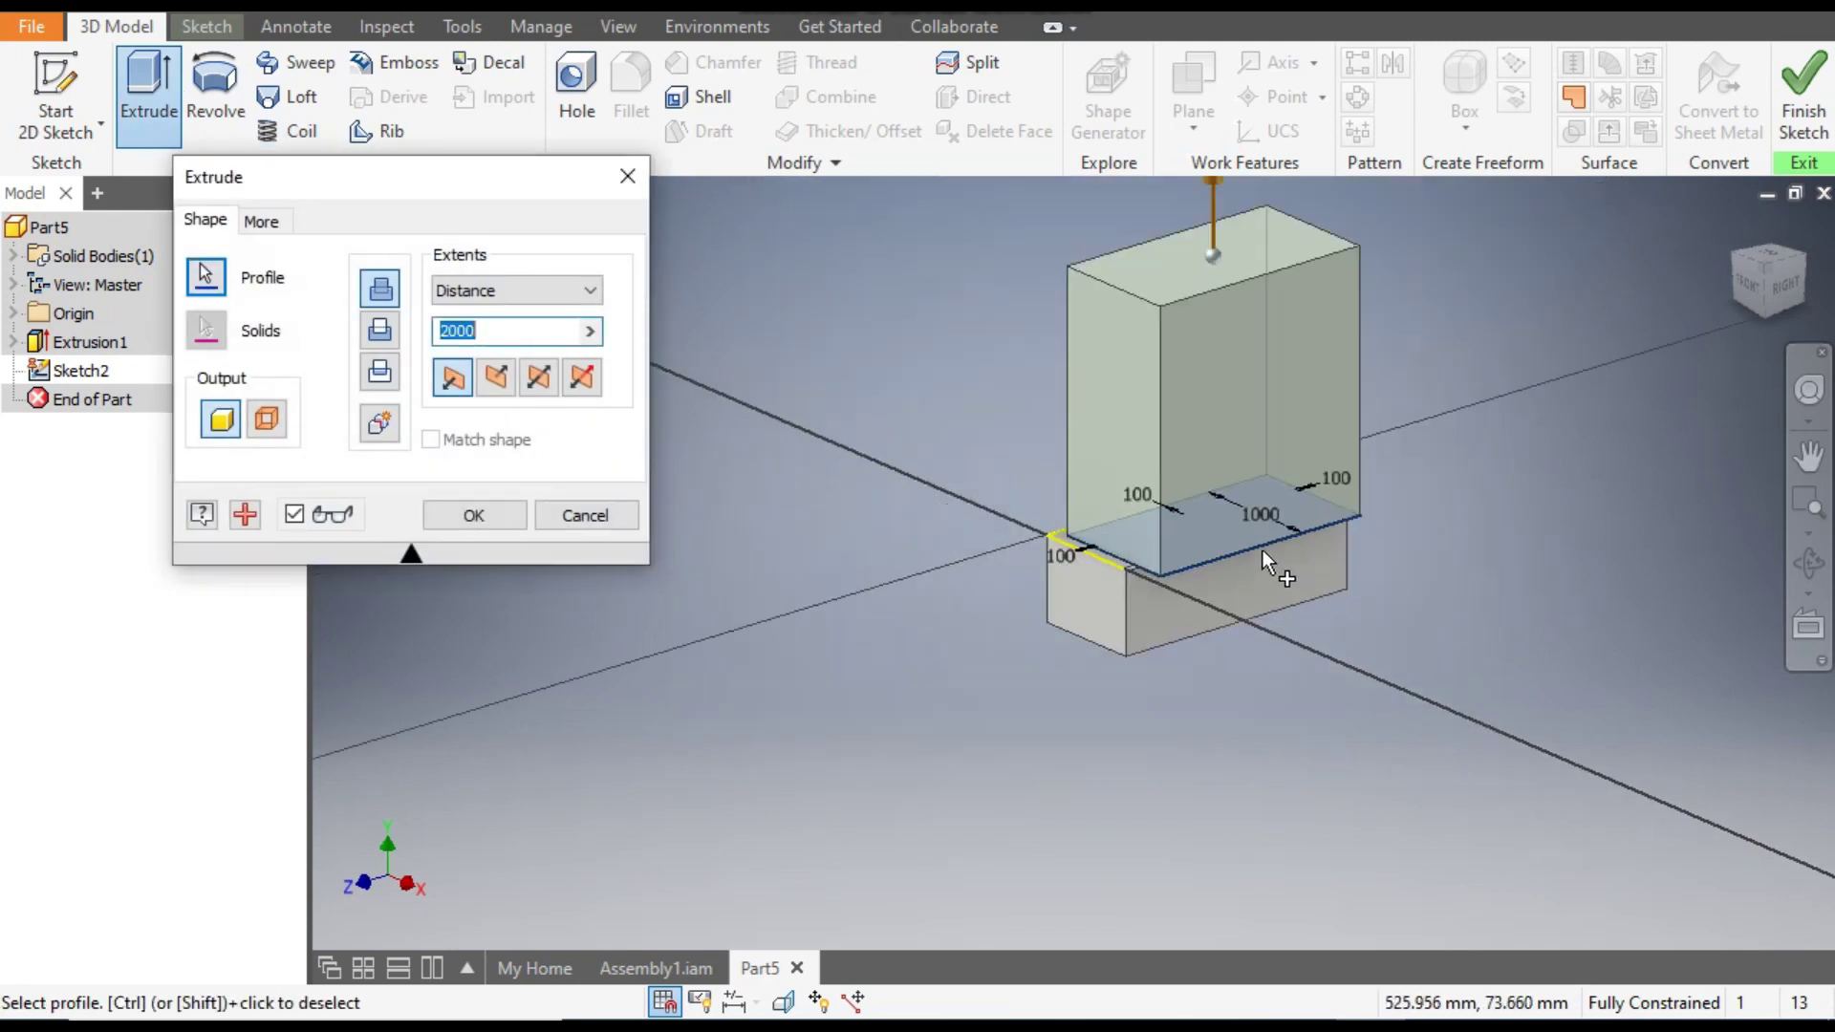
left_click(383, 332)
scroll(1202, 572, "up", 5)
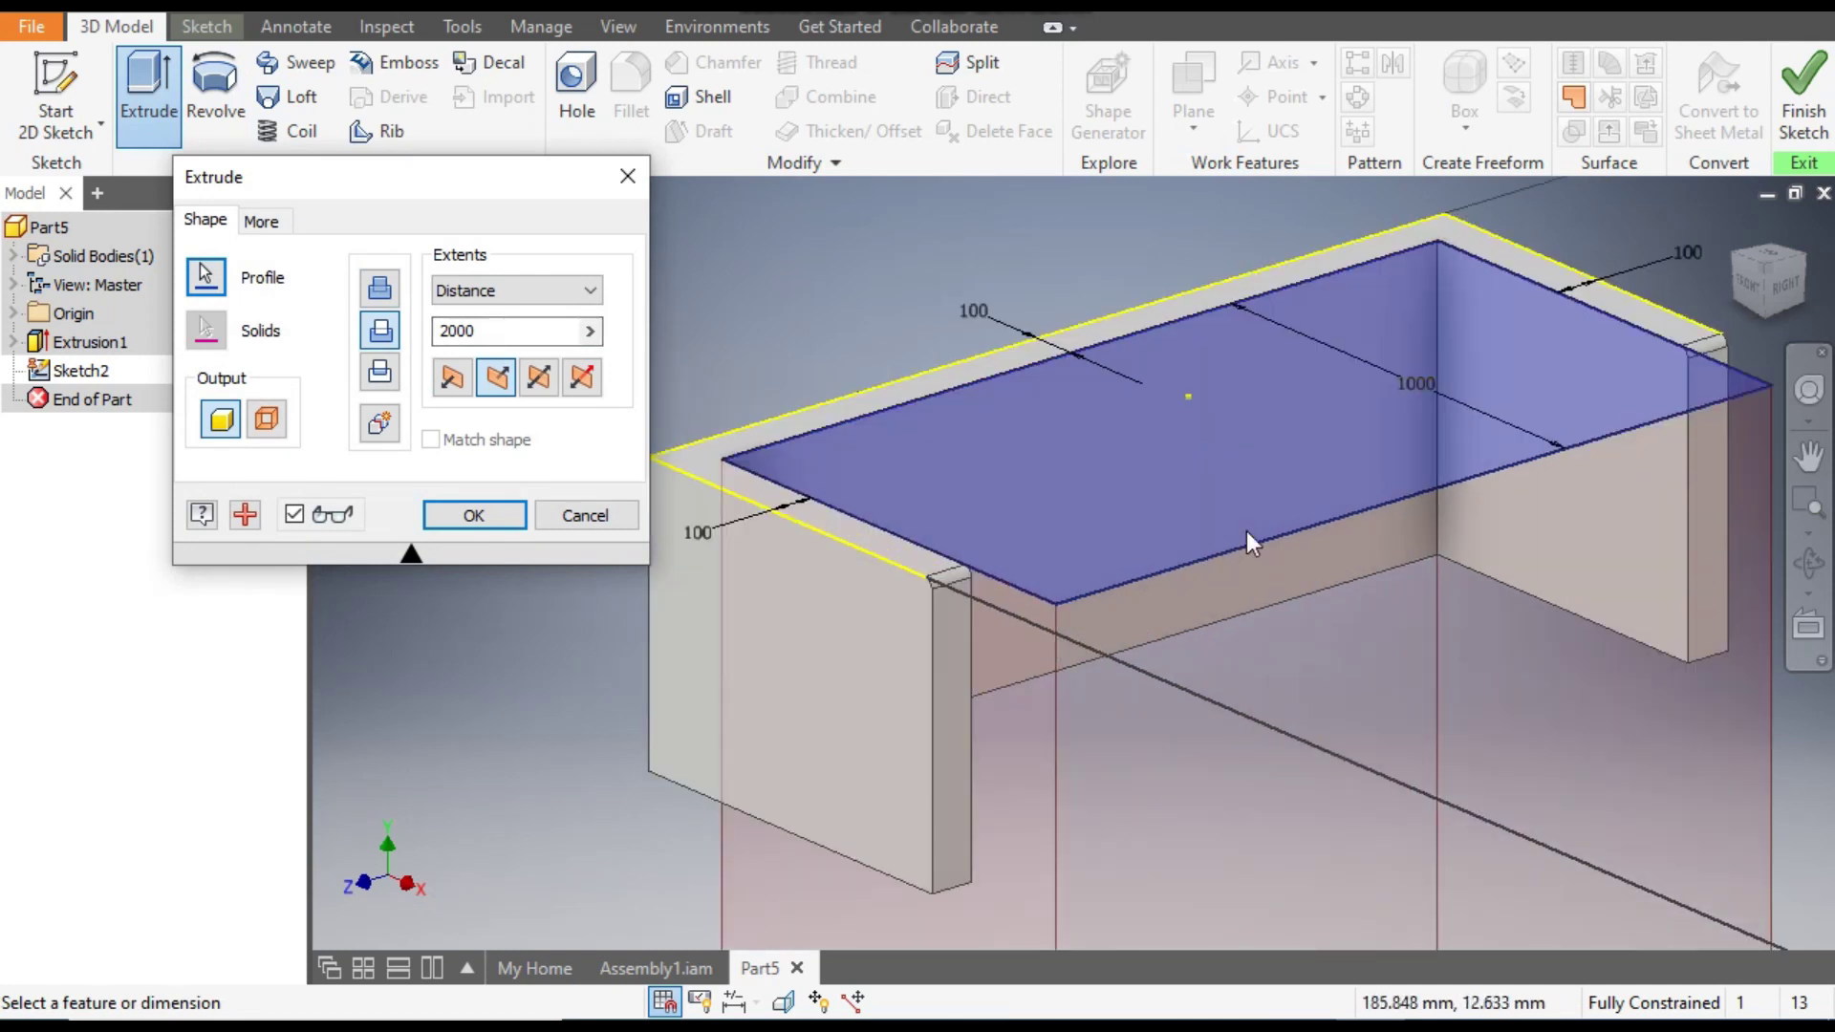
type("550")
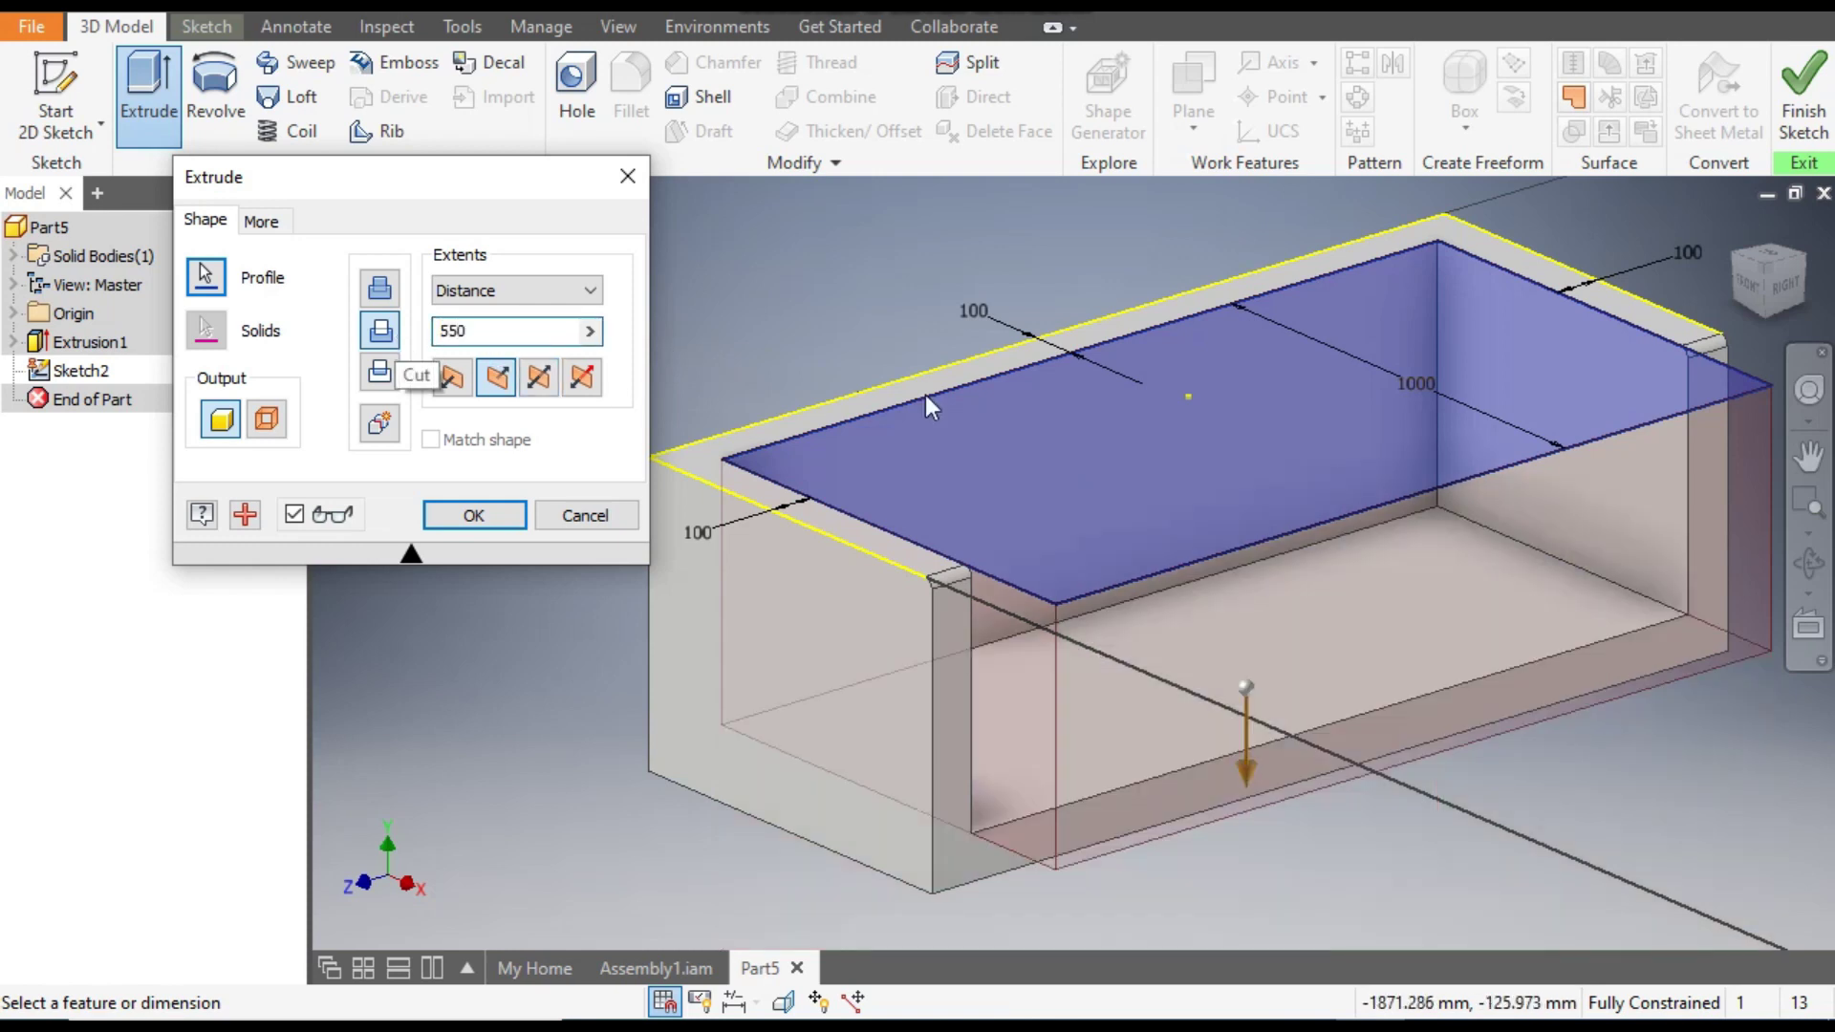
middle_click_drag(1352, 679, 1168, 670)
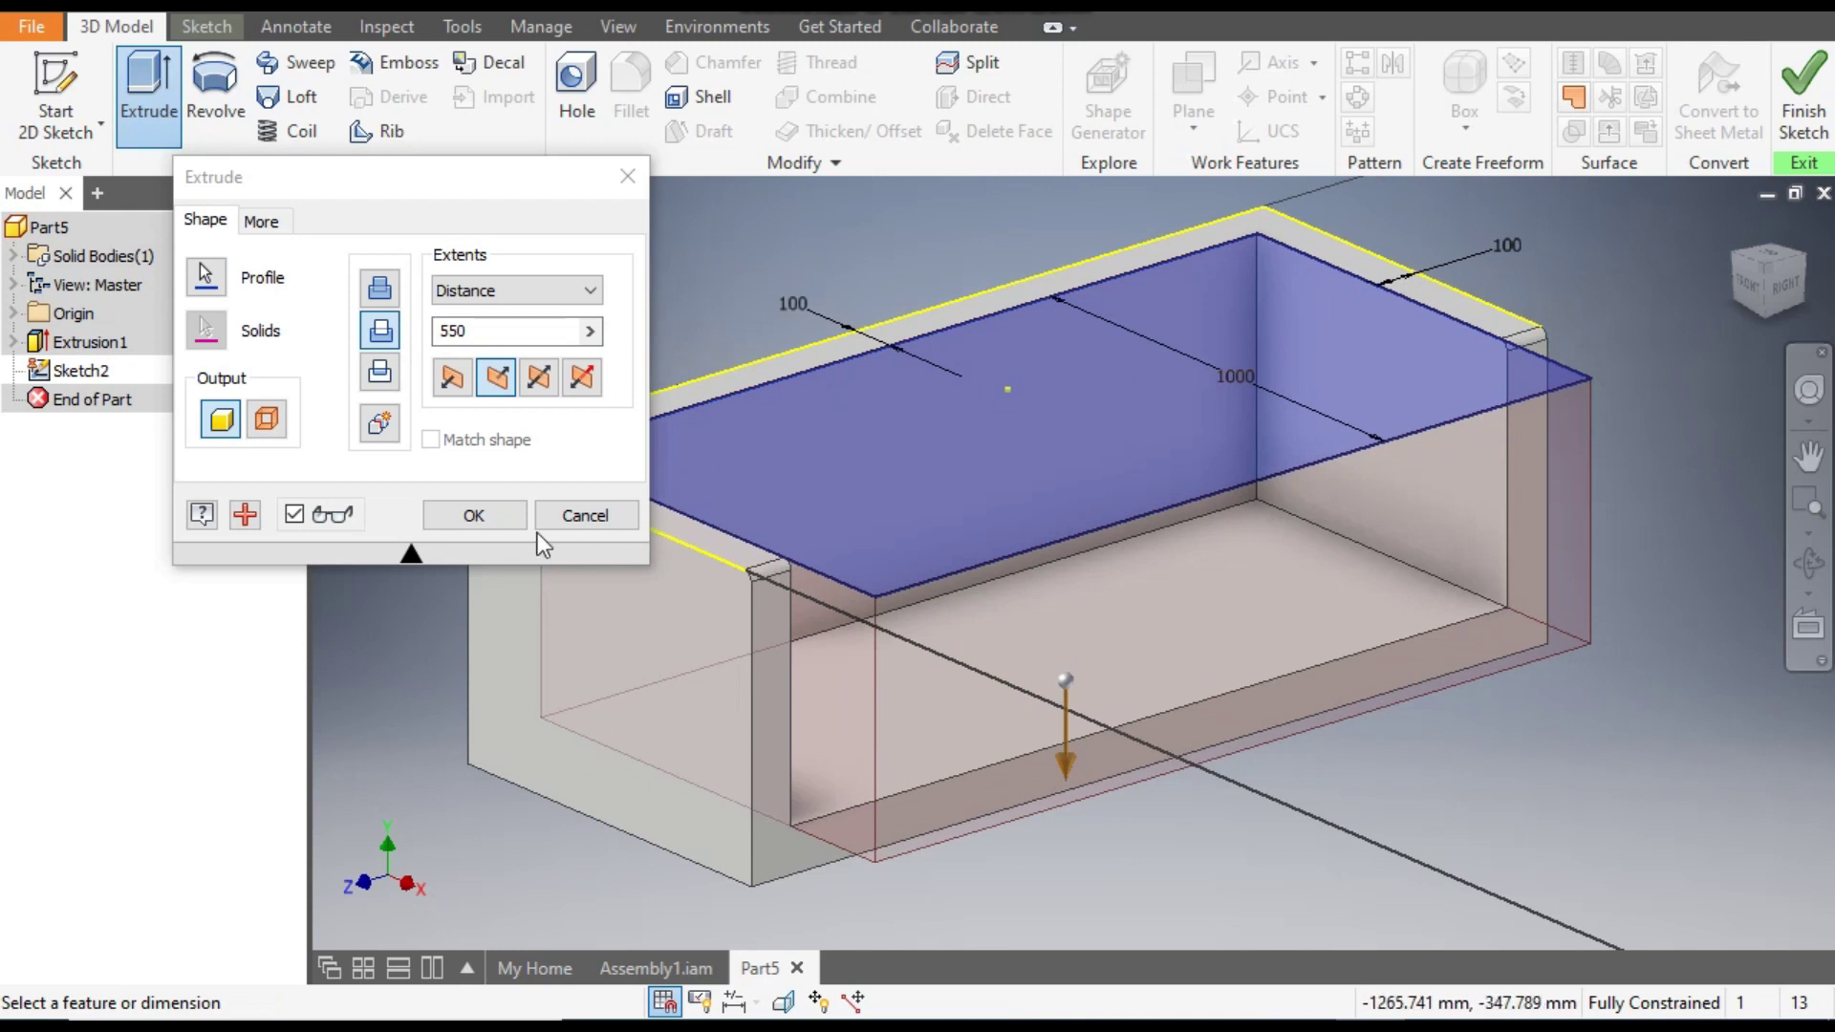
left_click(483, 517)
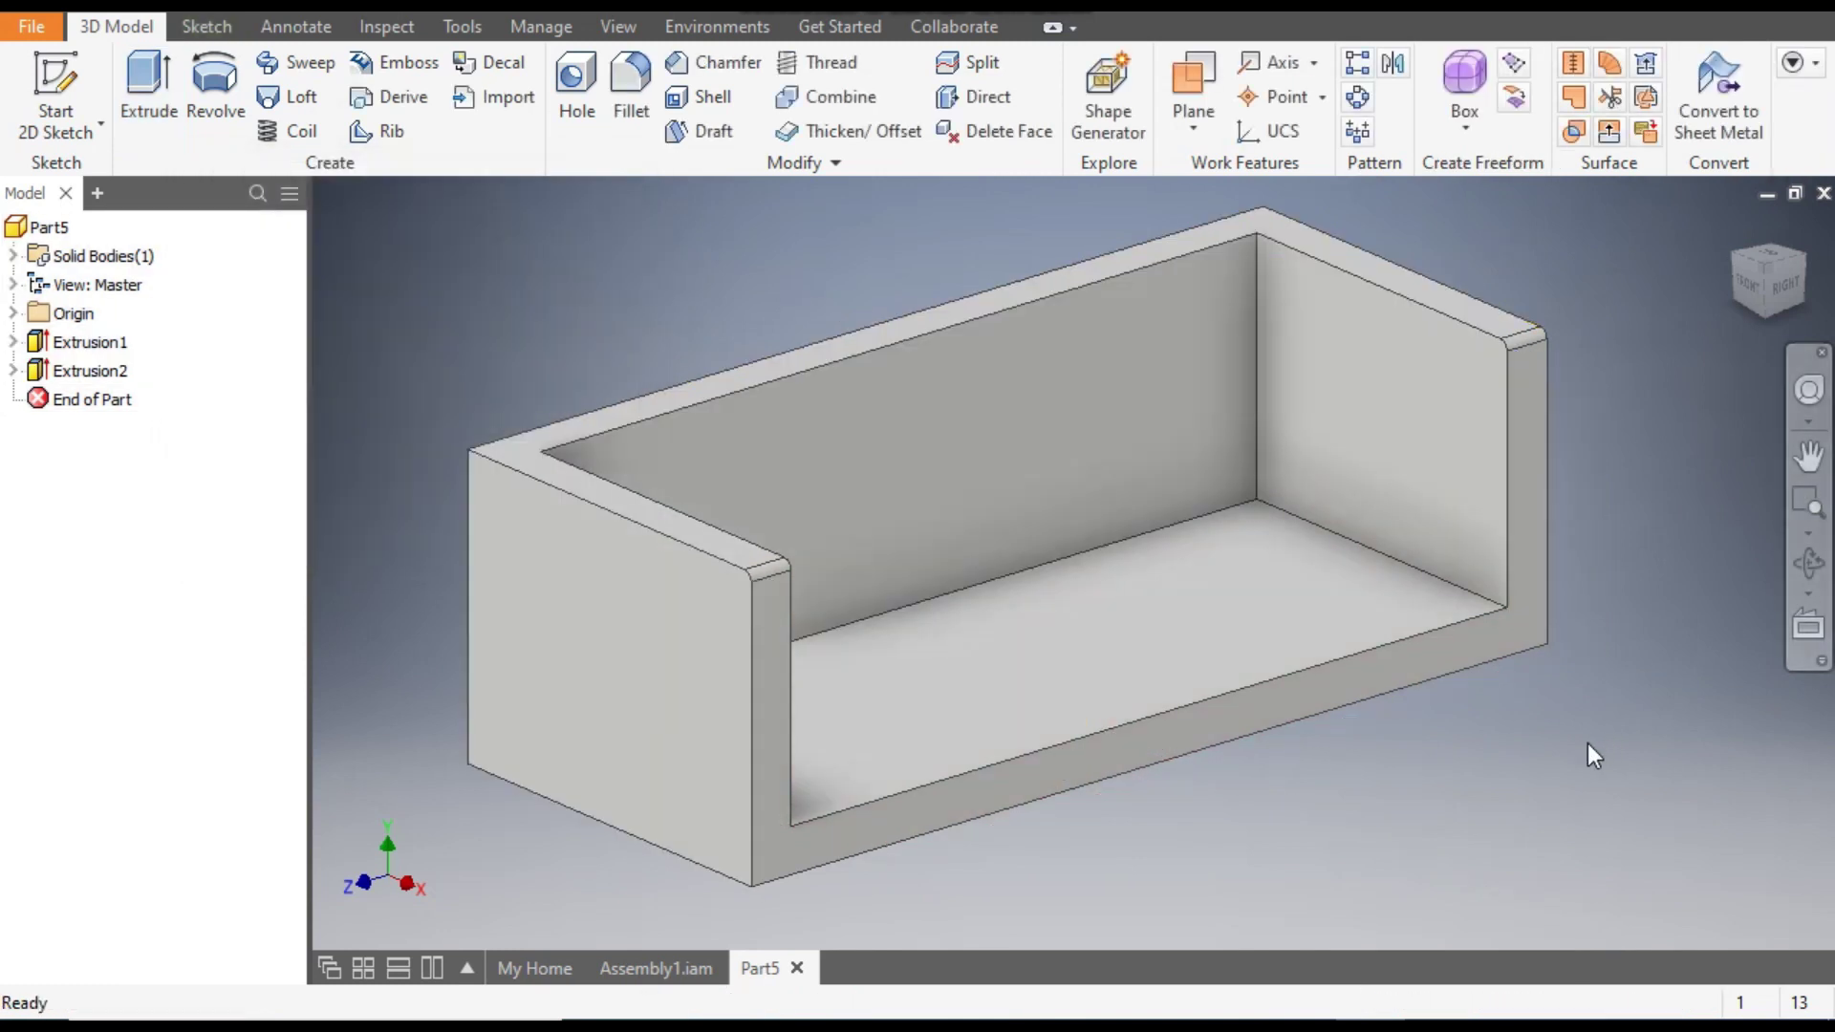
Start a new sketch on the underside face of the sofa frame.
middle_click_drag(1587, 744, 1637, 770)
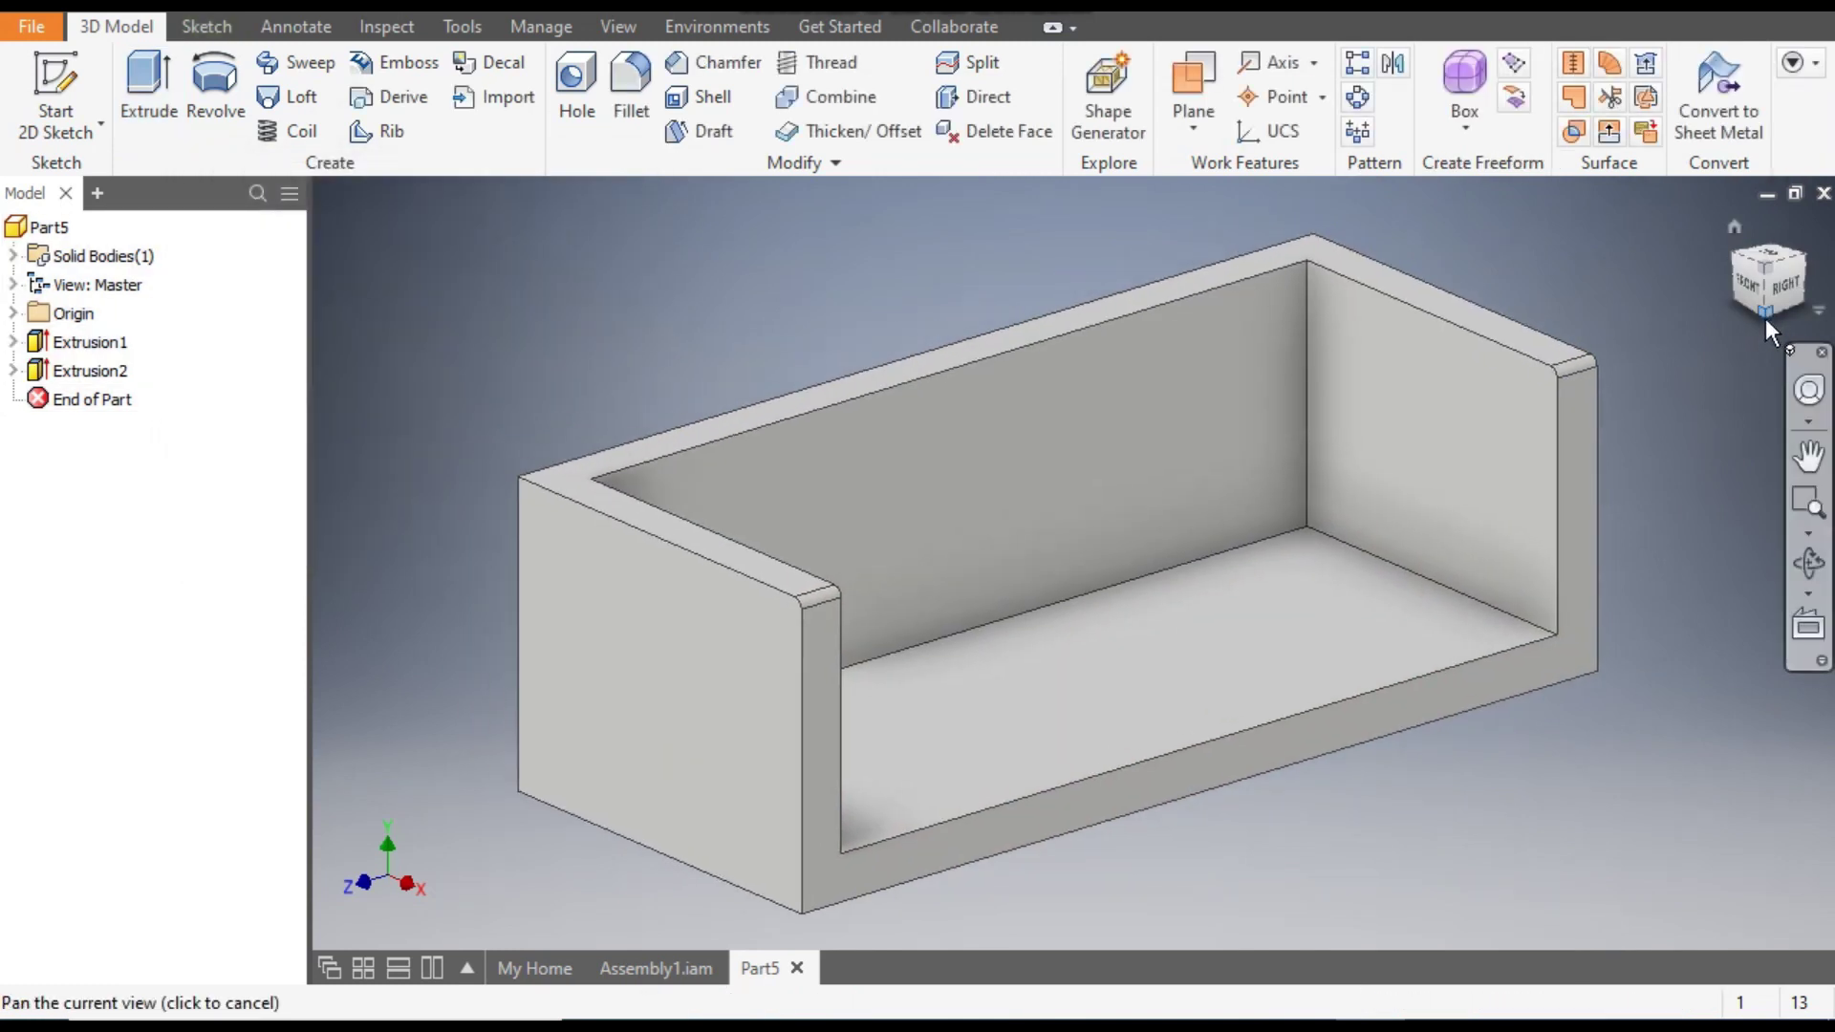
left_click(1764, 319)
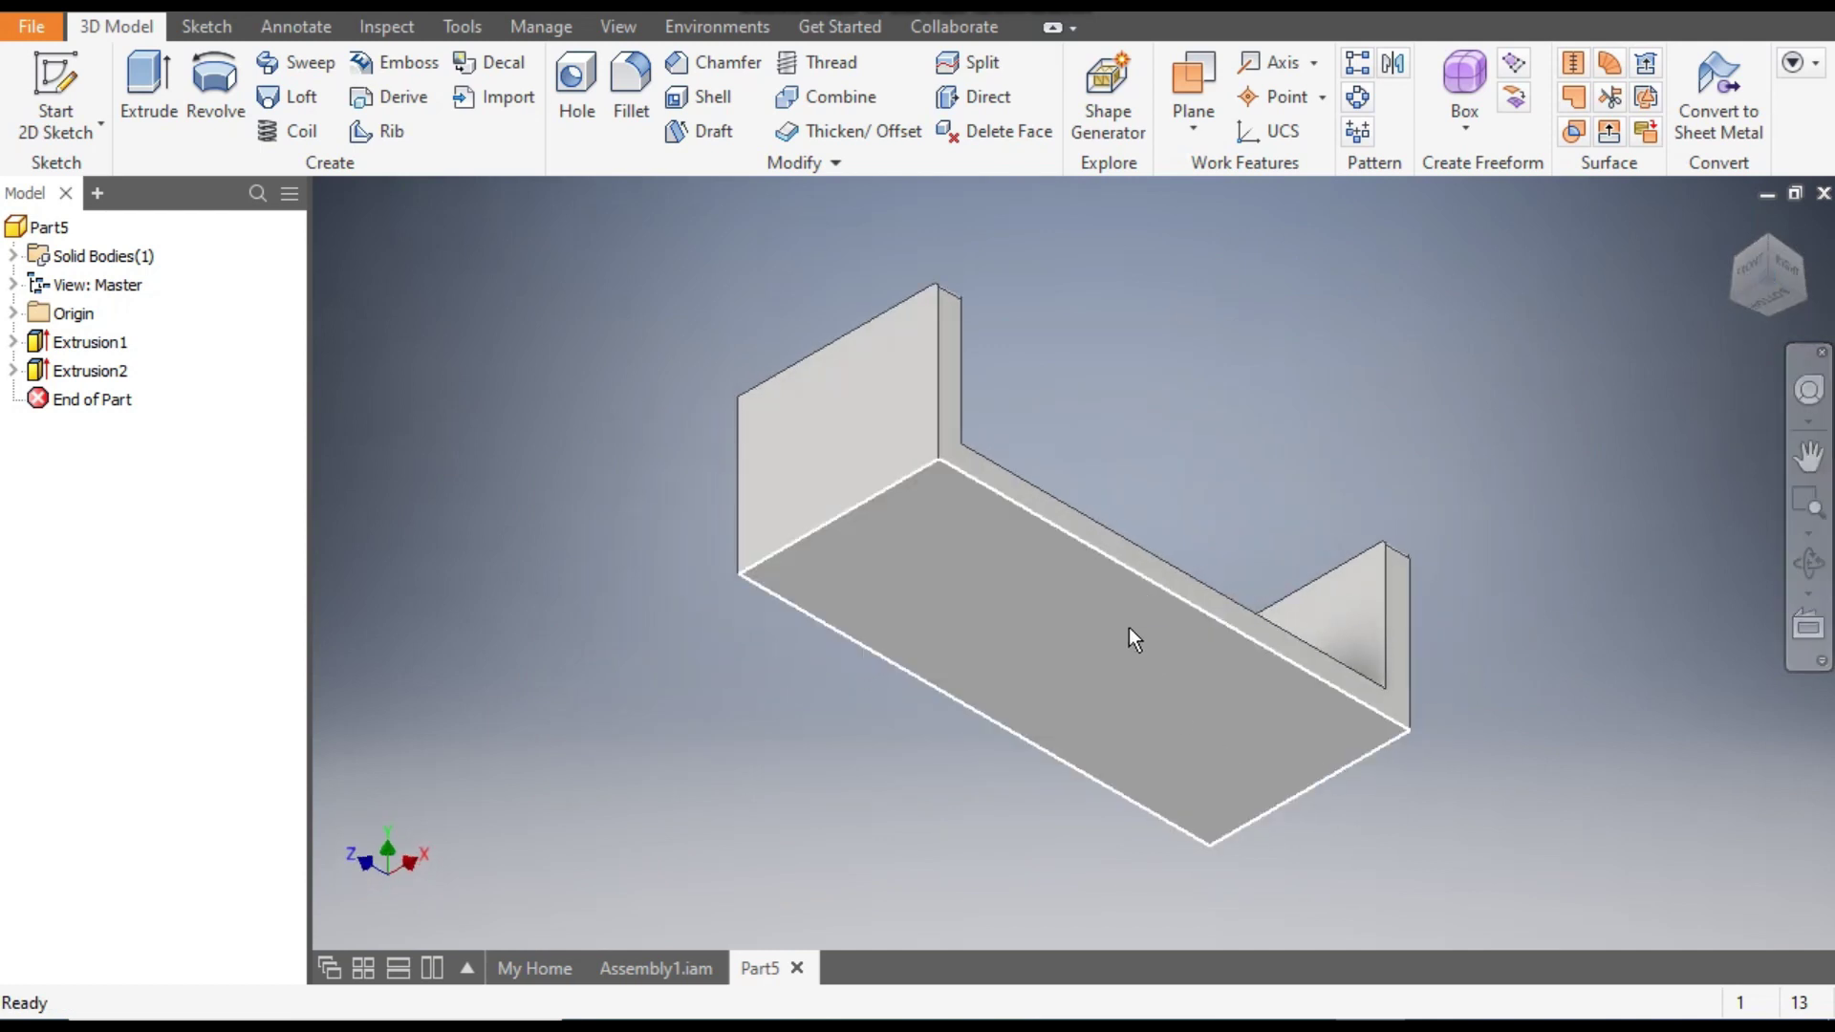
left_click(1128, 639)
left_click(1338, 604)
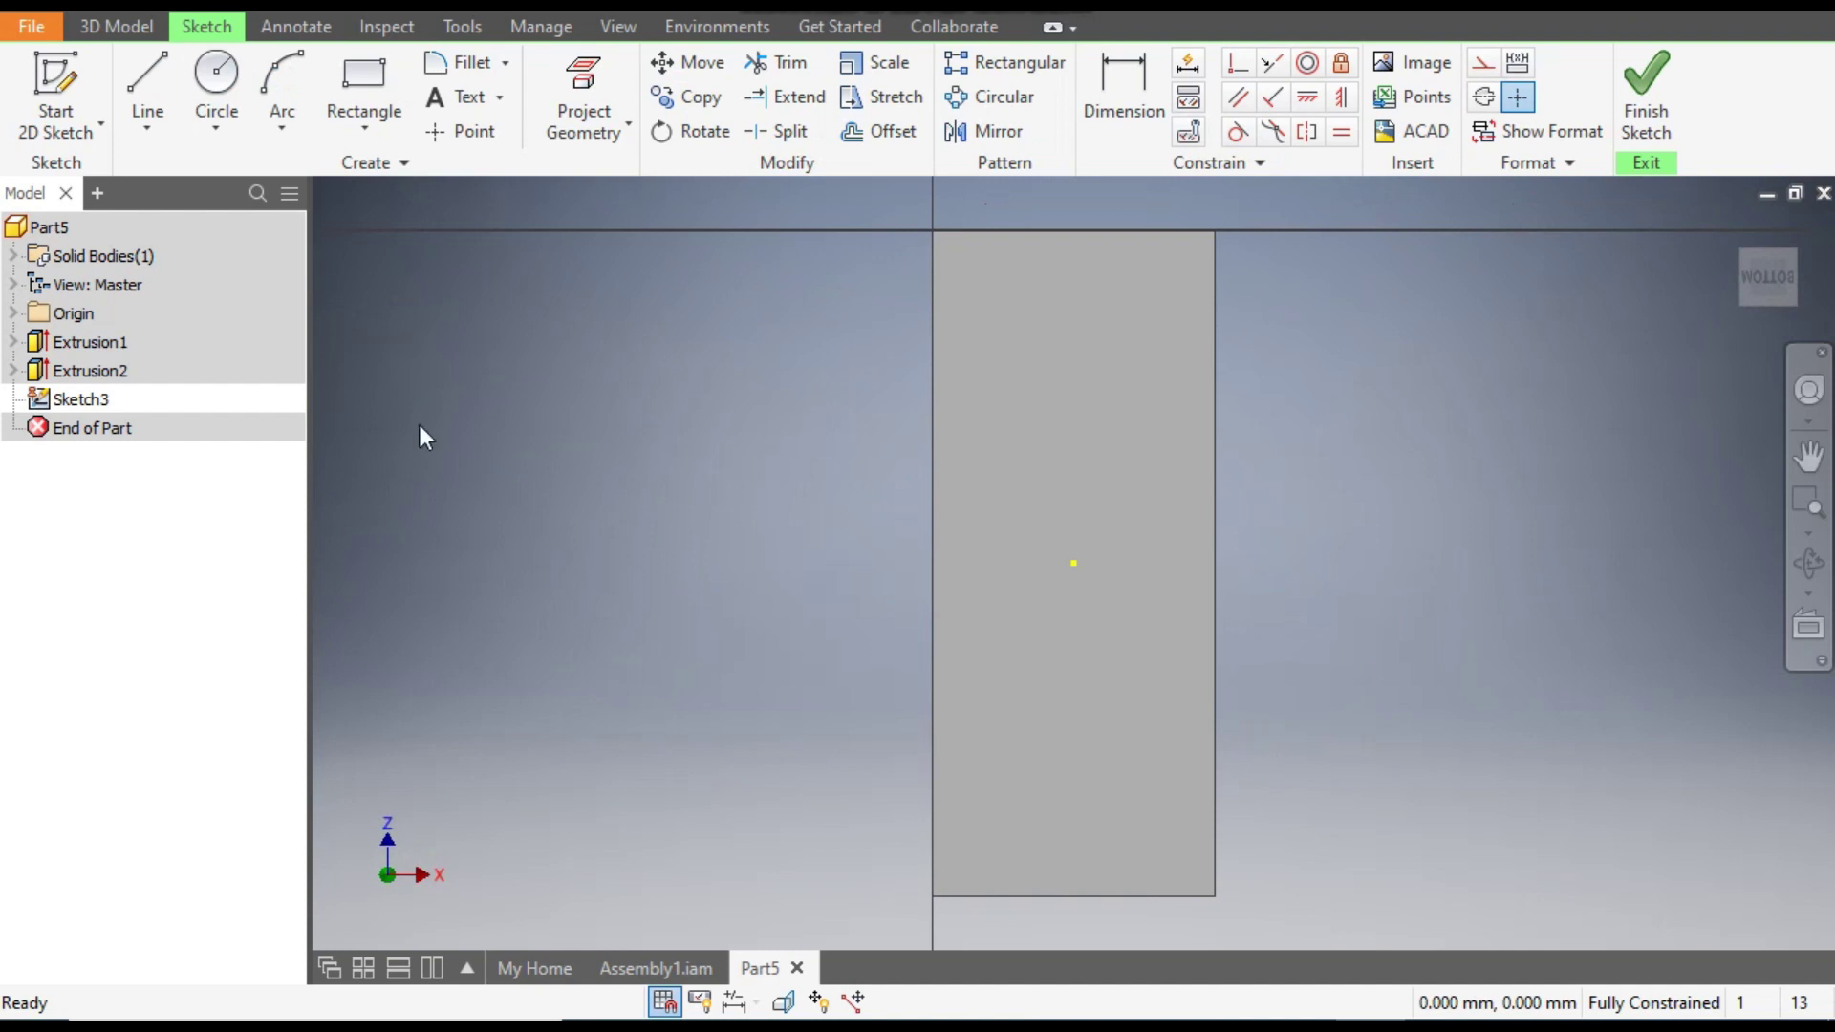
Sketch a 15 mm diameter circle on the bottom face near the corner where the back edge meets a short edge.
left_click(216, 78)
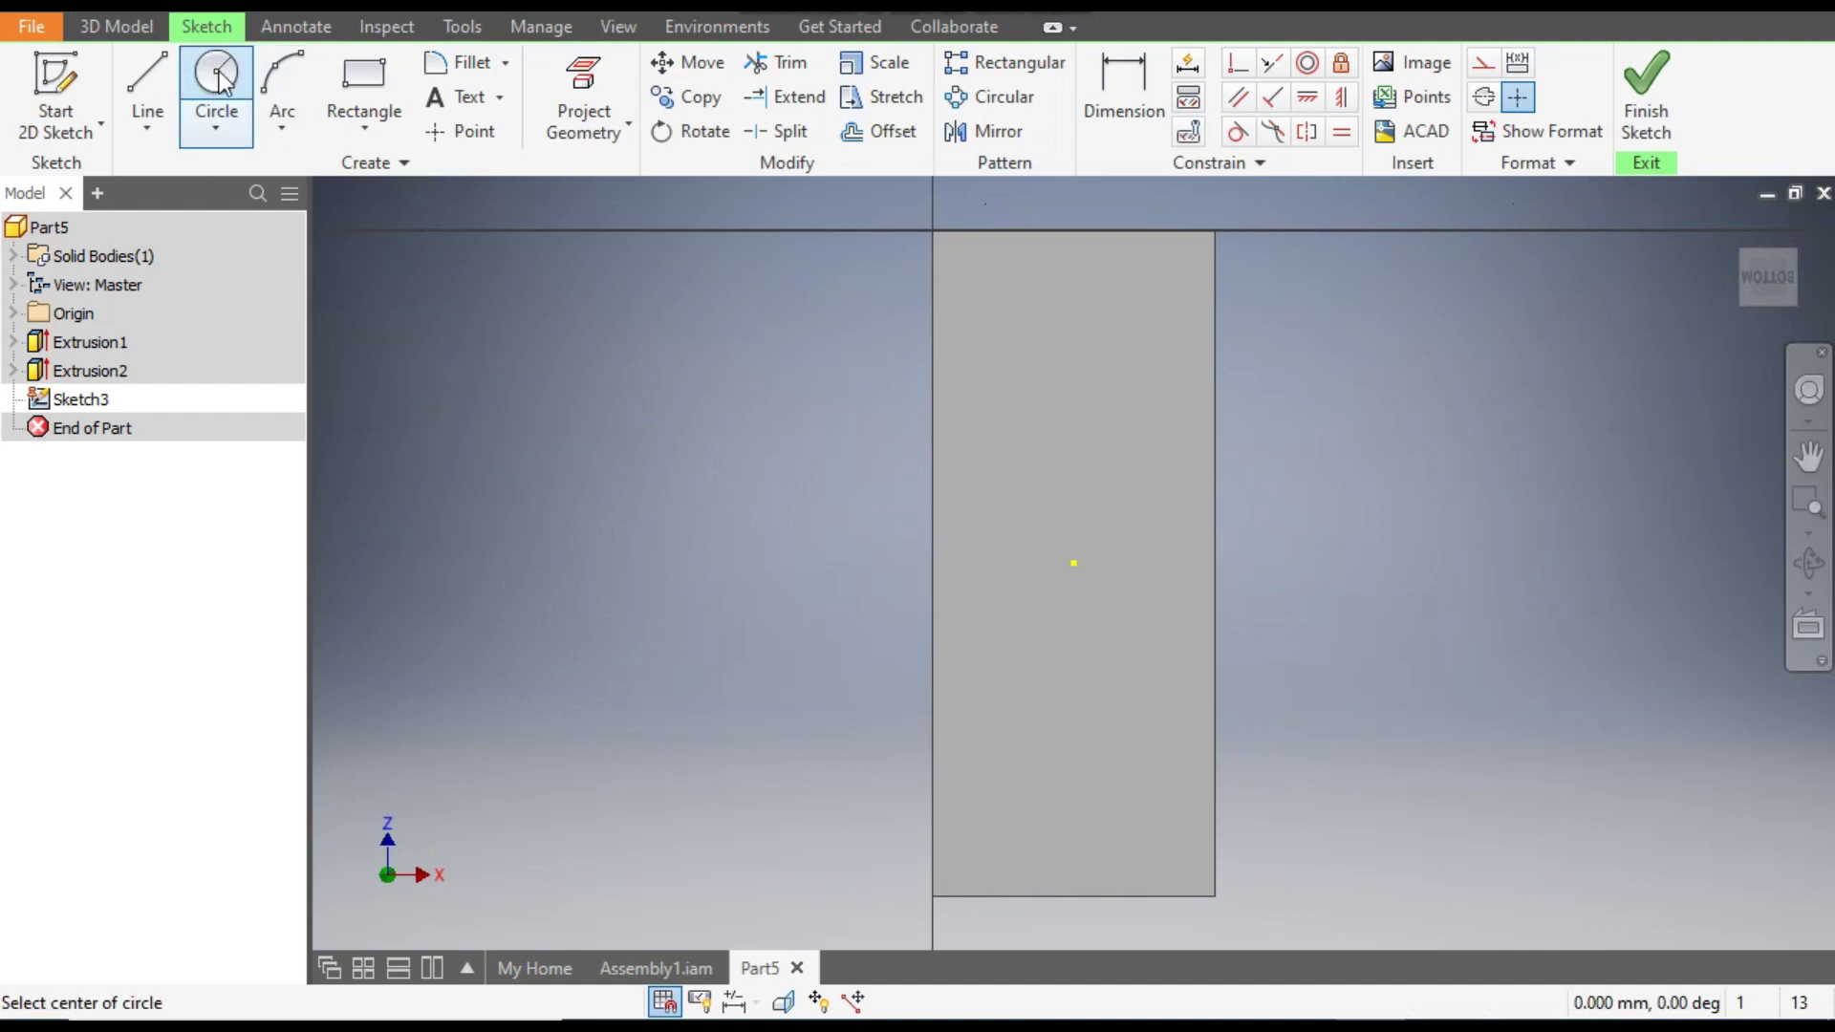
scroll(986, 246, "down", 3)
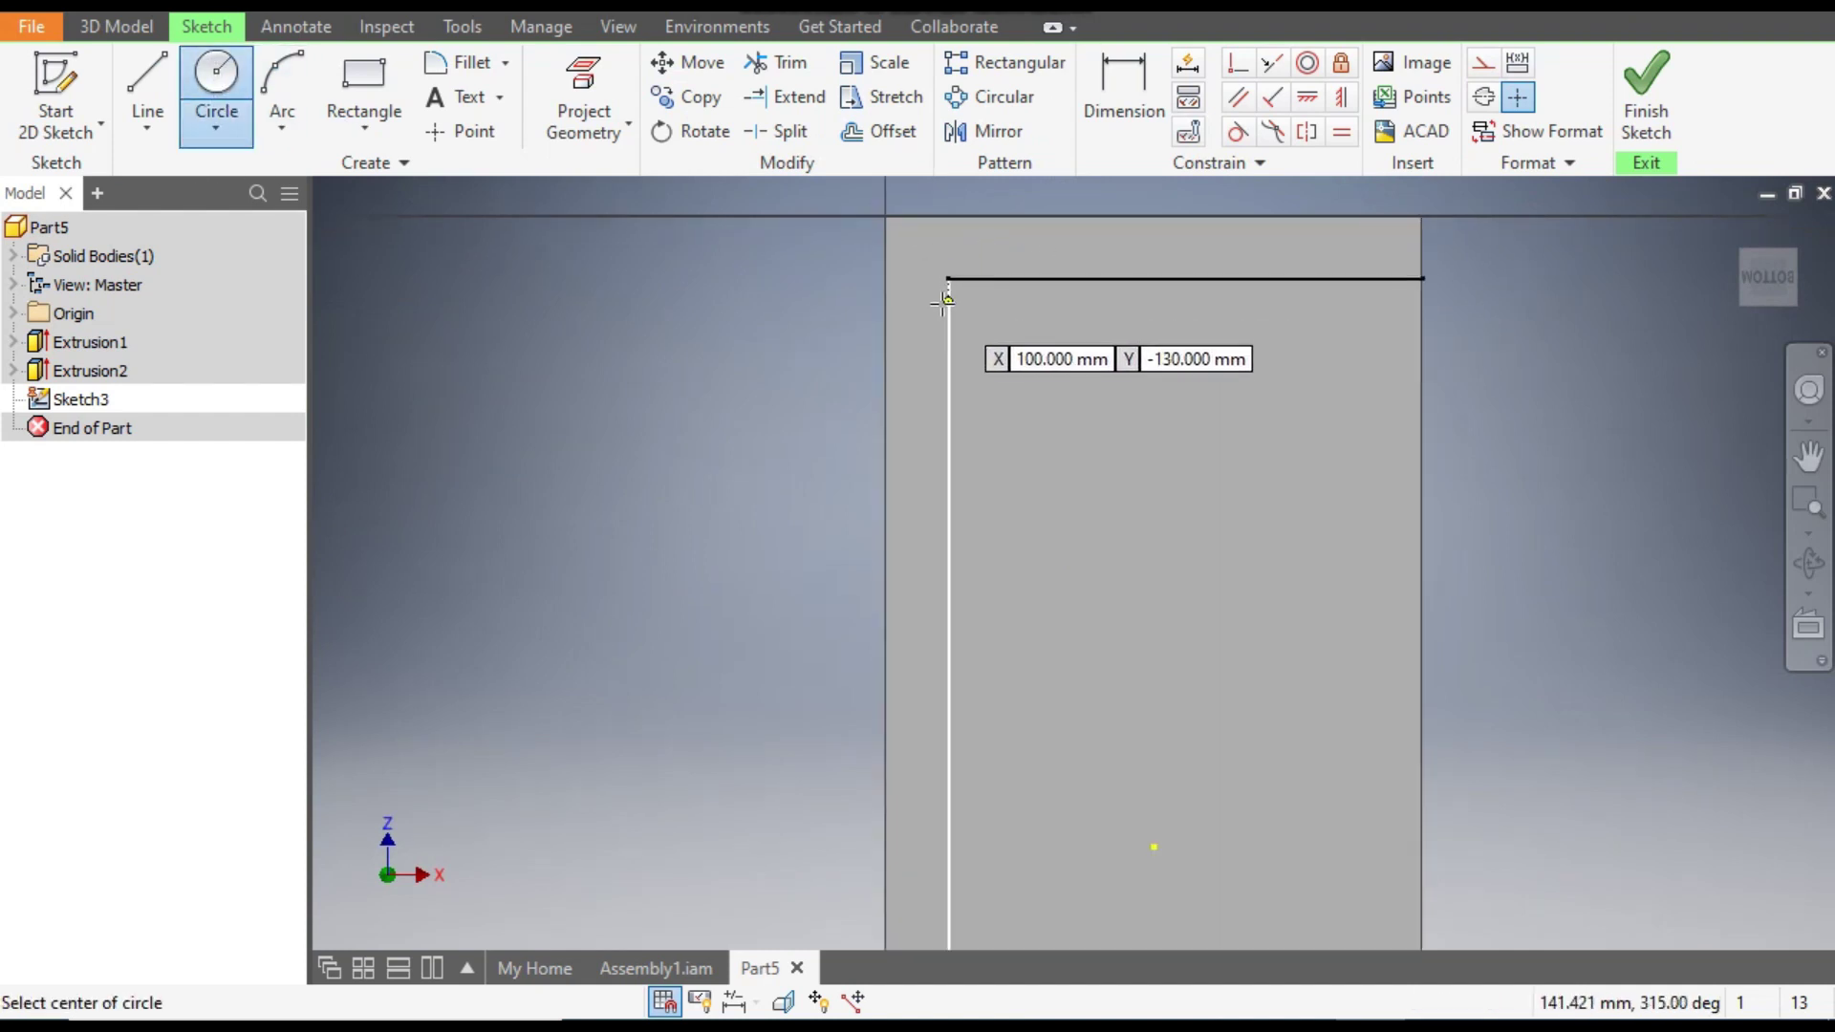
left_click(964, 305)
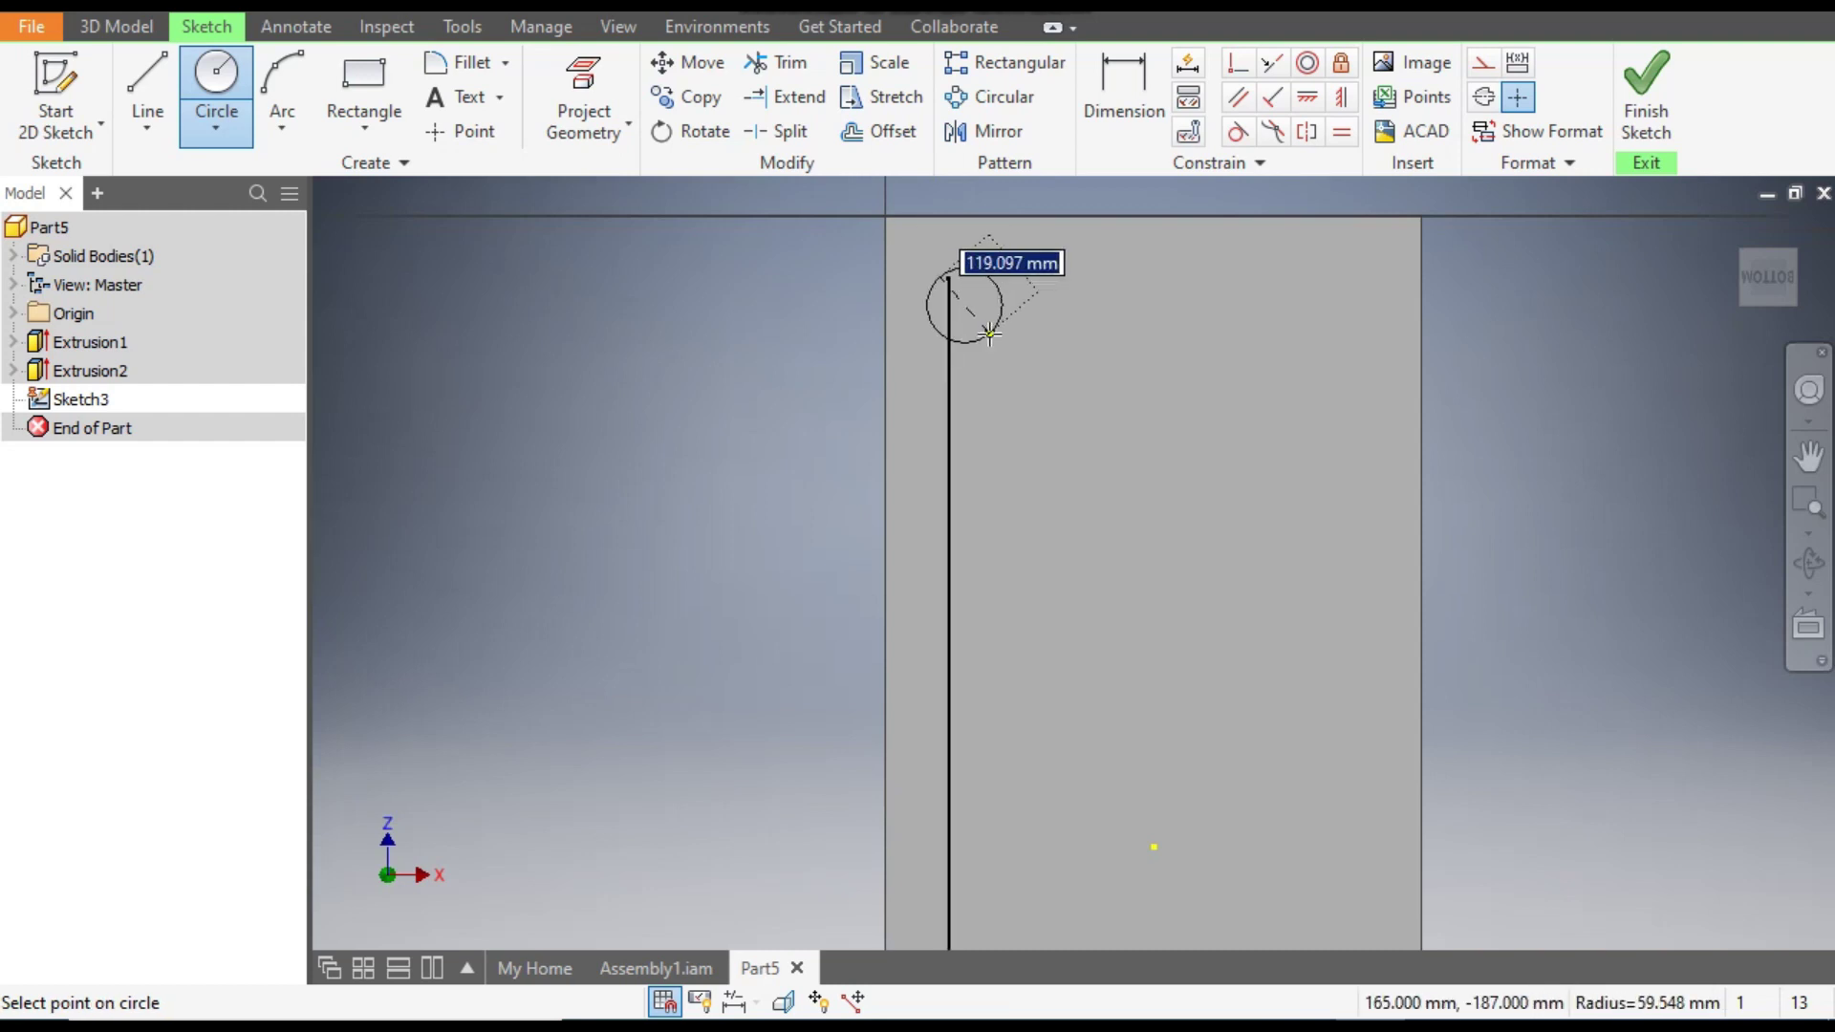
type("15")
key("Return")
Set the distance from the circle's center to the adjacent short edge to 100 mm.
scroll(971, 446, "down", 5)
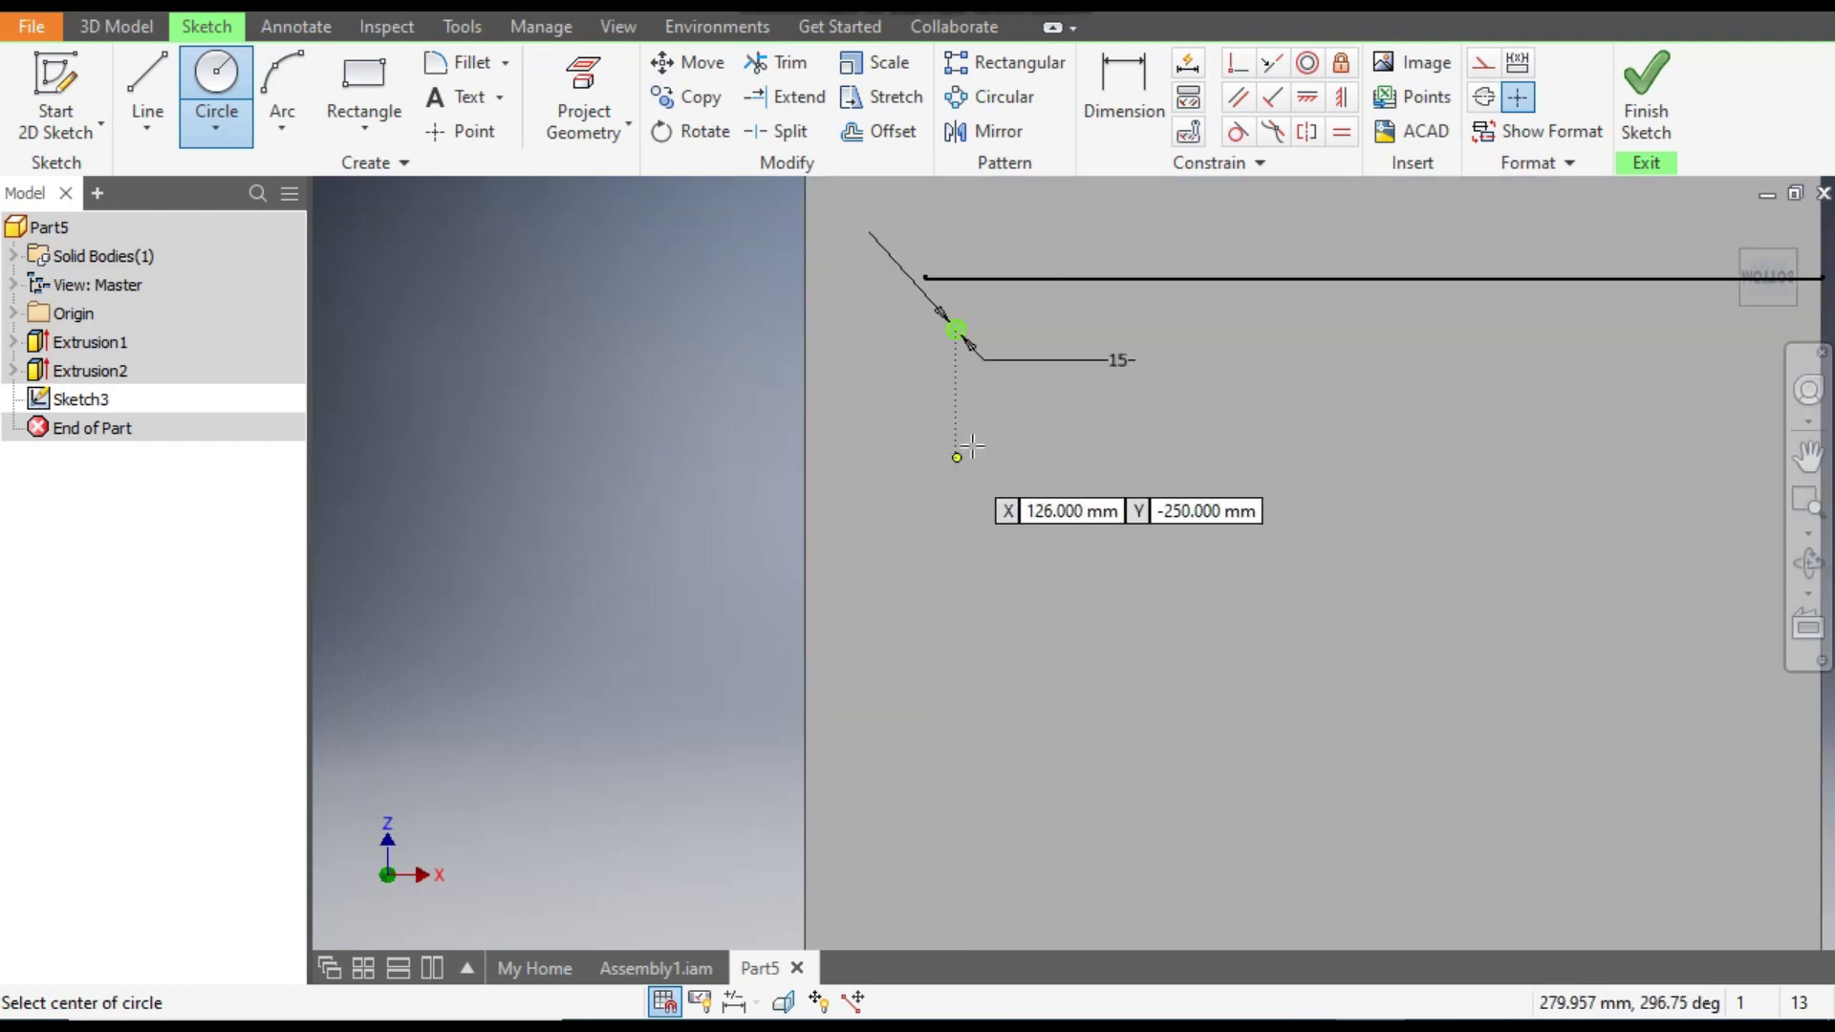
scroll(972, 444, "up", 1)
middle_click_drag(956, 524, 956, 635)
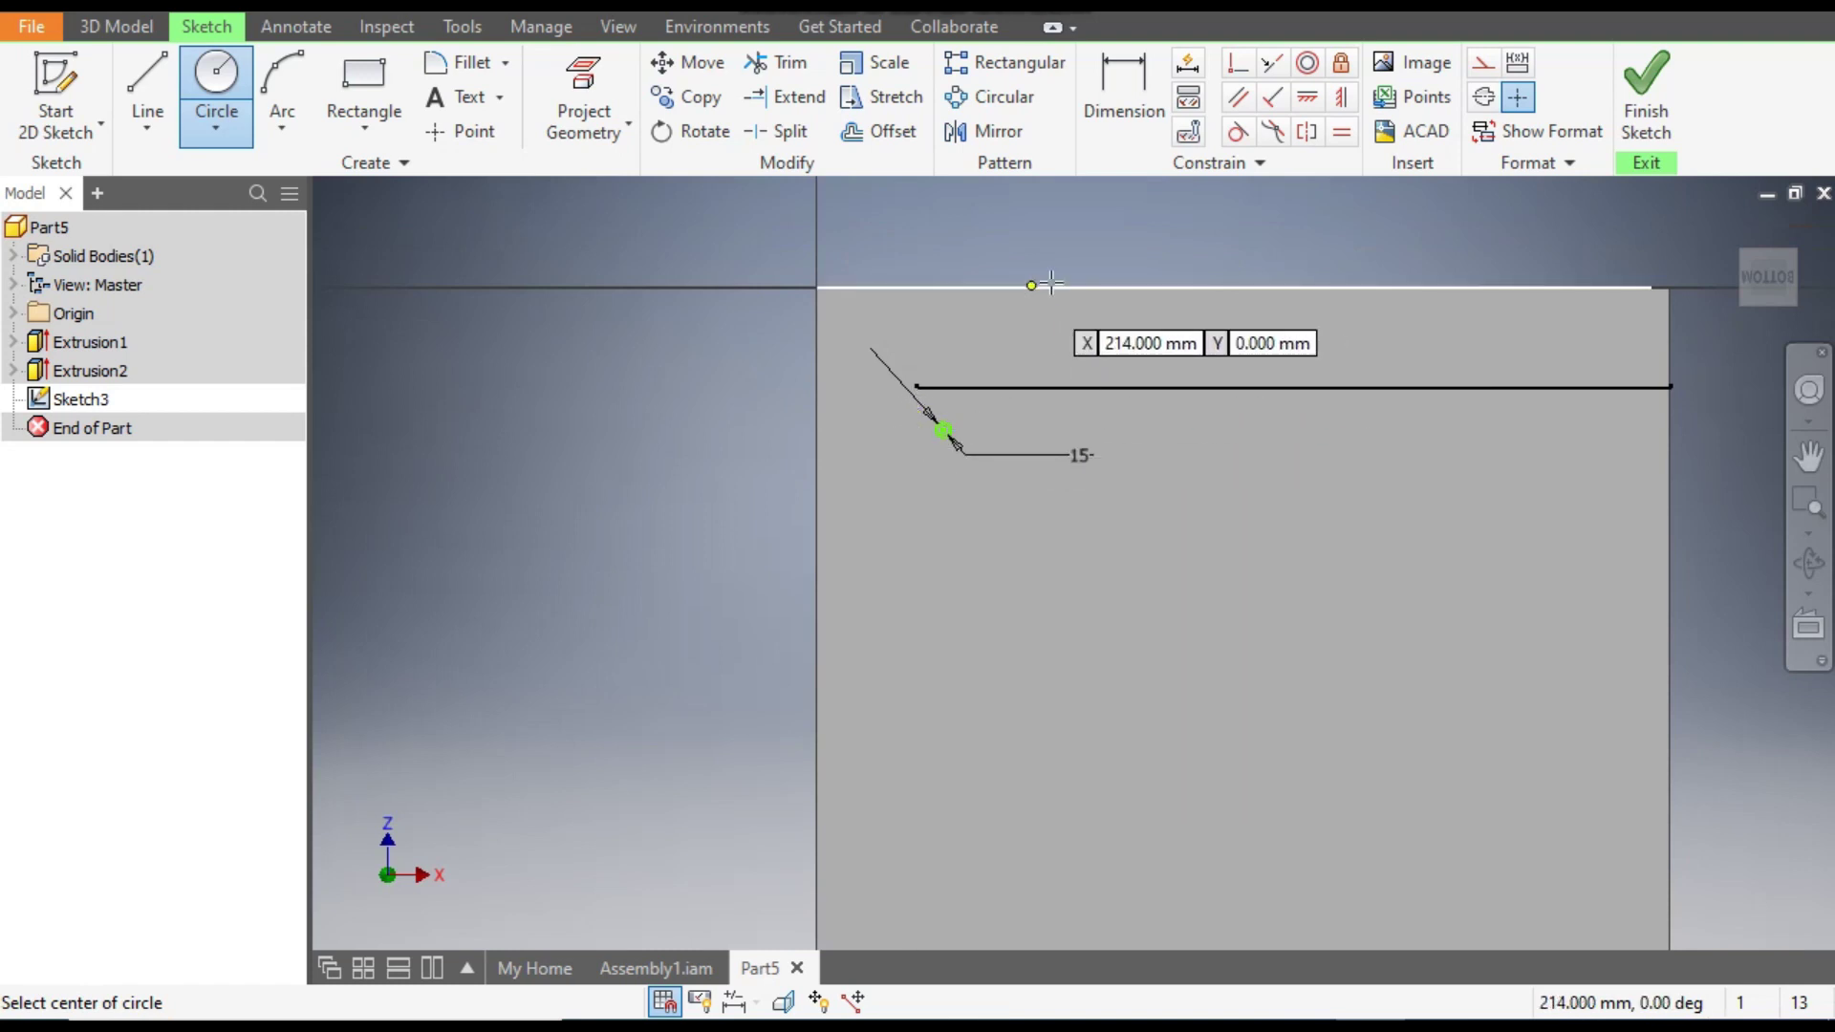
left_click(1123, 91)
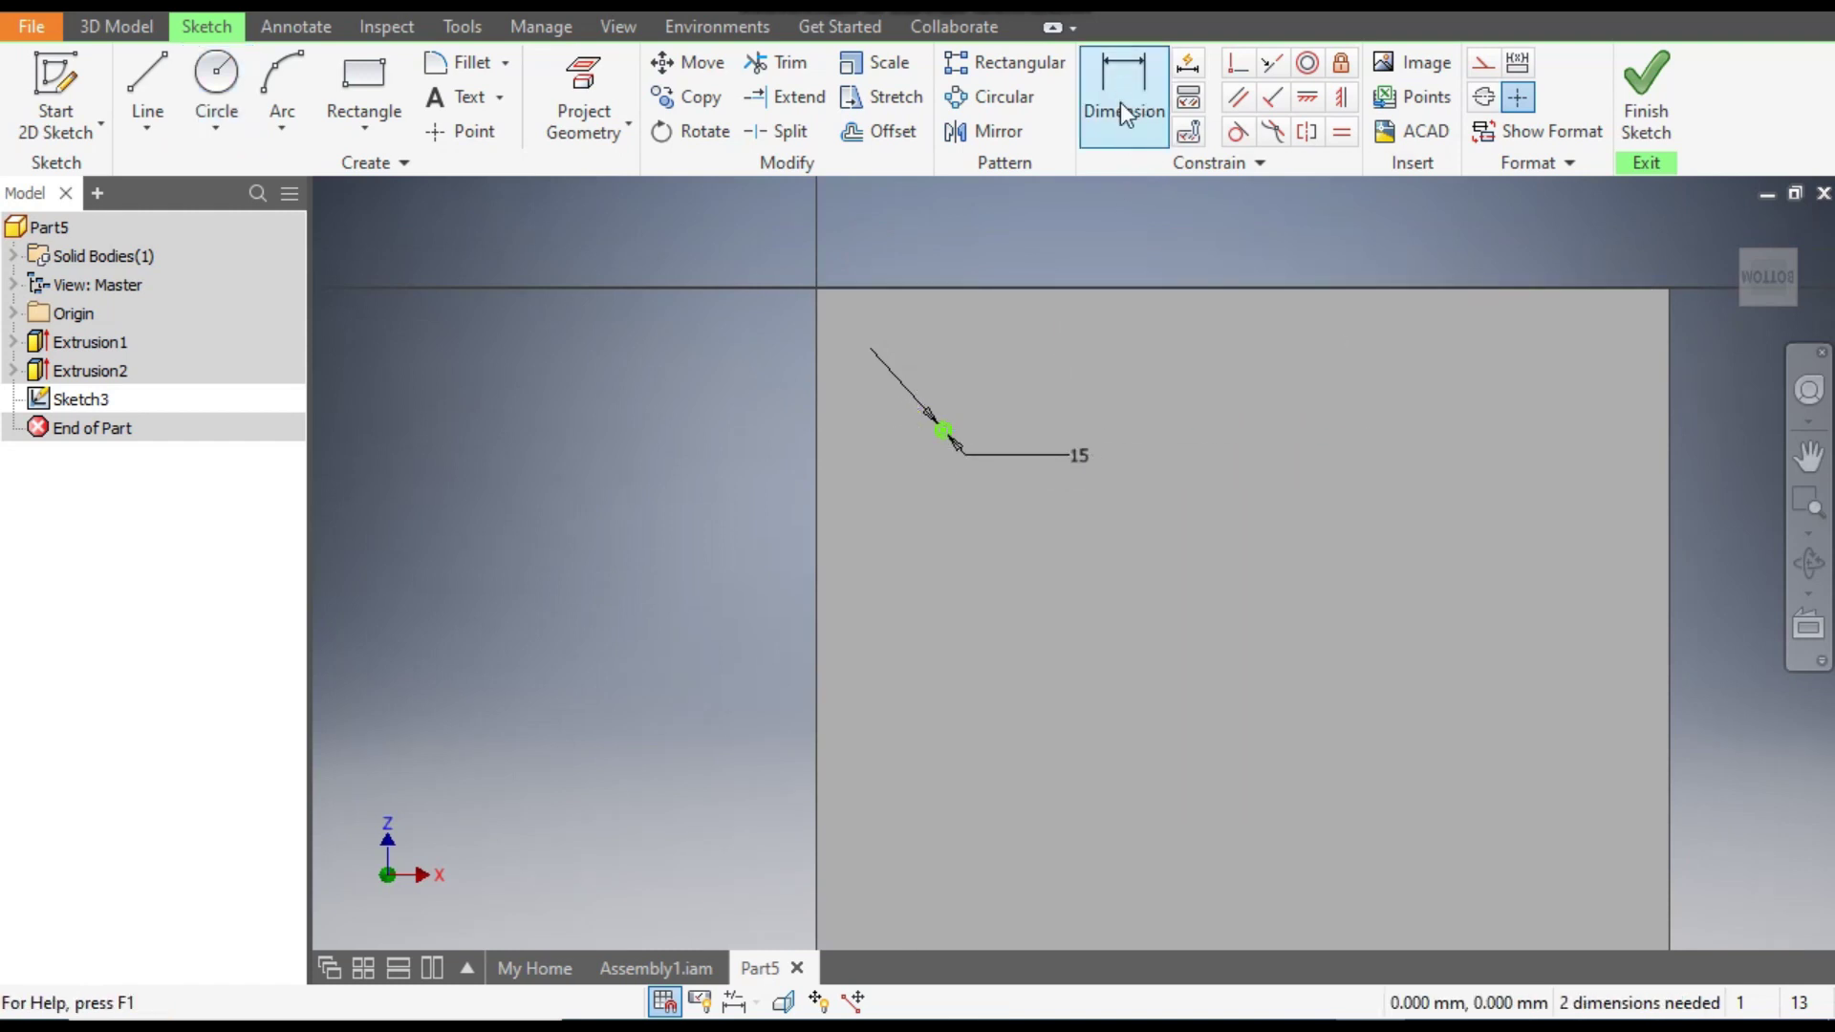
left_click(1046, 287)
left_click(943, 429)
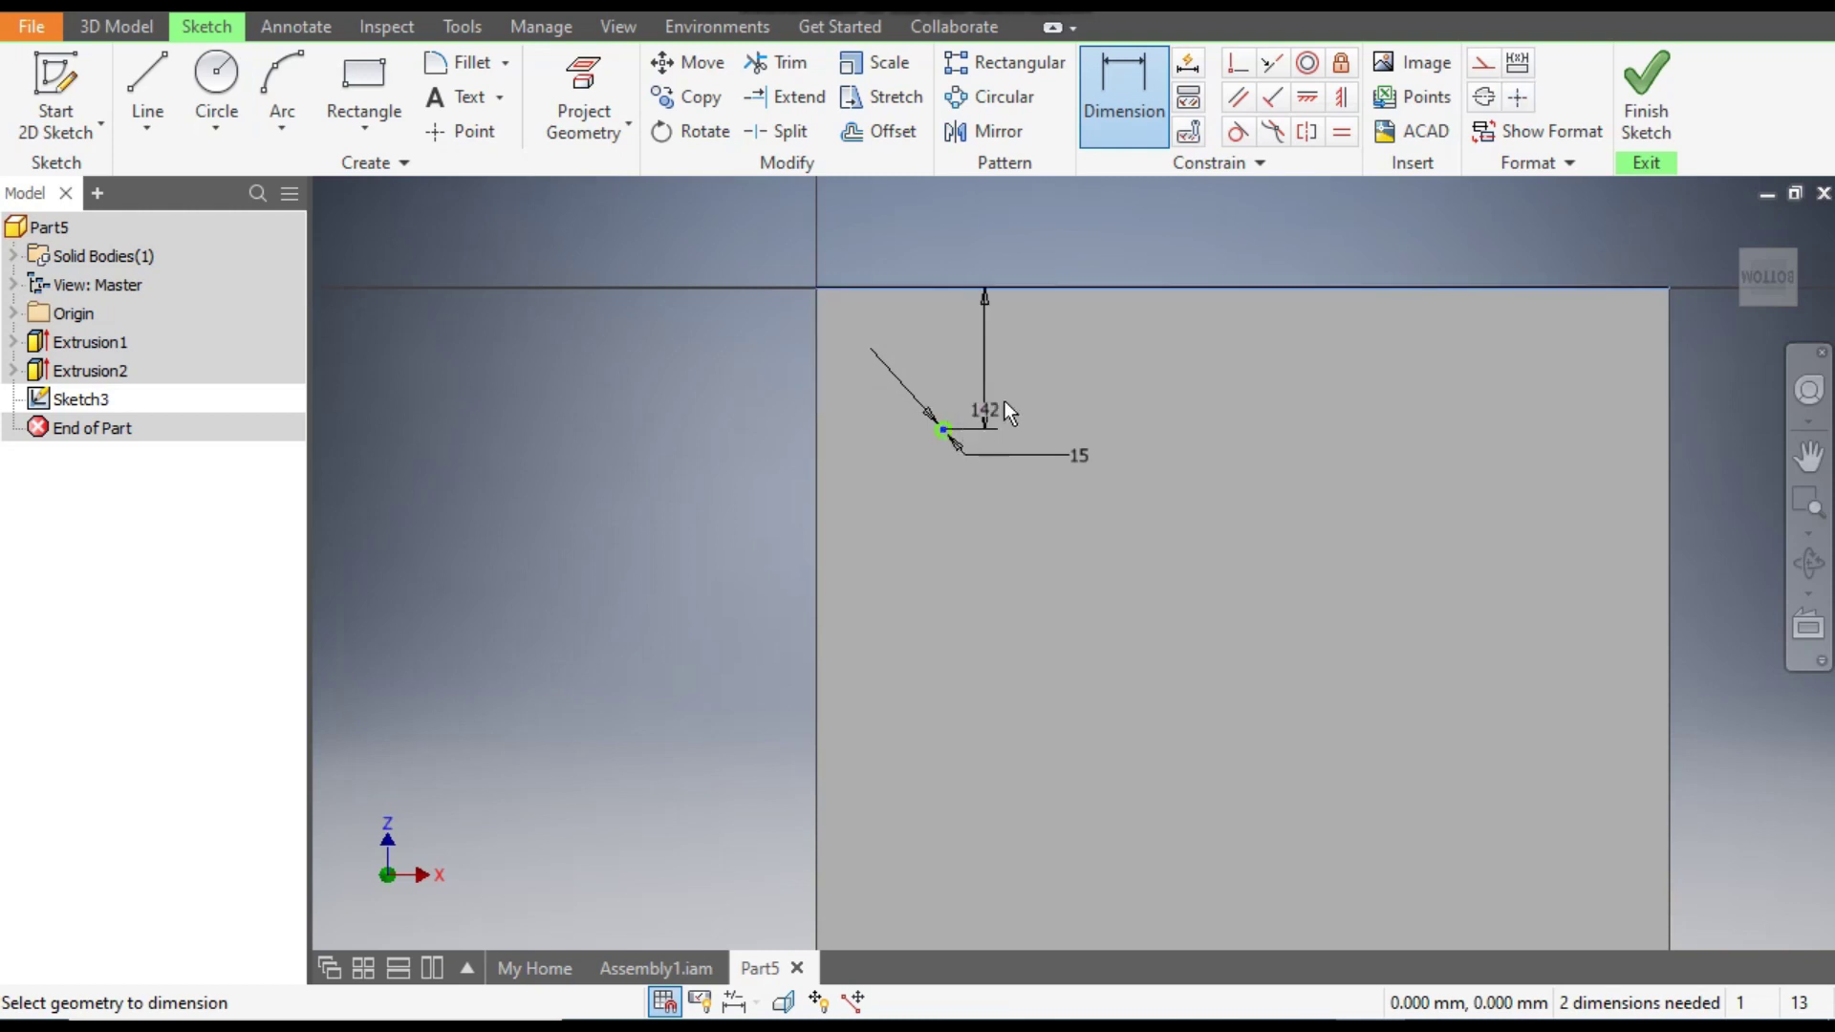
left_click(1024, 411)
type("100")
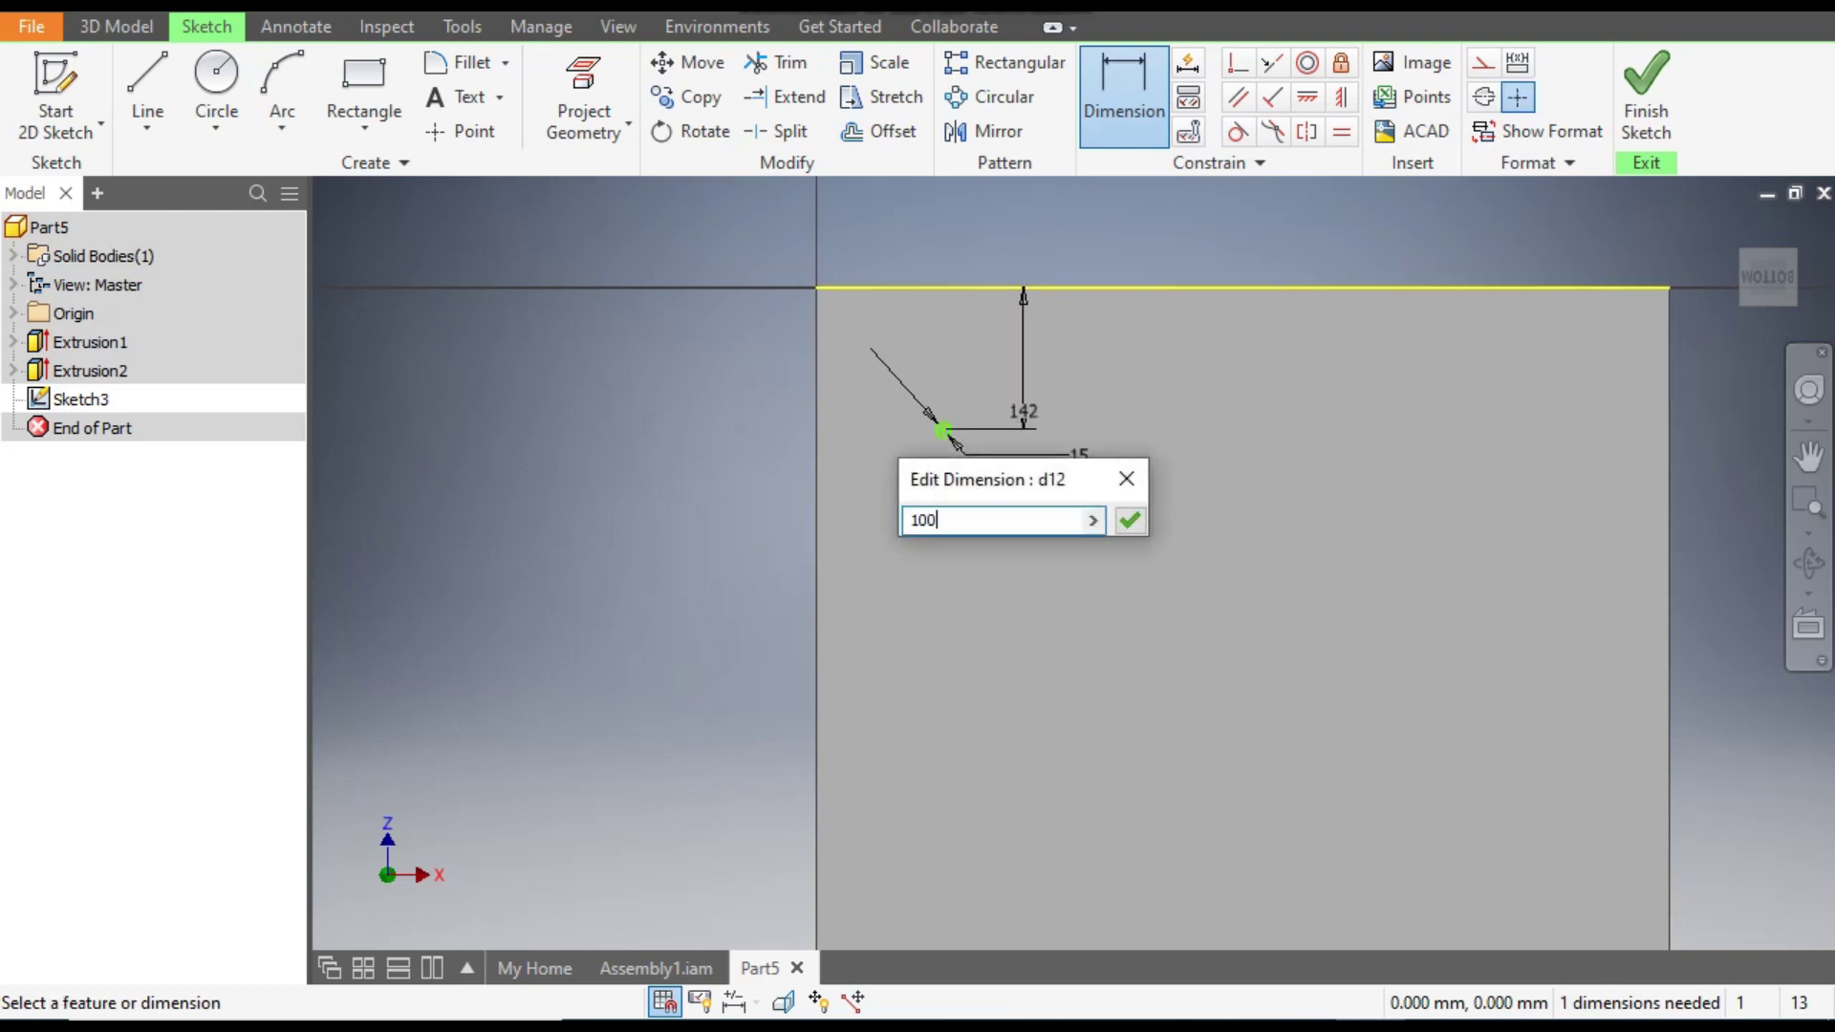
key("Return")
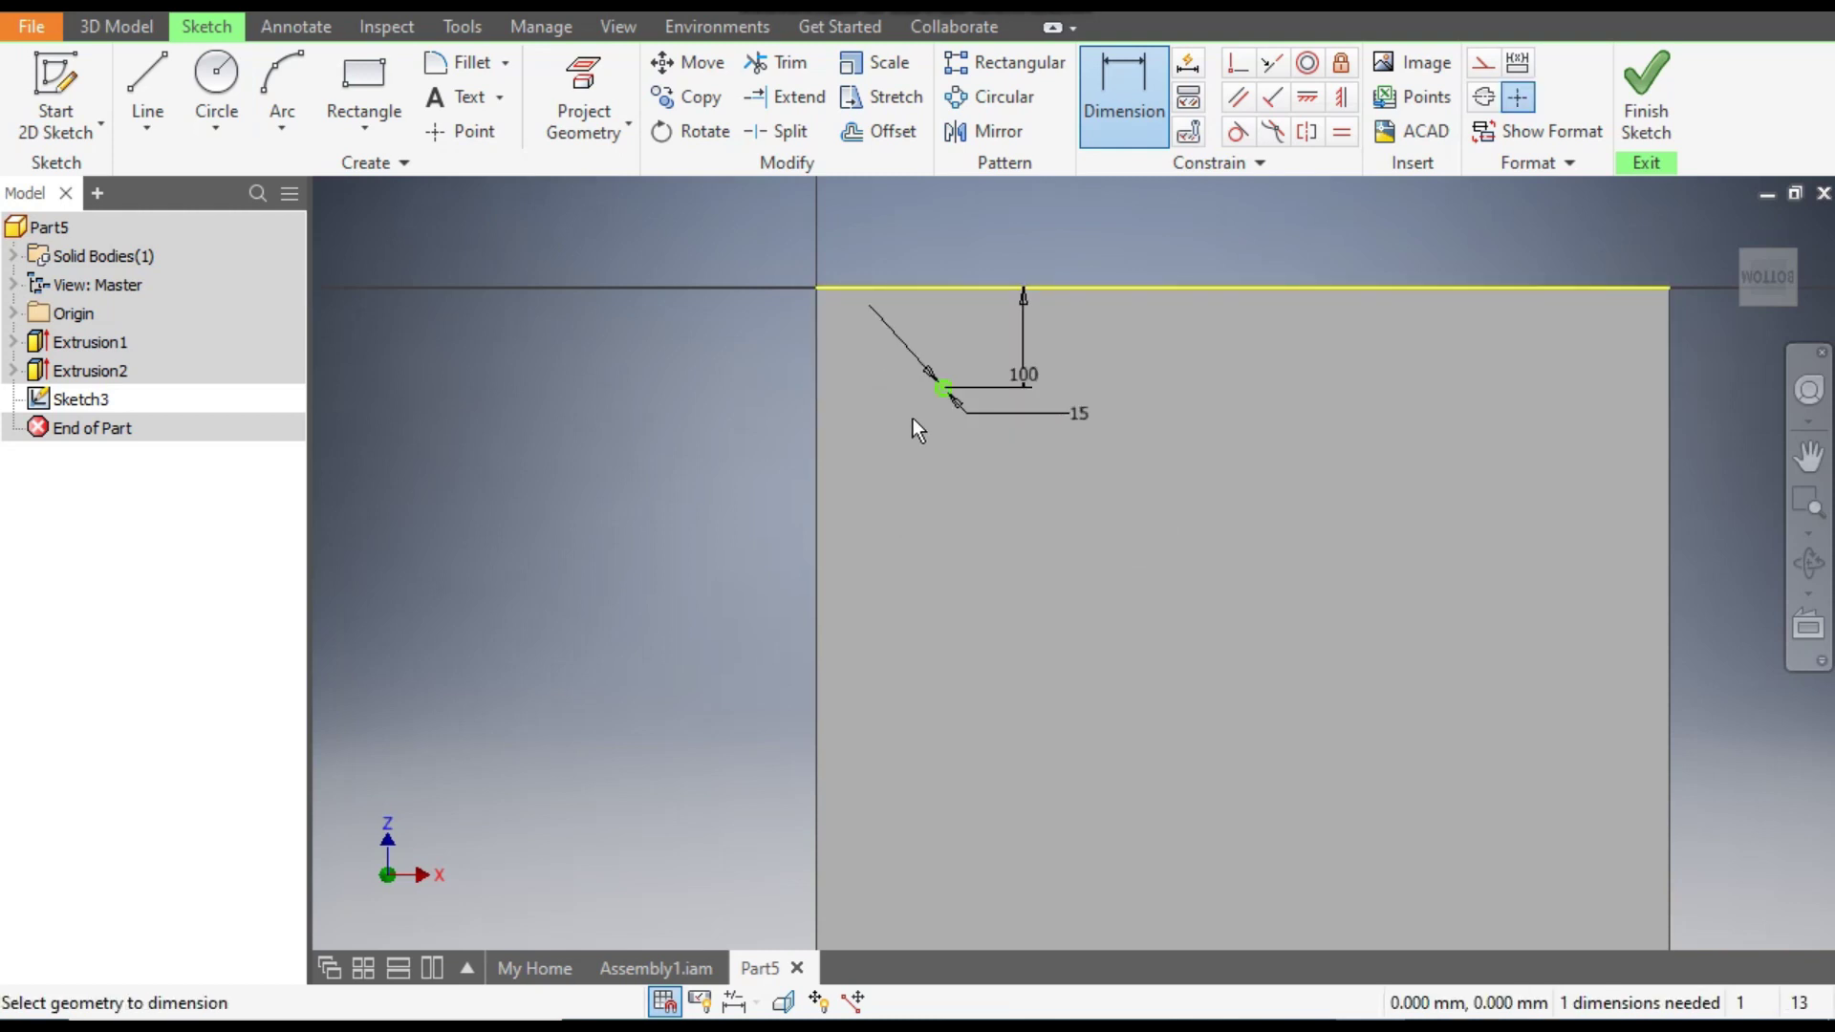
Set the distance from the circle's center to the adjacent long edge to 100 mm.
left_click(944, 388)
left_click(818, 432)
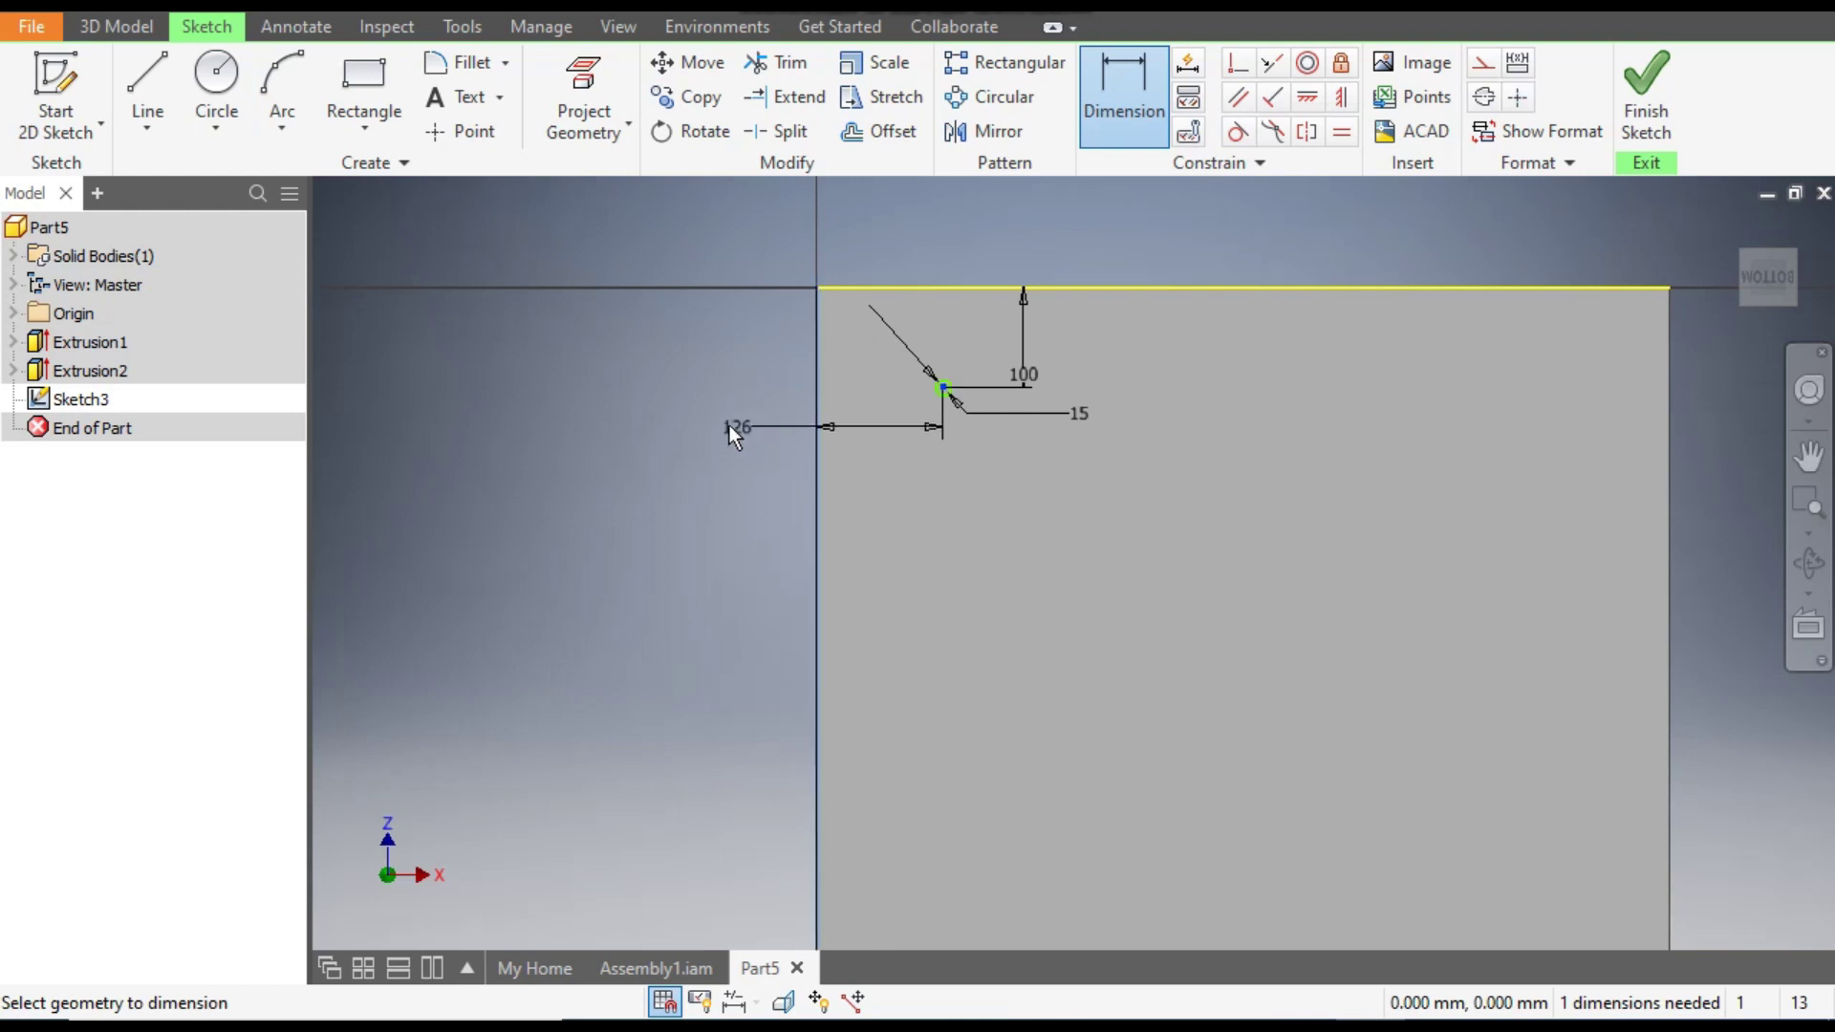
left_click(730, 427)
type("100")
key("Return")
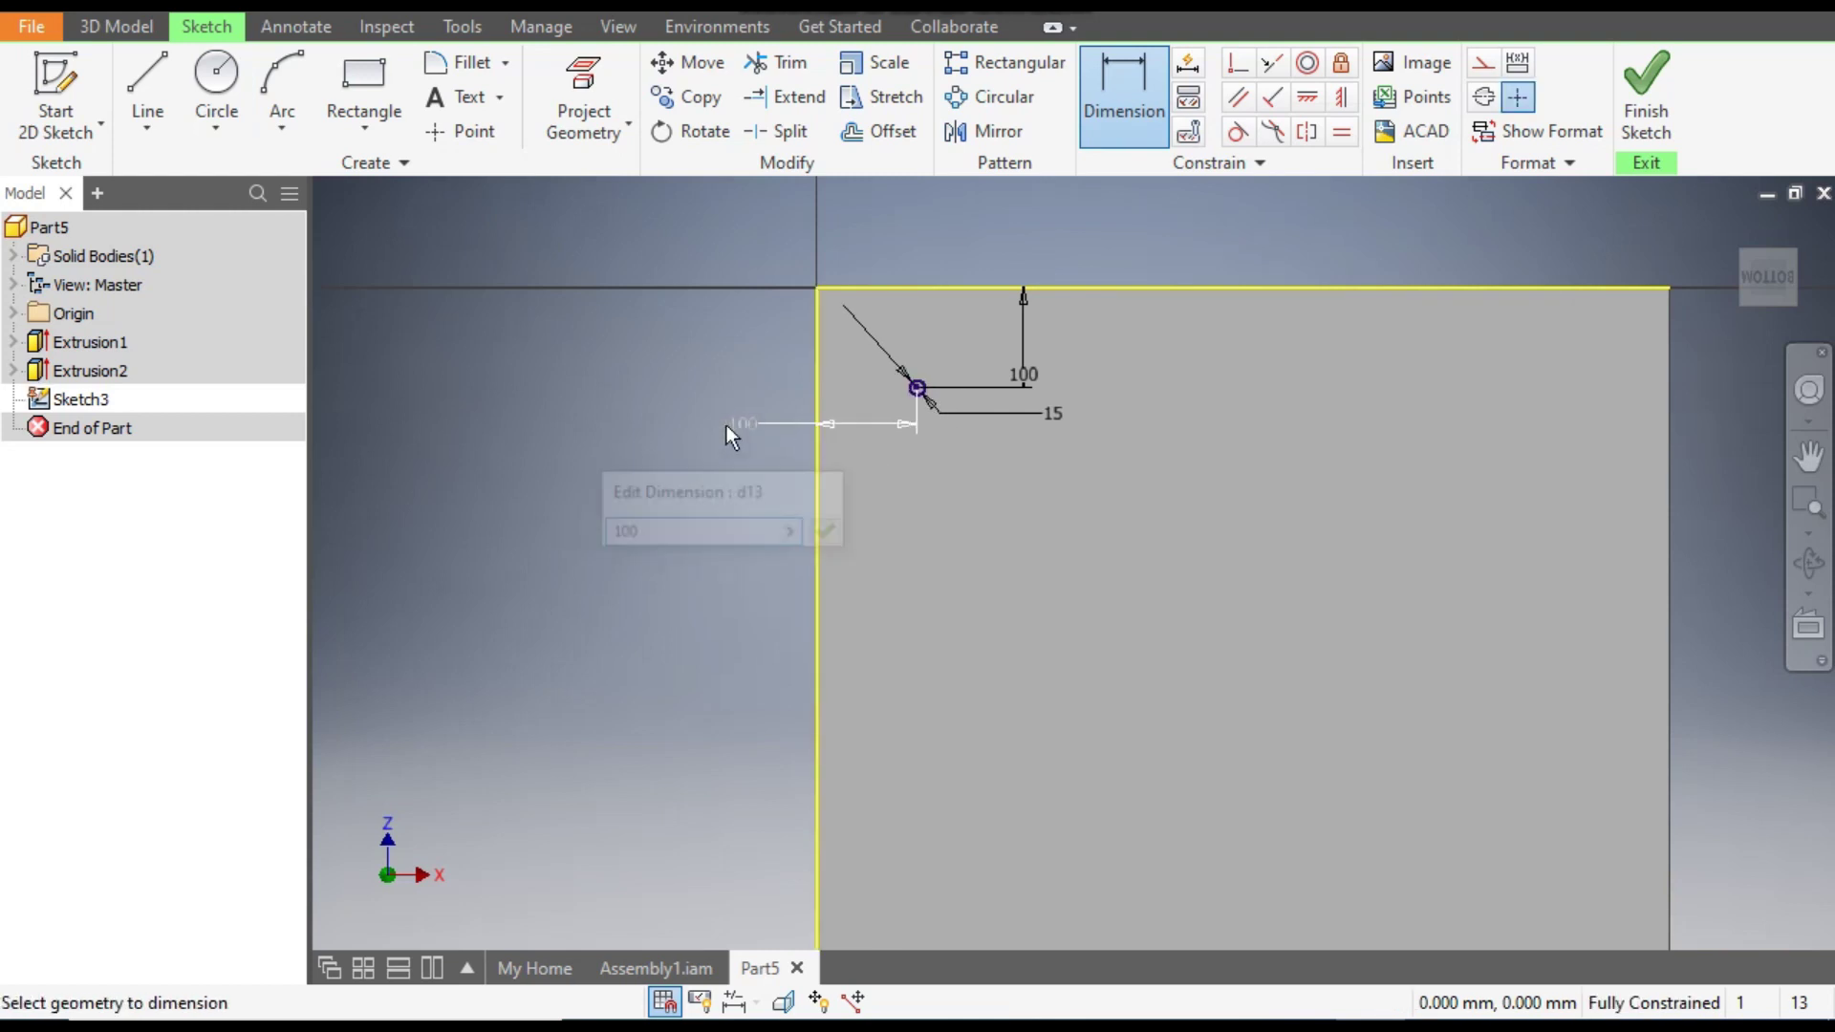
Draw two connected construction lines from the middle of the short edge near the circle to the face center, and on to the opposite long edge.
scroll(1183, 598, "down", 2)
mouse_move(1183, 599)
middle_mouse_down()
mouse_move(1176, 402)
mouse_move(1180, 442)
middle_mouse_up()
scroll(1176, 411, "up", 1)
key("l")
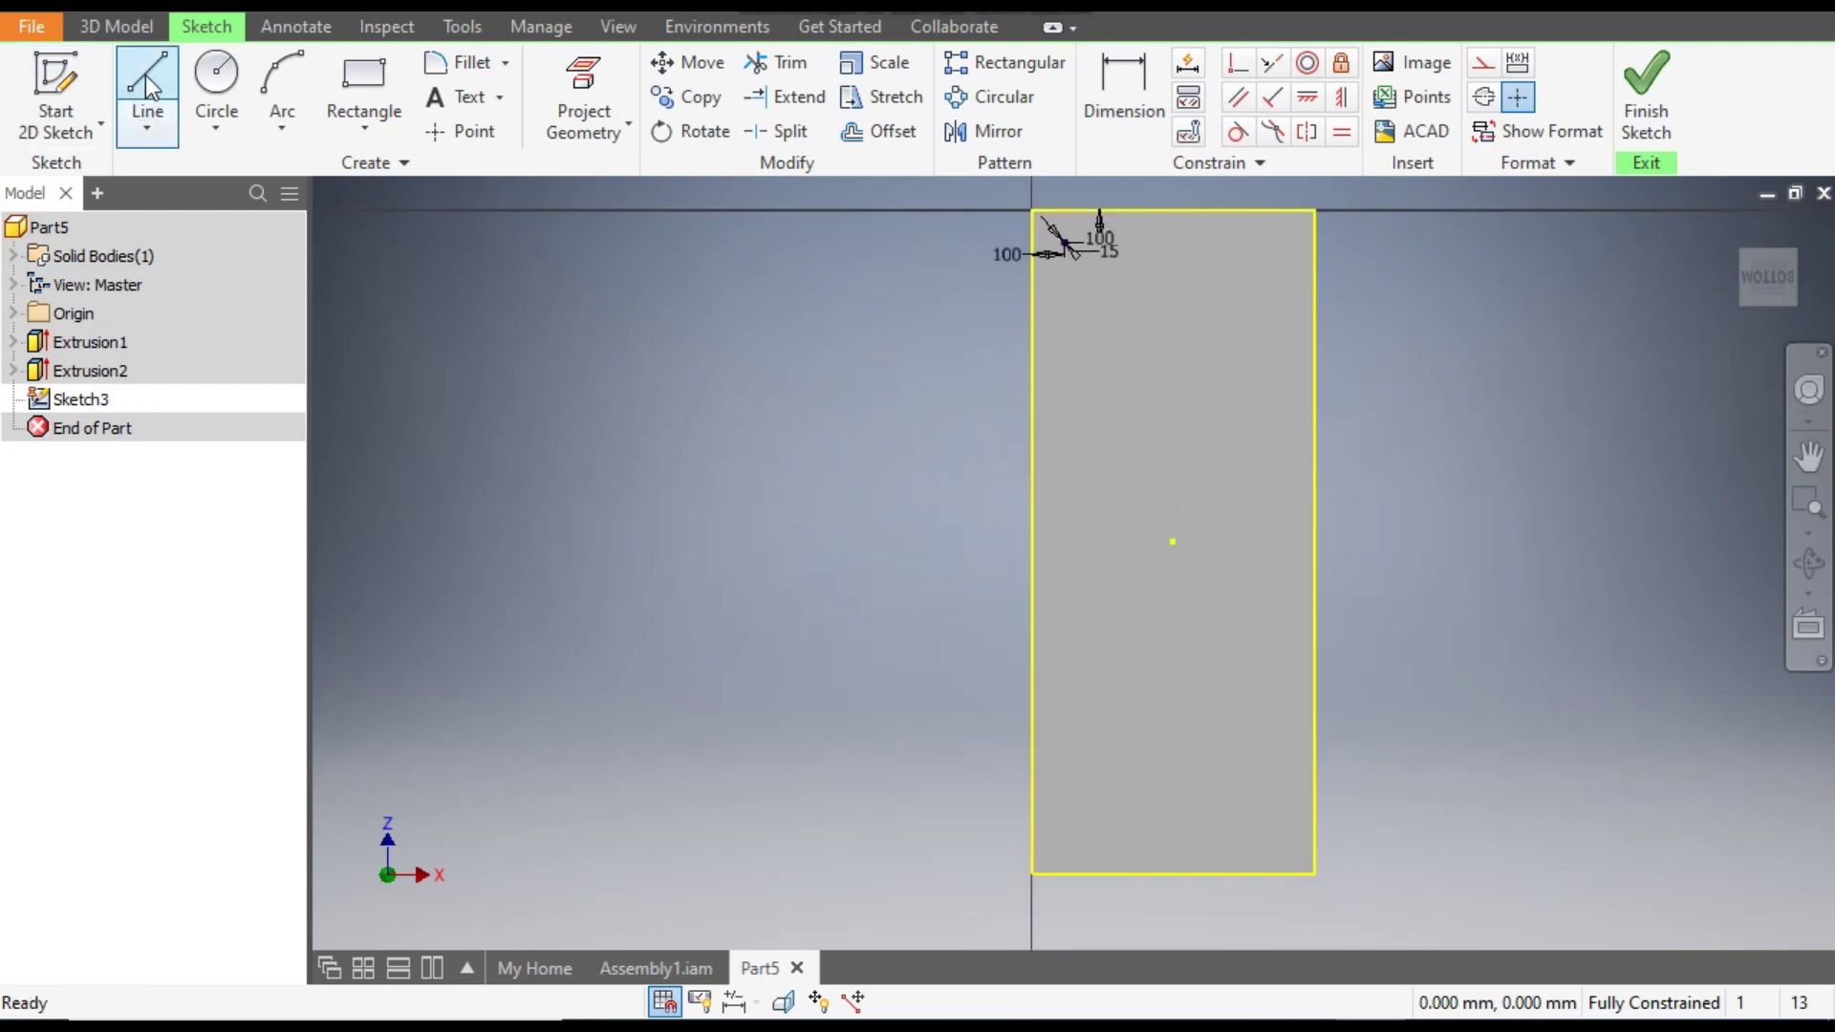
left_click(1168, 210)
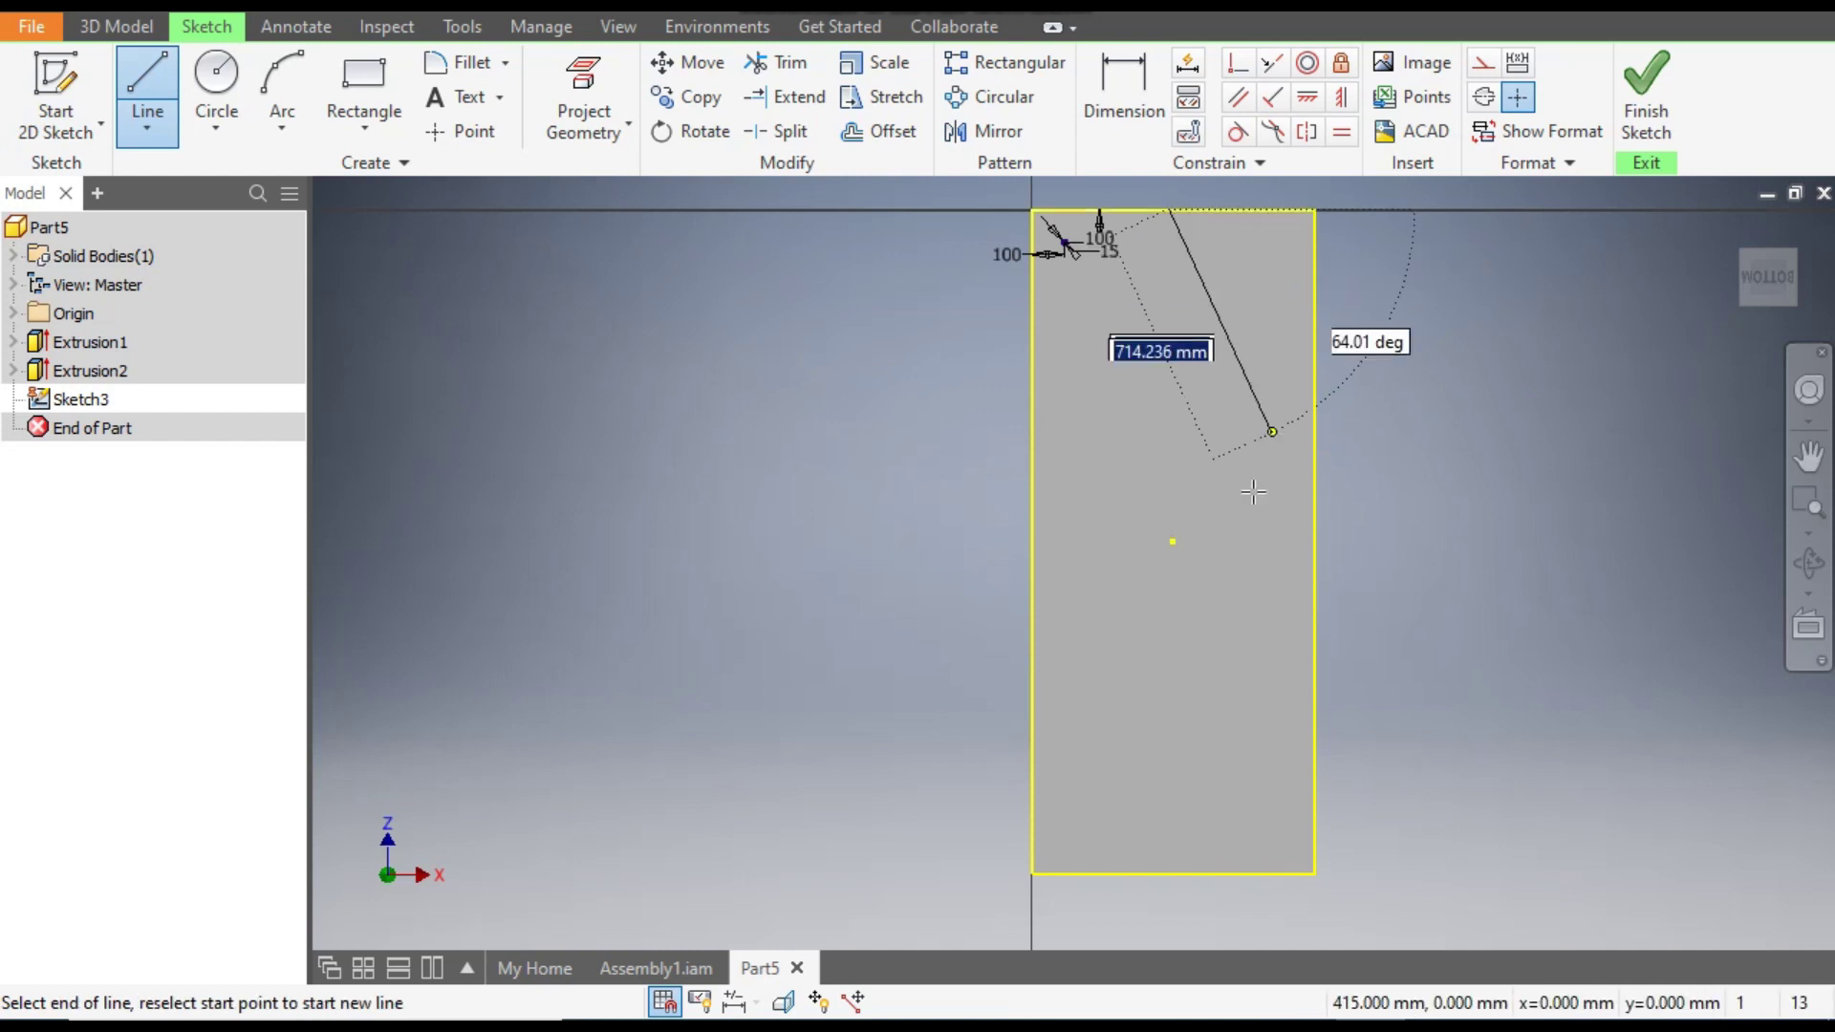
left_click(1173, 542)
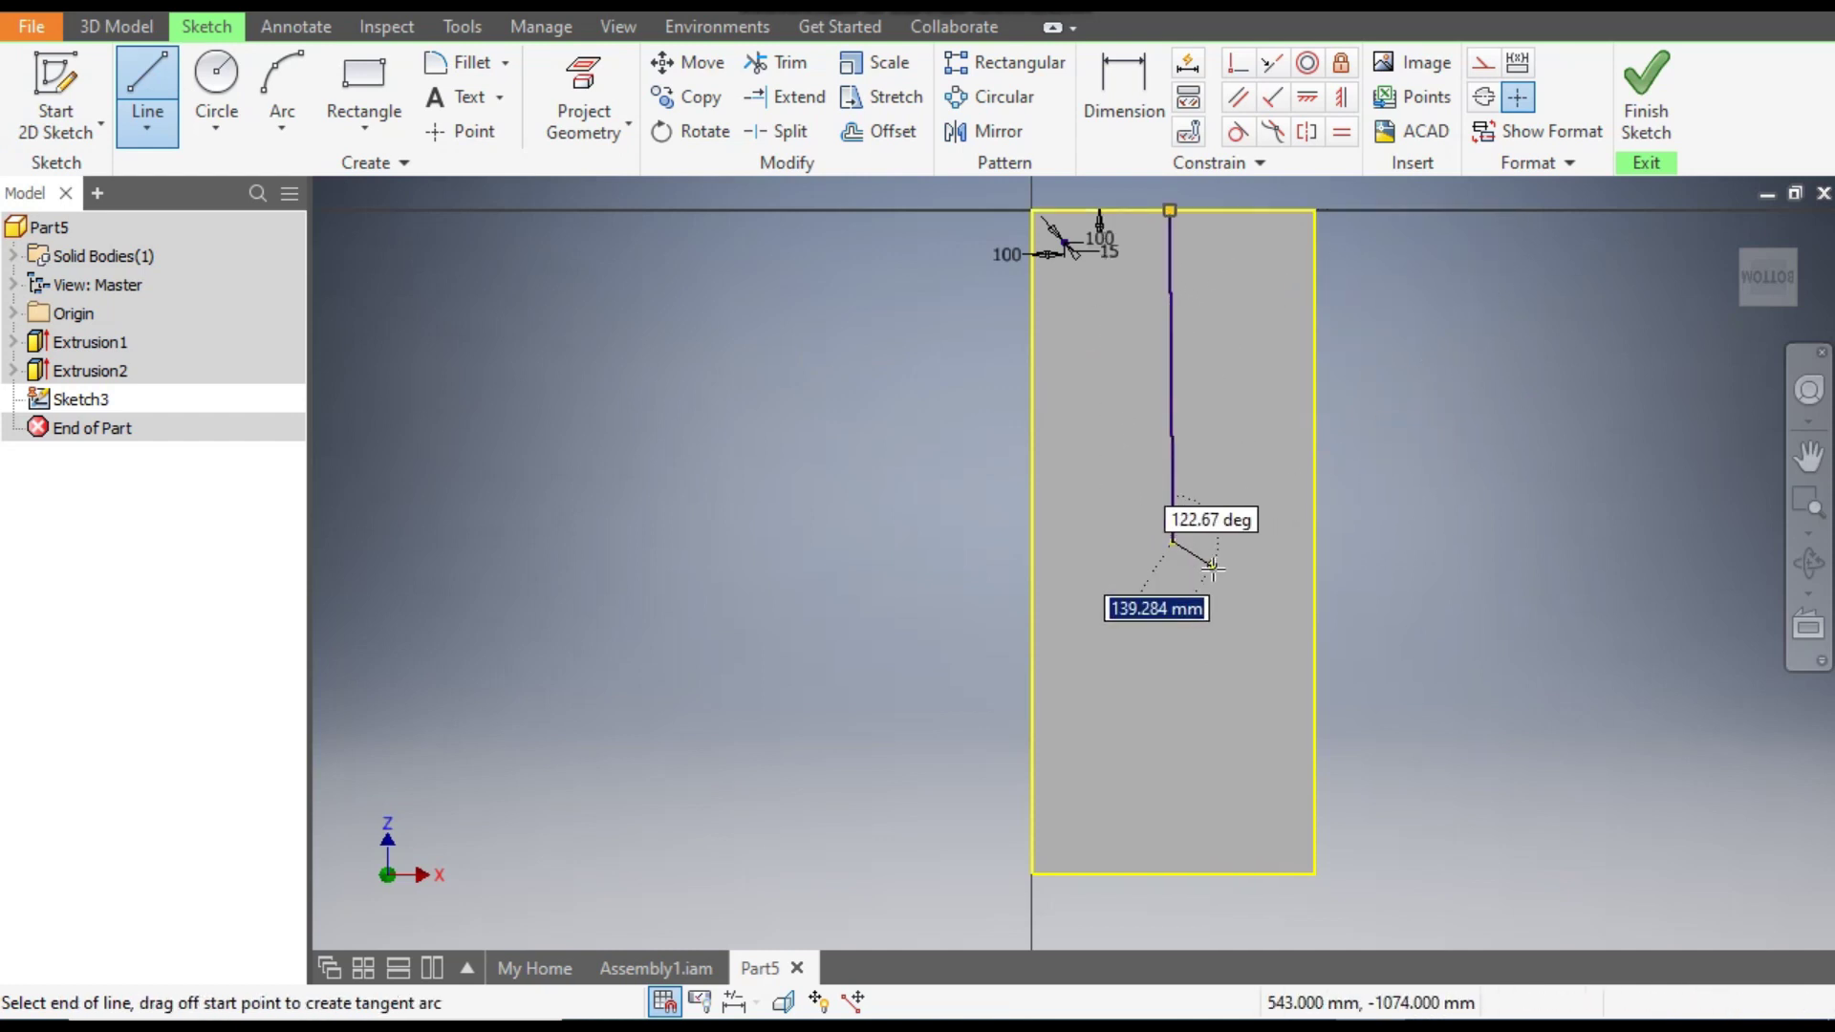
double_click(1315, 541)
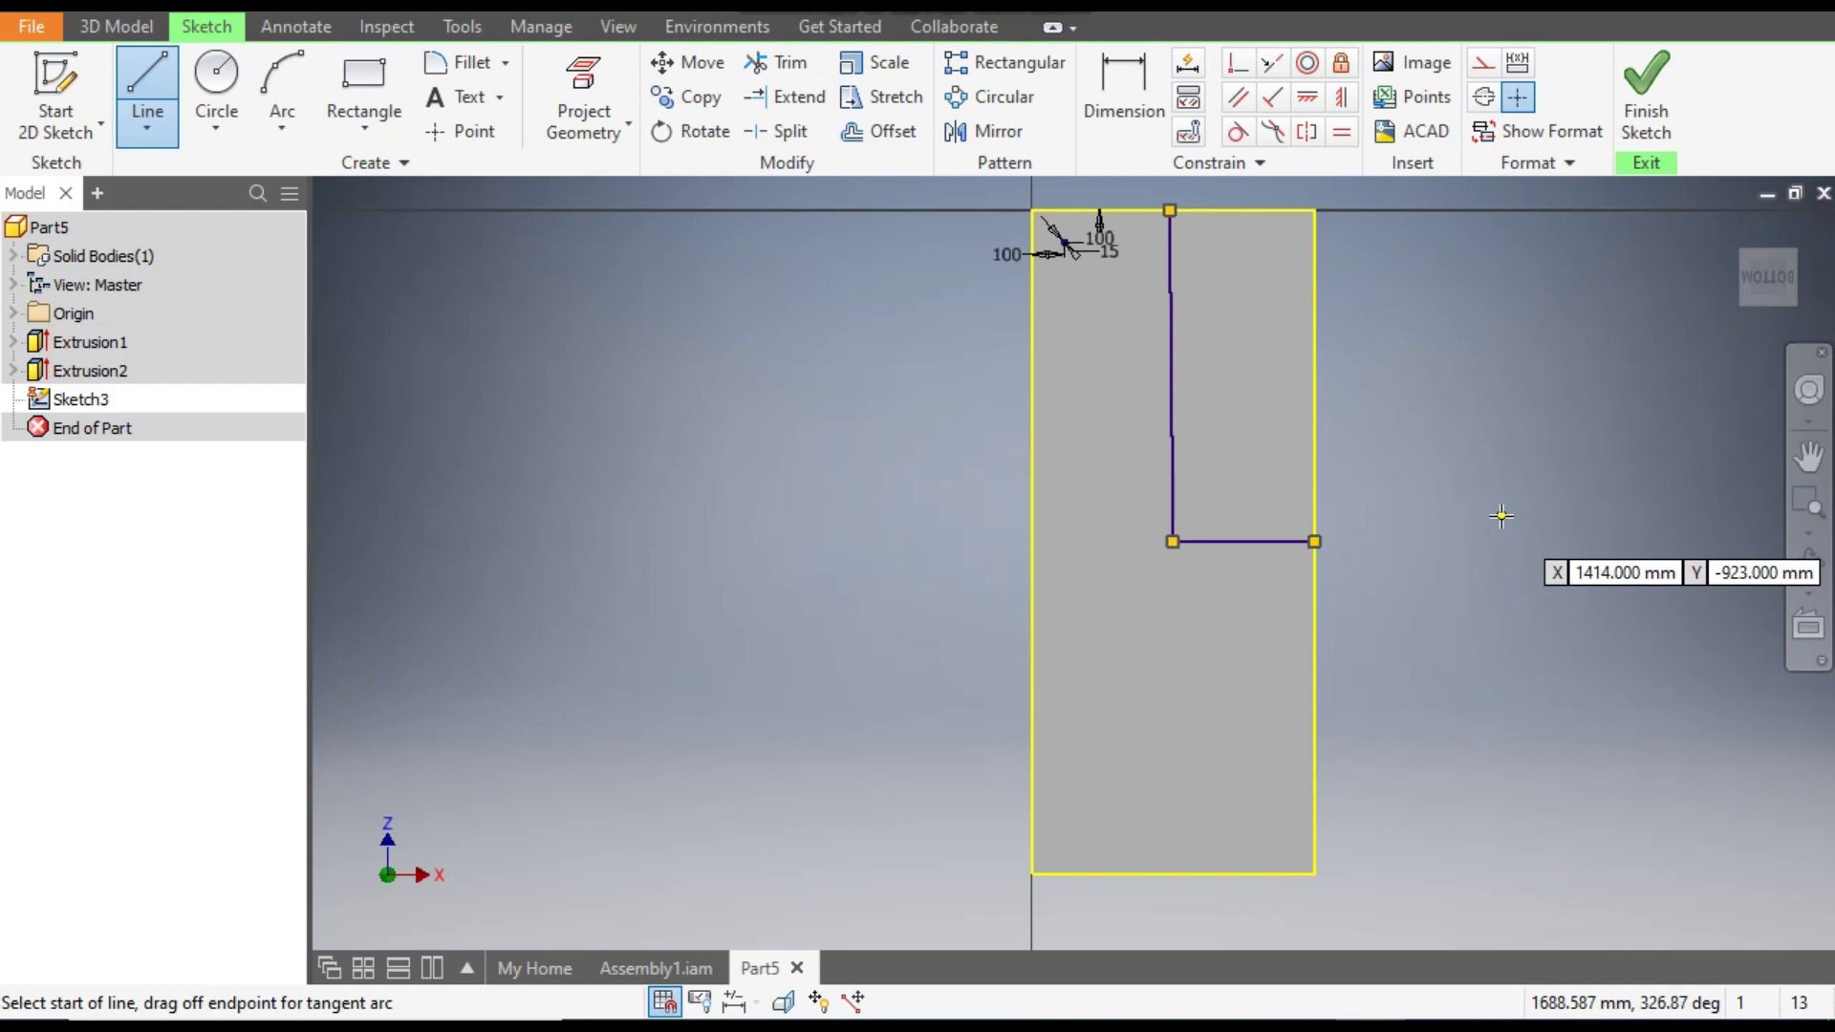
key("Escape")
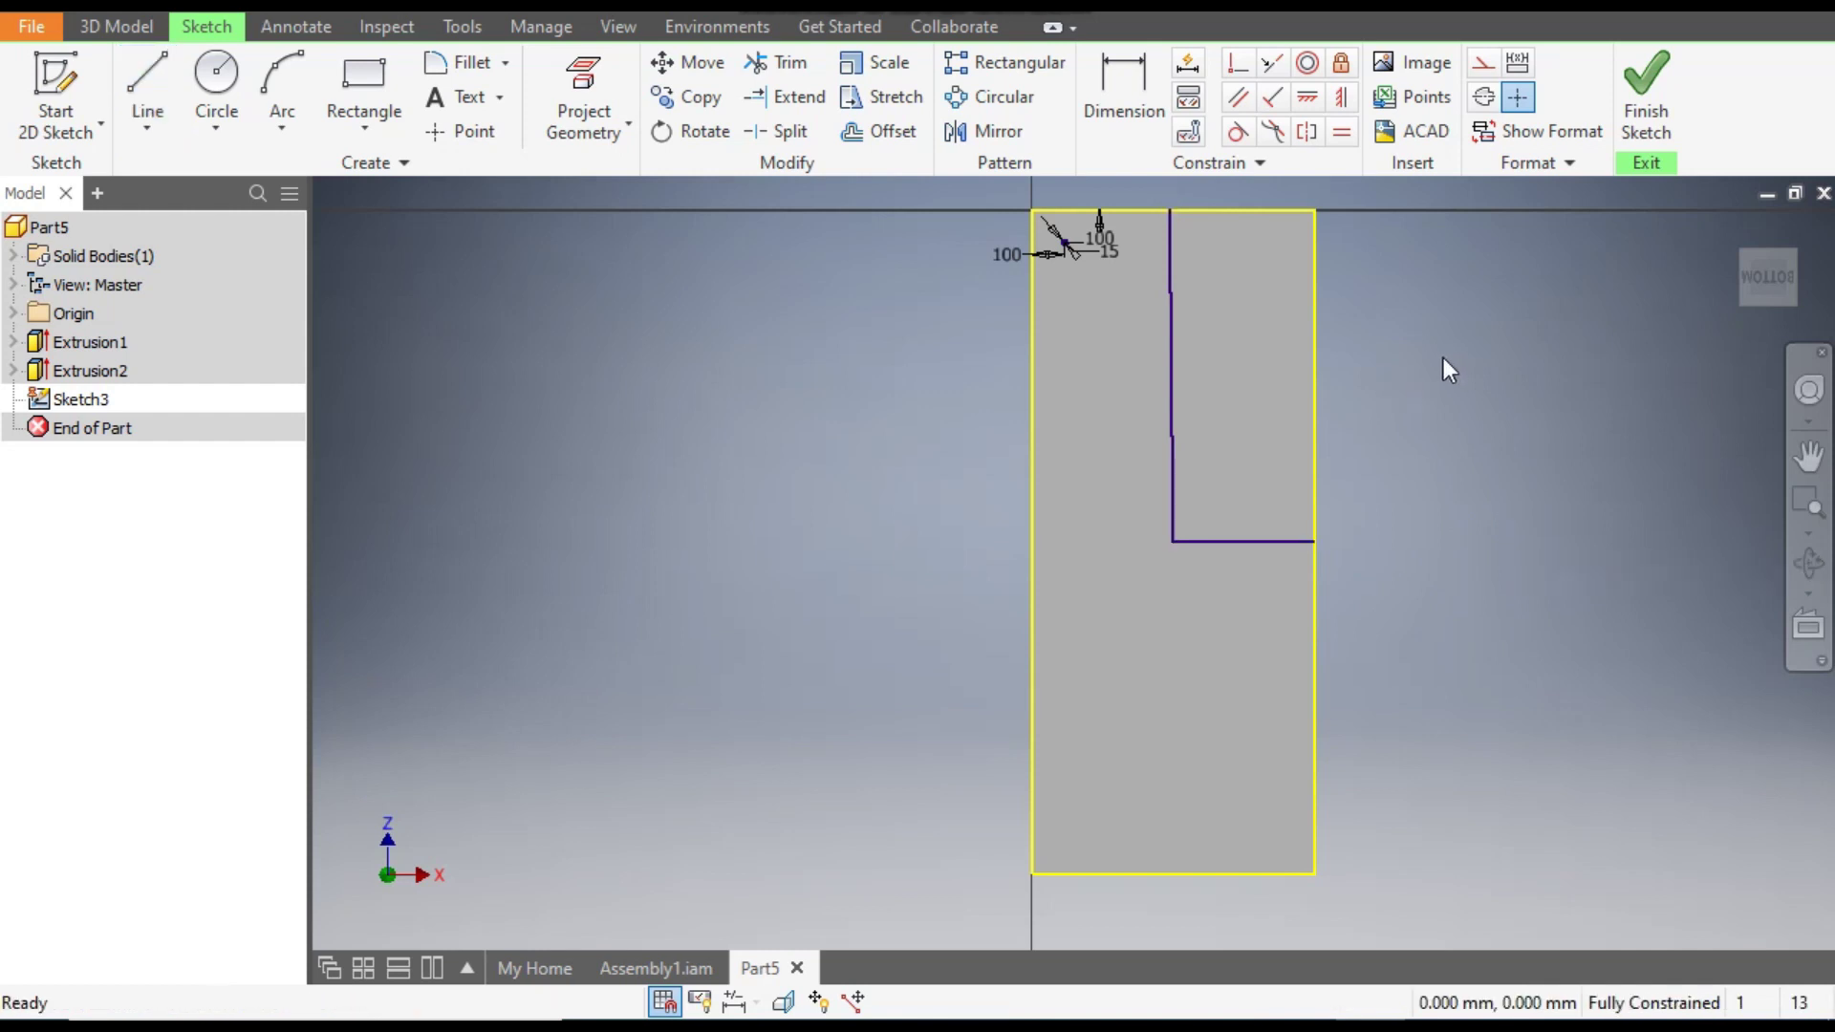
left_click_drag(1122, 599, 1123, 600)
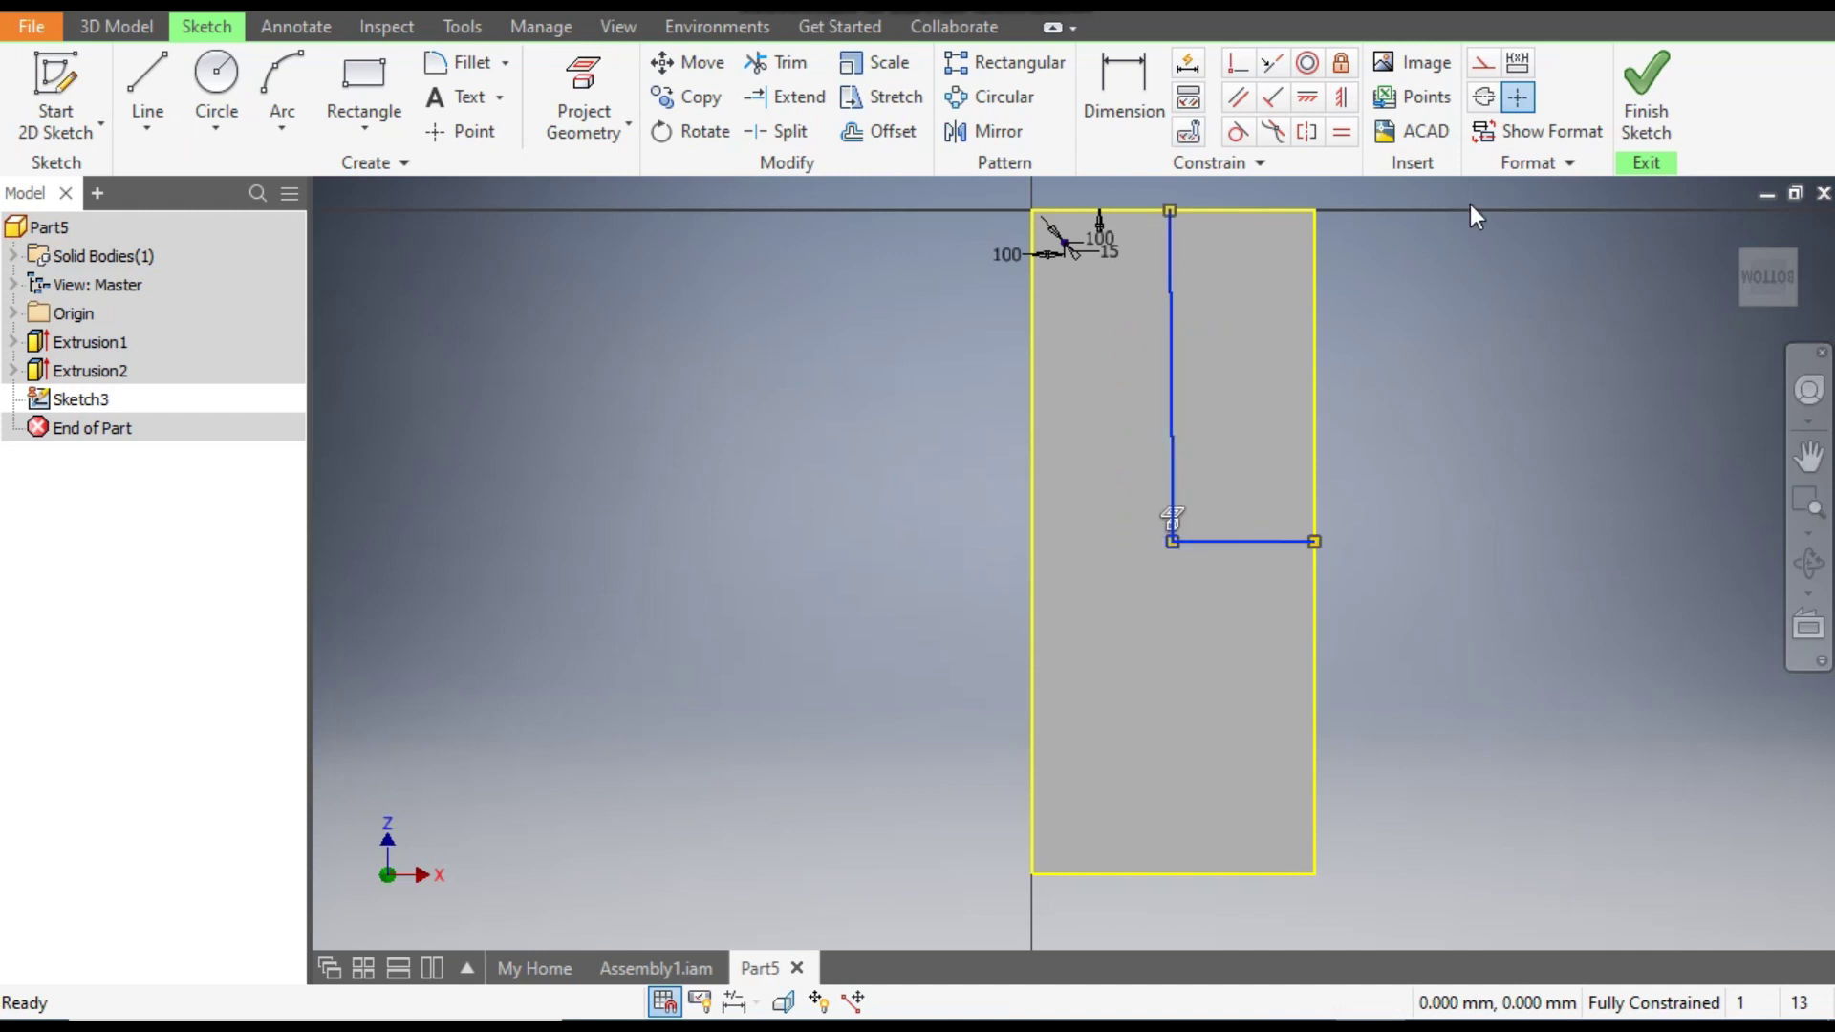
left_click(1485, 67)
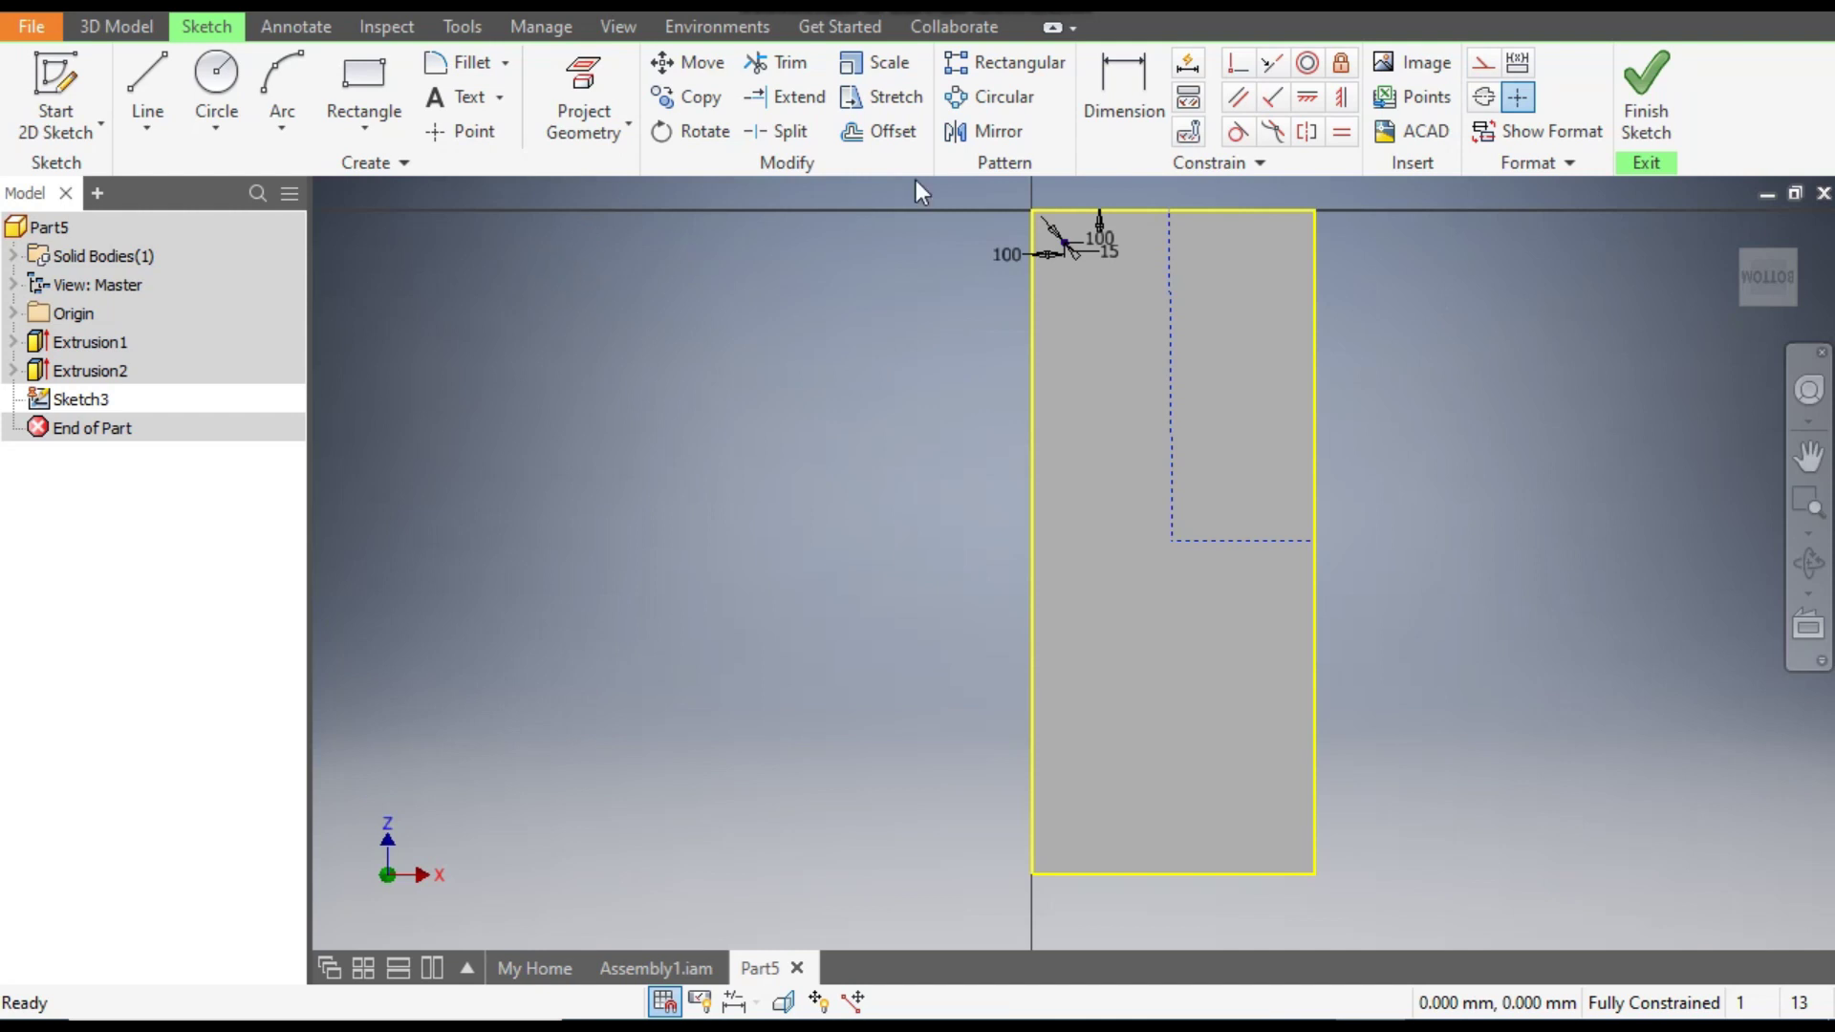
Mirror the 15 mm circle across the construction line running from the short edge to the face center.
left_click(994, 132)
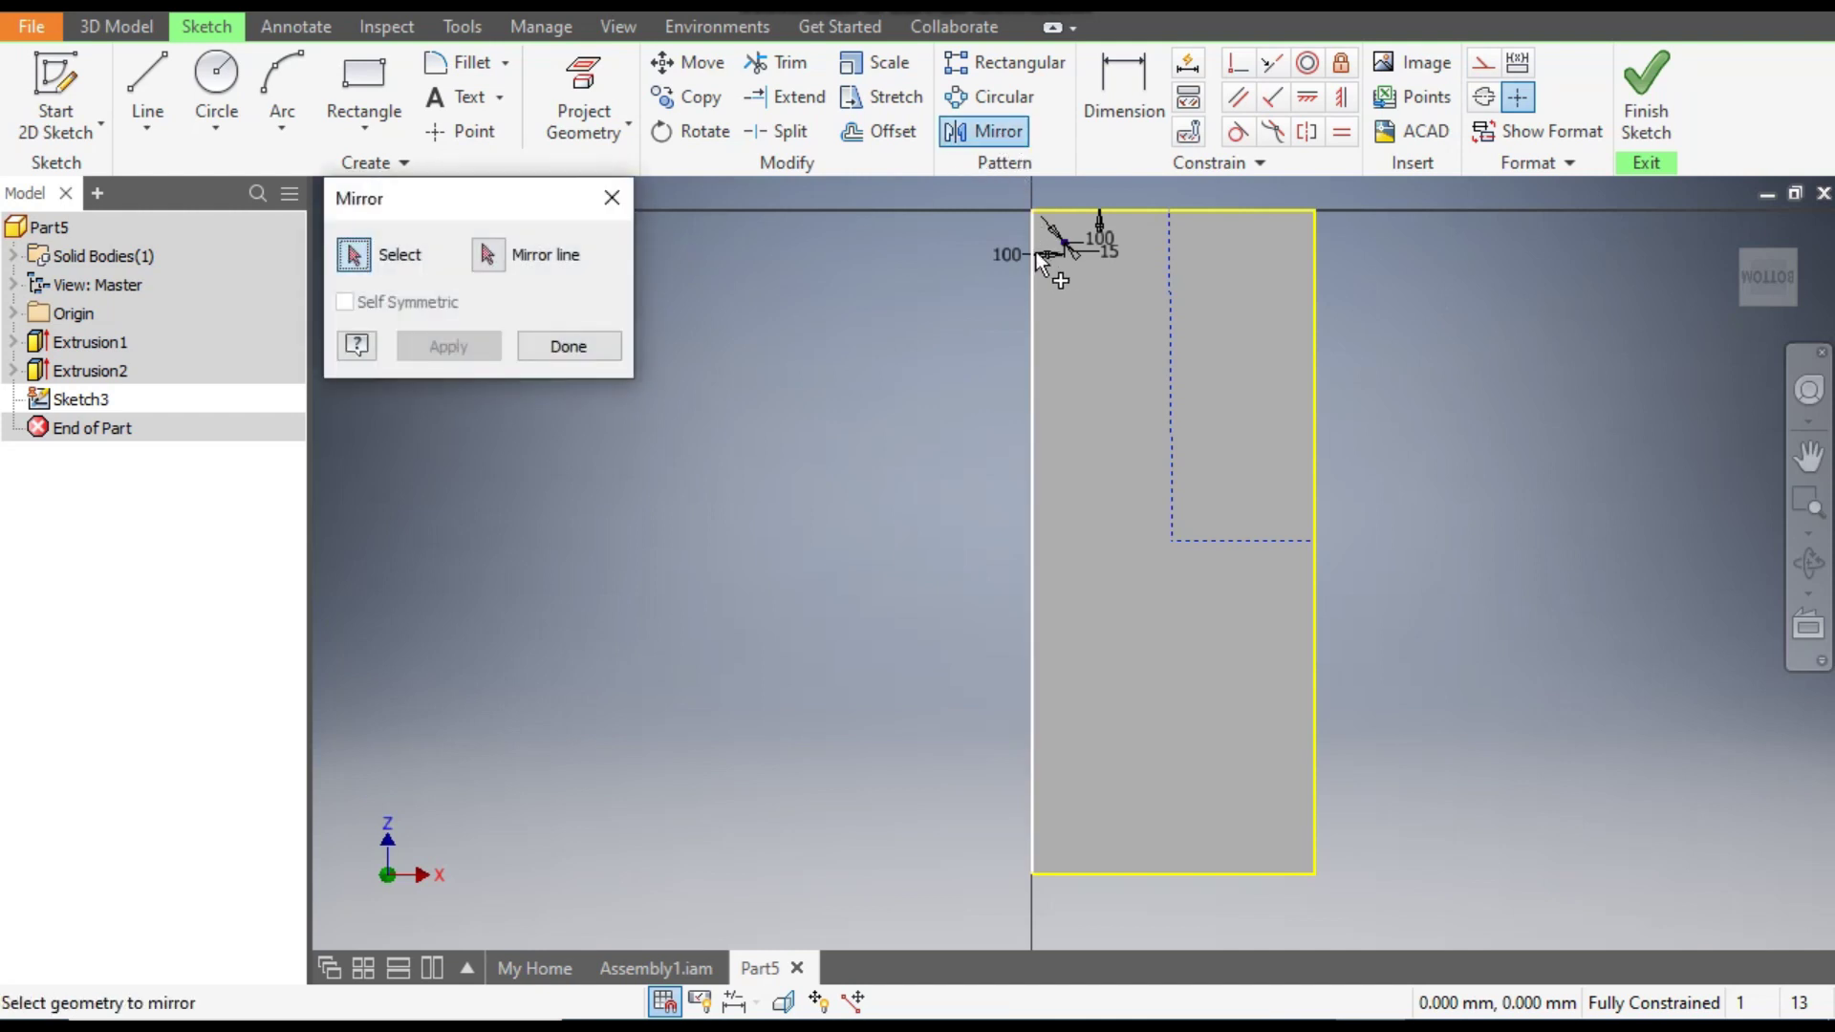
scroll(1069, 245, "up", 3)
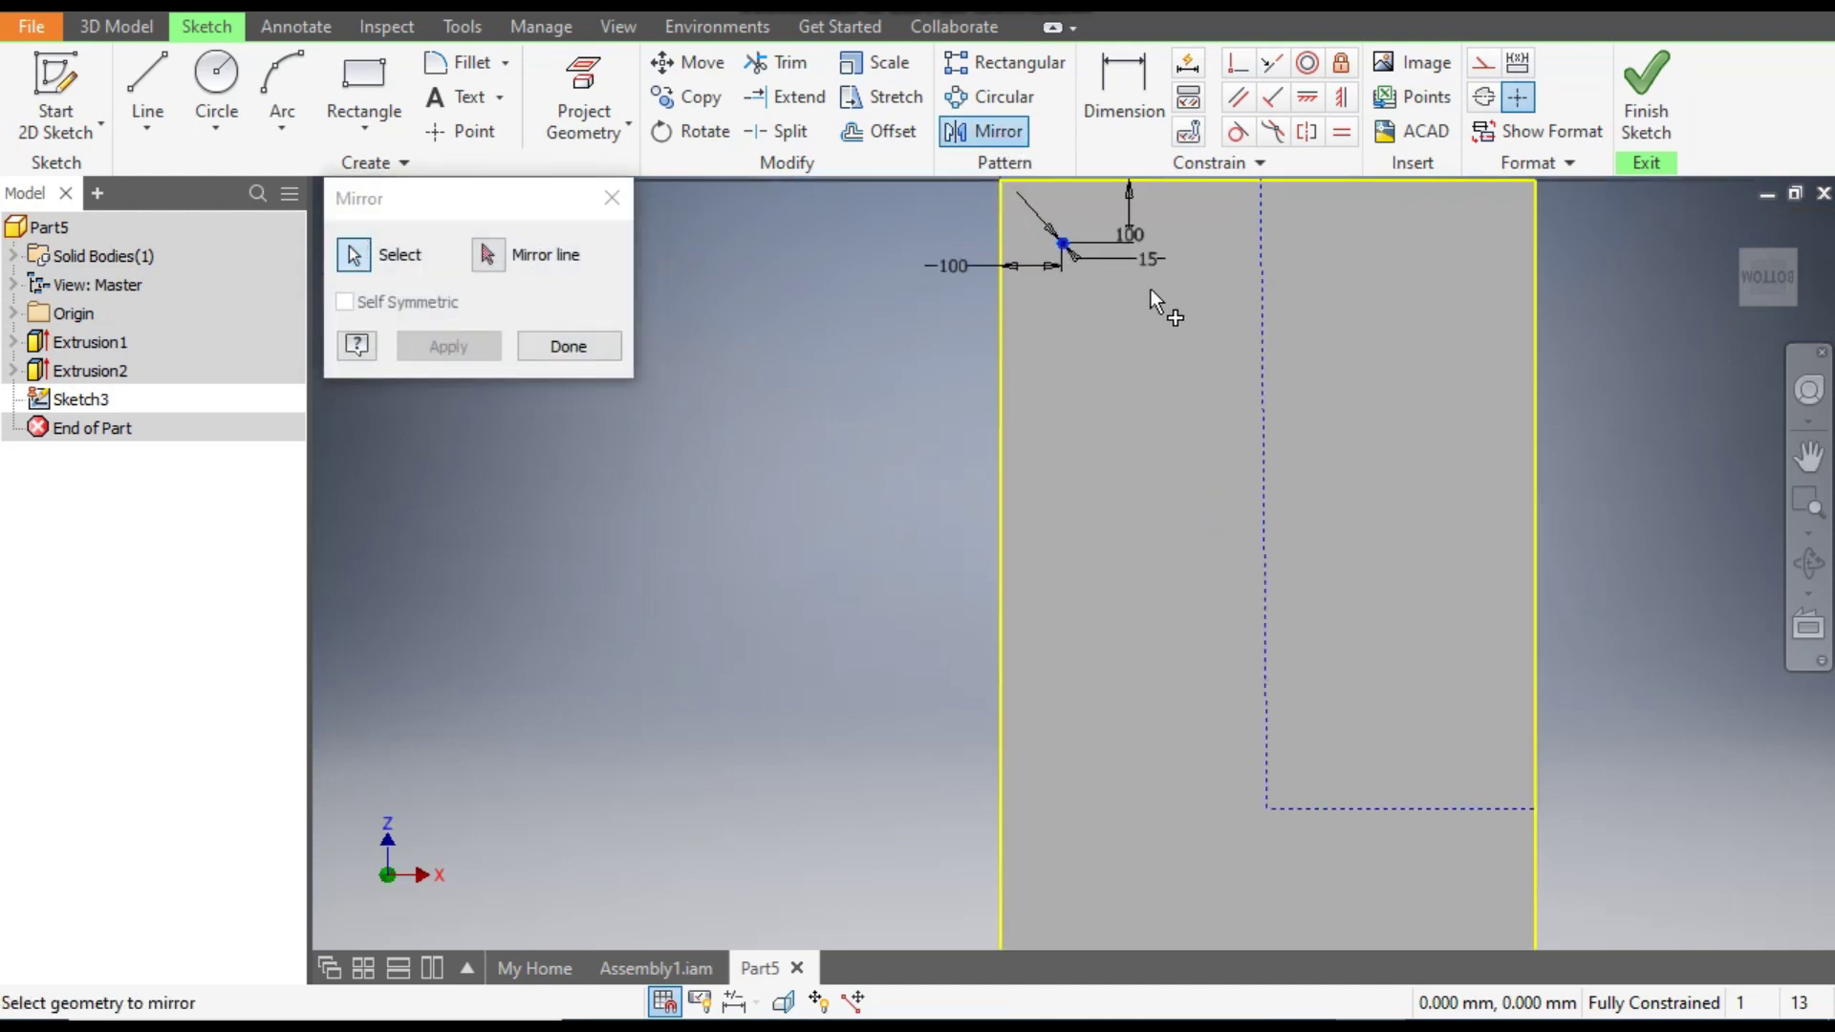
left_click(489, 255)
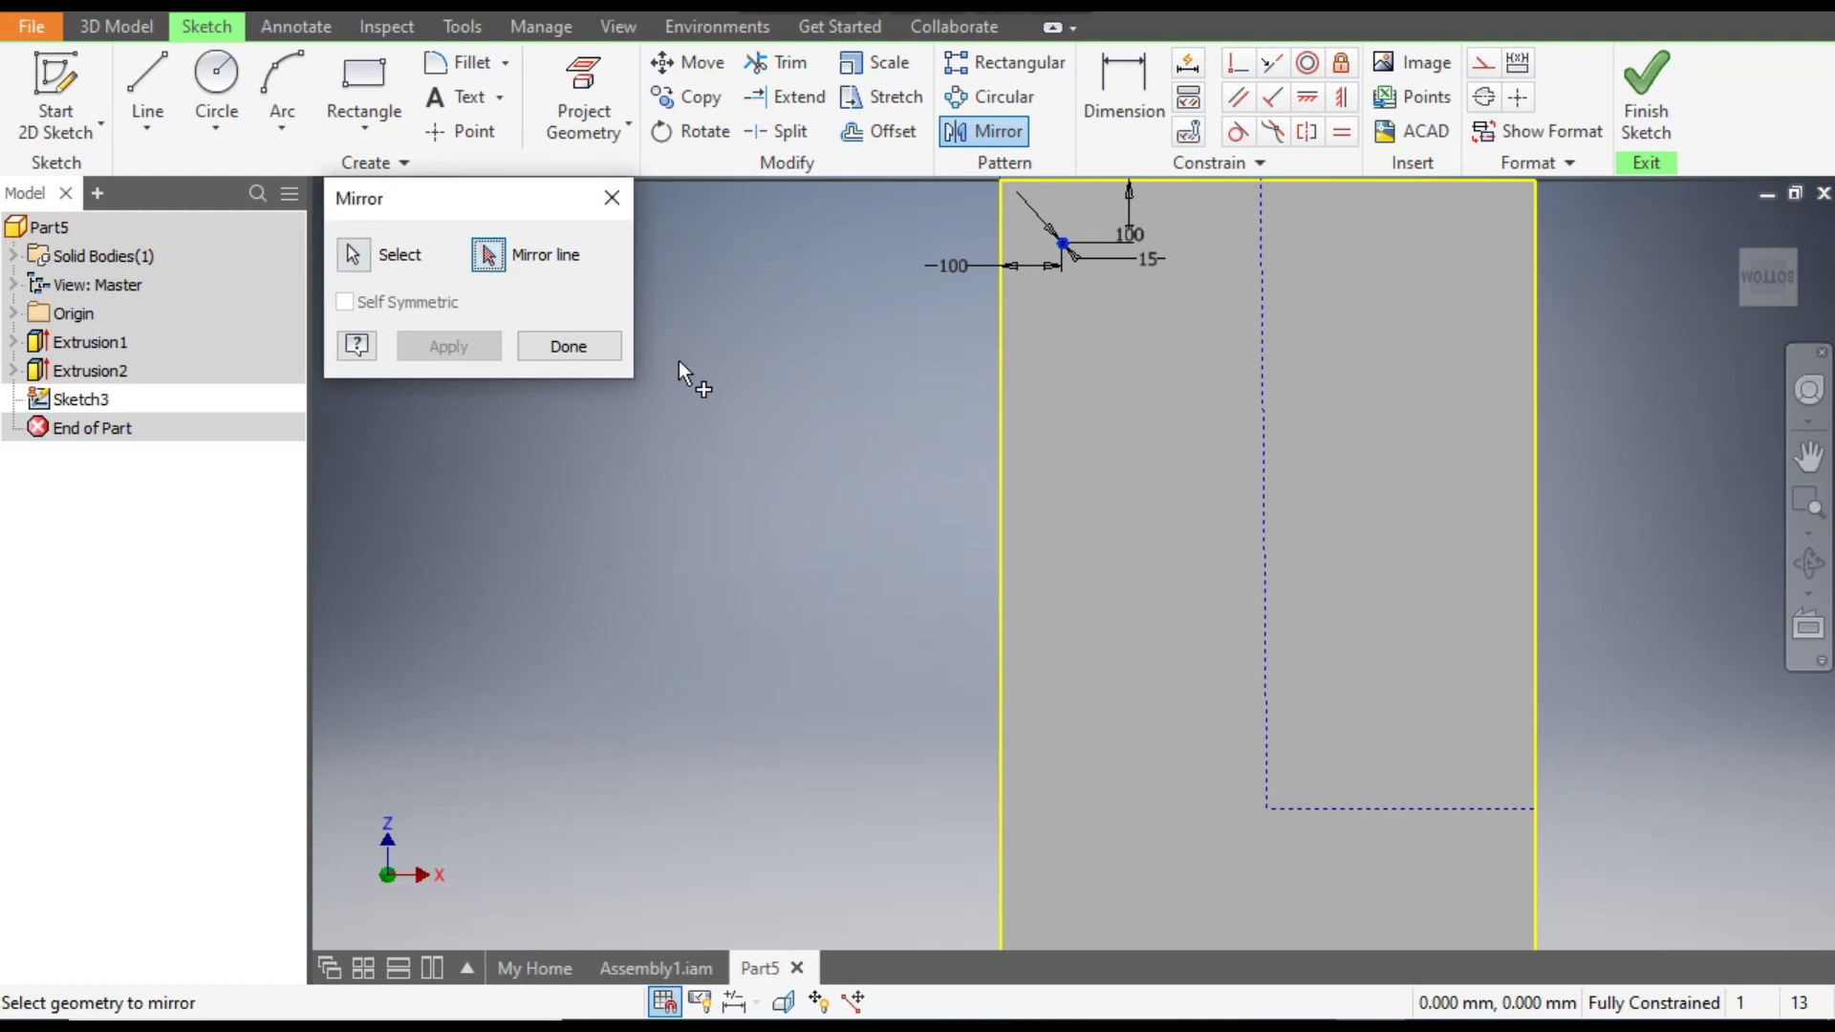
left_click(1263, 381)
left_click(472, 349)
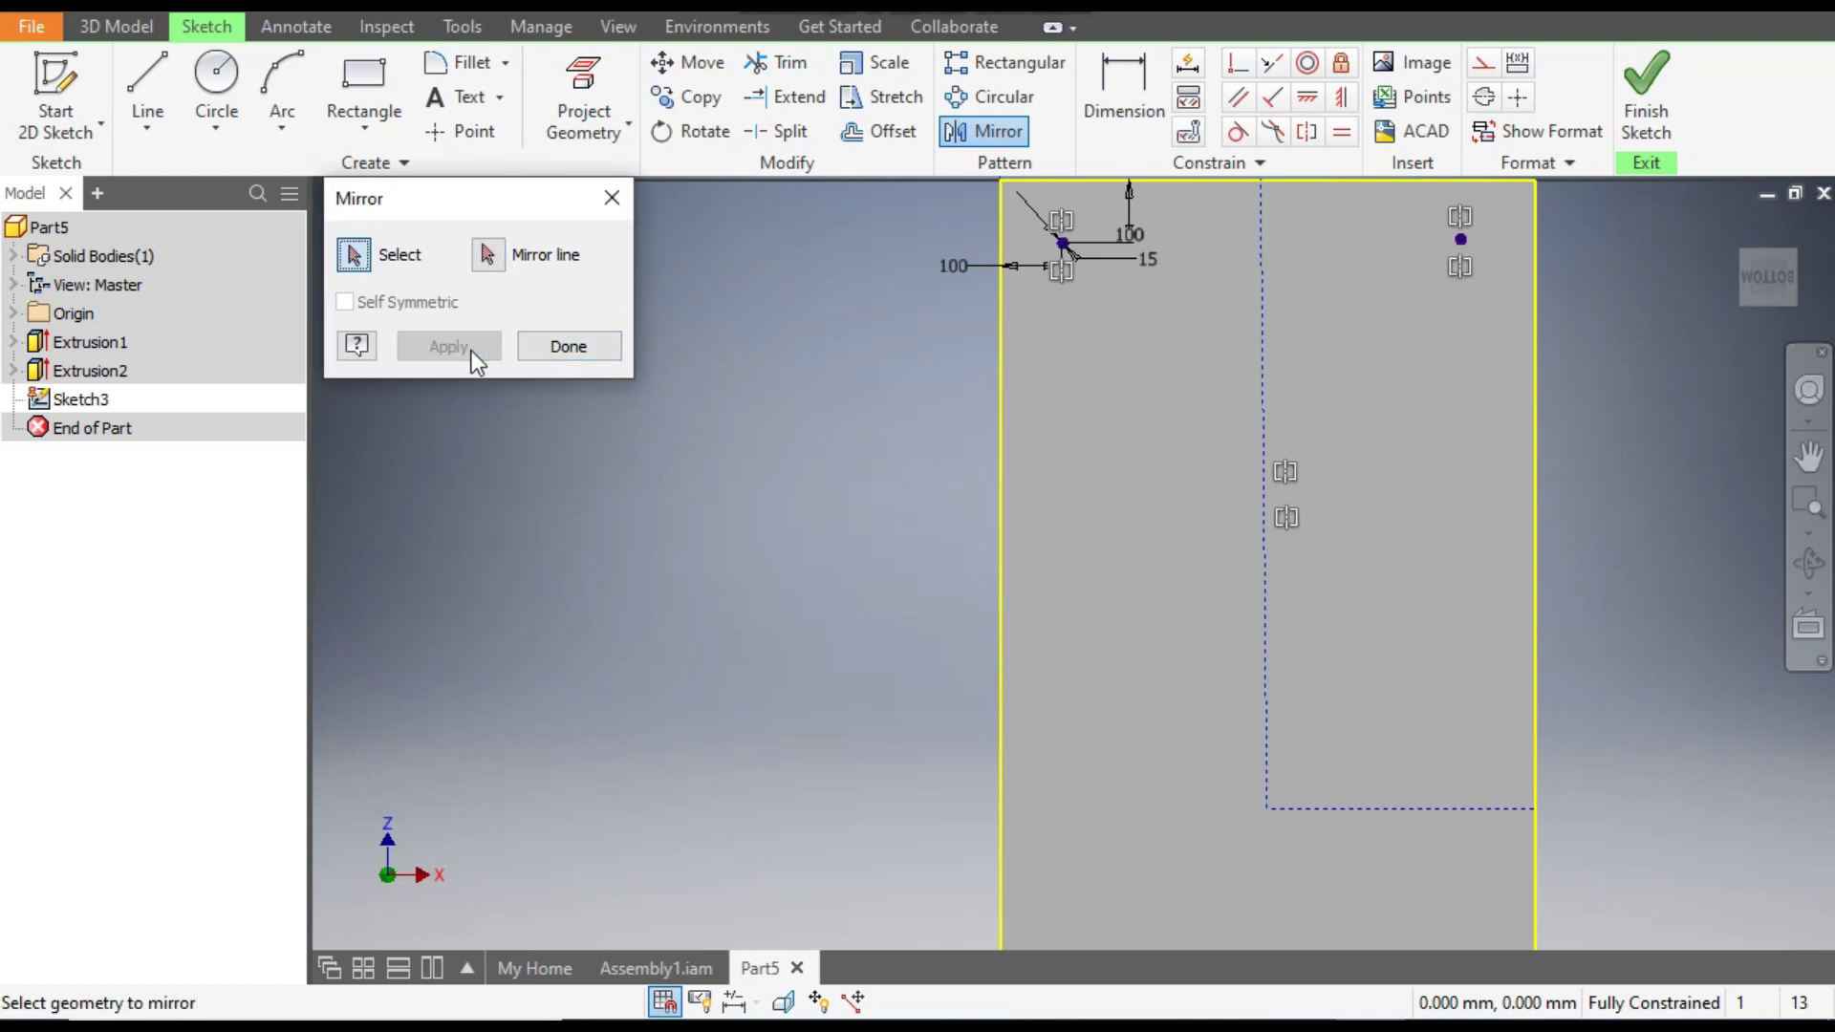
left_click(562, 348)
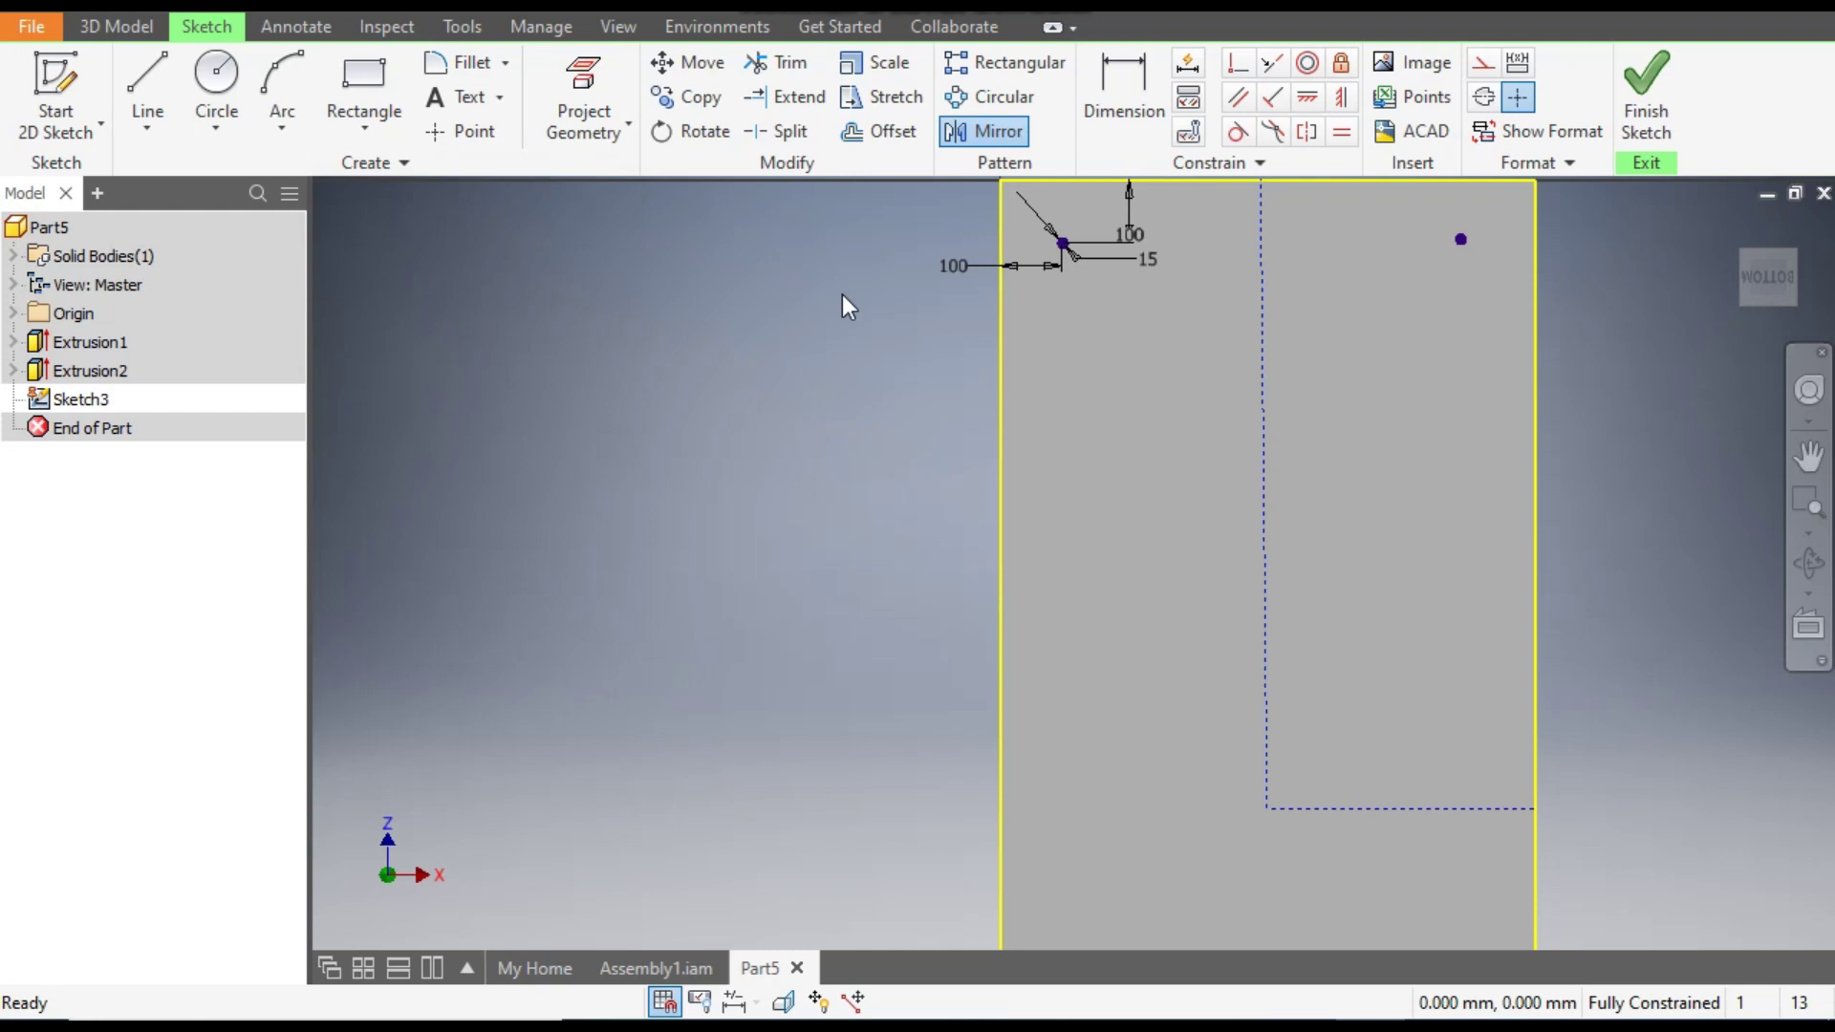
Mirror both circles across the construction line running from the face center to the long edge, placing copies near the opposite short edge.
left_click(1005, 130)
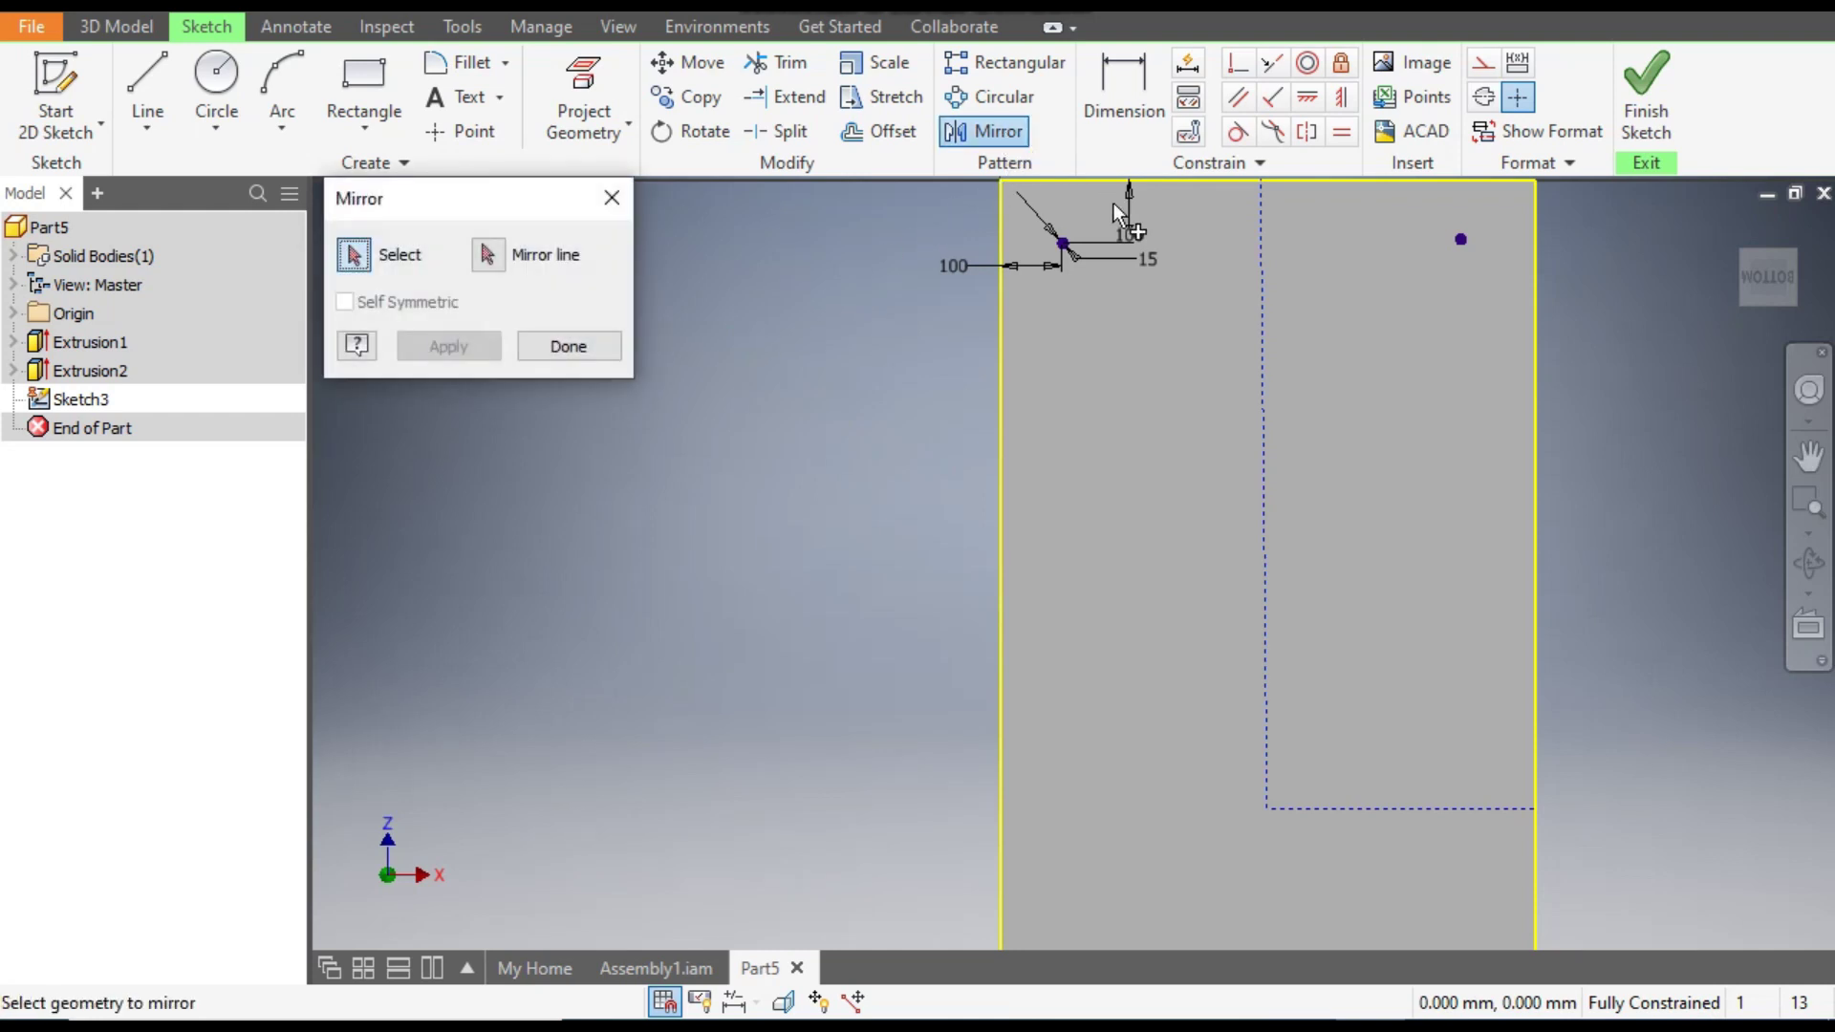
left_click(1071, 247)
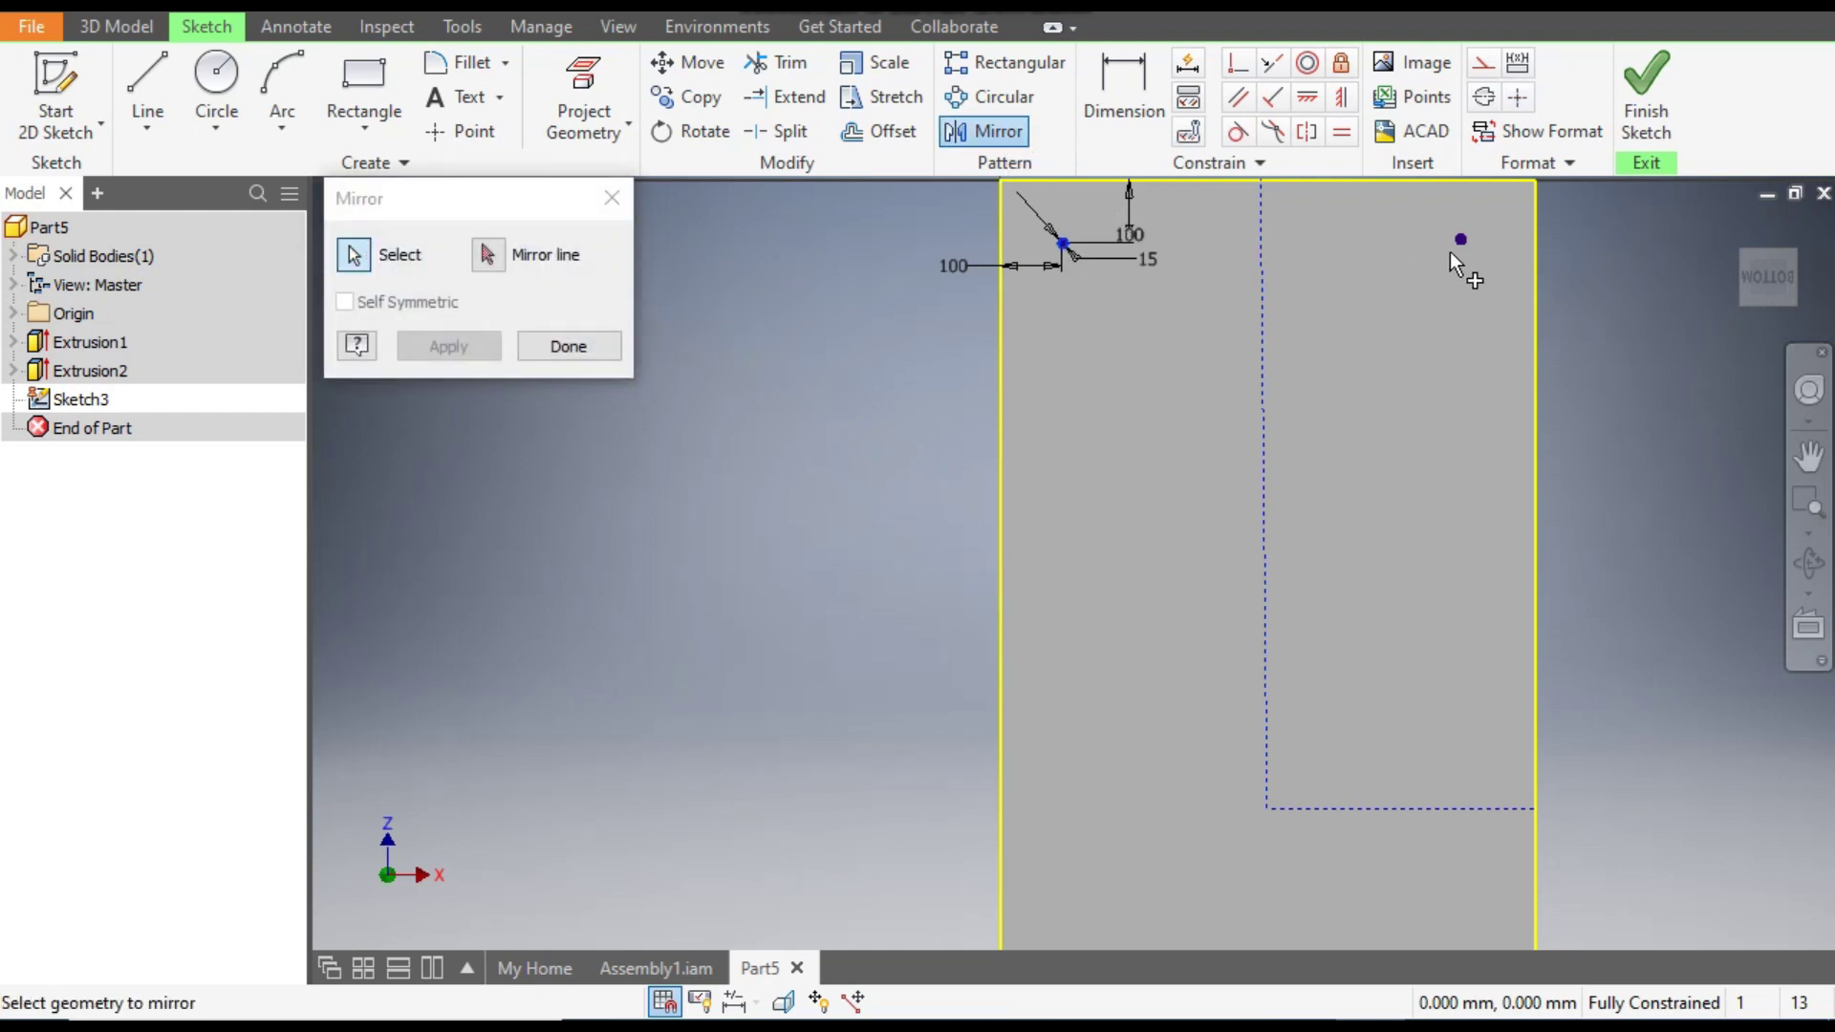
left_click(489, 255)
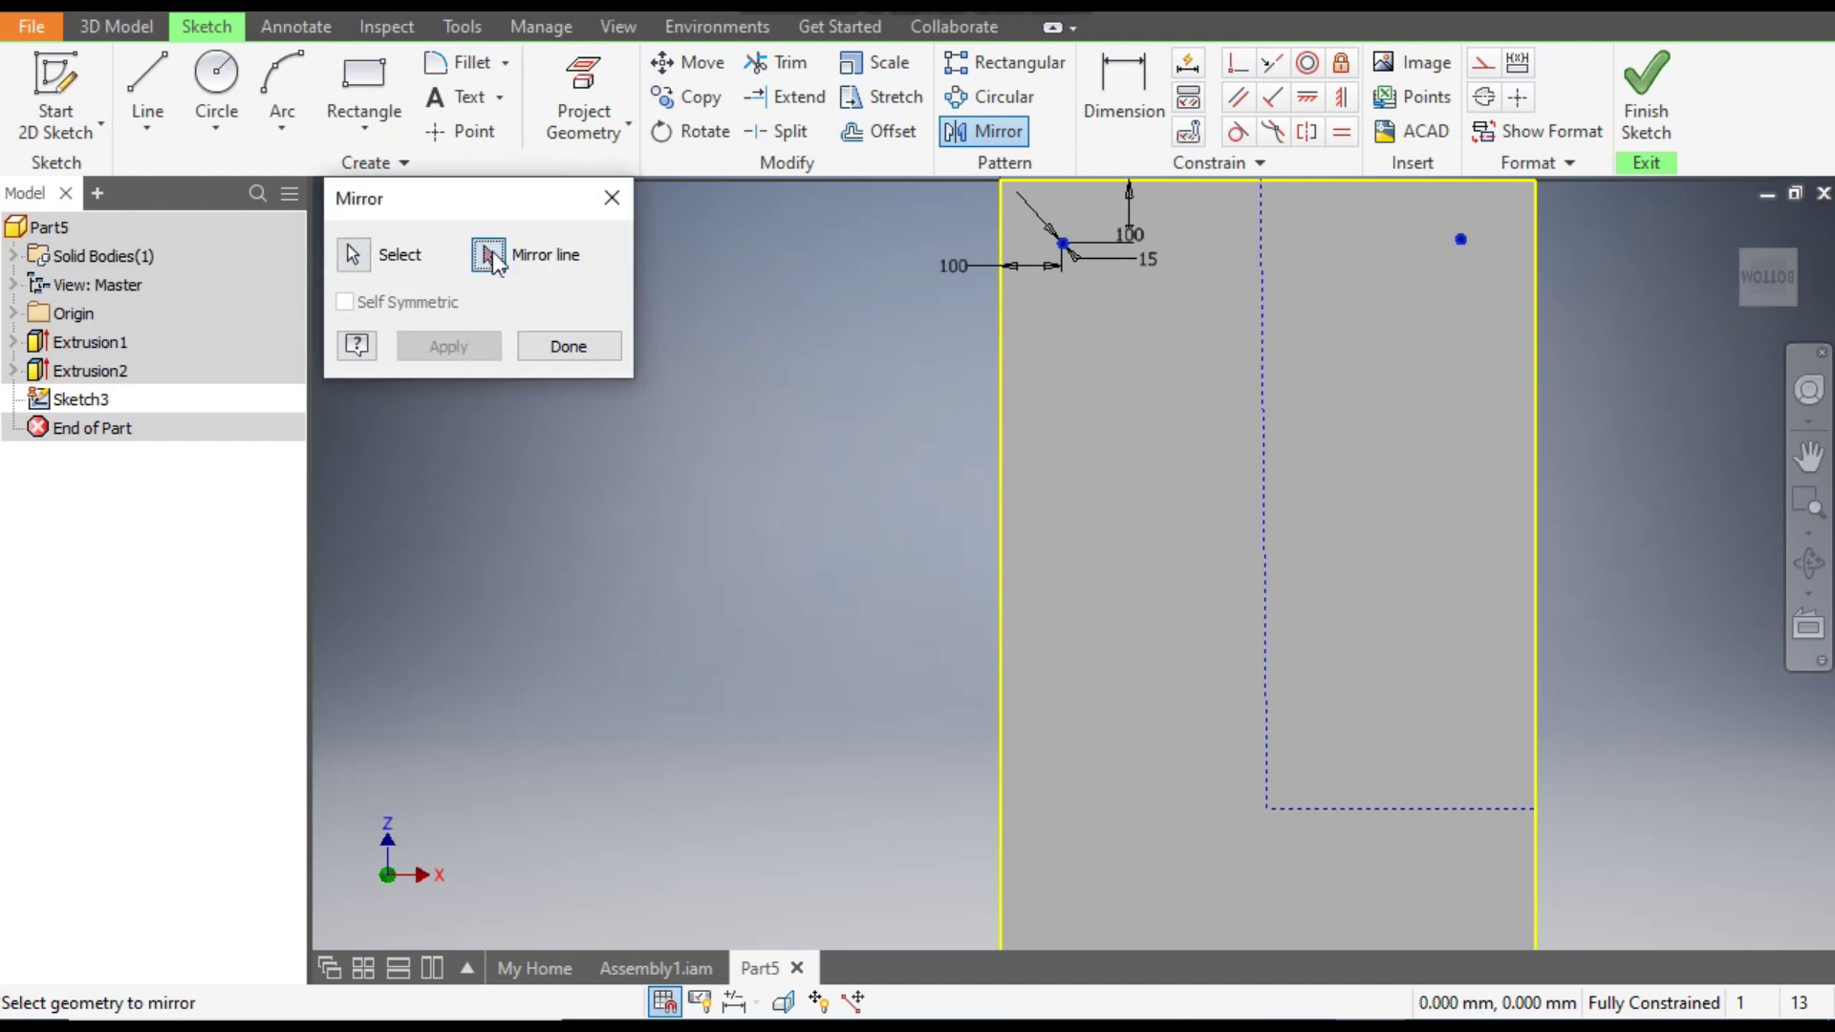
left_click(1407, 807)
scroll(1287, 484, "down", 3)
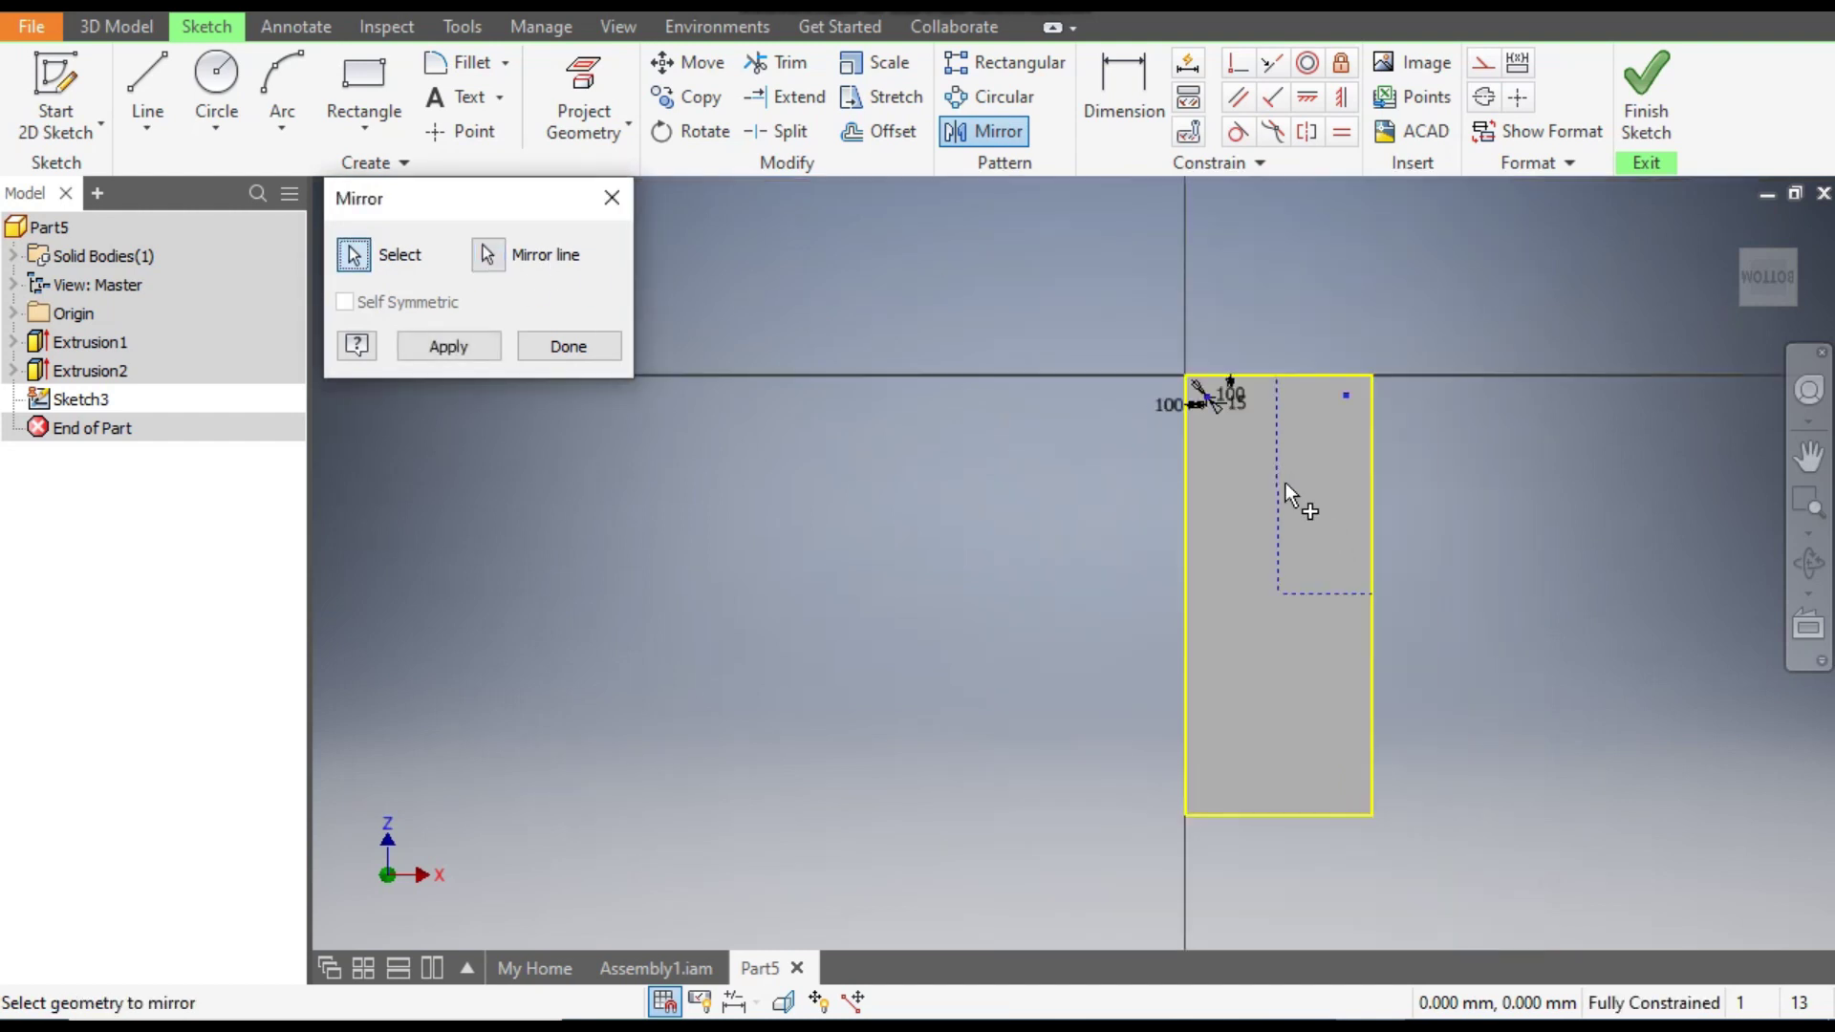
left_click(469, 351)
left_click(535, 346)
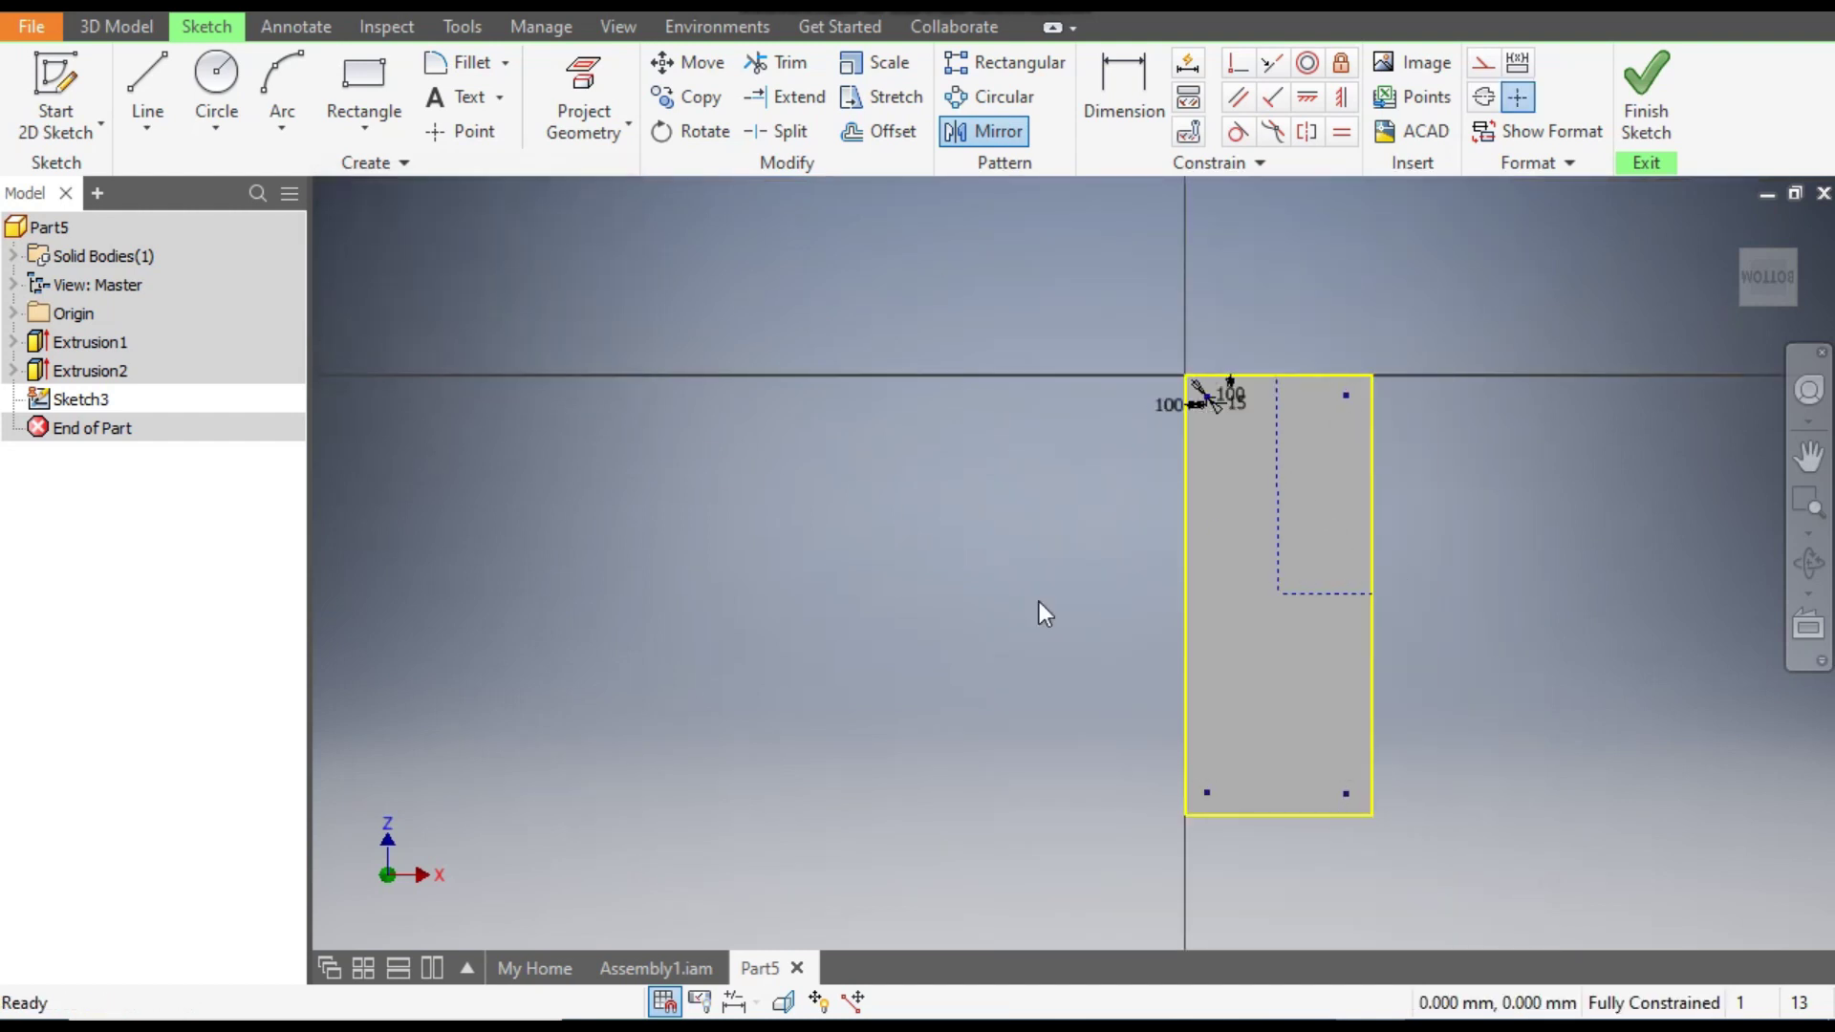
Convert the four projected outline edges of the bottom face to construction geometry.
scroll(1306, 814, "down", 2)
scroll(1324, 811, "up", 5)
scroll(1243, 851, "down", 4)
mouse_move(1276, 802)
middle_mouse_down()
mouse_move(1295, 811)
mouse_move(1235, 778)
middle_mouse_up()
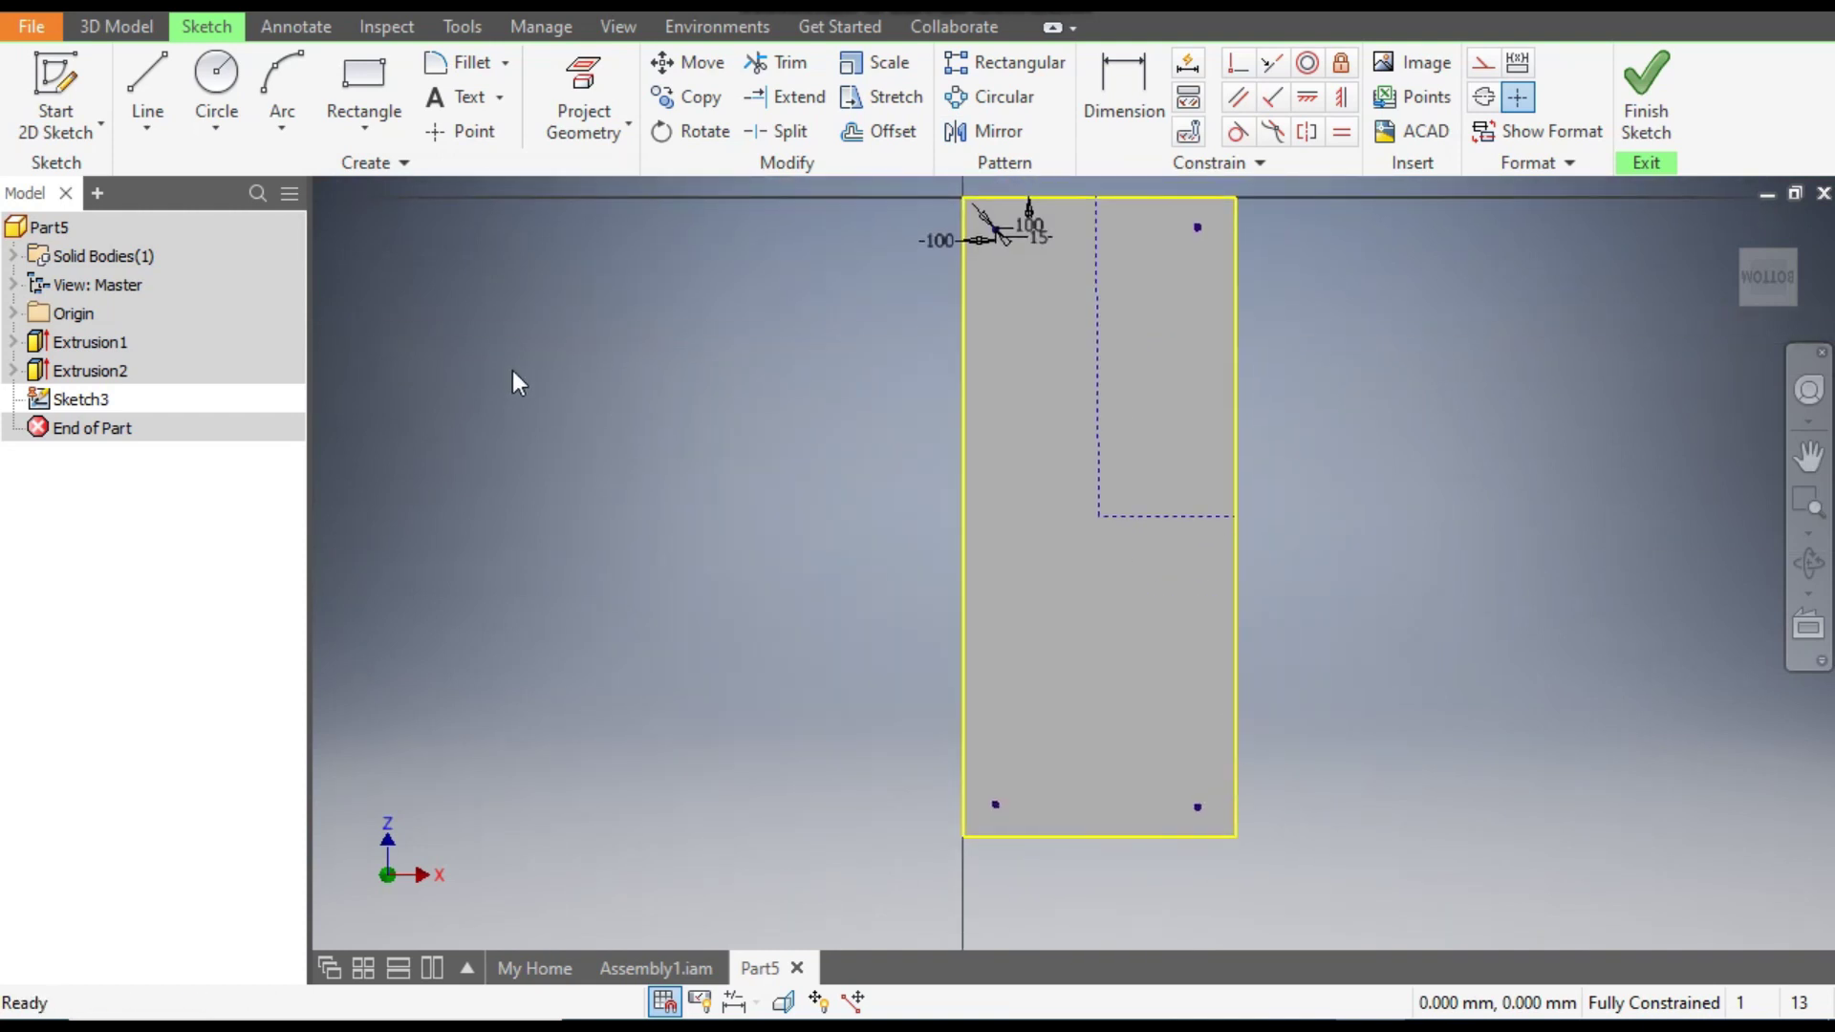
left_click(1196, 197)
left_click(1235, 314, "ctrl")
left_click(964, 390, "ctrl")
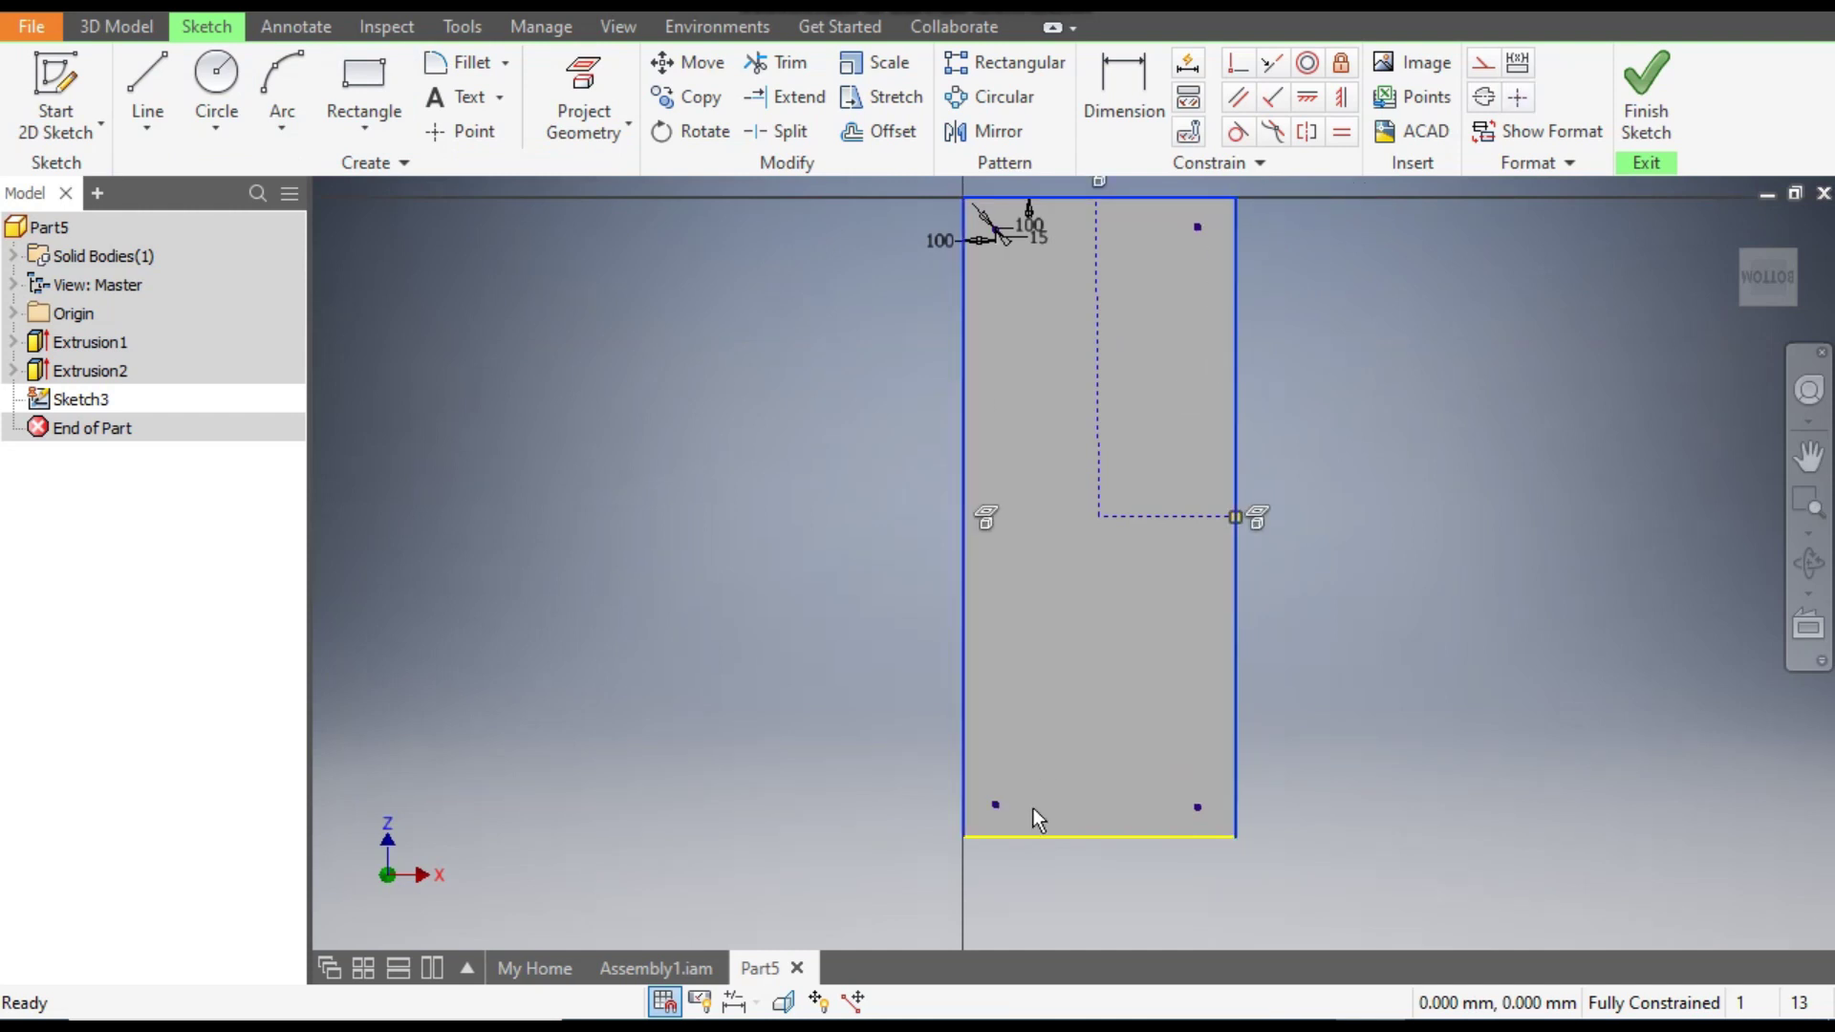
left_click(1038, 836, "ctrl")
left_click(1483, 63)
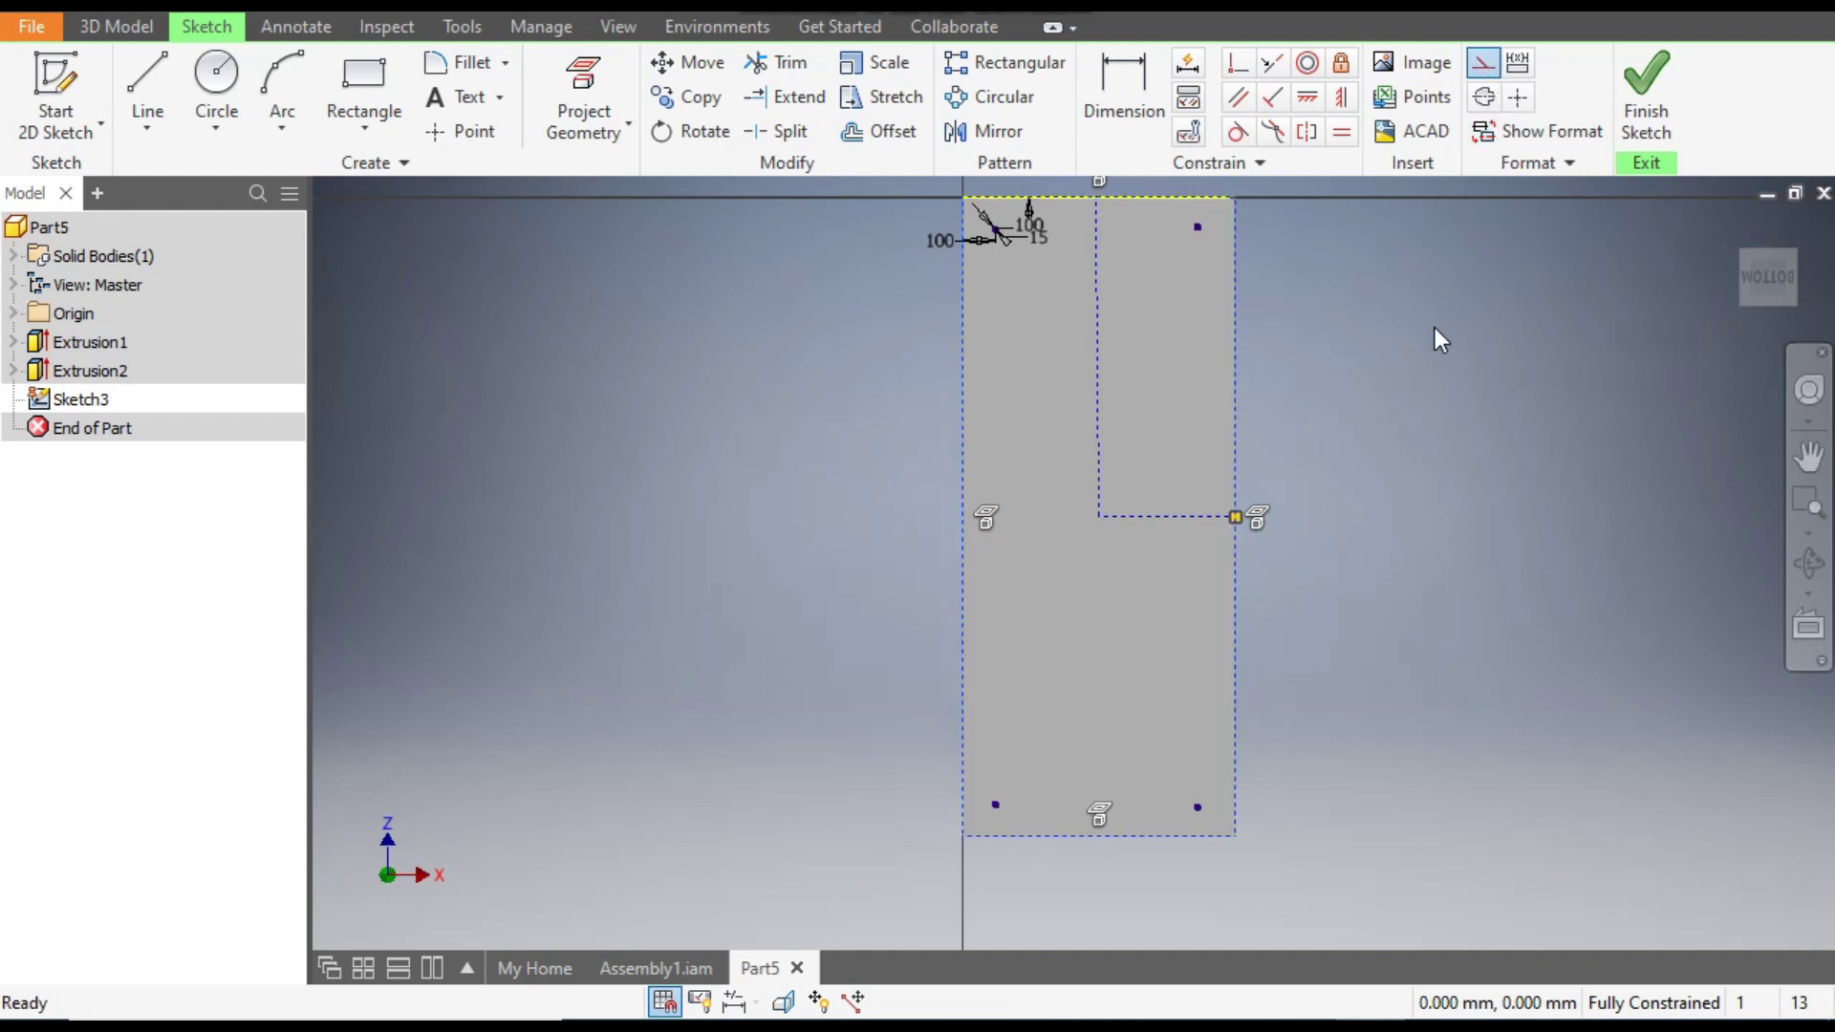
left_click(1434, 329)
left_click(1128, 197)
left_click(1498, 63)
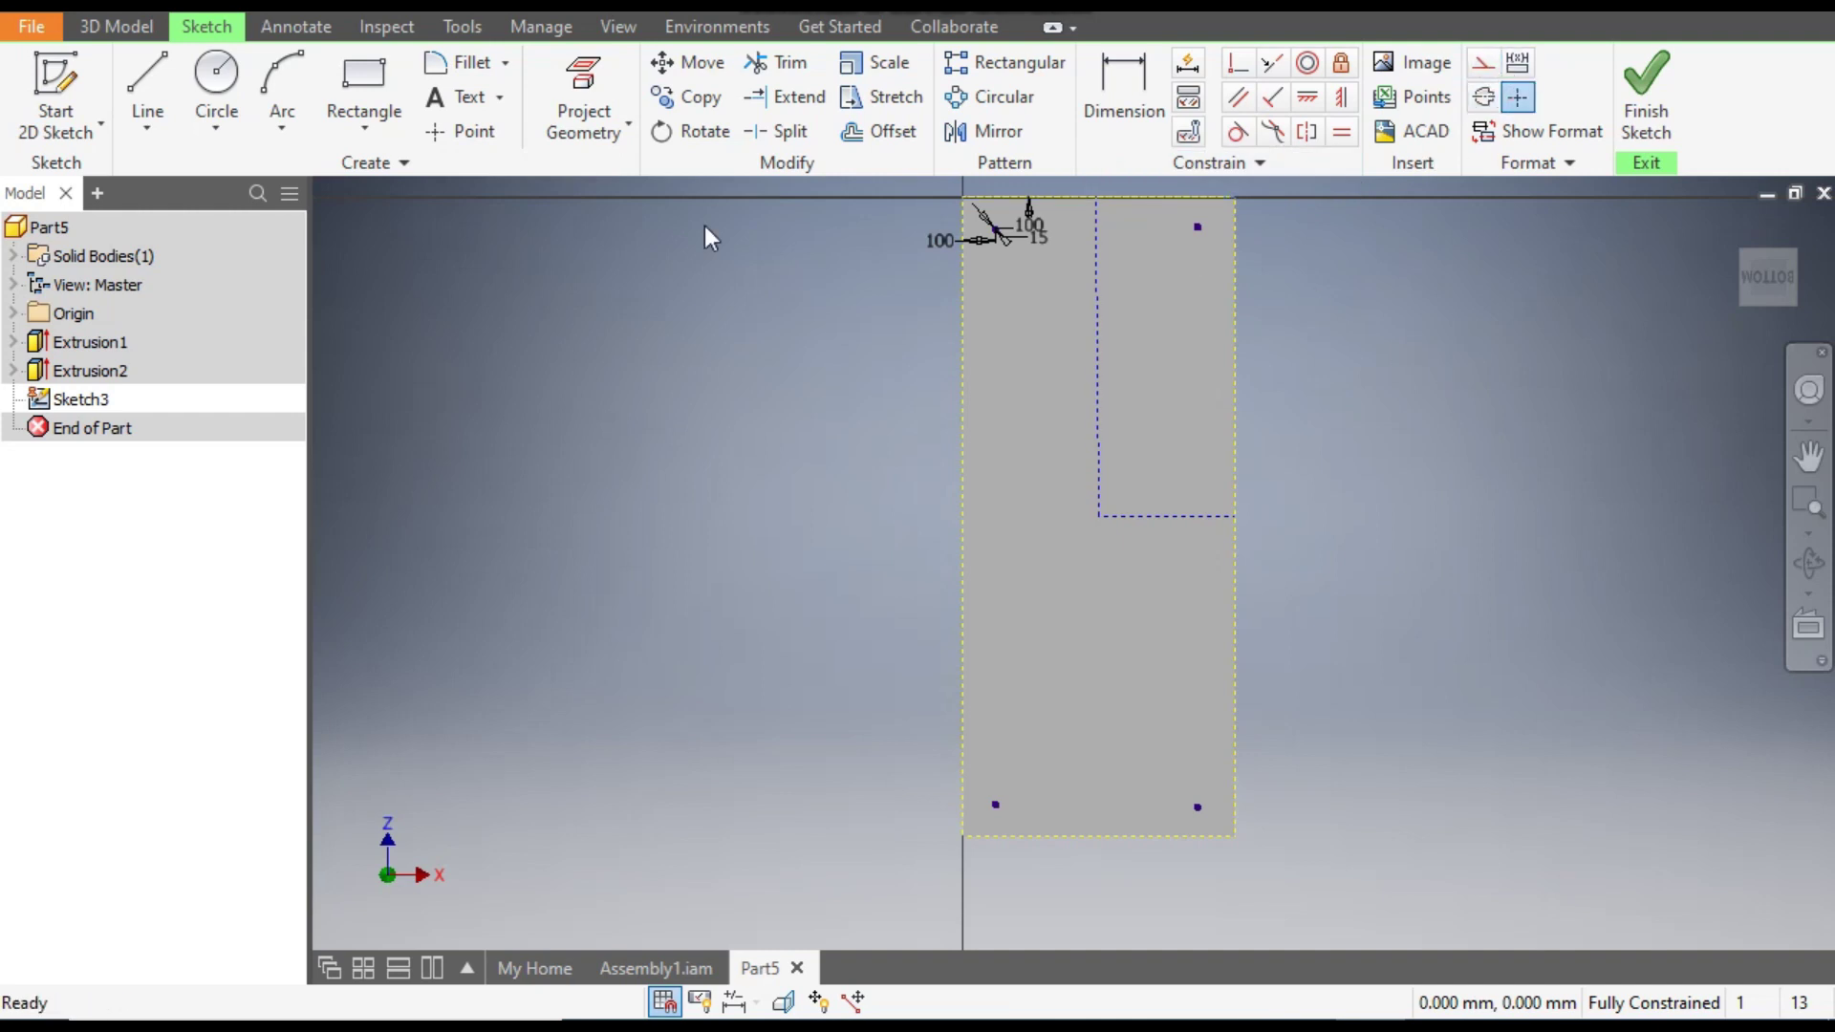
Extrude the four corner circles as a cut 30 mm deep into the underside of the frame.
left_click(116, 25)
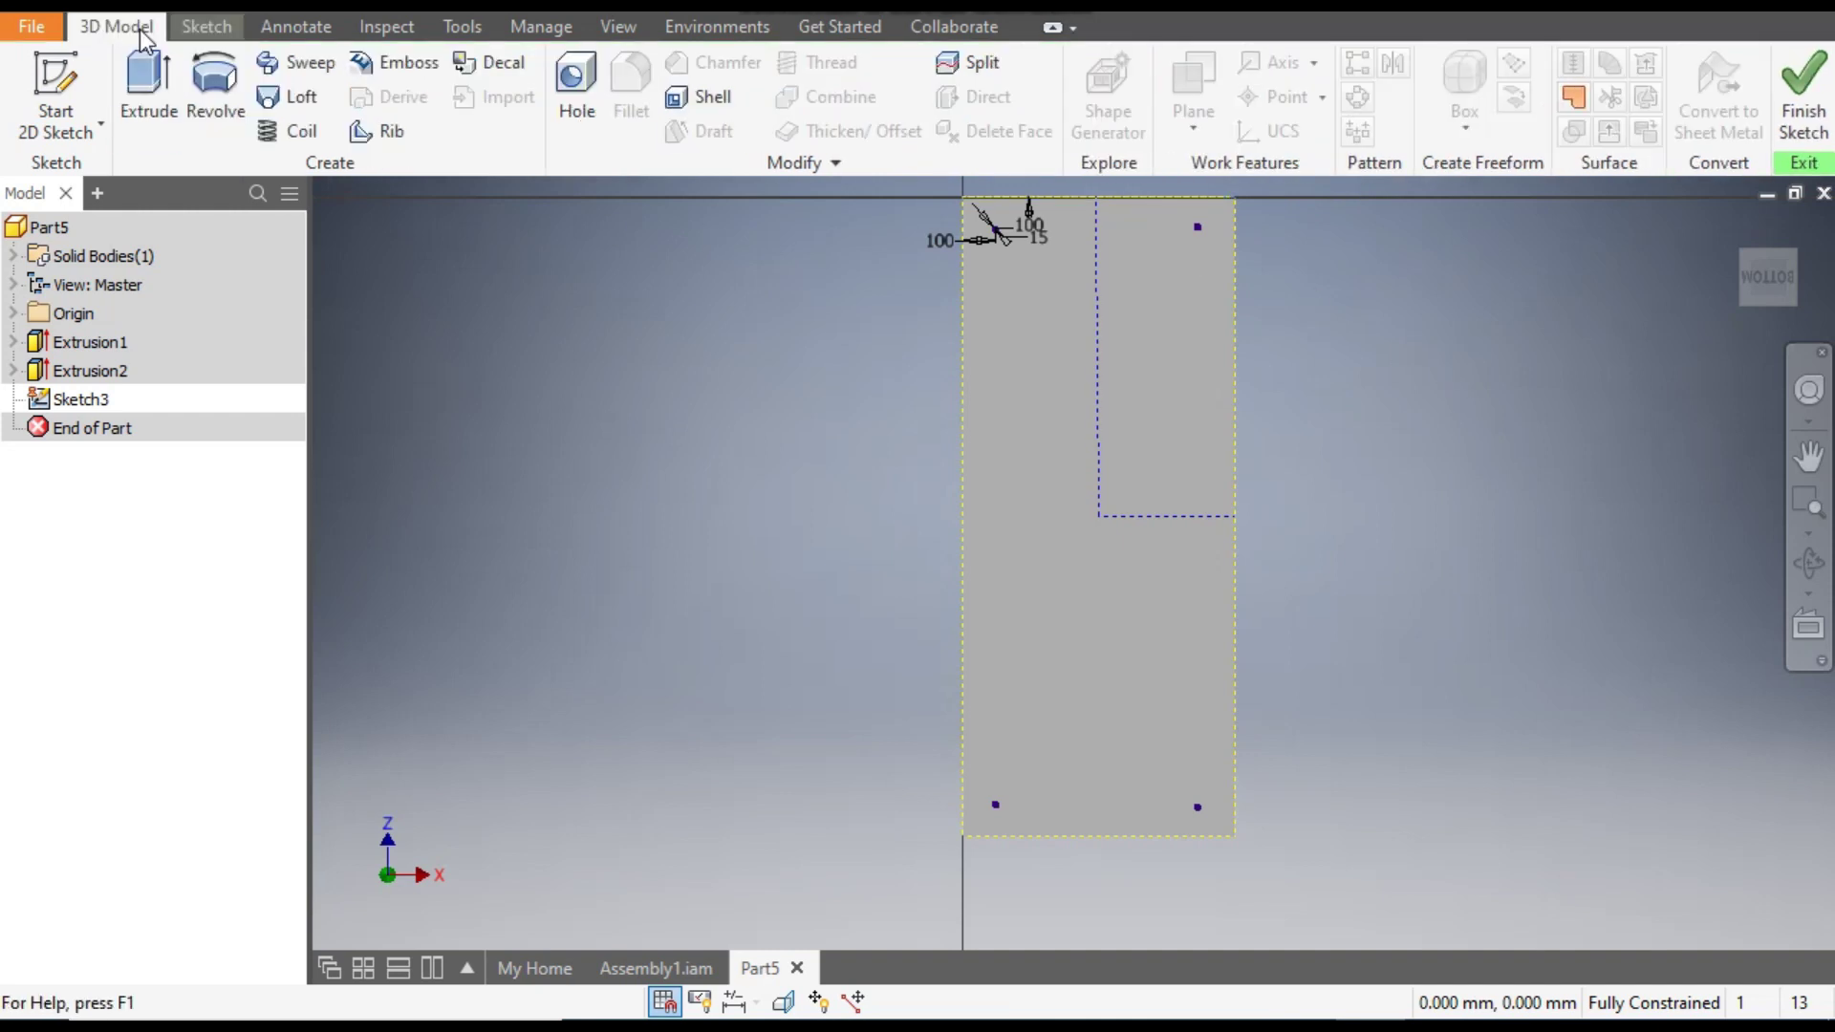
left_click(144, 86)
mouse_move(1385, 558)
left_mouse_down()
mouse_move(639, 887)
mouse_move(685, 903)
left_mouse_up()
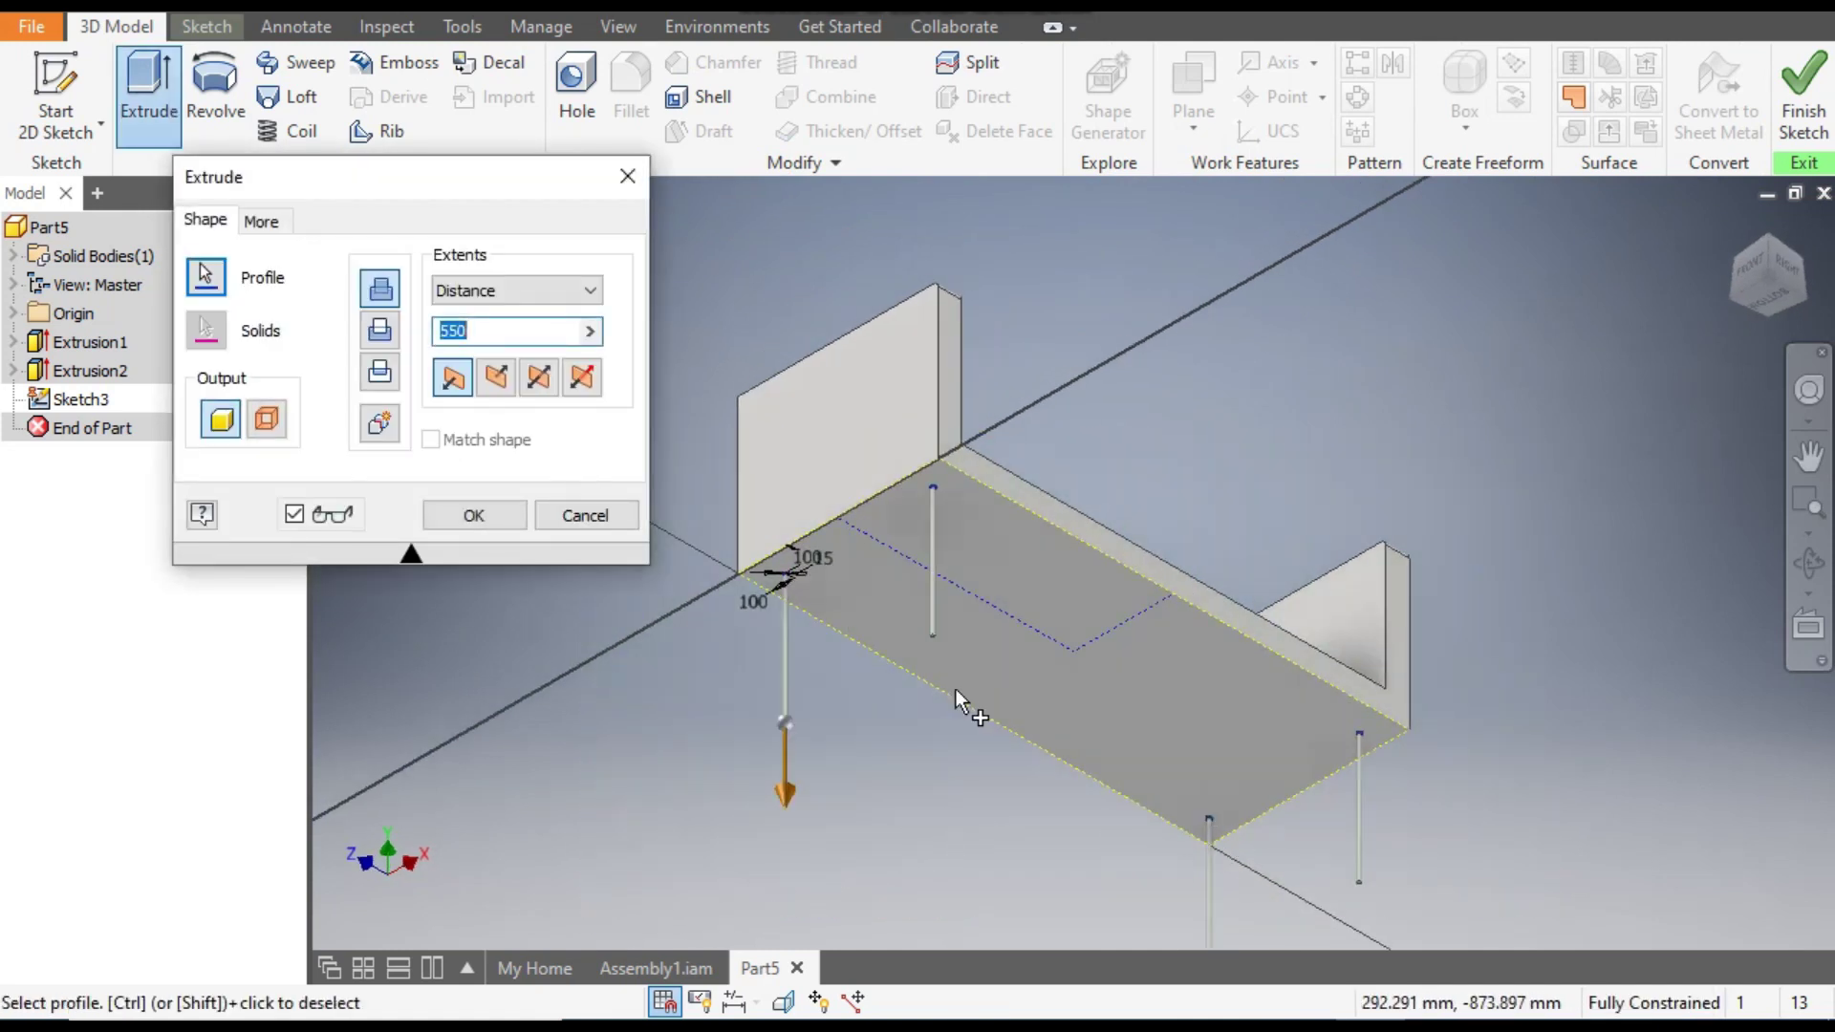
scroll(954, 525, "up", 3)
scroll(956, 529, "down", 2)
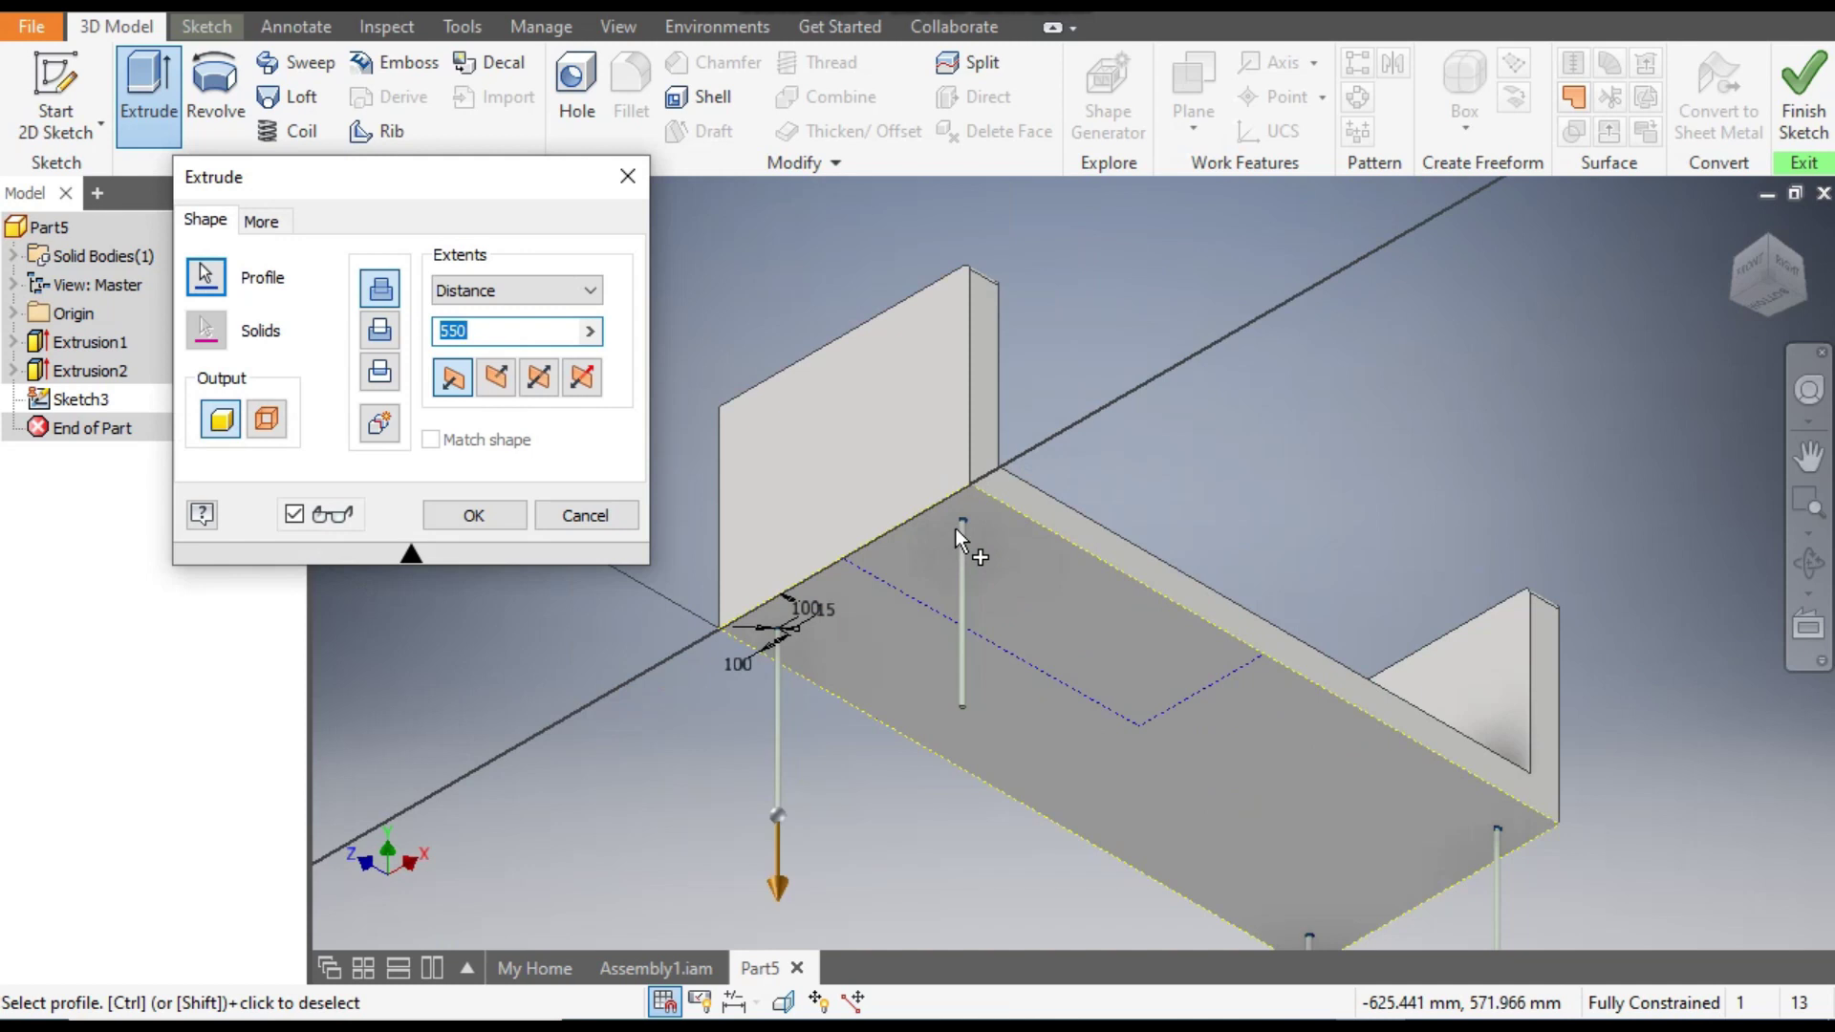
left_click(379, 333)
left_click_drag(469, 331, 421, 334)
type("30")
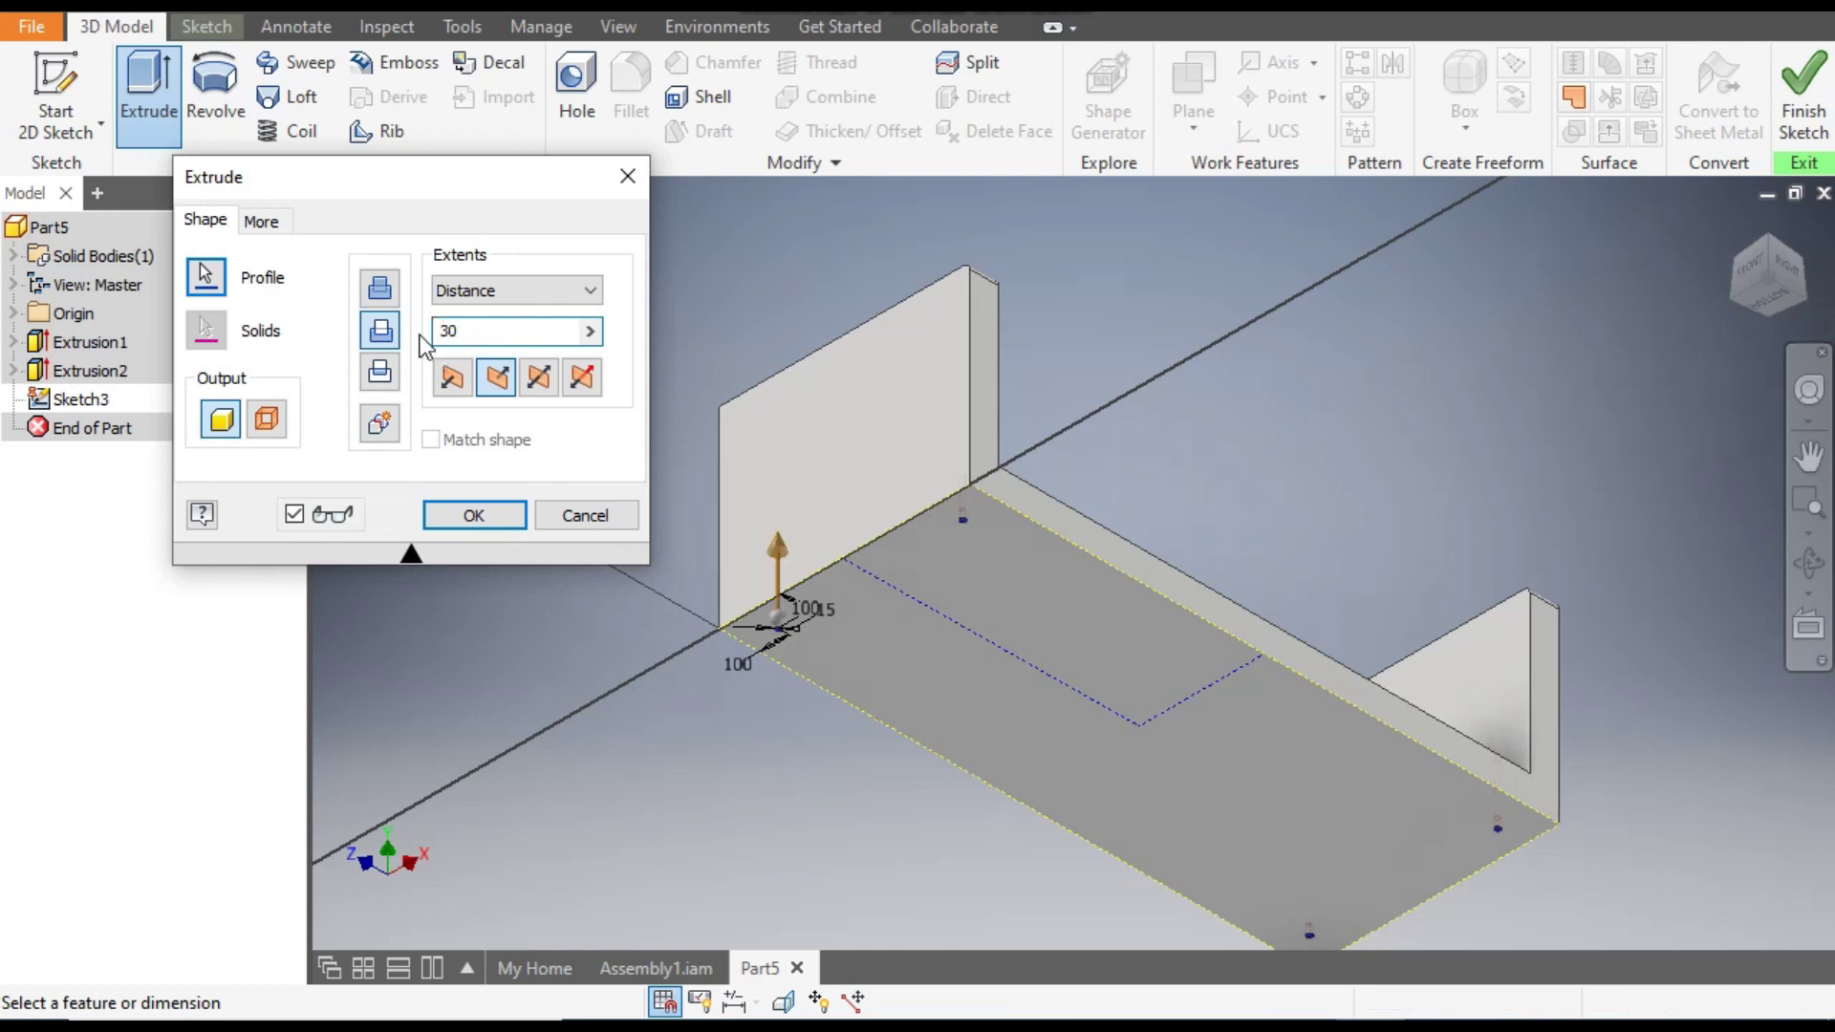
left_click(474, 521)
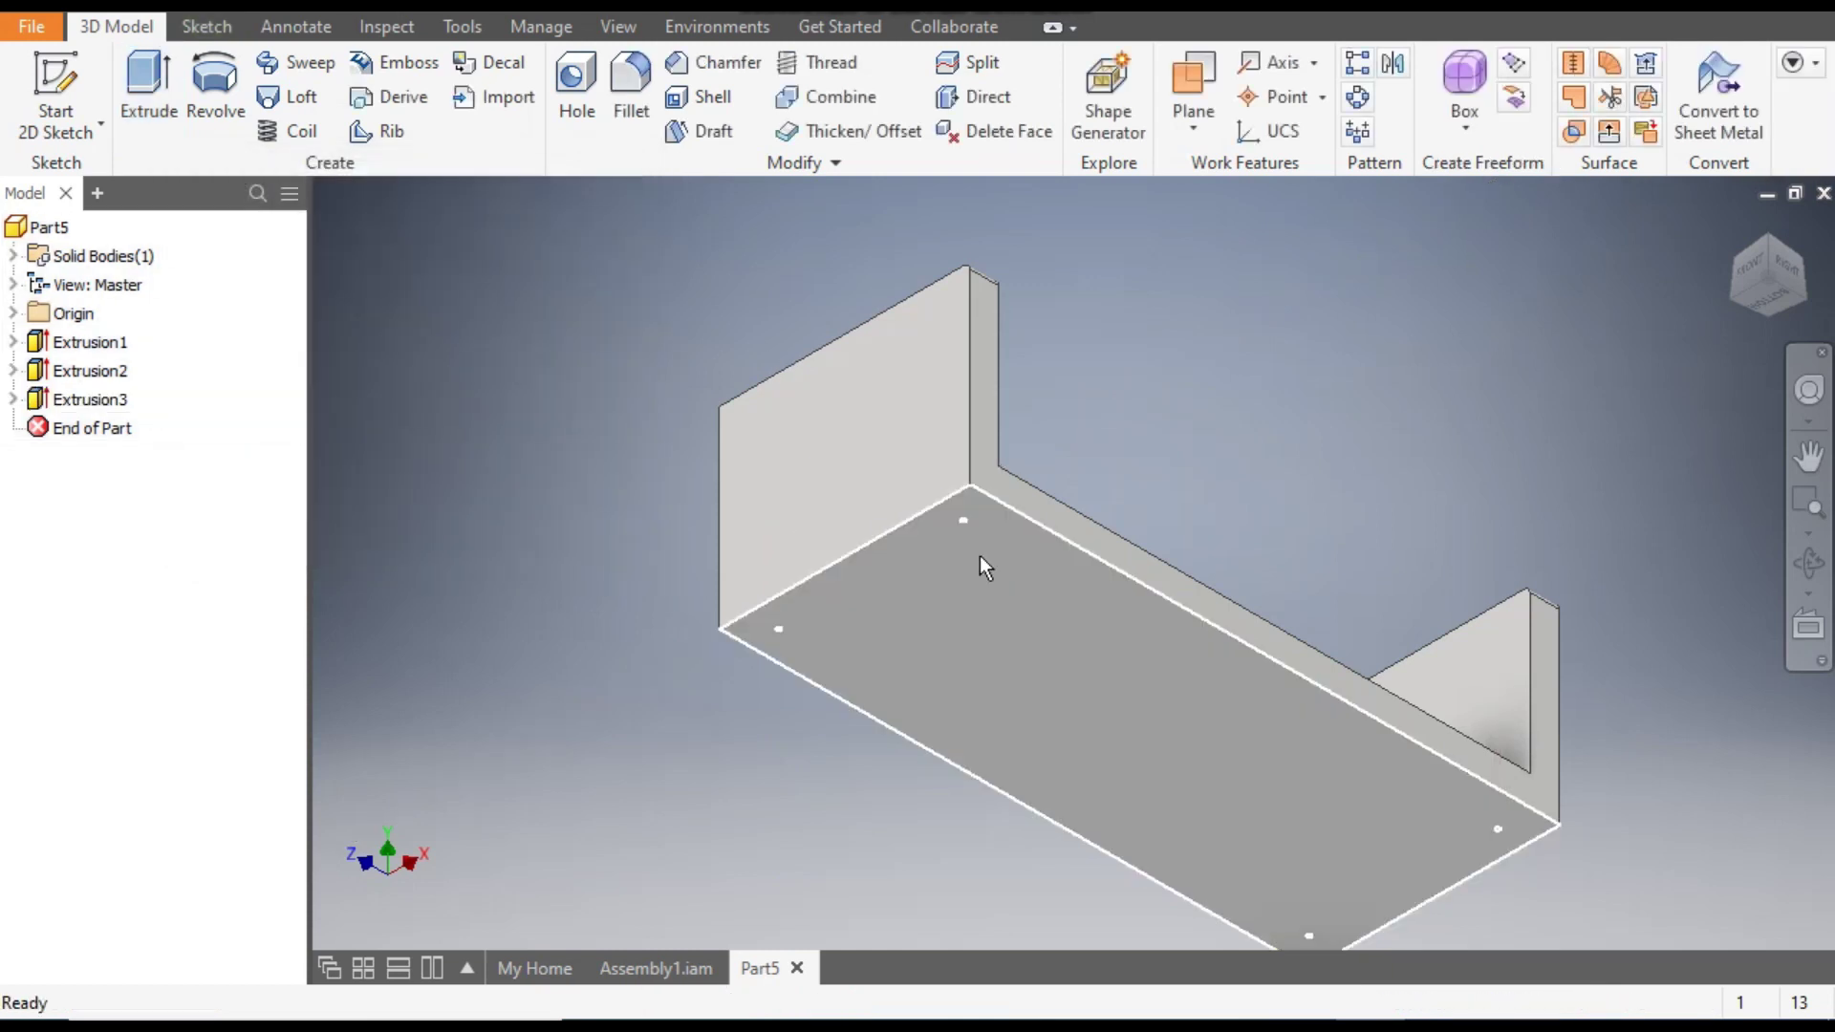
Check one of the underside holes up close, and set the appearance source to the Autodesk Appearance Library.
scroll(971, 535, "up", 5)
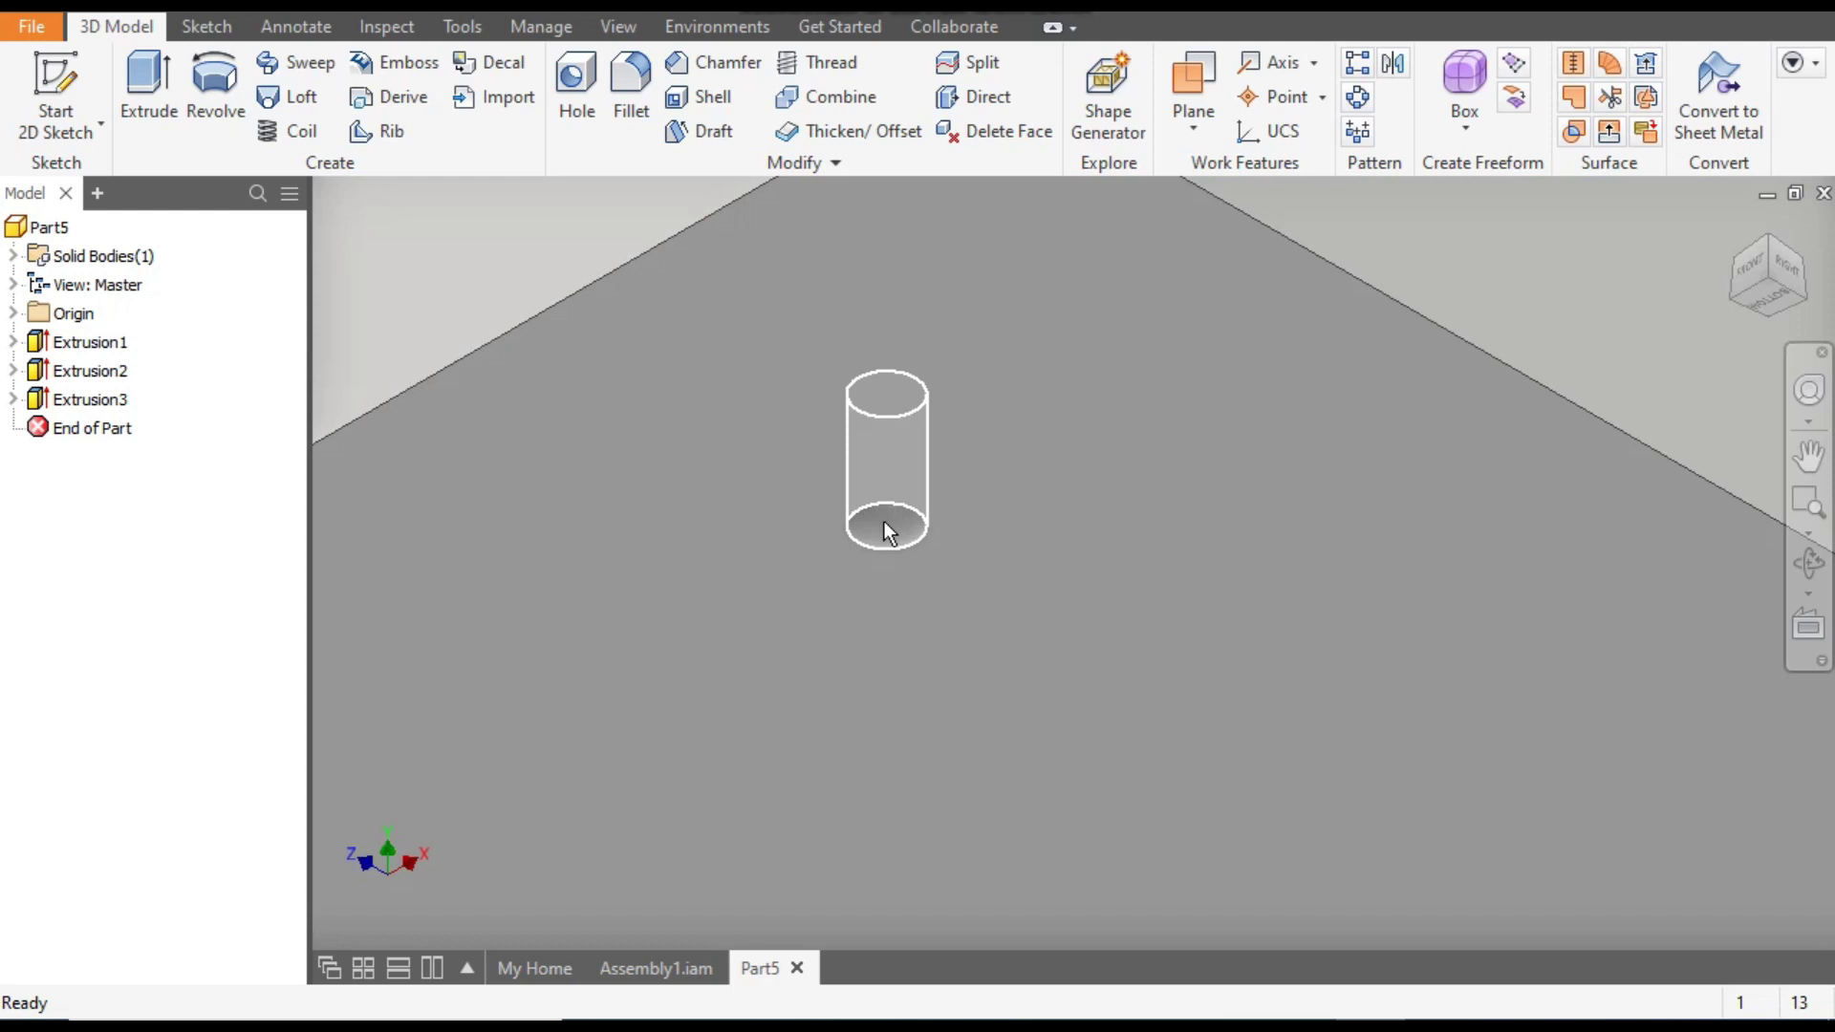
scroll(885, 449, "down", 5)
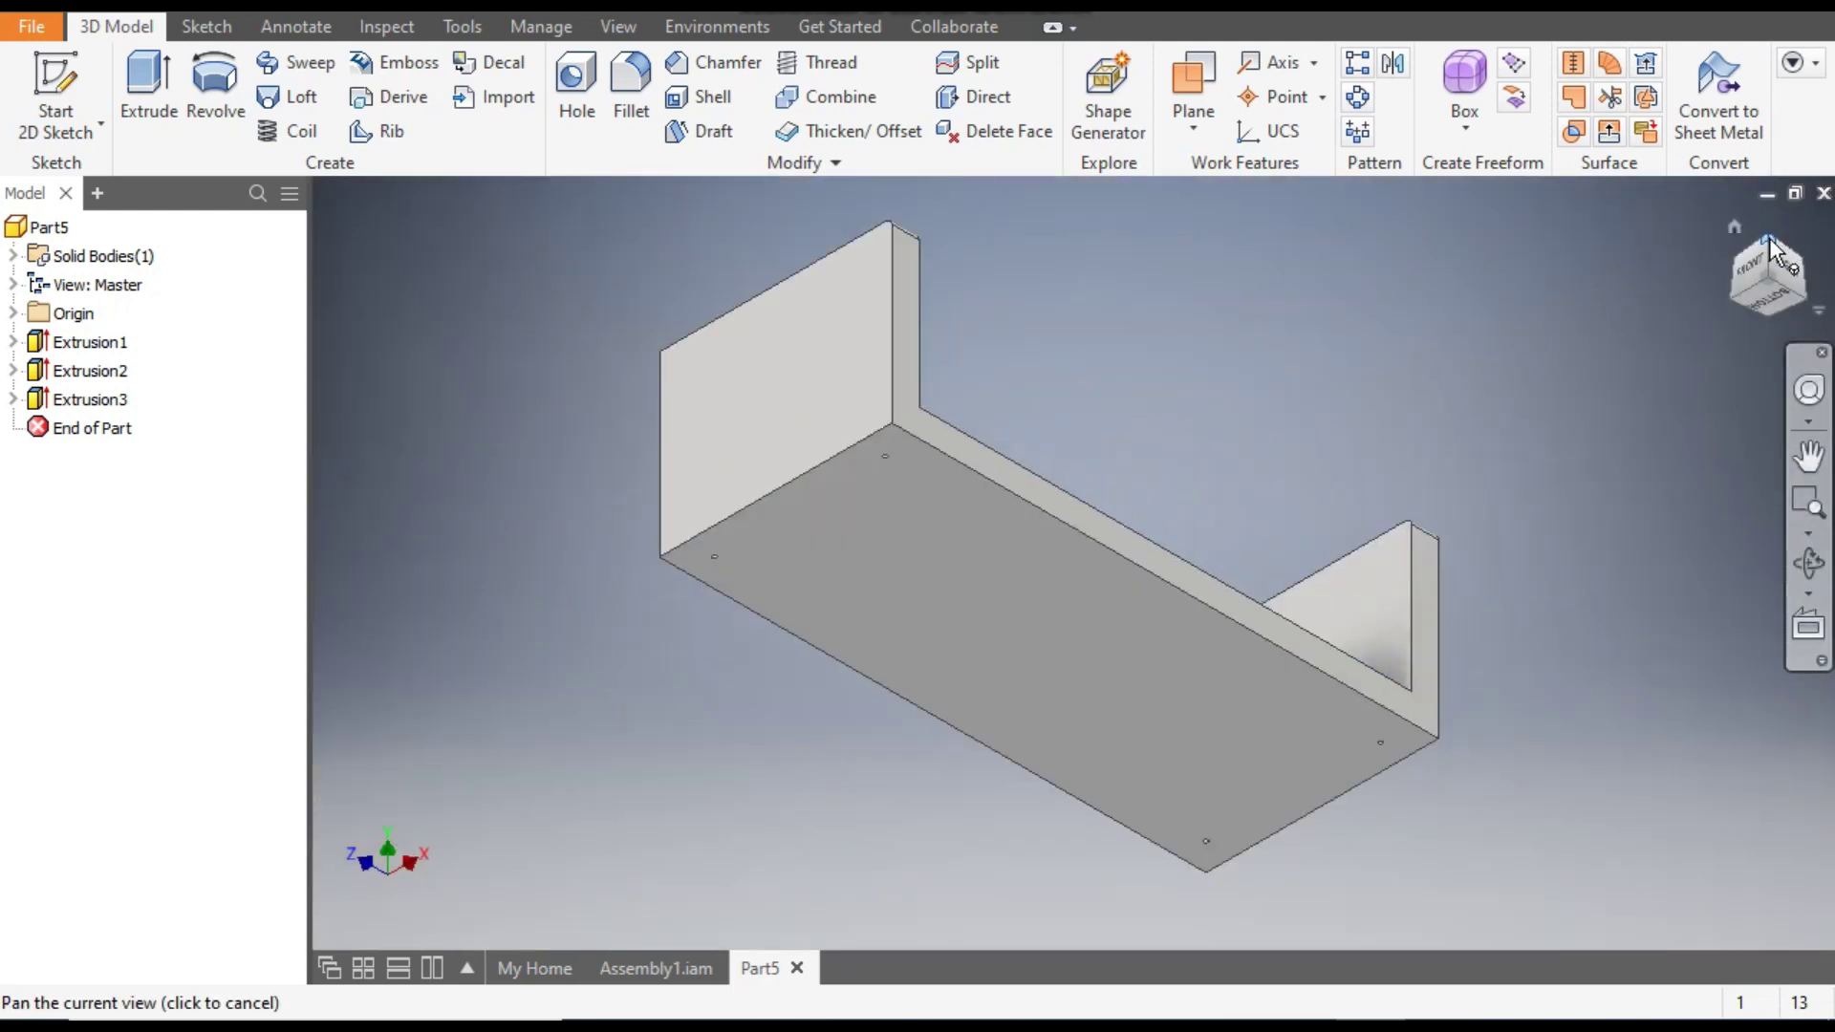
left_click(1770, 237)
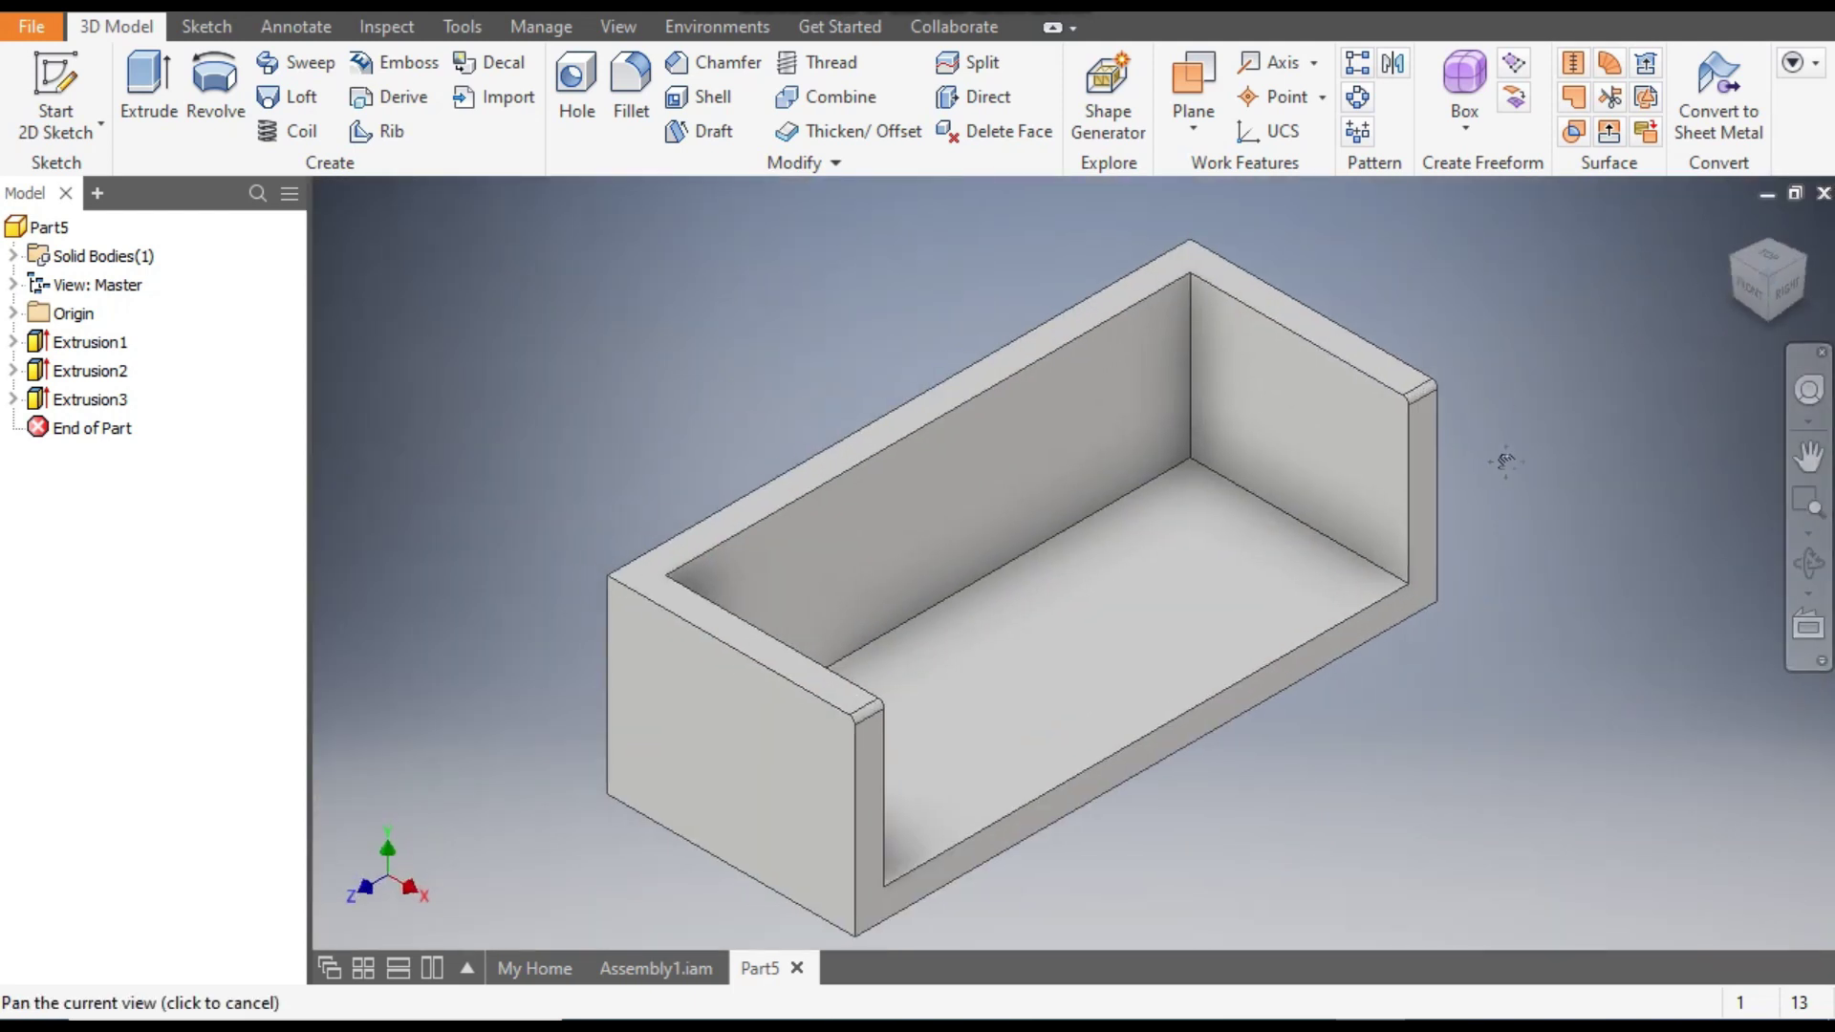
left_click(736, 14)
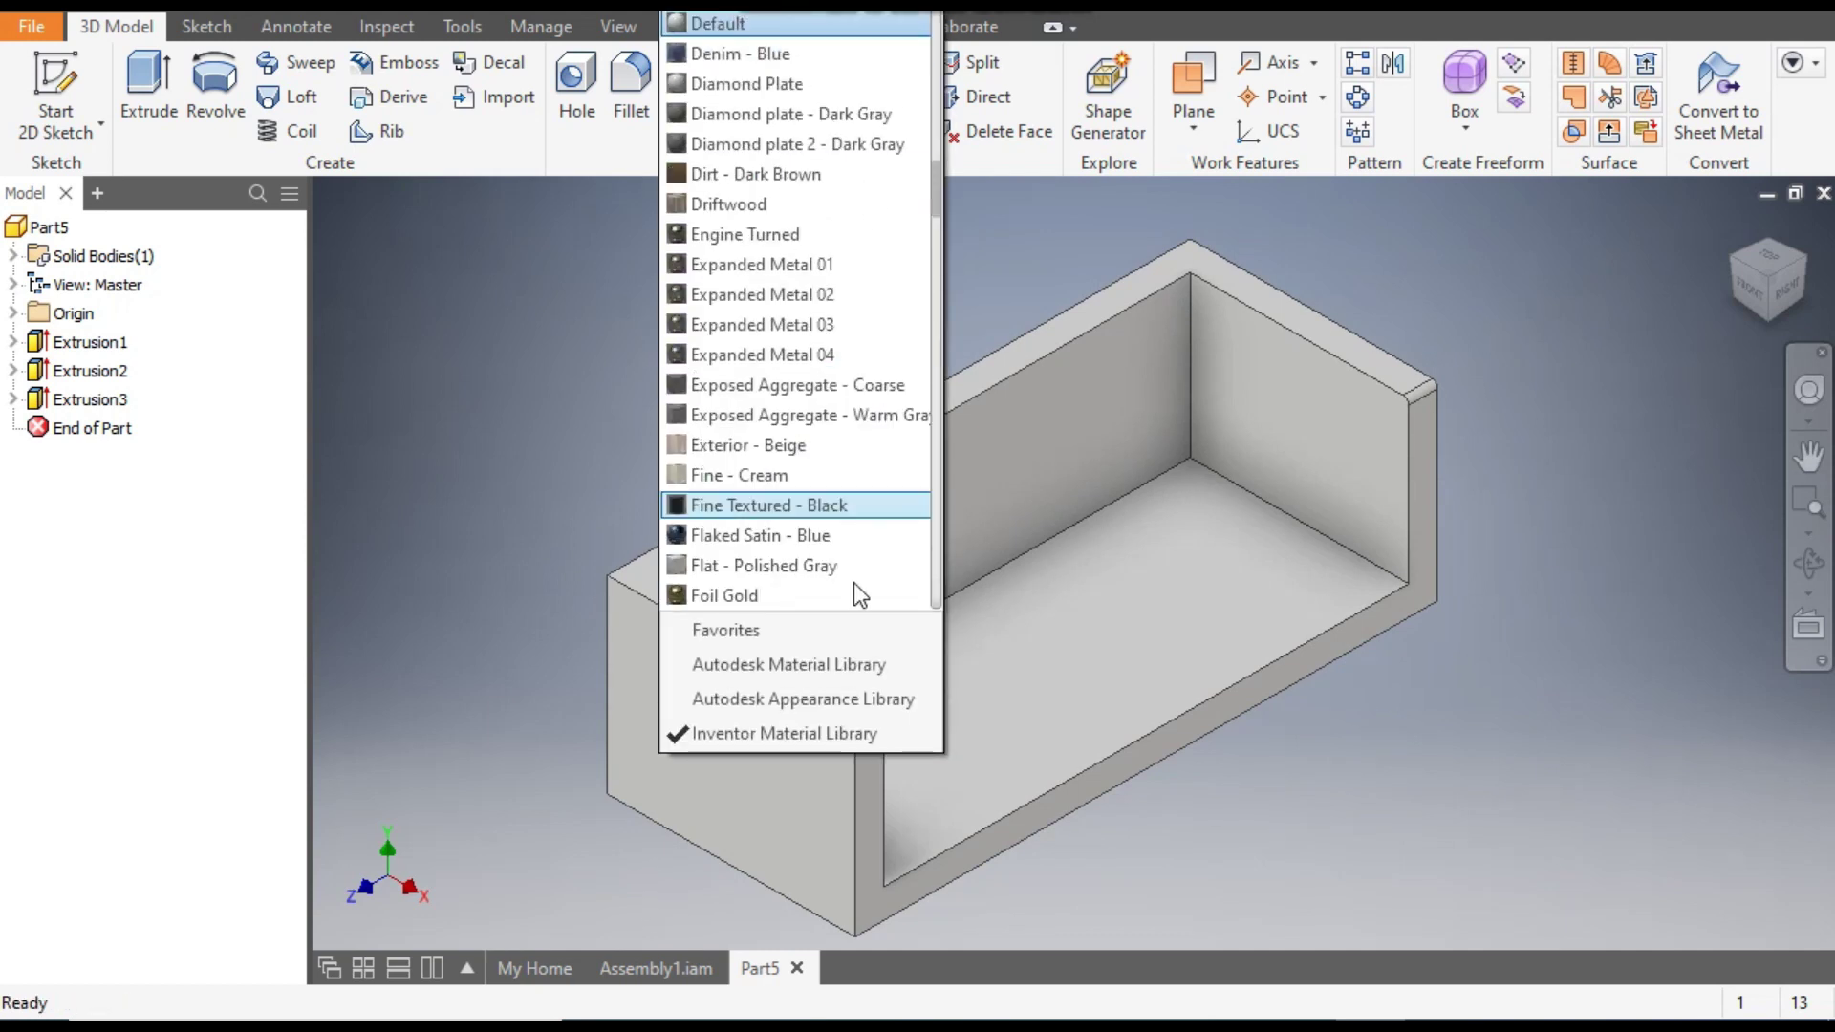
scroll(822, 536, "down", 1)
left_click(778, 699)
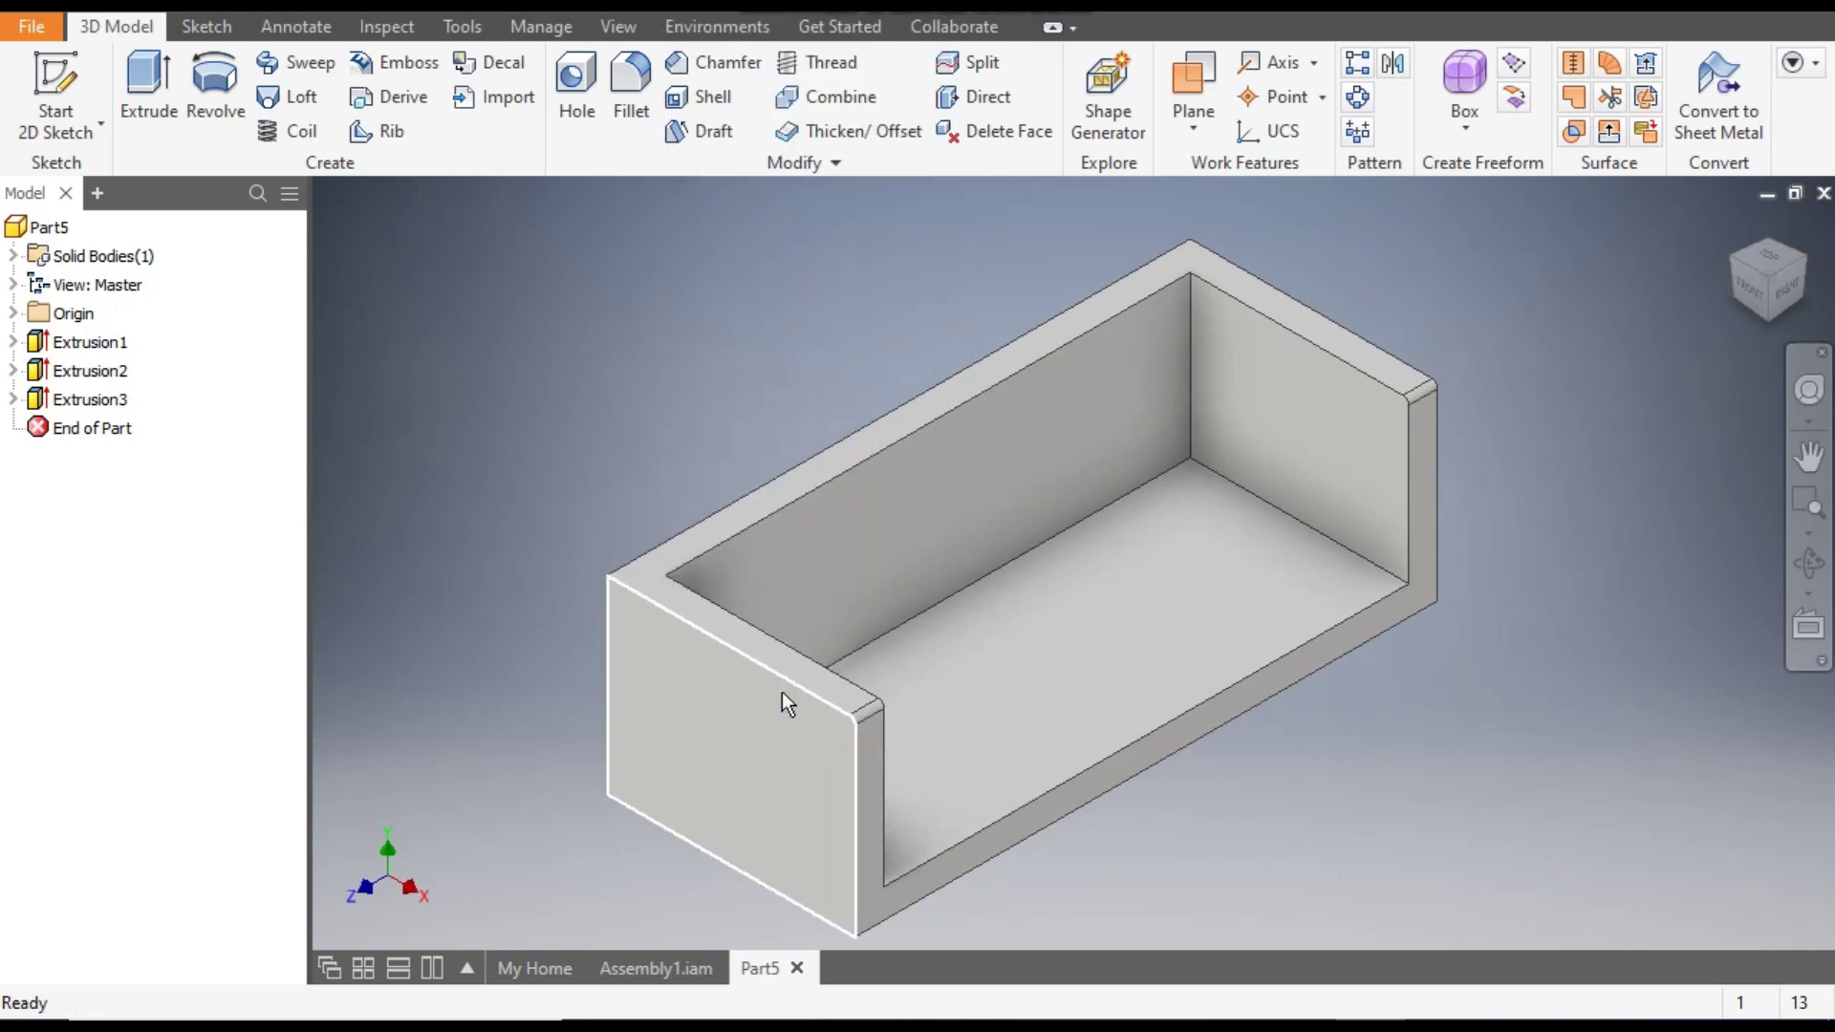
Apply the Hardwood - Planks appearance to the whole sofa frame.
left_click(732, 10)
key("h")
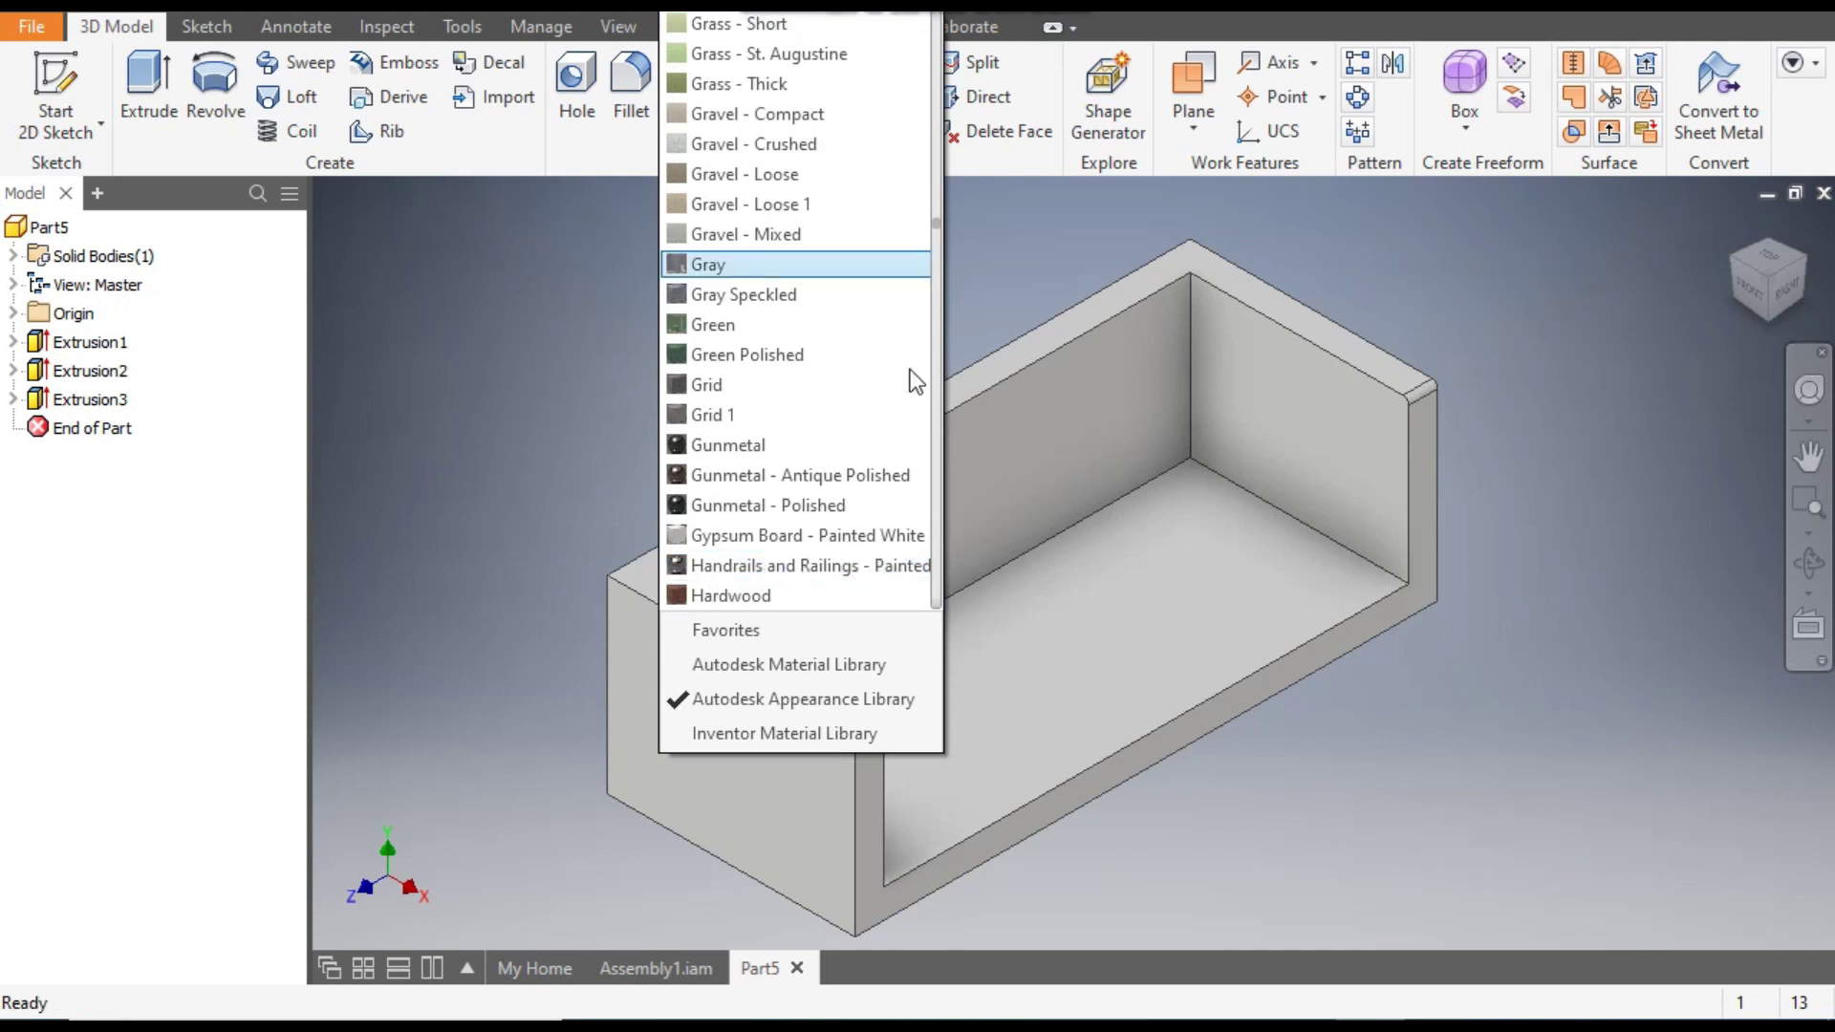
scroll(789, 551, "down", 1)
scroll(789, 552, "down", 1)
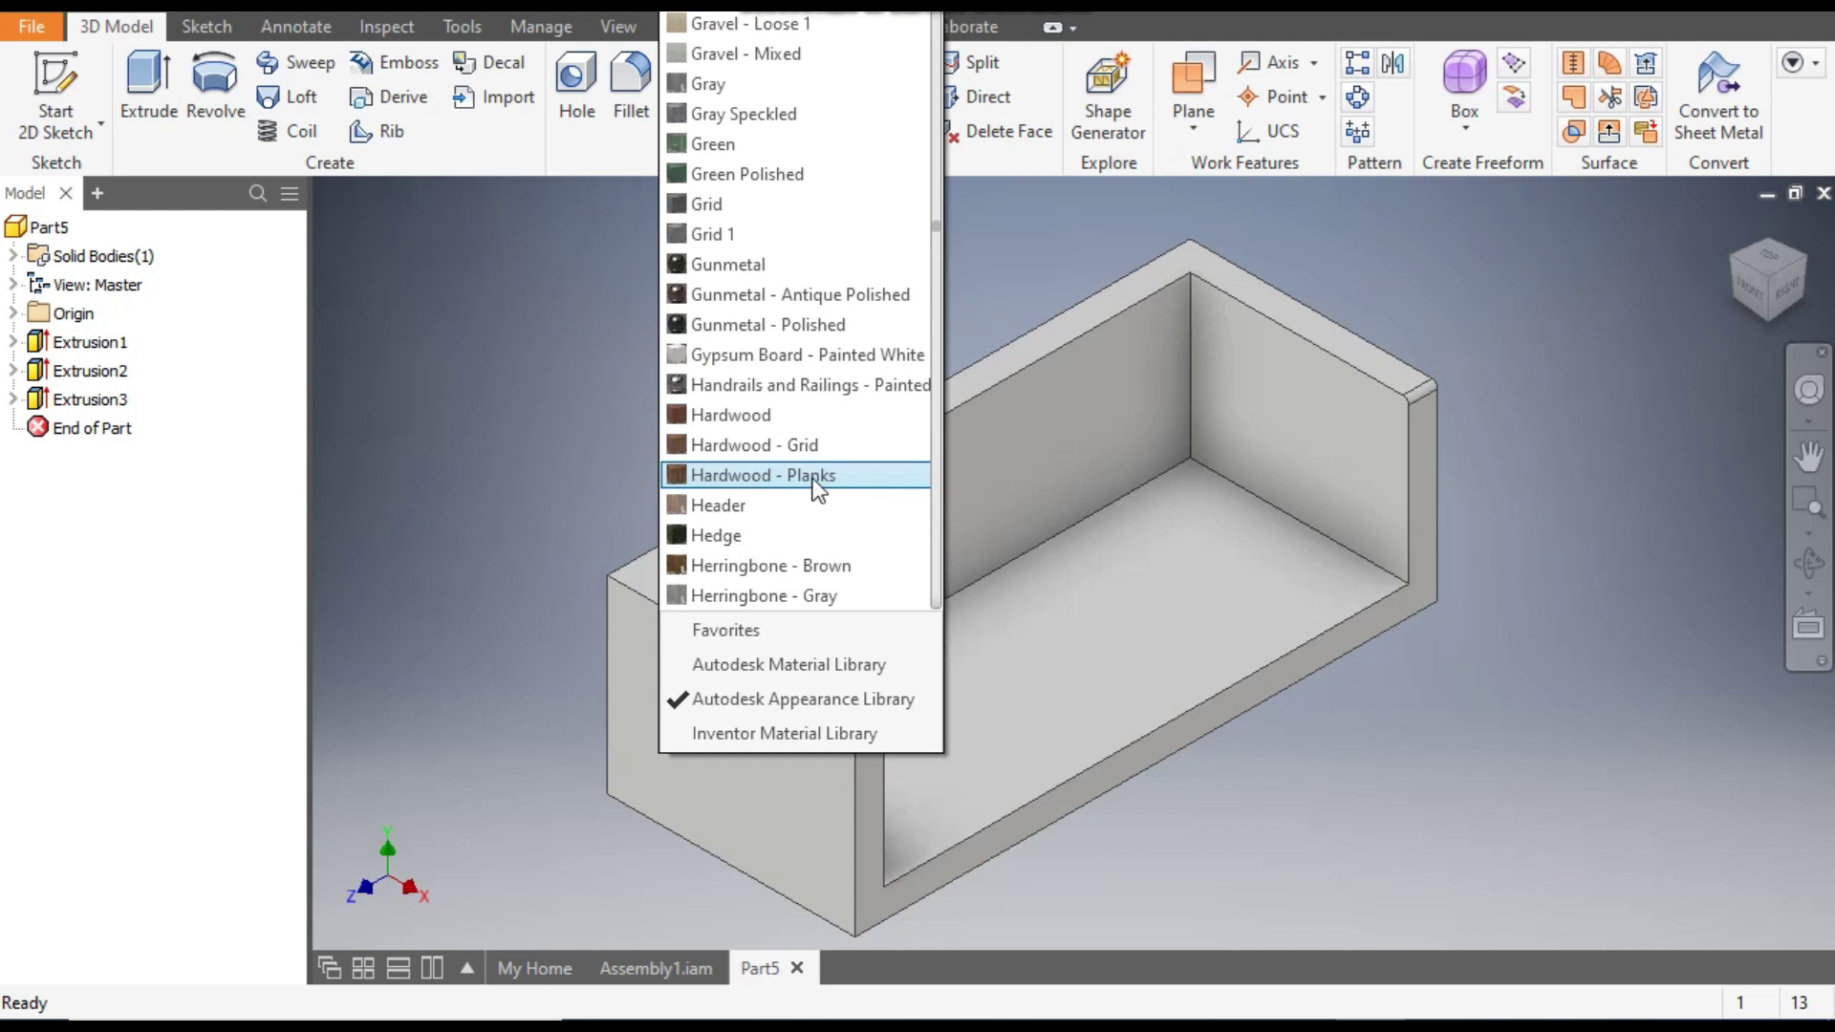
left_click(817, 487)
Turn on shadows and reflections for the model display.
middle_click_drag(645, 371, 688, 342)
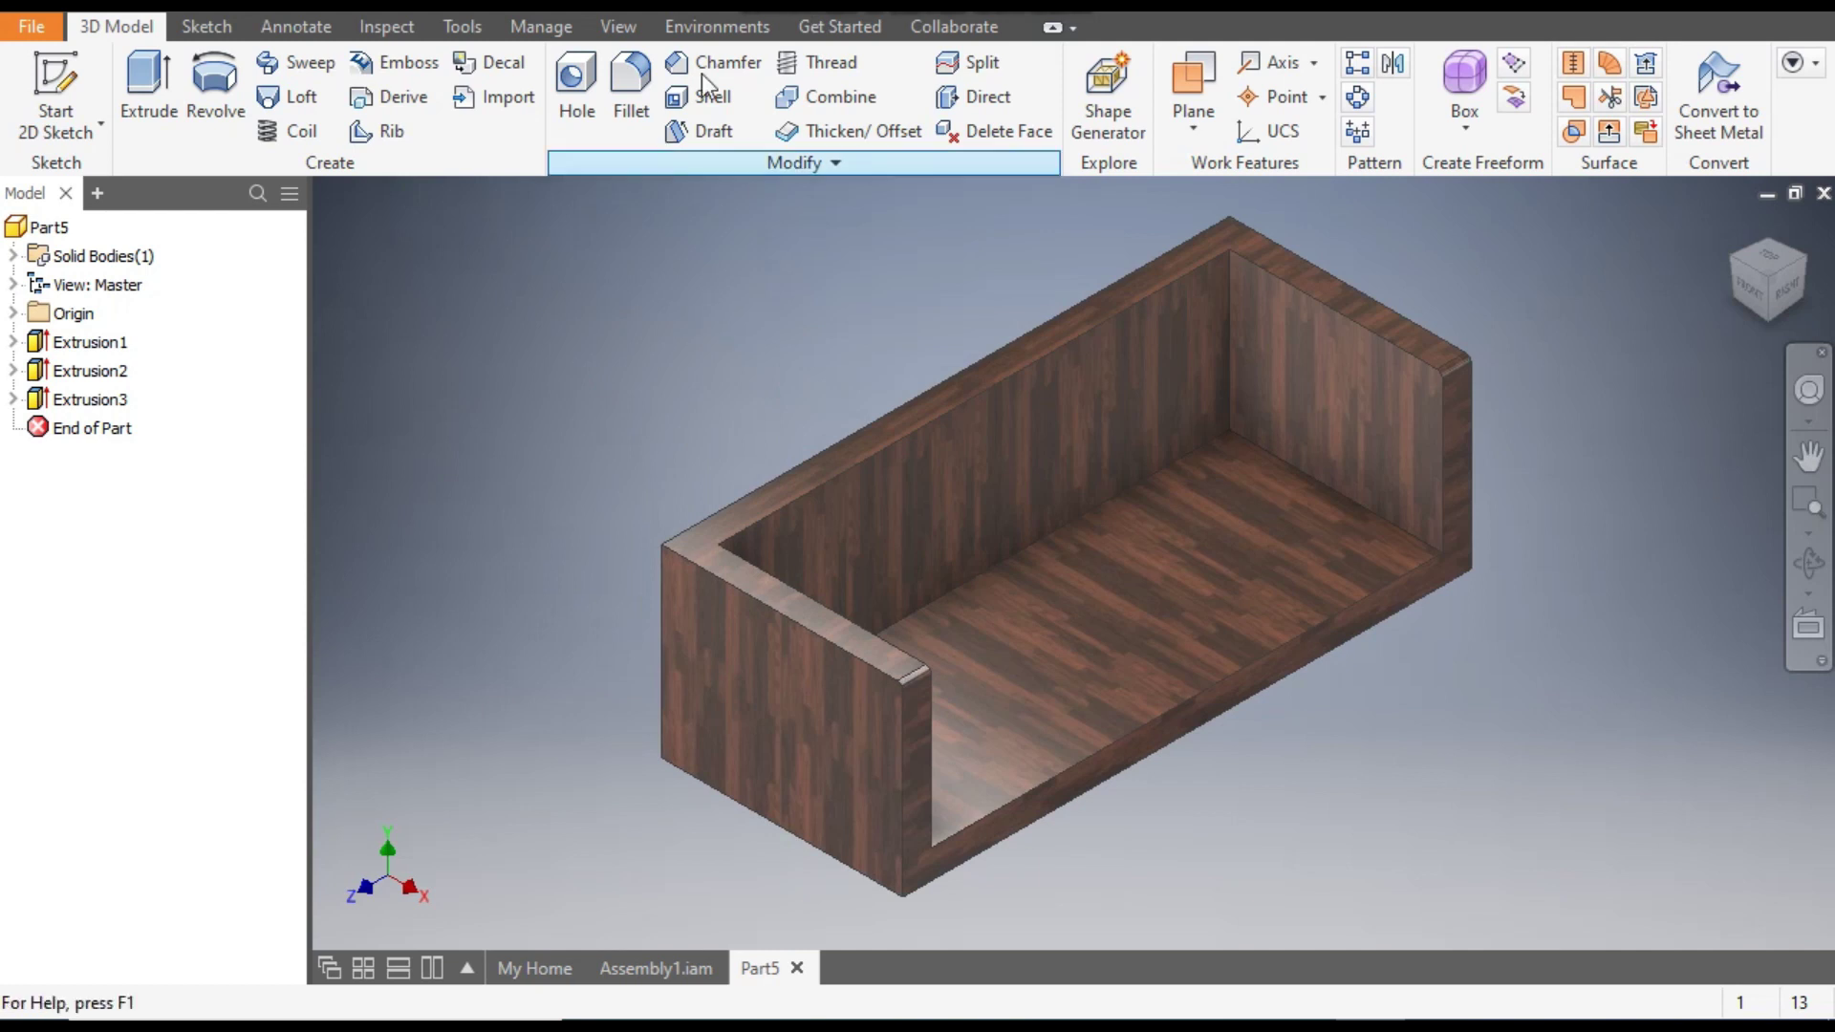
left_click(621, 29)
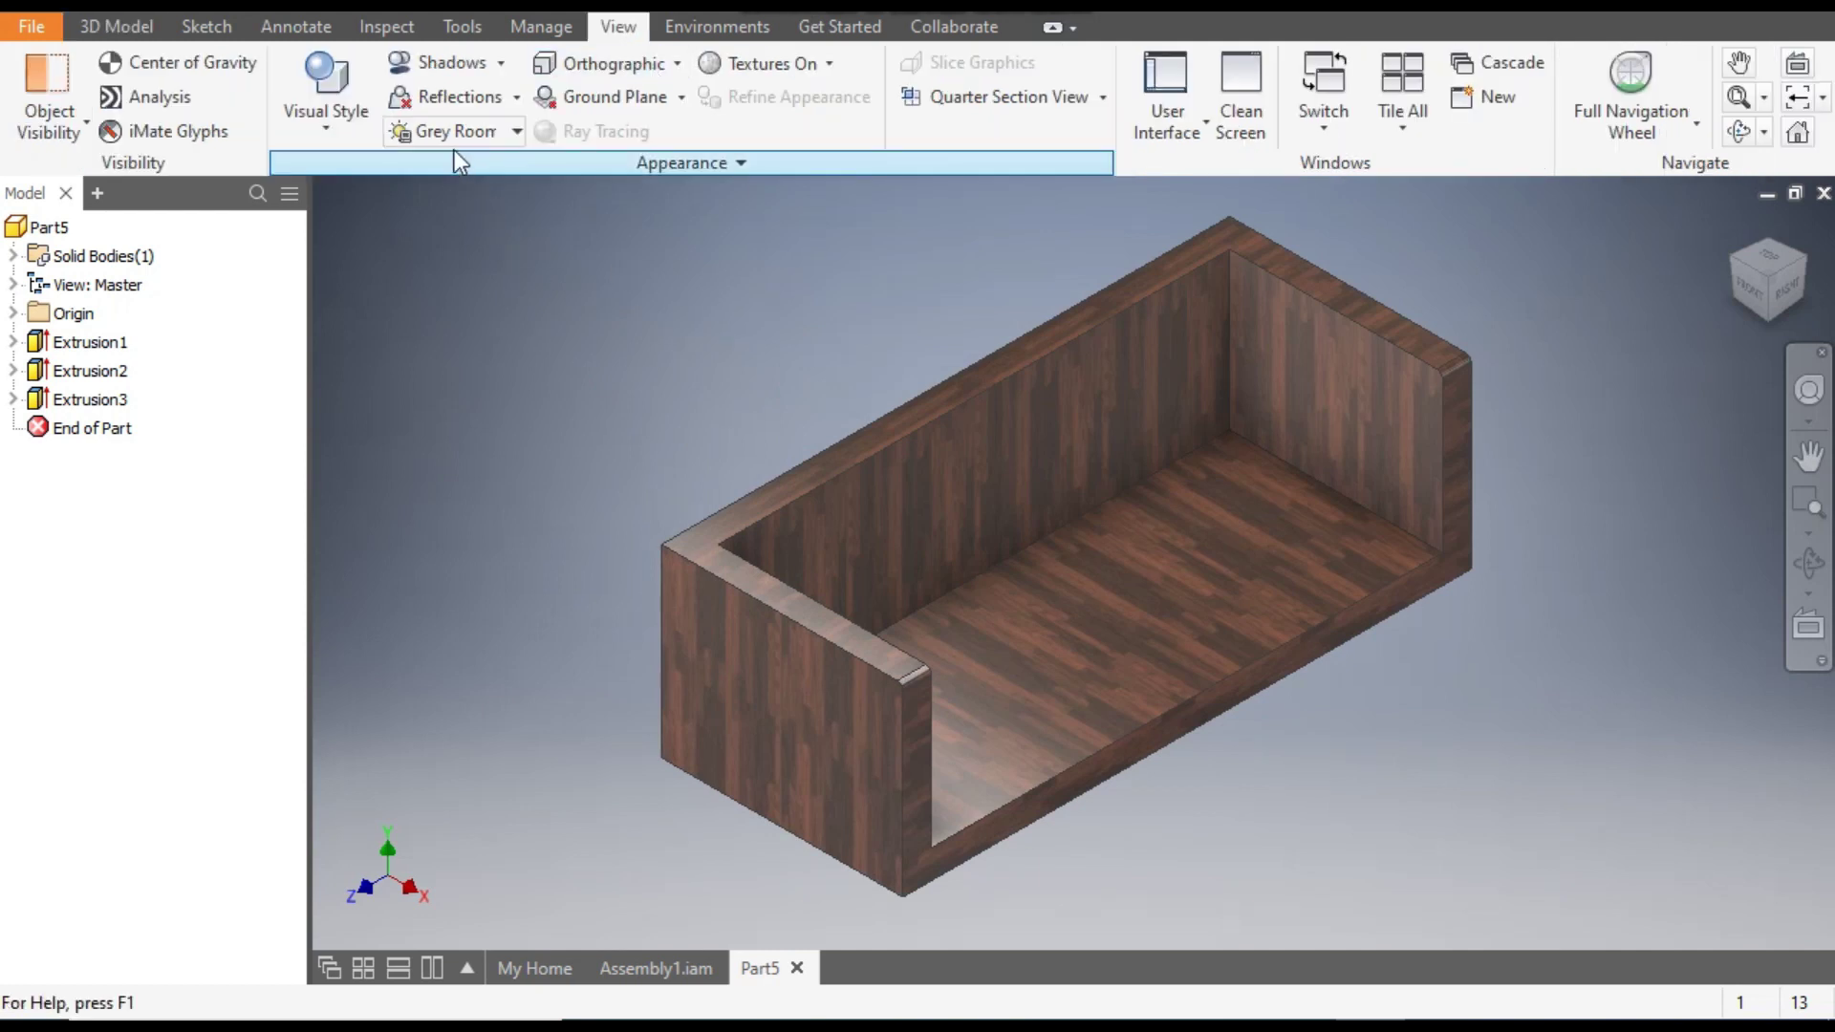
left_click(449, 69)
left_click(449, 99)
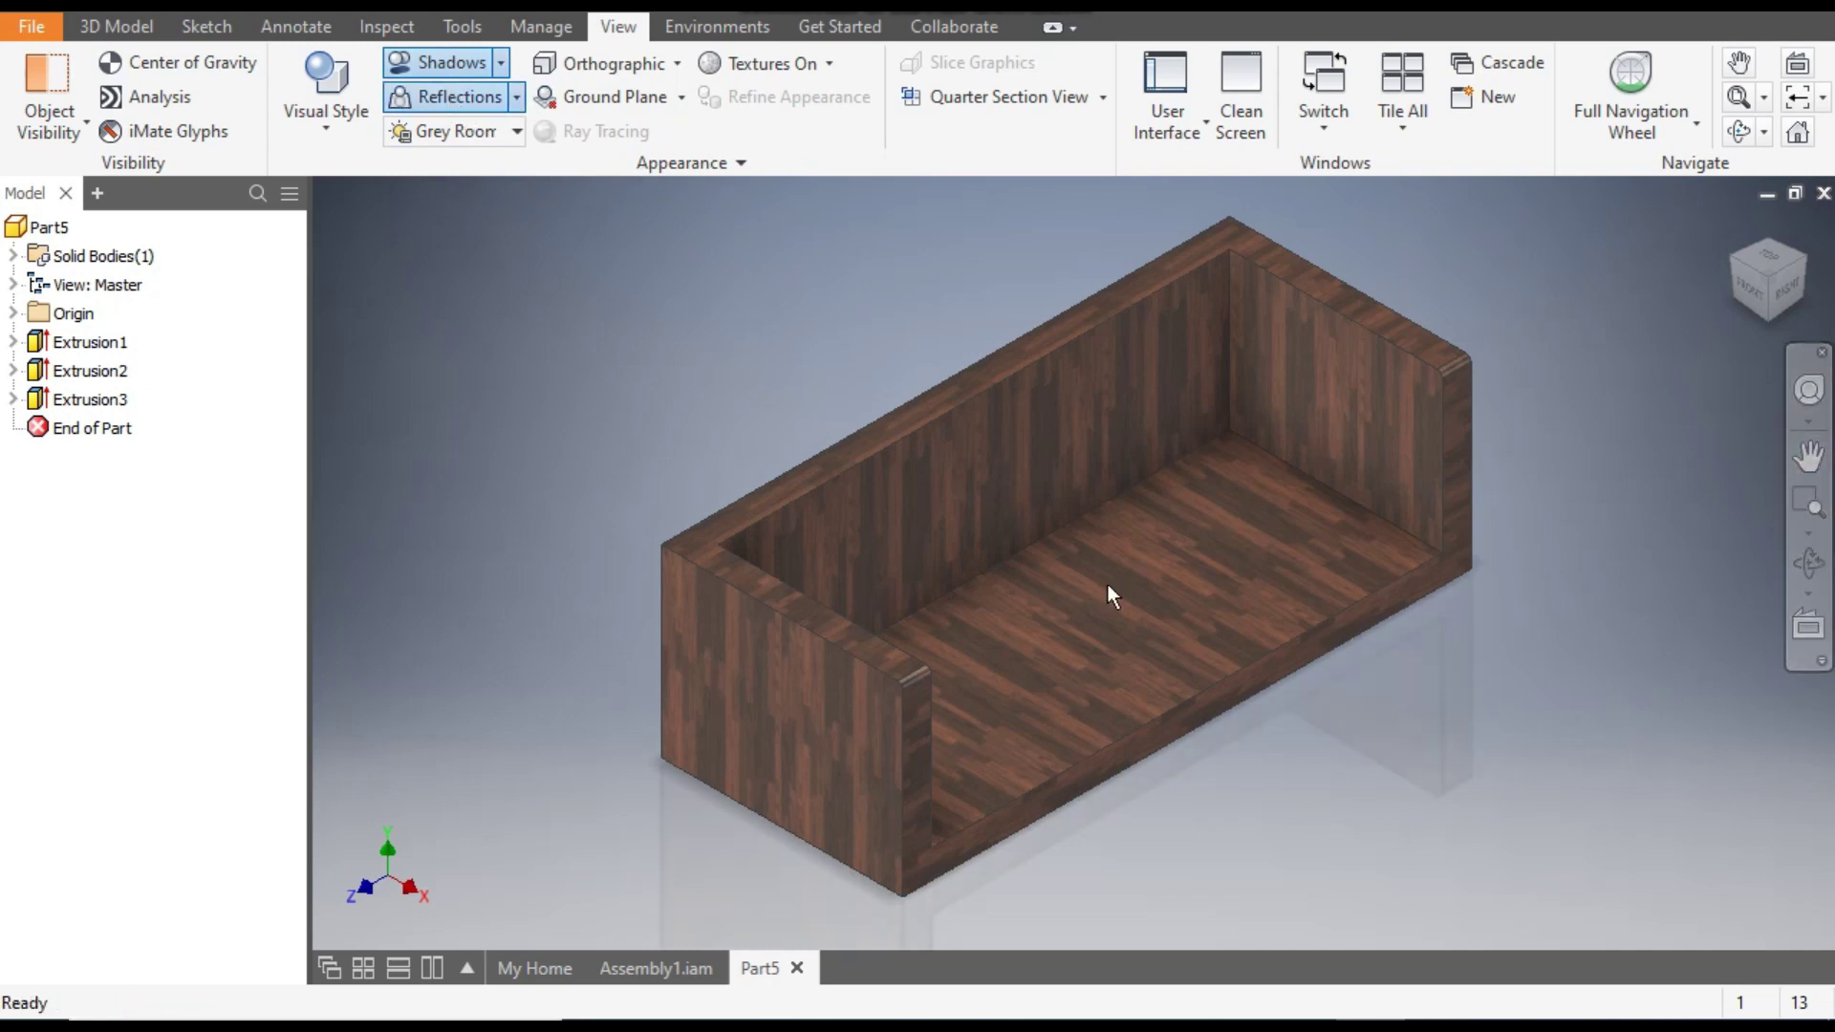
Start saving the part, and create and open a new folder named assy inside the SOFA folder.
left_click(228, 16)
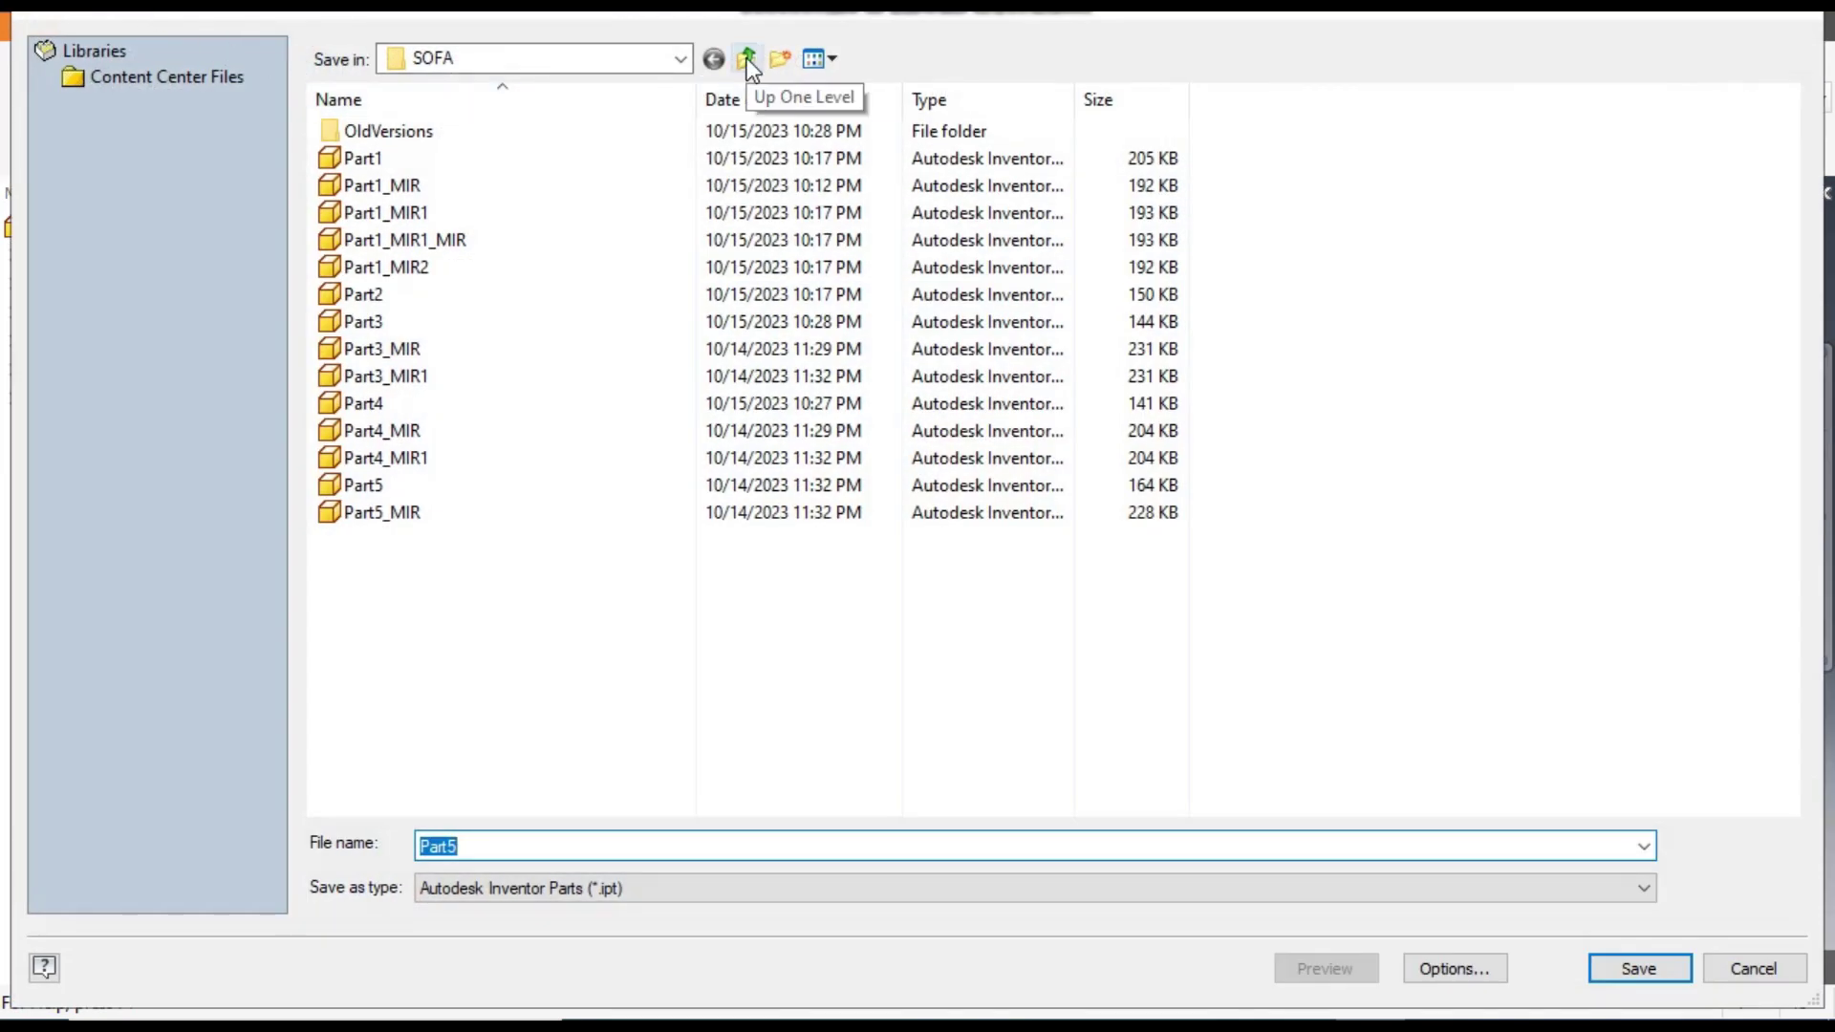
left_click(779, 60)
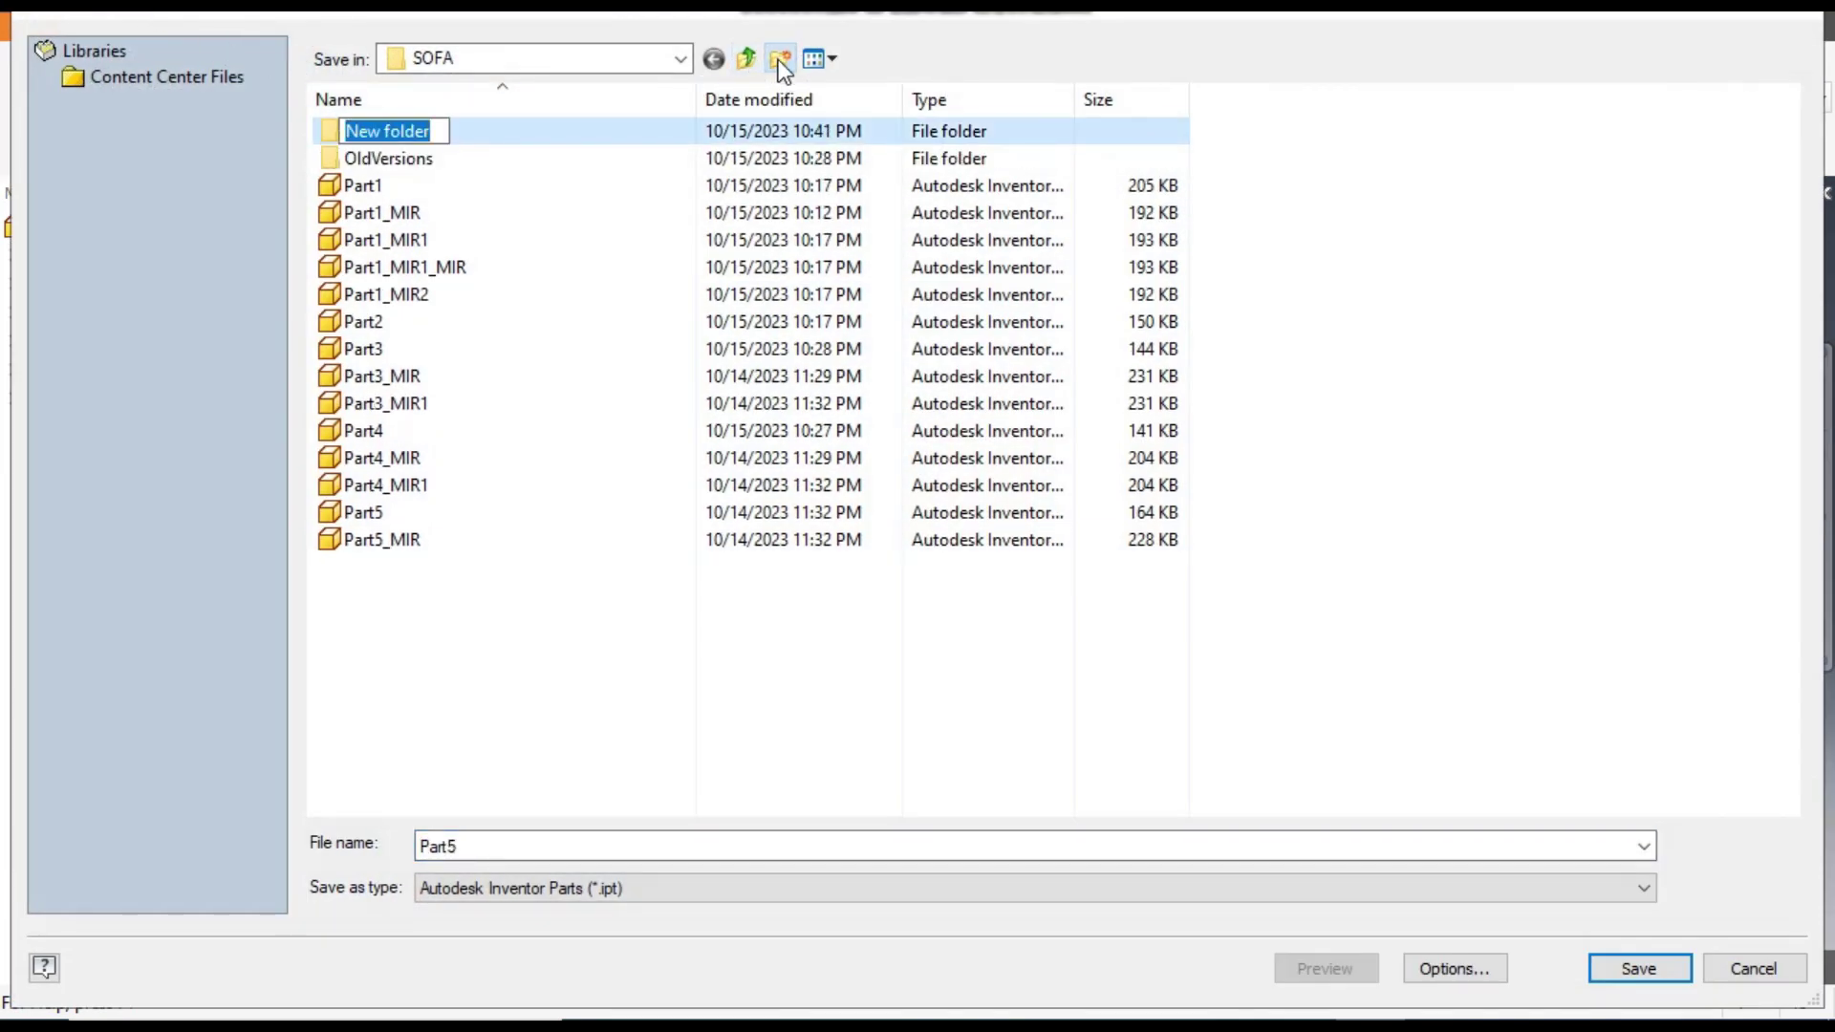
type("assy")
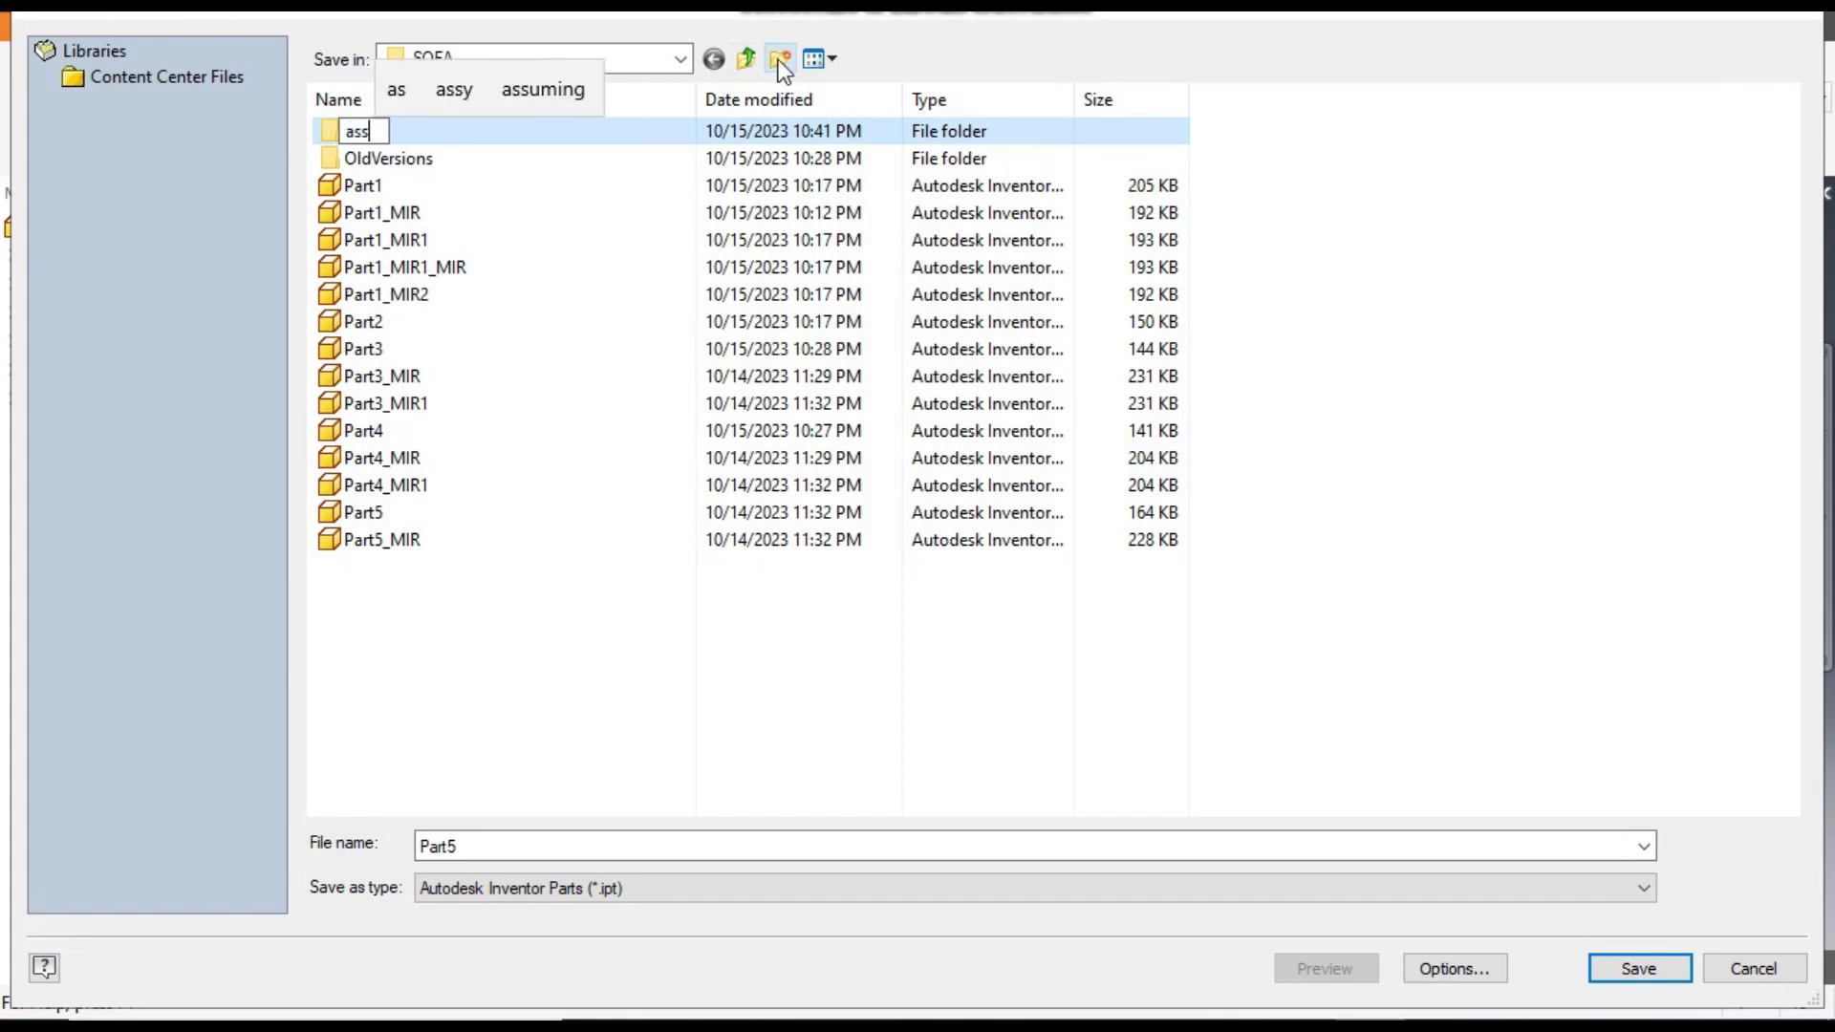
key("Return")
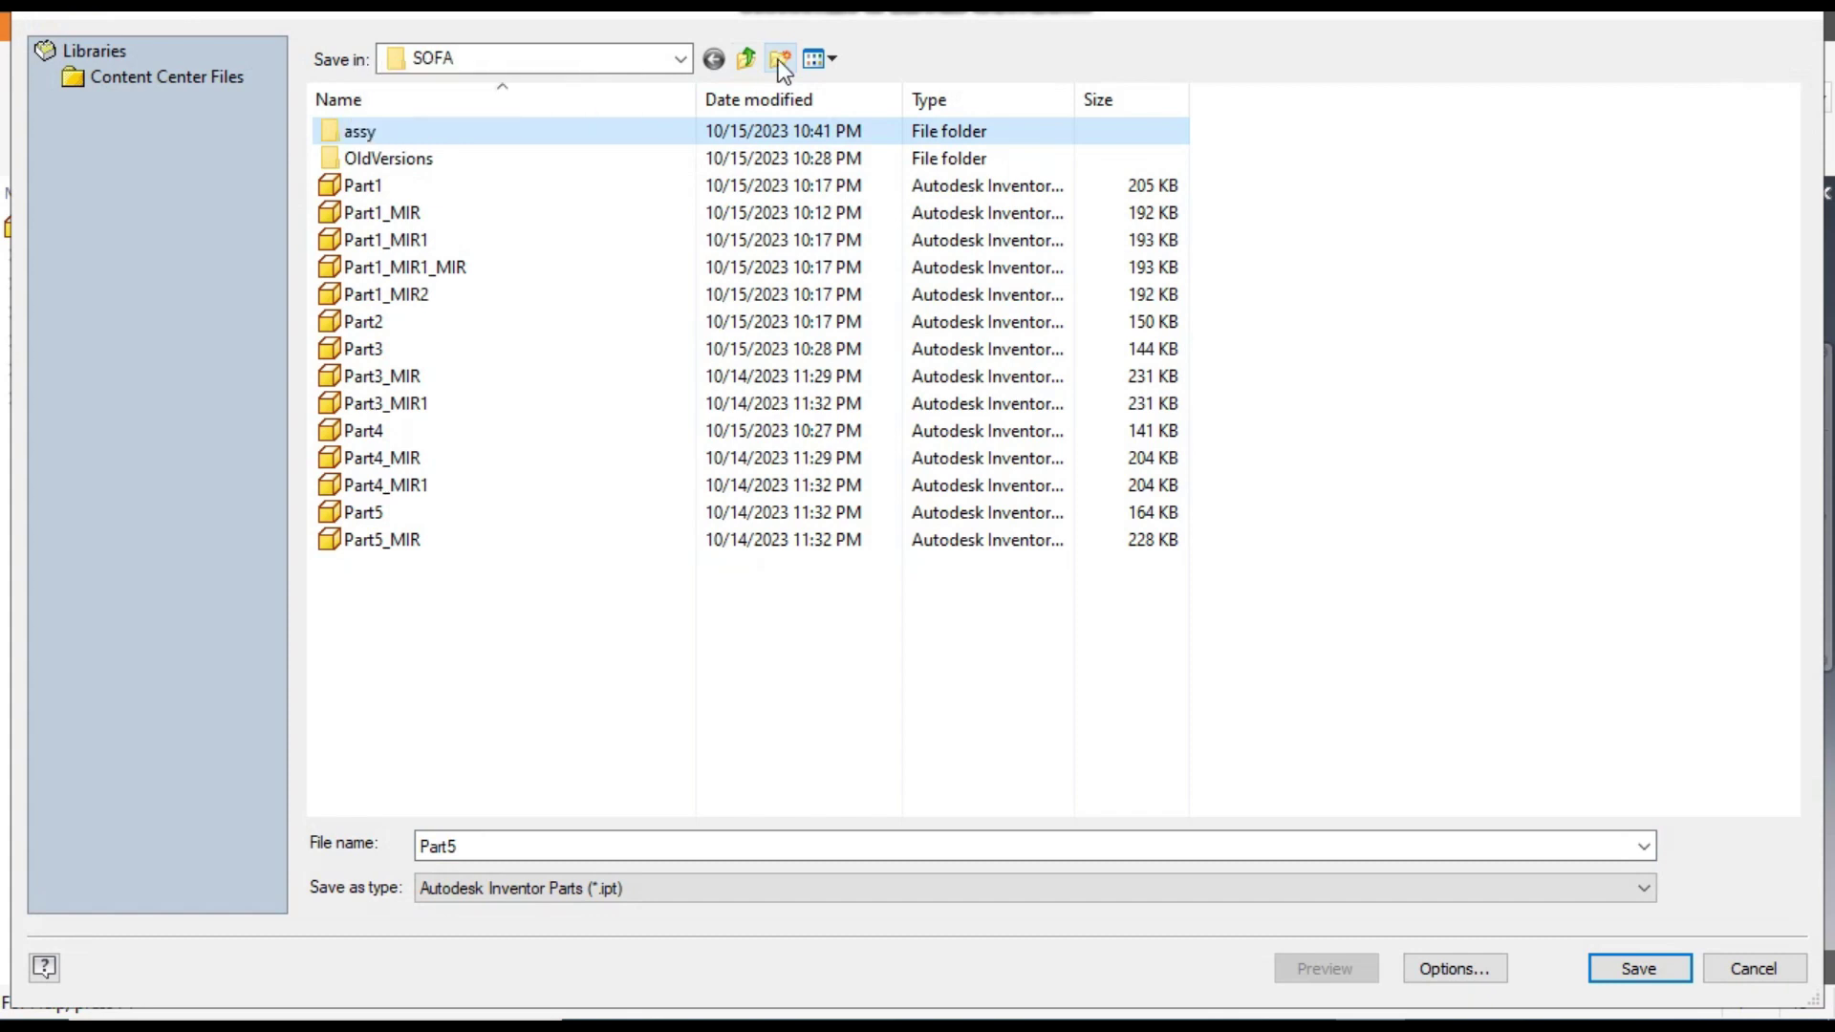
double_click(731, 122)
Name the part file BASE and save it in the assy folder.
left_click(486, 847)
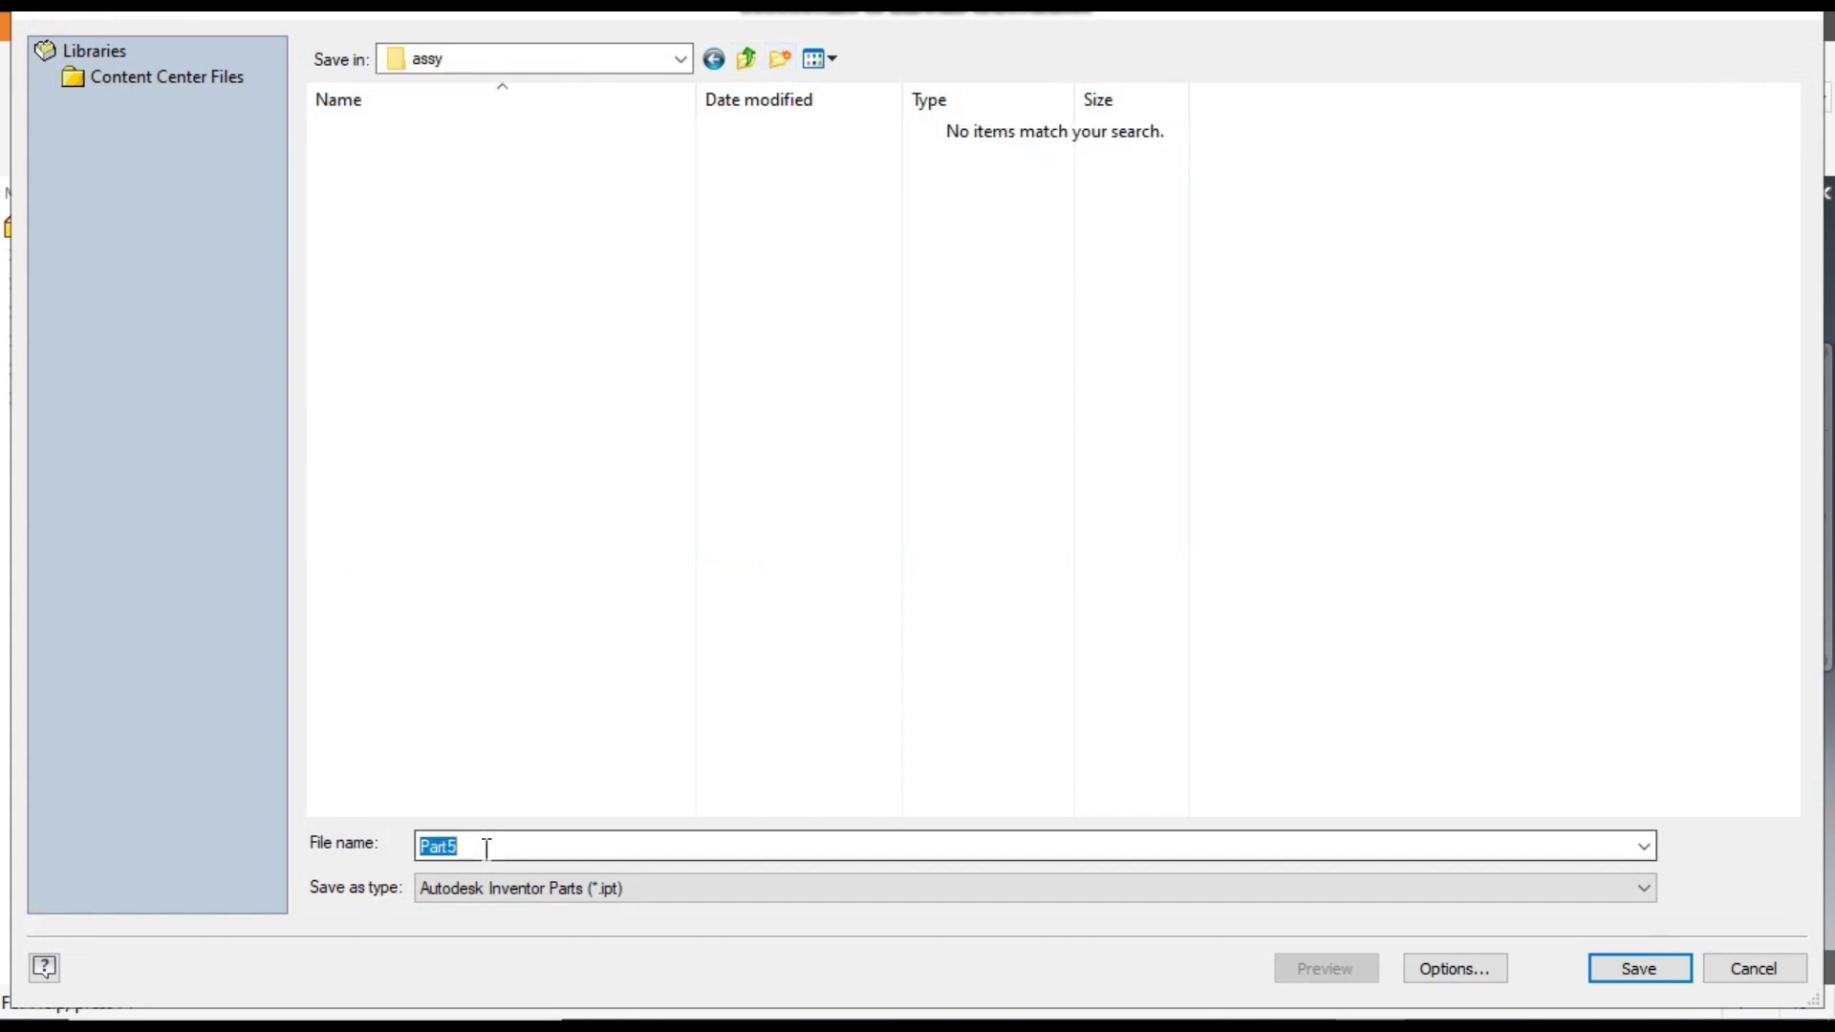
type("BASER")
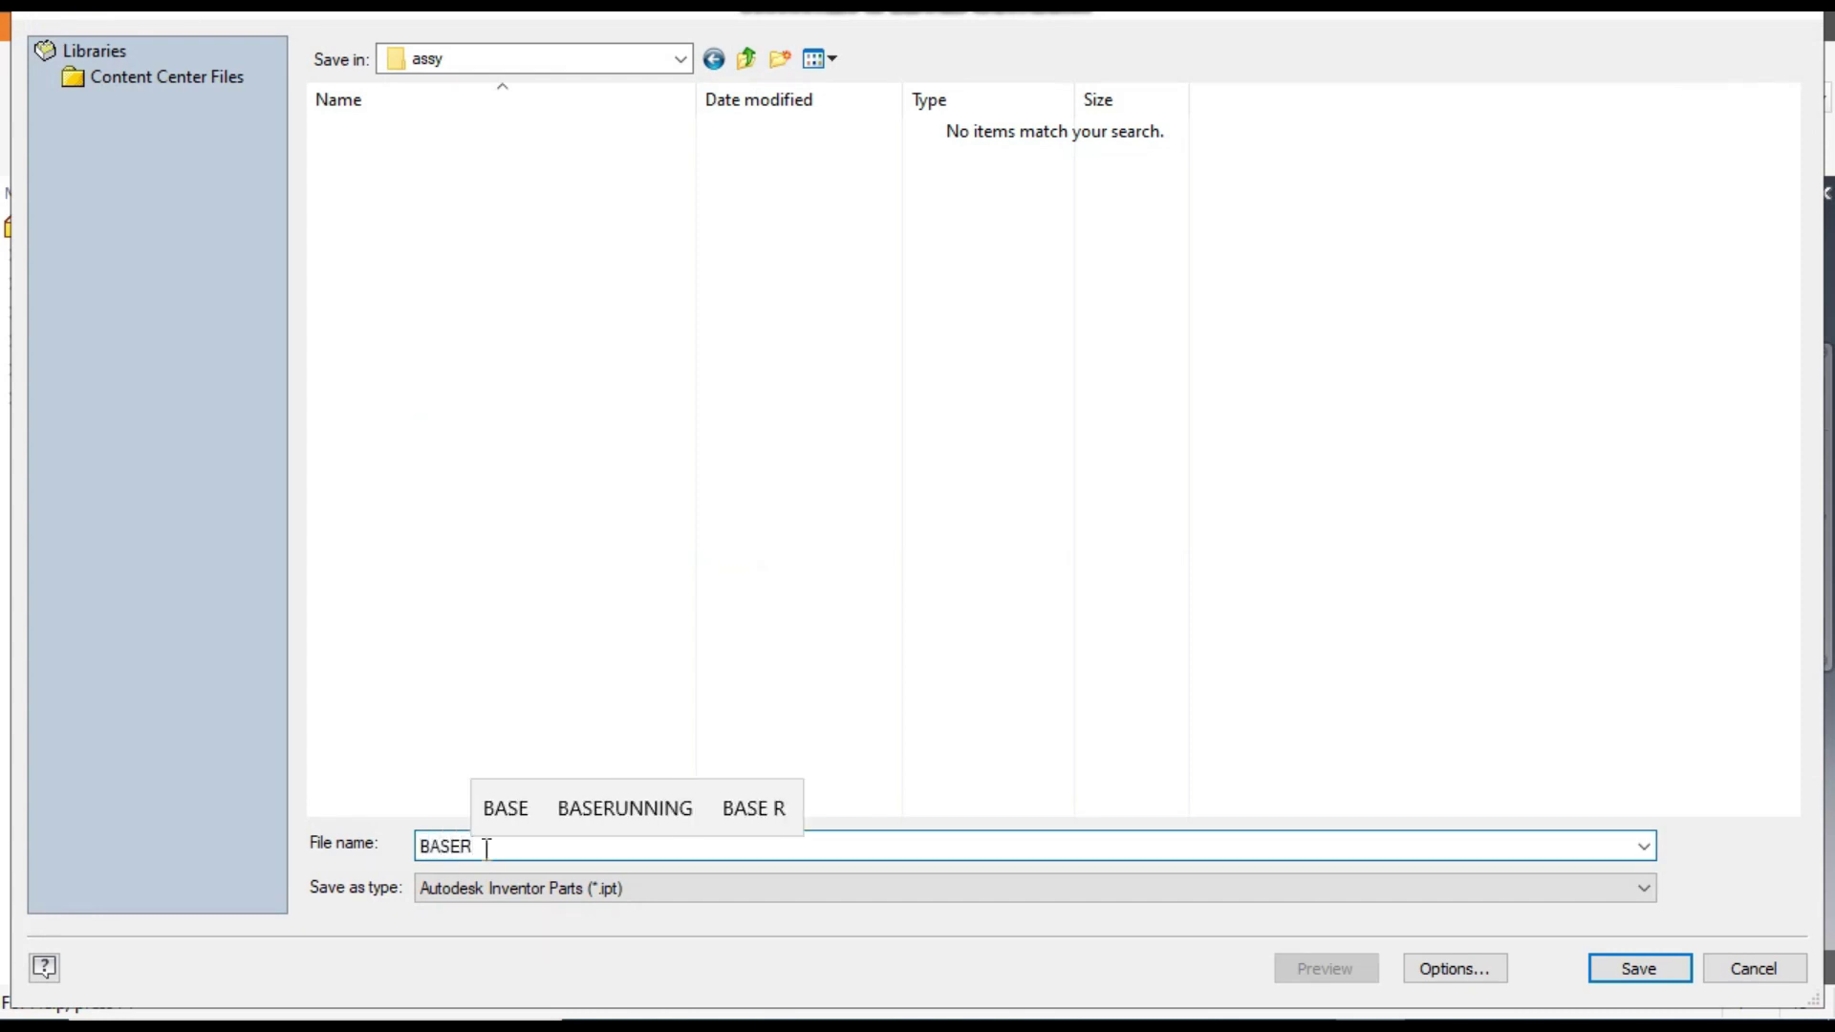
key("BackSpace")
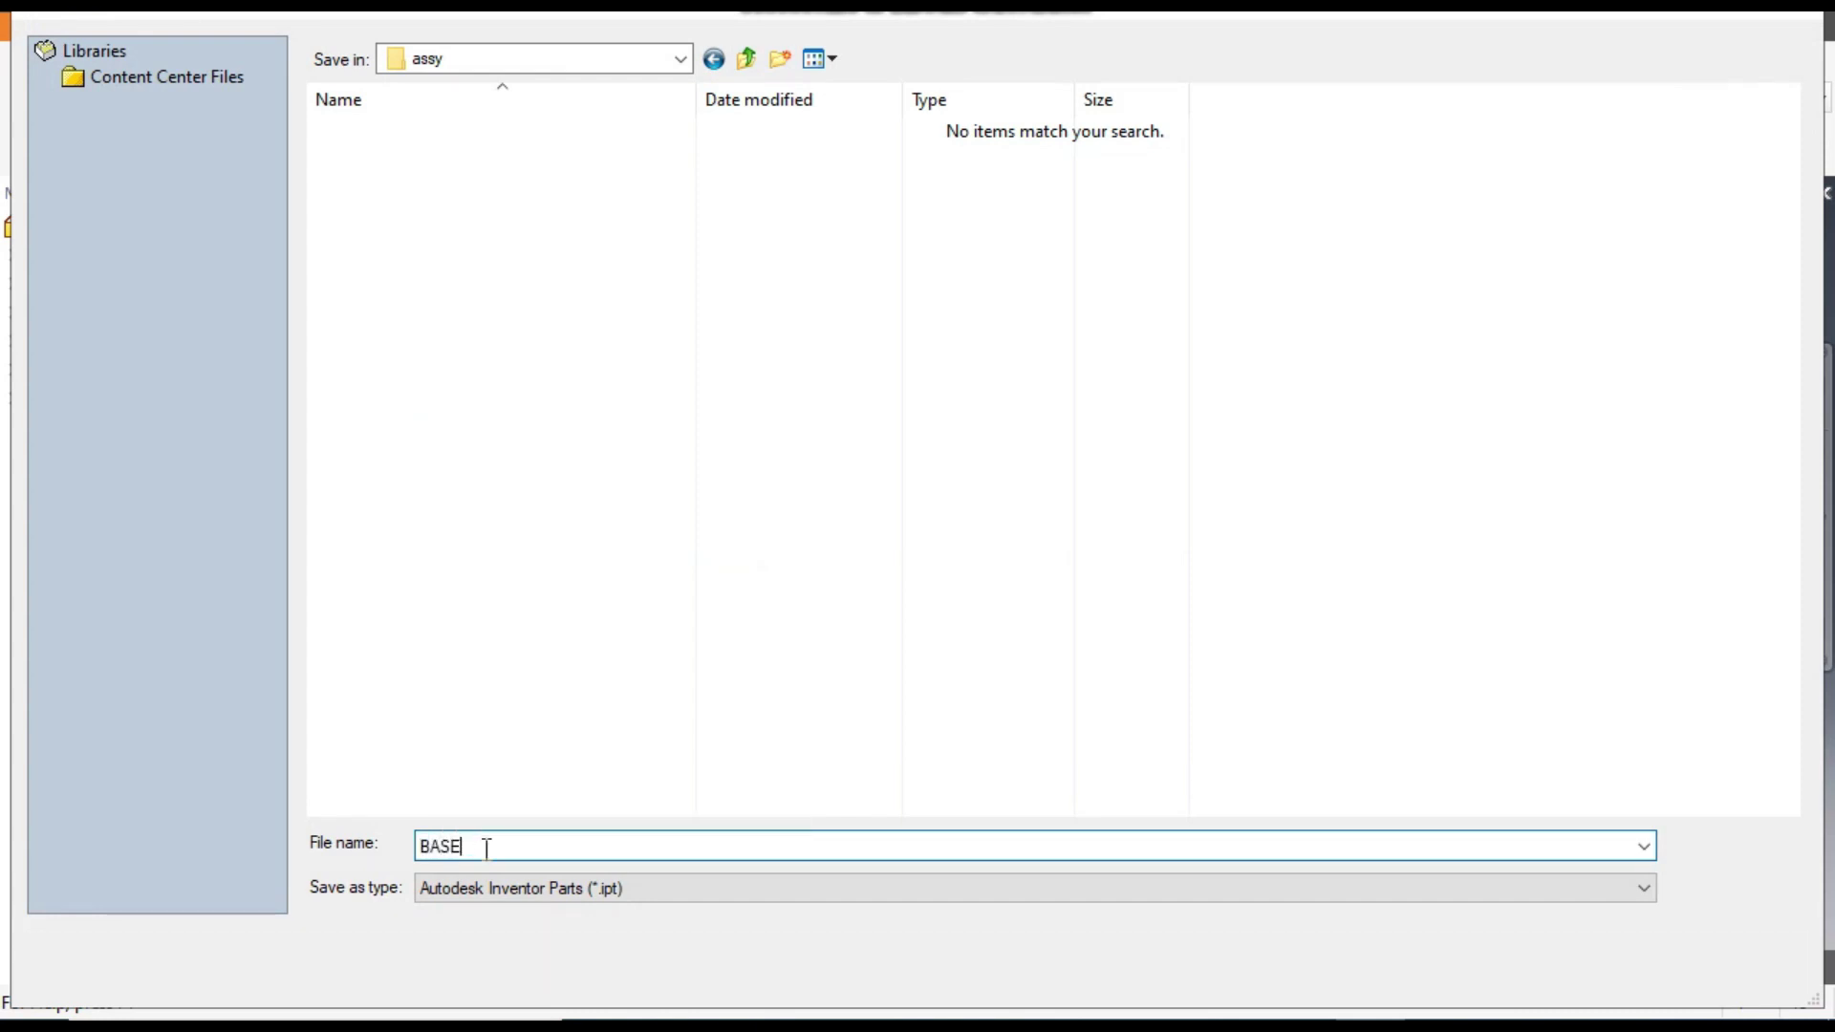
left_click(1615, 968)
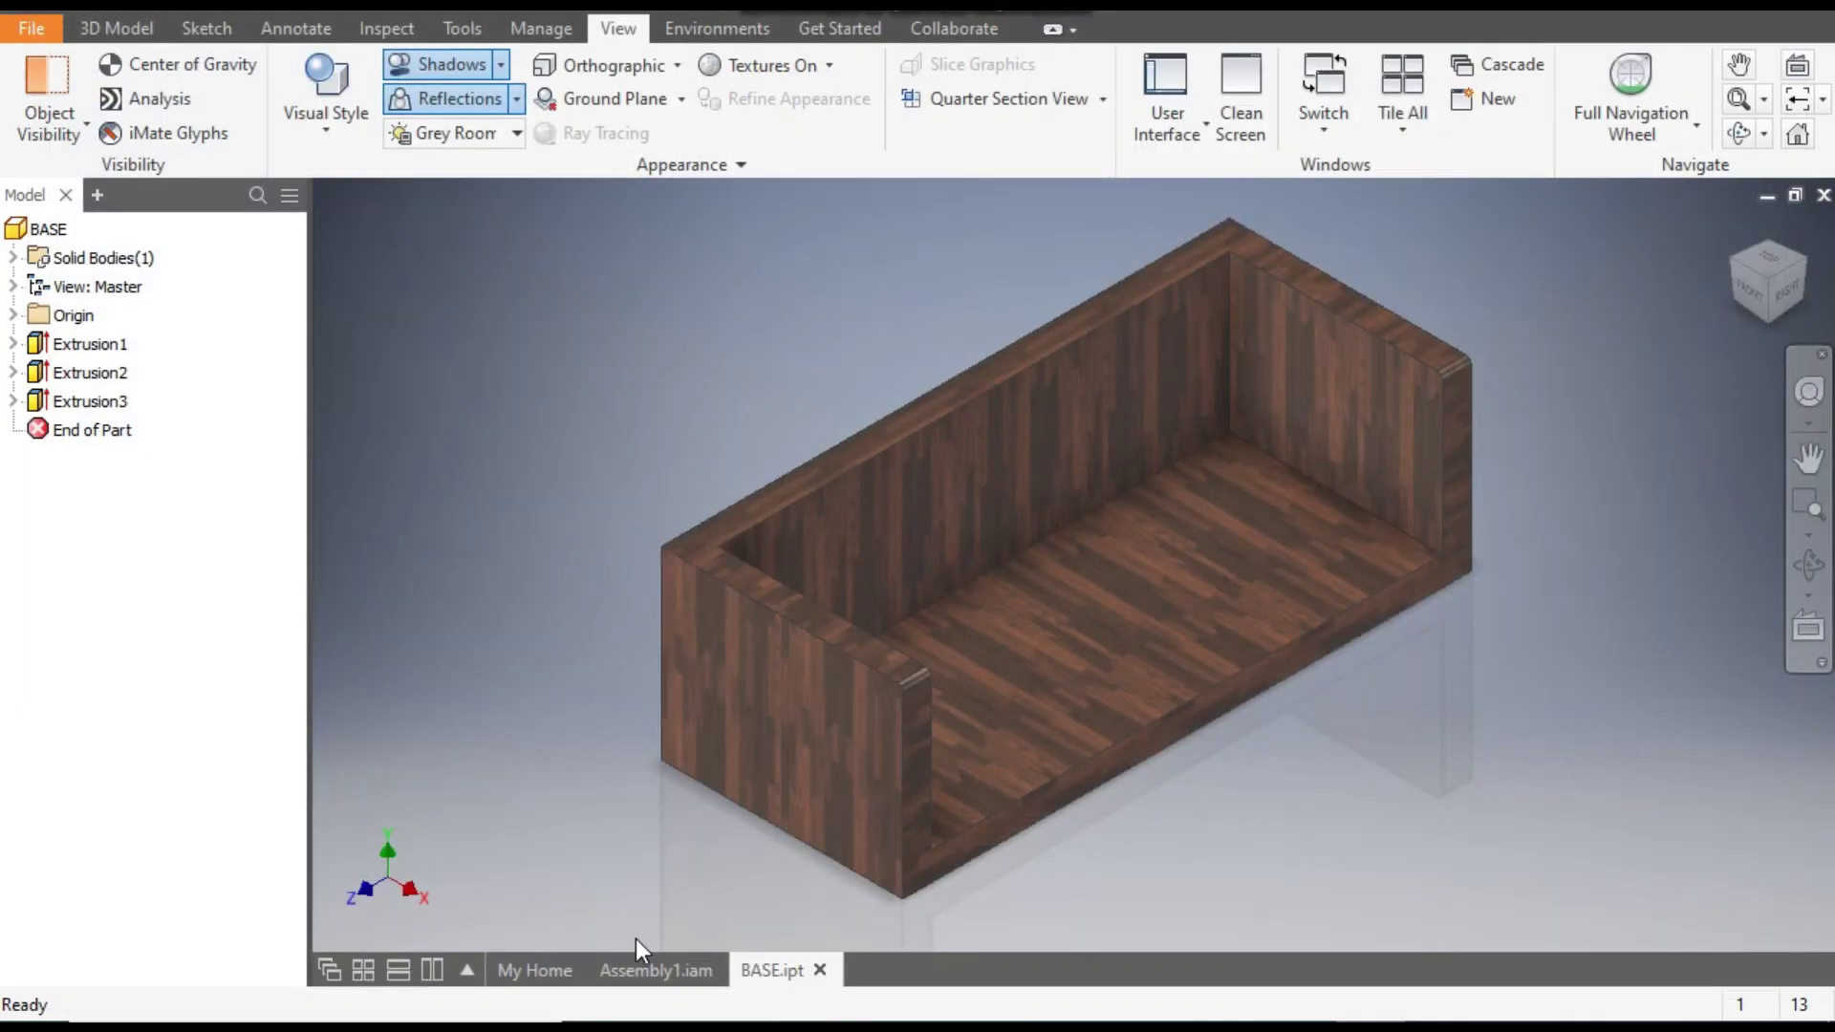
Examine the arm, back and seat cushions in the finished sofa assembly Assembly1.iam, and return to the BASE part.
left_click(642, 971)
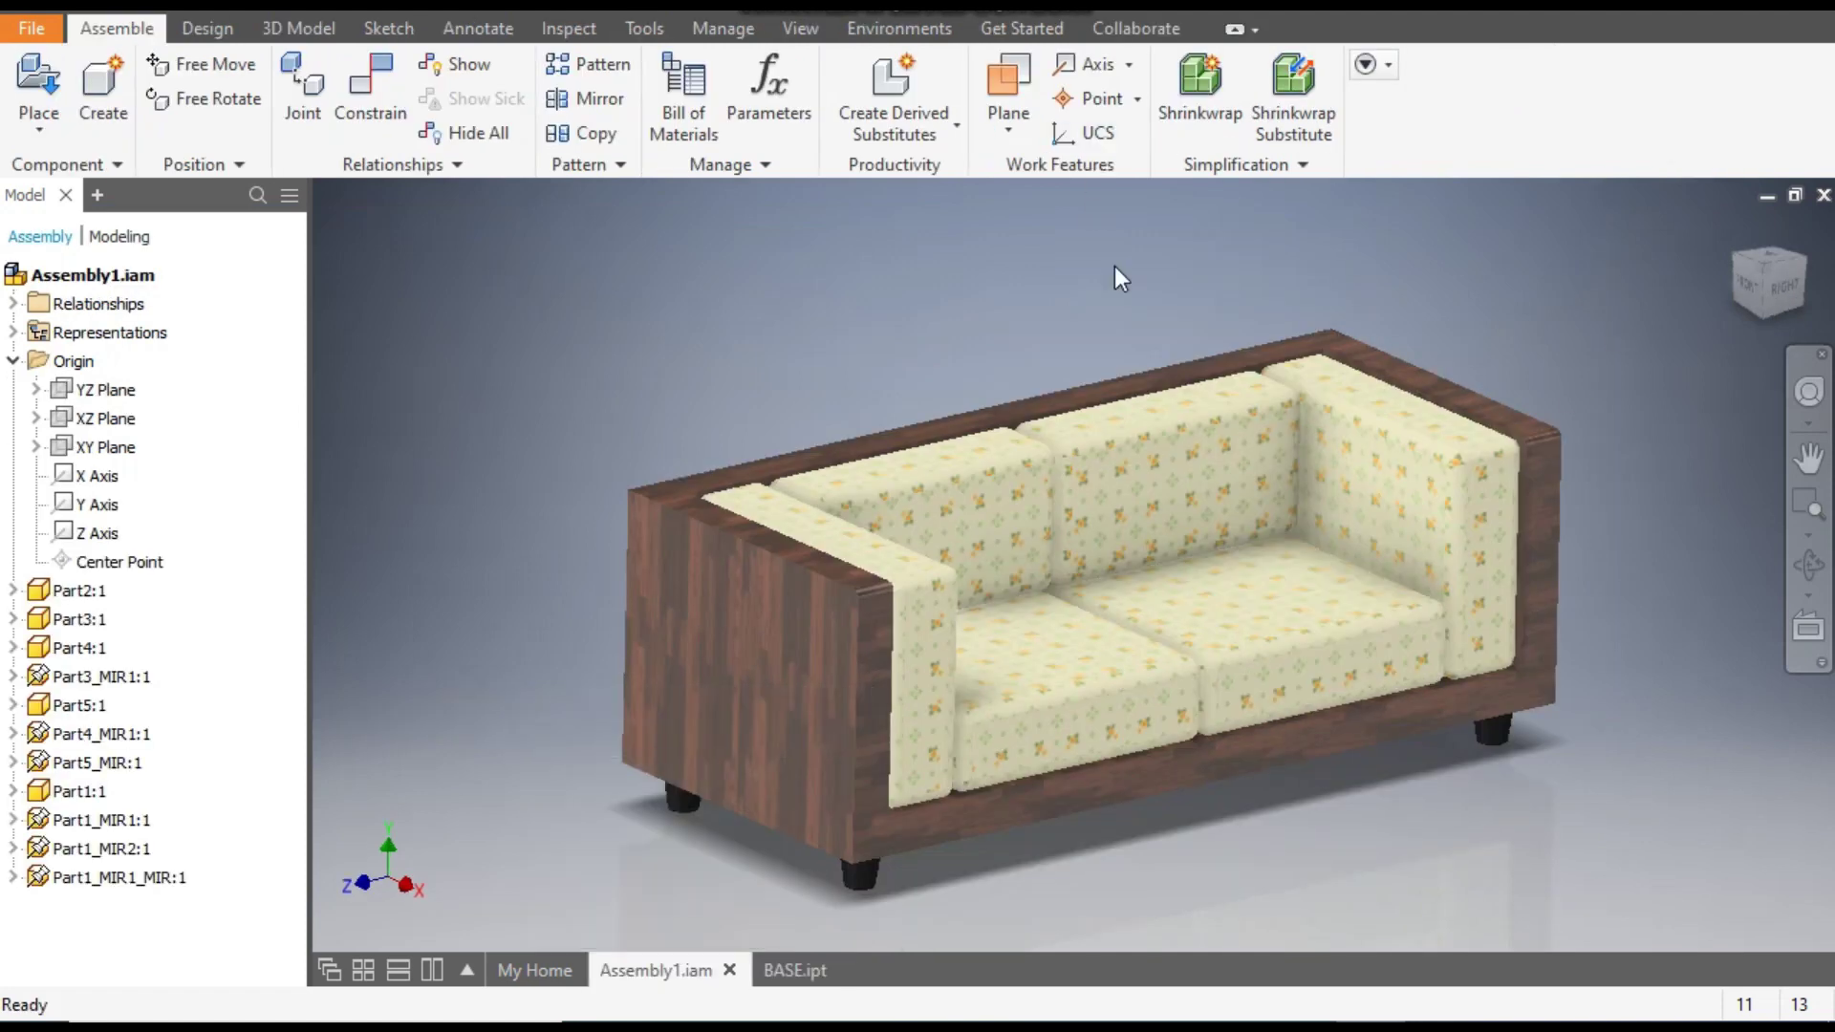
left_click(925, 611)
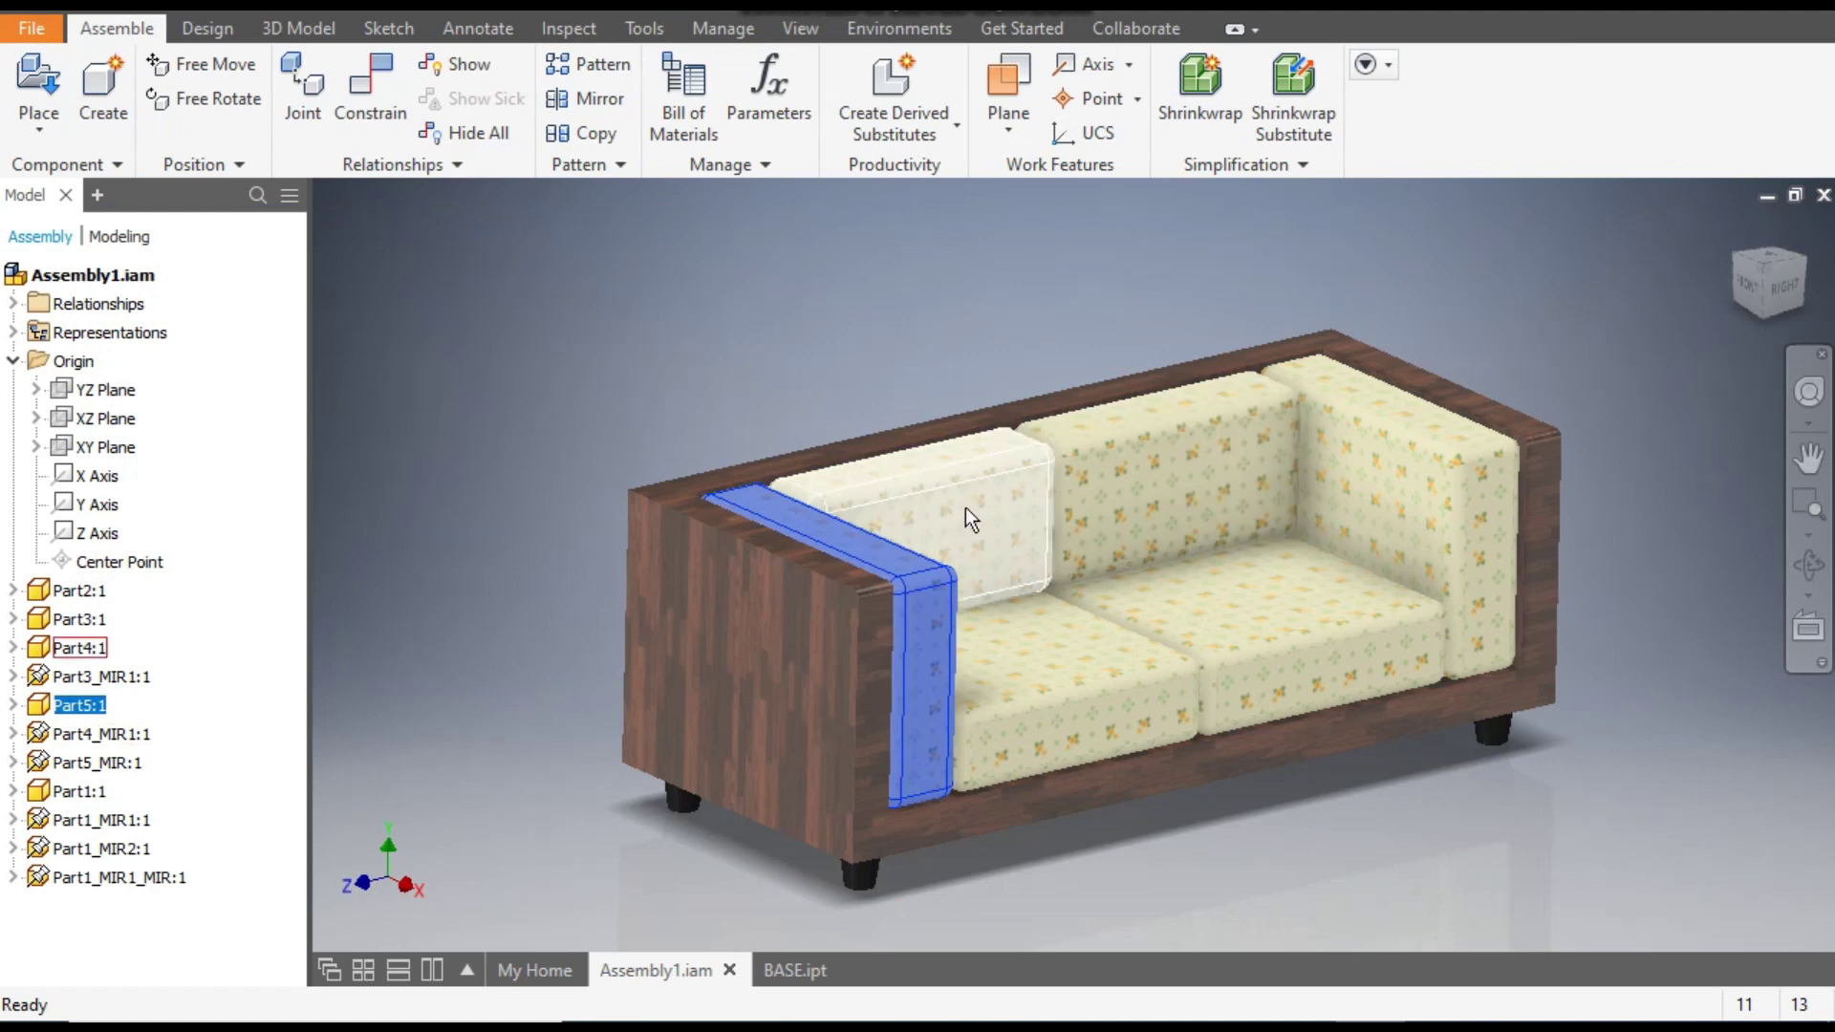
left_click(1081, 709)
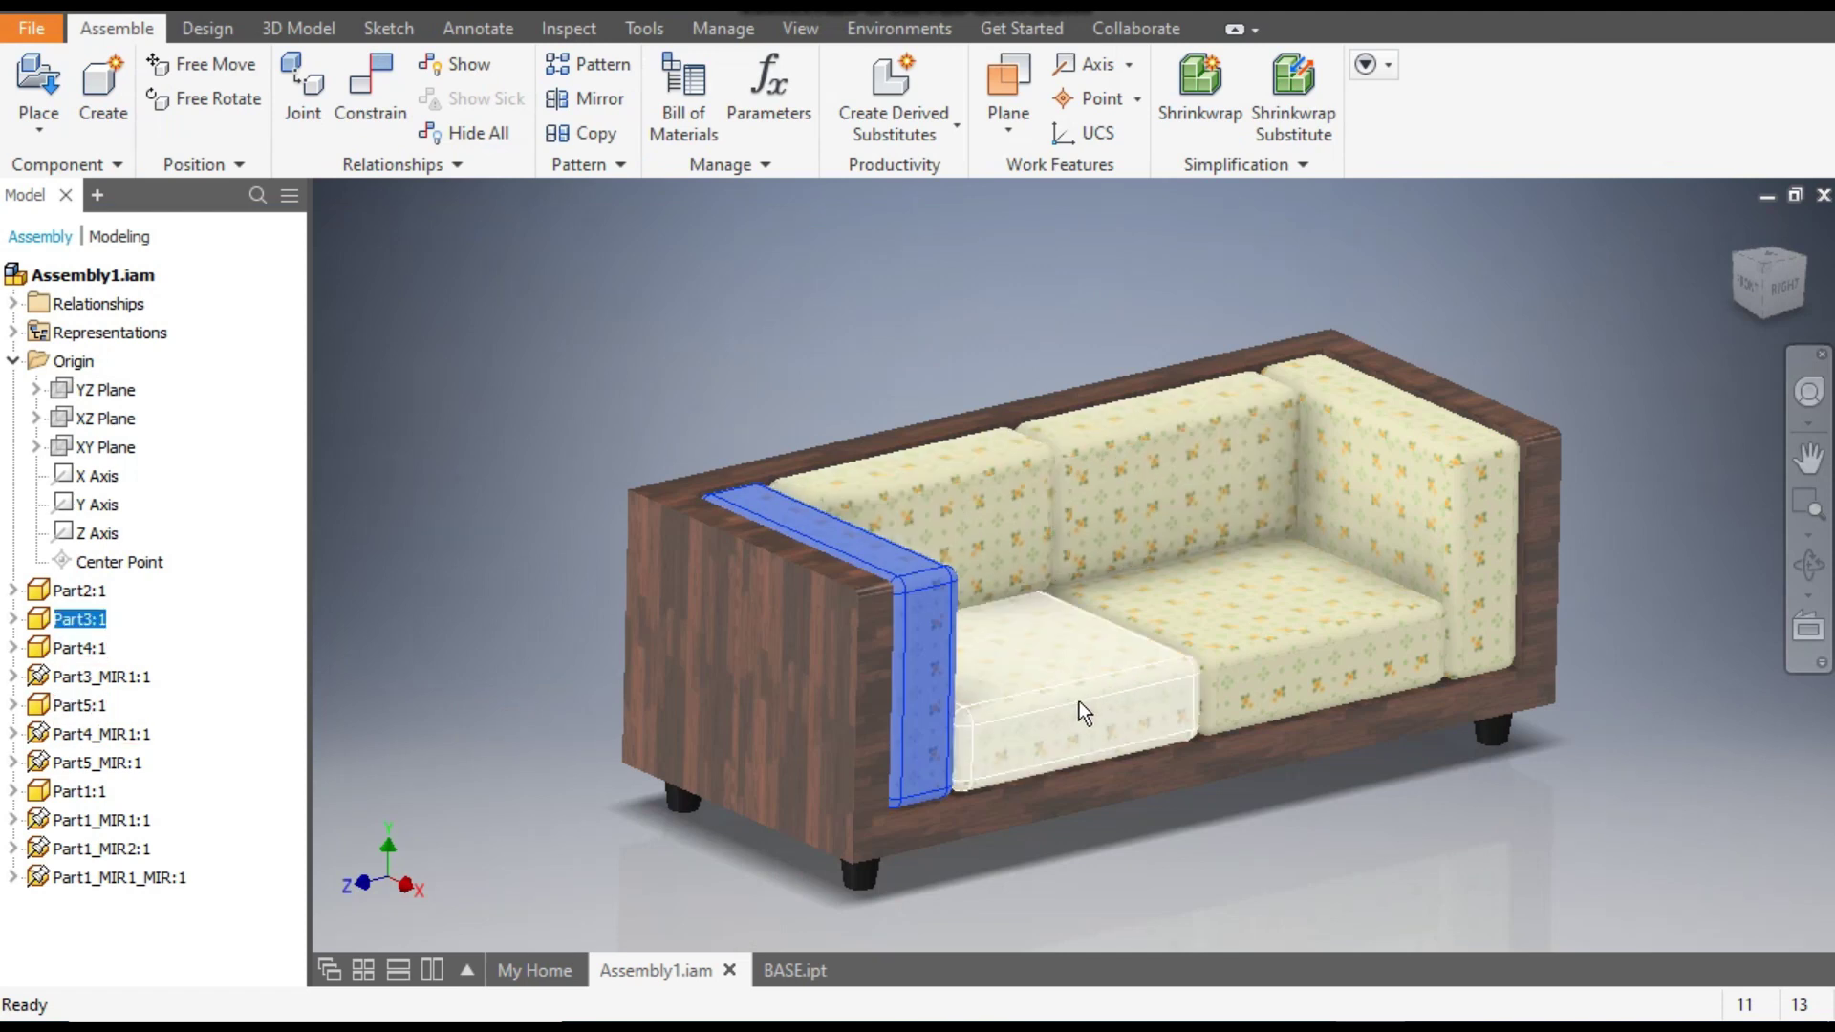
left_click(936, 495)
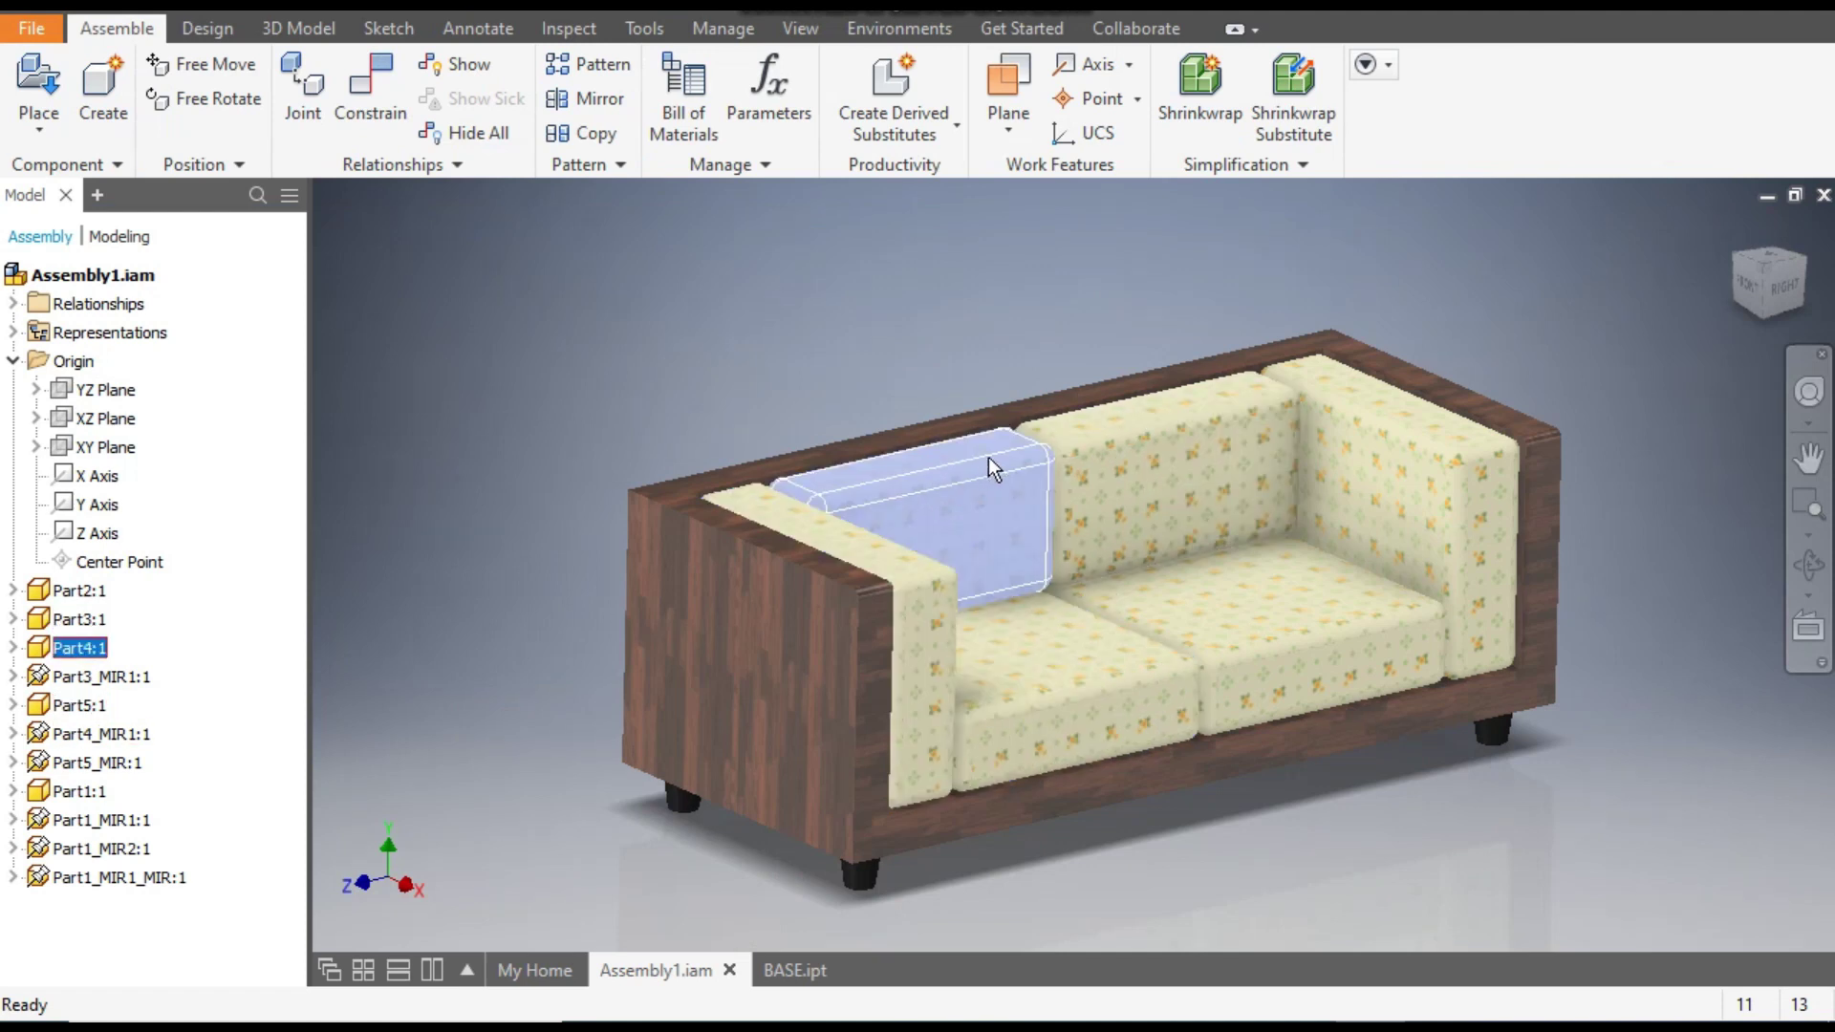
left_click(908, 375)
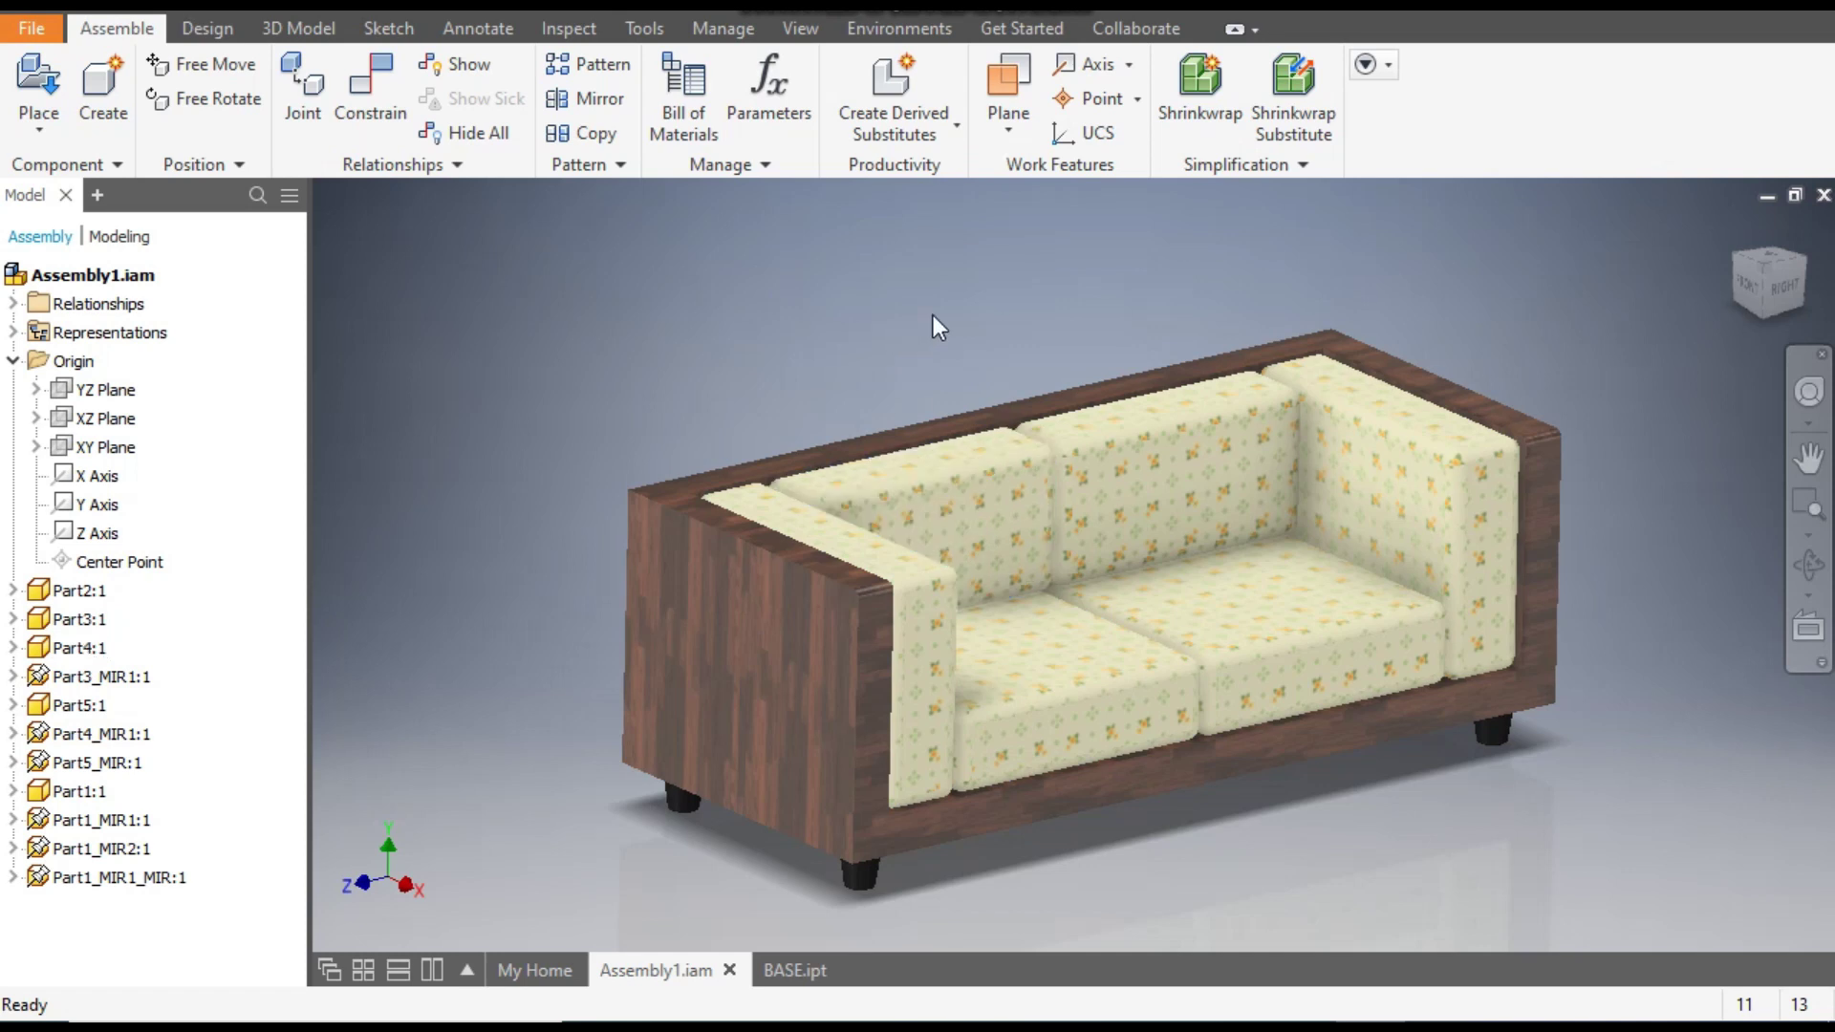
left_click(1094, 688)
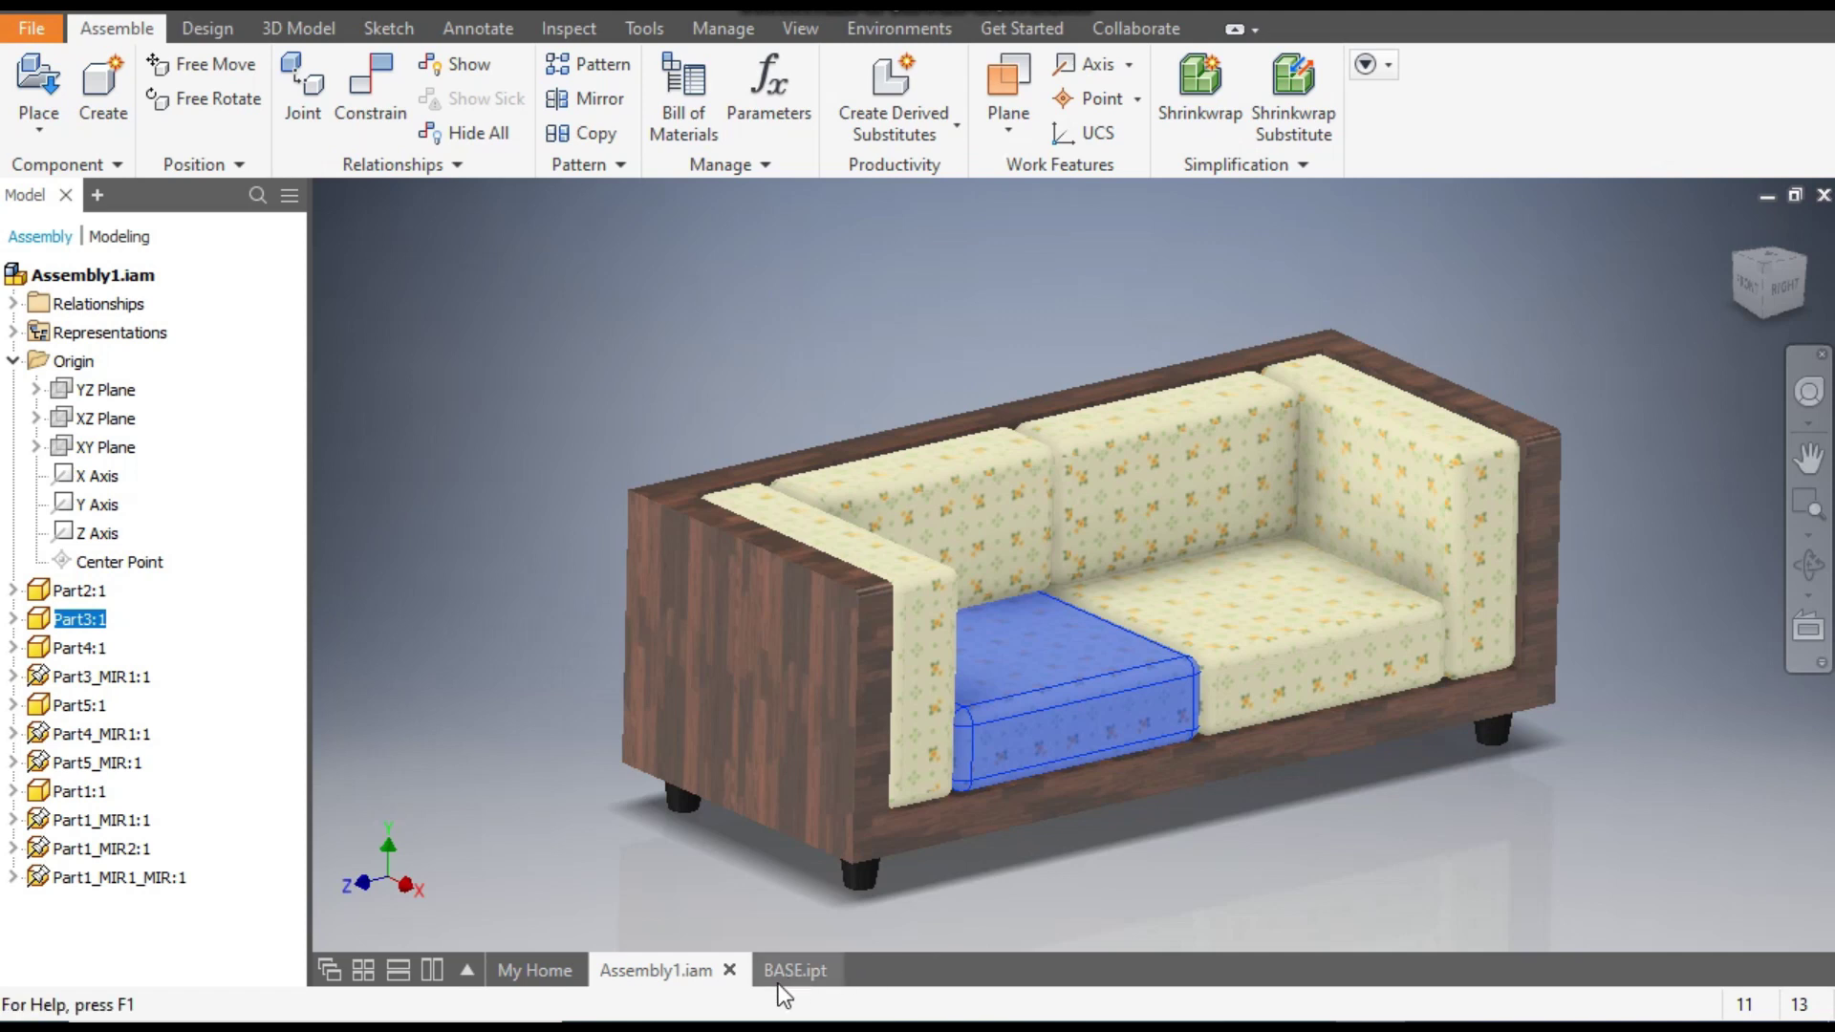
left_click(784, 967)
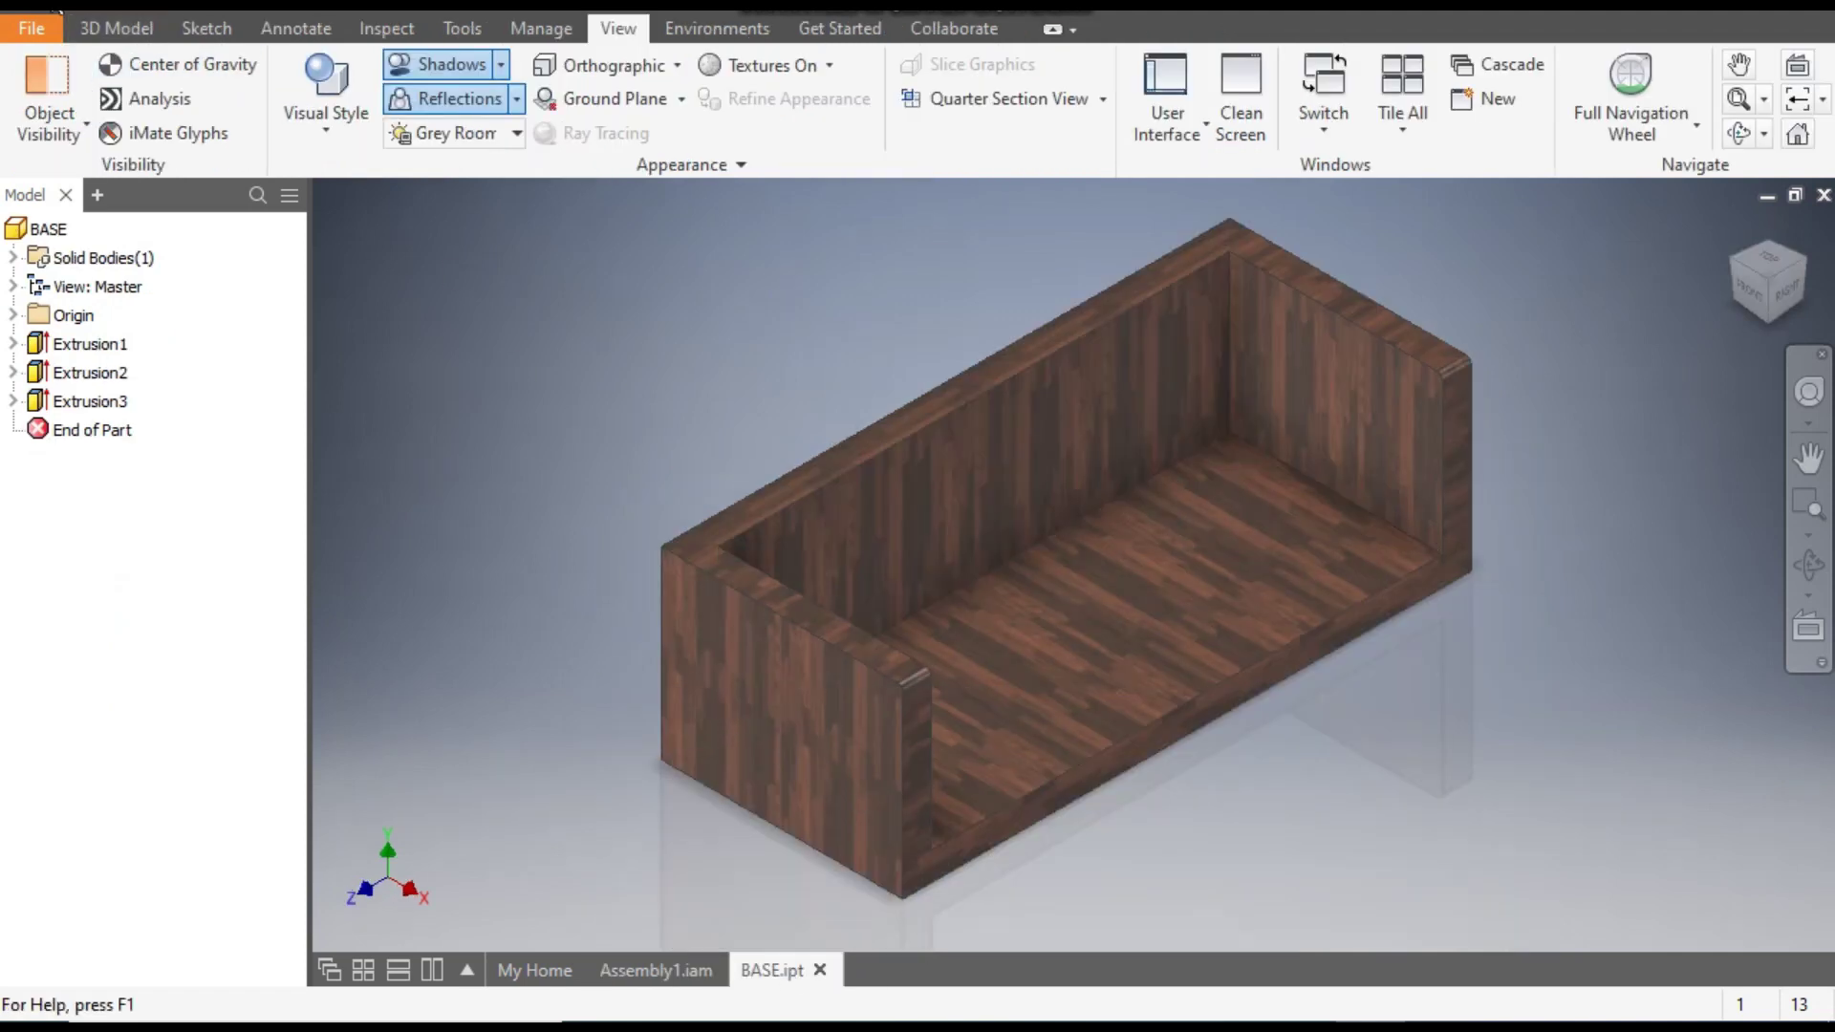
Create a new part and start a sketch on the XZ plane, with the X axis oriented horizontally.
key("ctrl+n")
double_click(1212, 308)
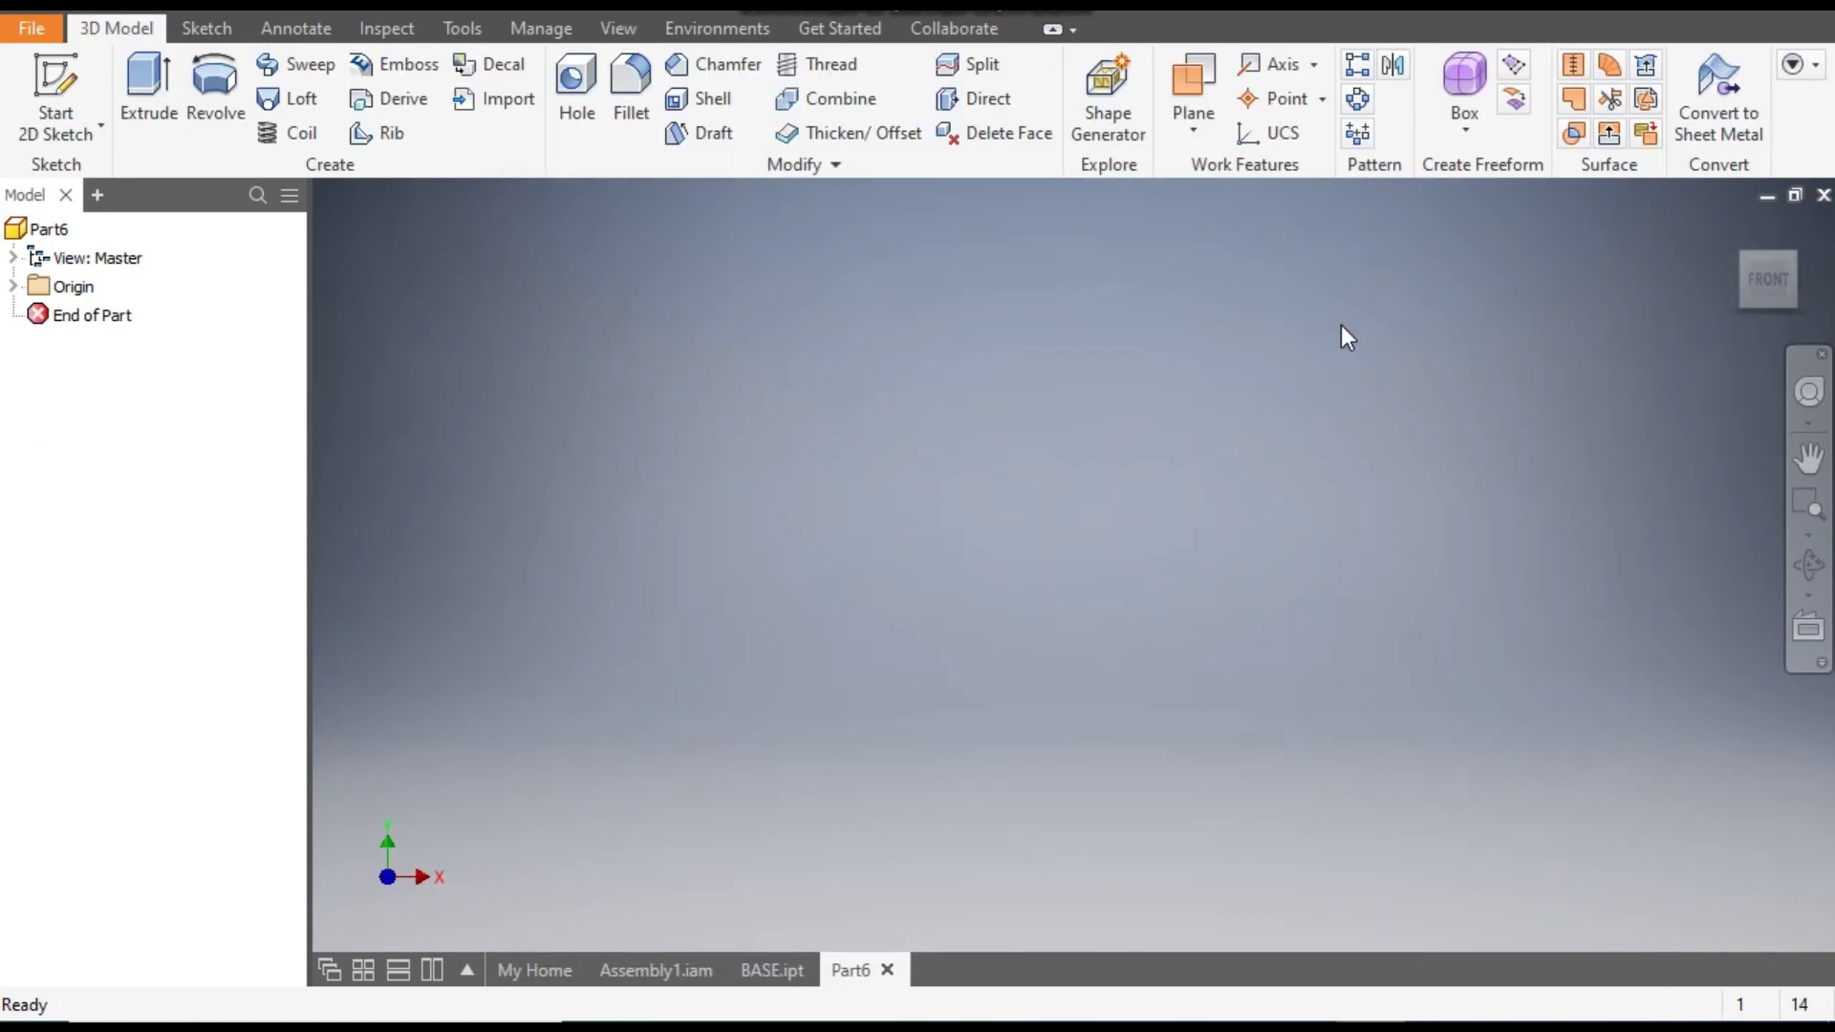
left_click(63, 80)
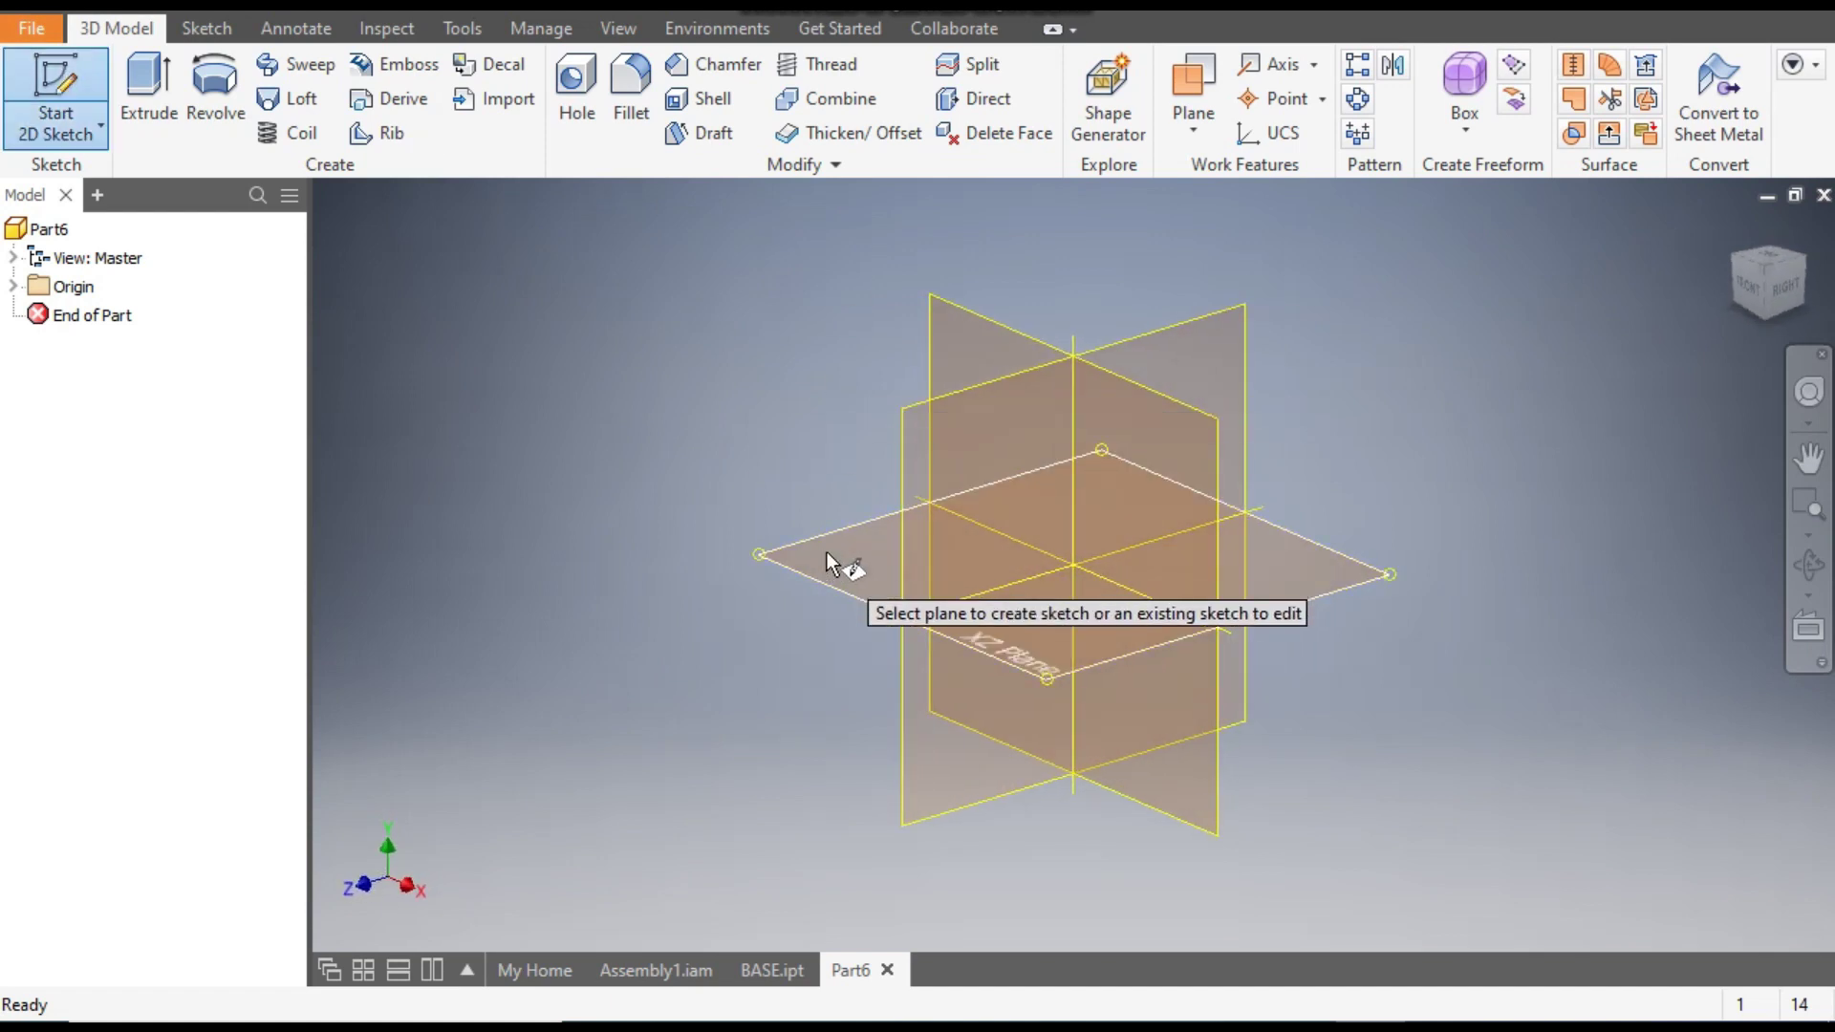
left_click(830, 538)
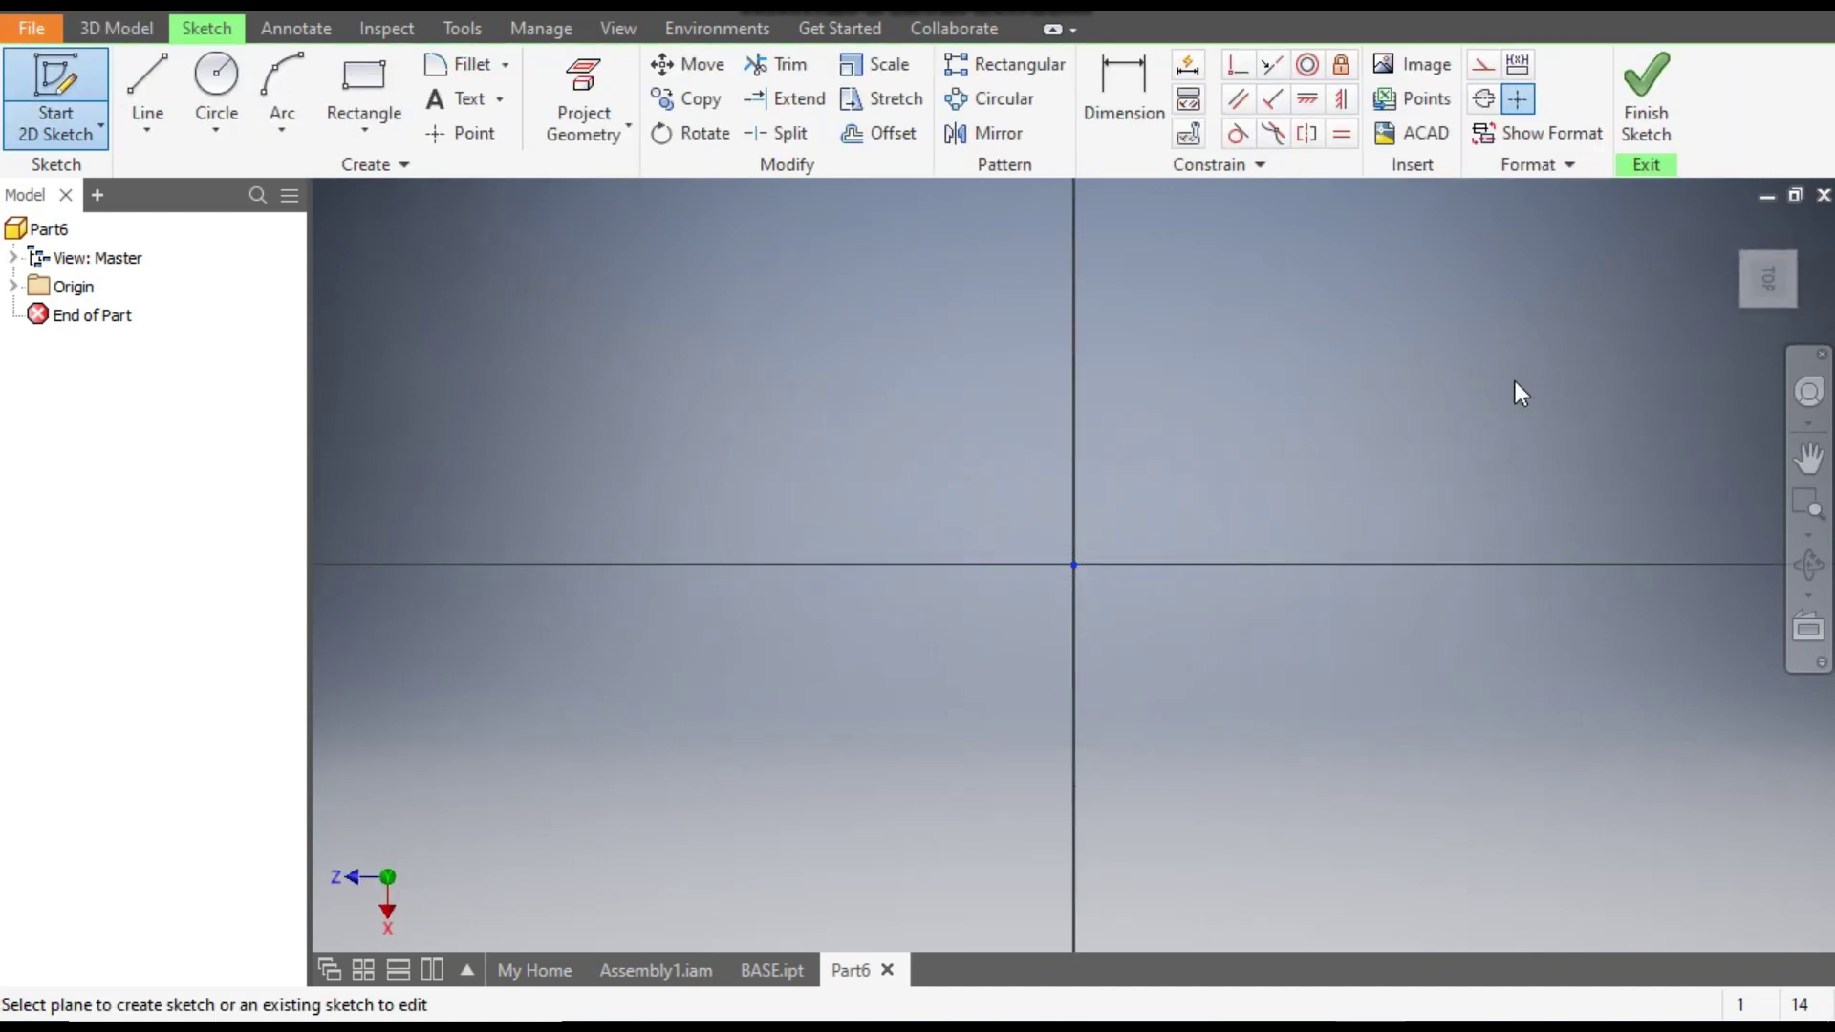
left_click(1795, 231)
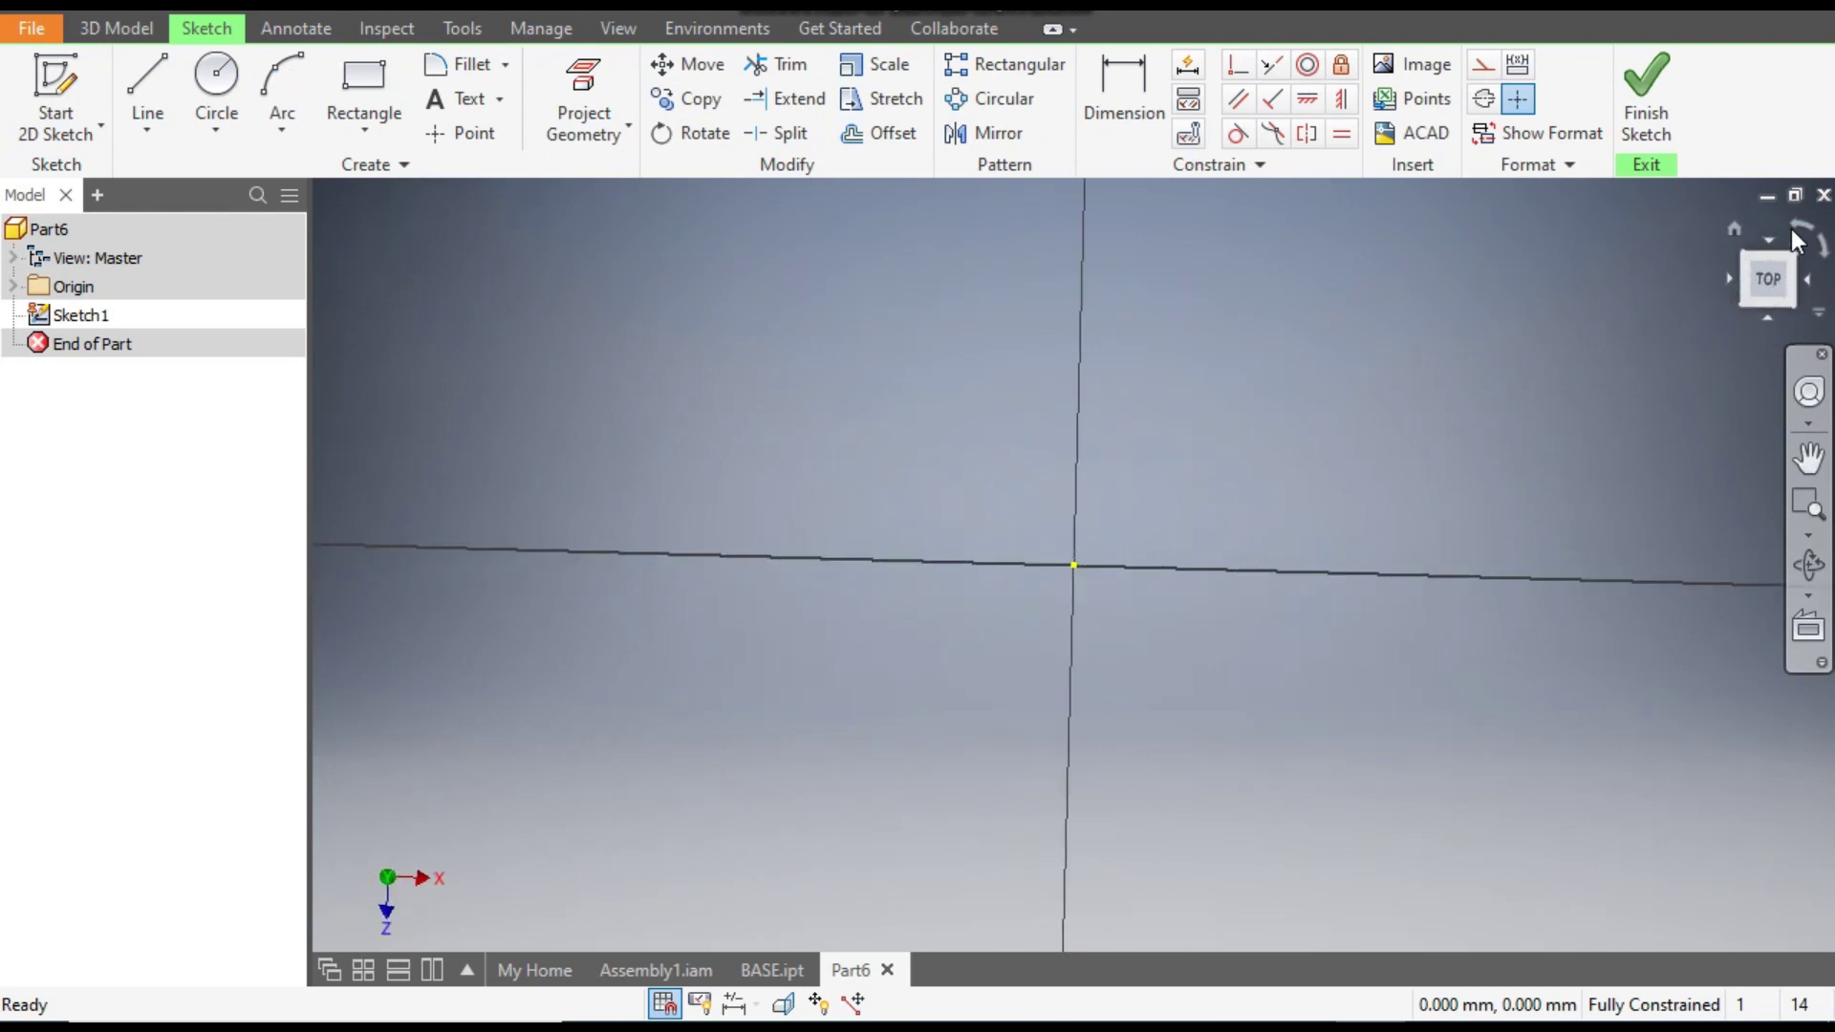
Sketch a two-point center rectangle about 310 mm wide, centred on the origin.
left_click(364, 124)
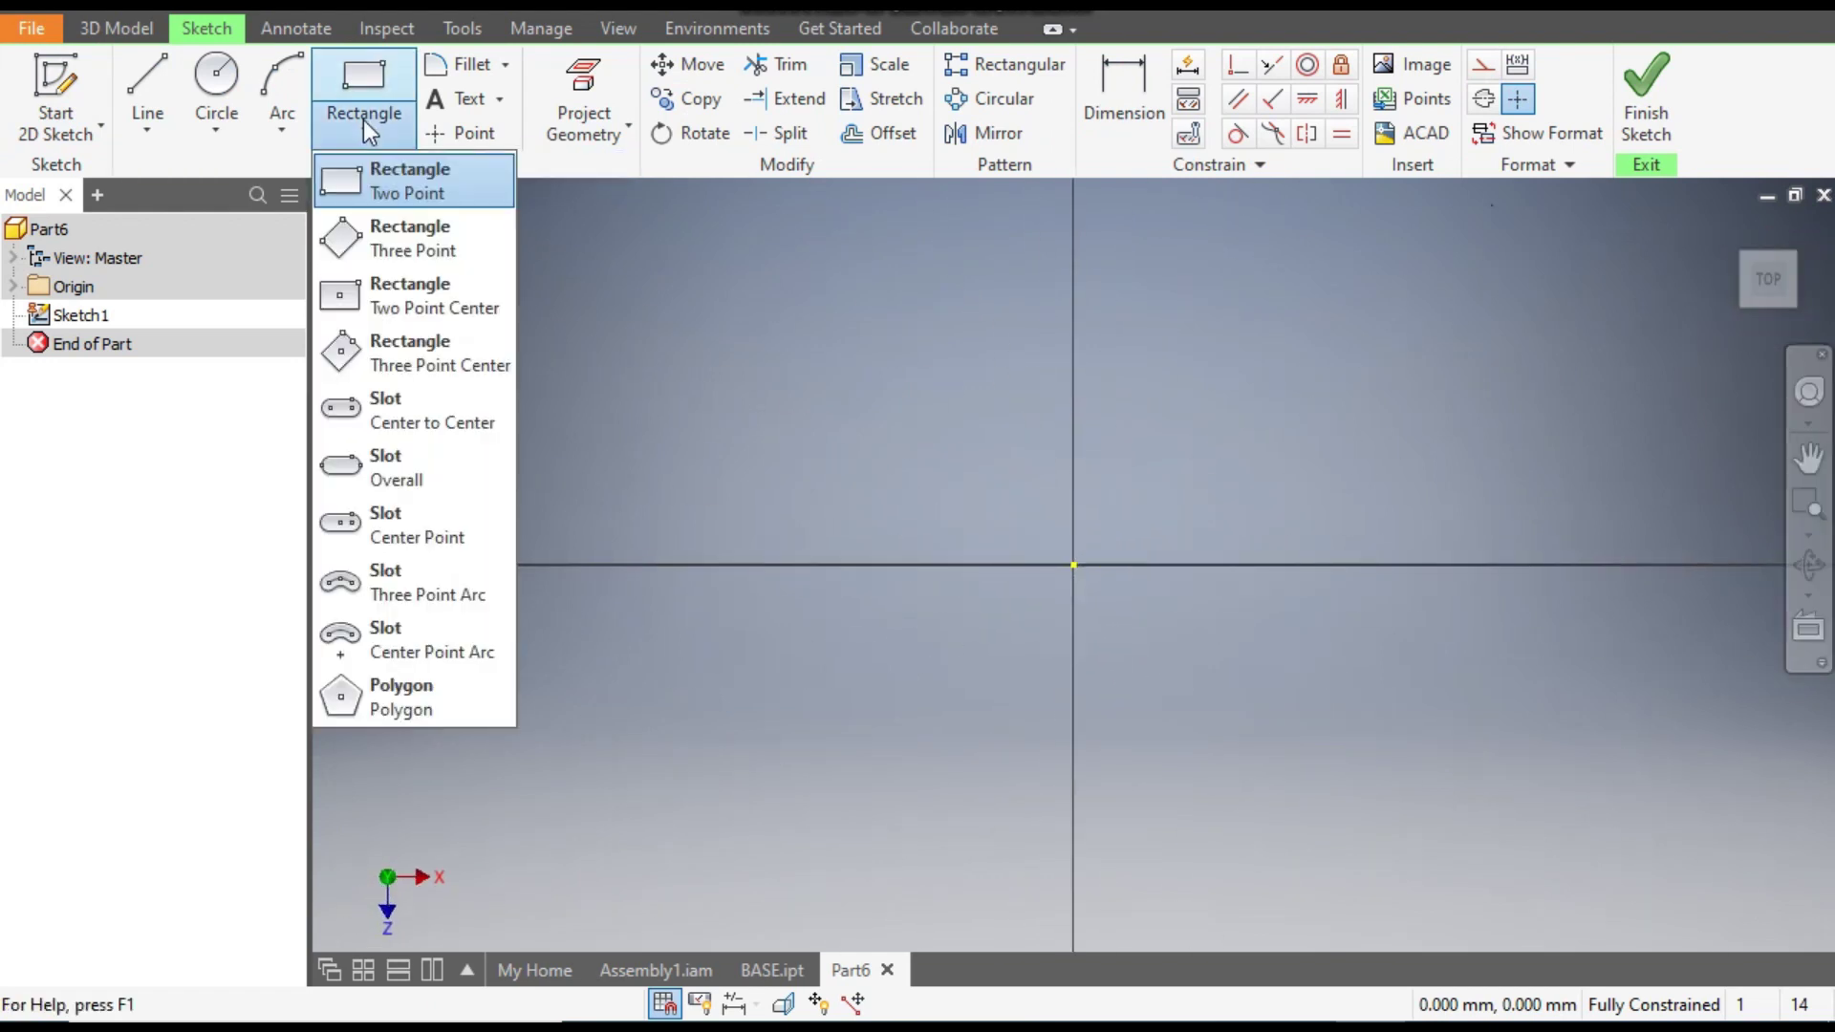
left_click(435, 308)
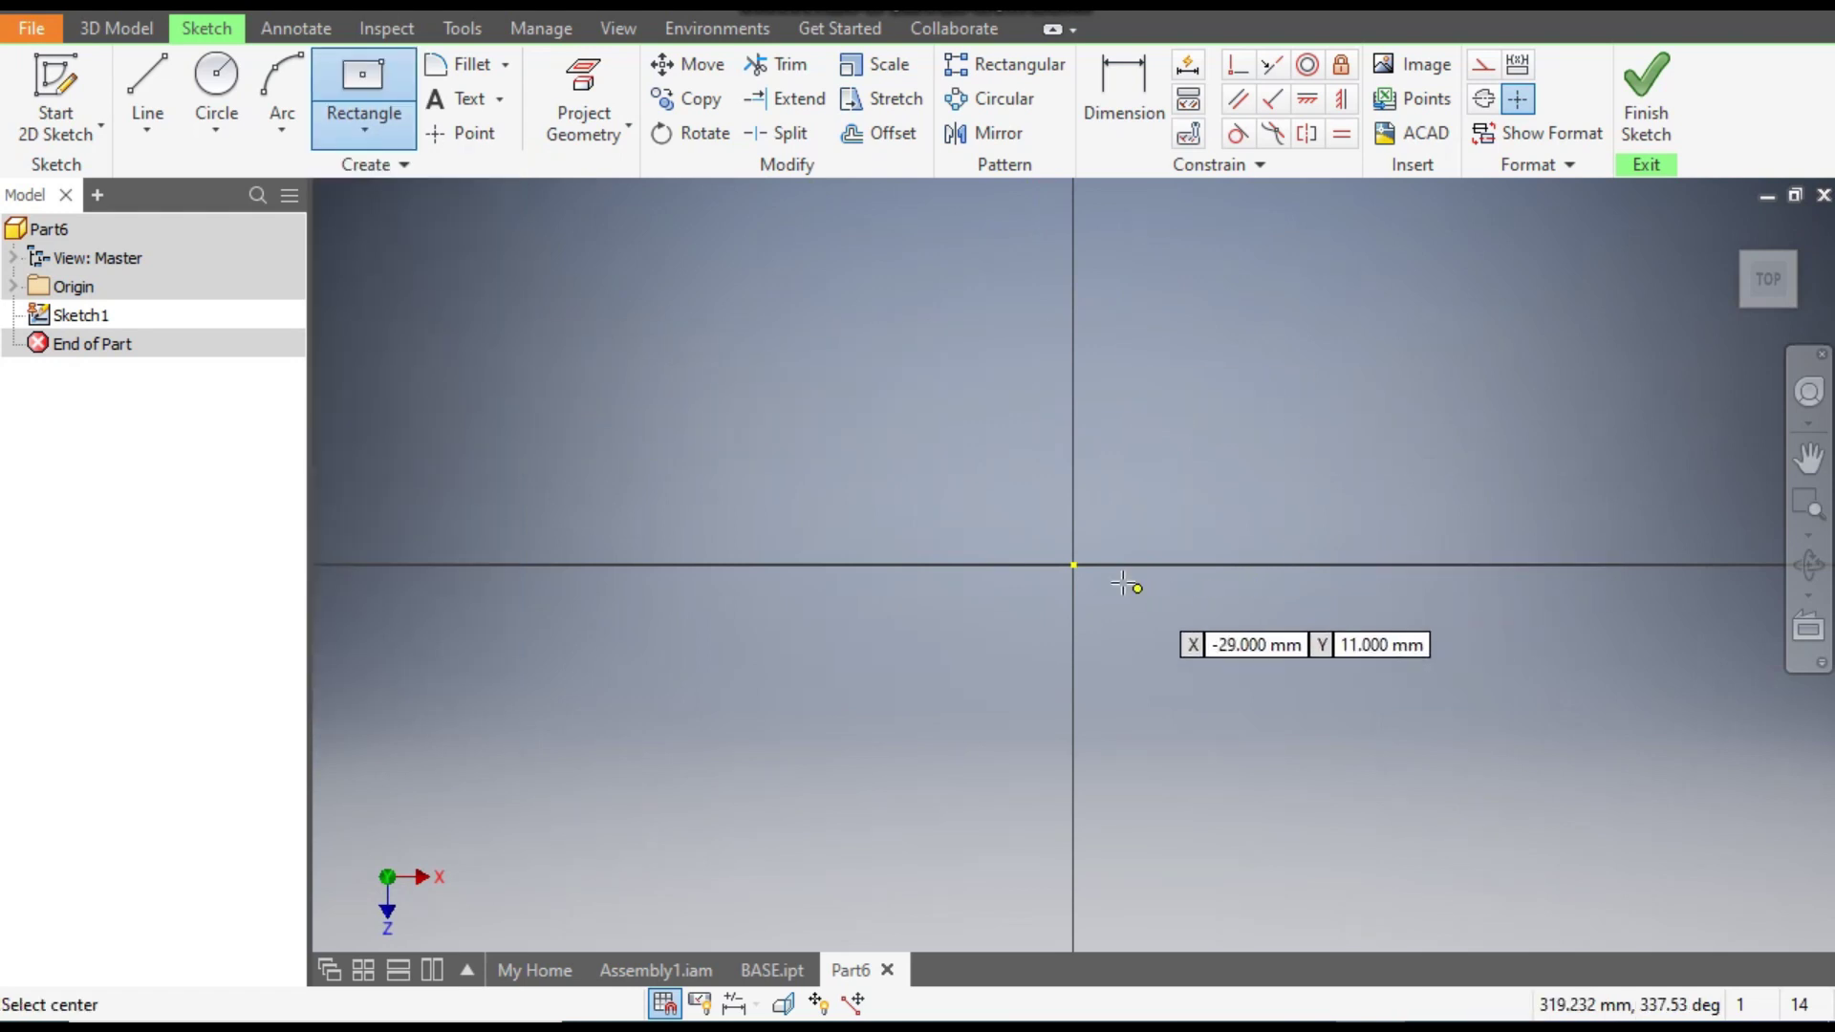
left_click(1074, 564)
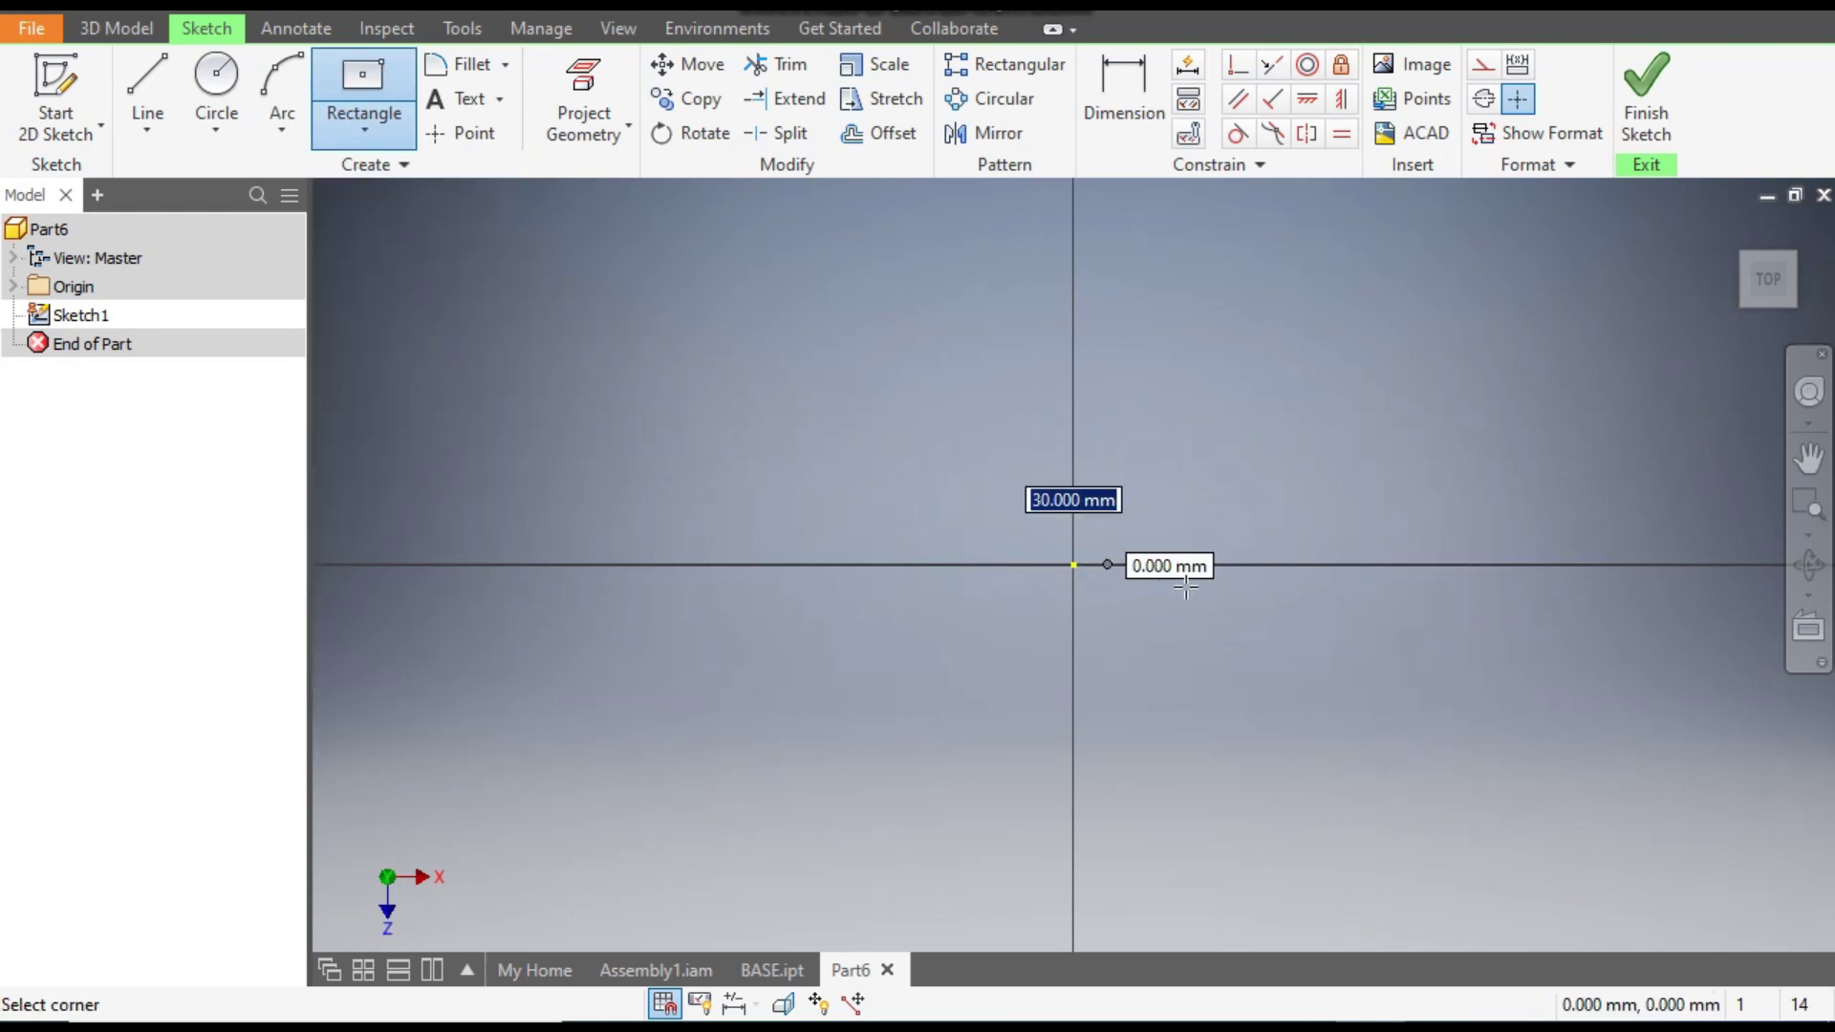
left_click(1412, 283)
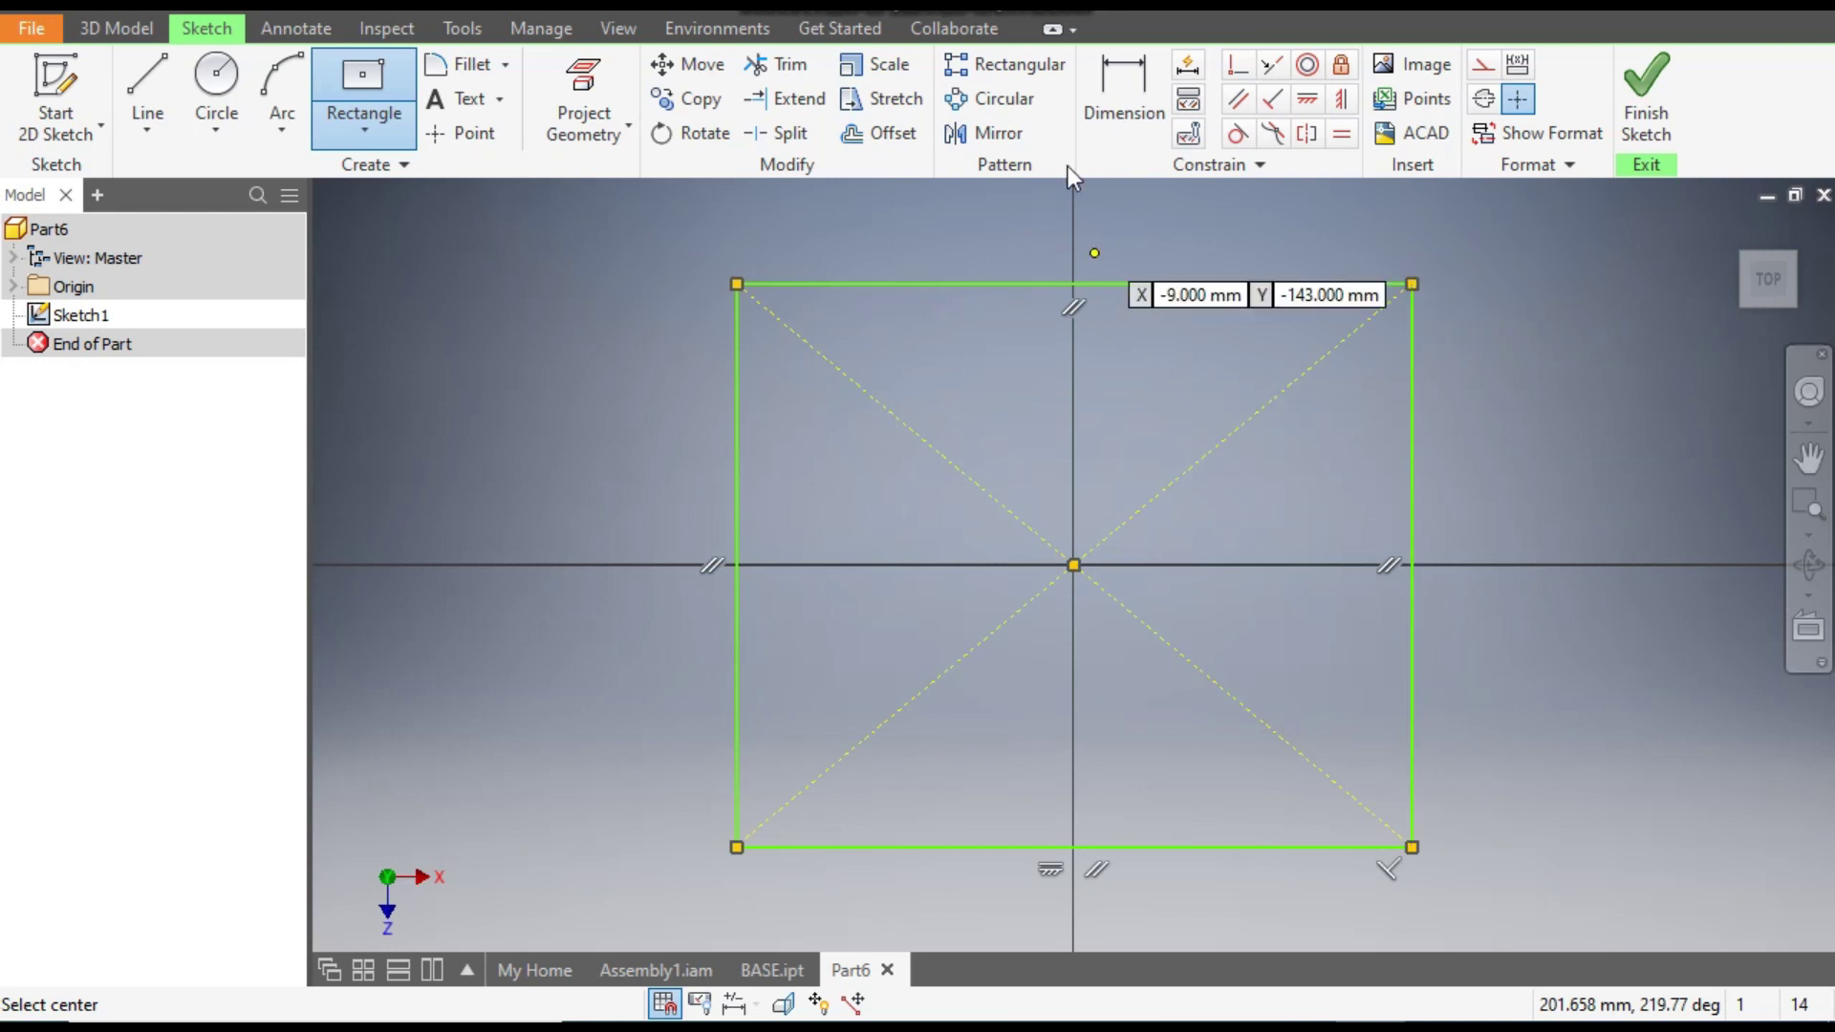
Dimension the rectangle to 750 mm along X and 700 mm along Z.
left_click(1137, 101)
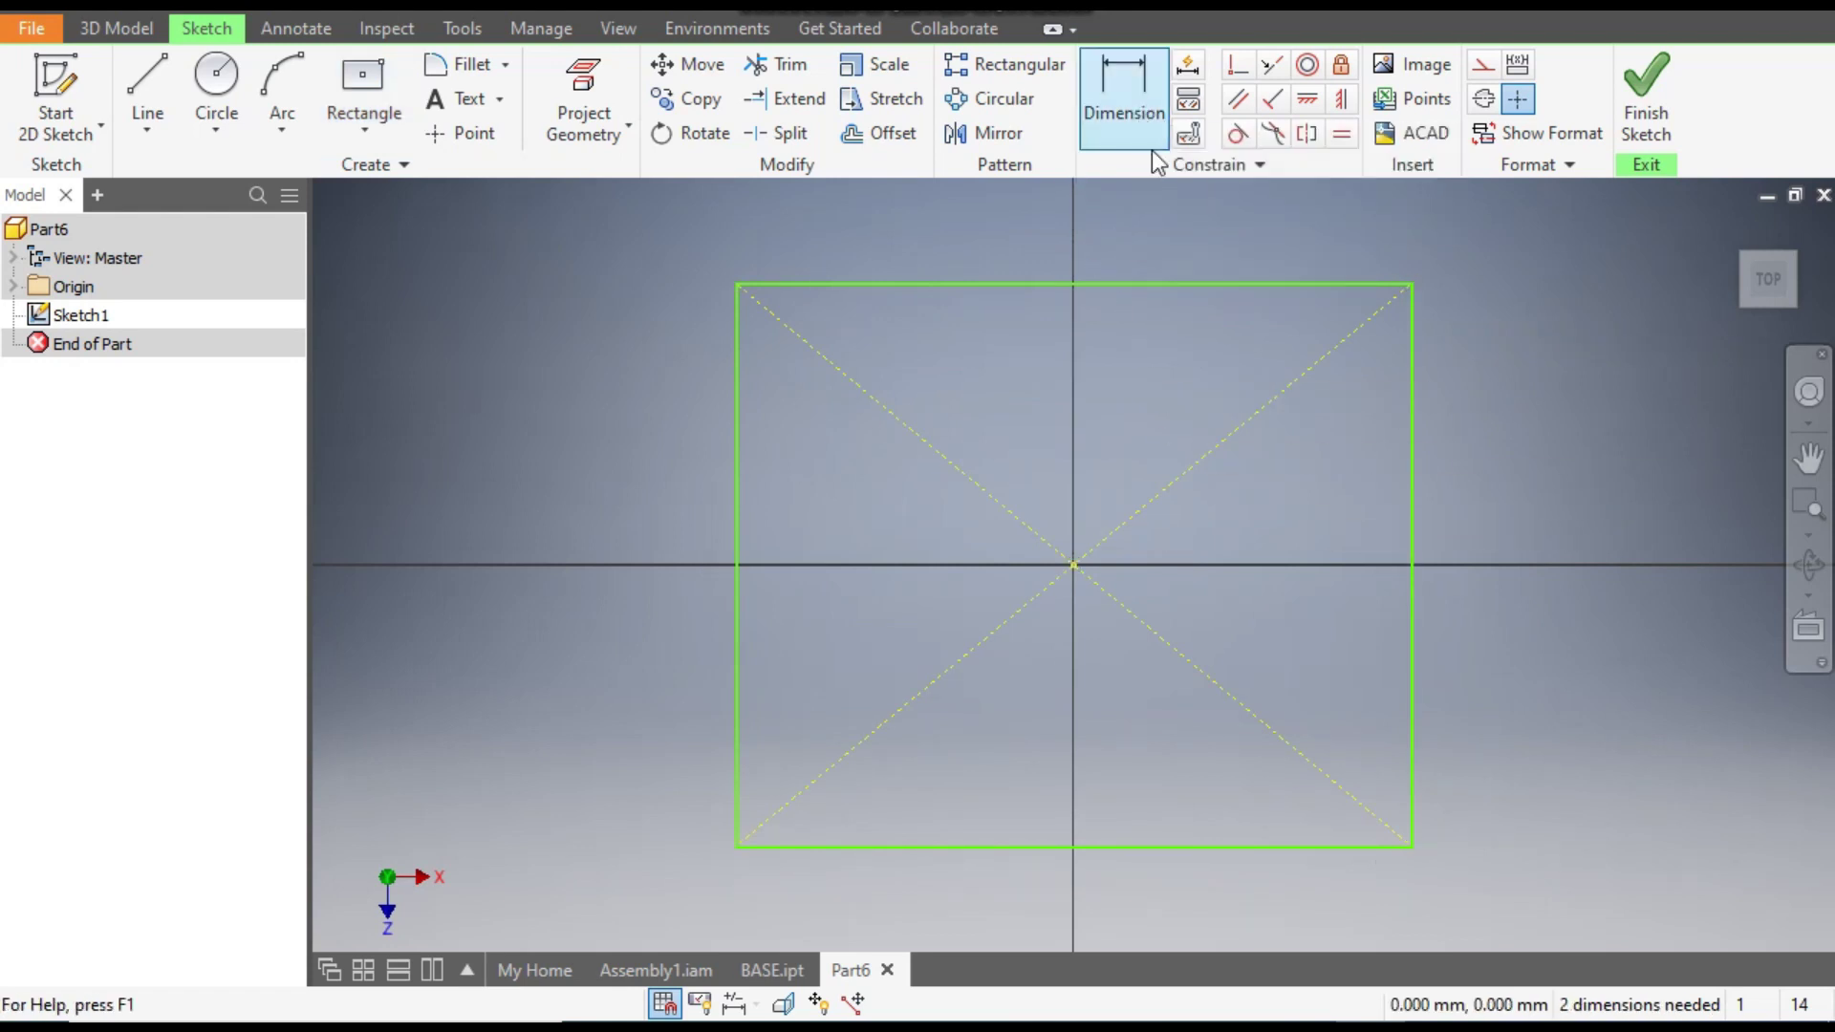
scroll(1196, 330, "down", 2)
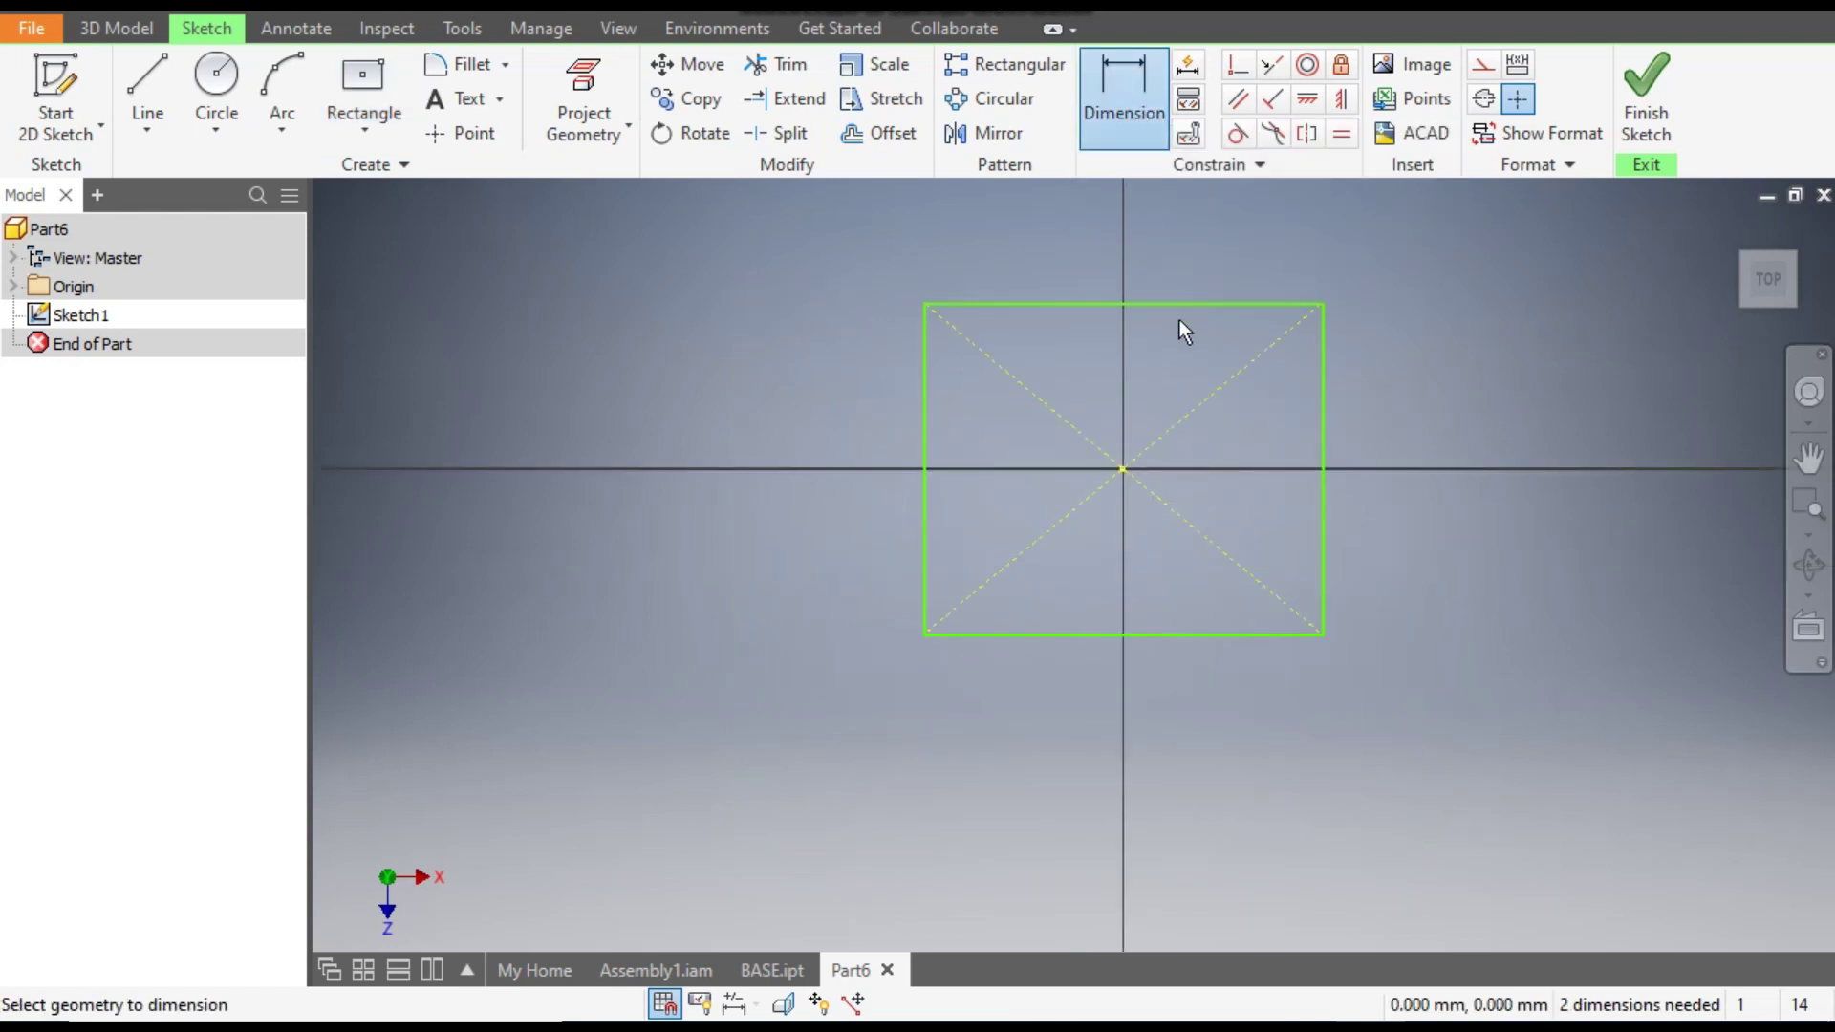
left_click(1173, 635)
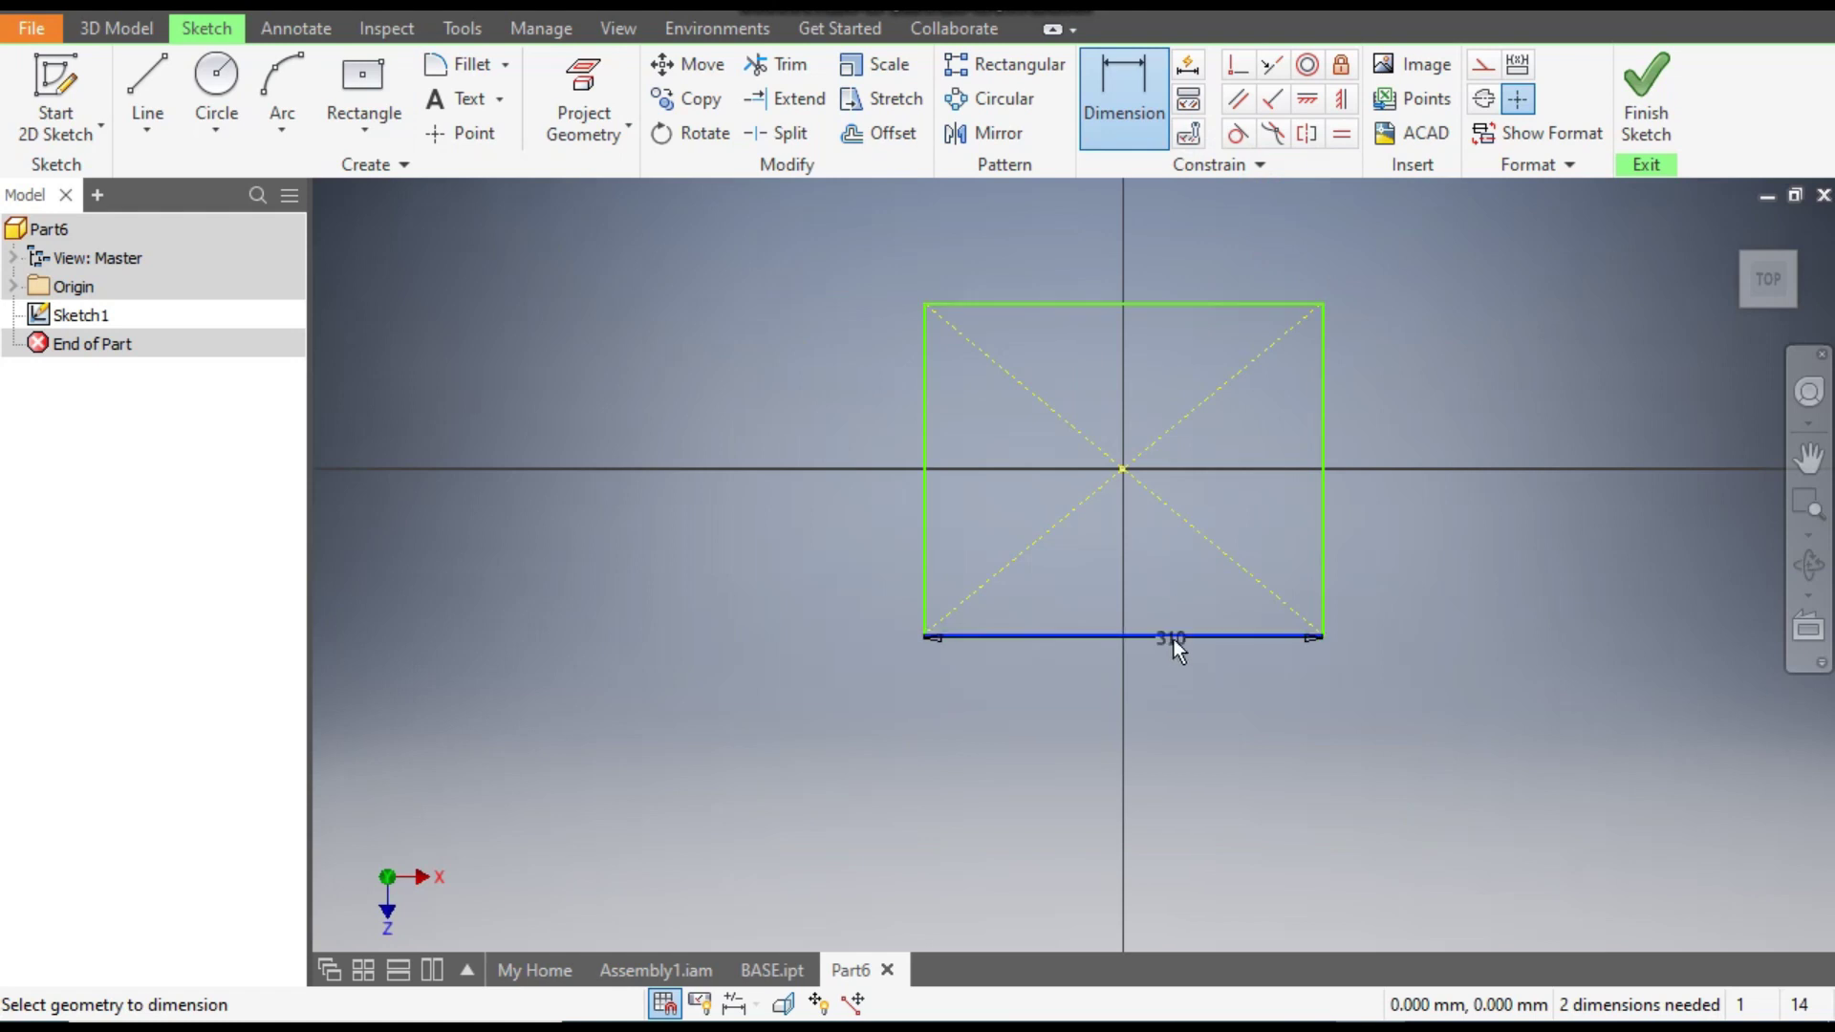
left_click(1178, 719)
type("750")
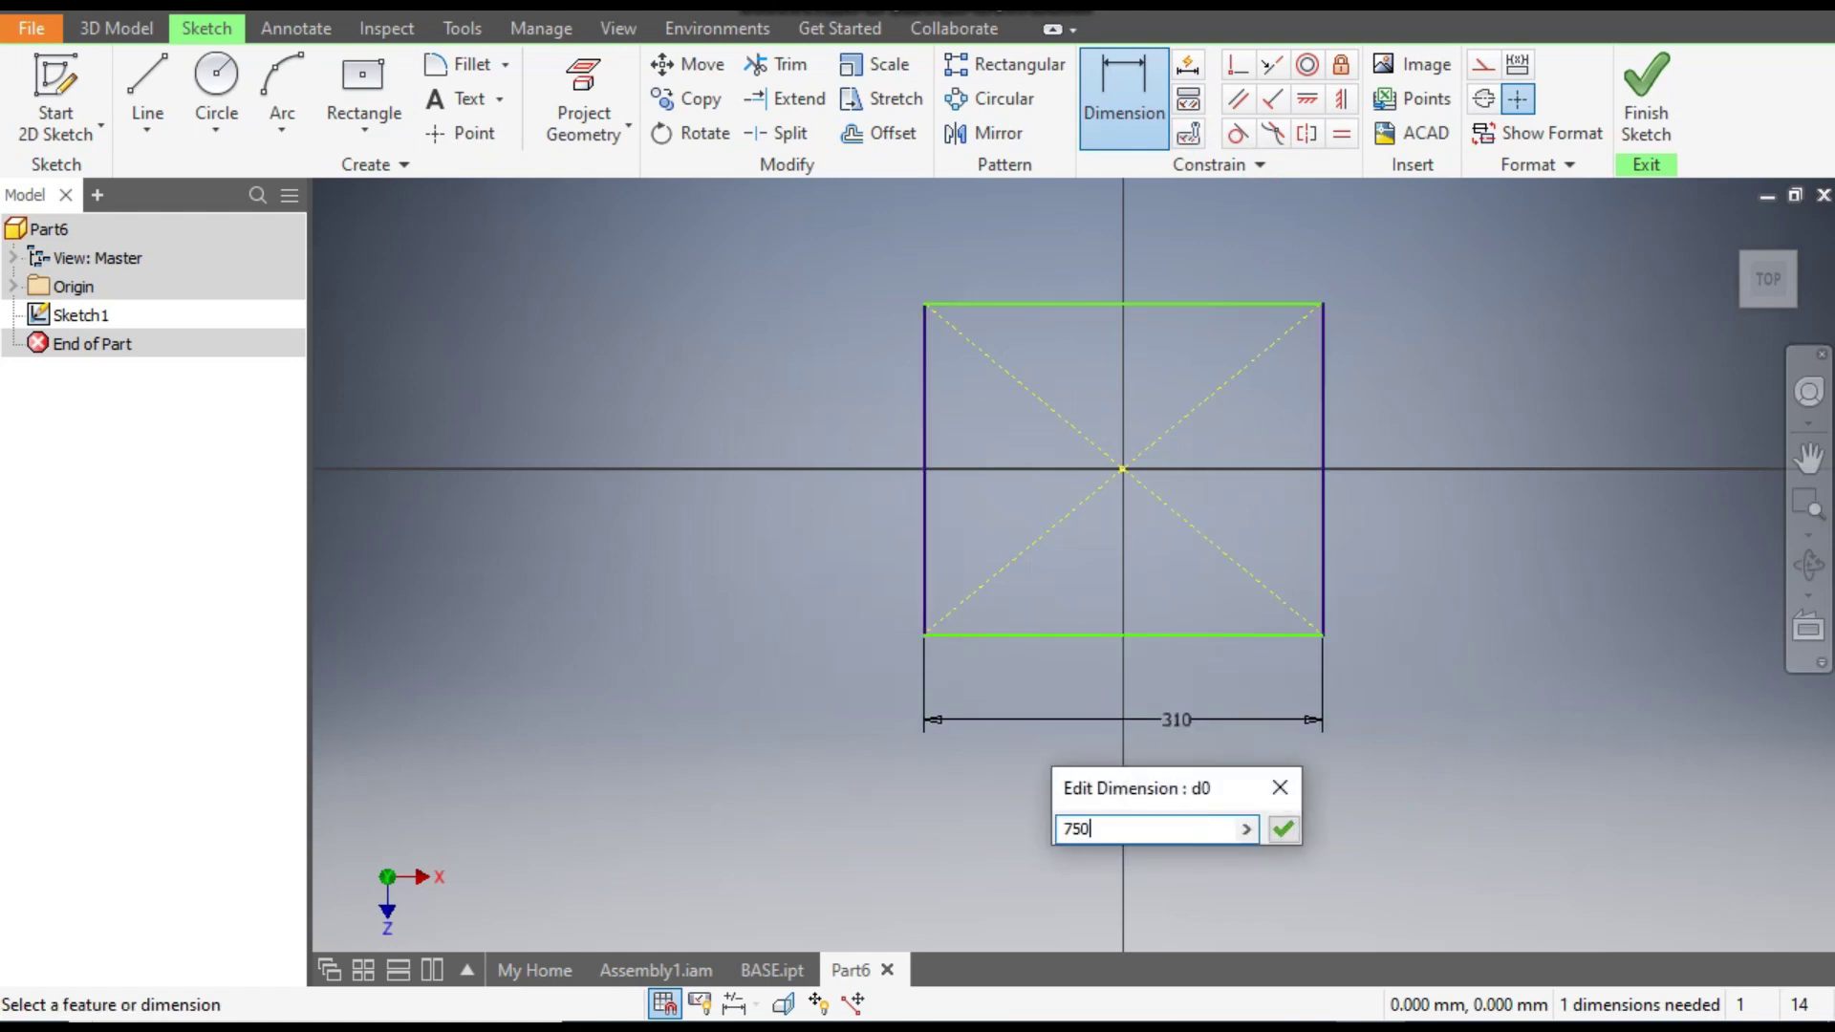
key("Return")
scroll(1178, 721, "up", 3)
scroll(1177, 721, "down", 5)
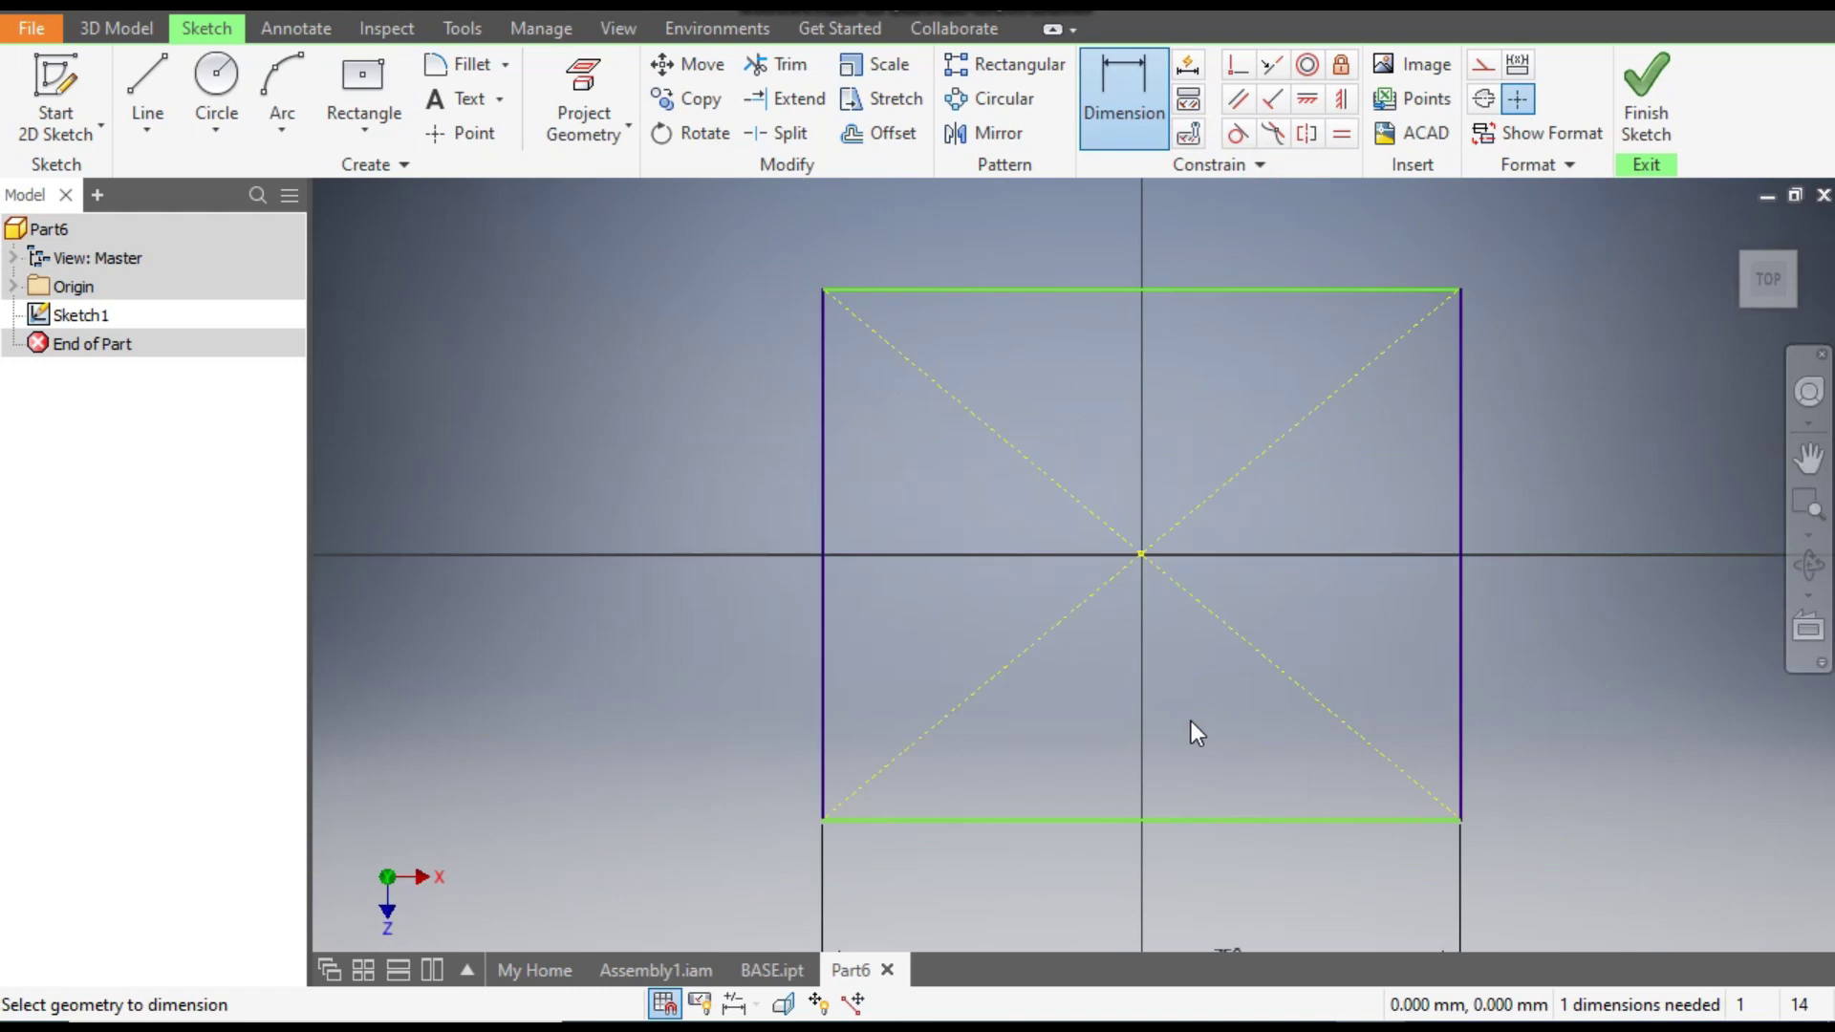
left_click(1465, 558)
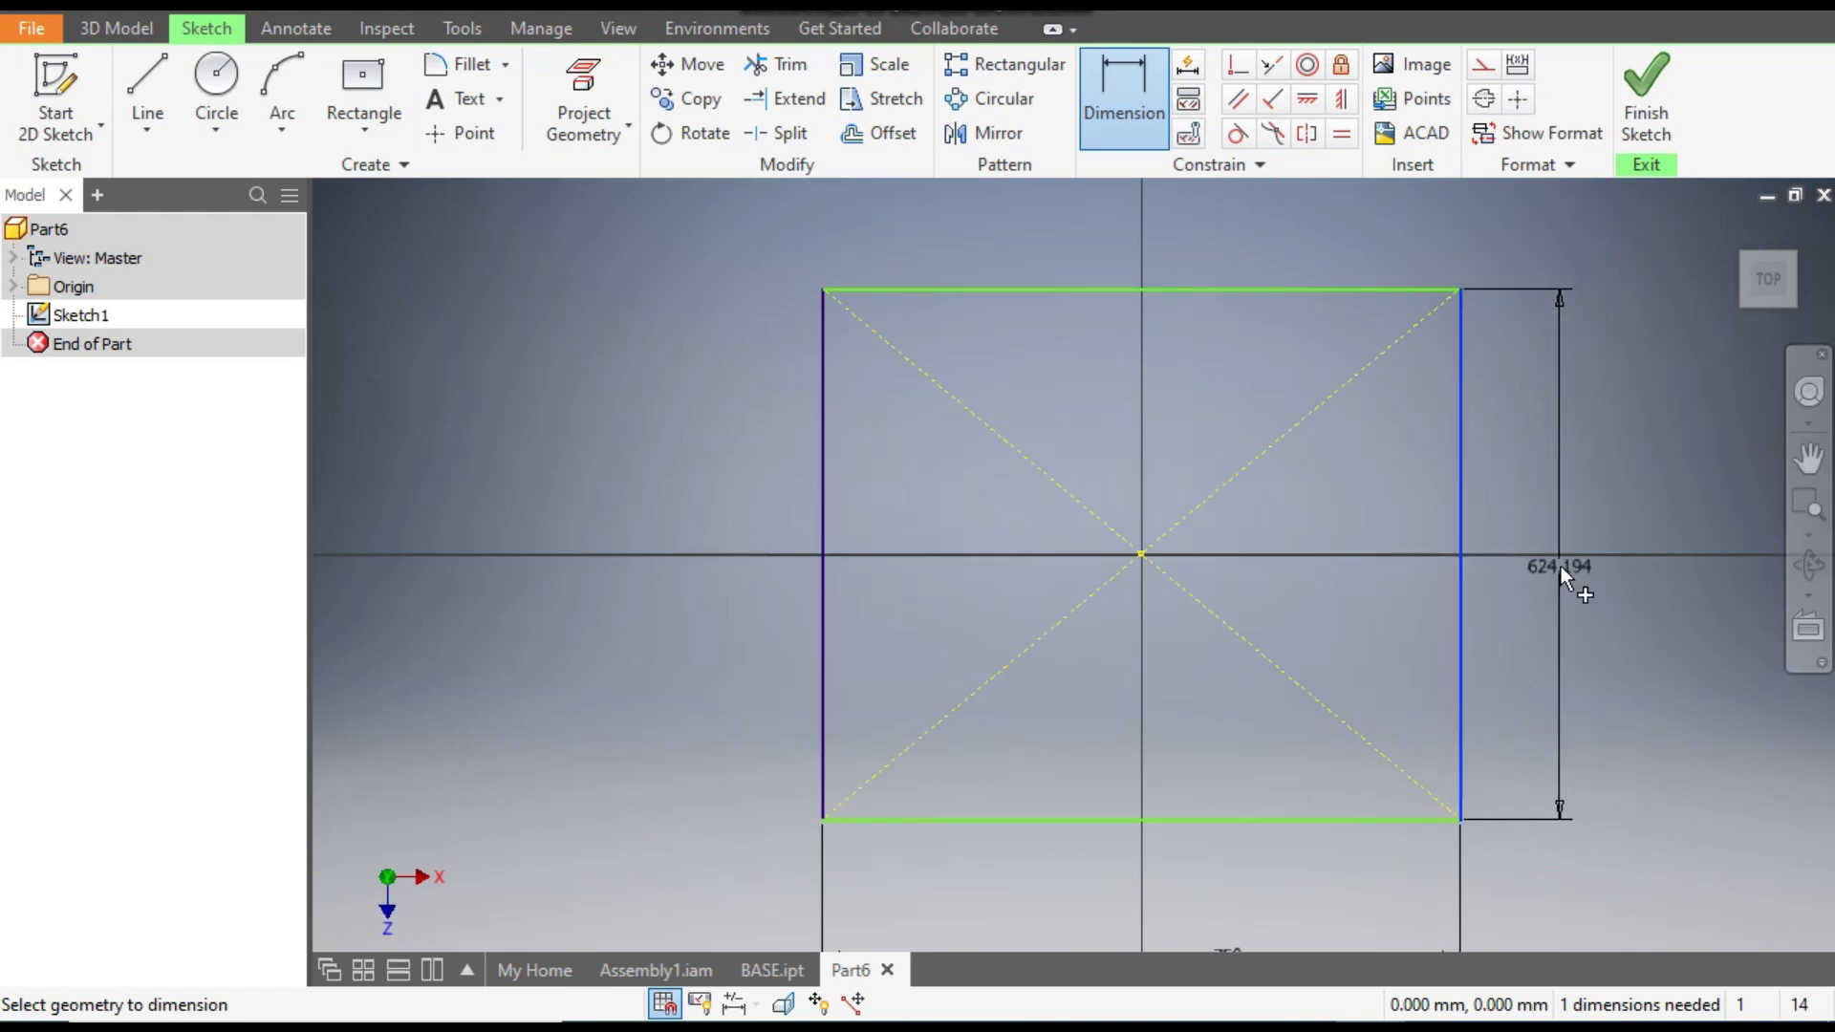
left_click(1562, 566)
type("700")
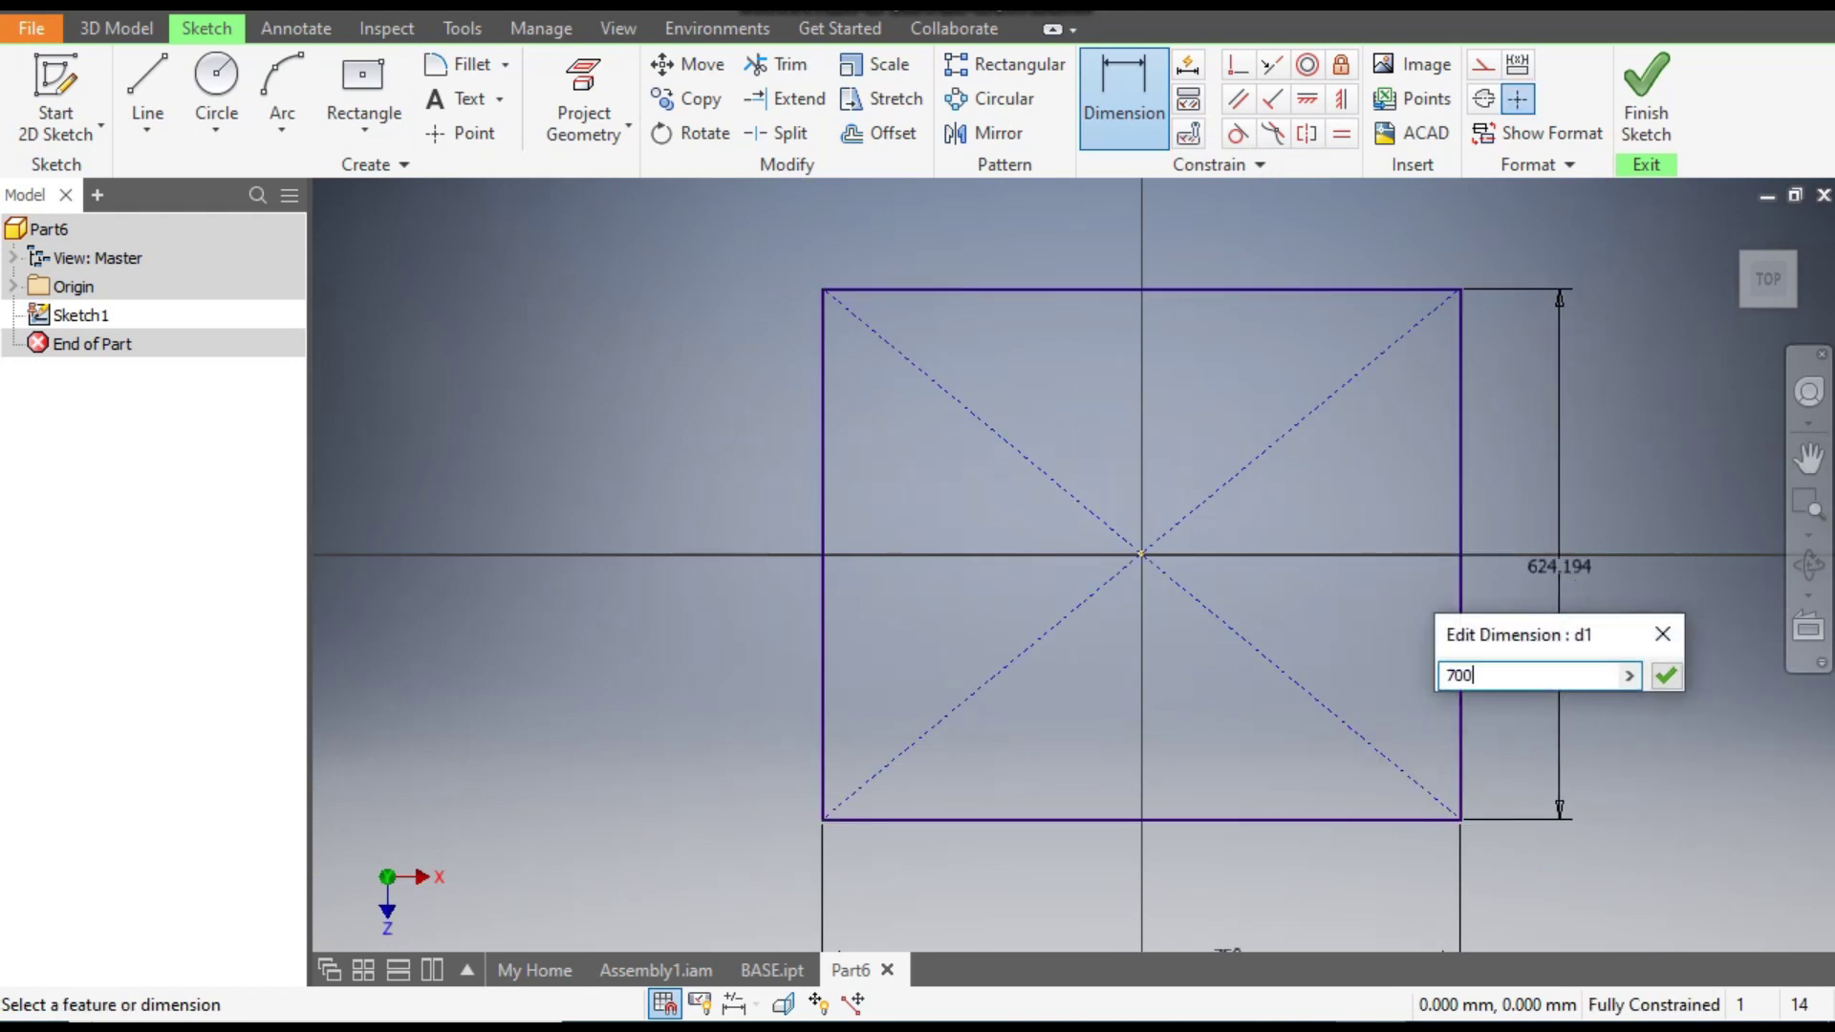
key("Return")
scroll(996, 367, "down", 2)
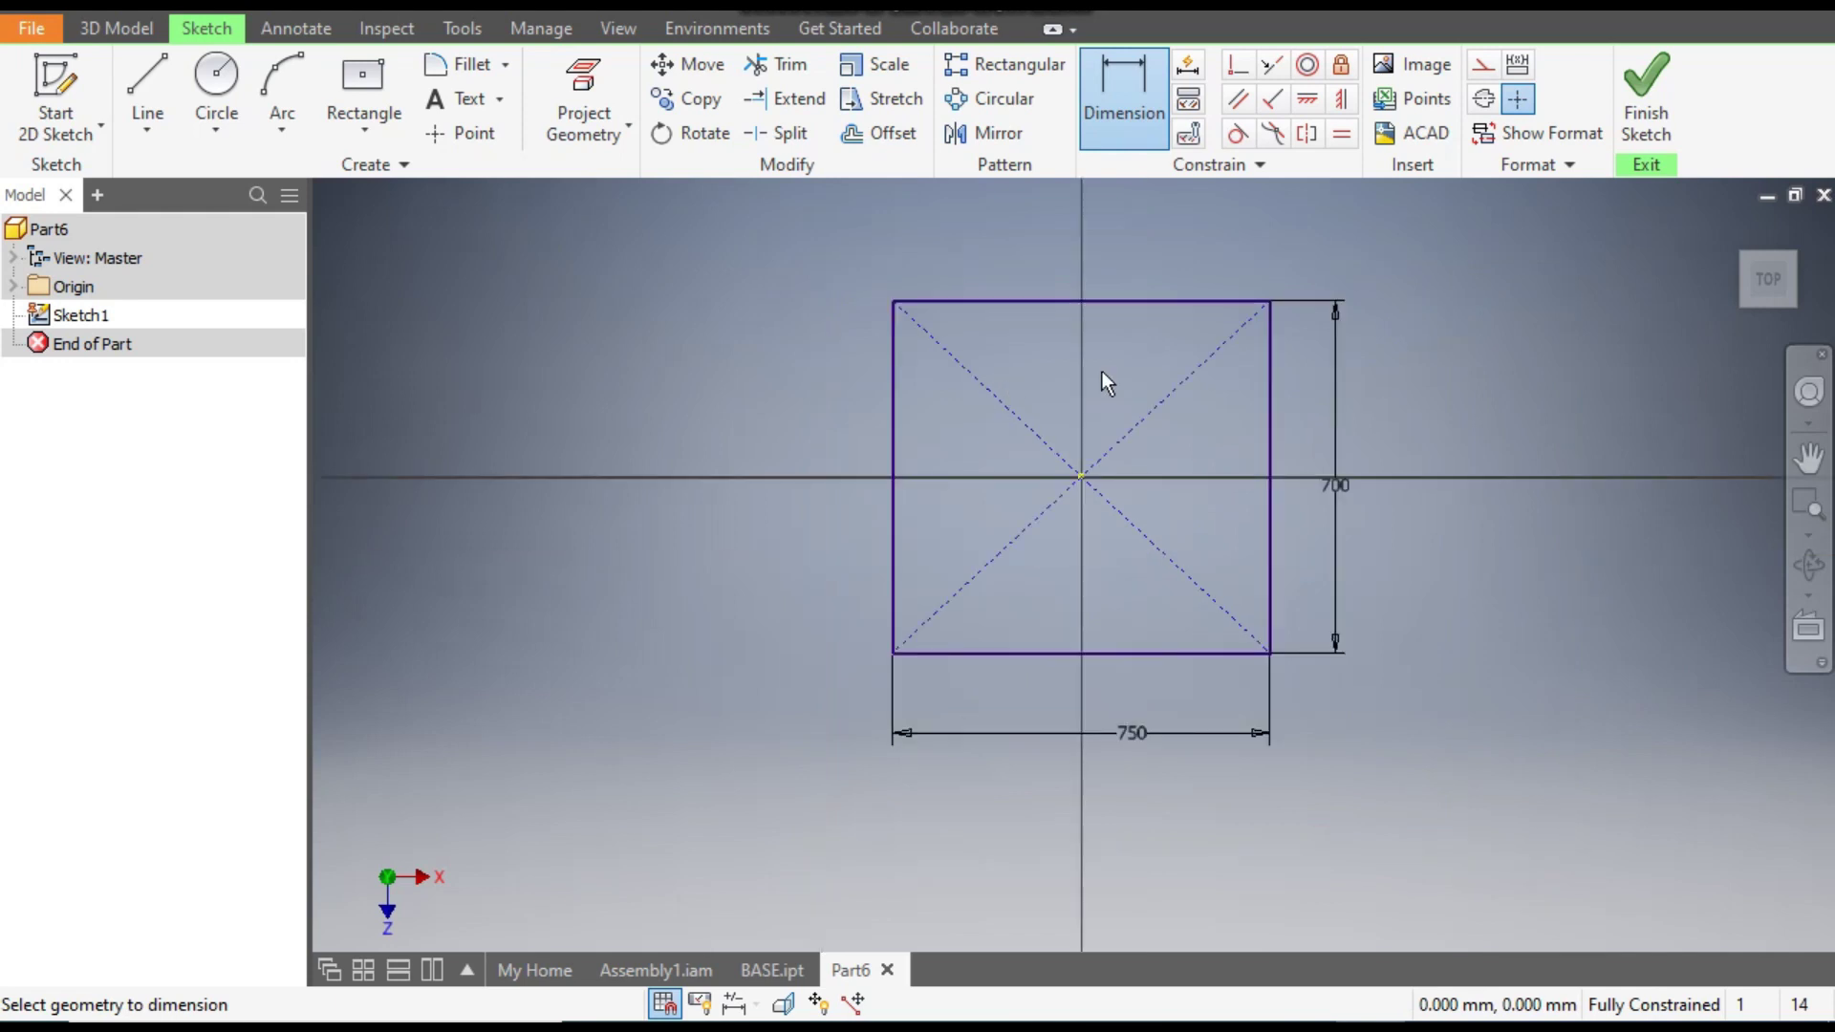
Extrude the rectangle 200 mm symmetrically about the sketch plane as a solid.
left_click(120, 28)
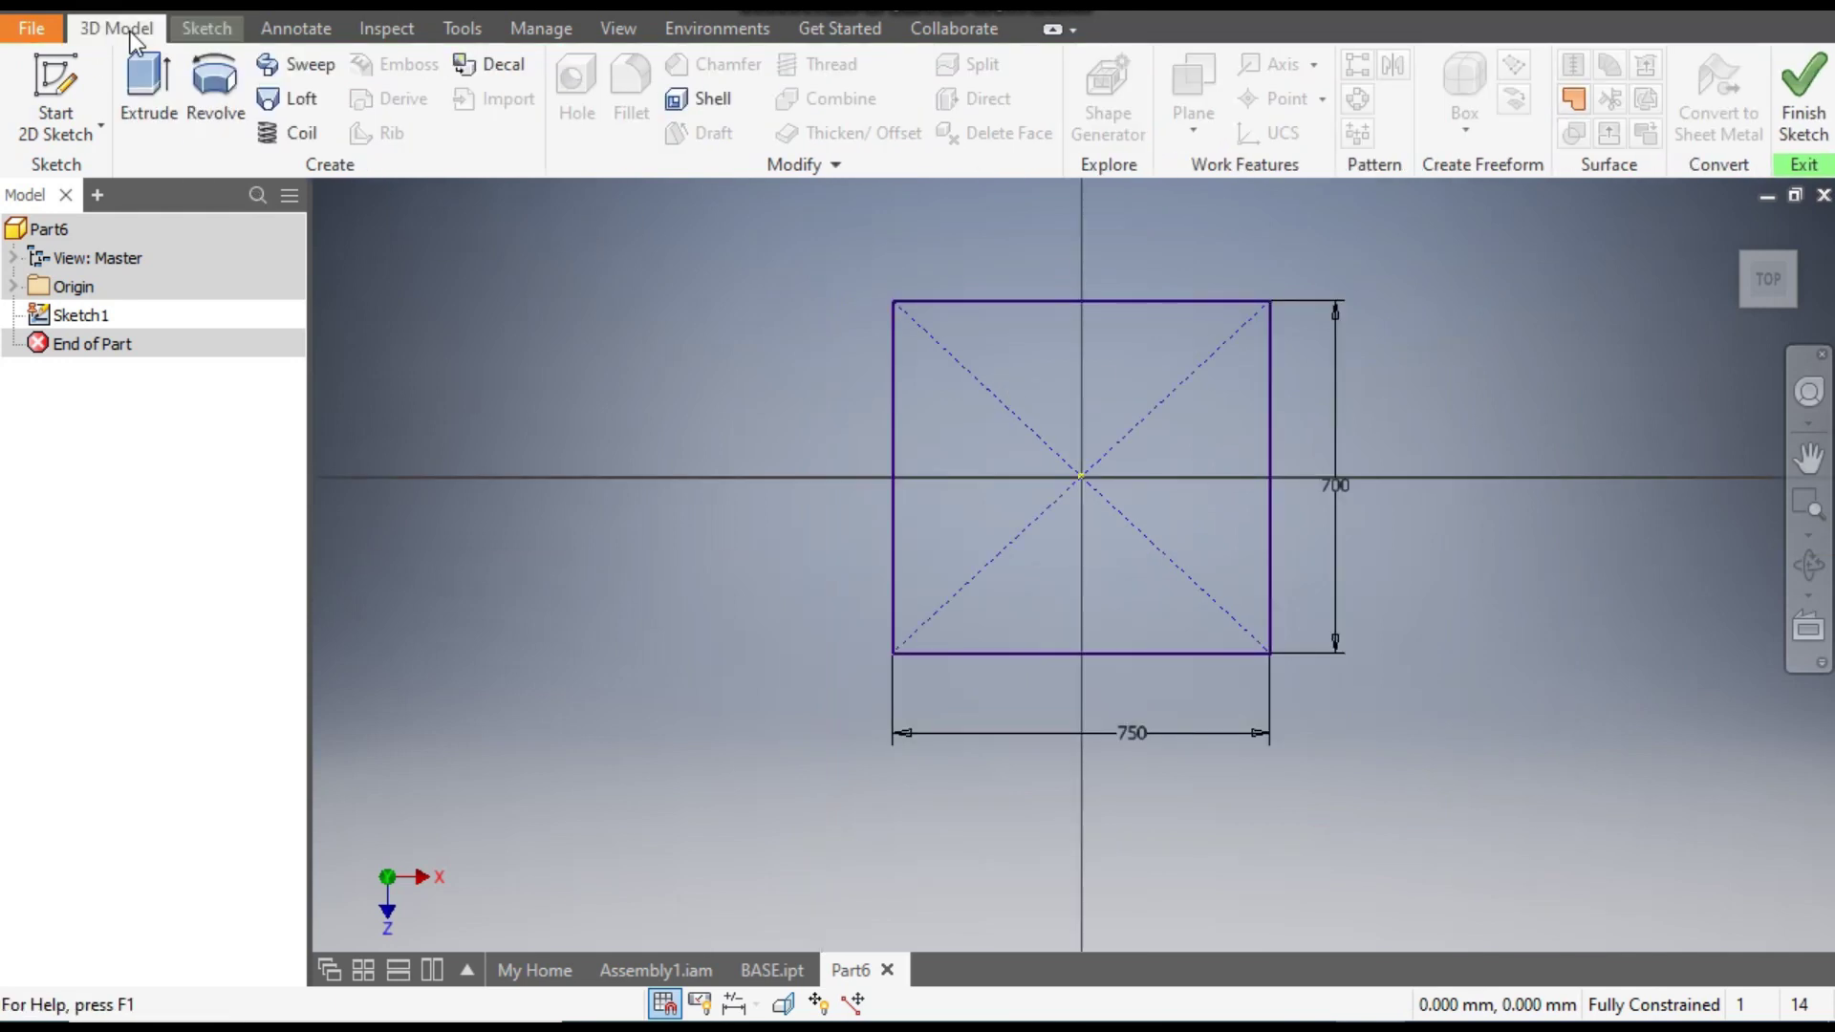
left_click(153, 96)
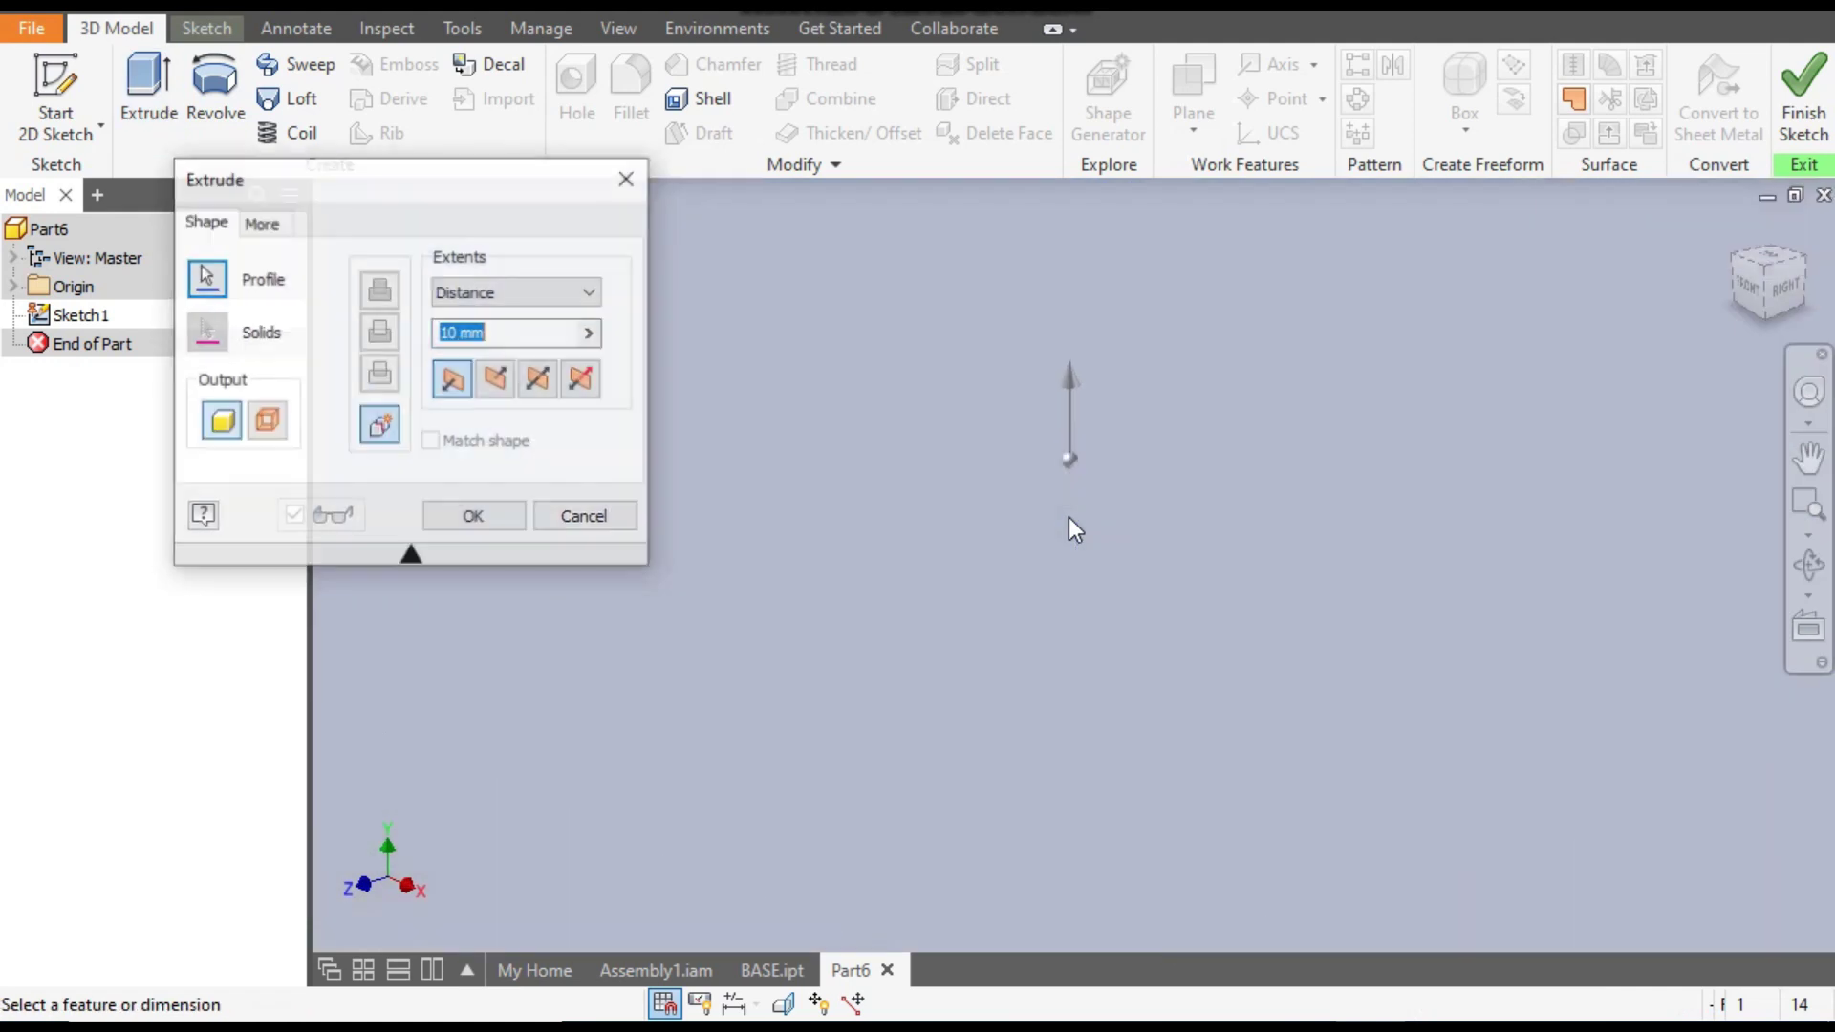
middle_click_drag(1000, 366, 1240, 374)
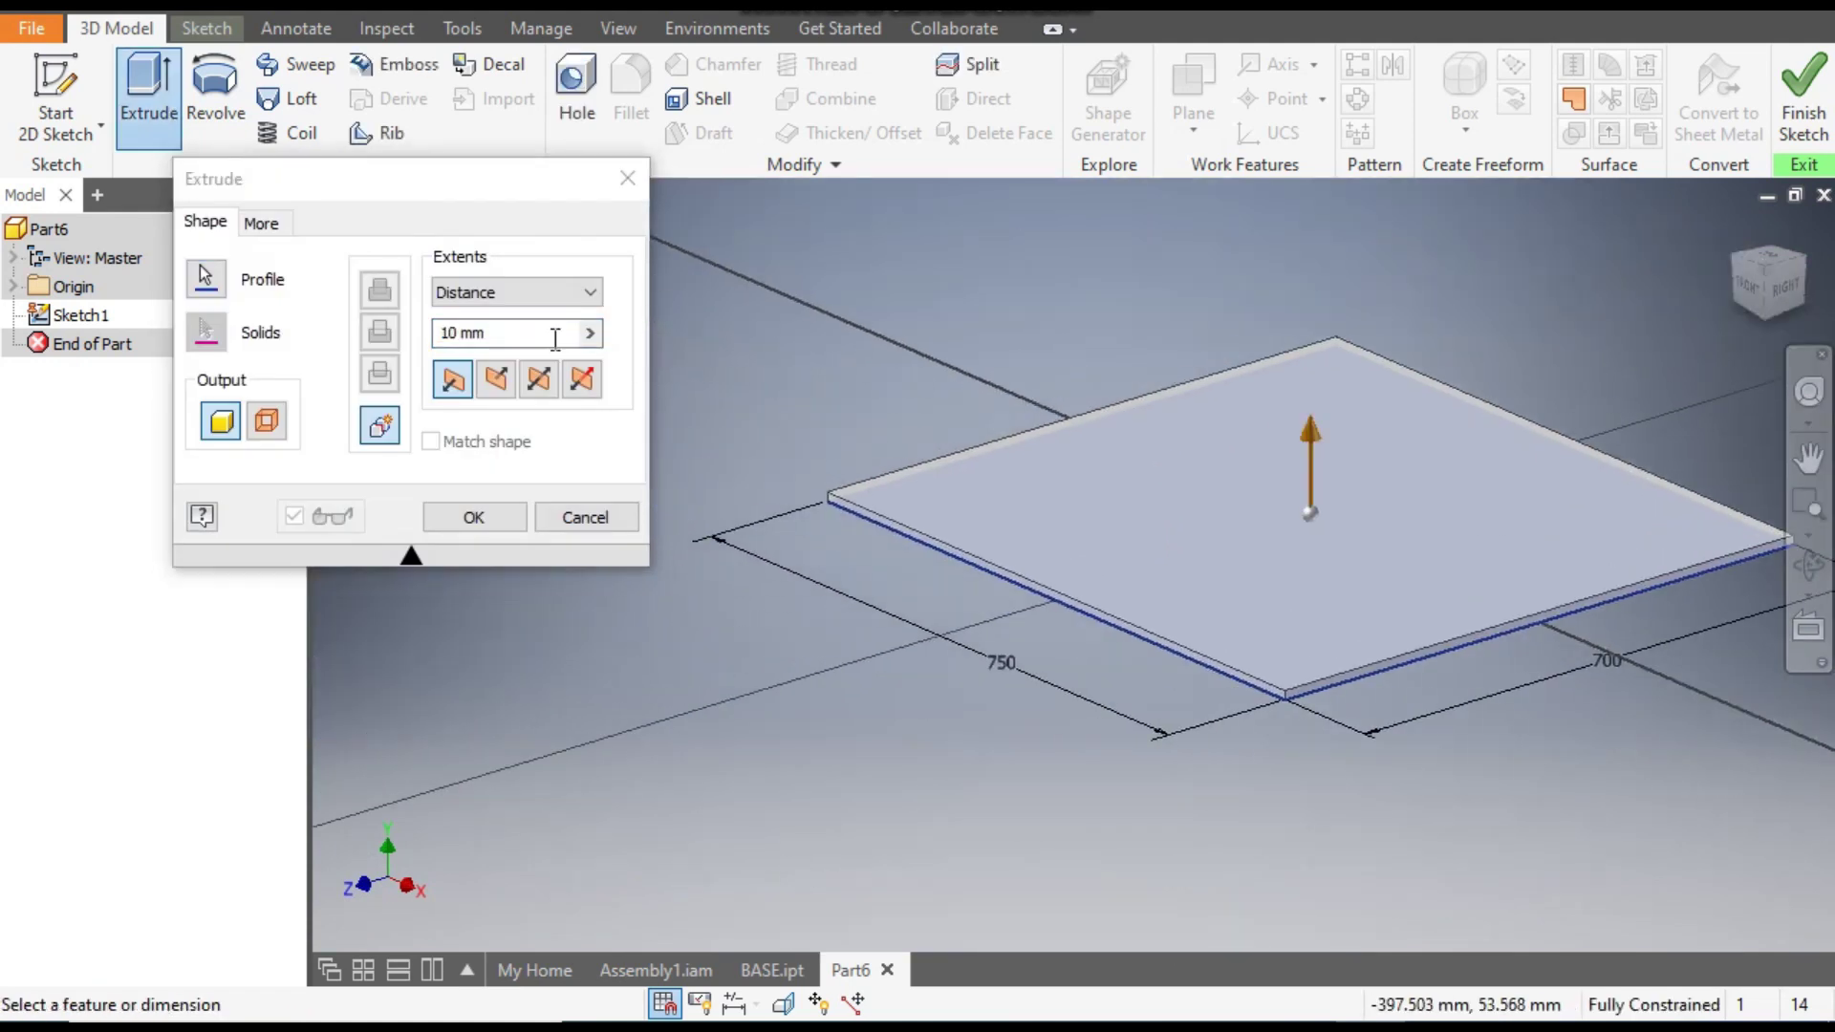
type("200")
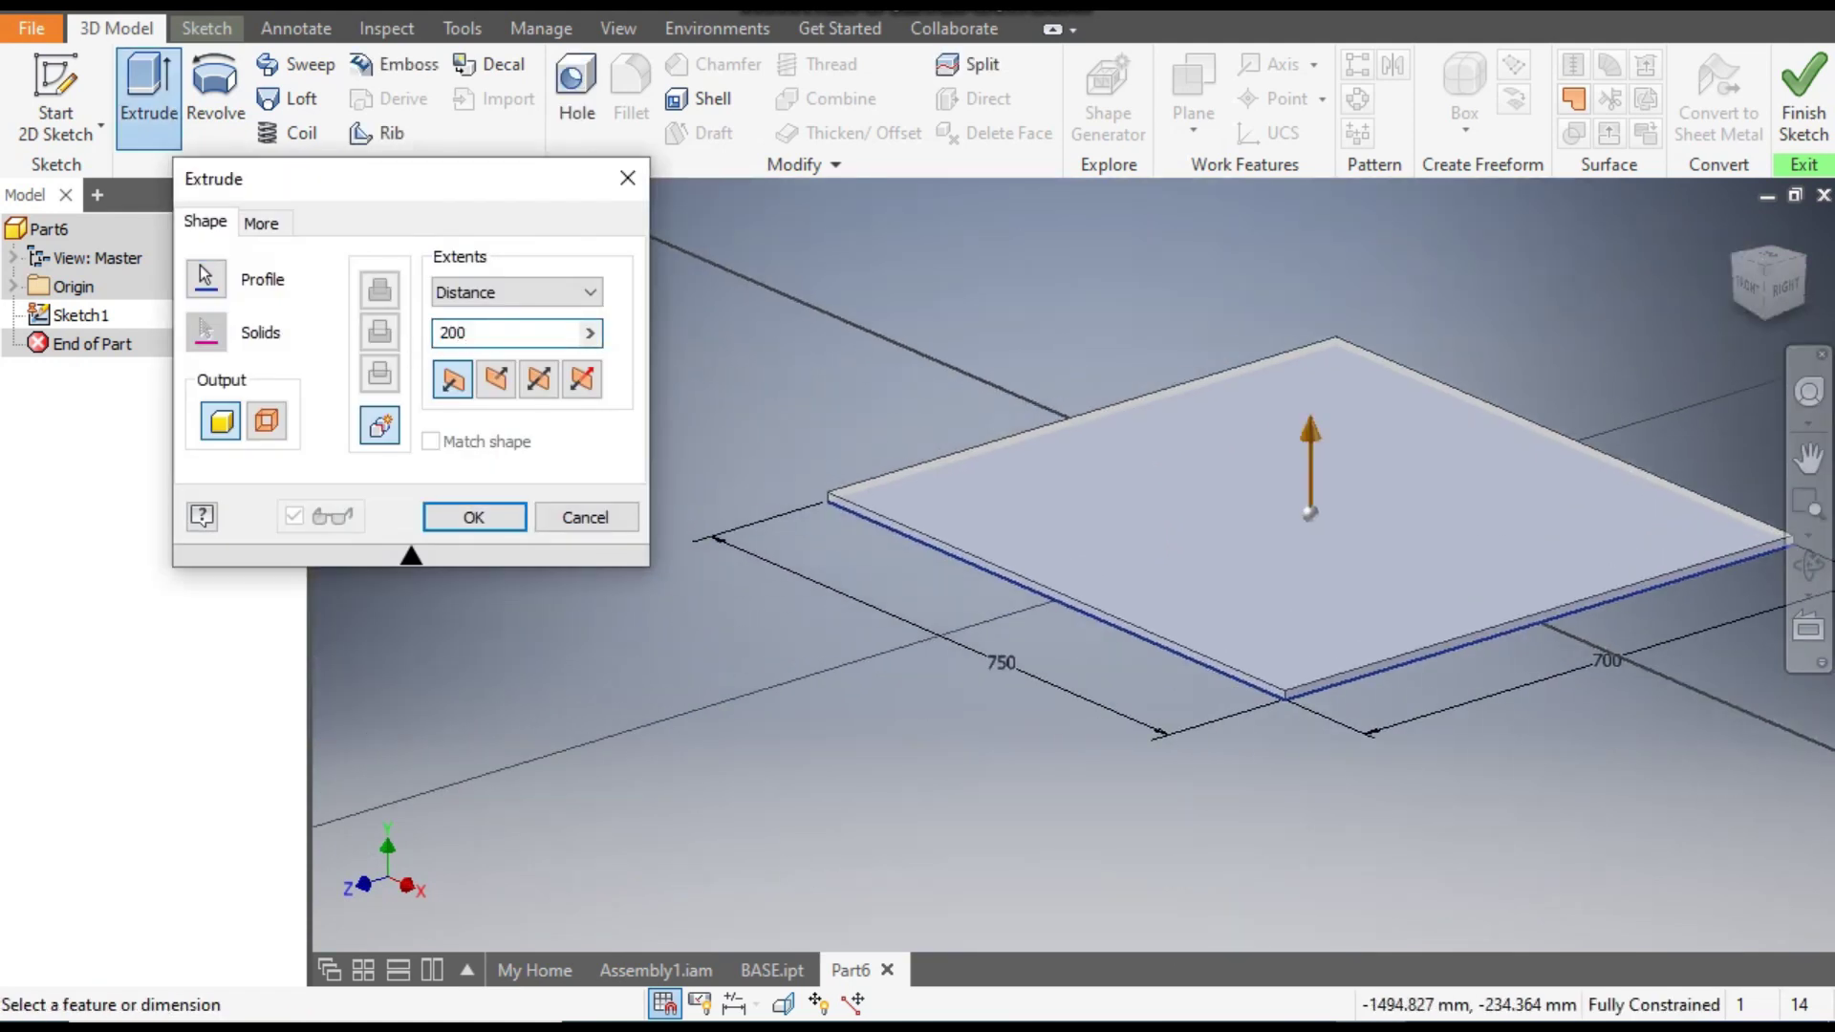
left_click(540, 382)
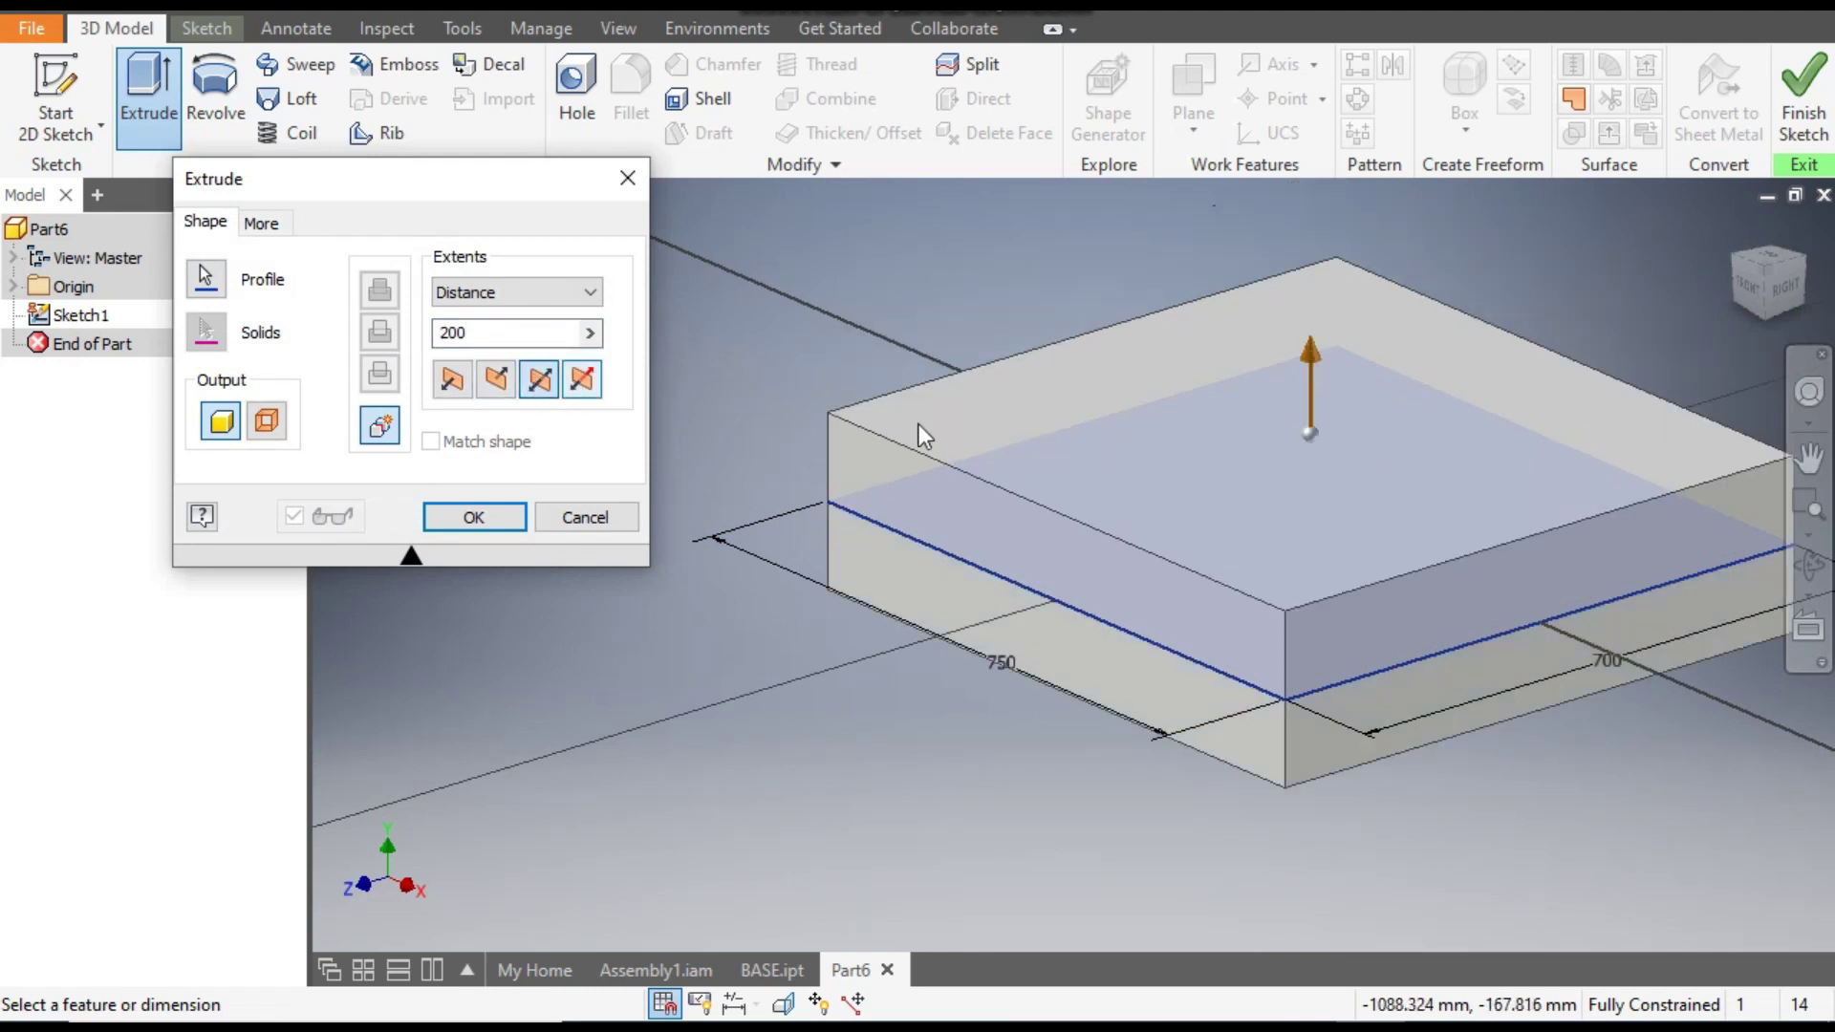
left_click(473, 521)
Fillet the four vertical corner edges of the cushion block with a 35 mm radius.
middle_click_drag(783, 410, 589, 411)
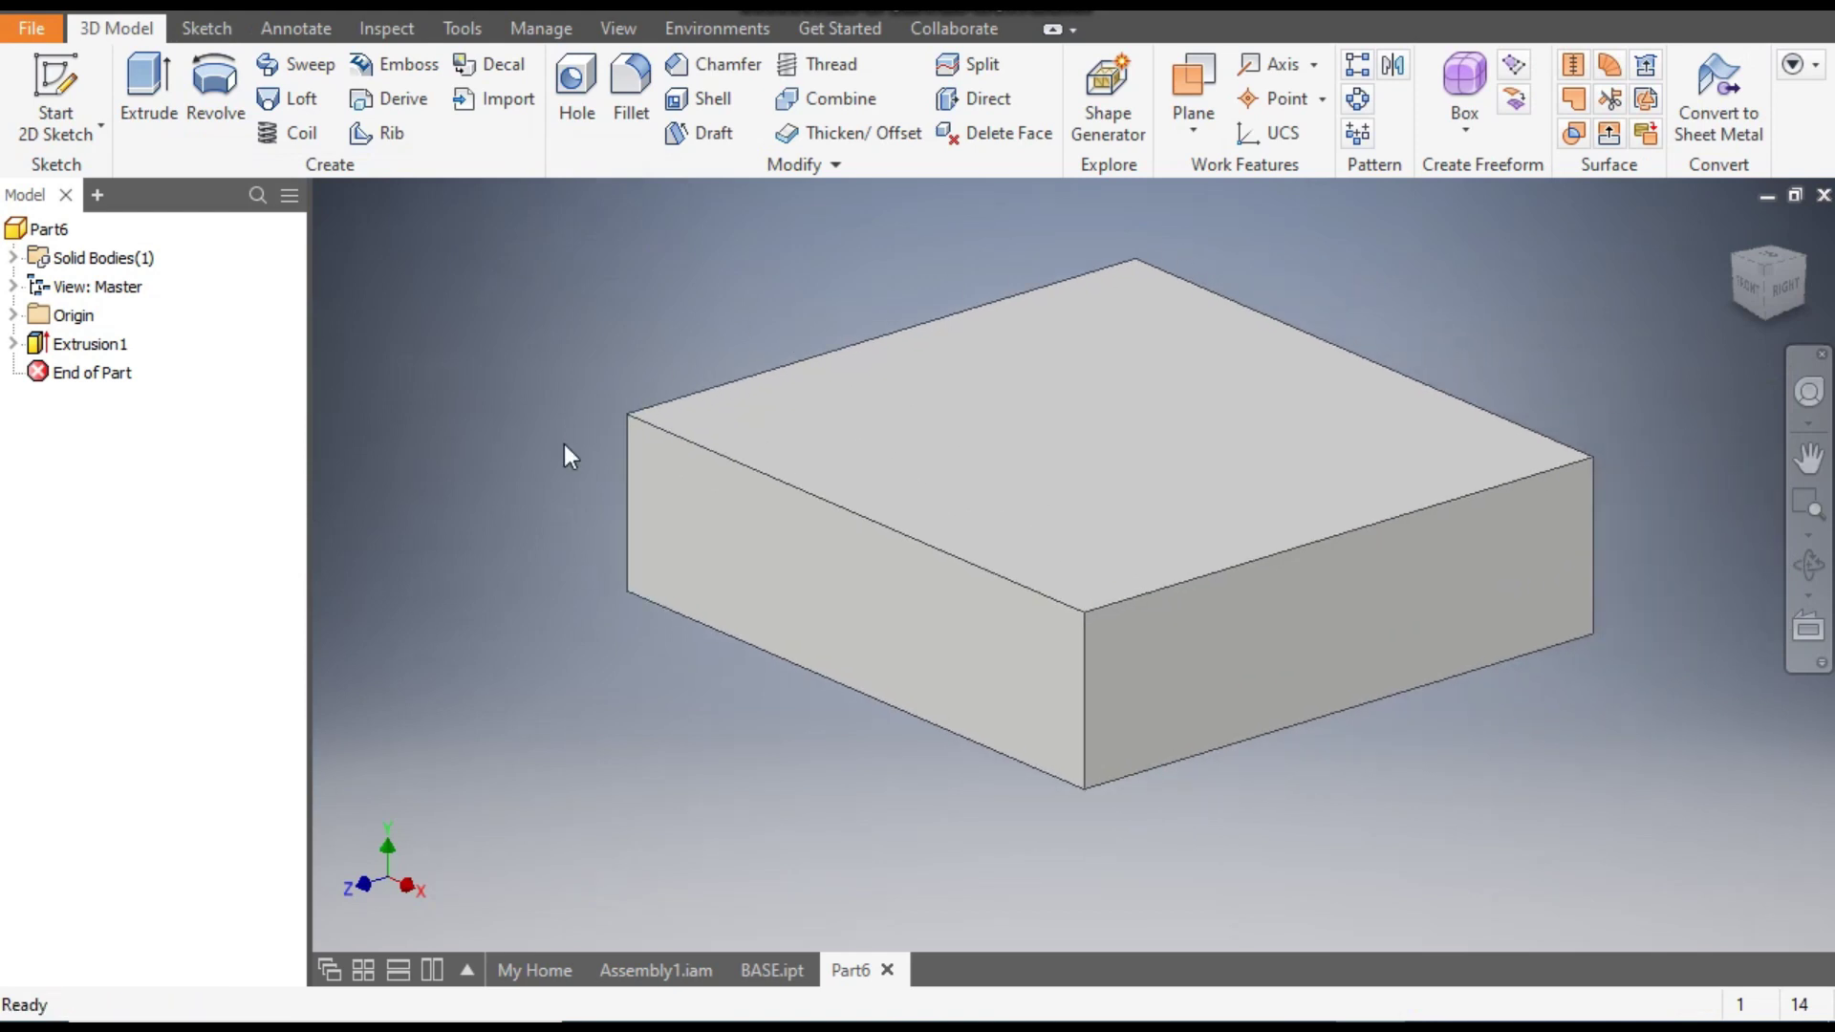
left_click(630, 438)
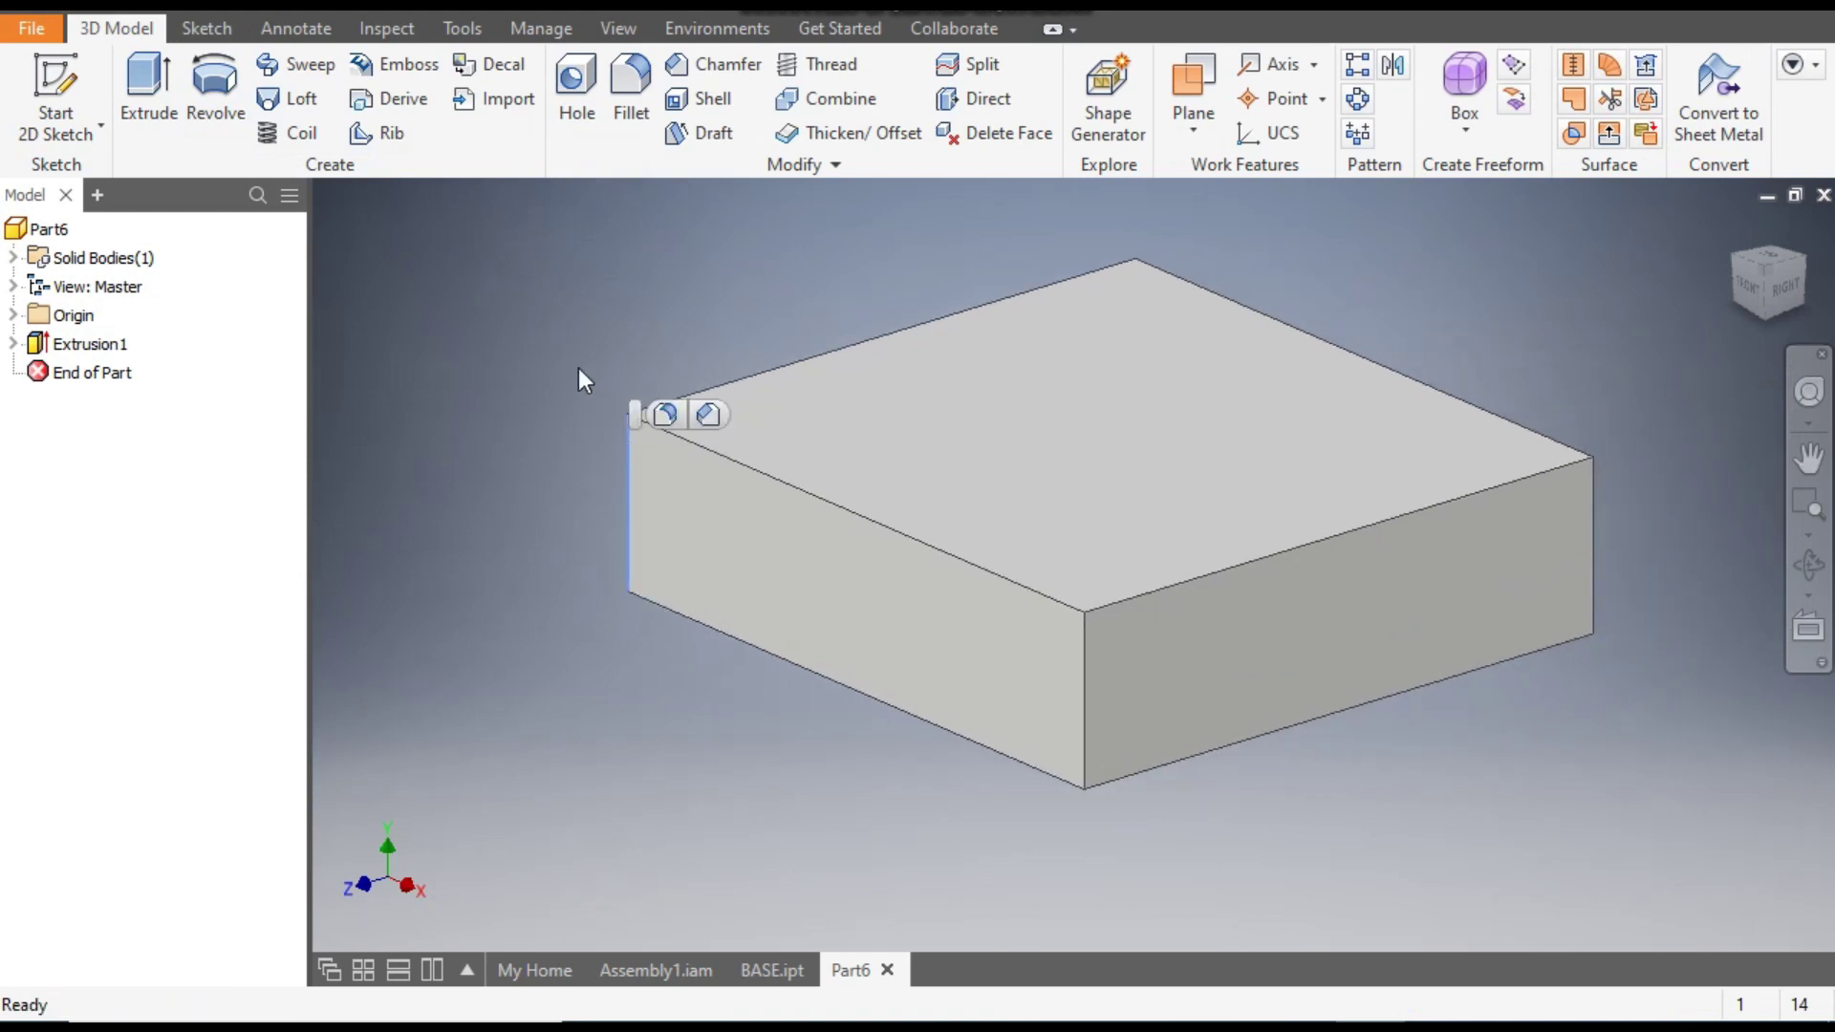
mouse_move(633, 462)
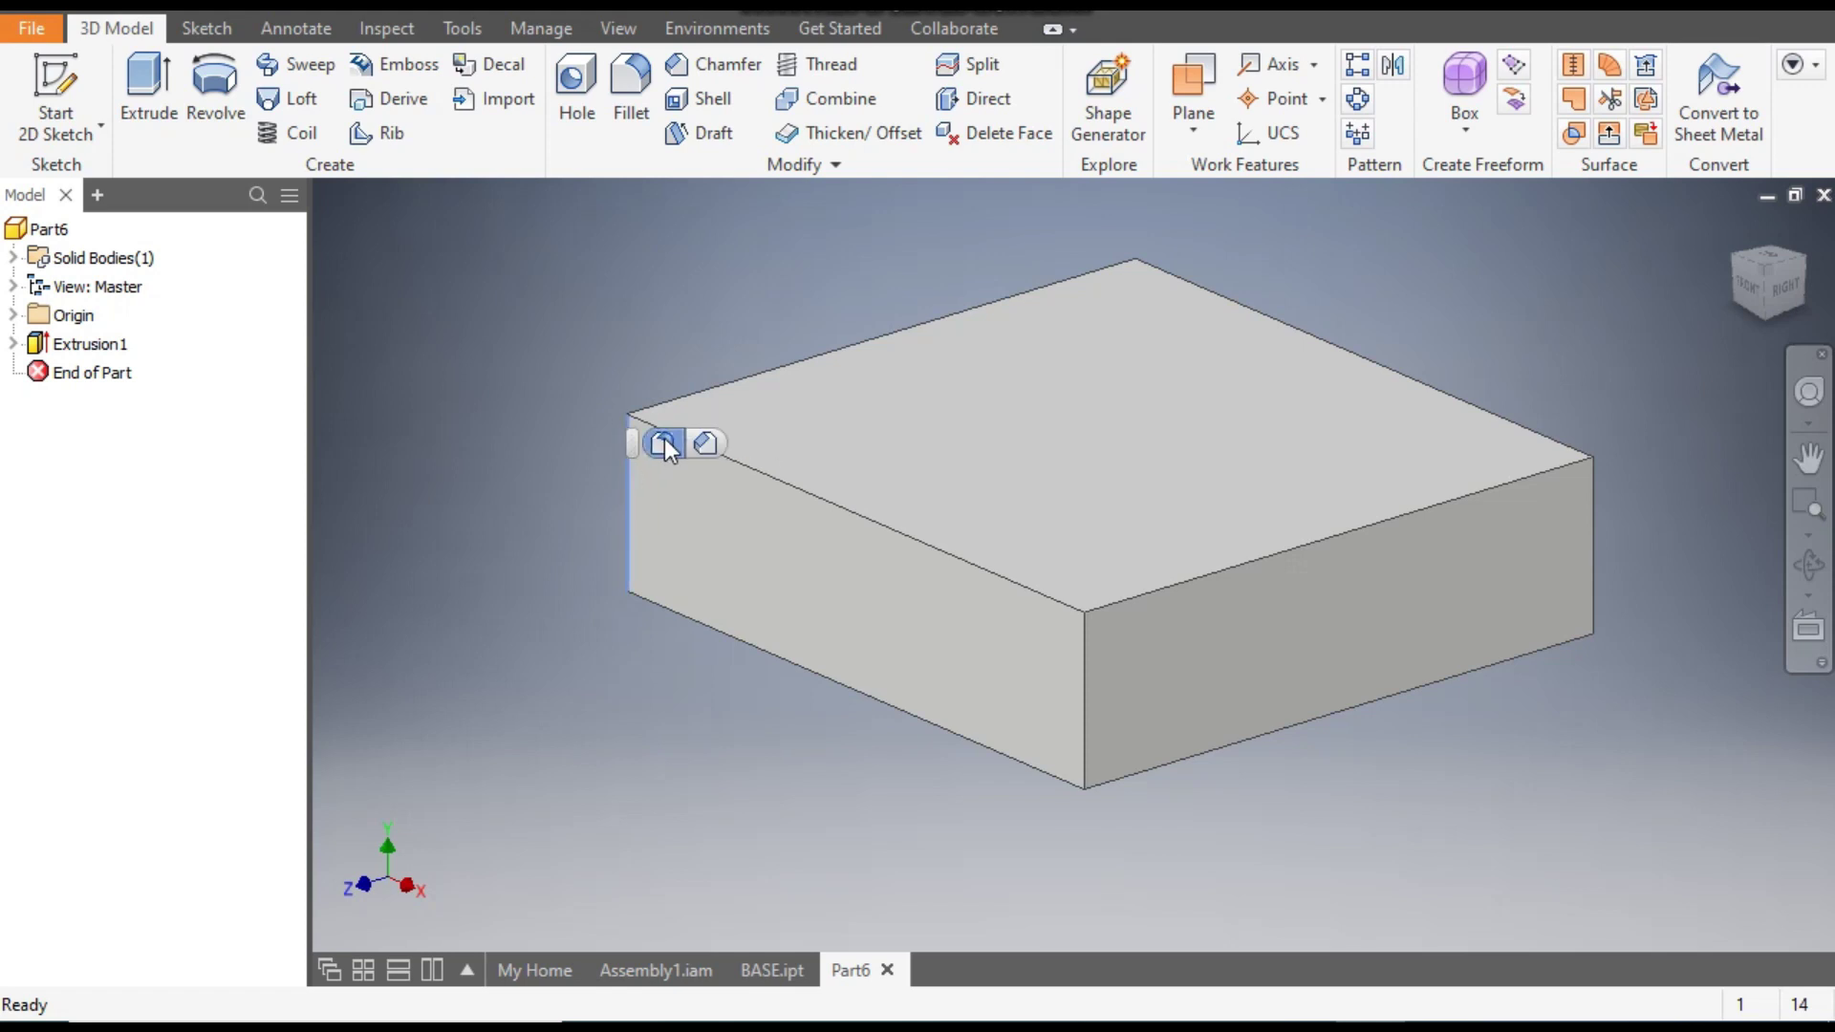
left_click(666, 444)
left_click(547, 411)
double_click(547, 411)
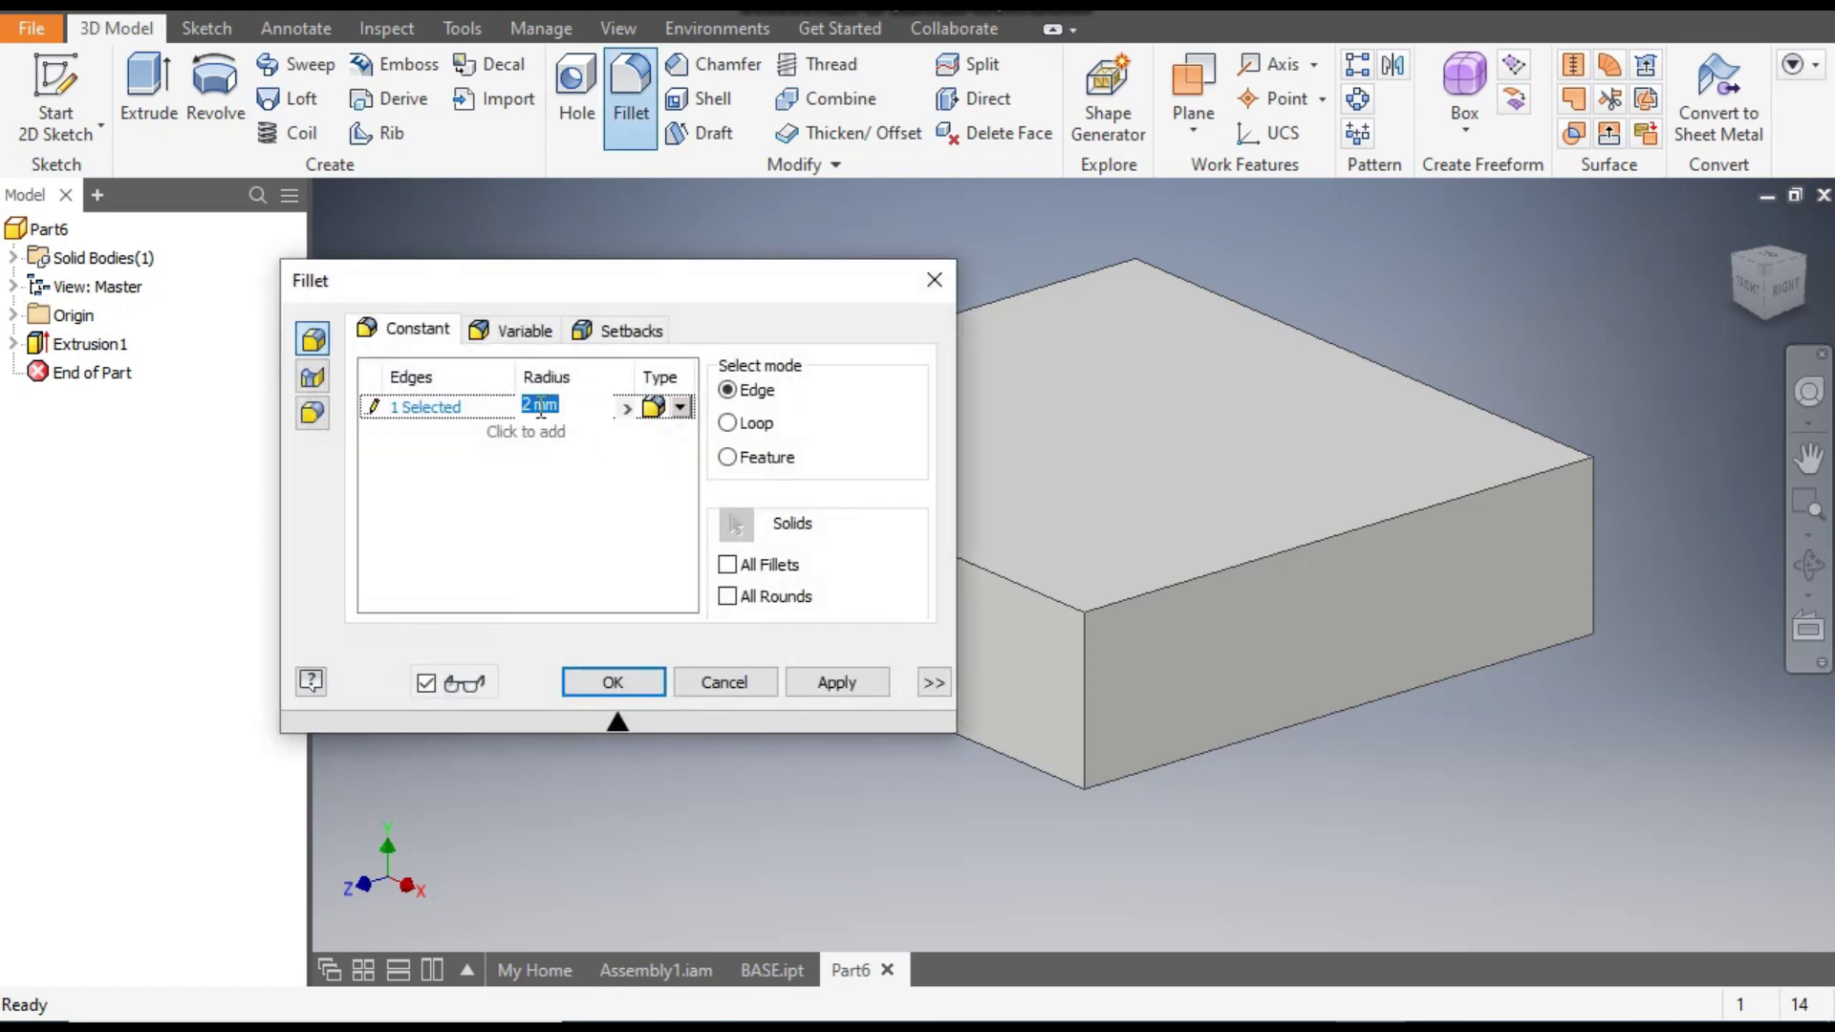
type("35")
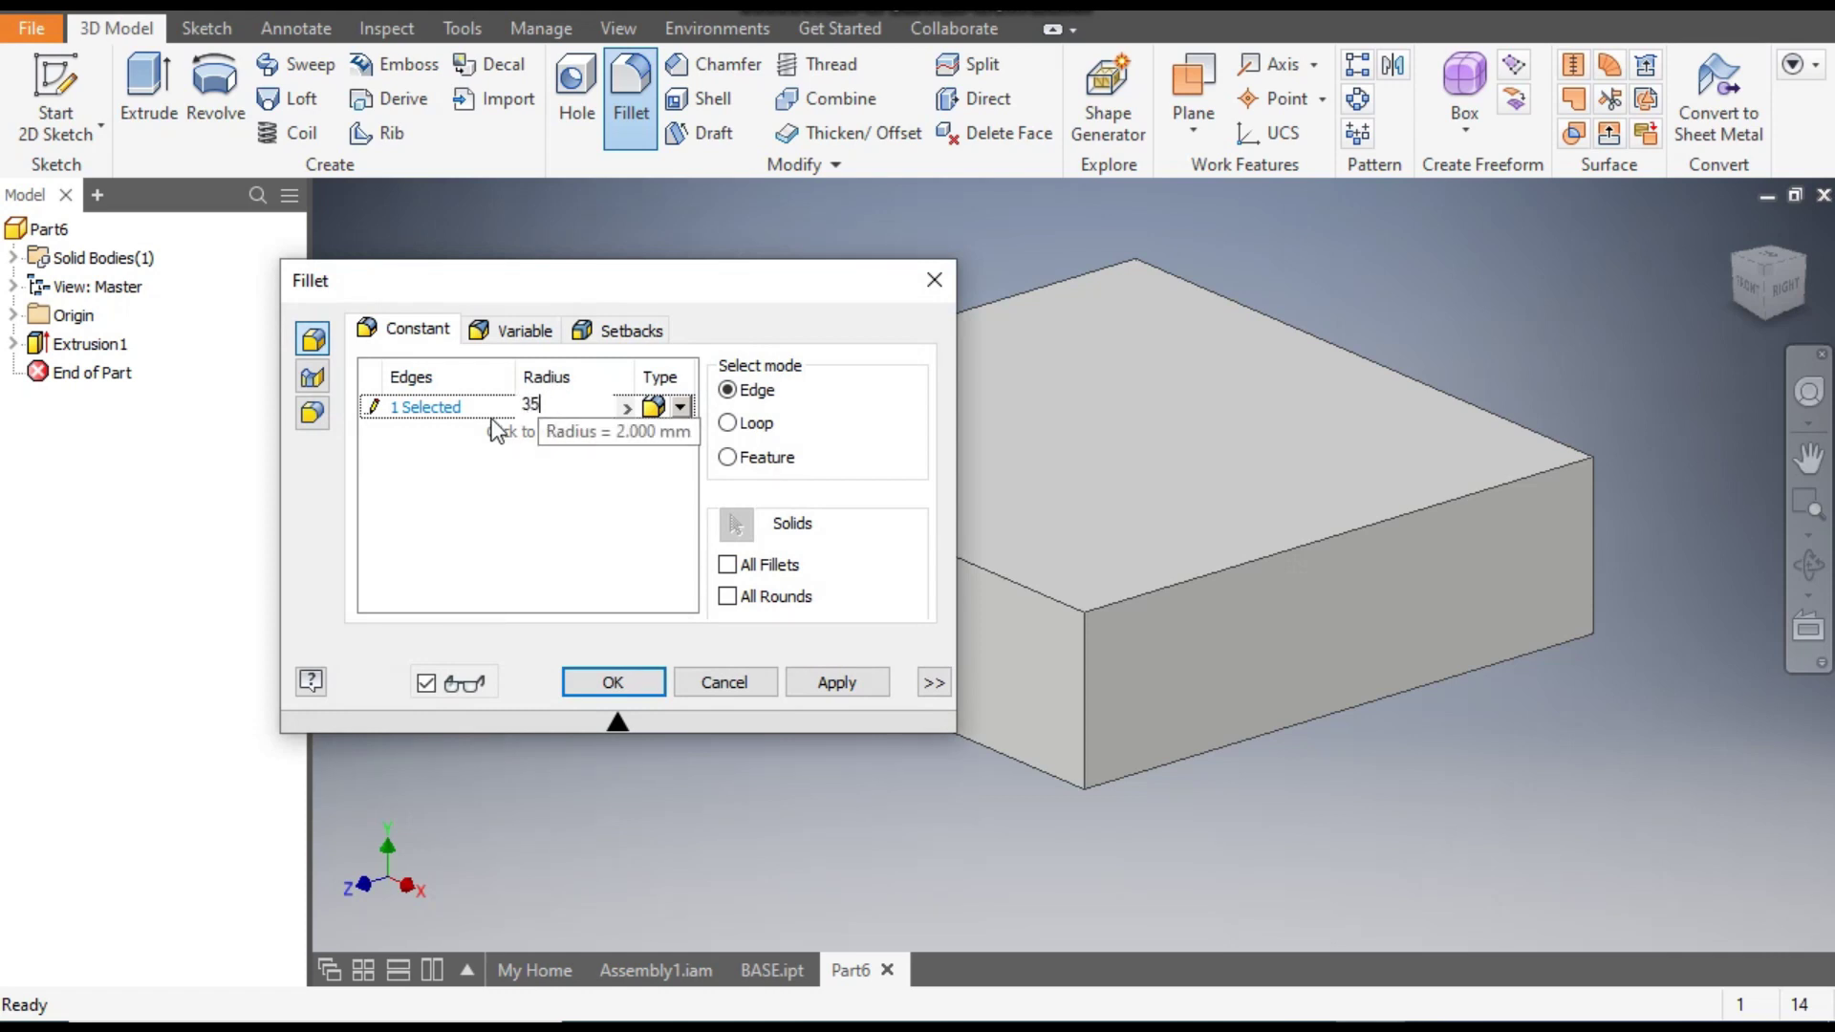
key("Return")
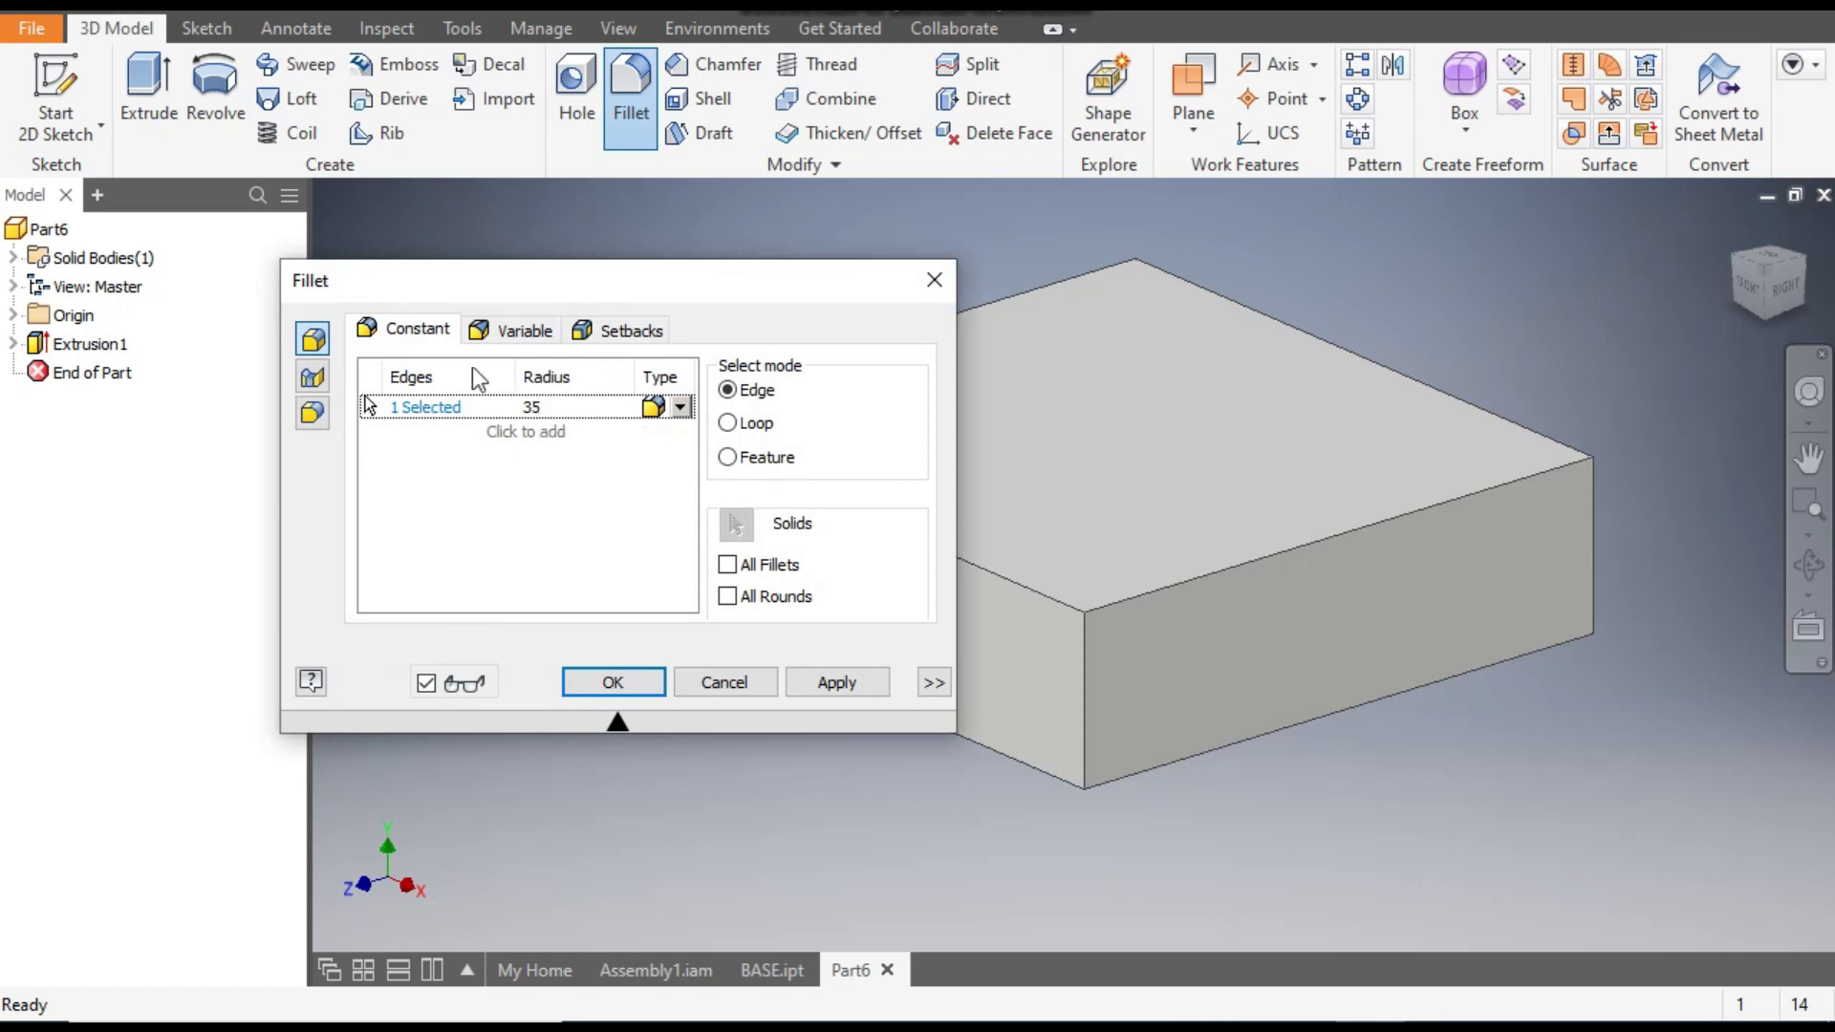
left_click_drag(560, 273, 187, 285)
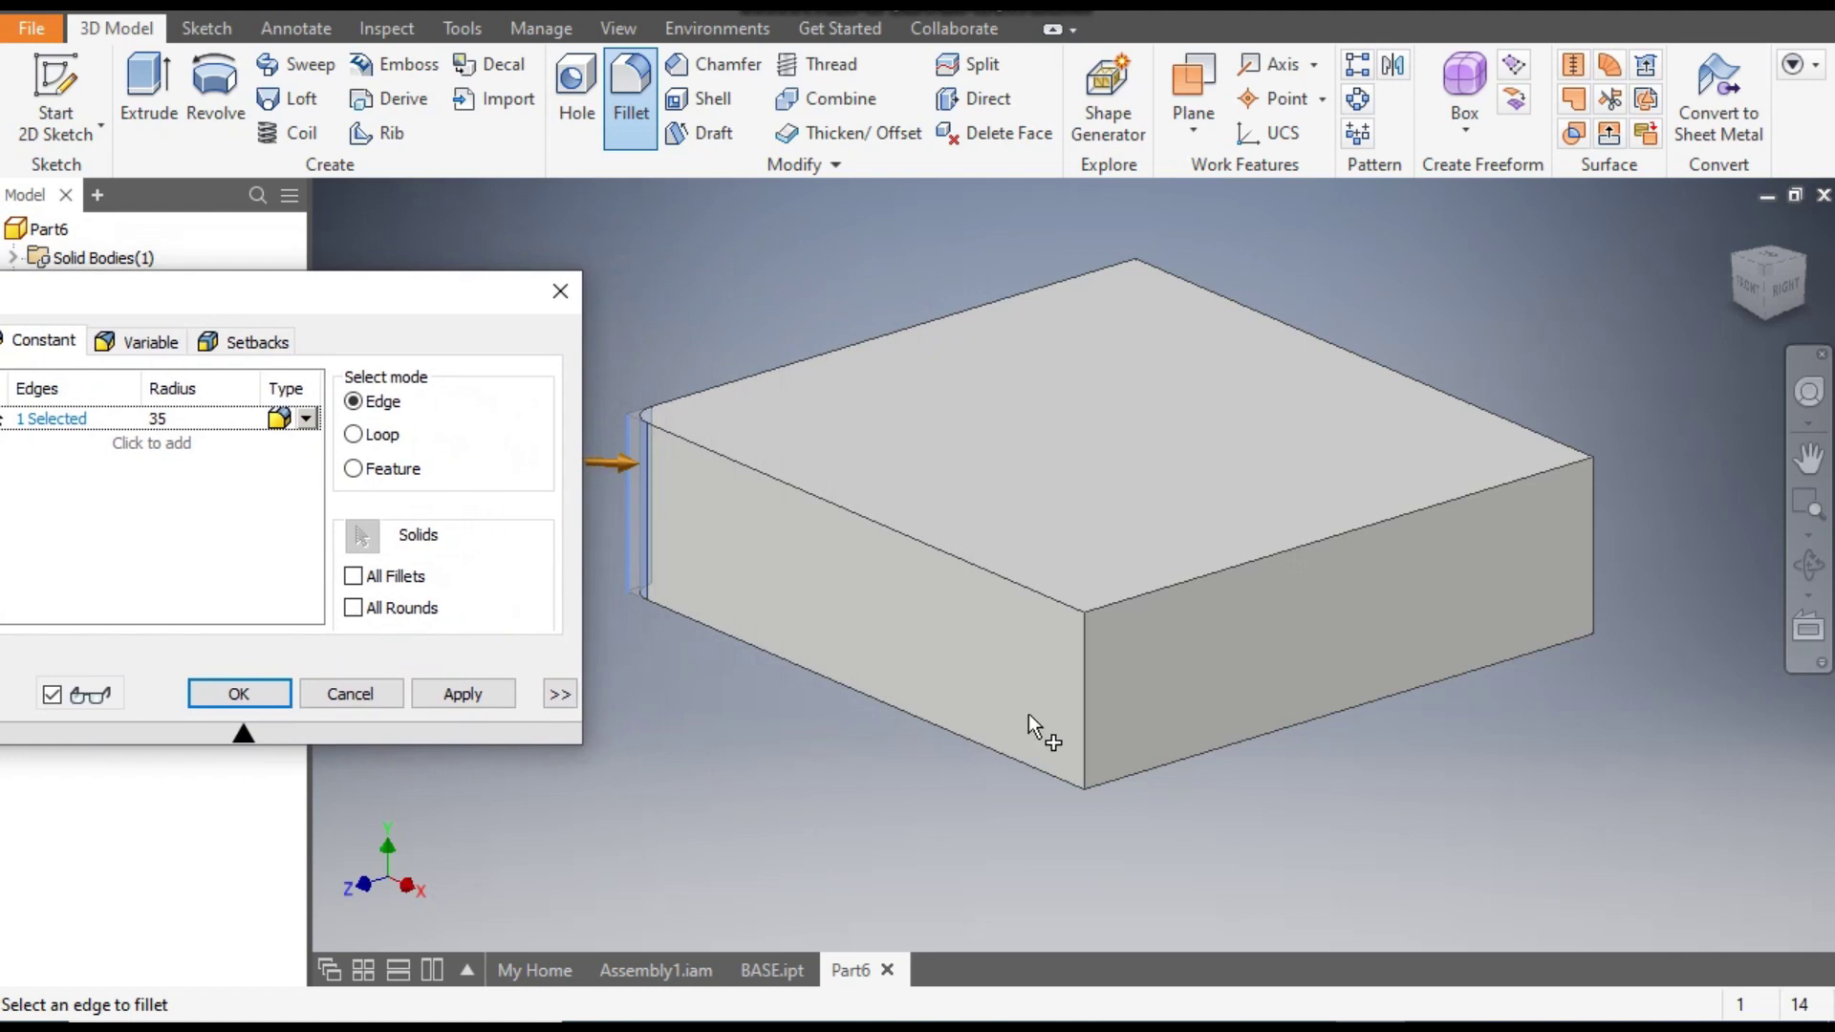
left_click(1085, 665)
left_click(1594, 524)
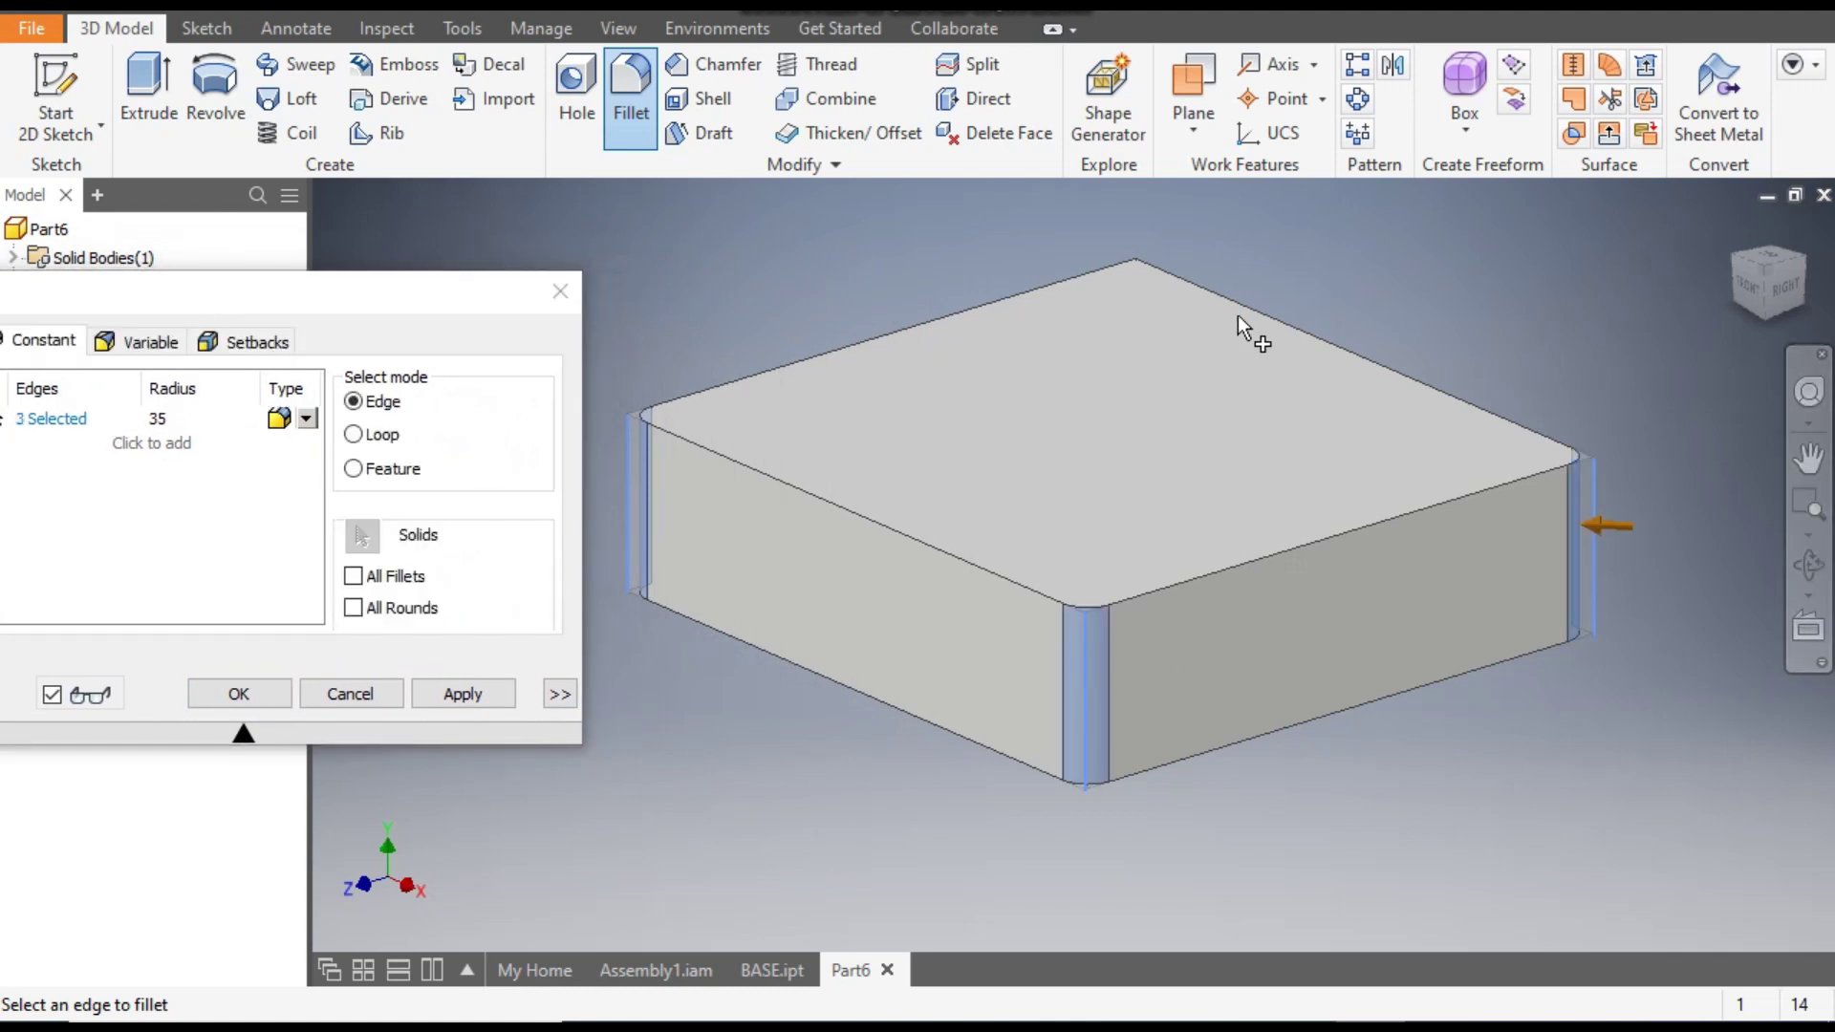
left_click(1139, 284)
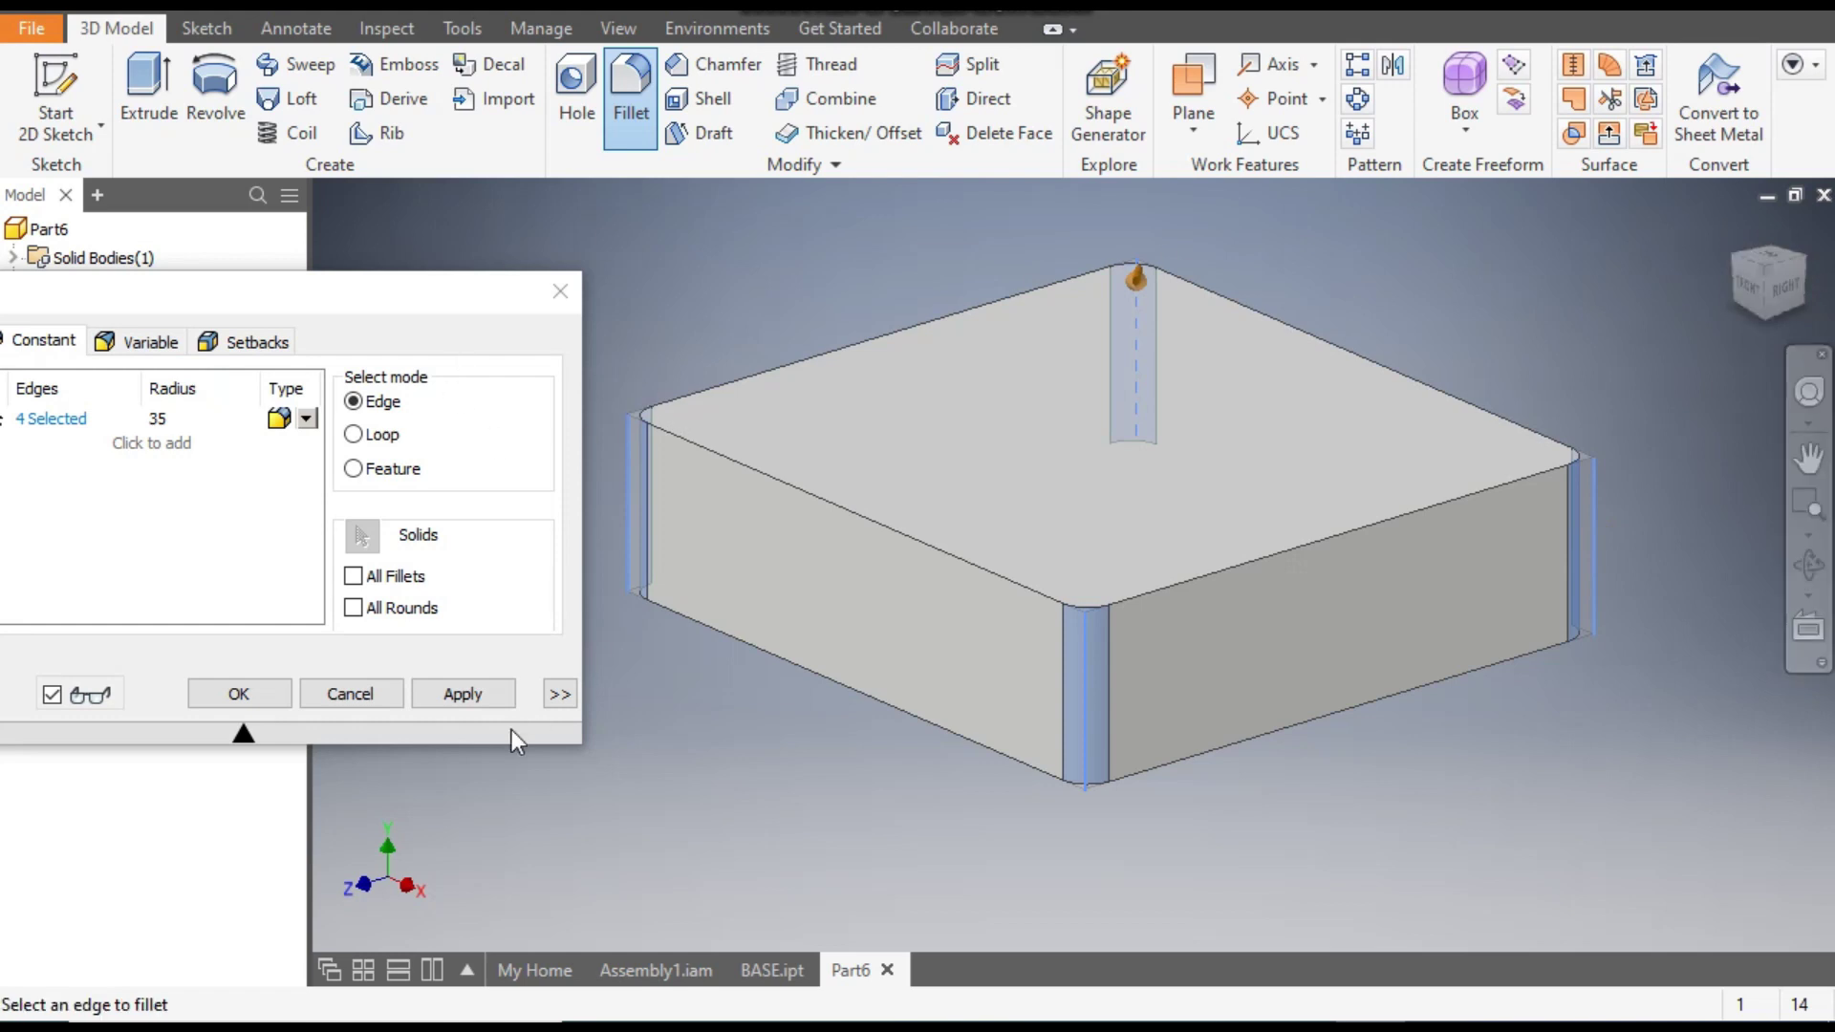
left_click(449, 696)
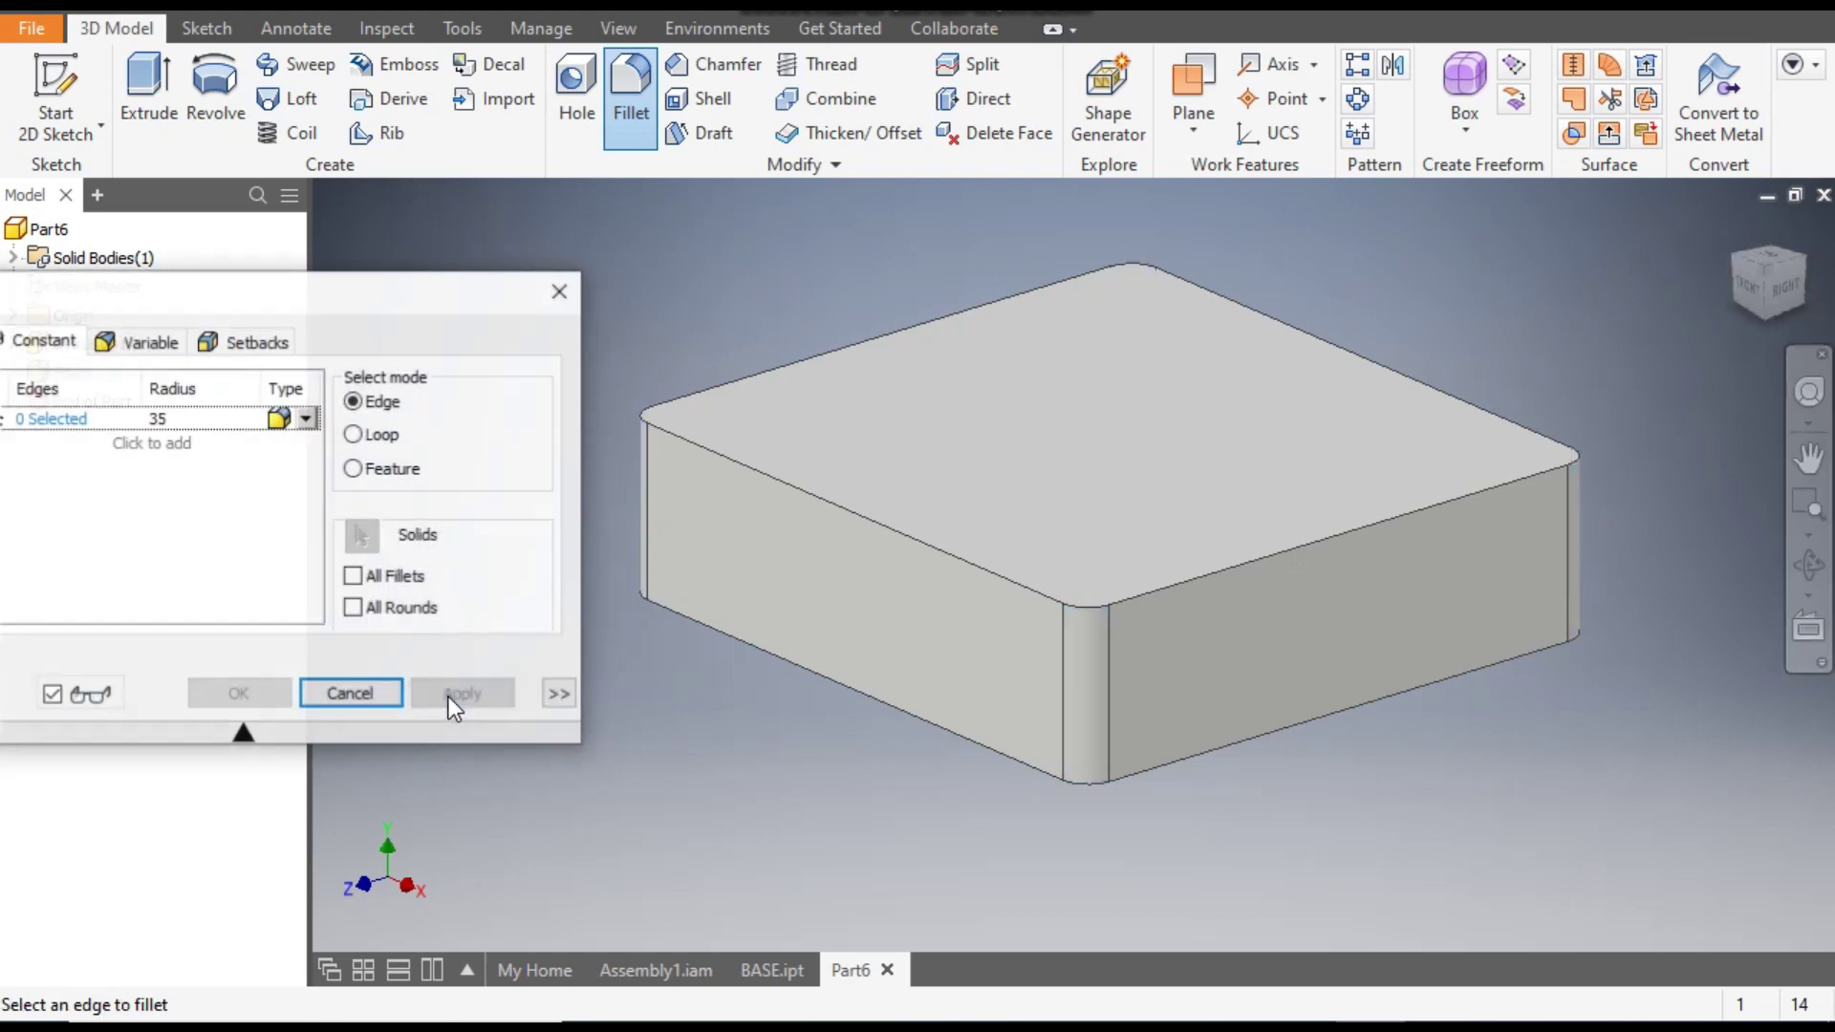
Fillet the cushion's upper and lower perimeter edges with a 35 mm radius.
left_click(789, 487)
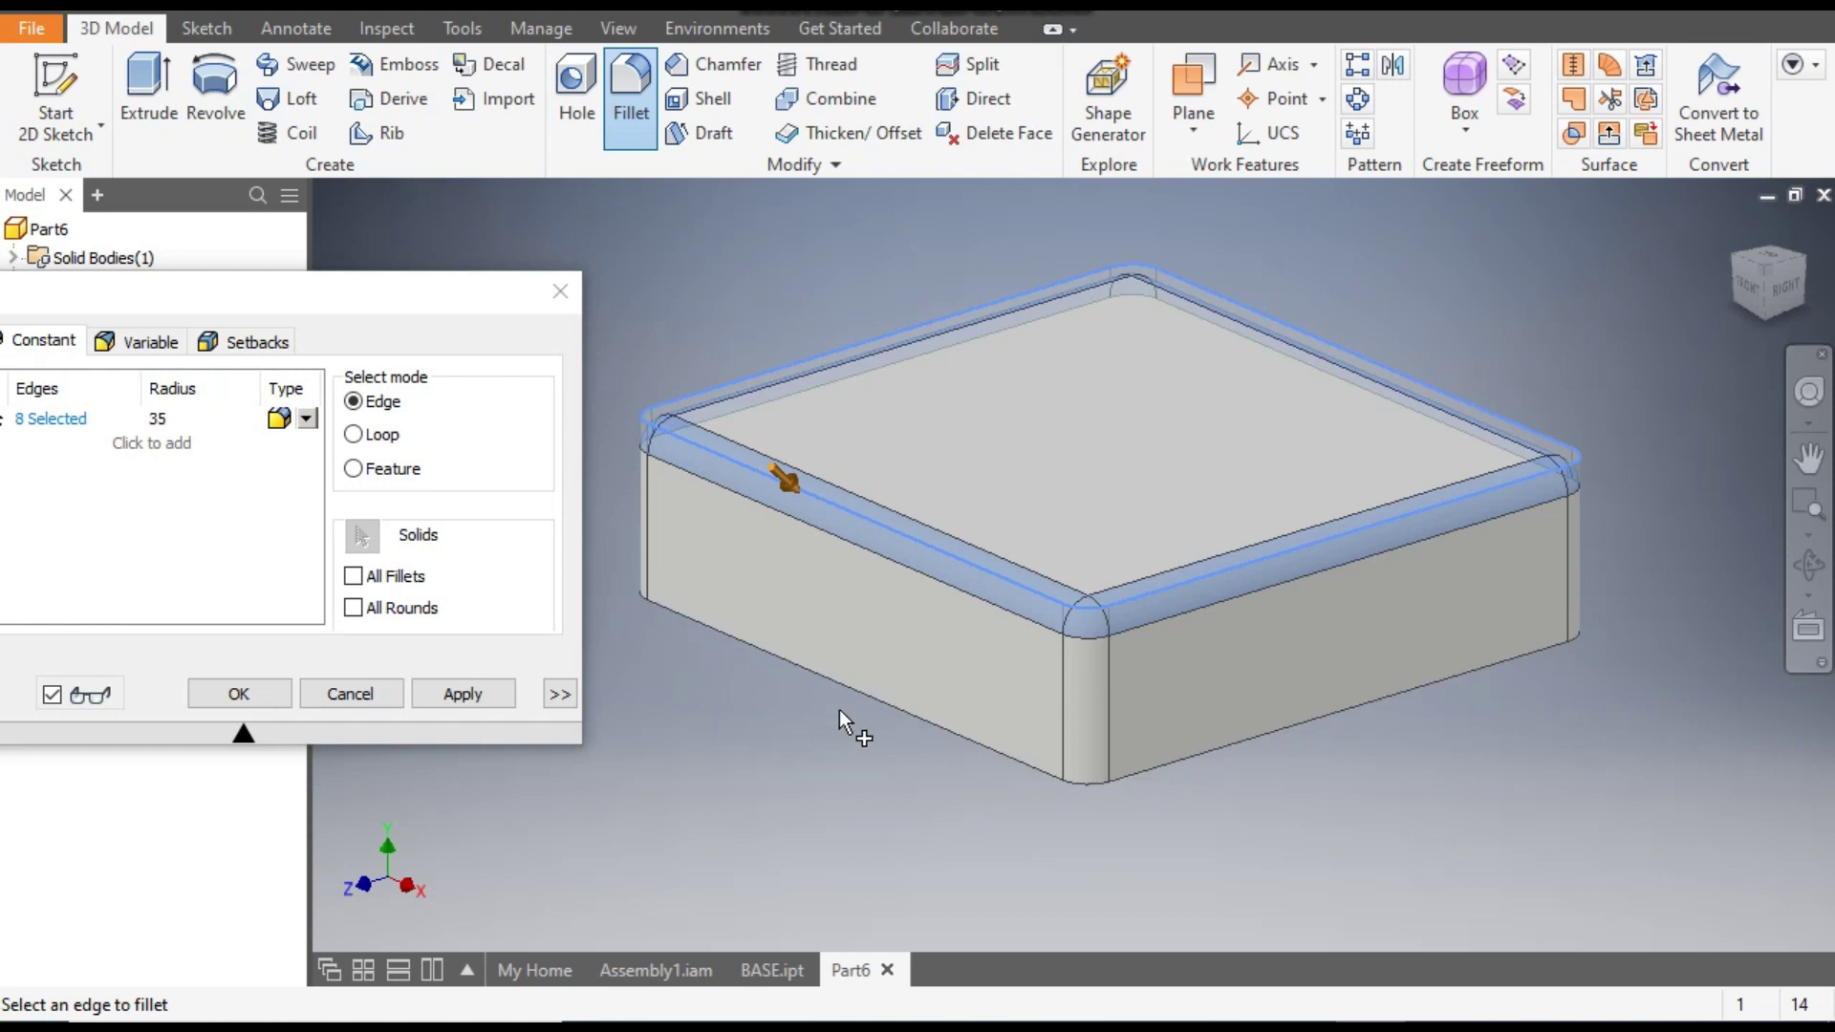
left_click(852, 684)
left_click(461, 697)
left_click(560, 290)
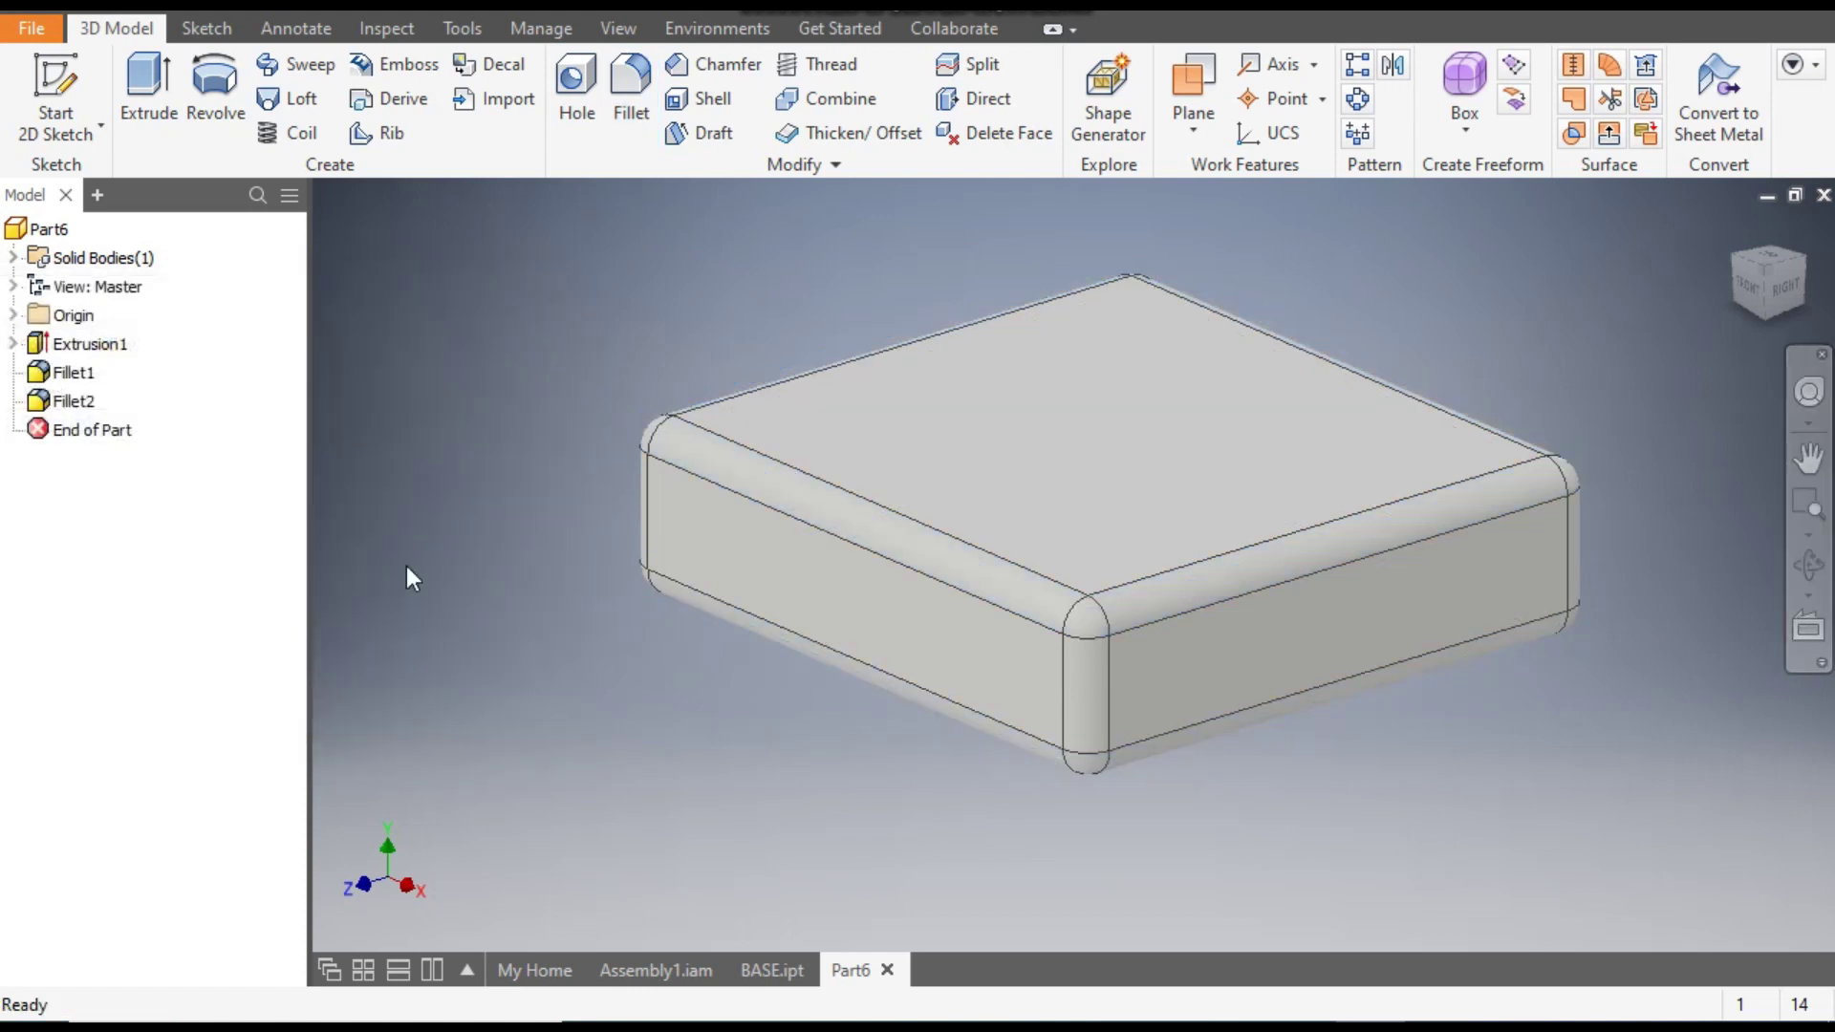
Apply the Wallpaper - Floral Yellow appearance from the Autodesk Appearance Library to the cushion.
middle_click_drag(1052, 334, 1030, 338)
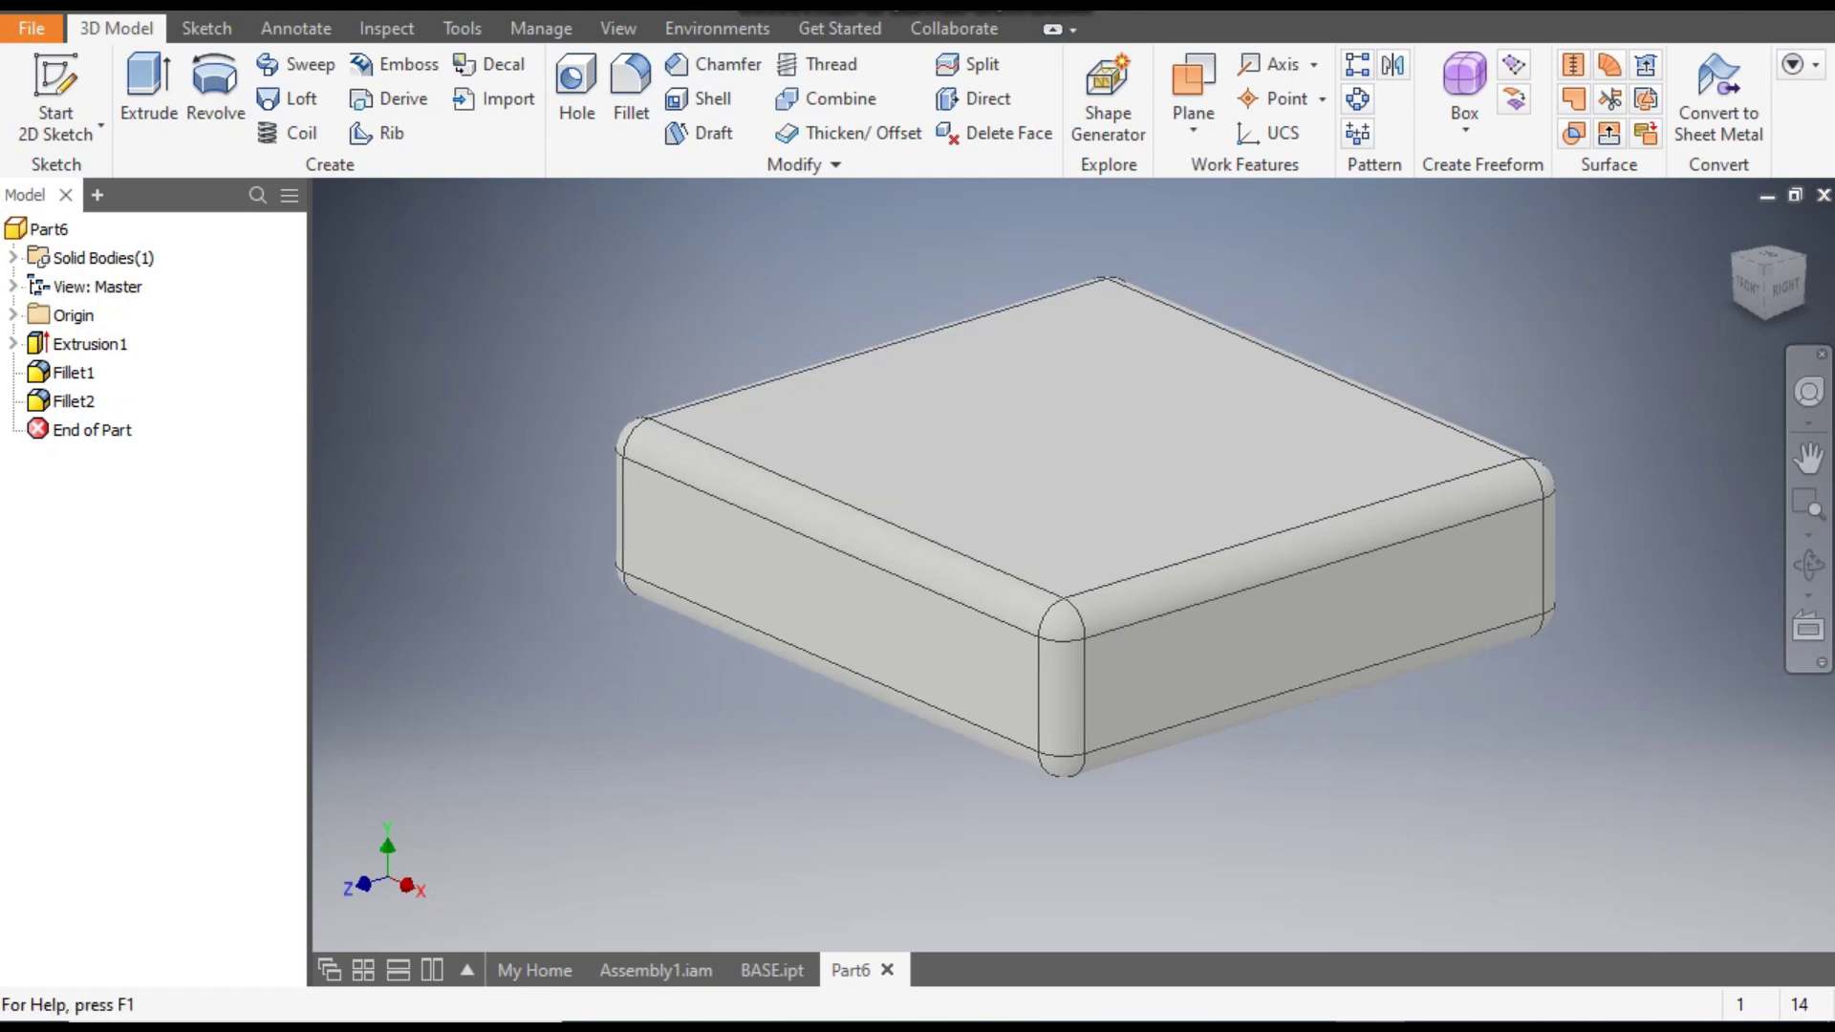
left_click(744, 10)
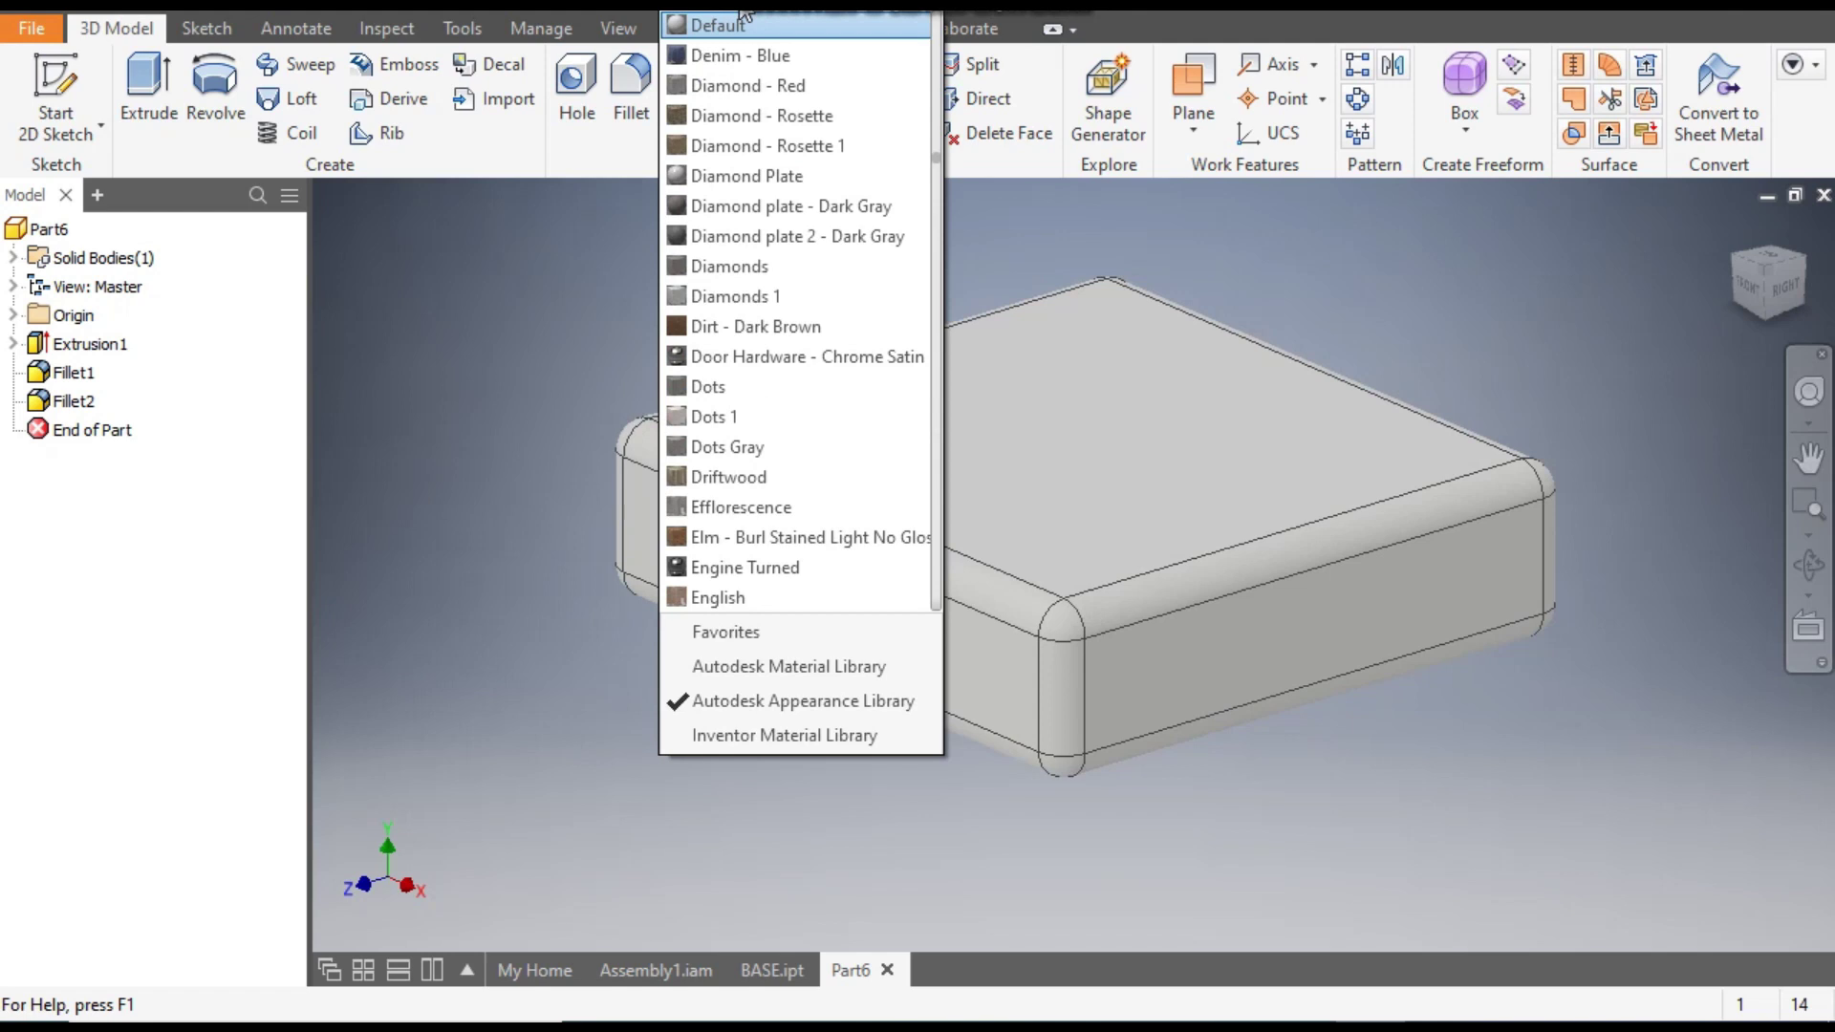
scroll(776, 614, "down", 1)
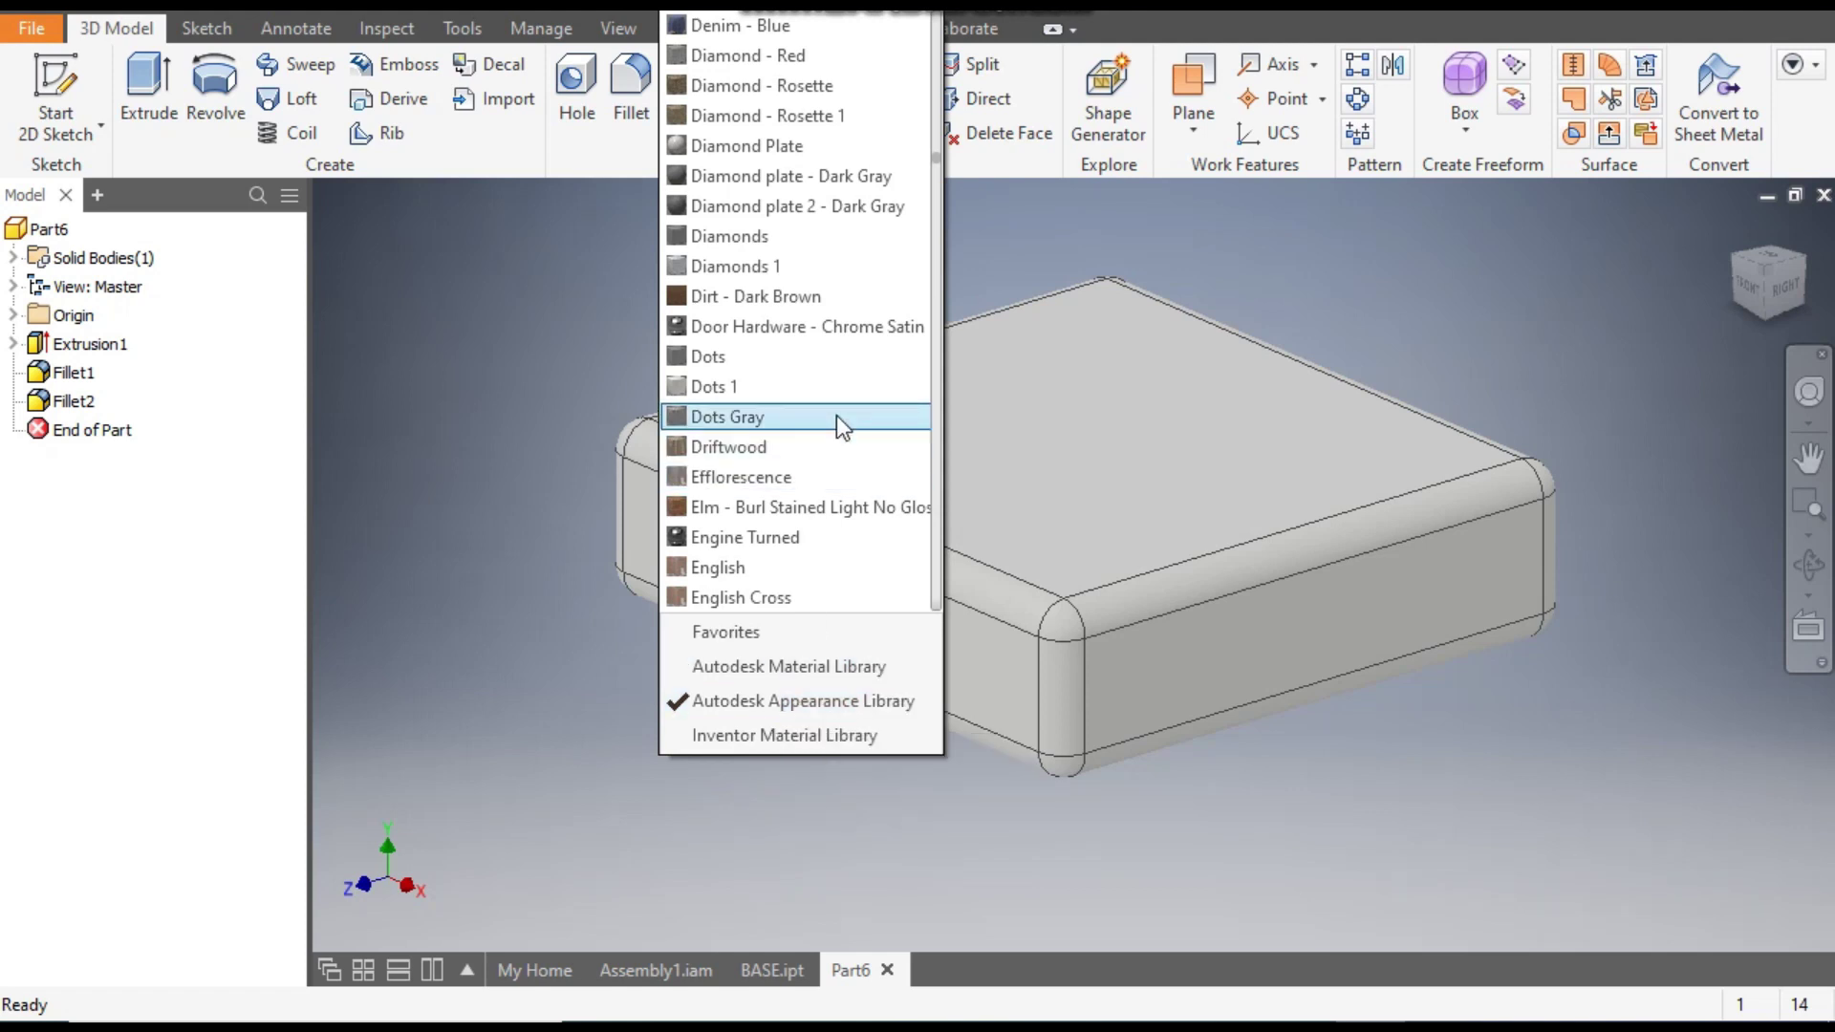
key("w")
scroll(841, 452, "down", 3)
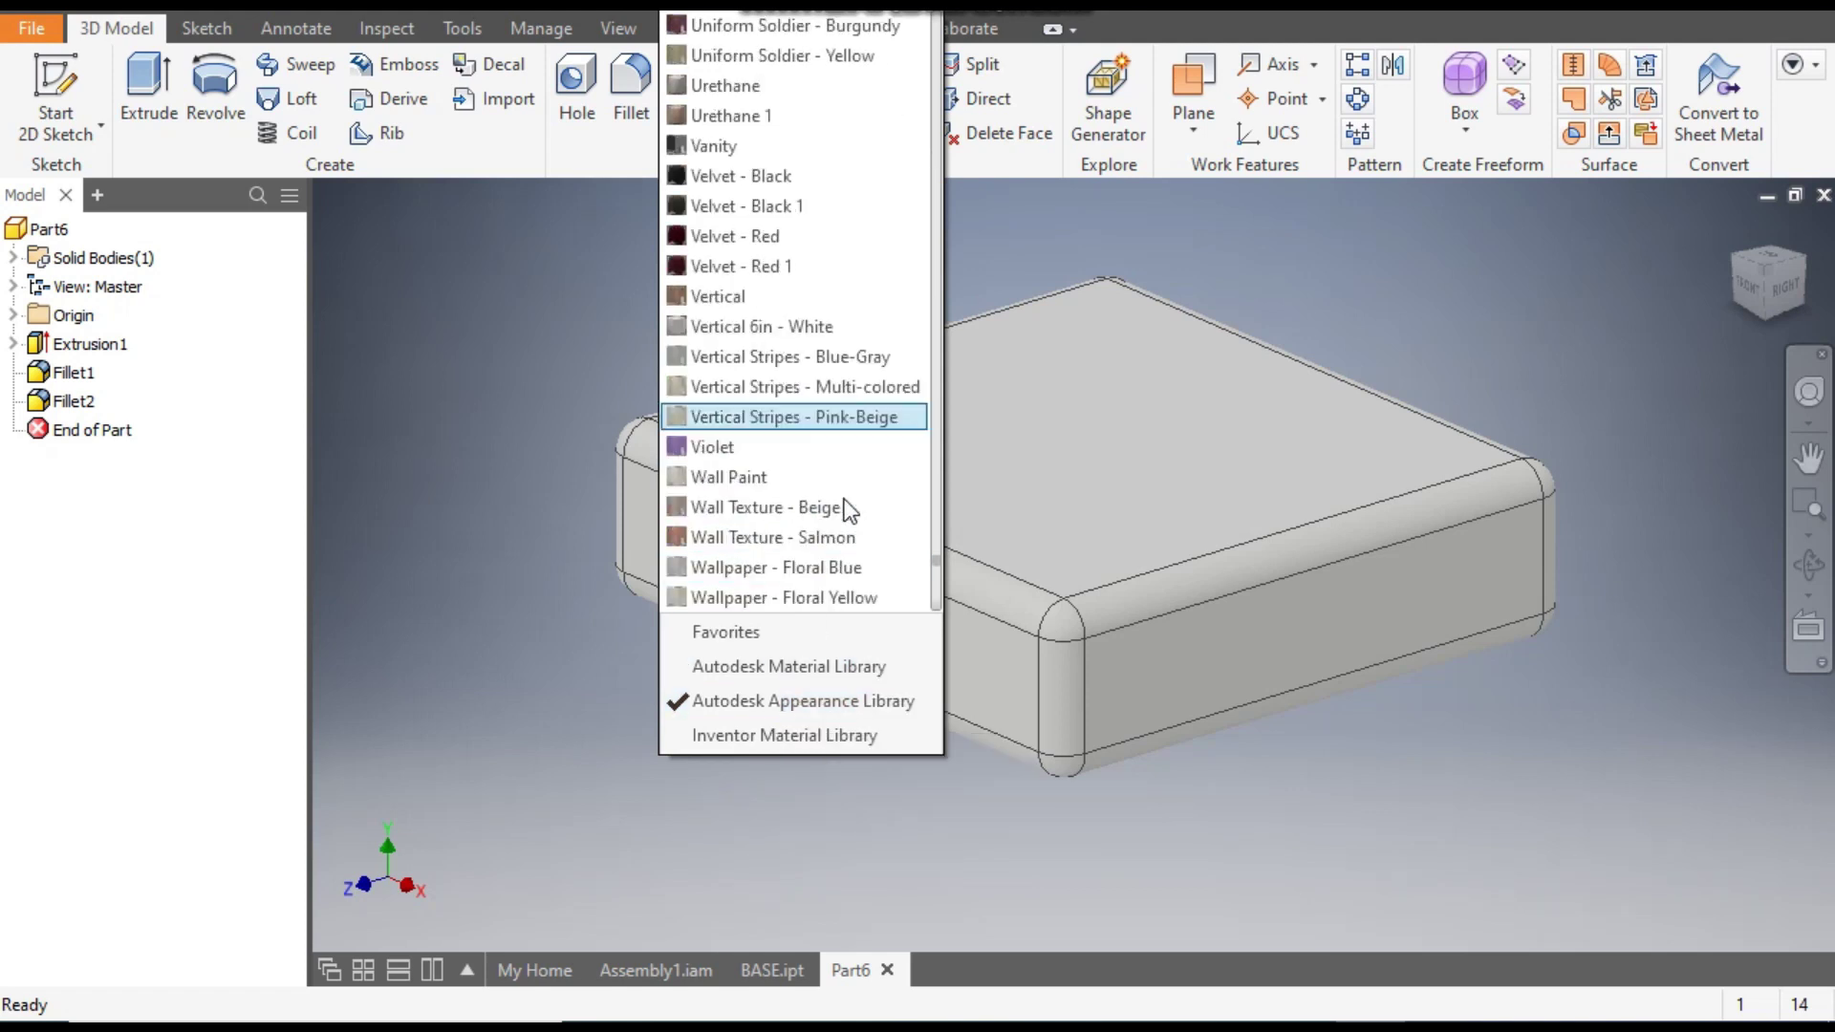
scroll(846, 497, "down", 1)
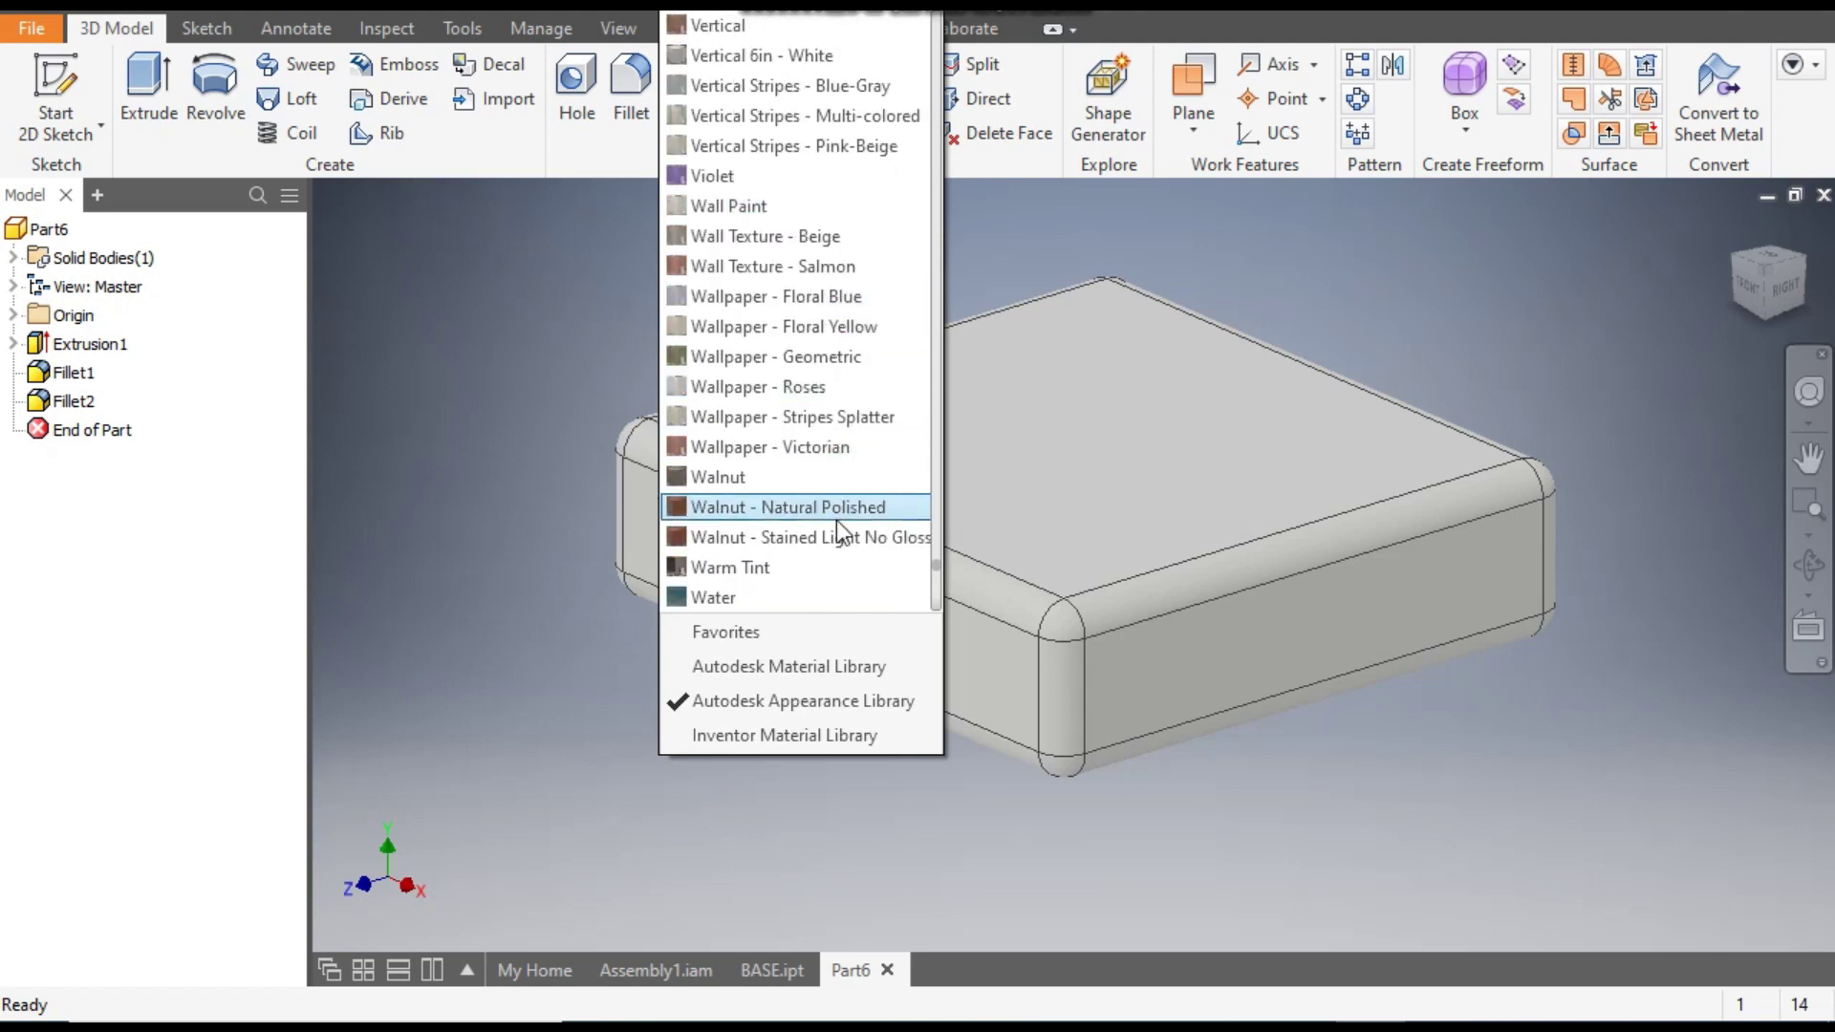
scroll(827, 541, "down", 2)
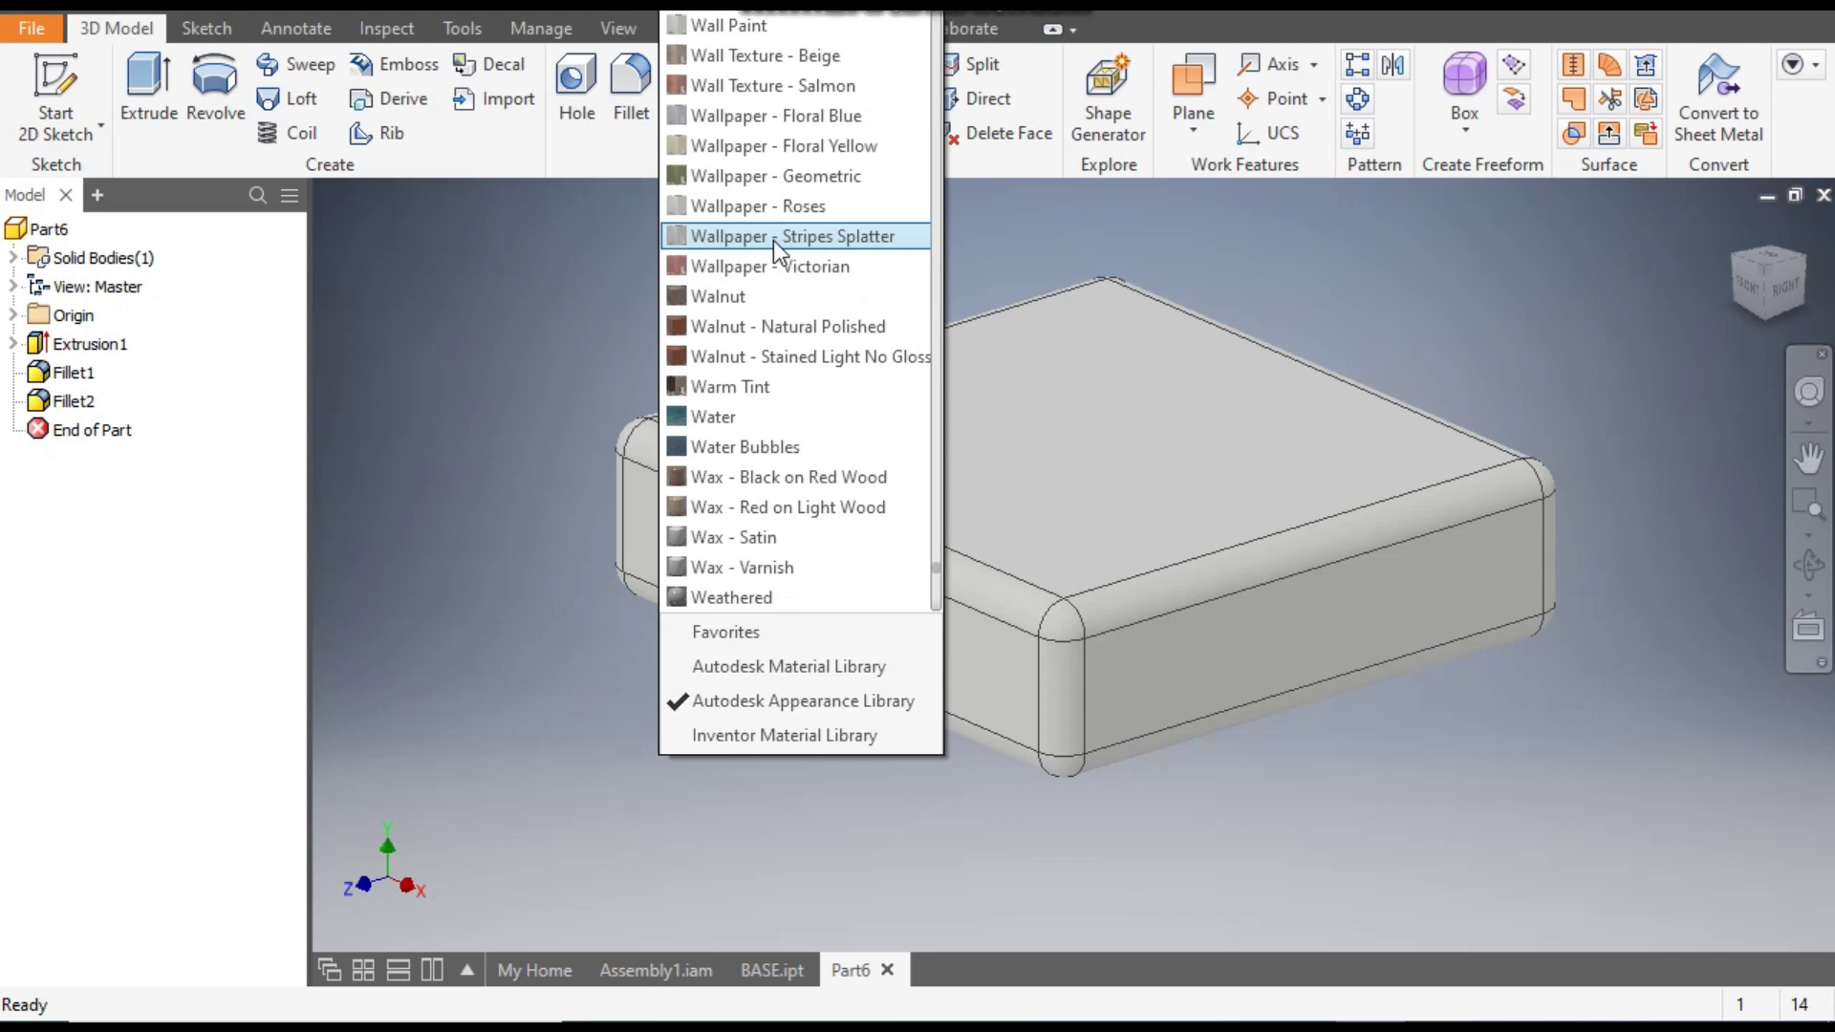
left_click(713, 146)
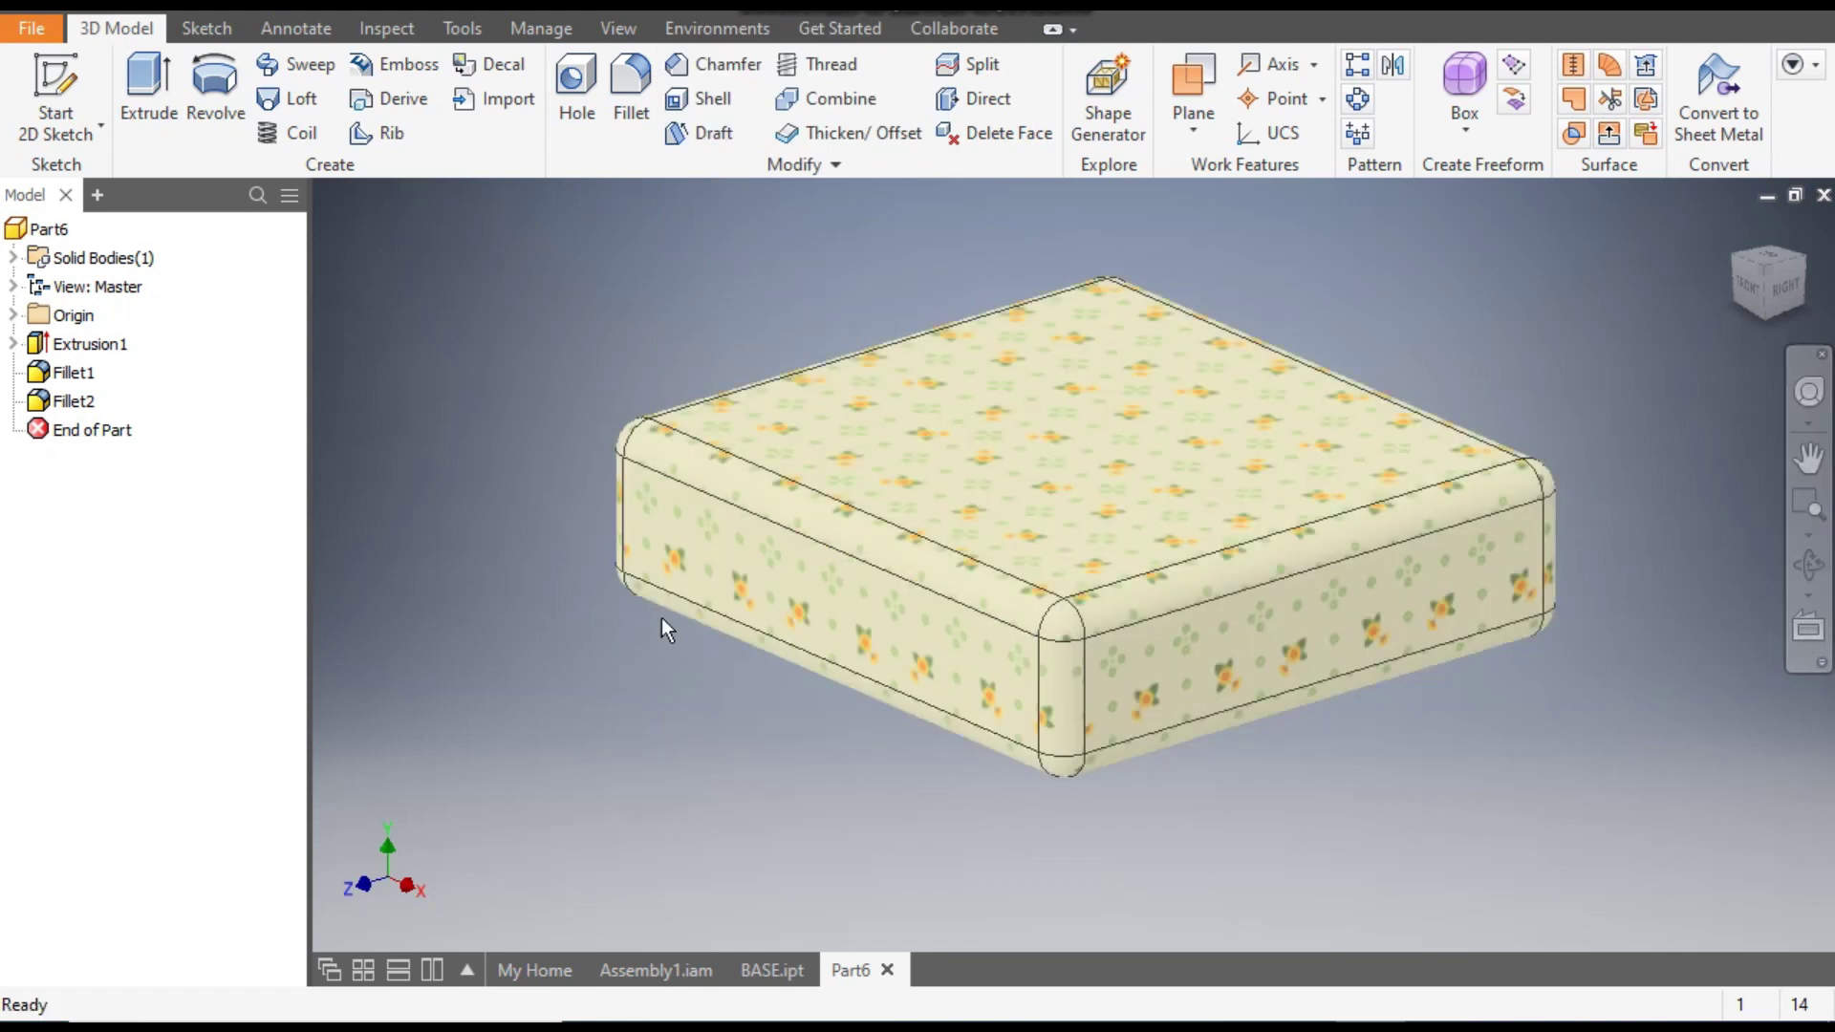
Switch the cushion's visual style to Shaded to hide the model edges.
left_click(1735, 229)
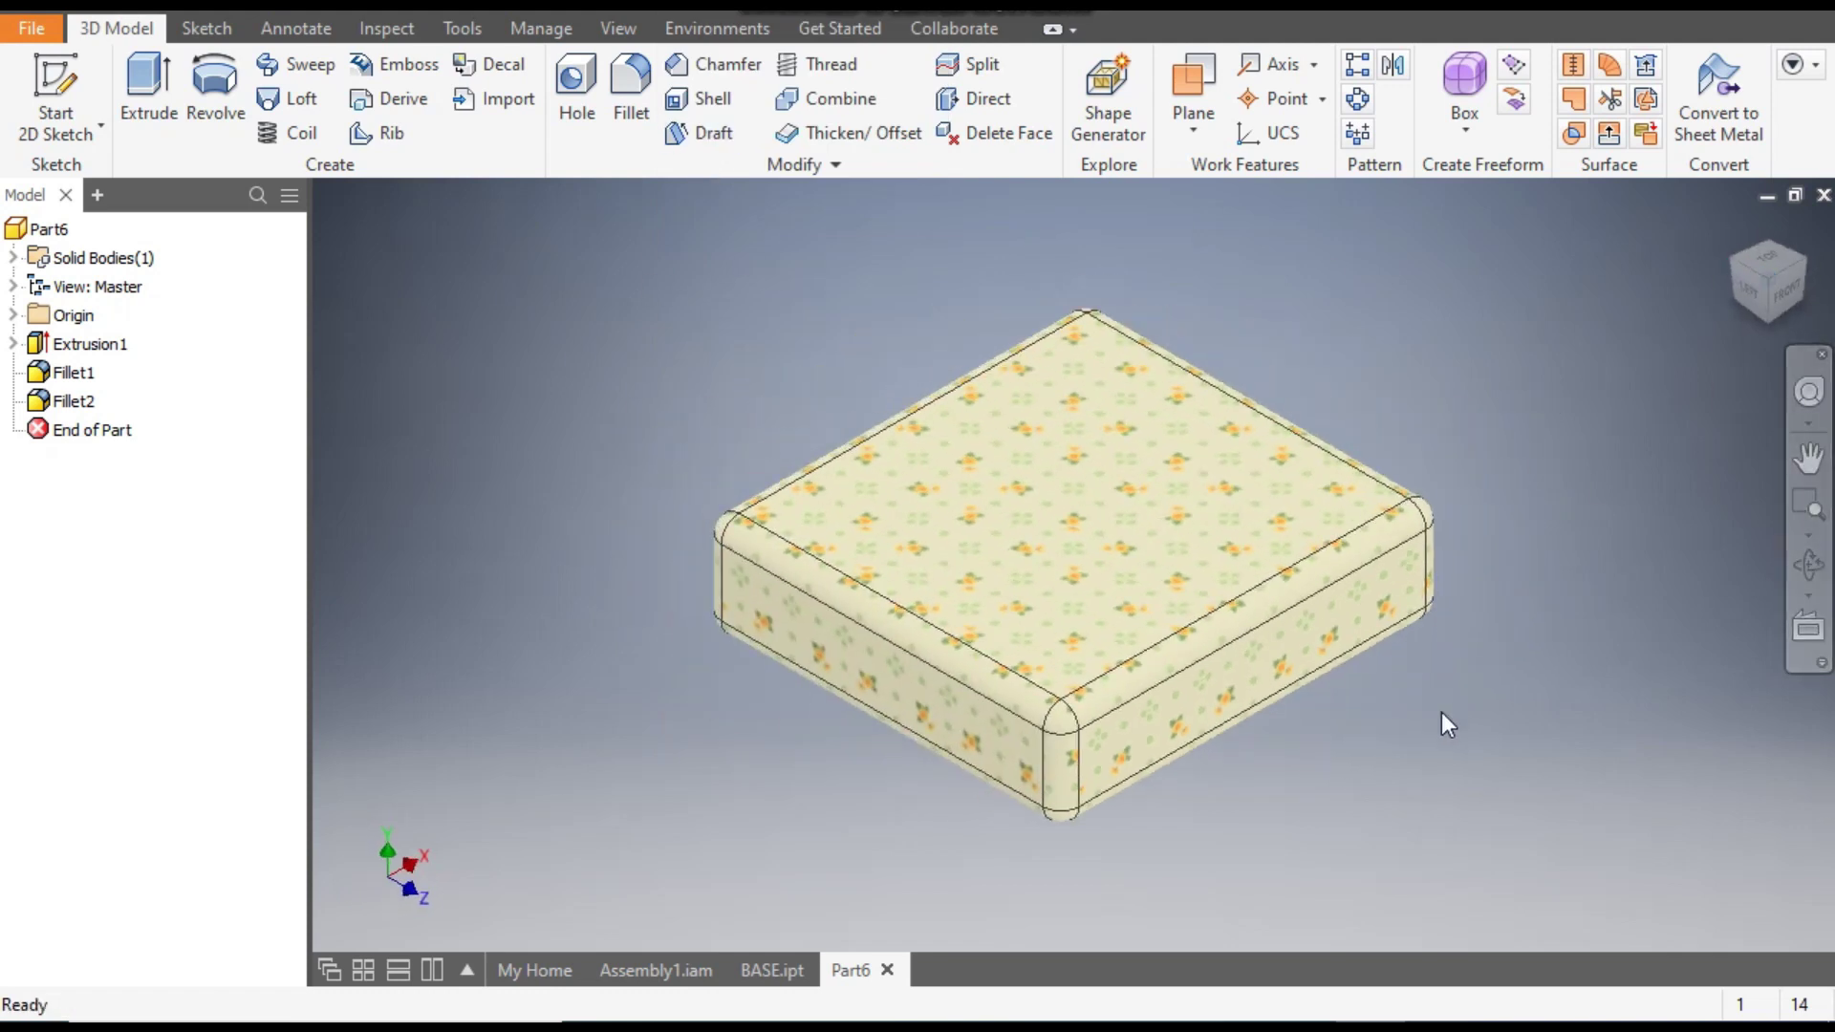
scroll(1371, 730, "up", 3)
scroll(1372, 730, "down", 2)
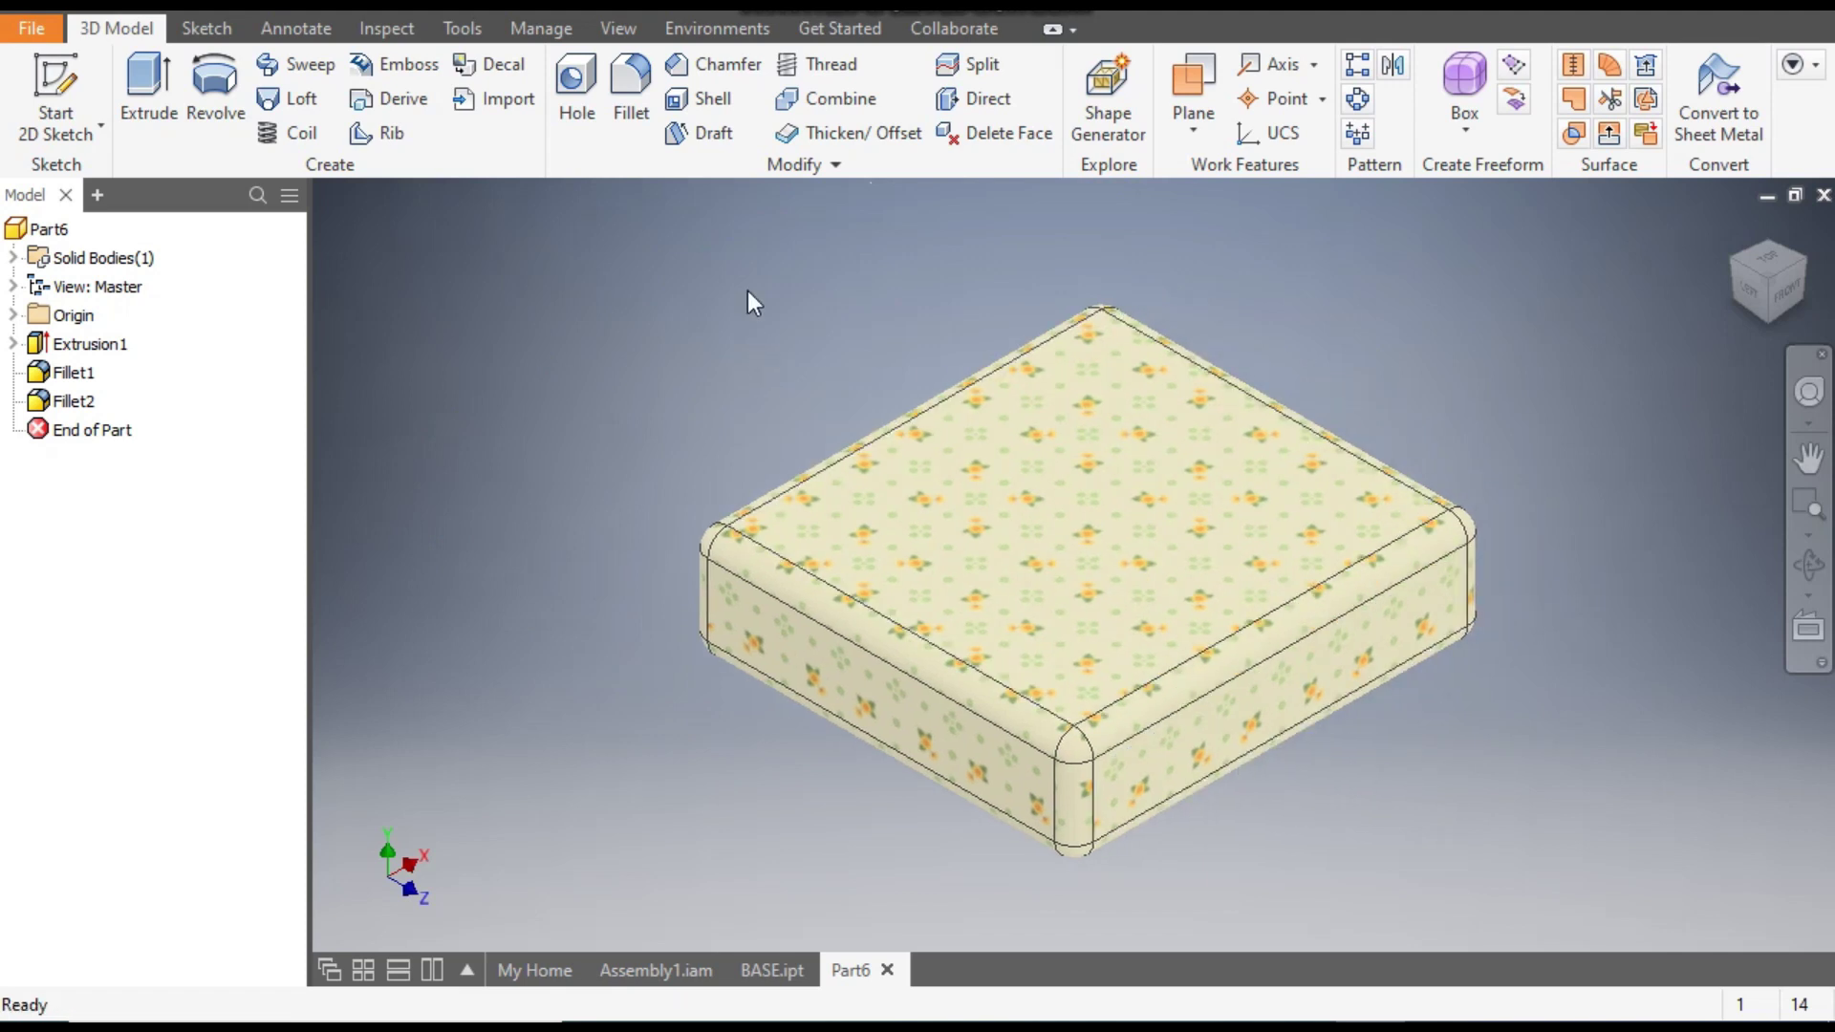
left_click(612, 42)
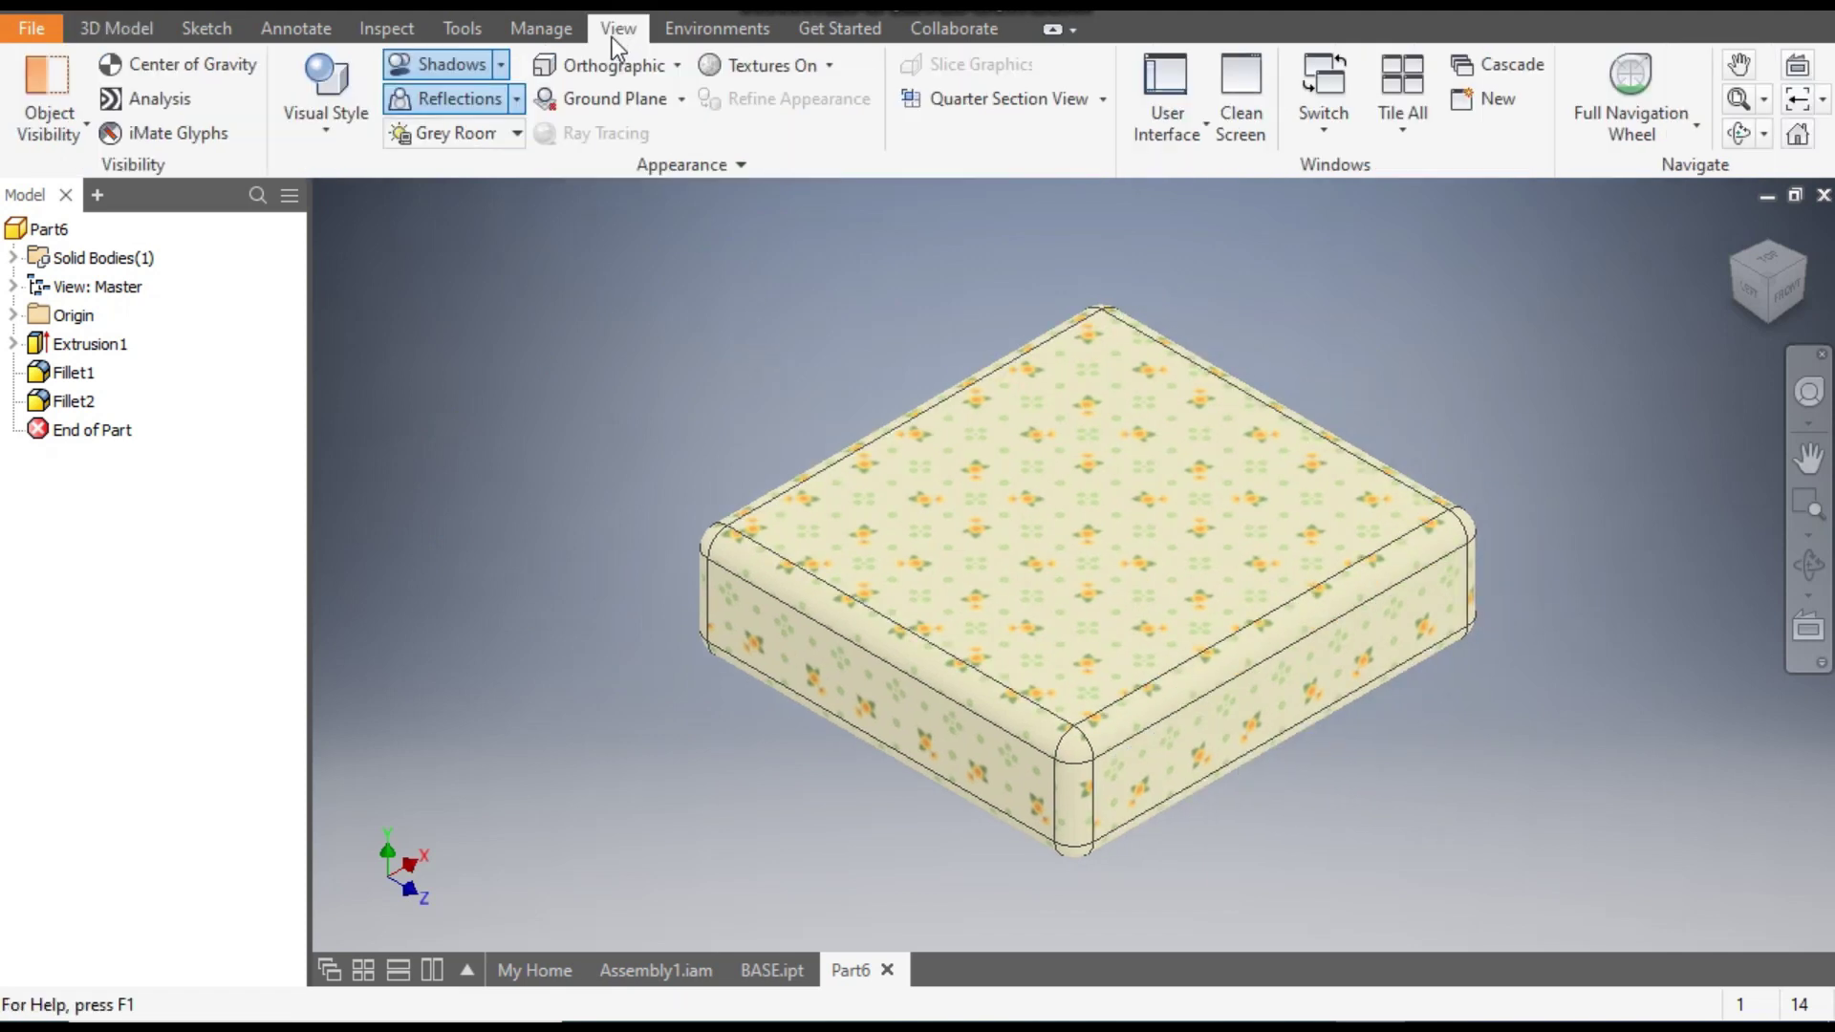
left_click(329, 131)
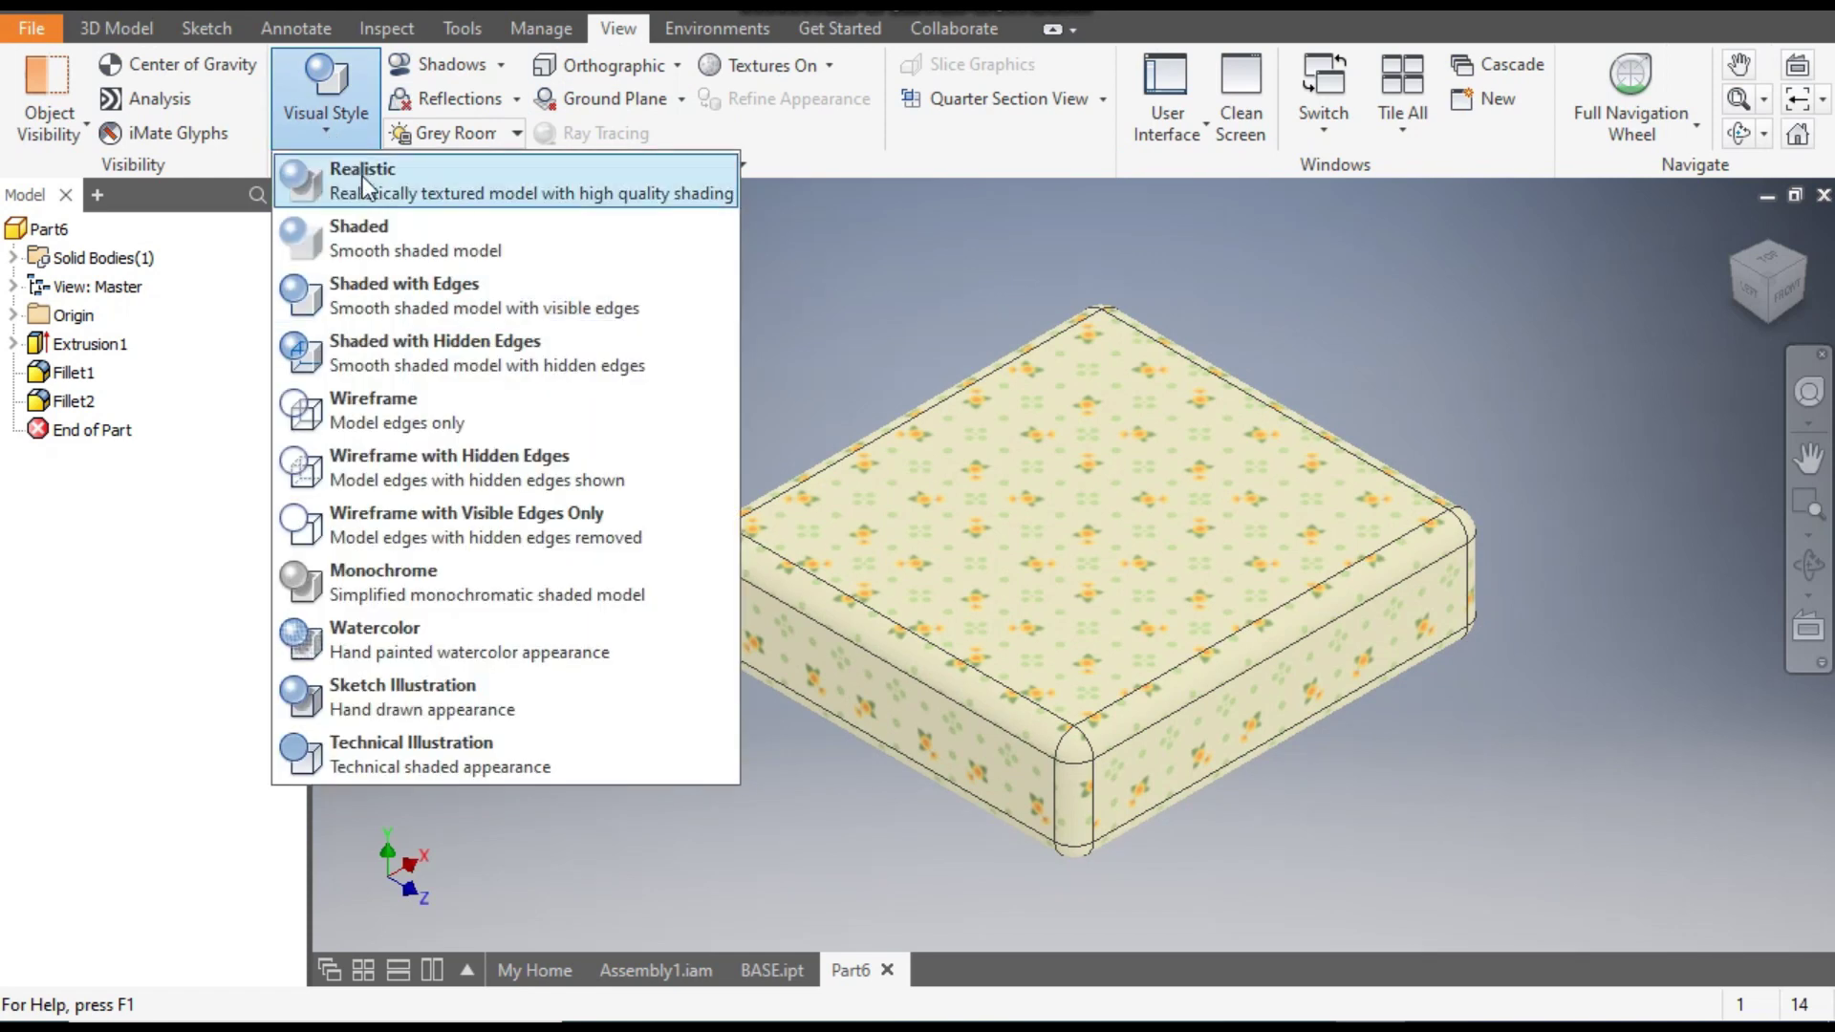
left_click(378, 239)
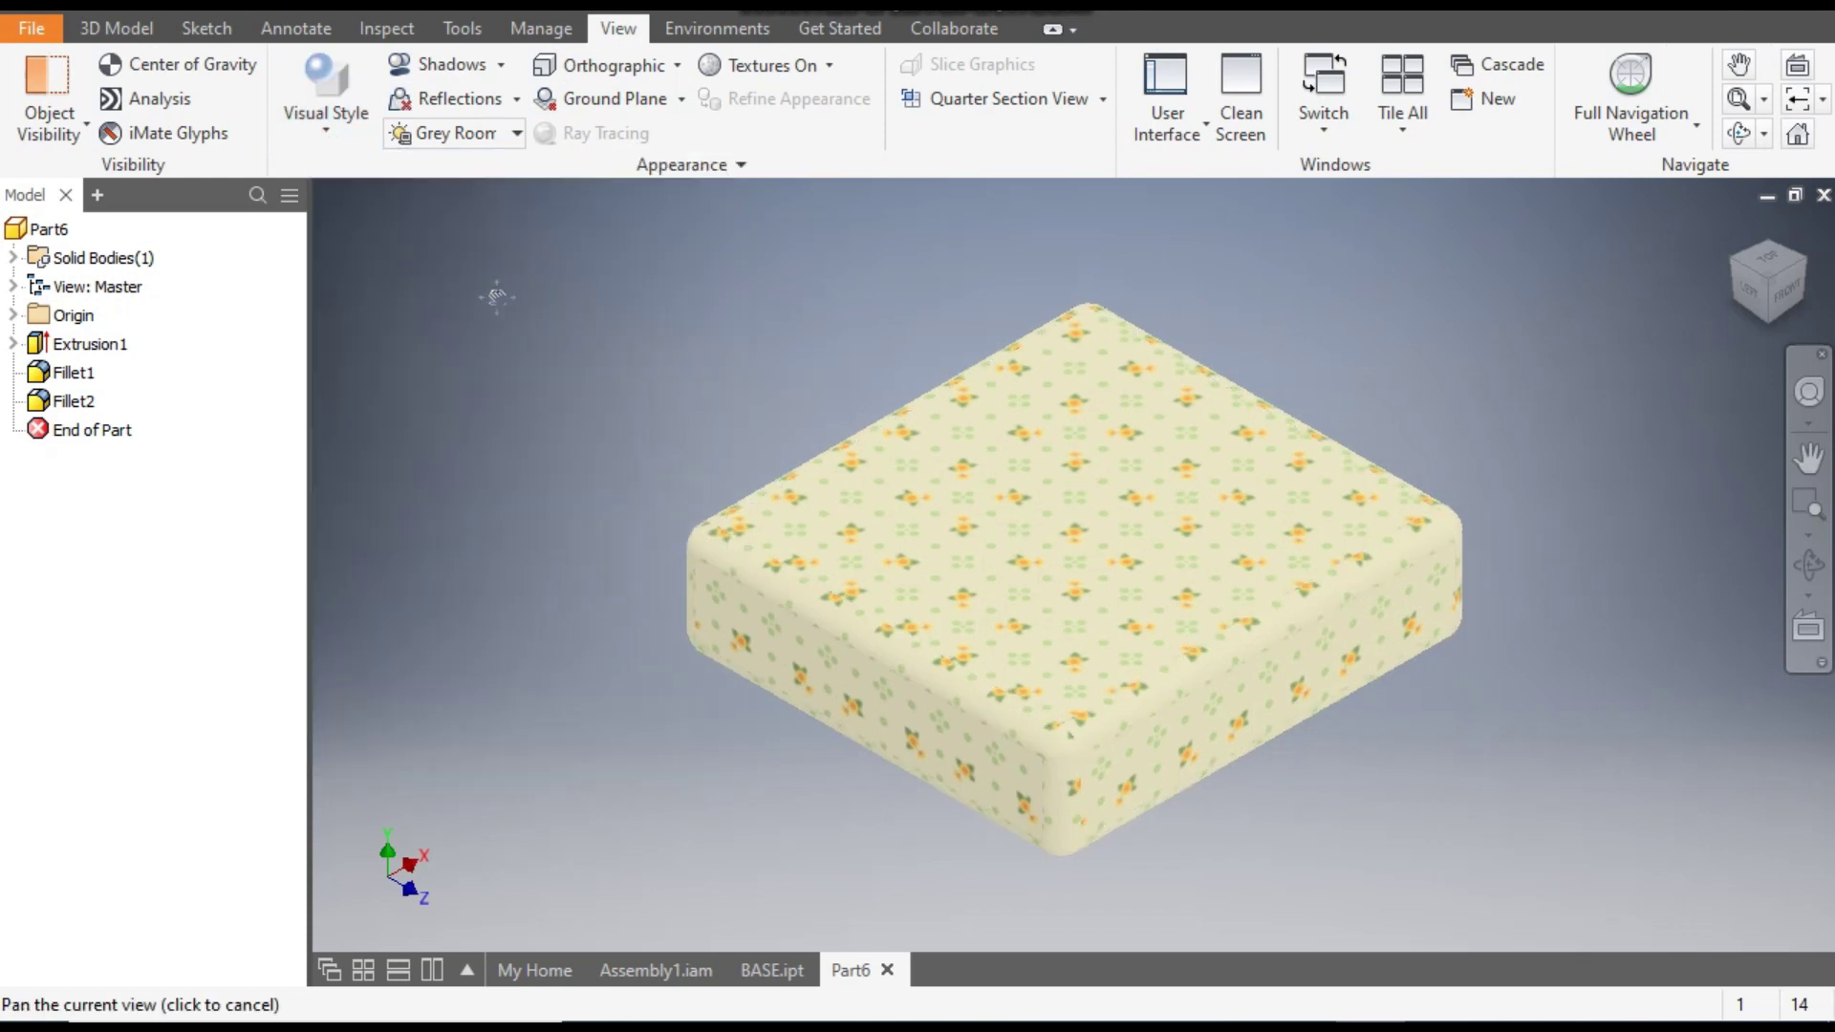
middle_click_drag(1252, 573, 1122, 524)
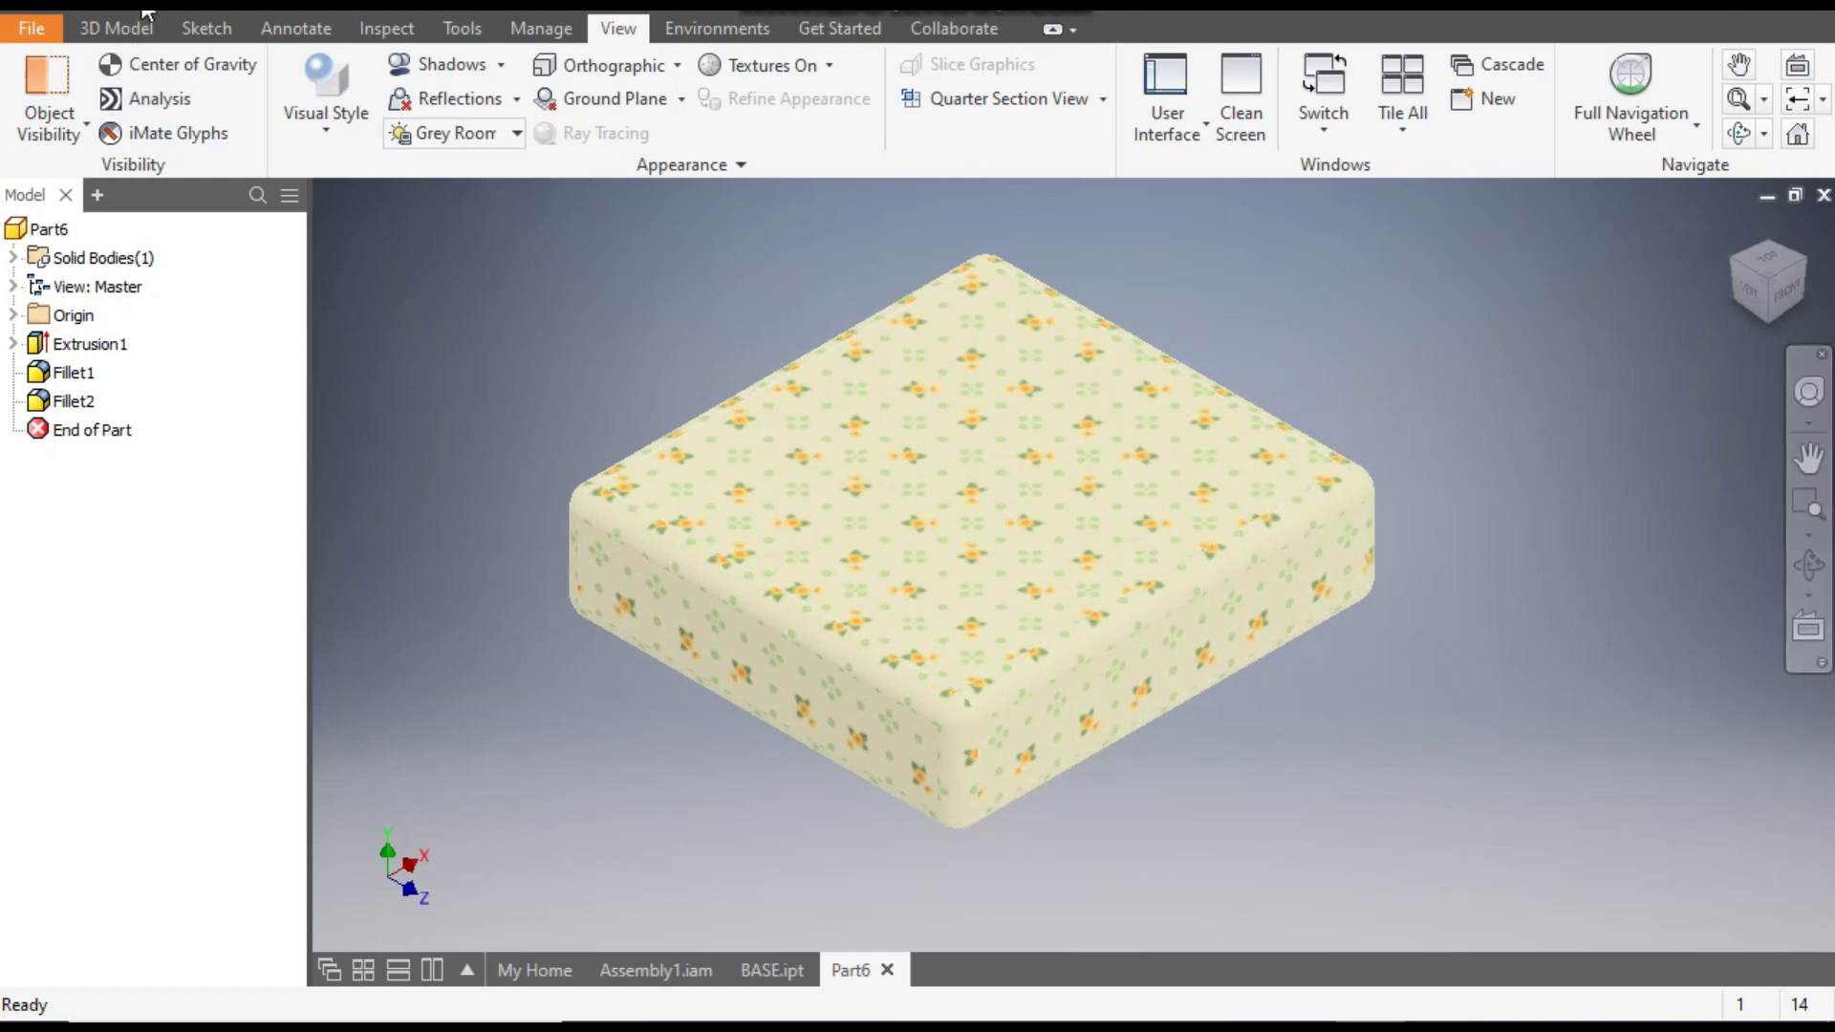
Save the cushion part in the assy folder as BASE CUSHION.
key("ctrl+s")
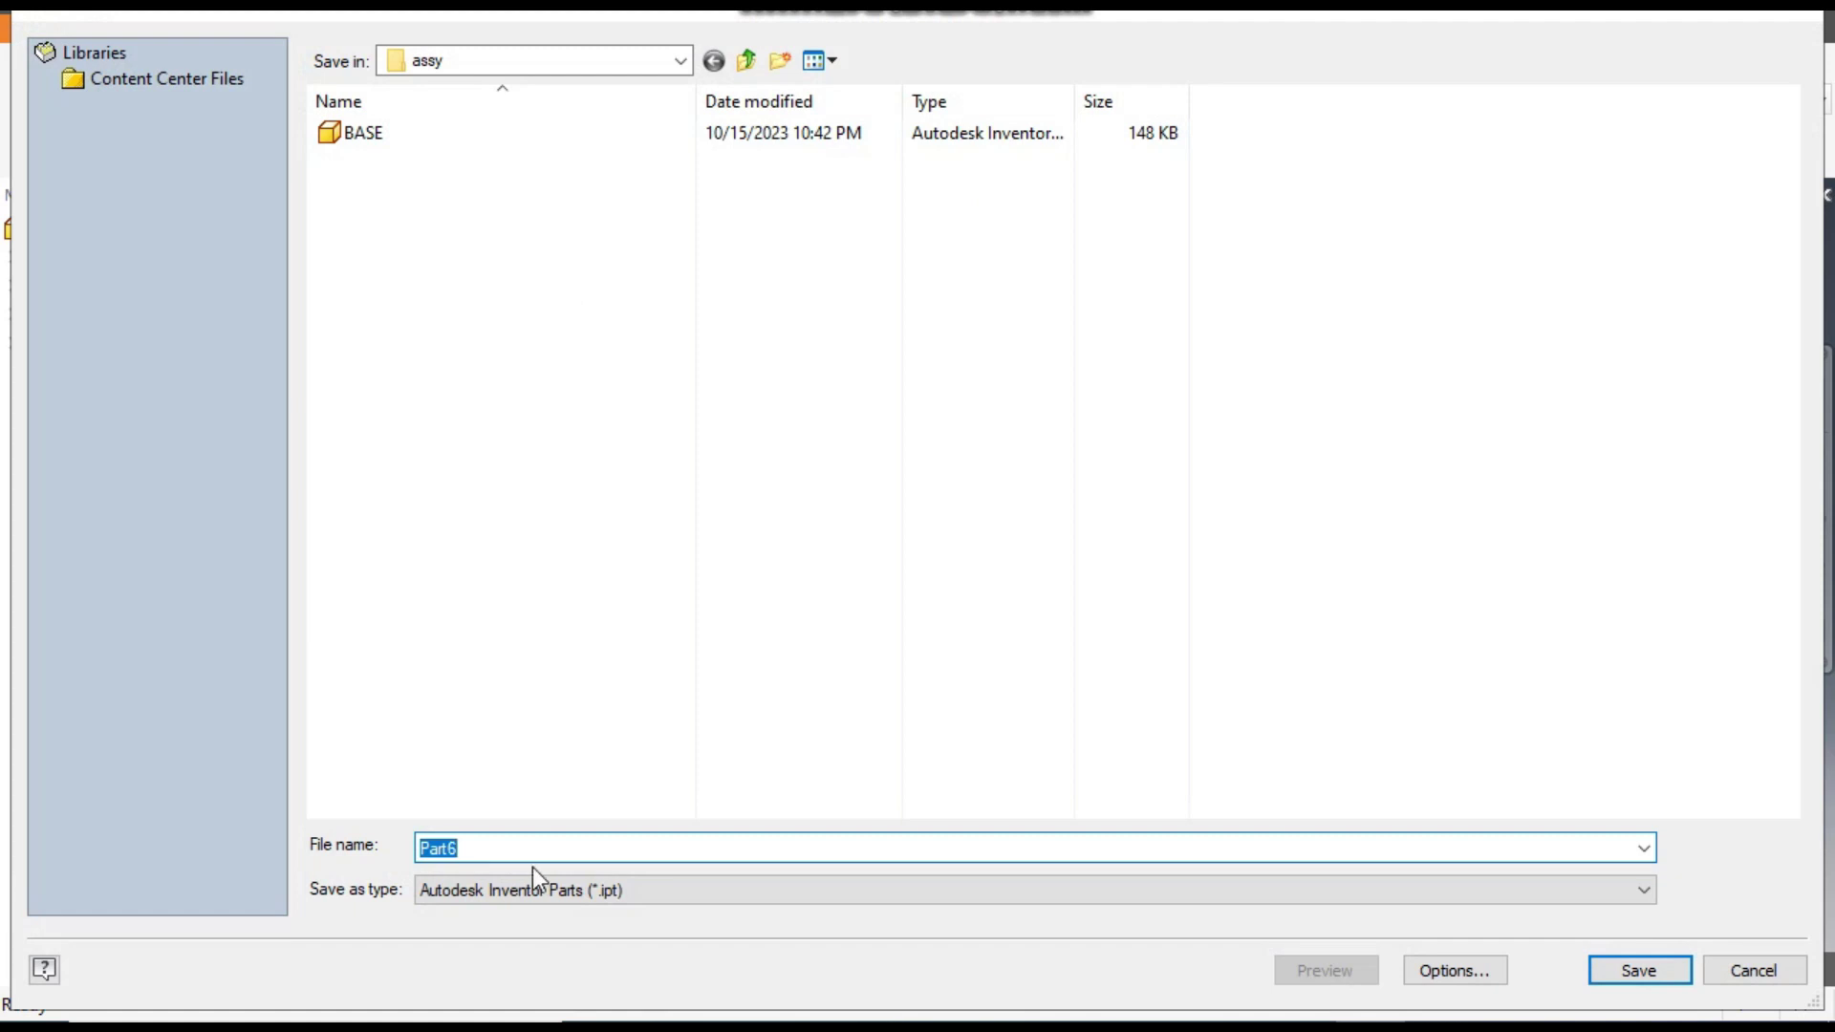
type("b")
key("BackSpace")
type("BASE")
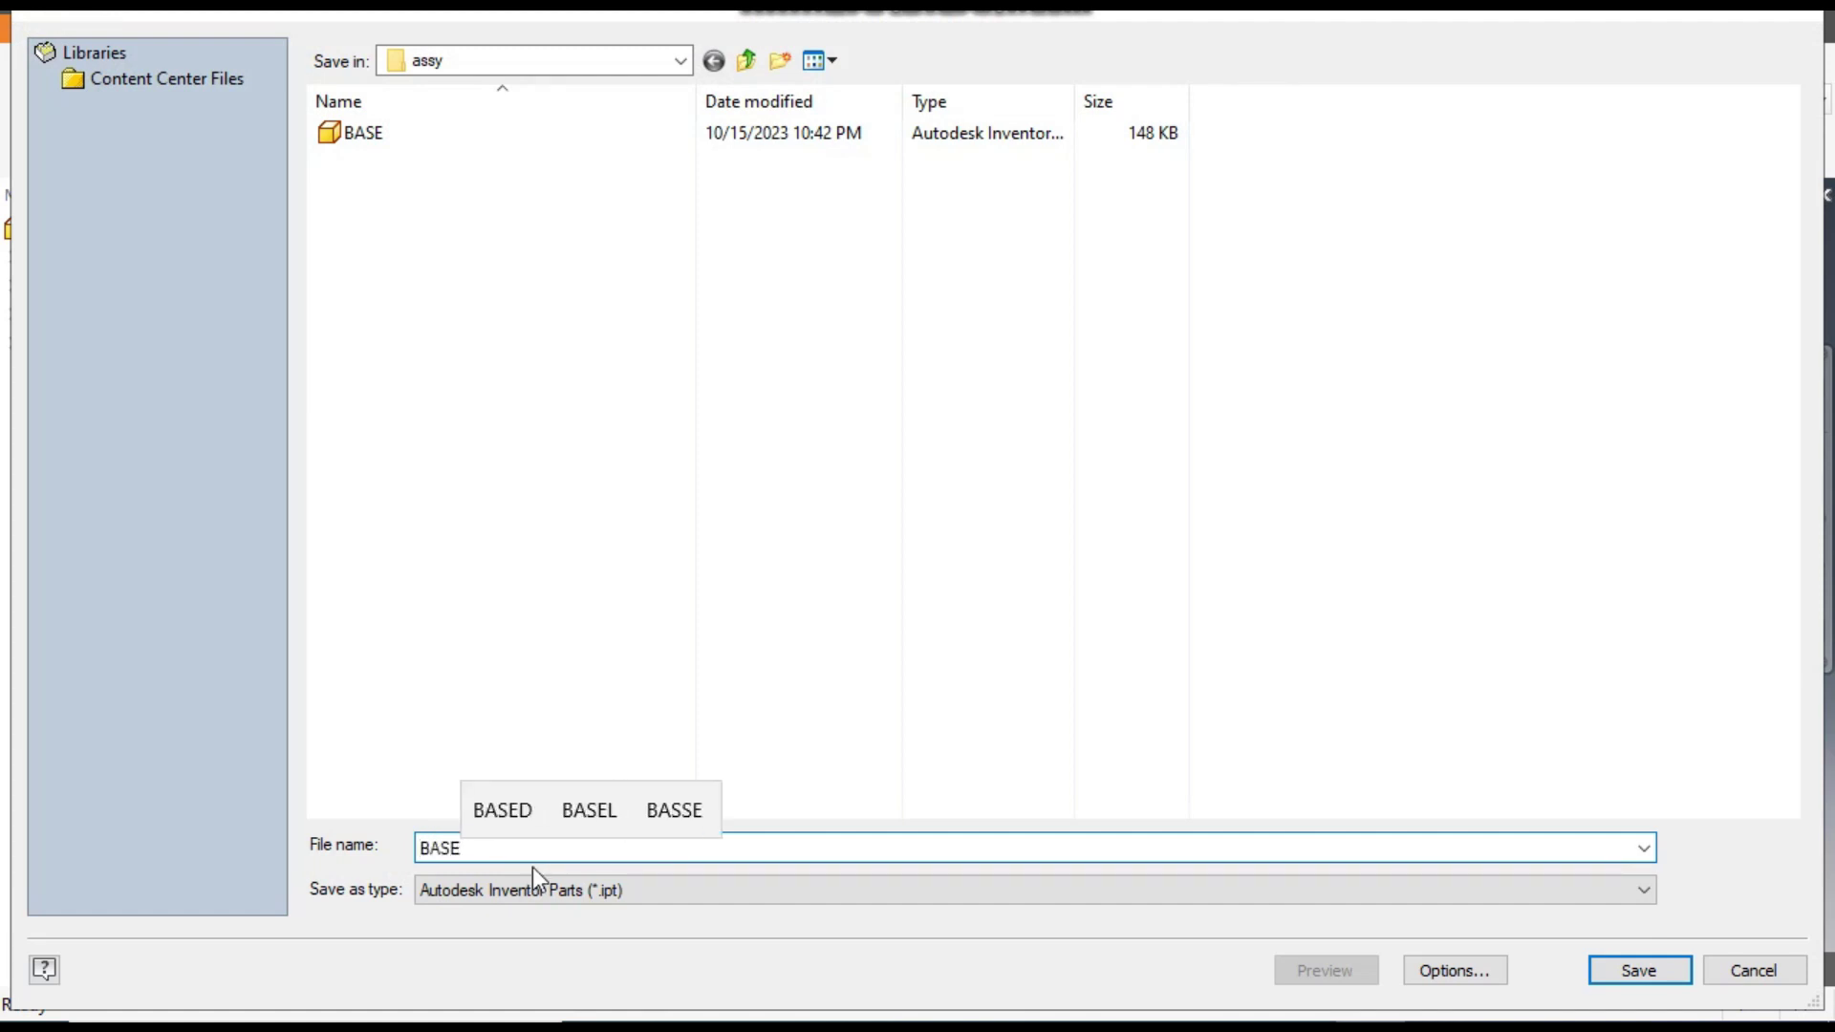
type(" CUSHION")
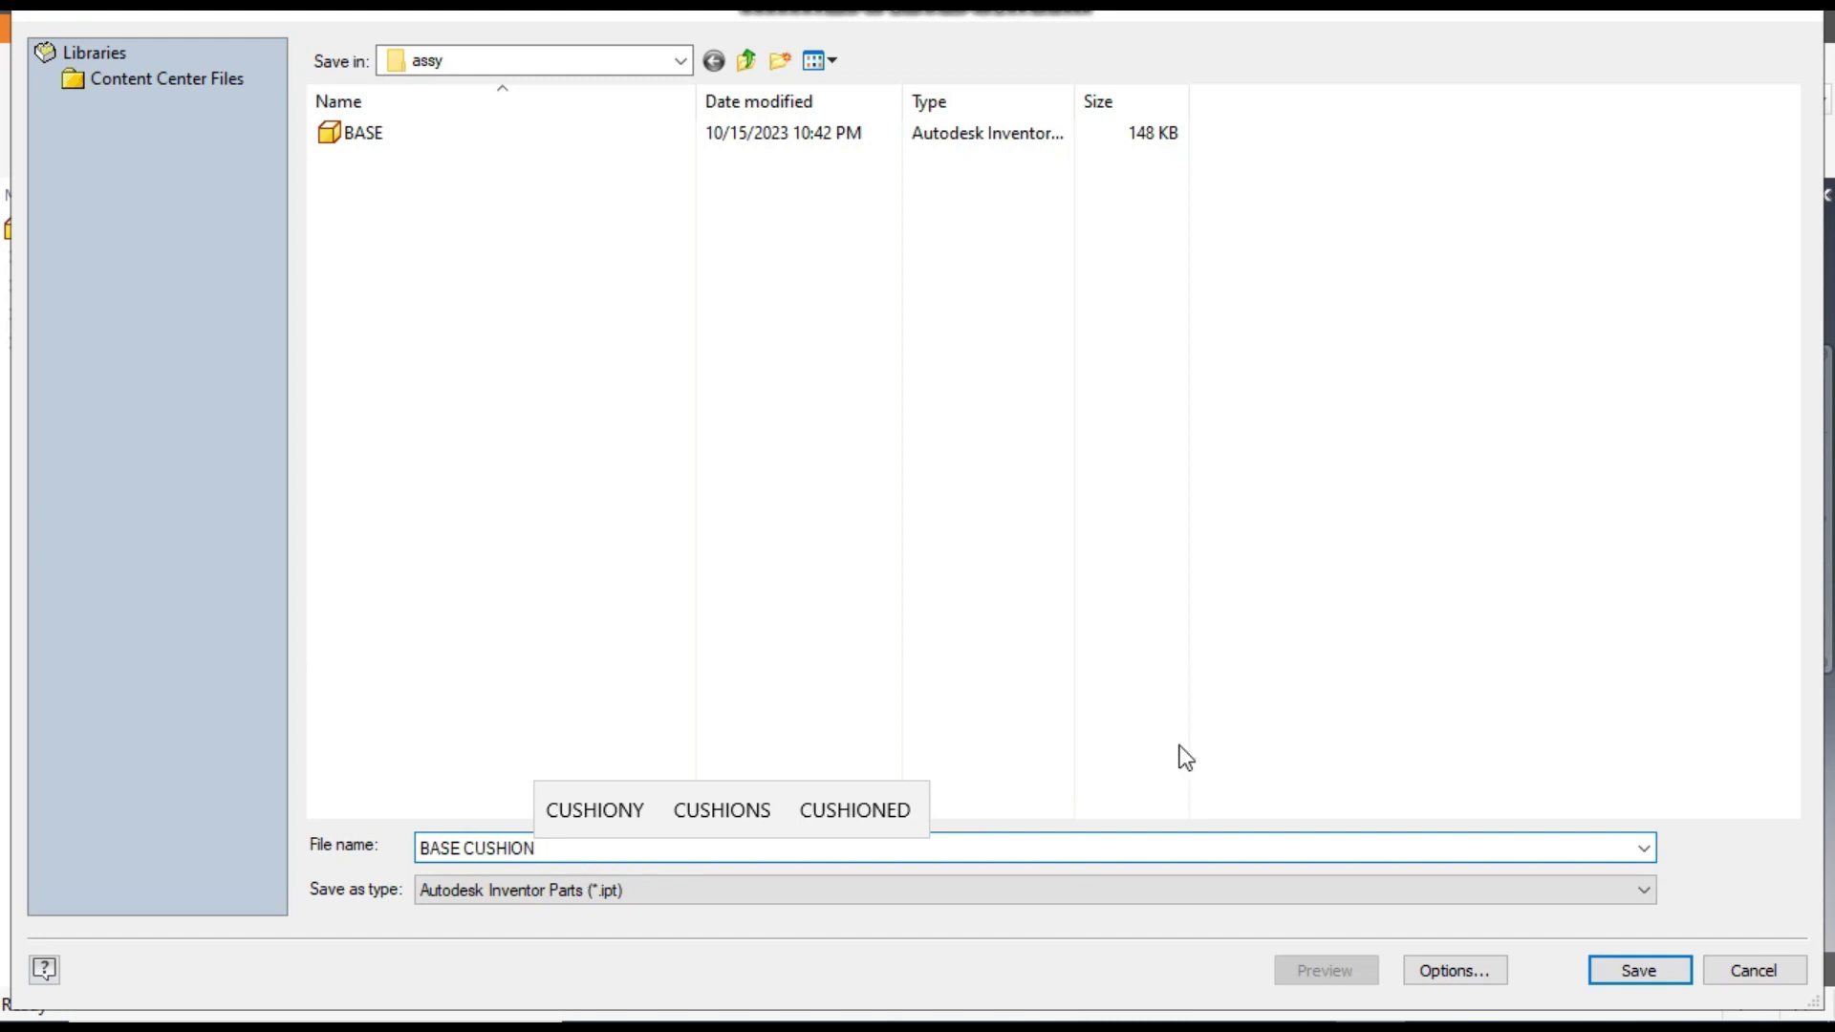
left_click(1629, 970)
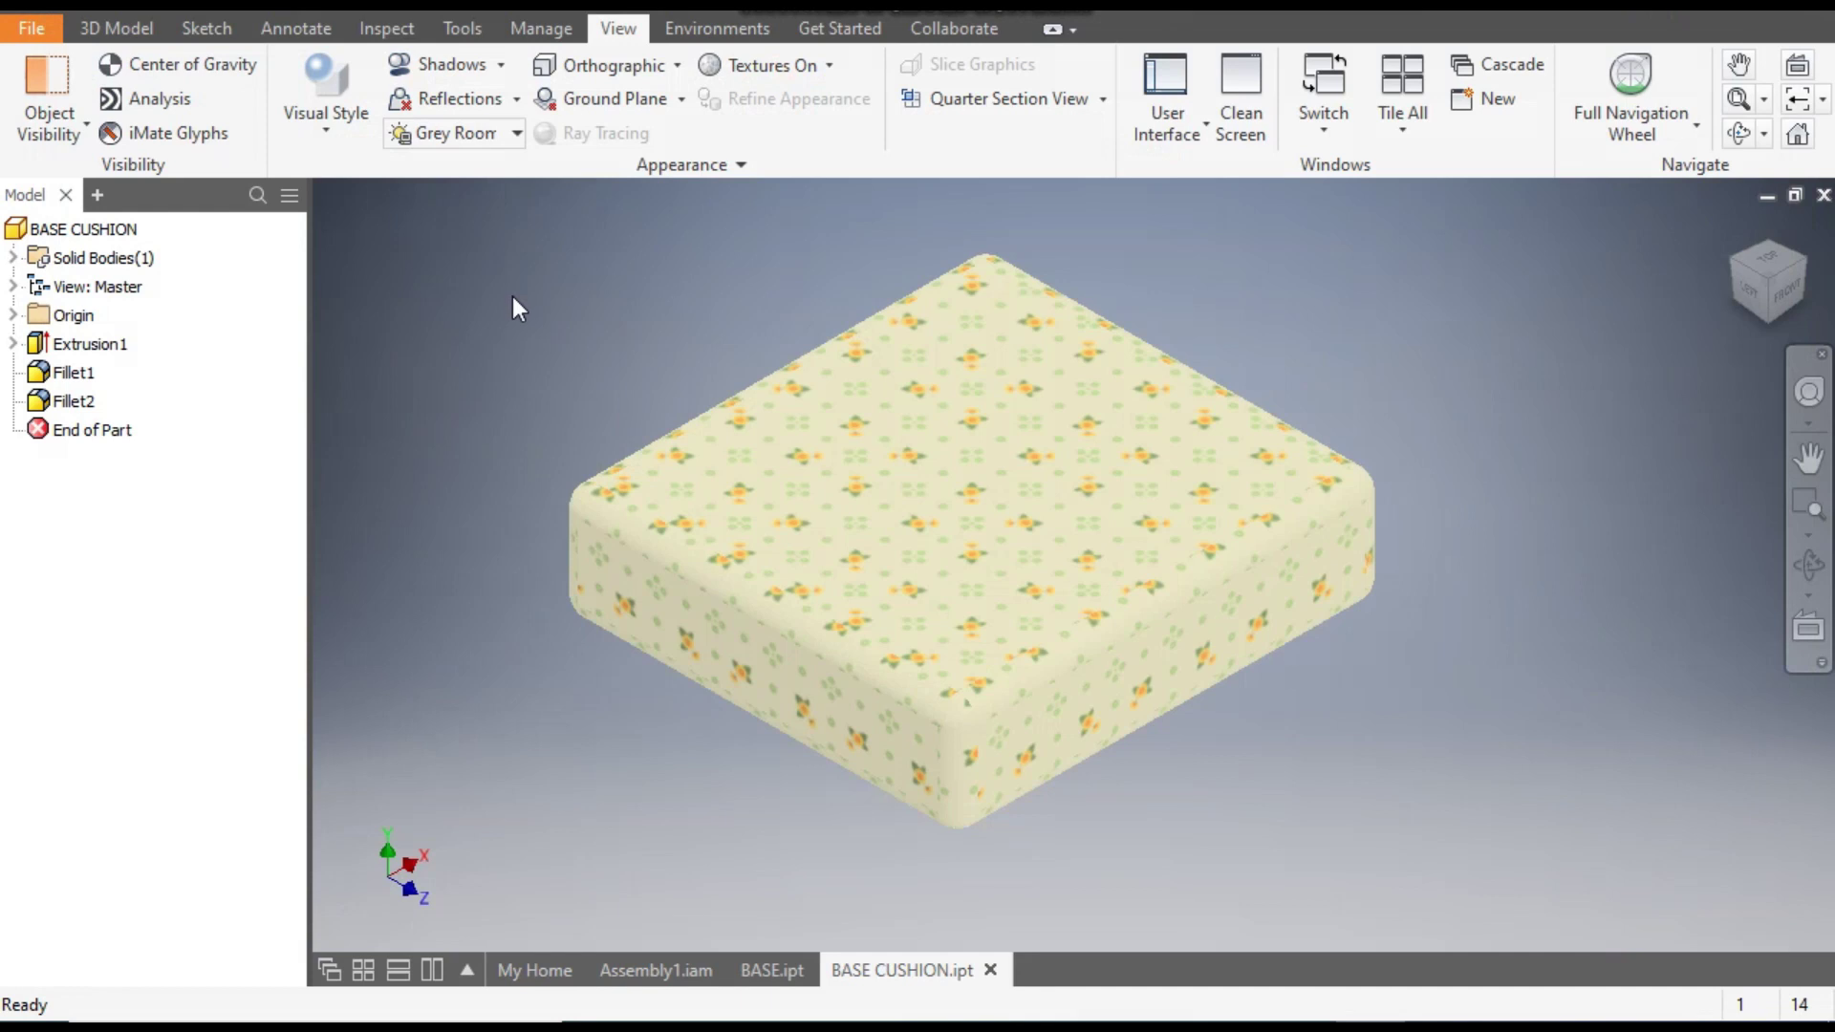
Save the cushion part under the new name SIDE CUSHION in the assy folder.
left_click(37, 25)
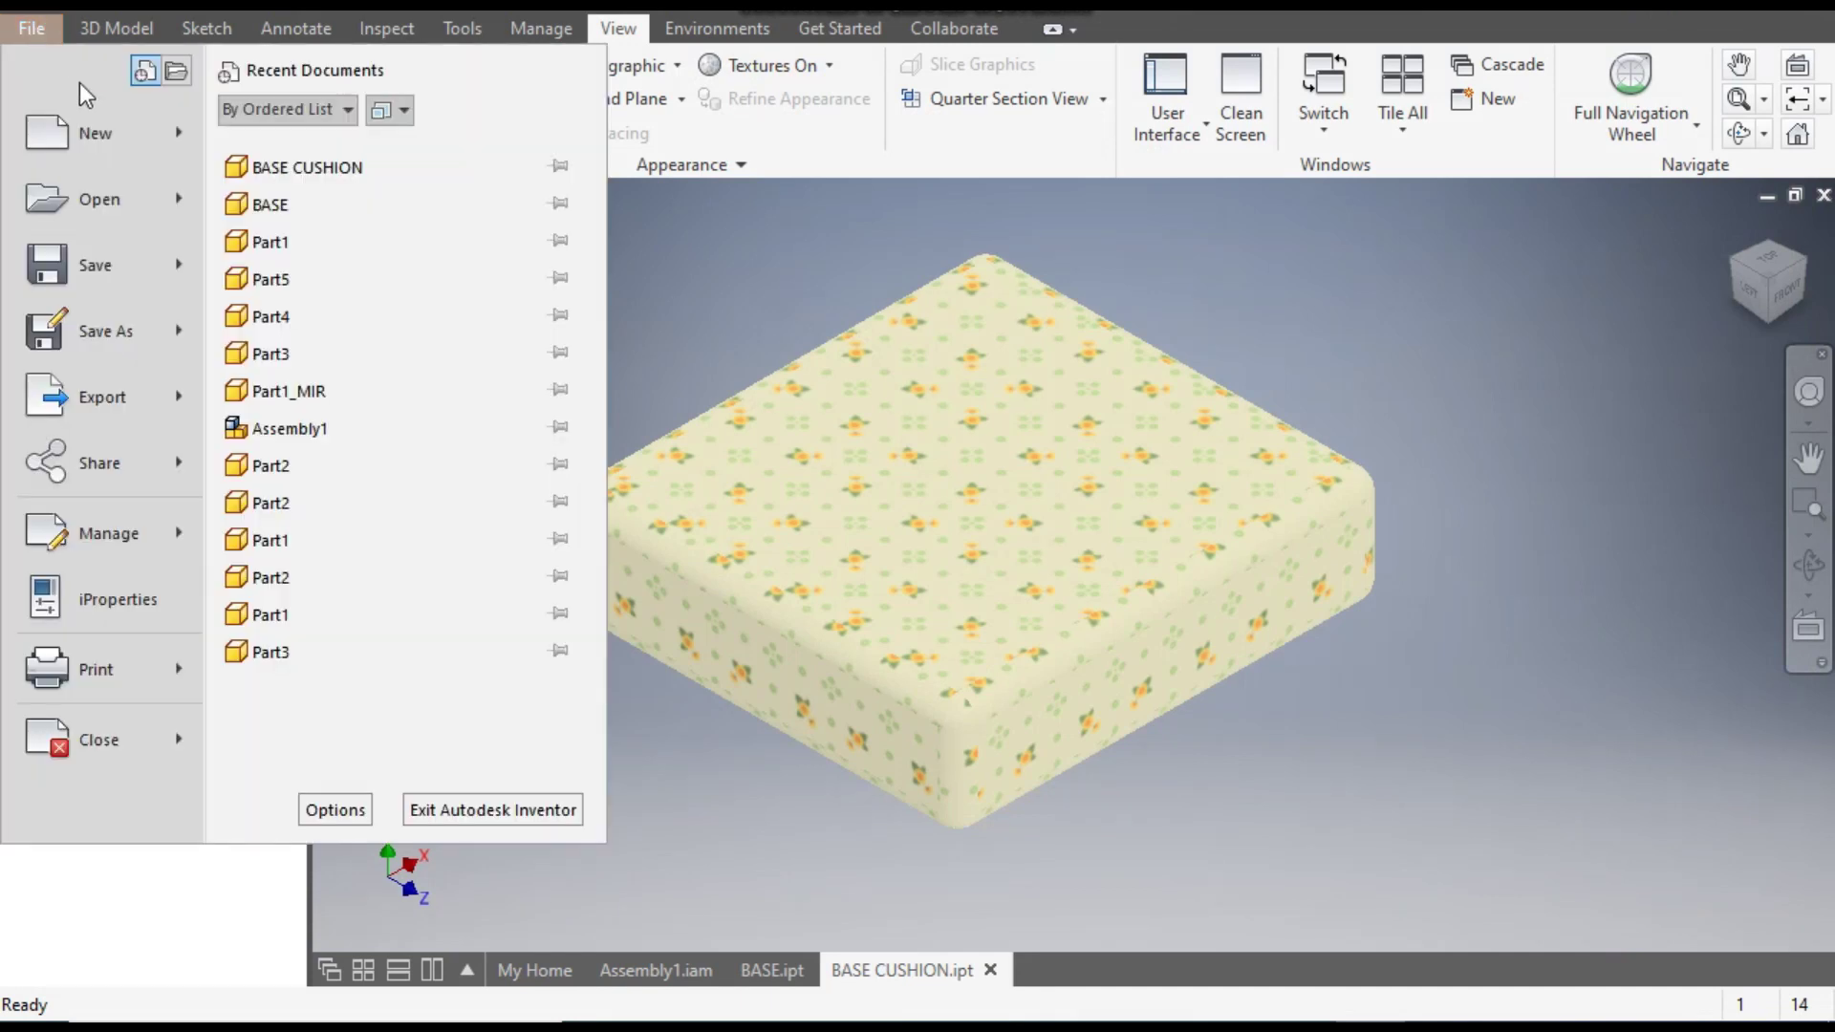
left_click(96, 336)
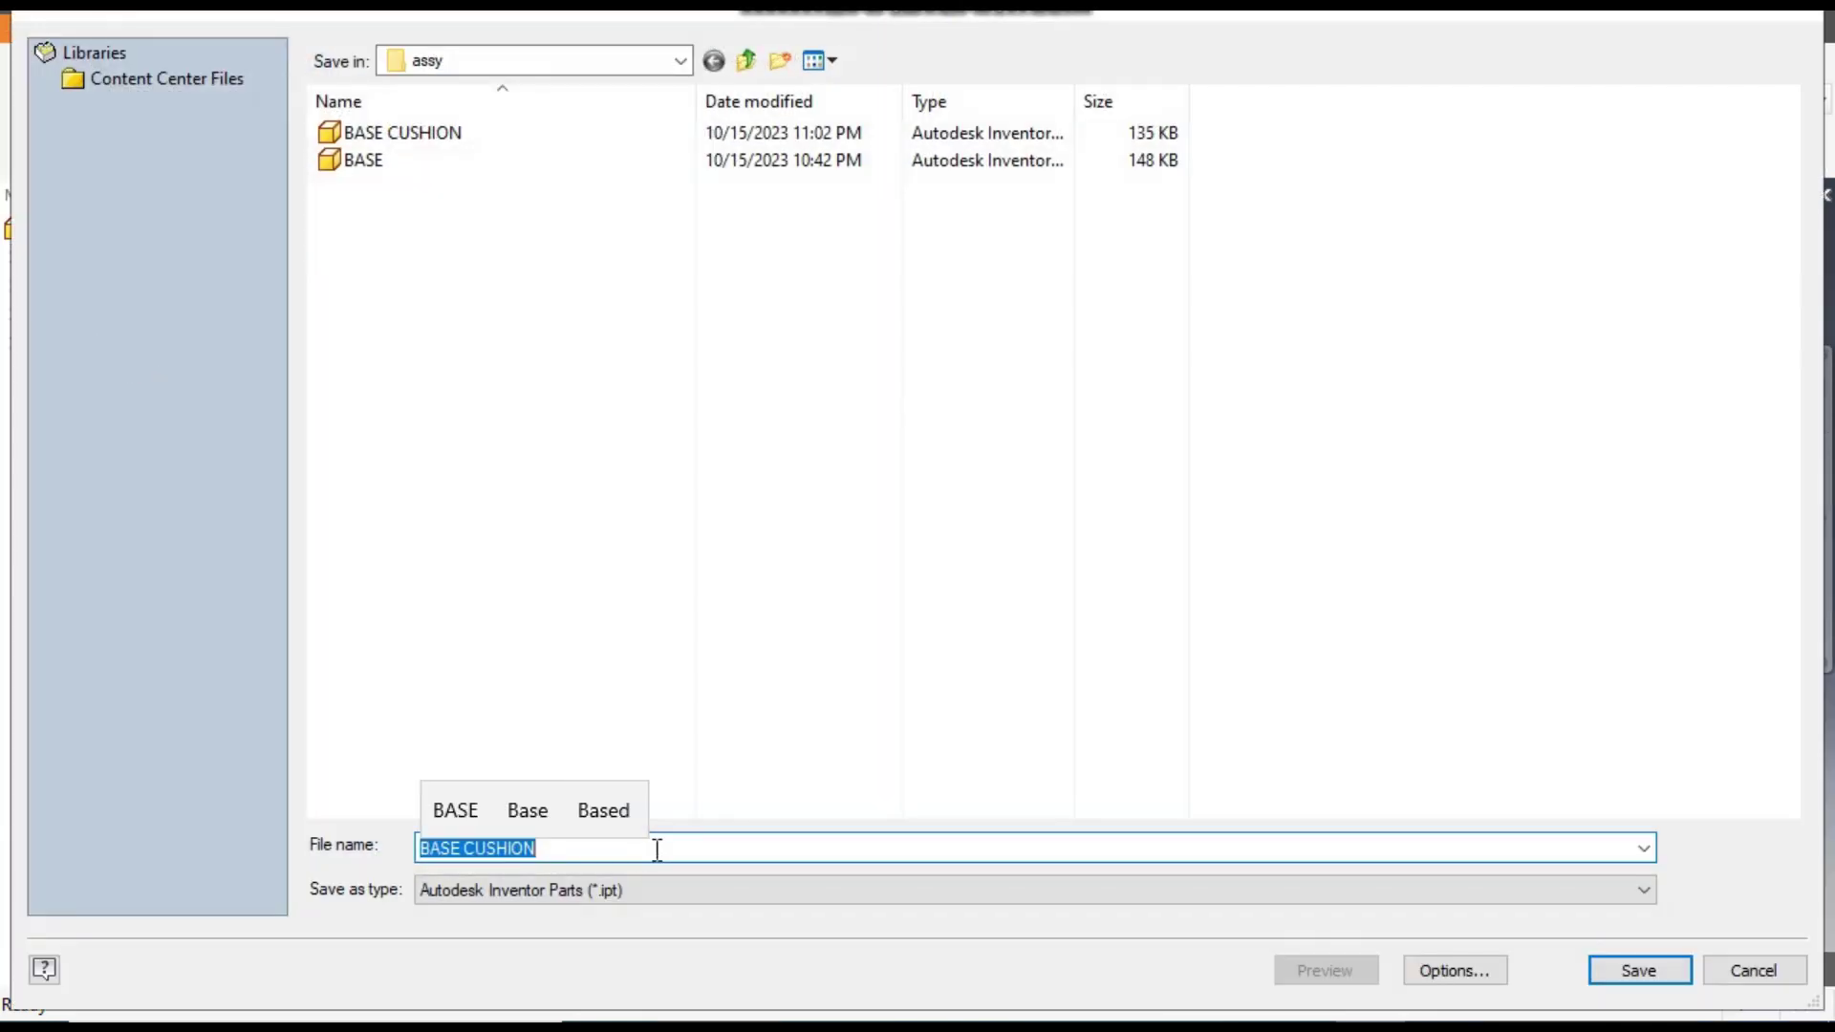
left_click(565, 849)
key("shift+Left")
key("shift+Left")
key("shift+Left")
key("shift+Left")
key("shift+Left")
key("shift+Left")
key("shift+Left")
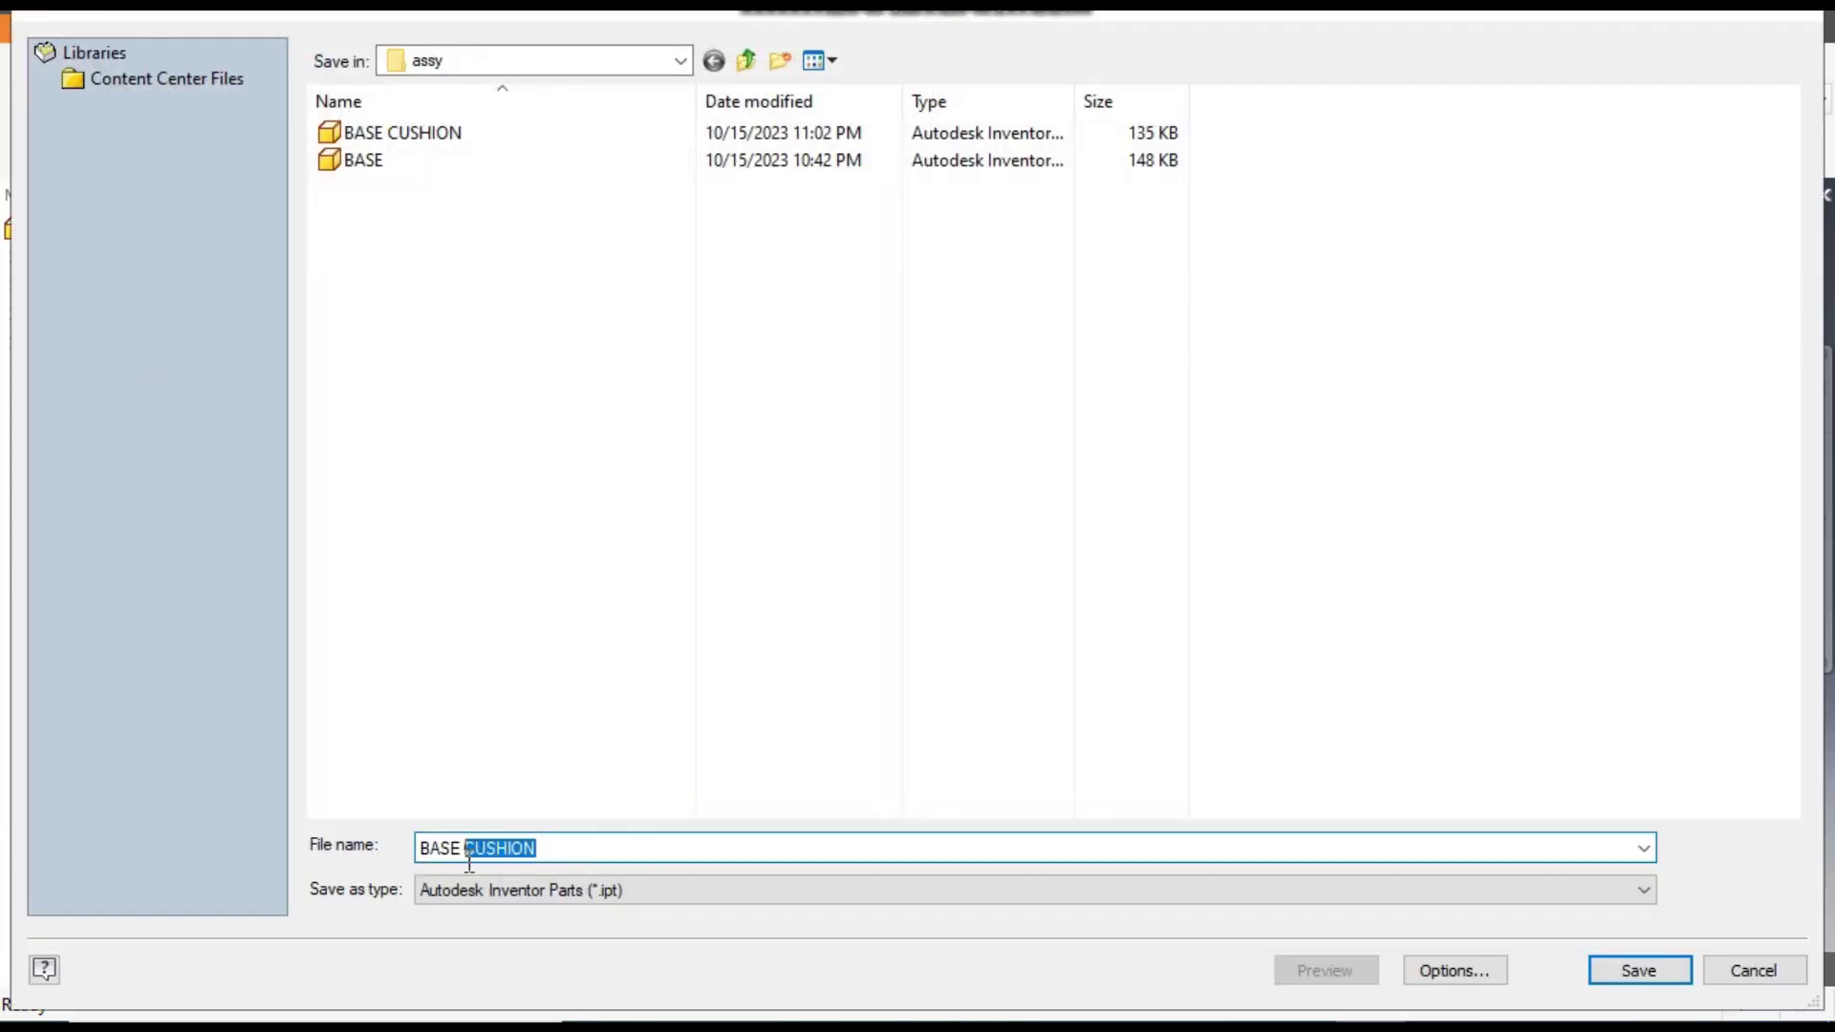
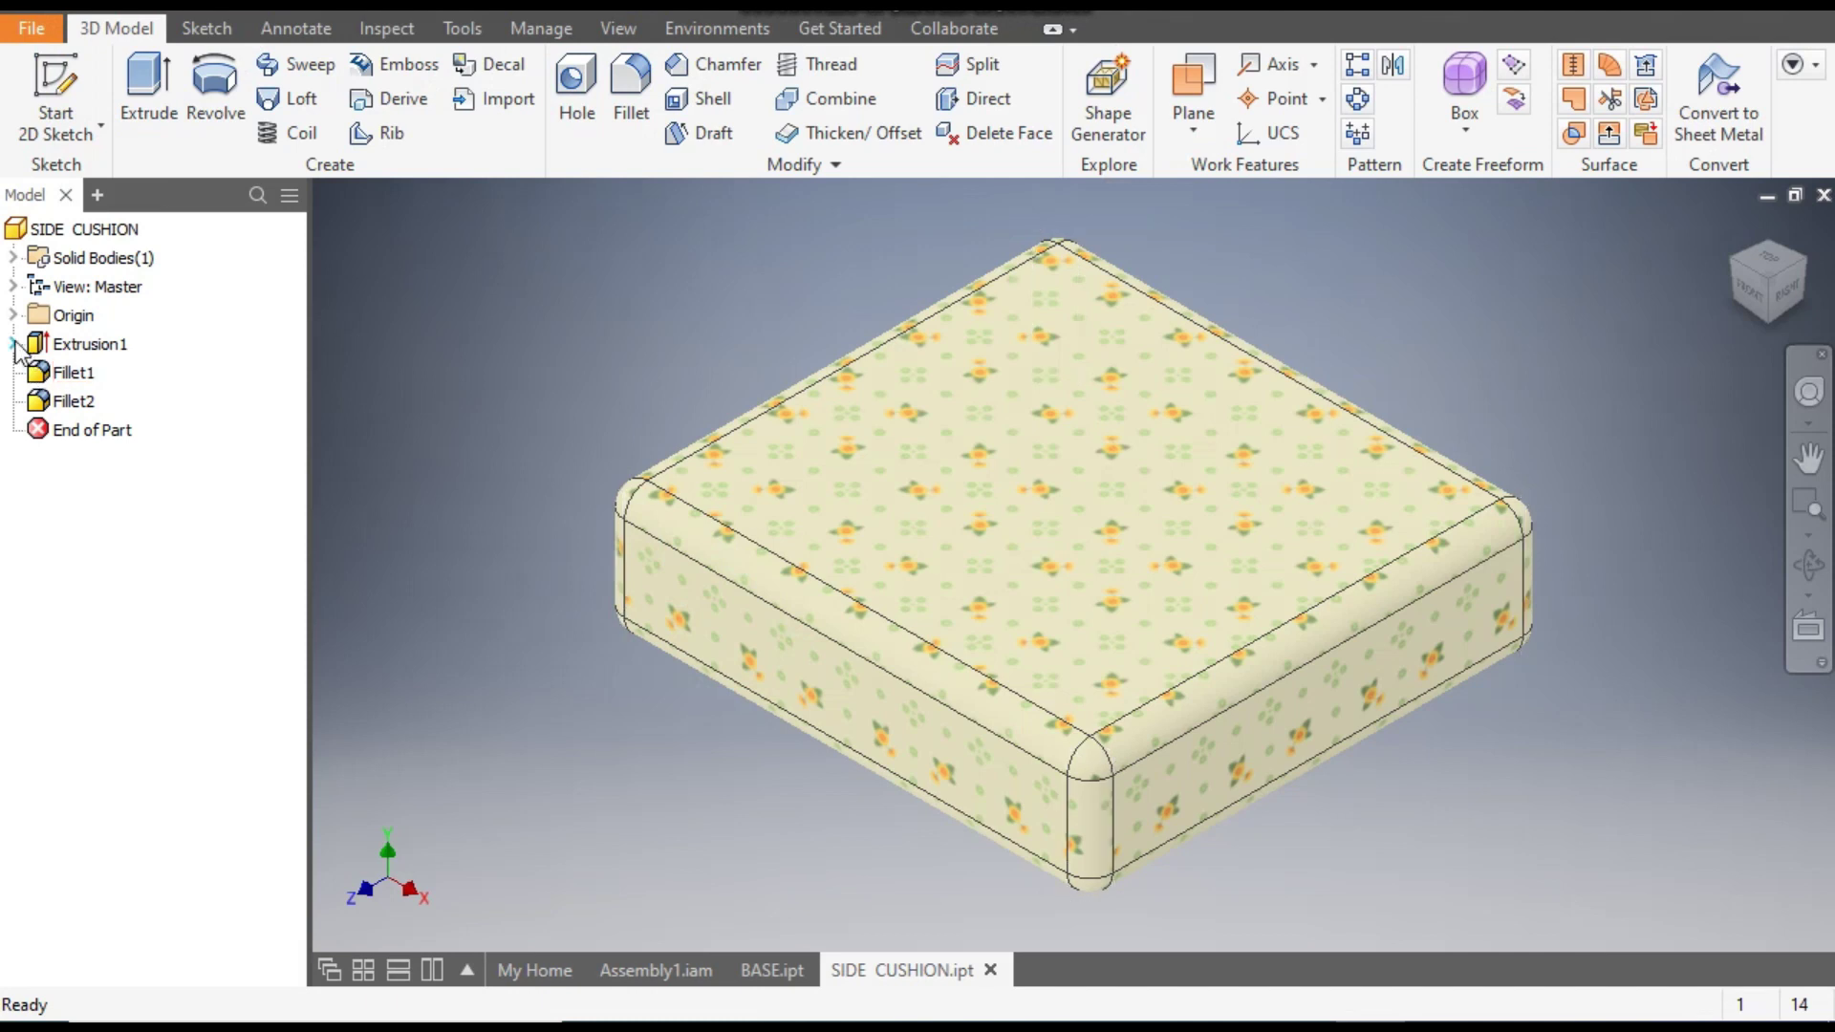
Edit the side cushion's base sketch, setting the rectangle's 700 mm dimension to 550 mm, and finish the sketch.
left_click(14, 344)
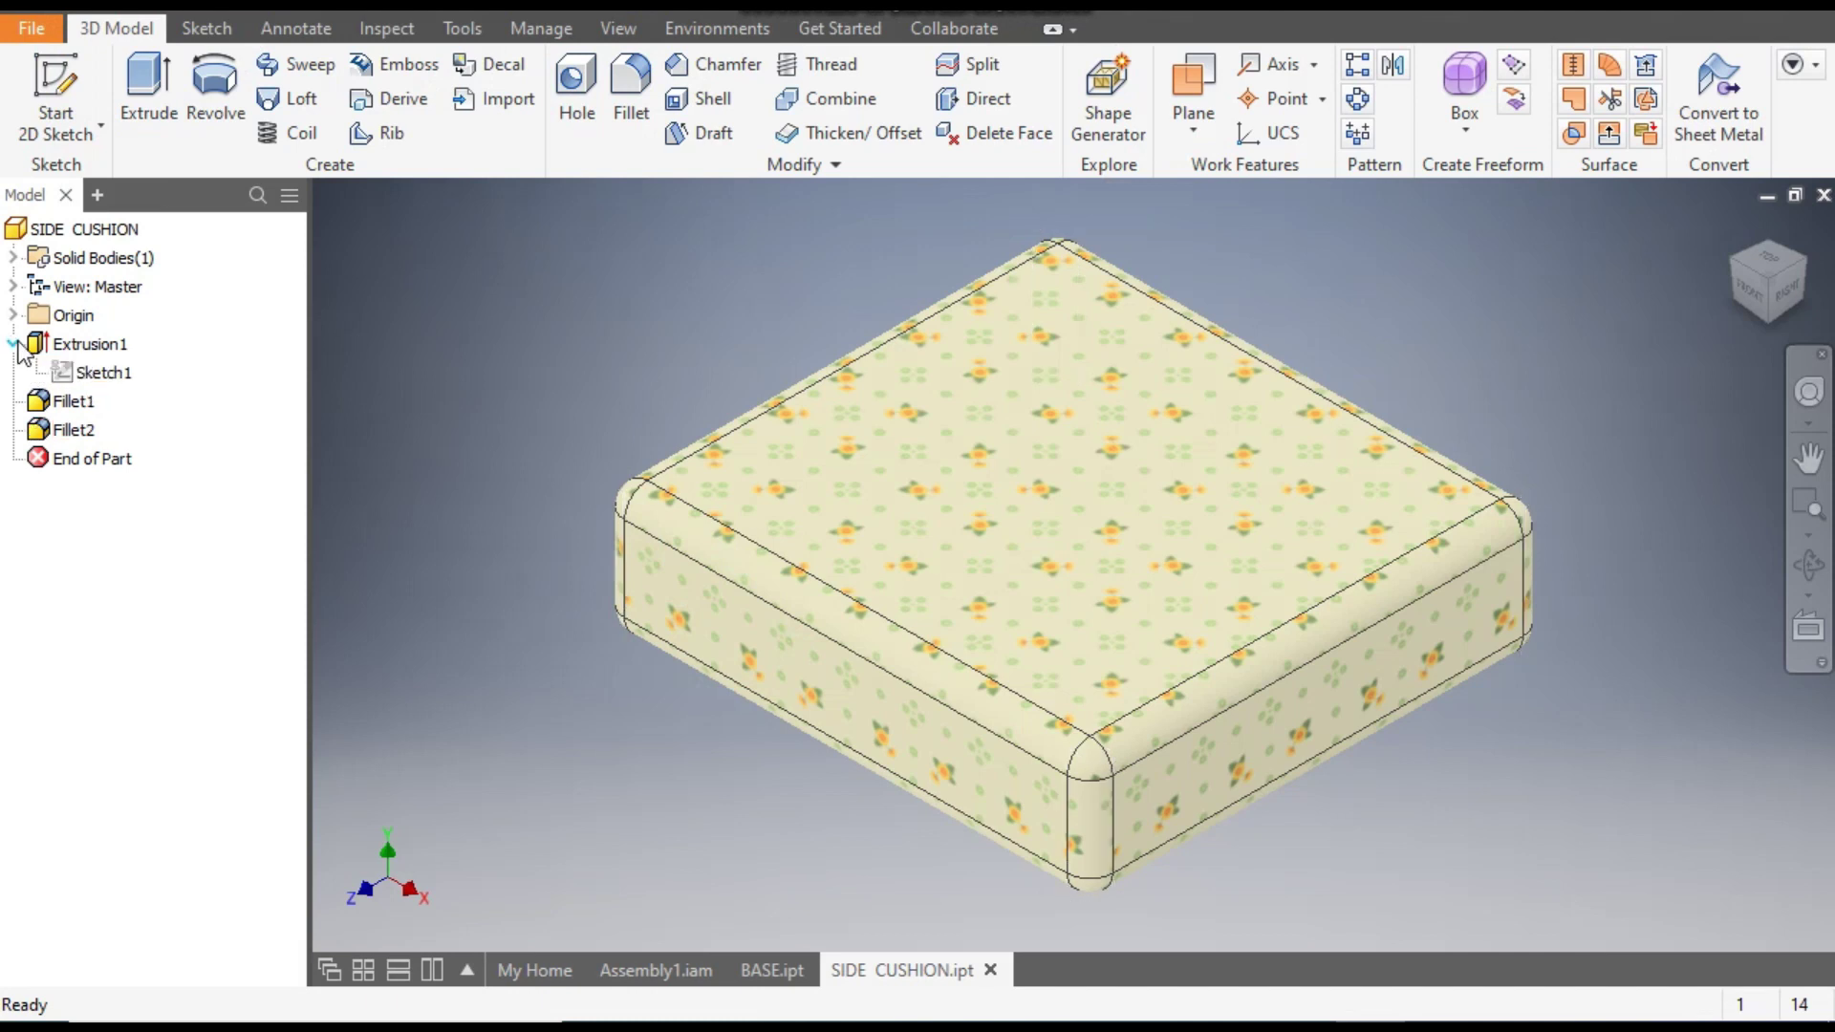
double_click(99, 373)
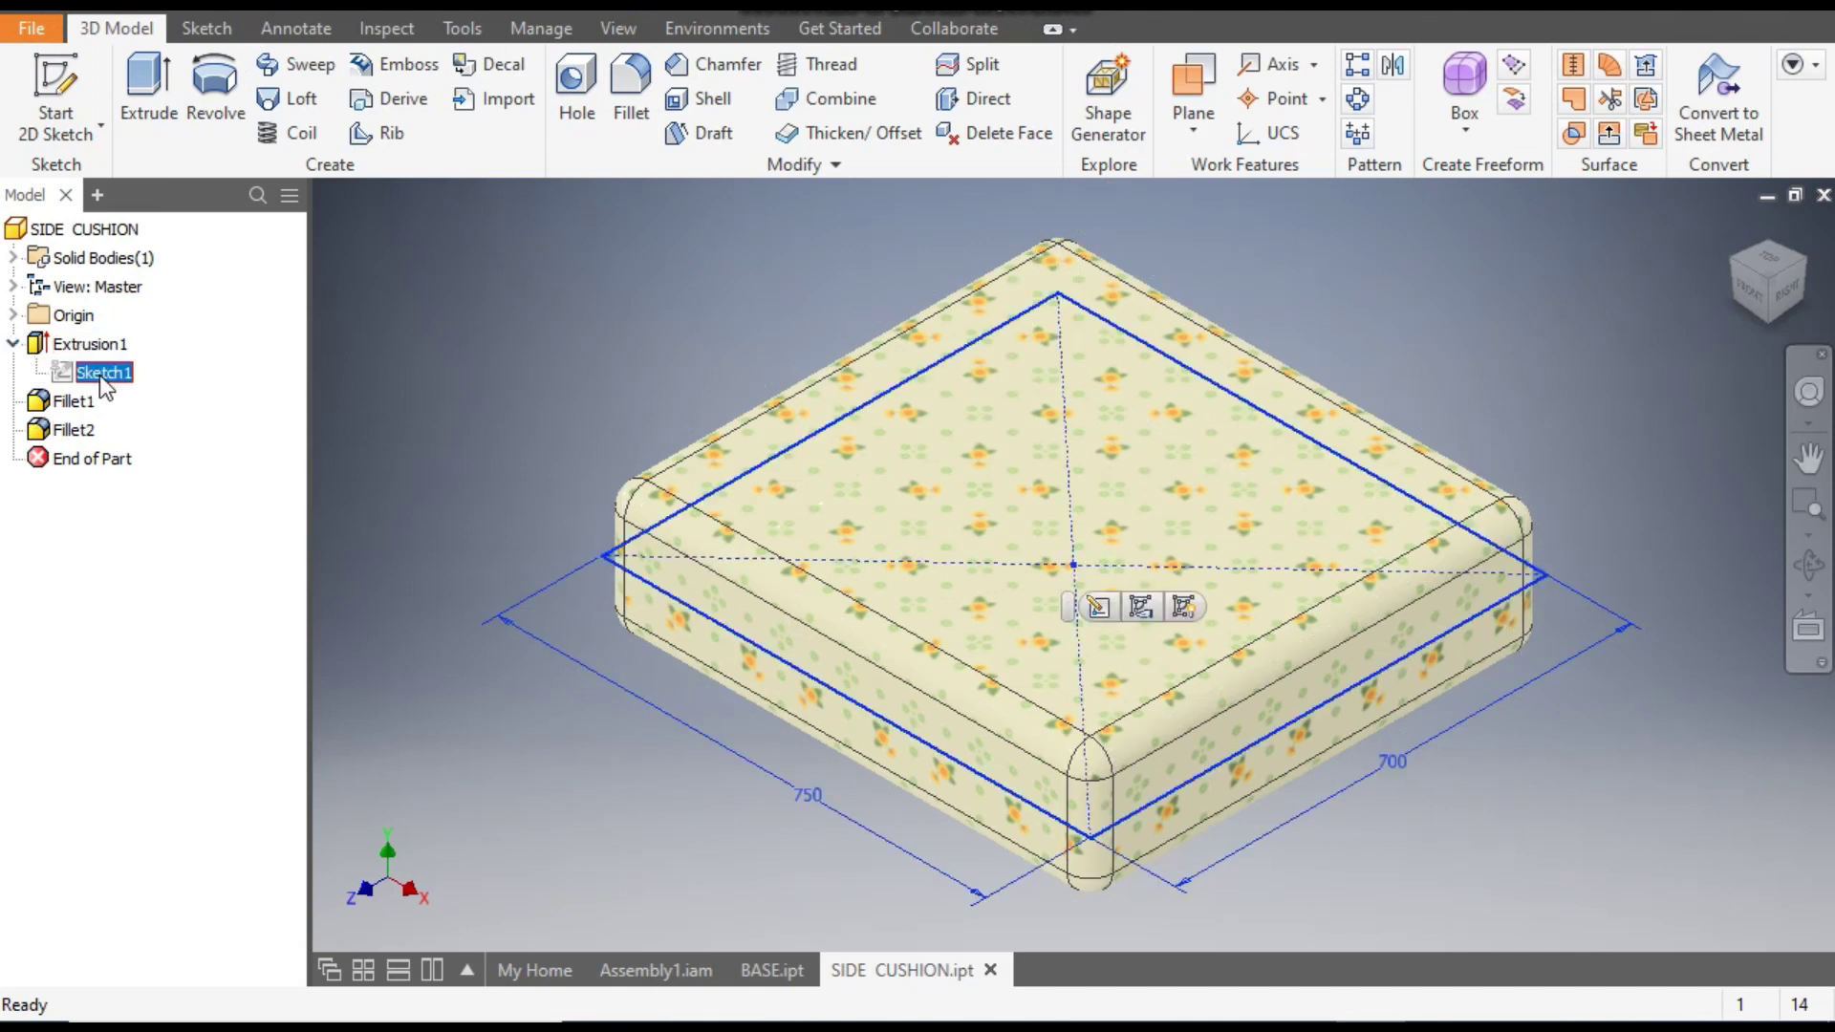
scroll(1524, 617, "down", 3)
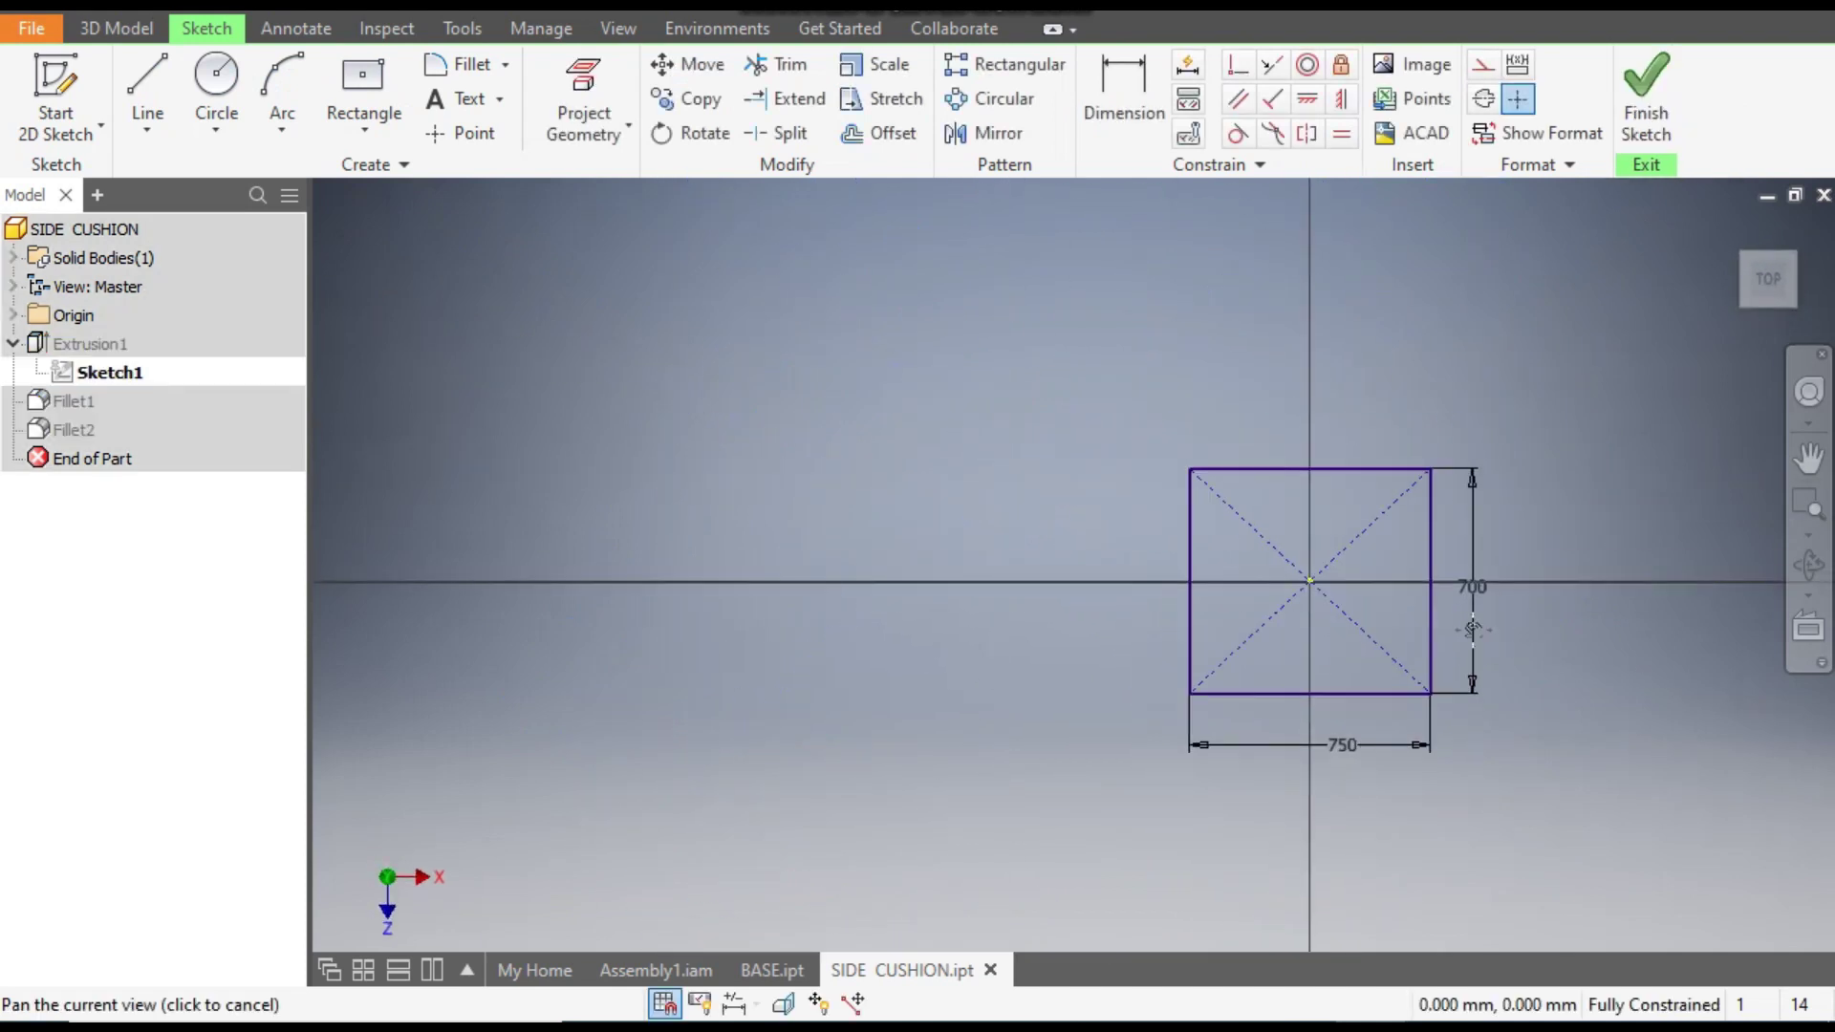
middle_click_drag(1523, 616, 1294, 606)
scroll(1294, 606, "up", 2)
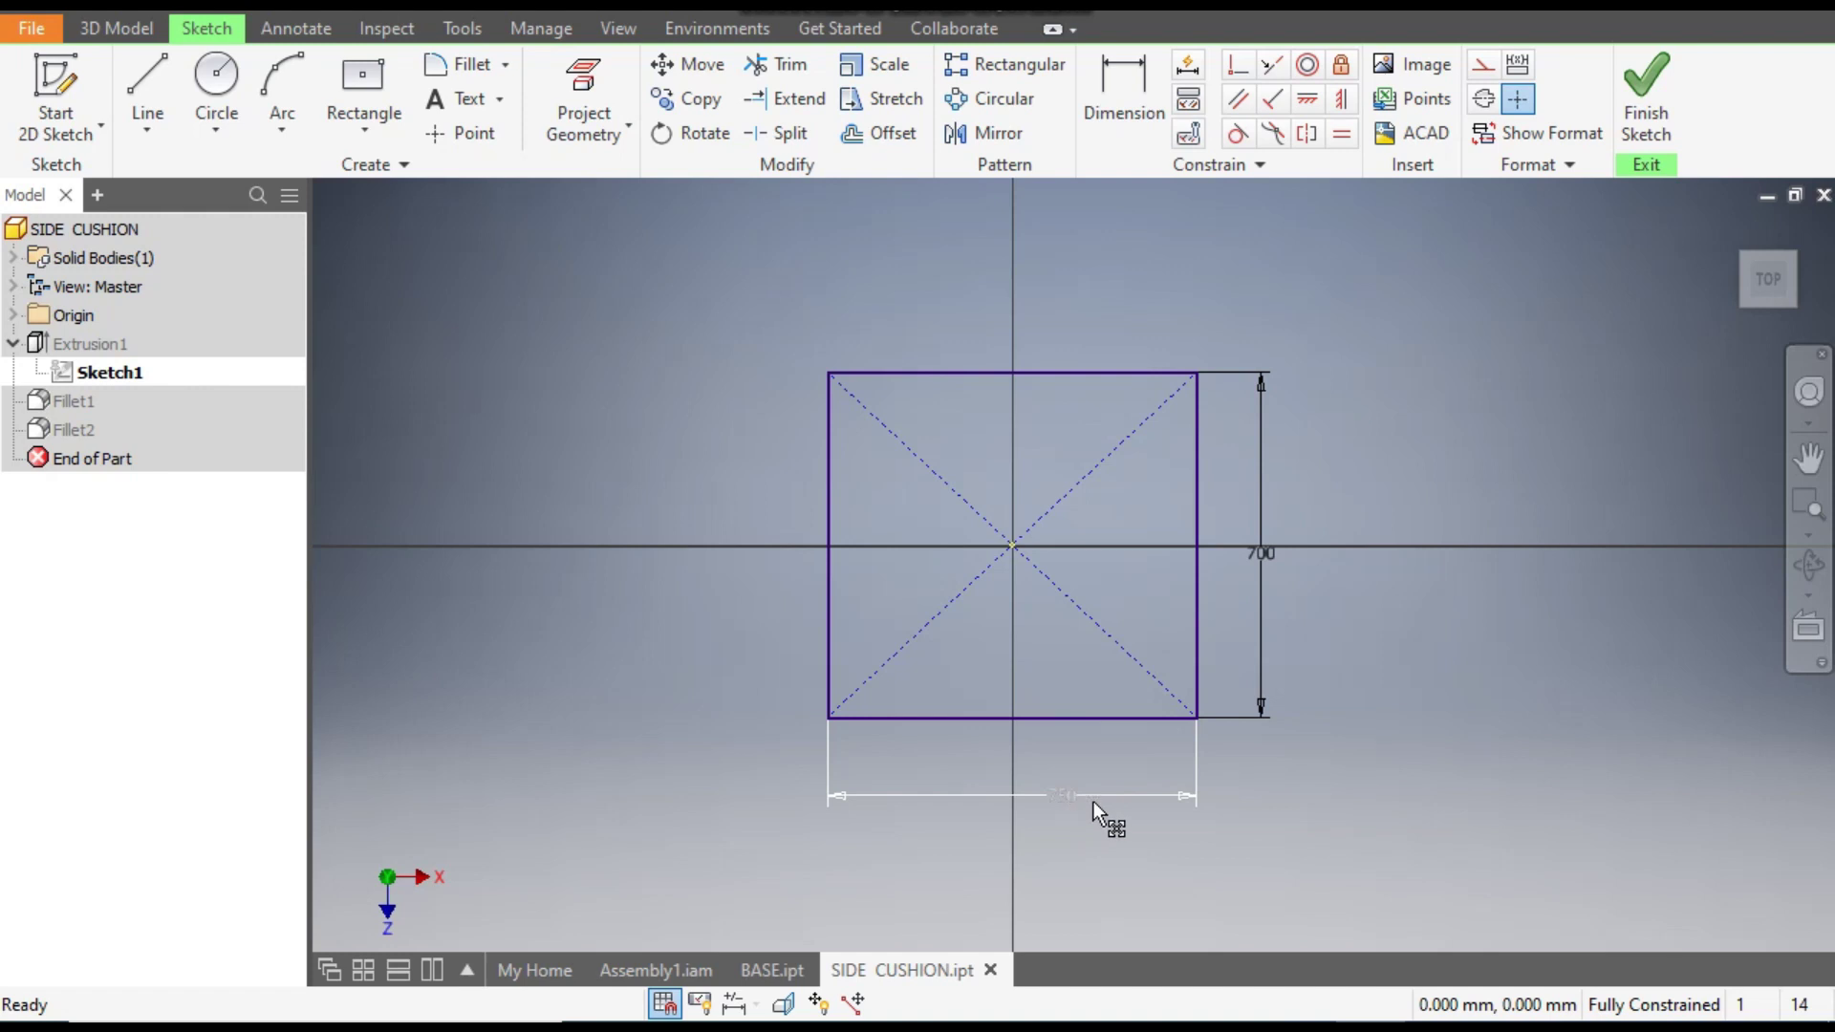
double_click(1271, 557)
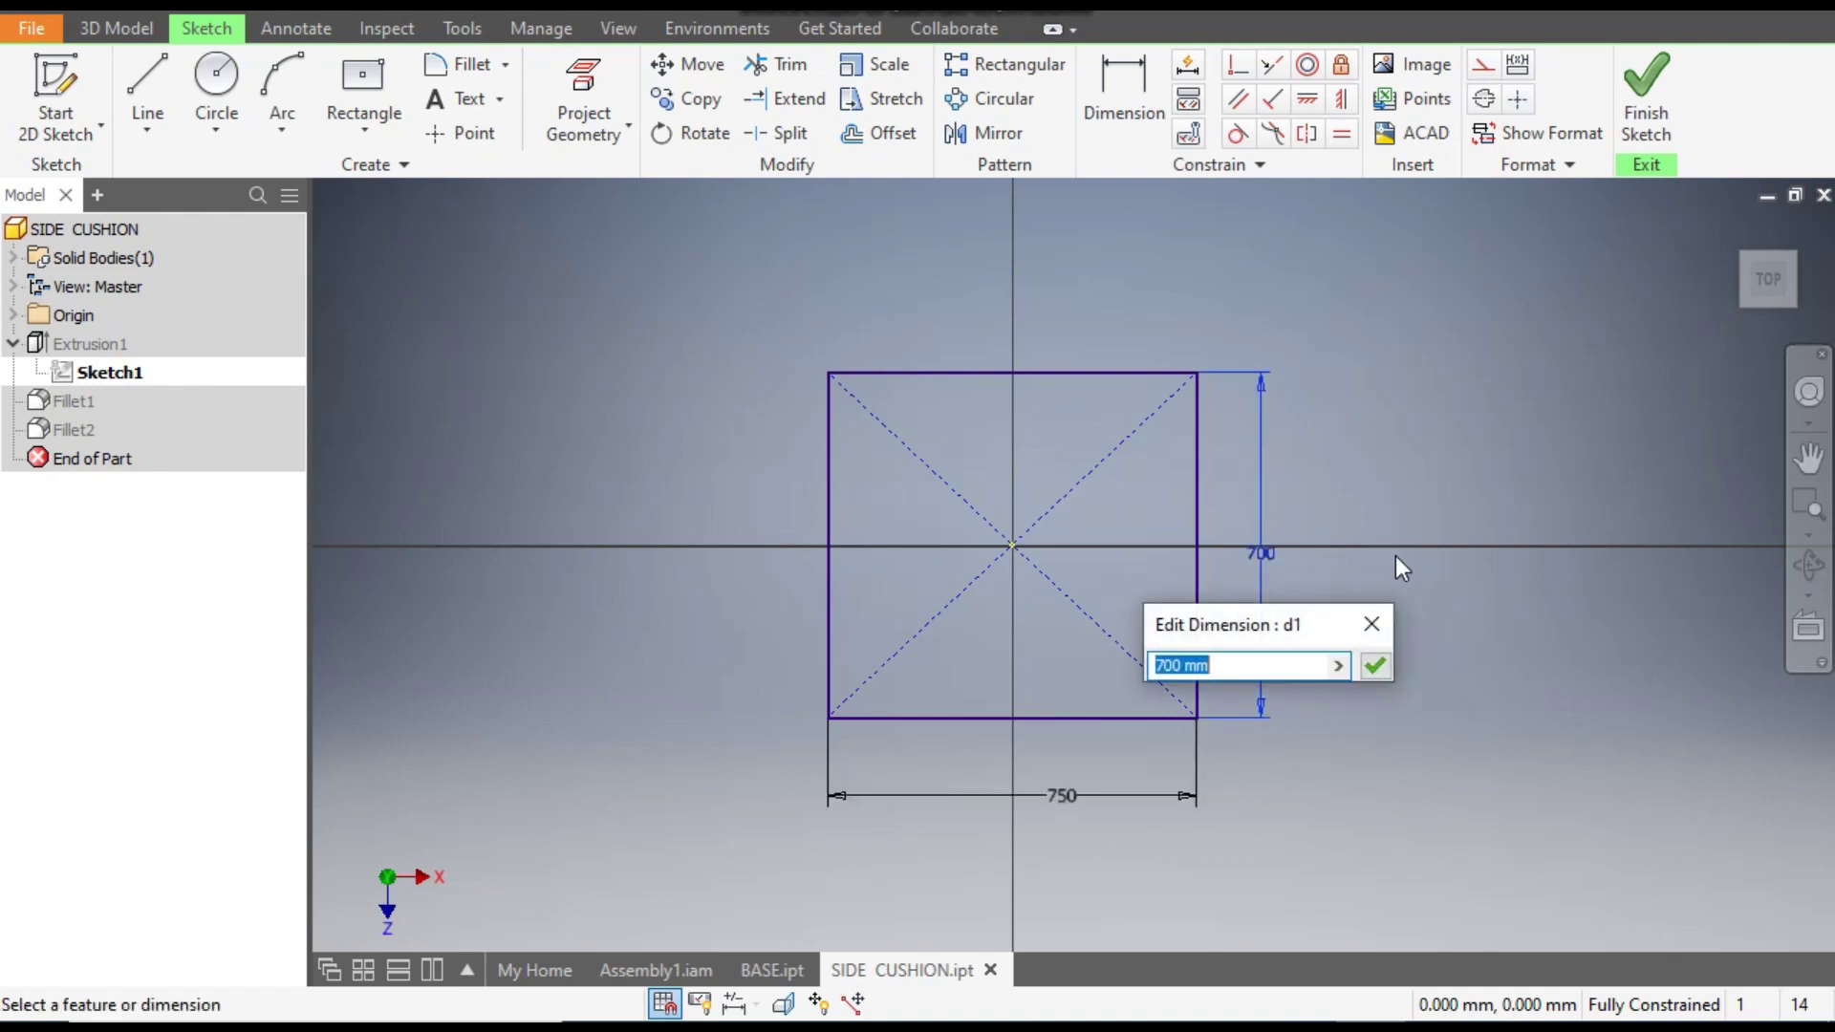
type("550")
key("Return")
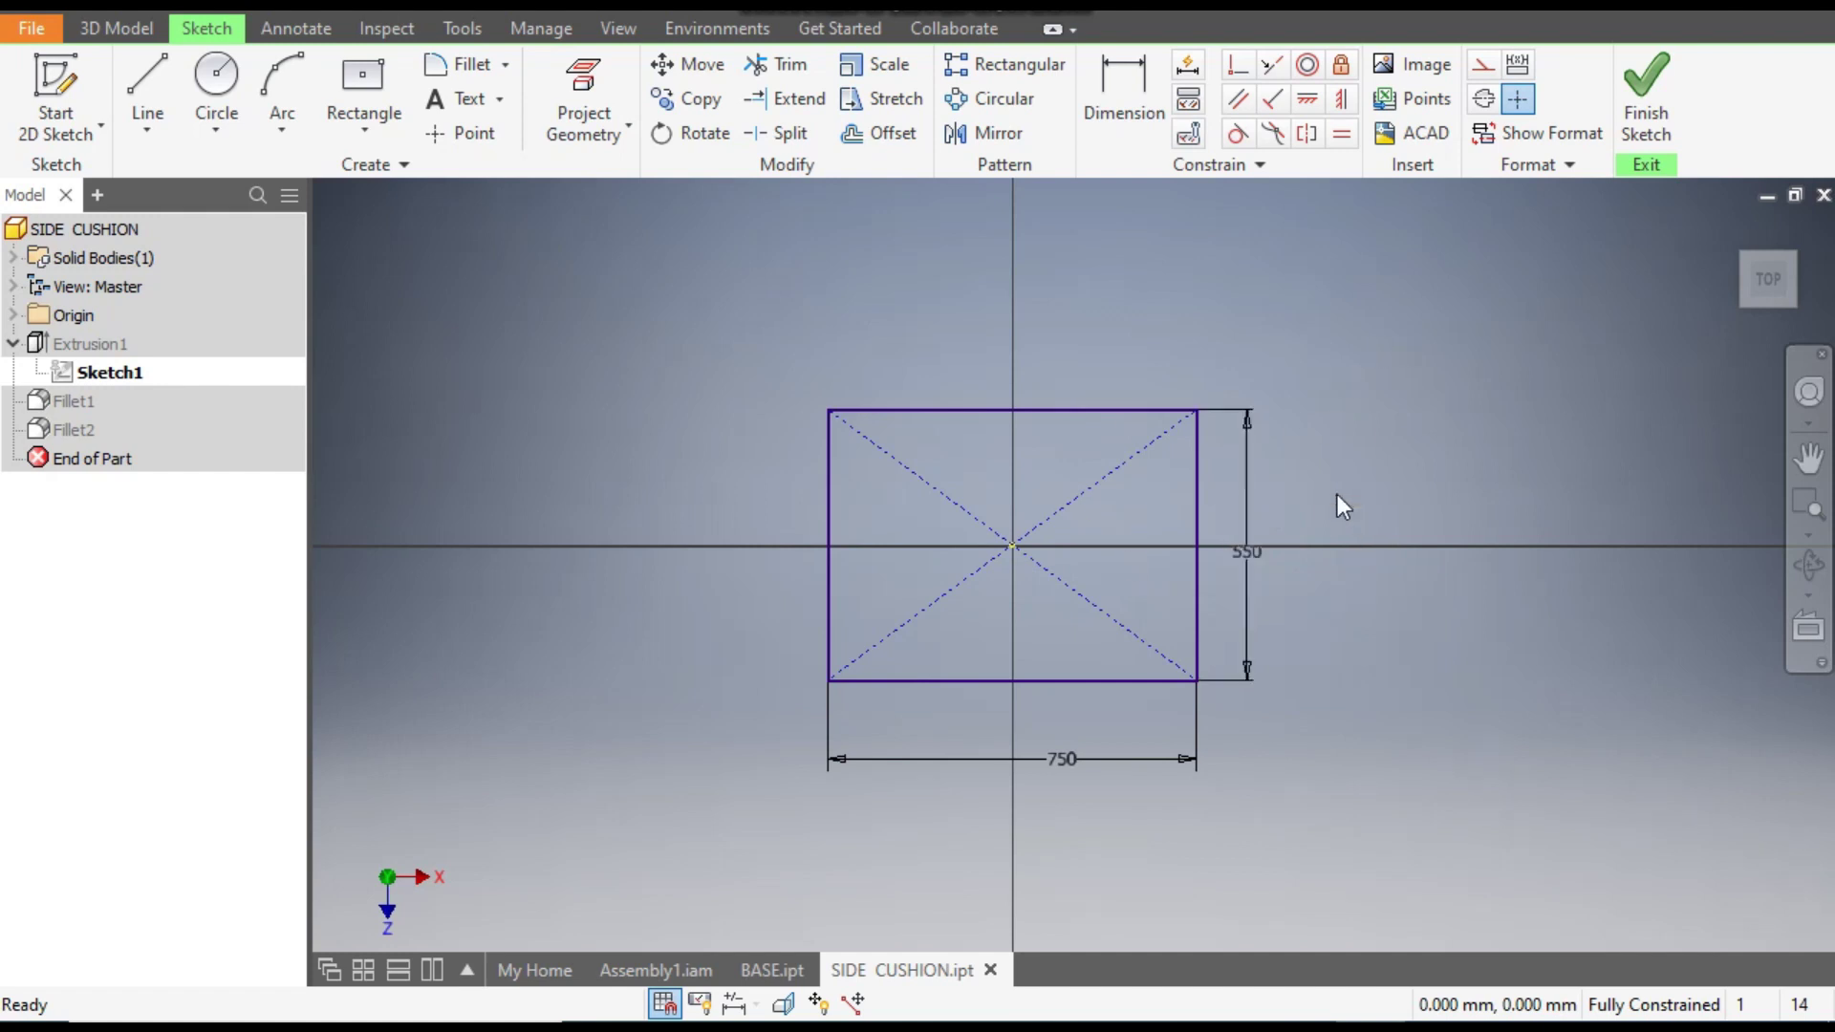
left_click(1649, 85)
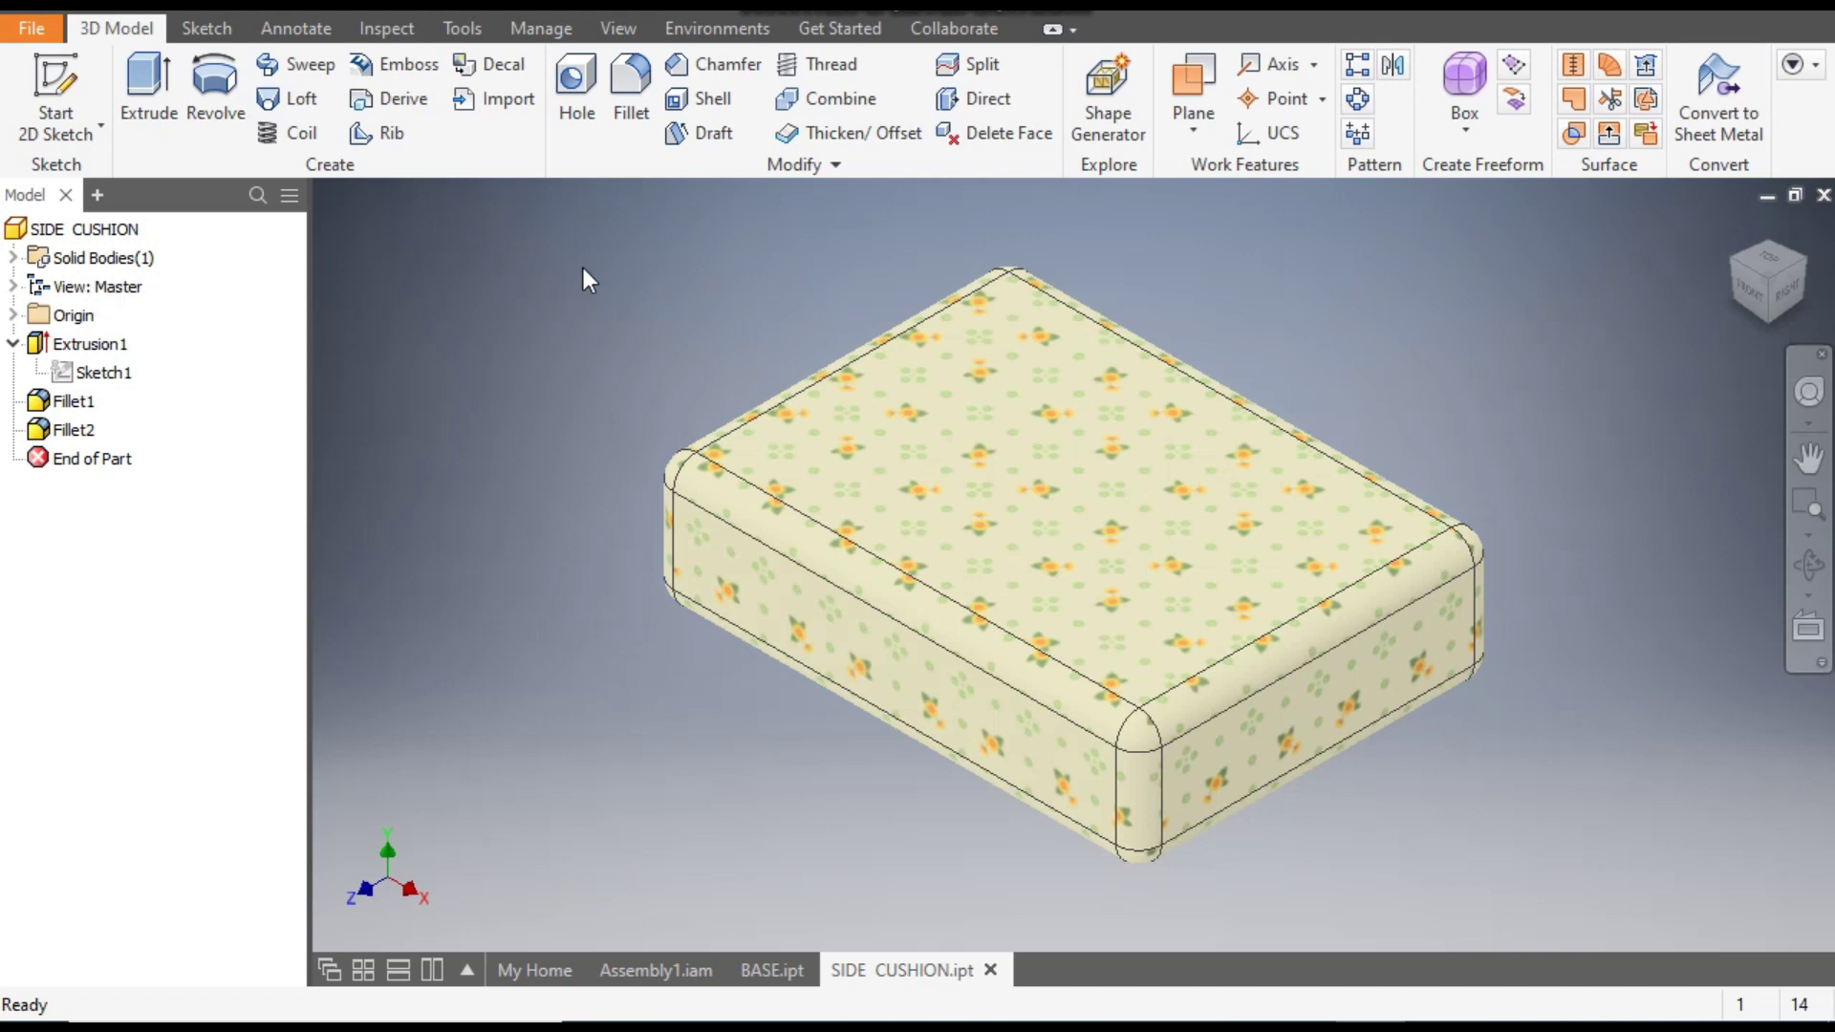
Save the side cushion part under the new name BACK CUSHION in the assy folder.
left_click(38, 35)
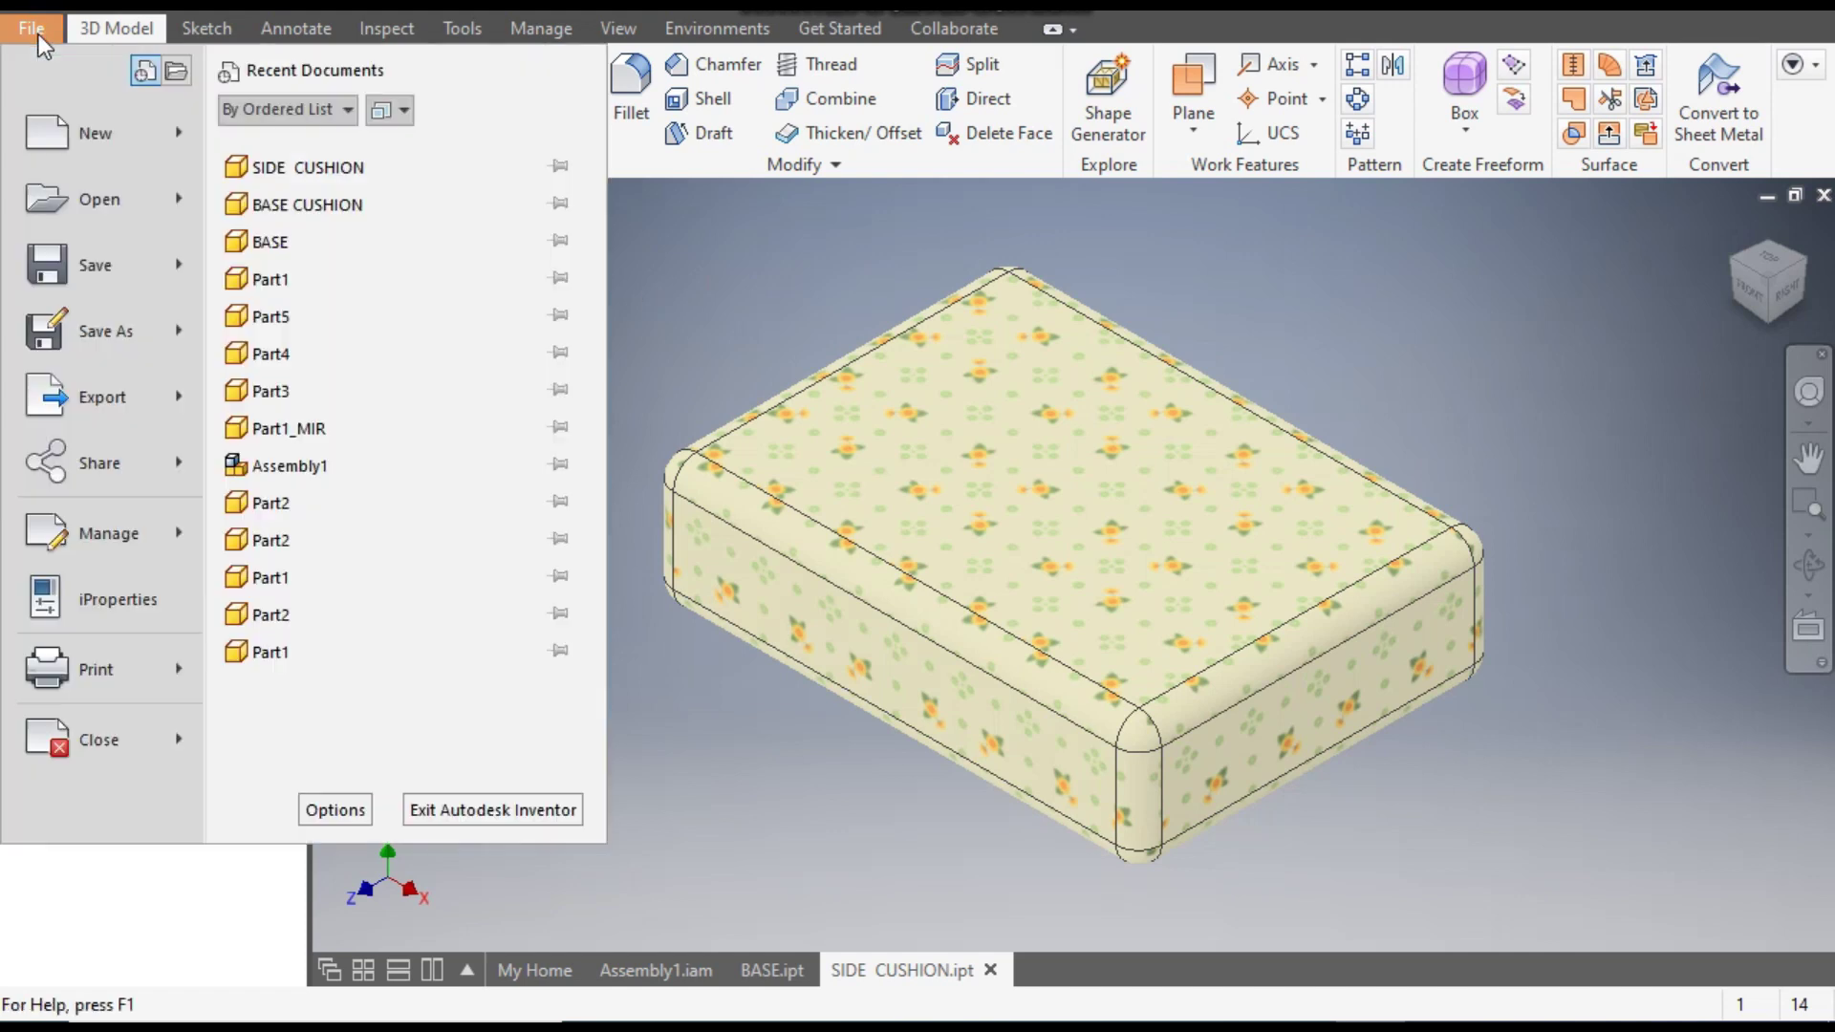
left_click(105, 330)
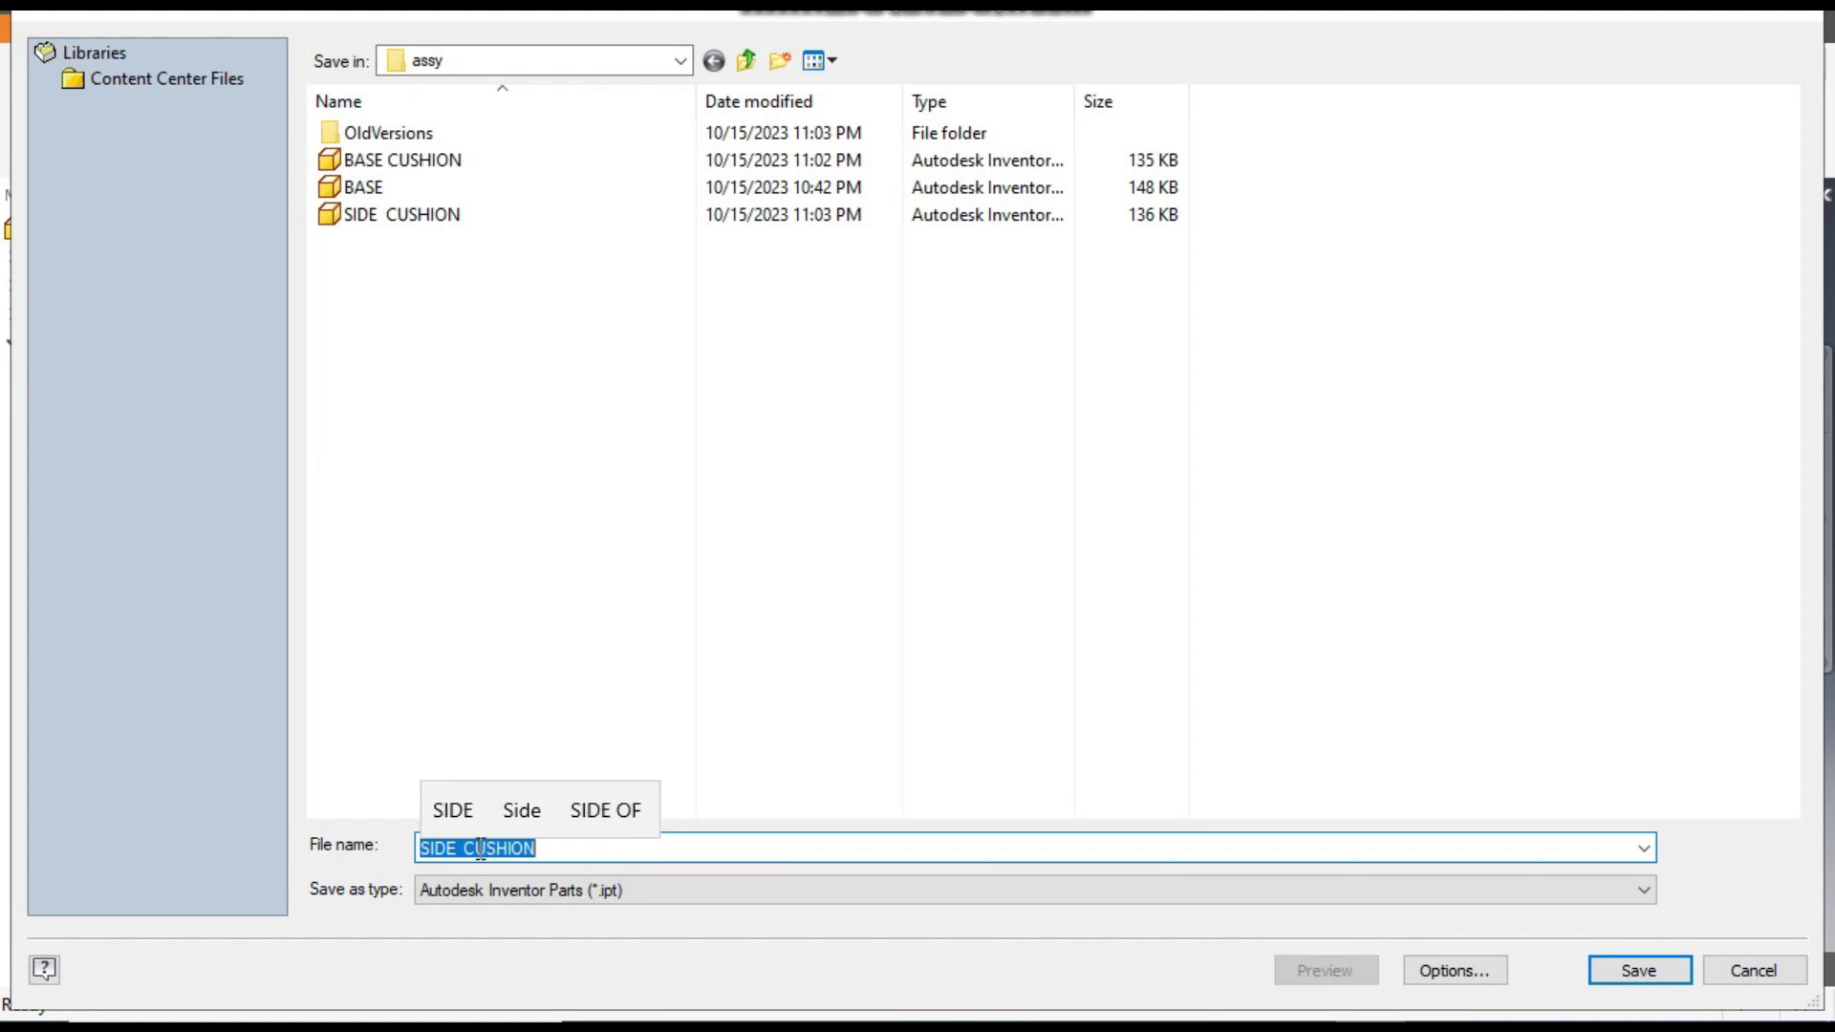
left_click(464, 848)
key("shift+Home")
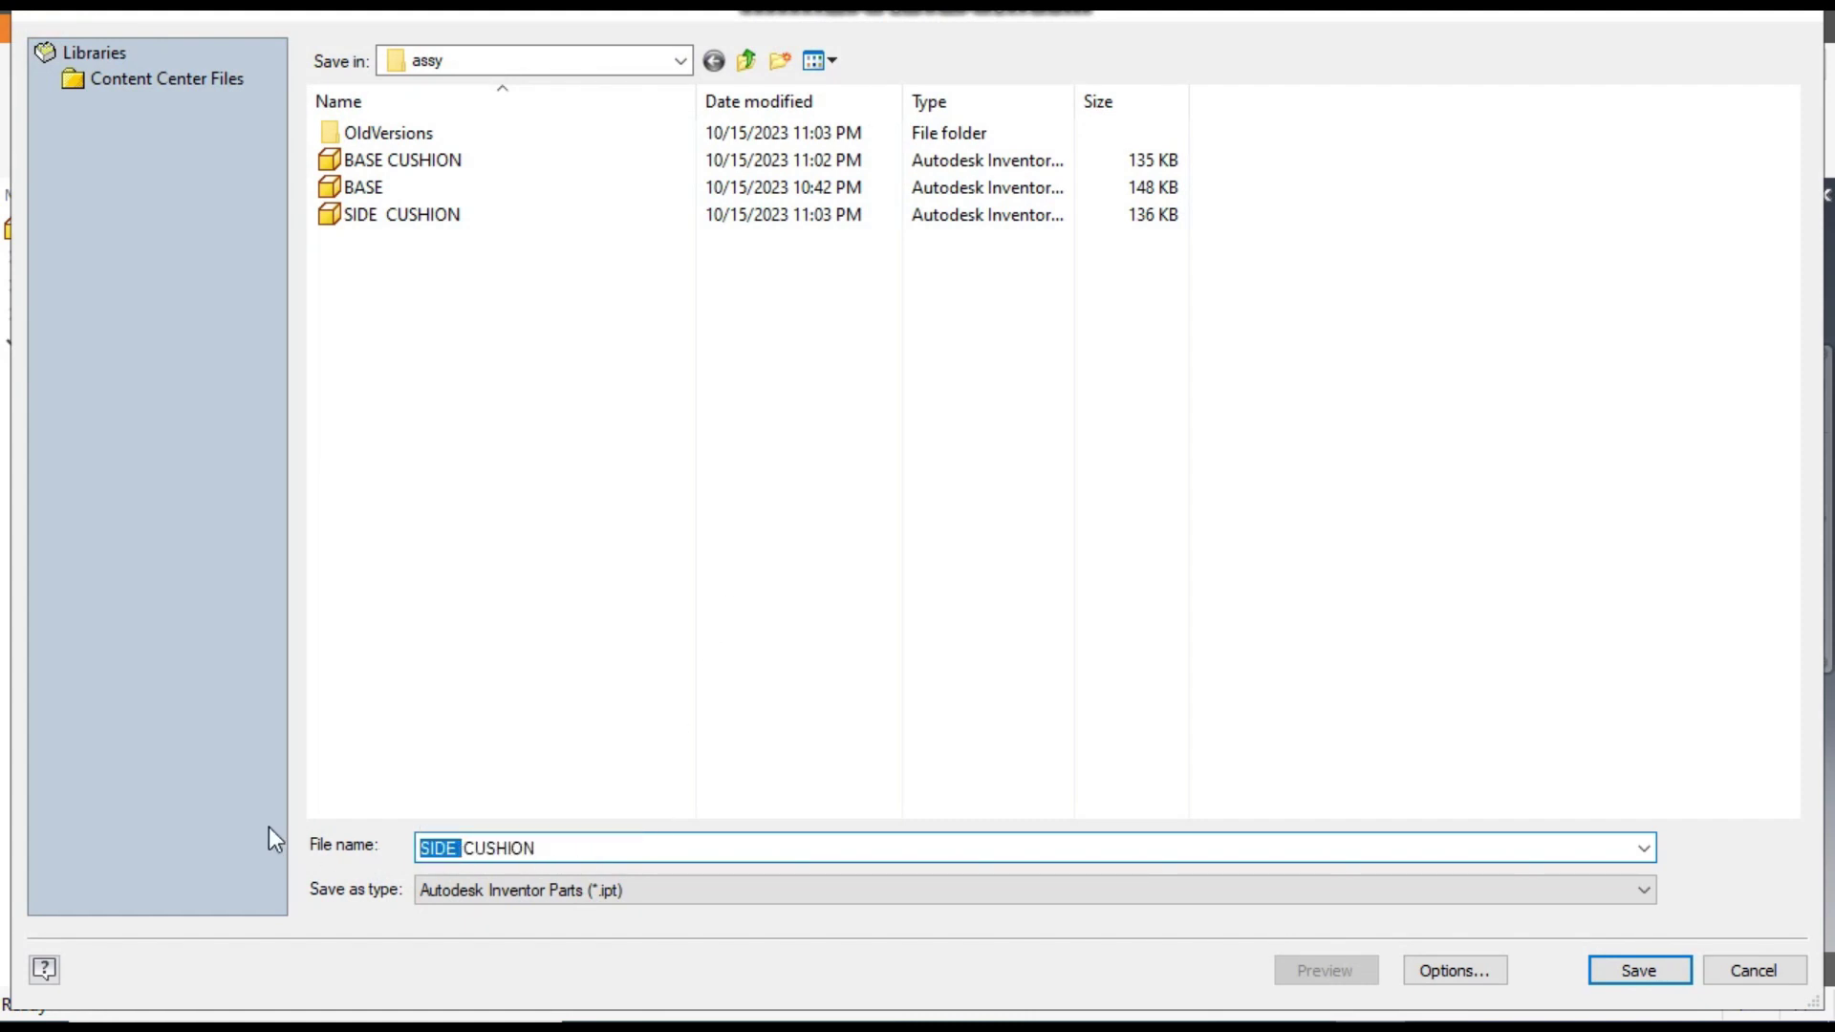
type("BACK")
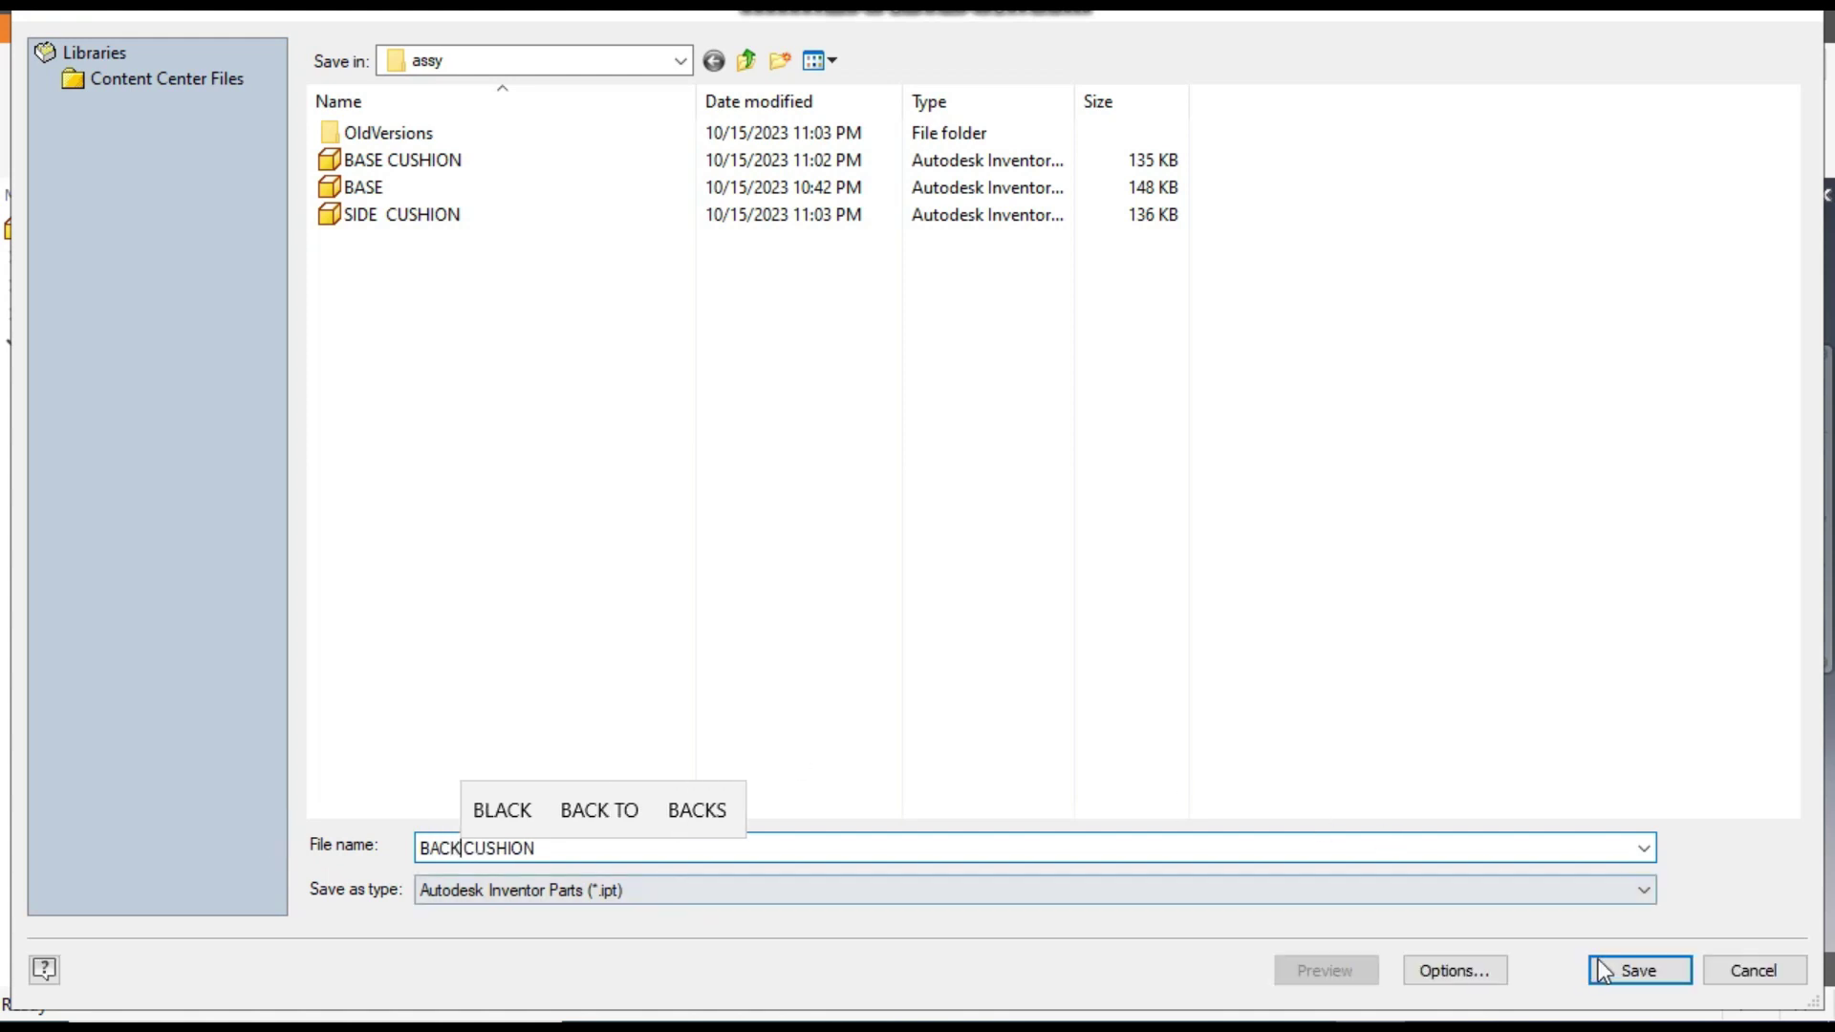
left_click(1619, 975)
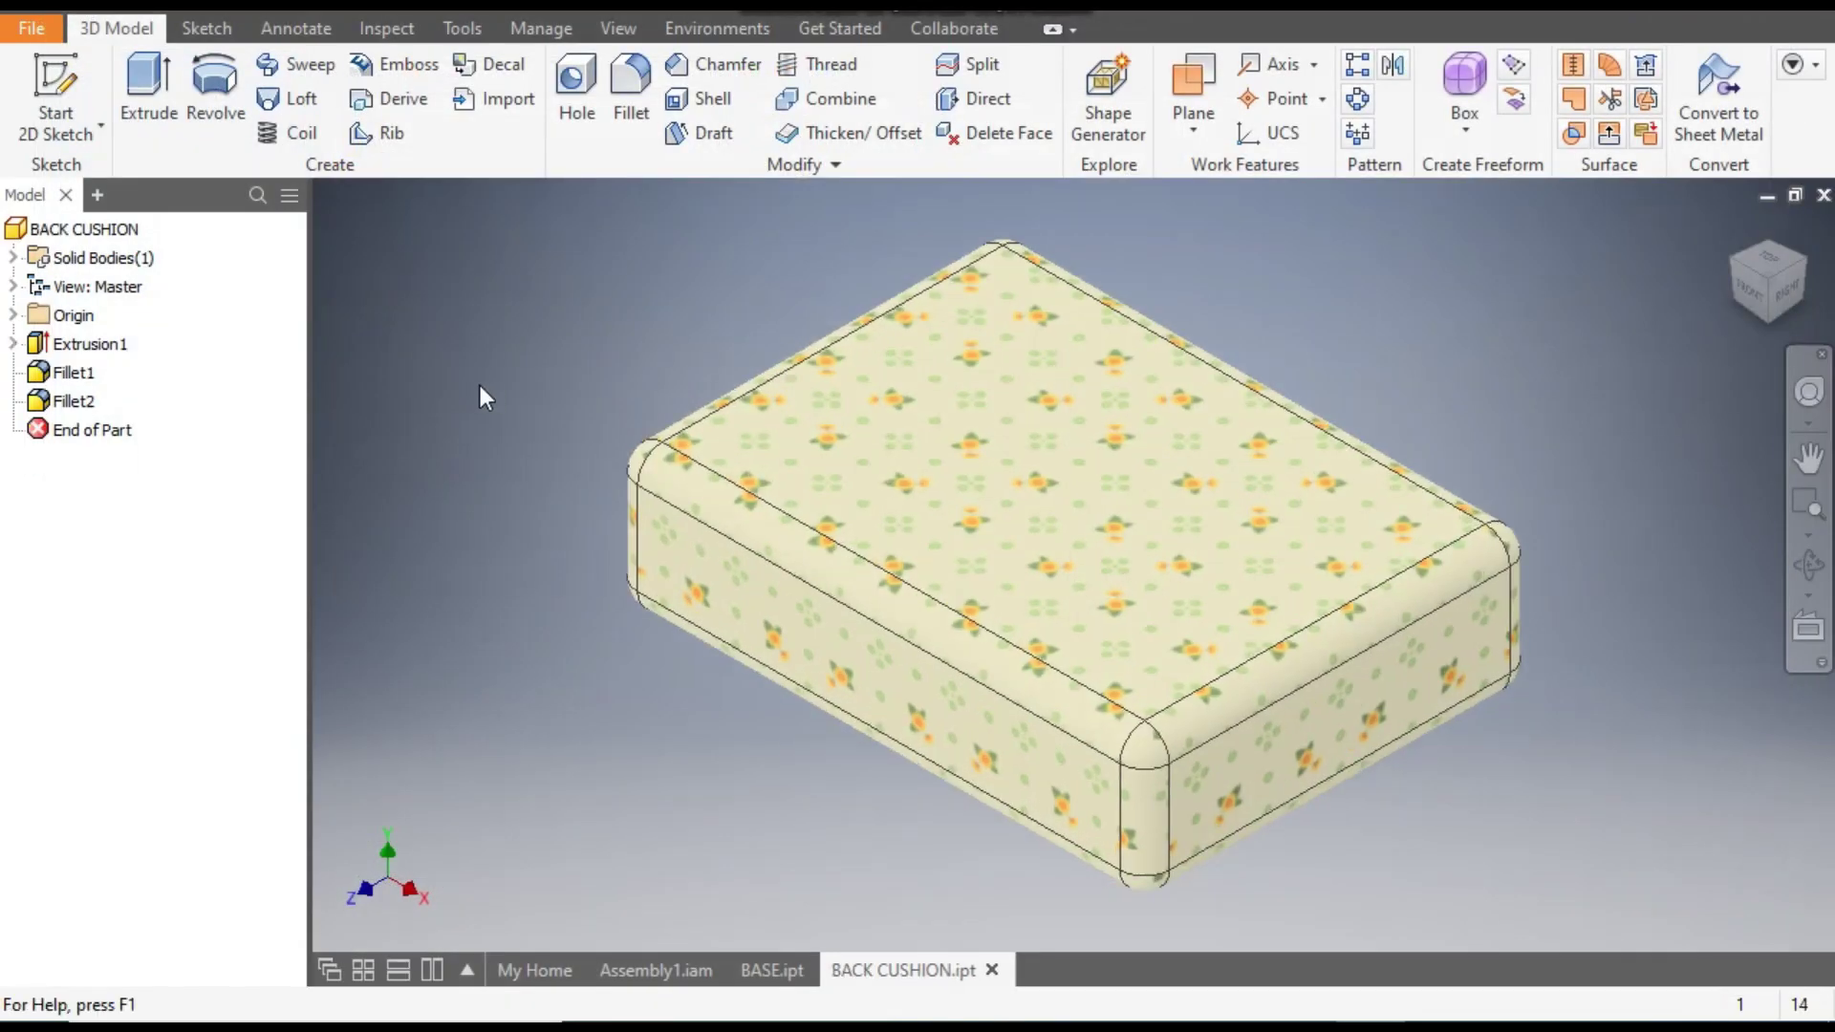
Edit the back cushion's base sketch to a 700 mm by 350 mm rectangle and finish the sketch.
left_click(14, 346)
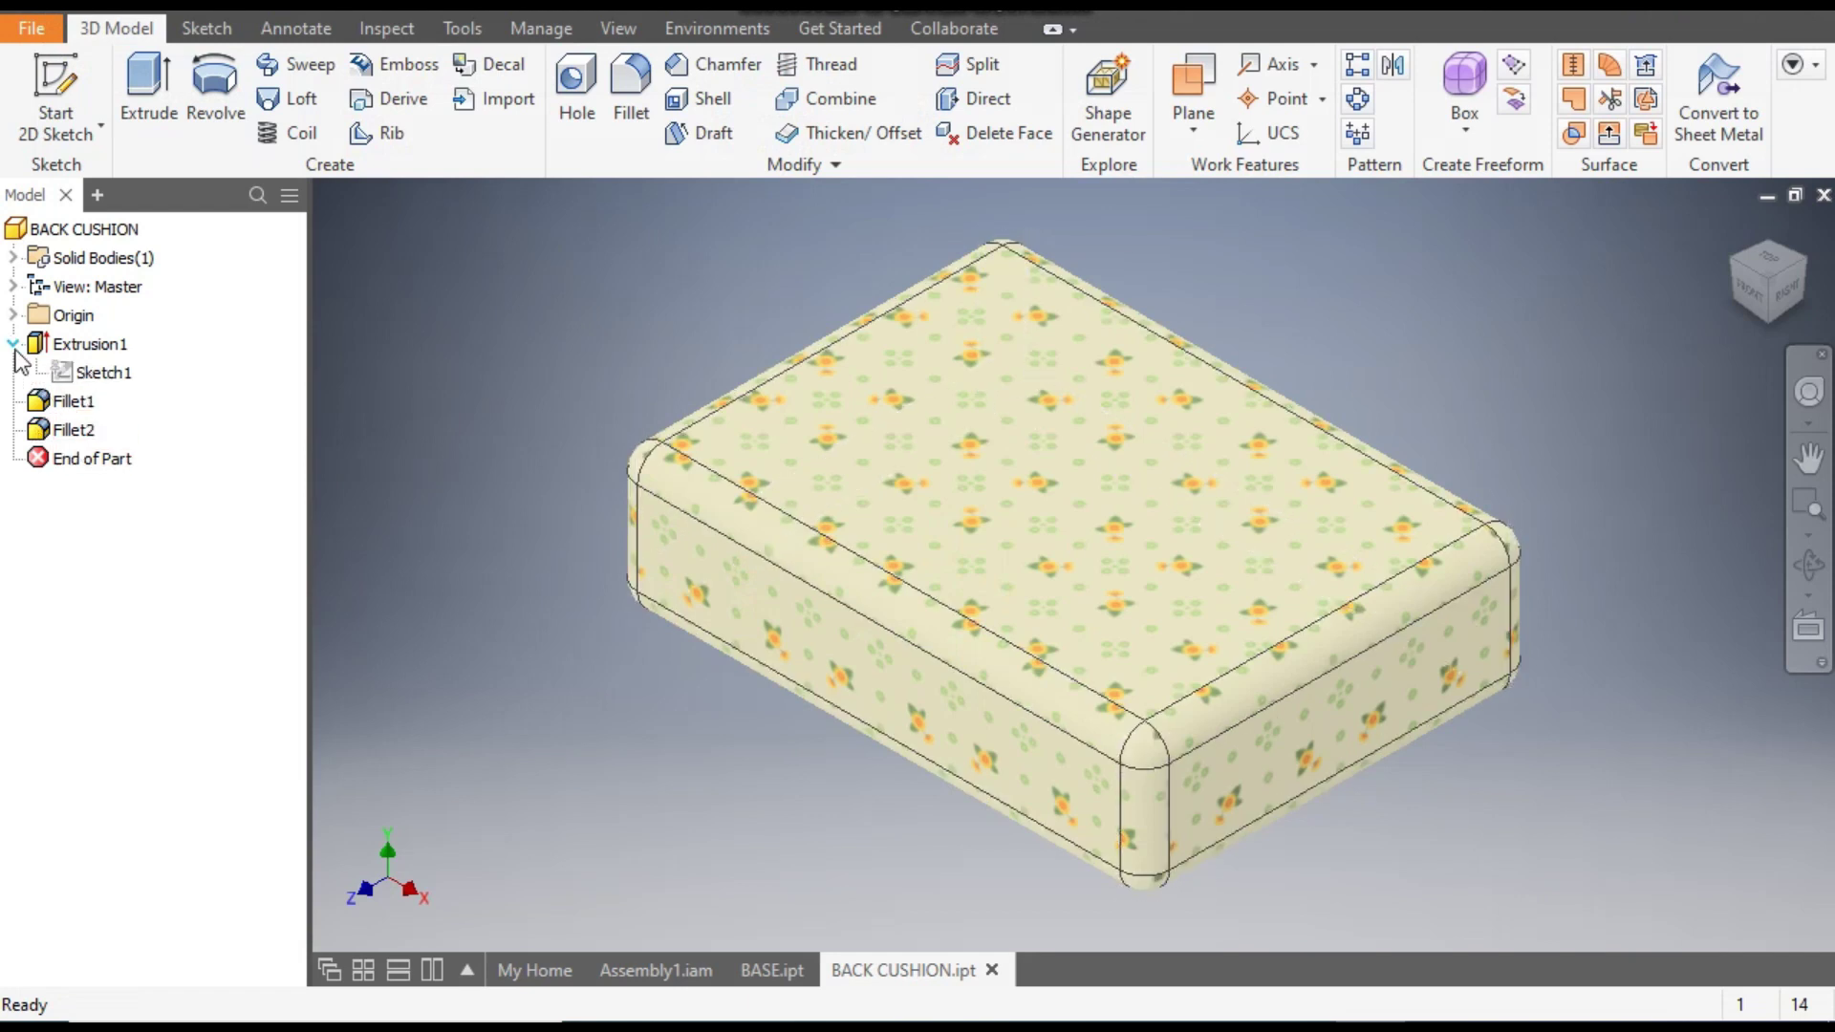
double_click(107, 374)
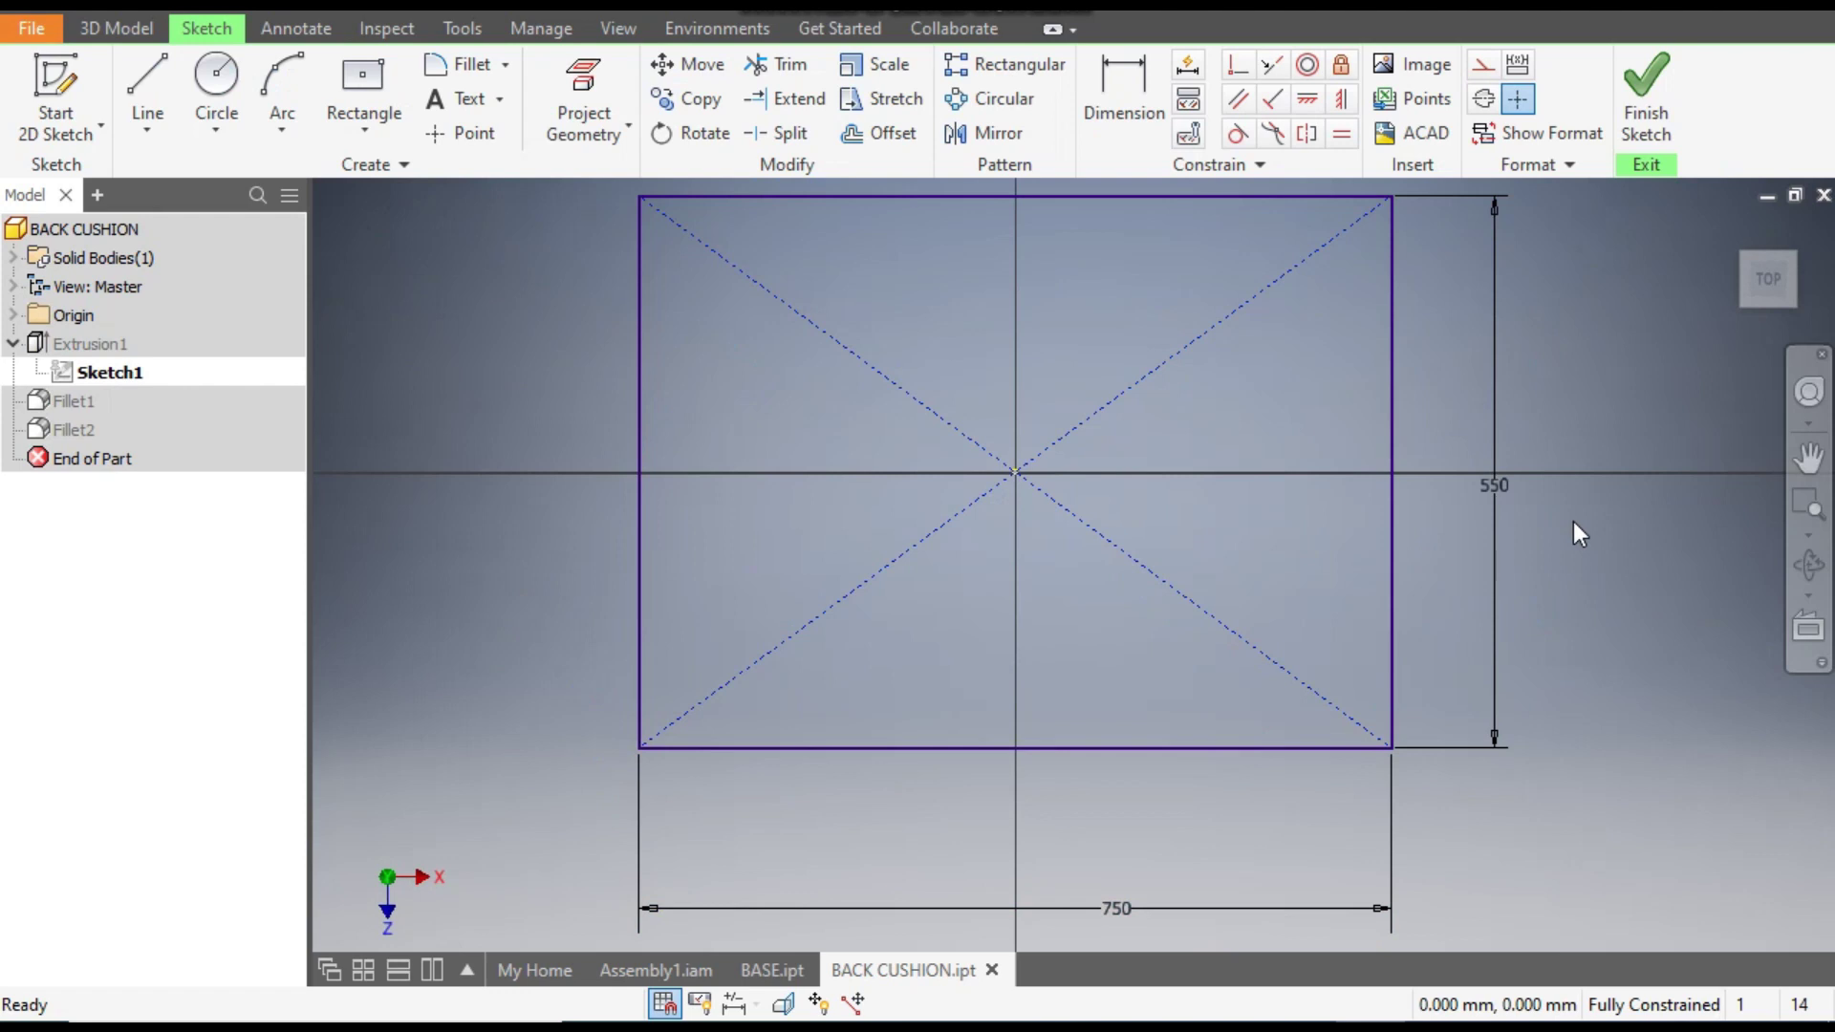
double_click(1114, 911)
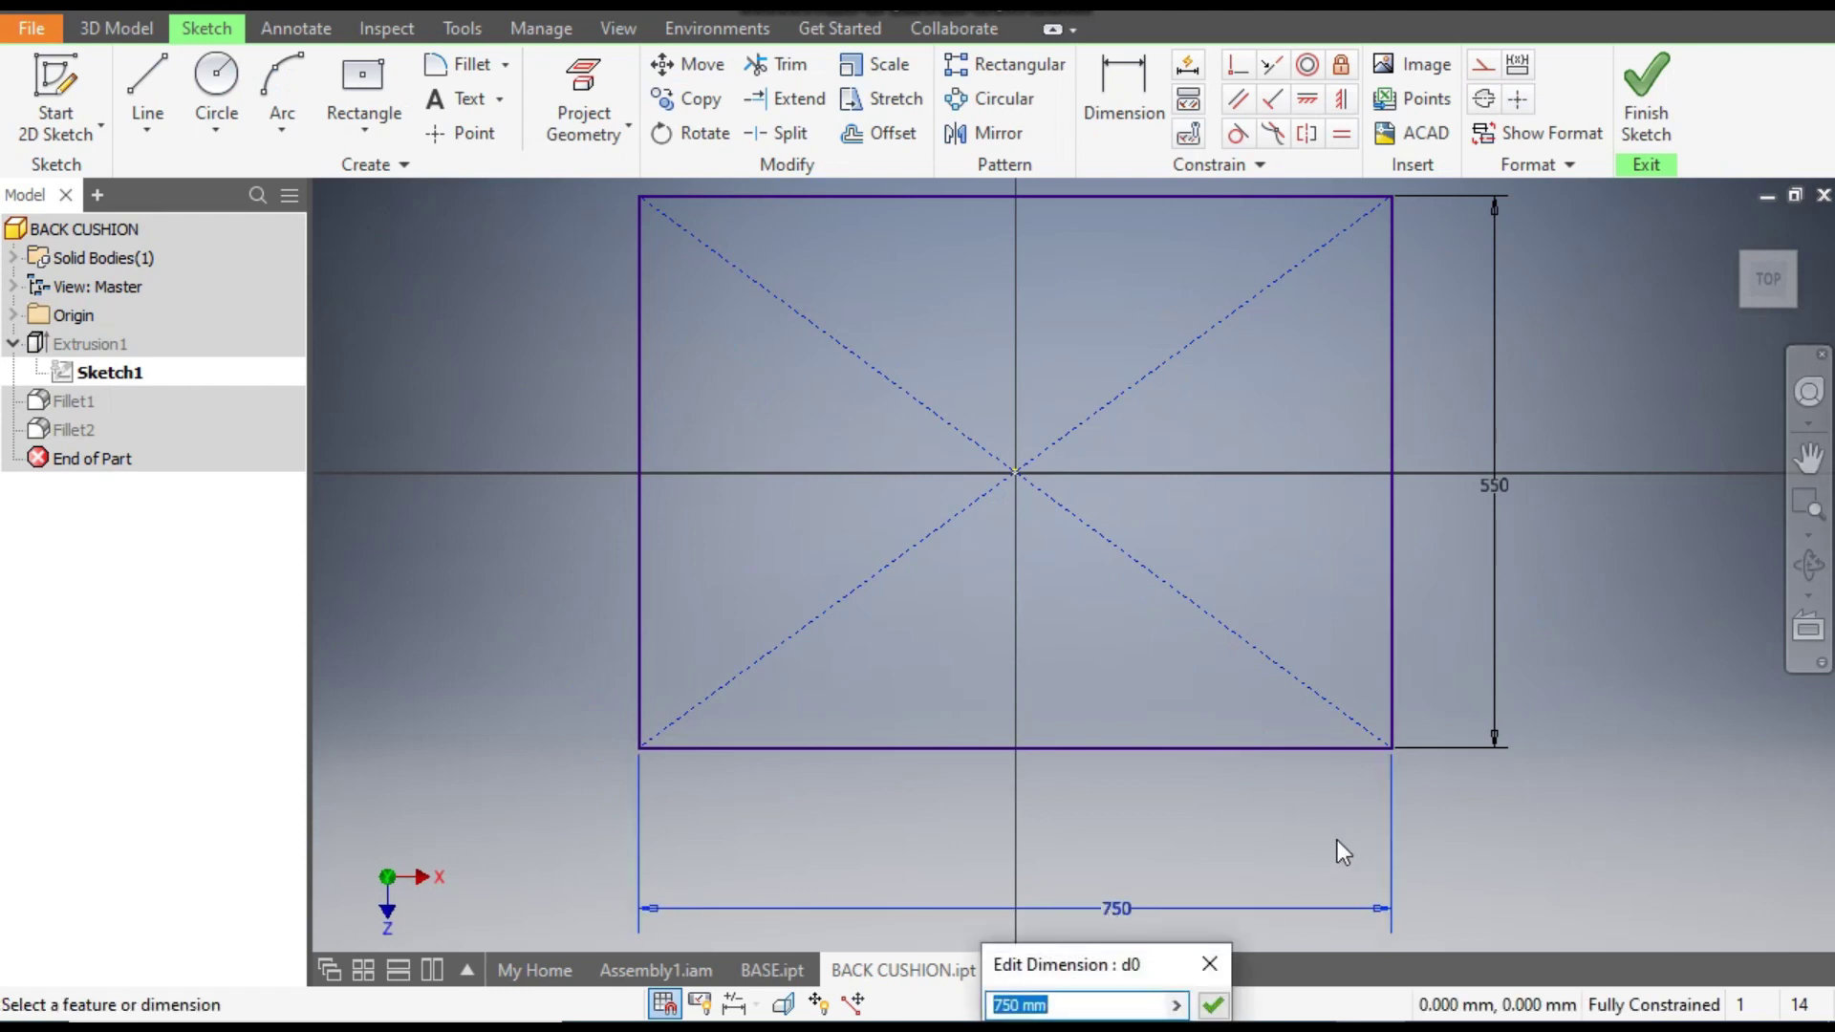
type("700")
key("Return")
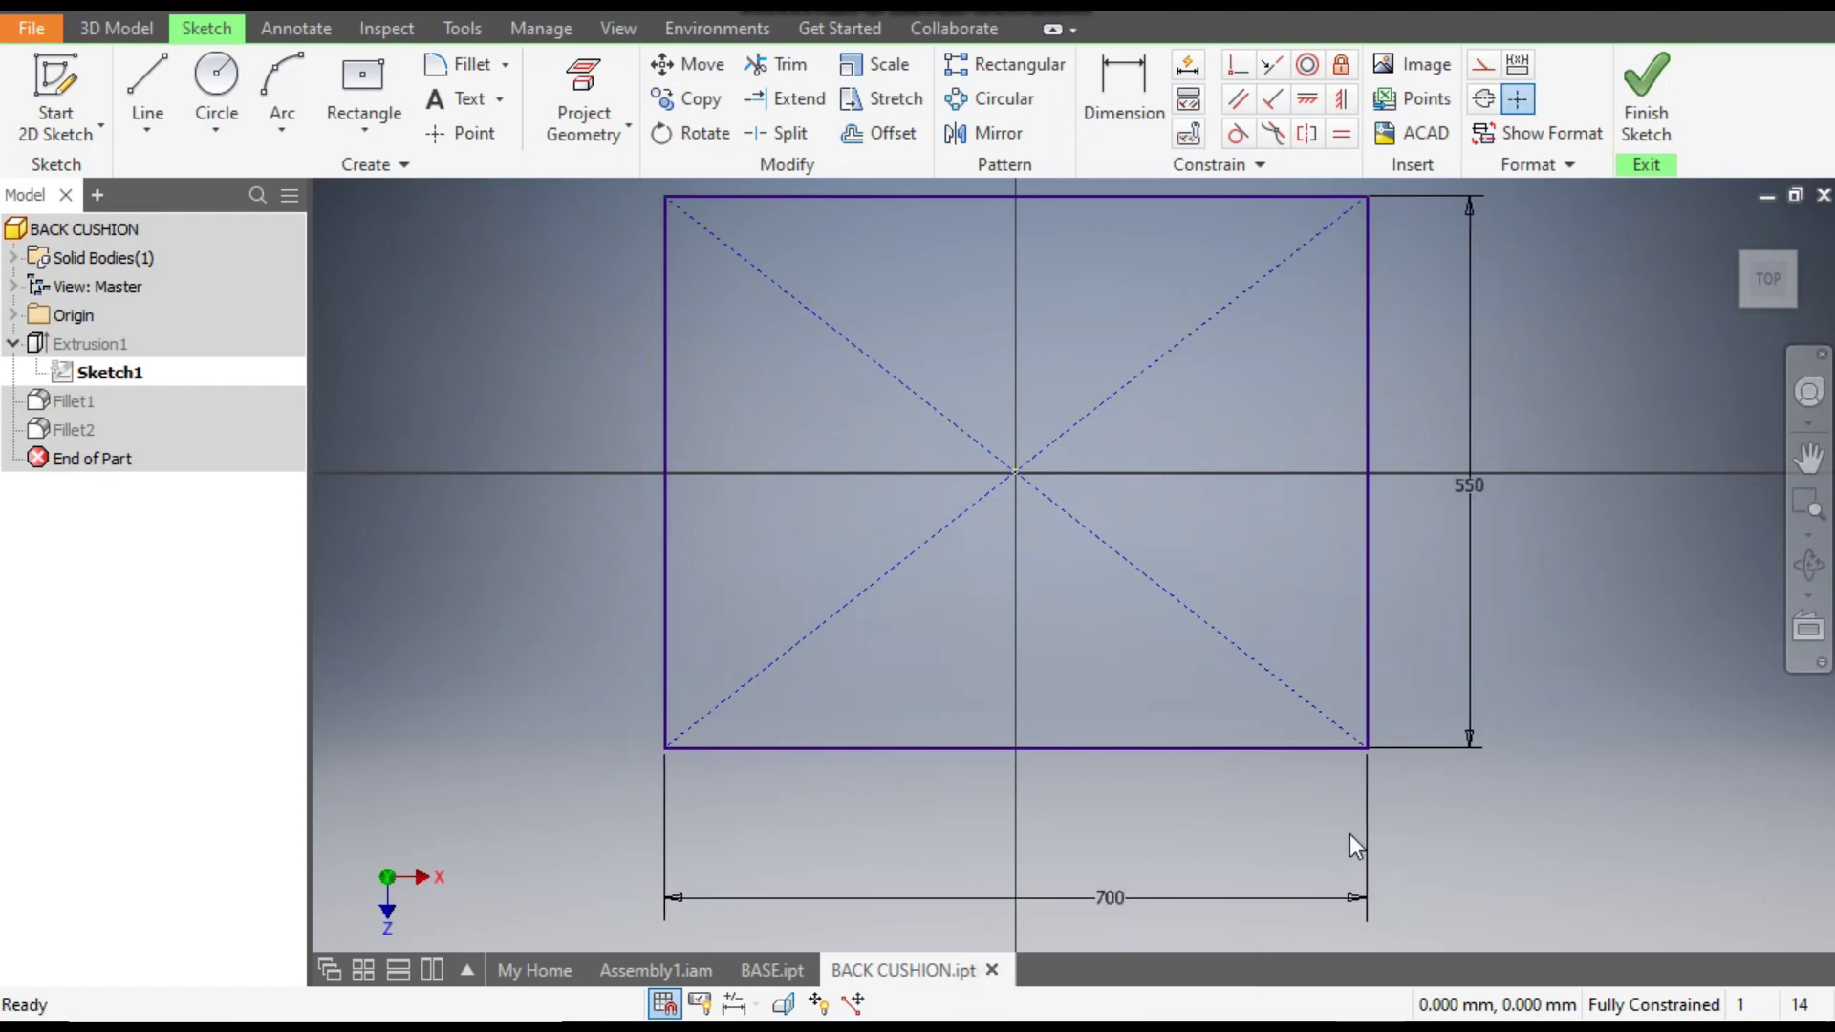
double_click(1466, 487)
type("350")
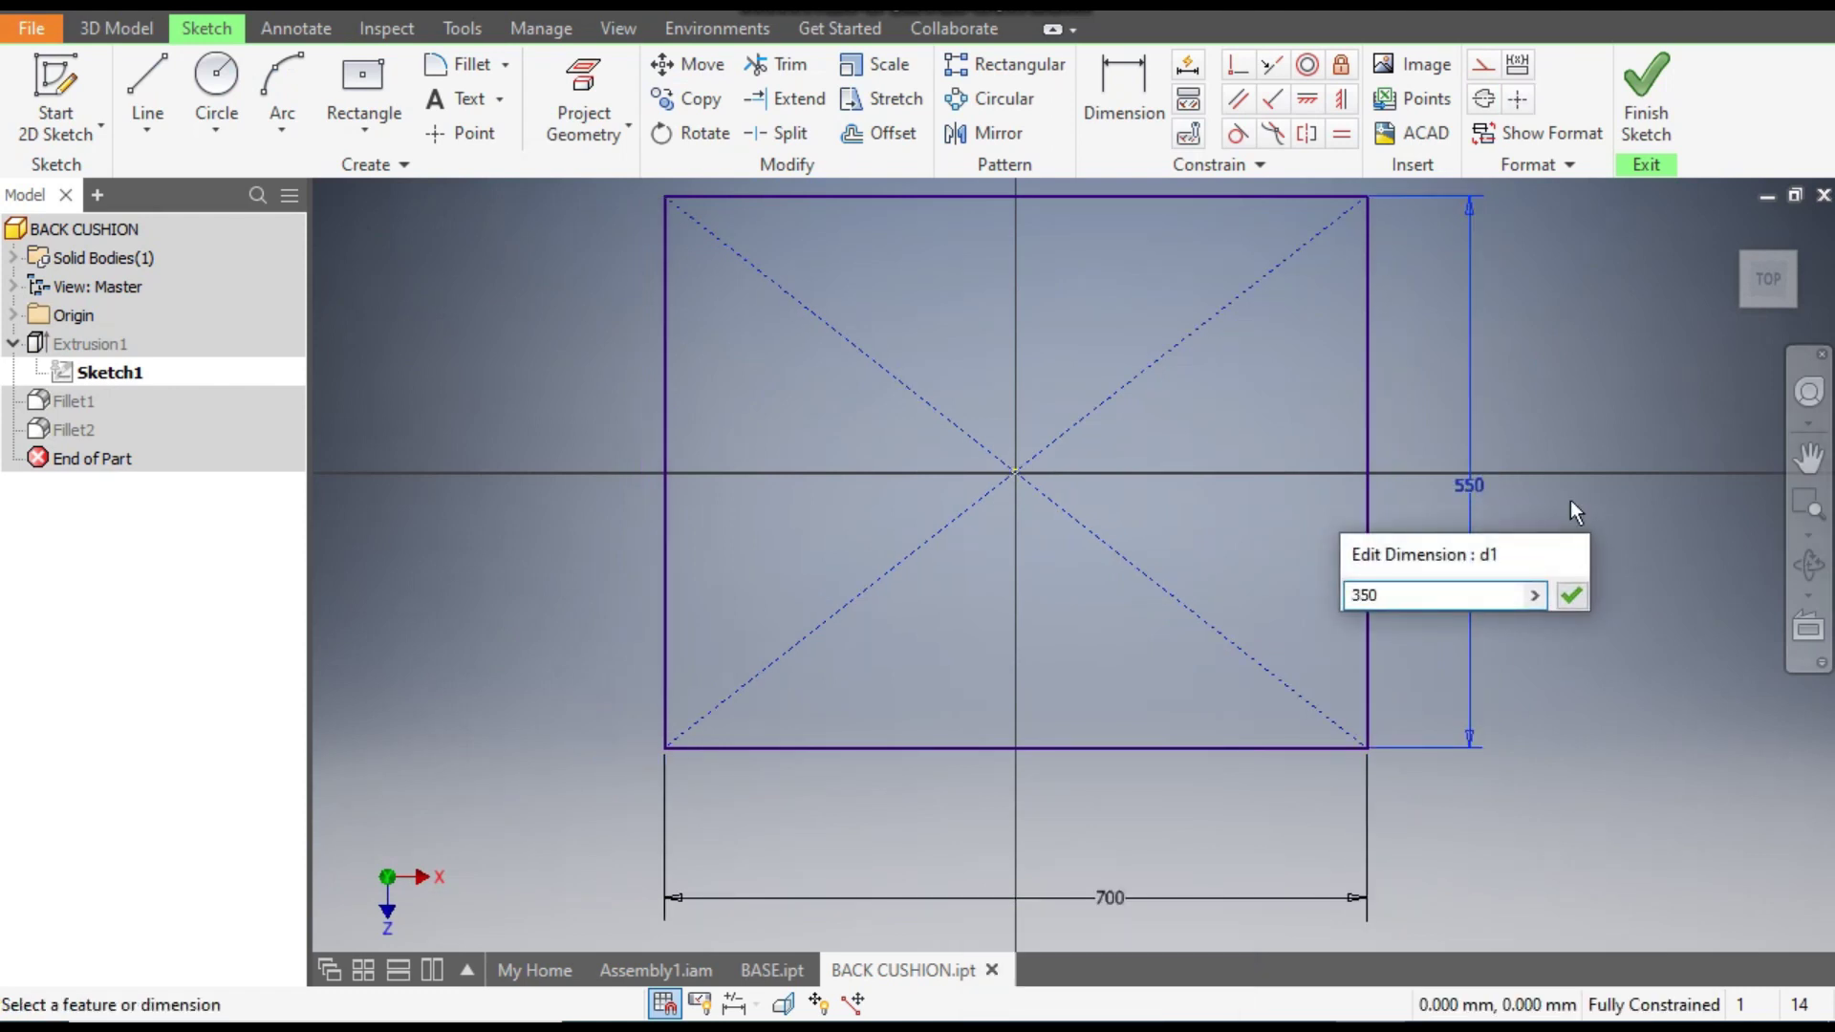
key("Return")
left_click(1642, 96)
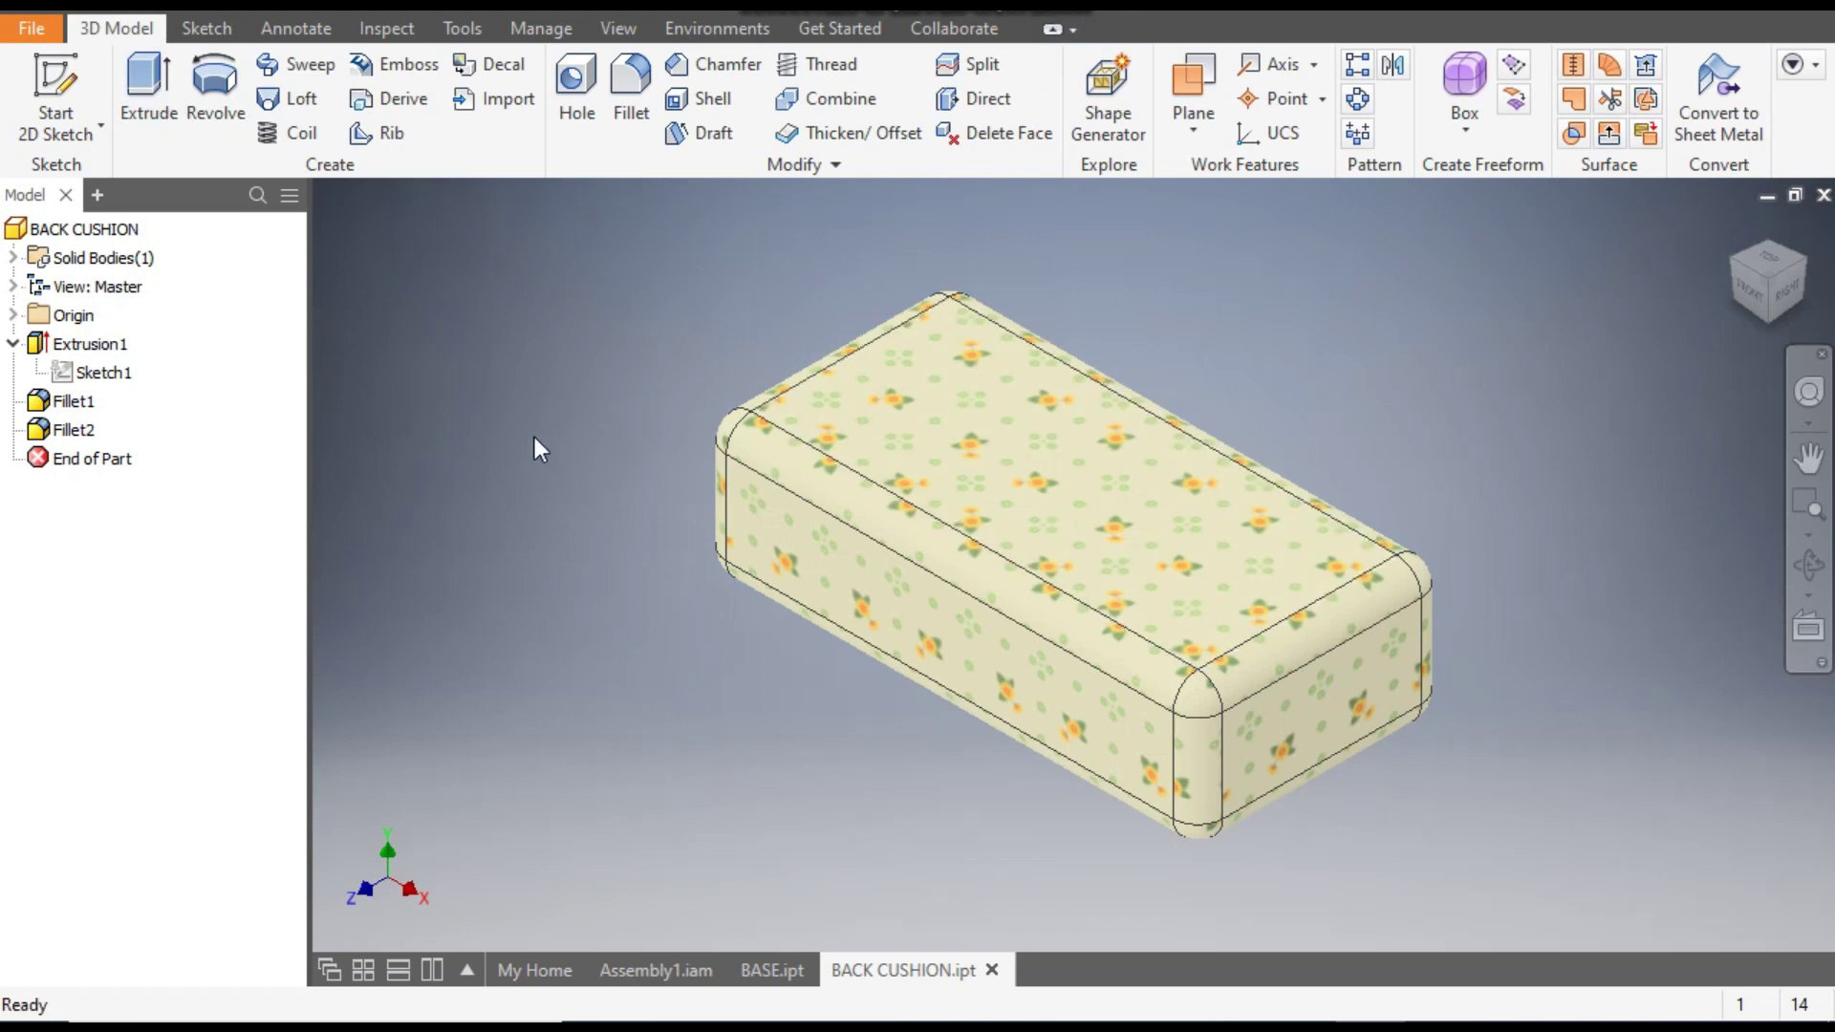
Check the finished sofa assembly, return to the back cushion, and create a new part from the metric Standard (mm).ipt template.
left_click(669, 970)
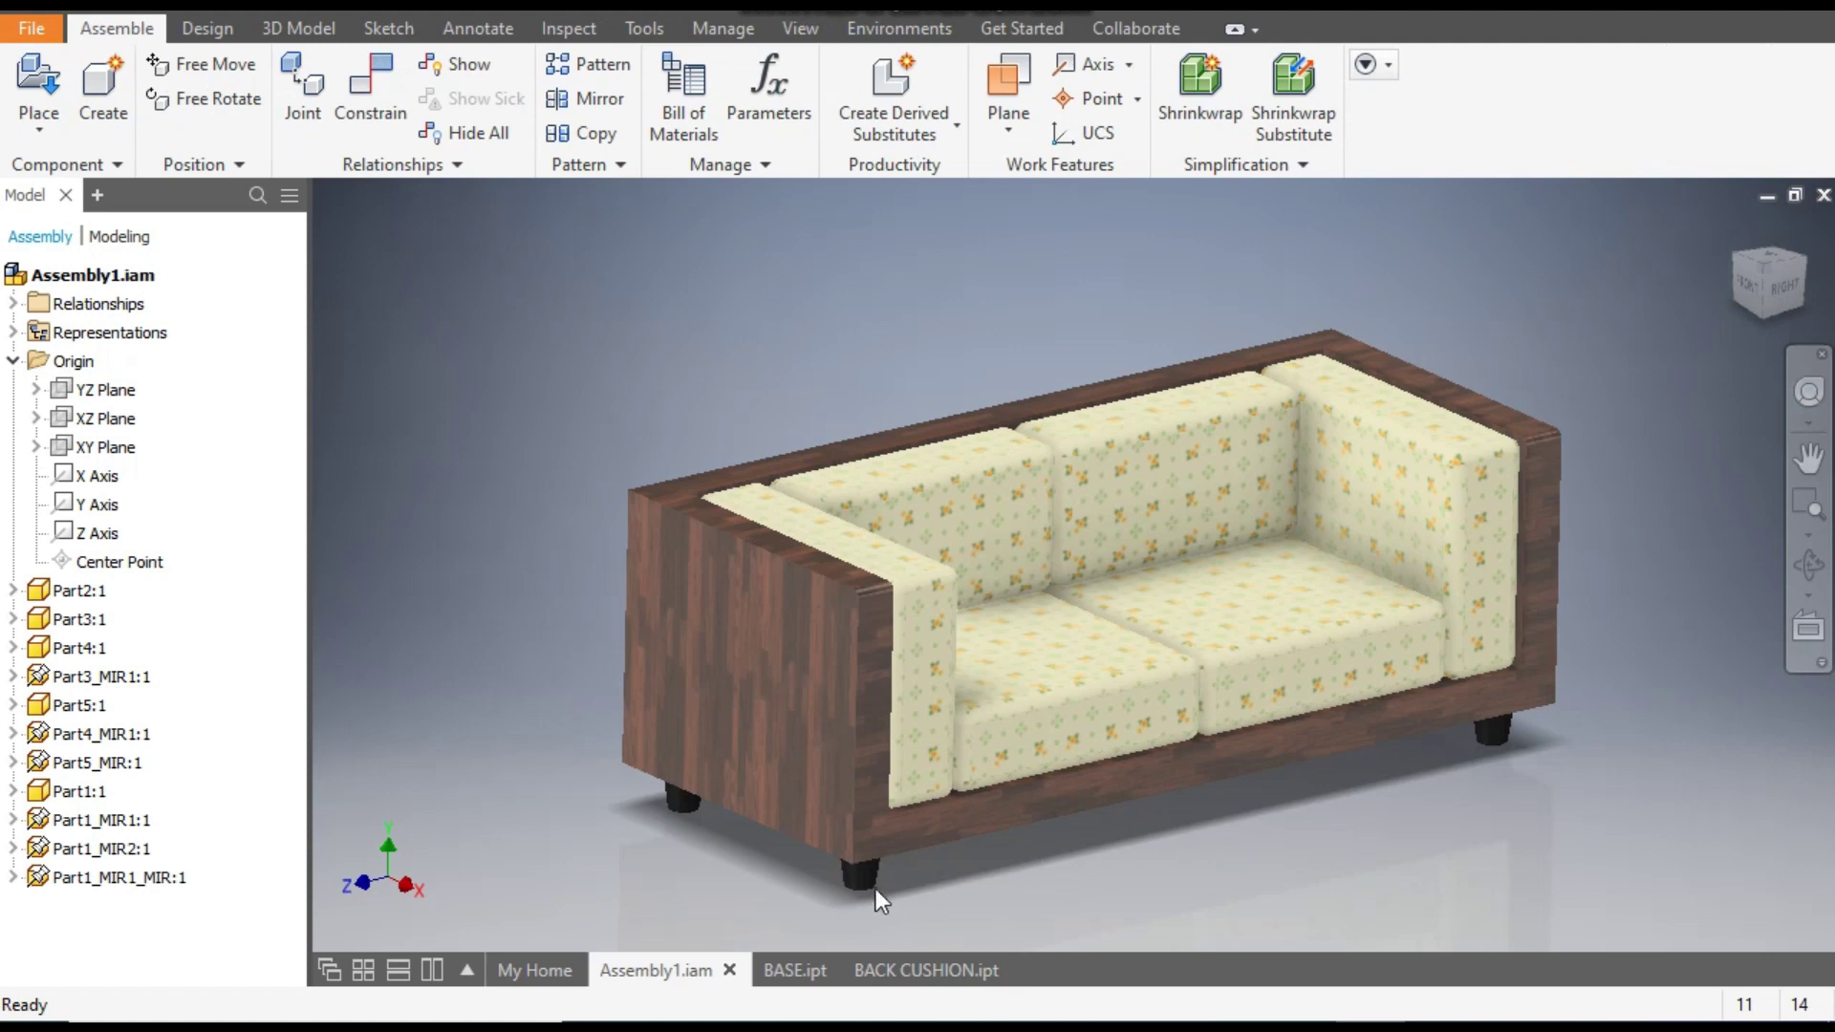
left_click(932, 971)
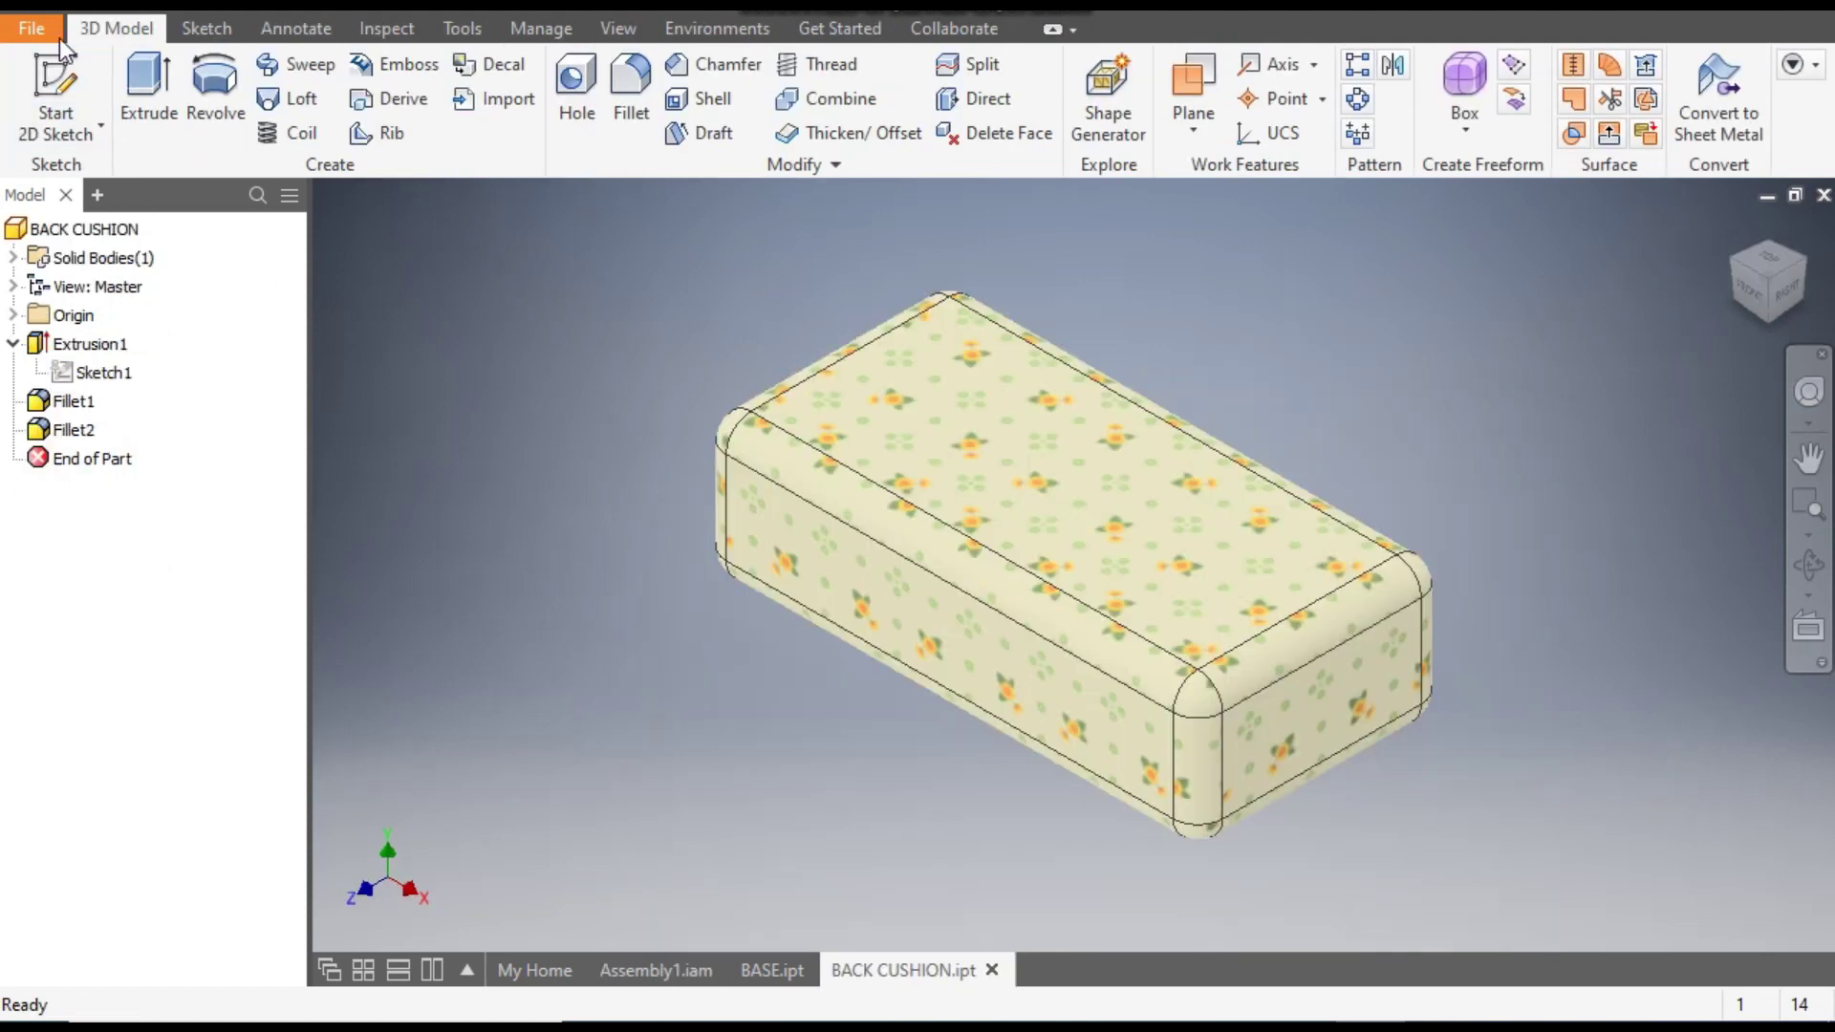
left_click(90, 8)
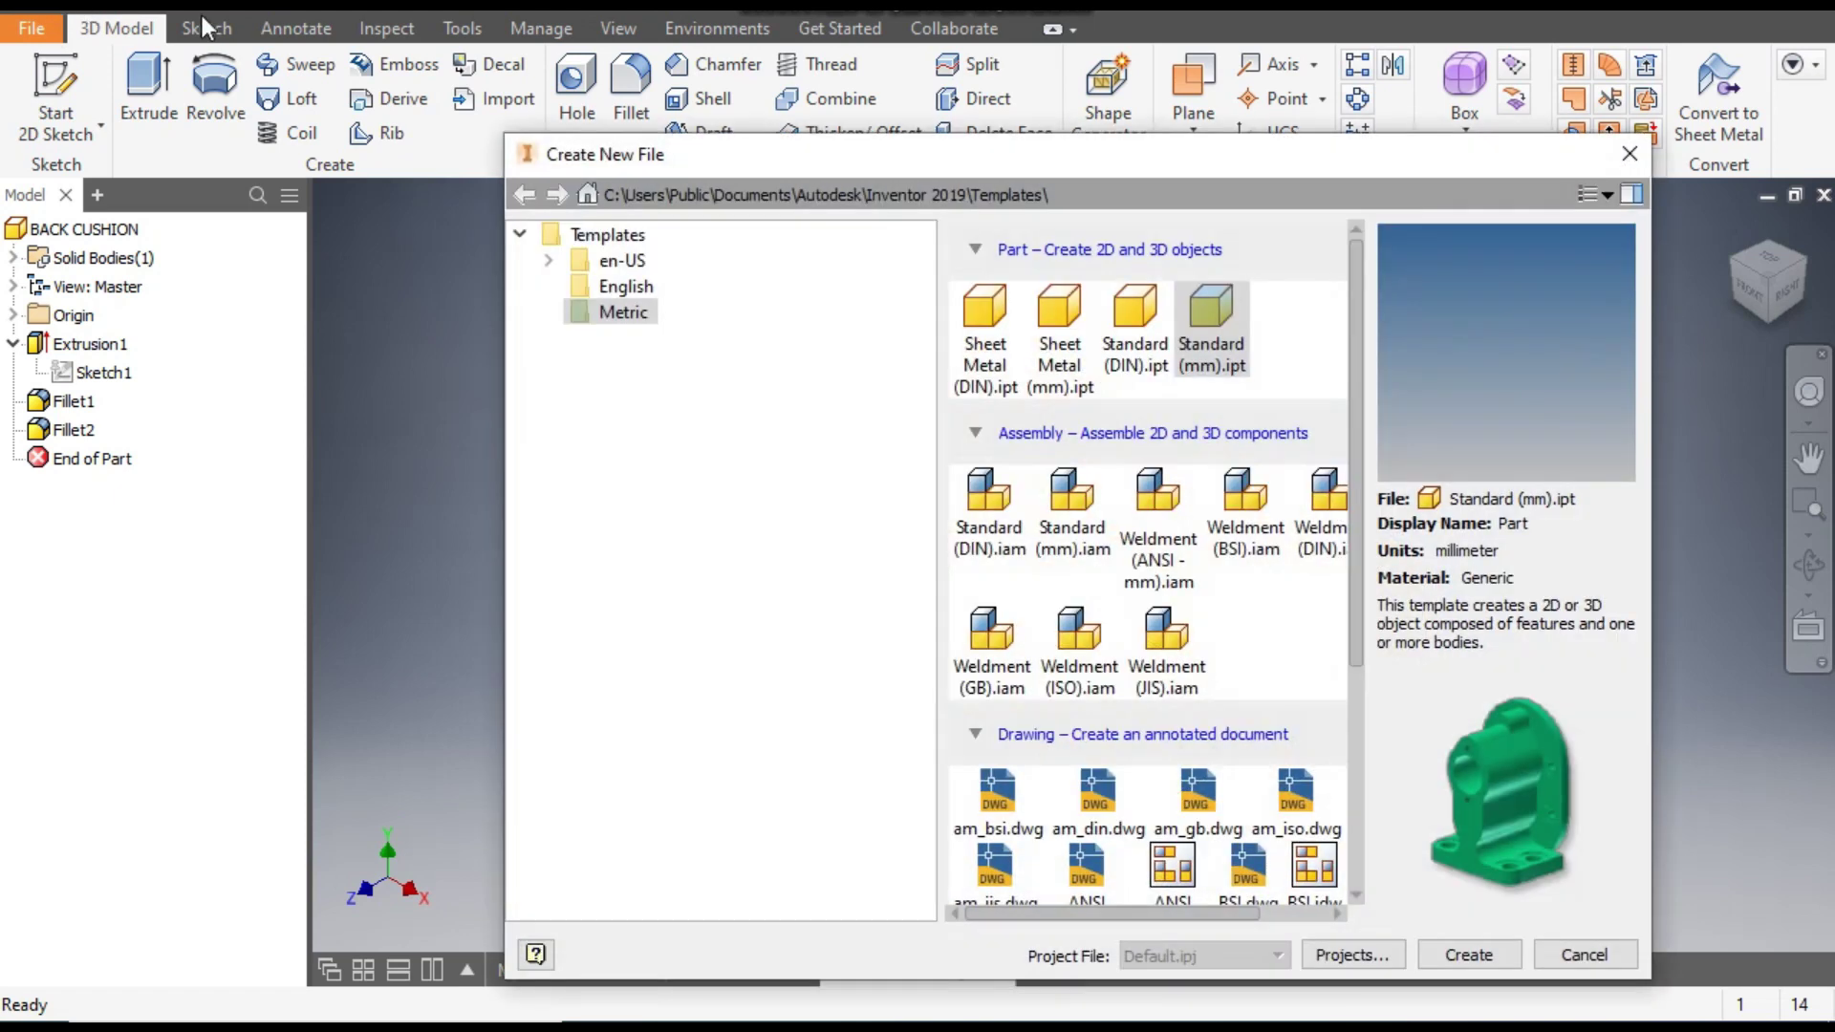
left_click(1234, 312)
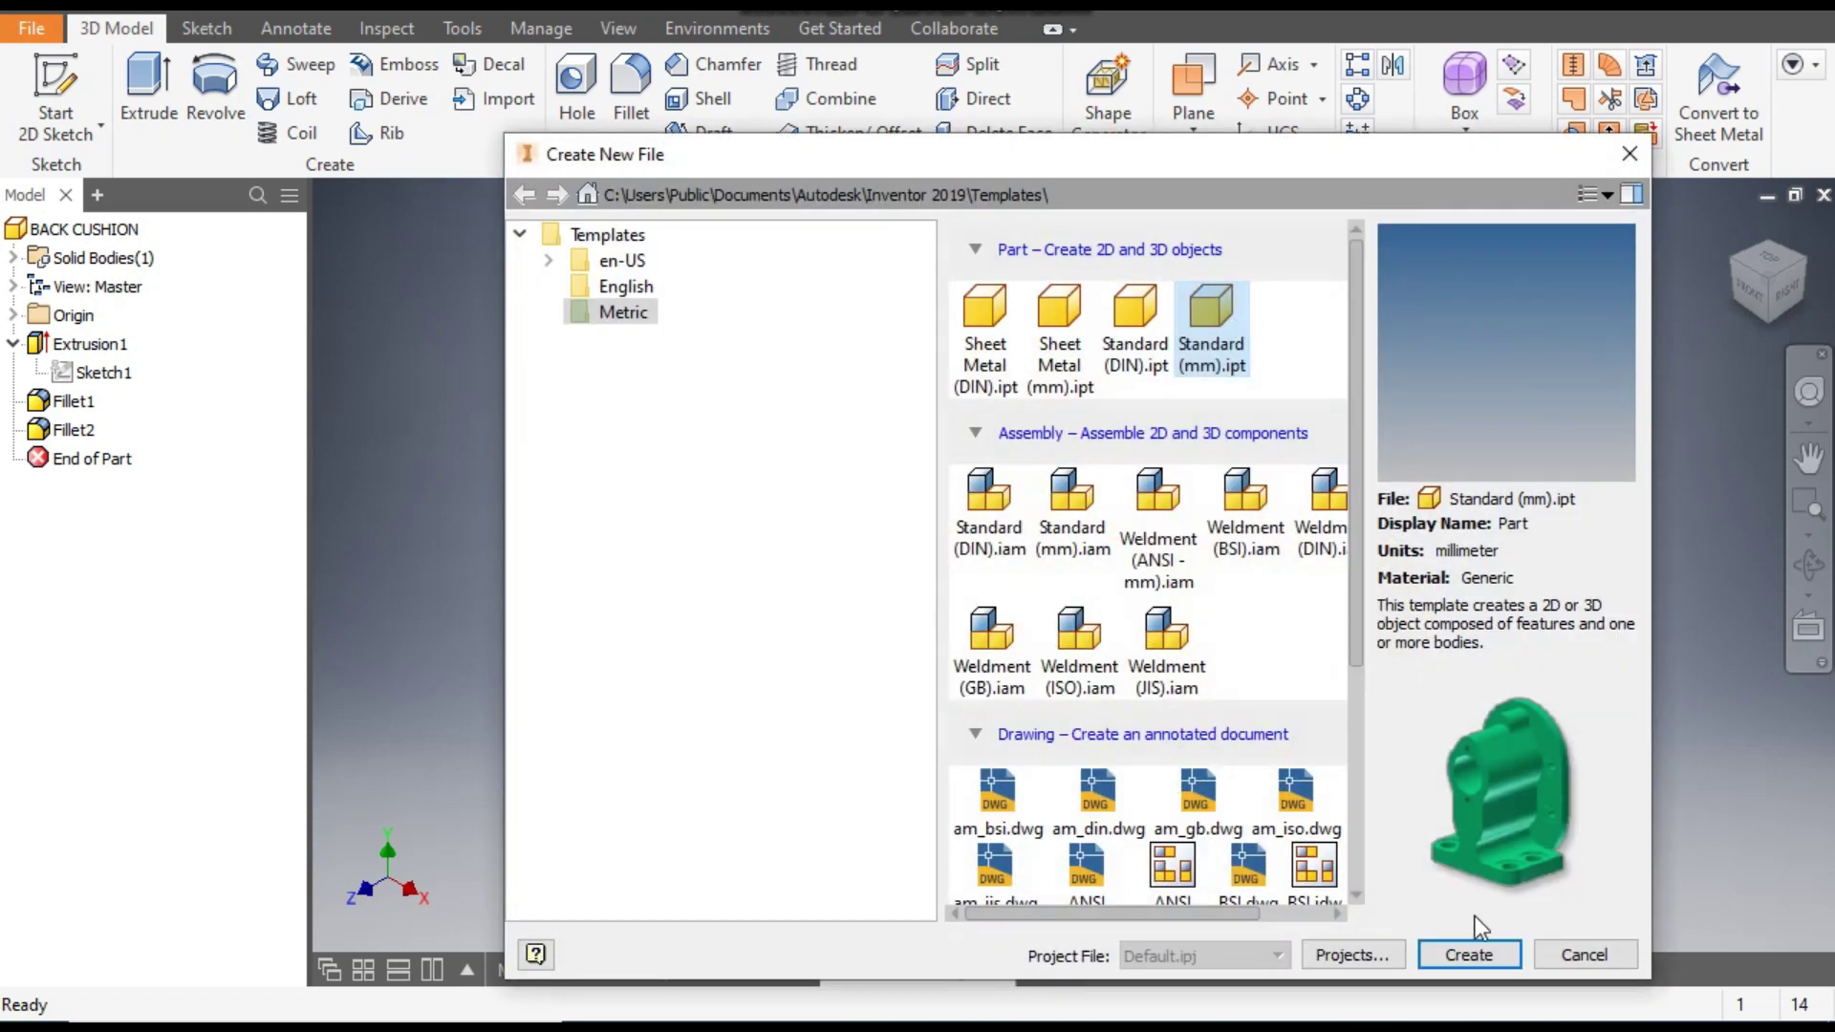
left_click(1472, 957)
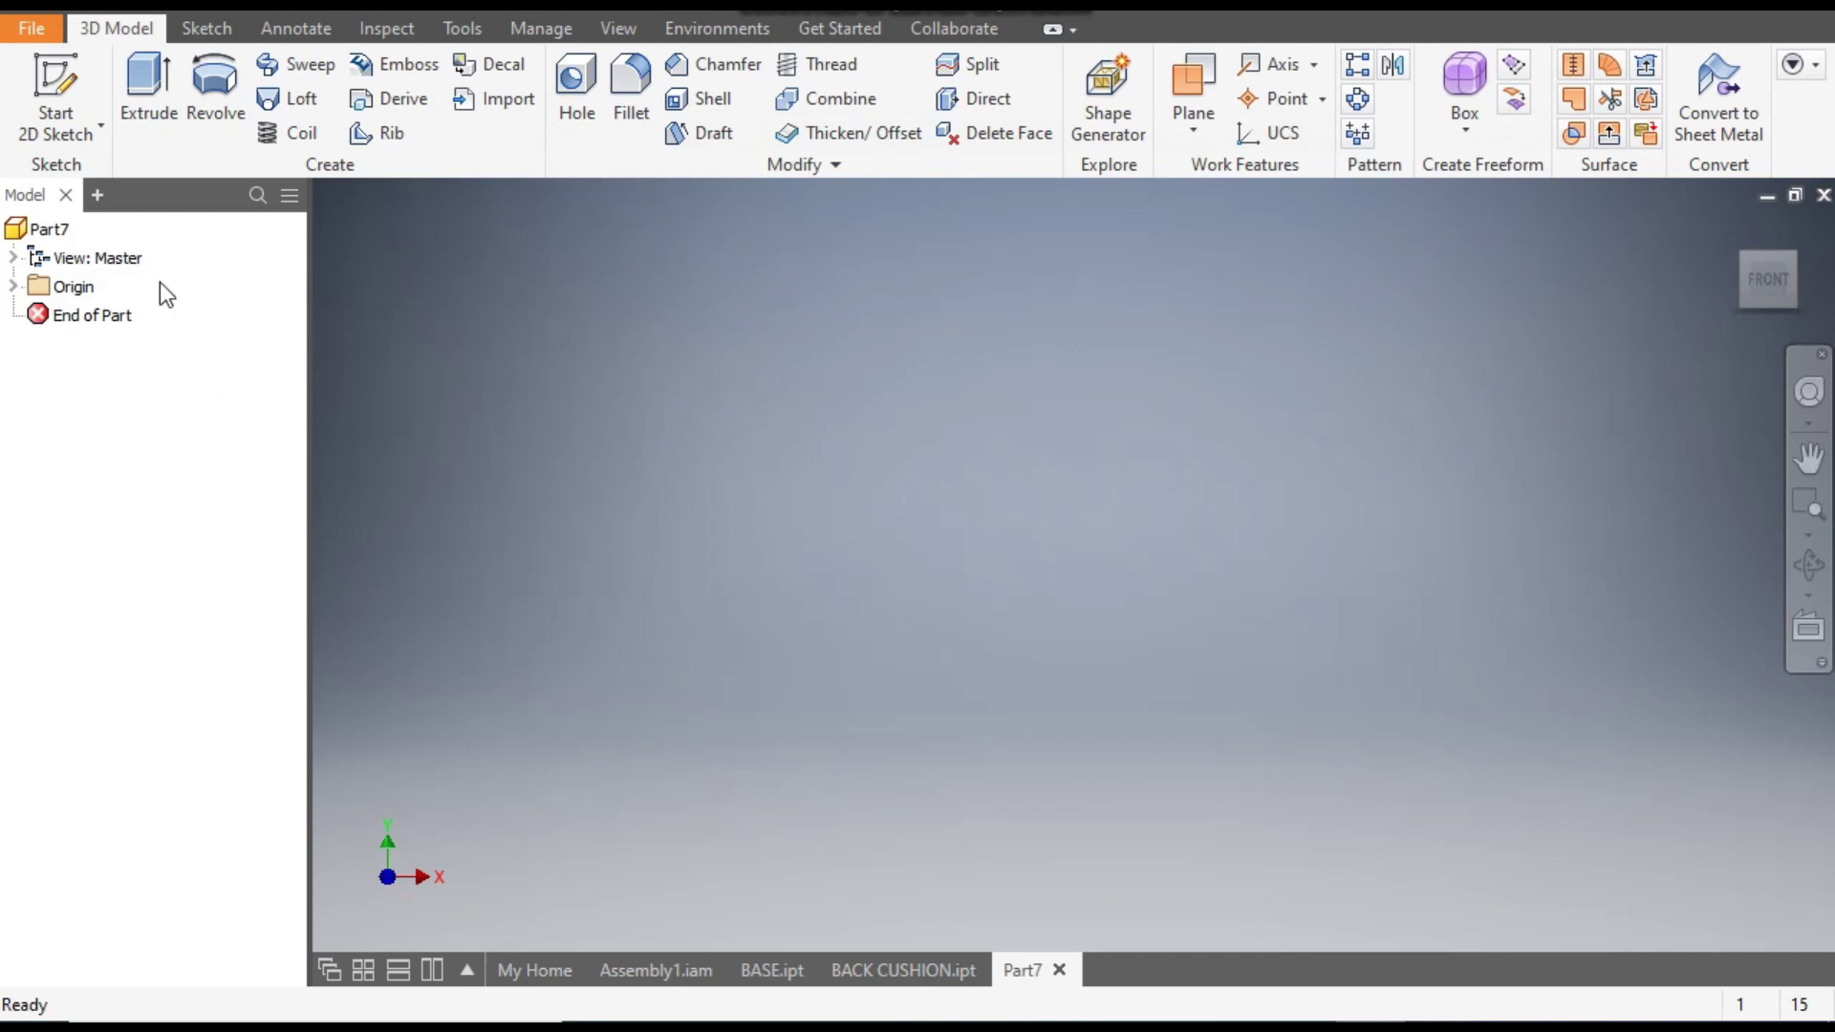
Sketch a closed tapered leg half-profile from the origin on the front XY plane, about 9 mm wide below, 15 mm above and 15 mm high.
left_click(59, 86)
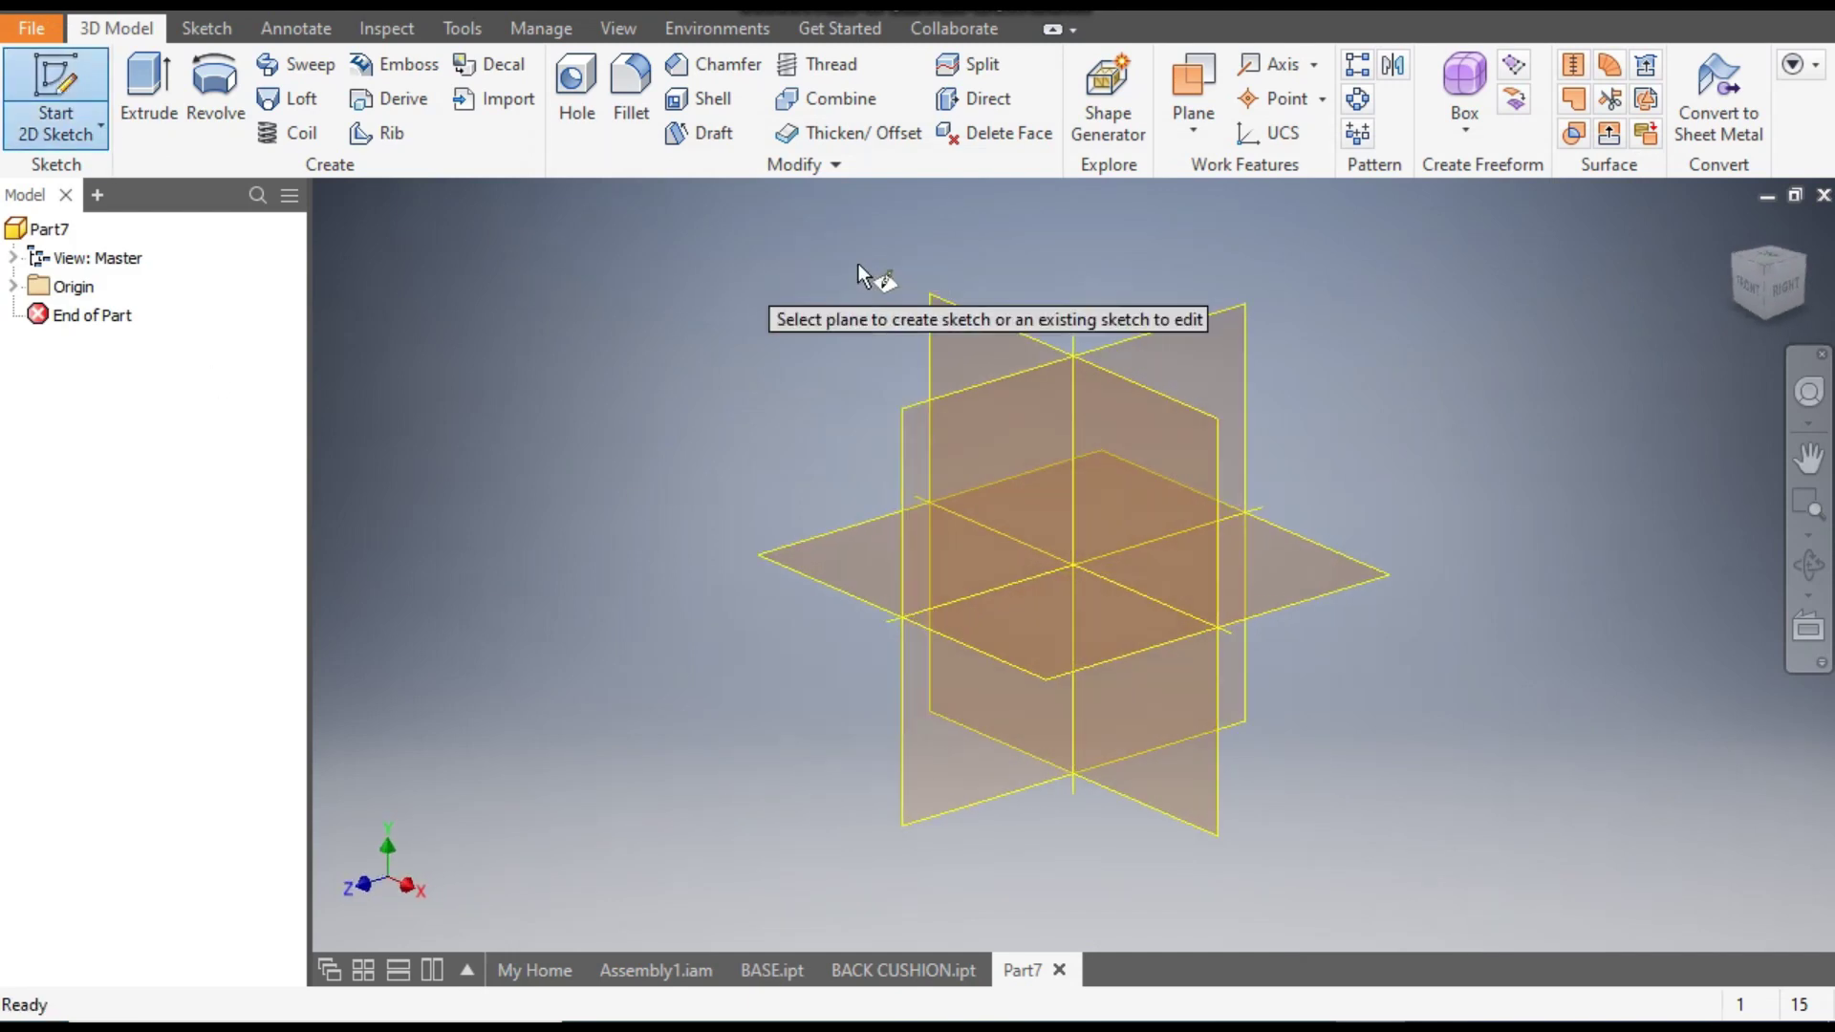
left_click(971, 321)
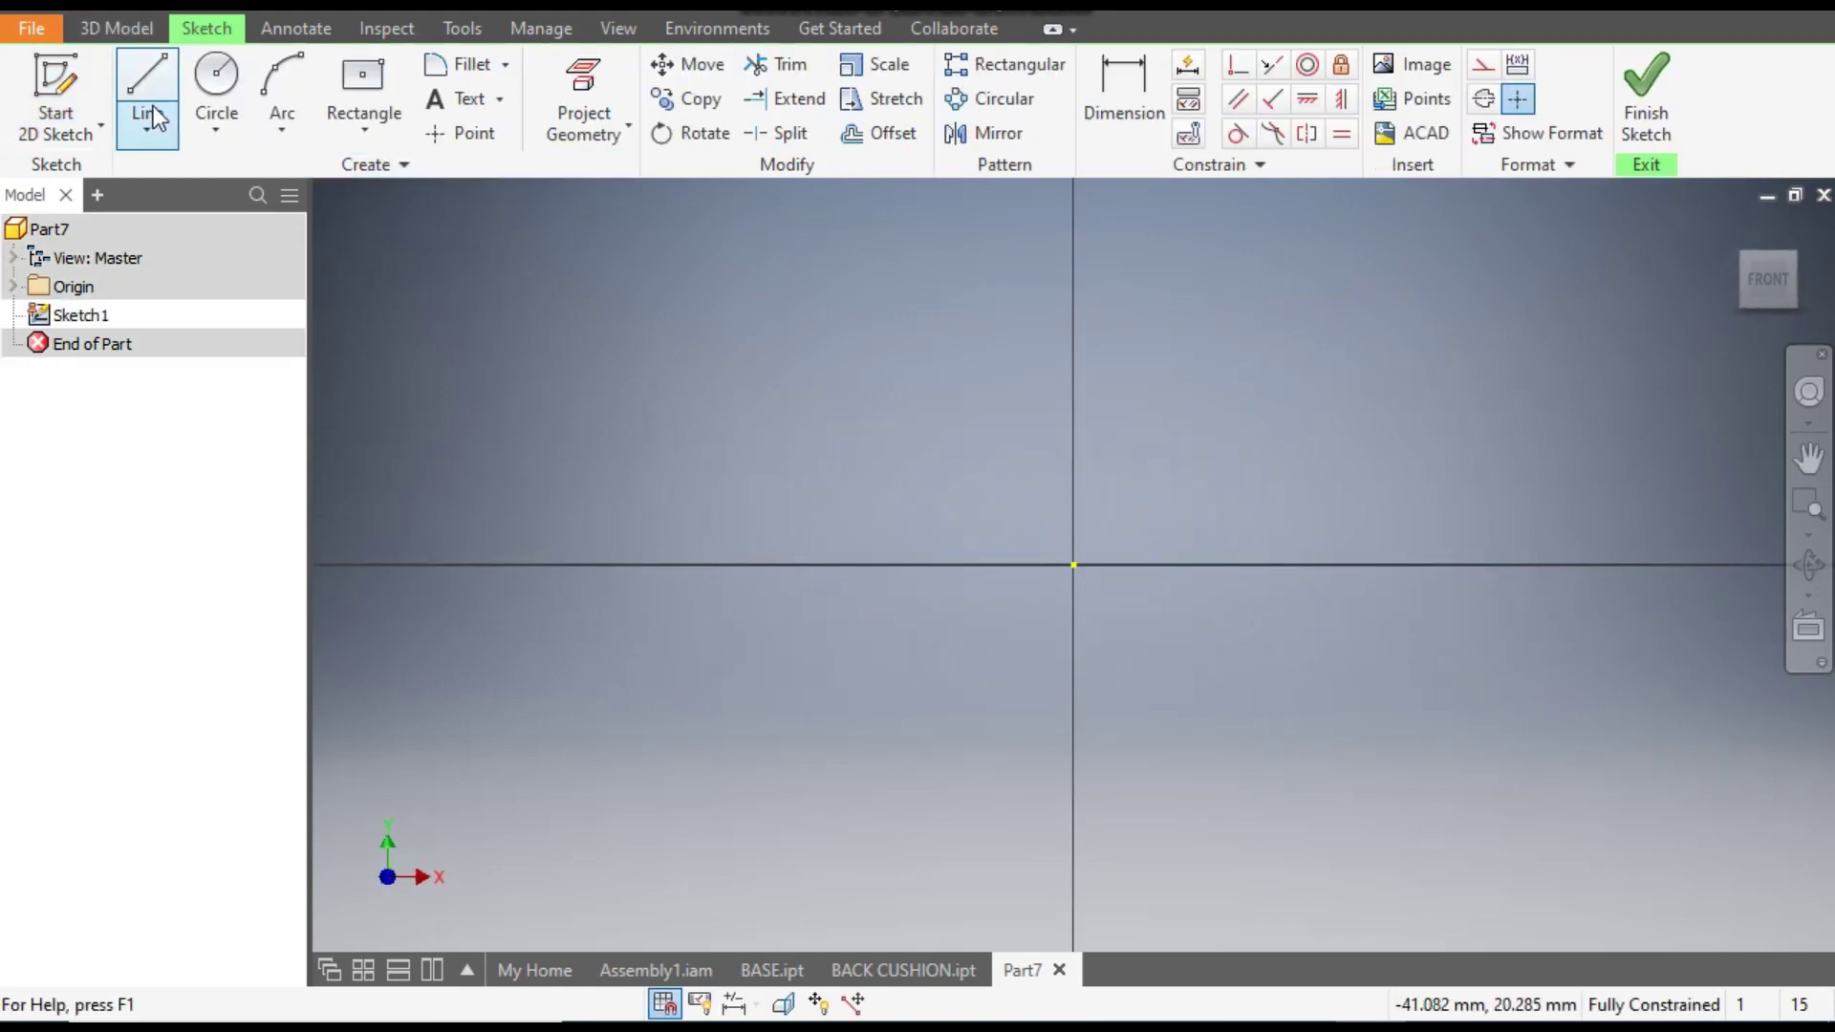
left_click(148, 69)
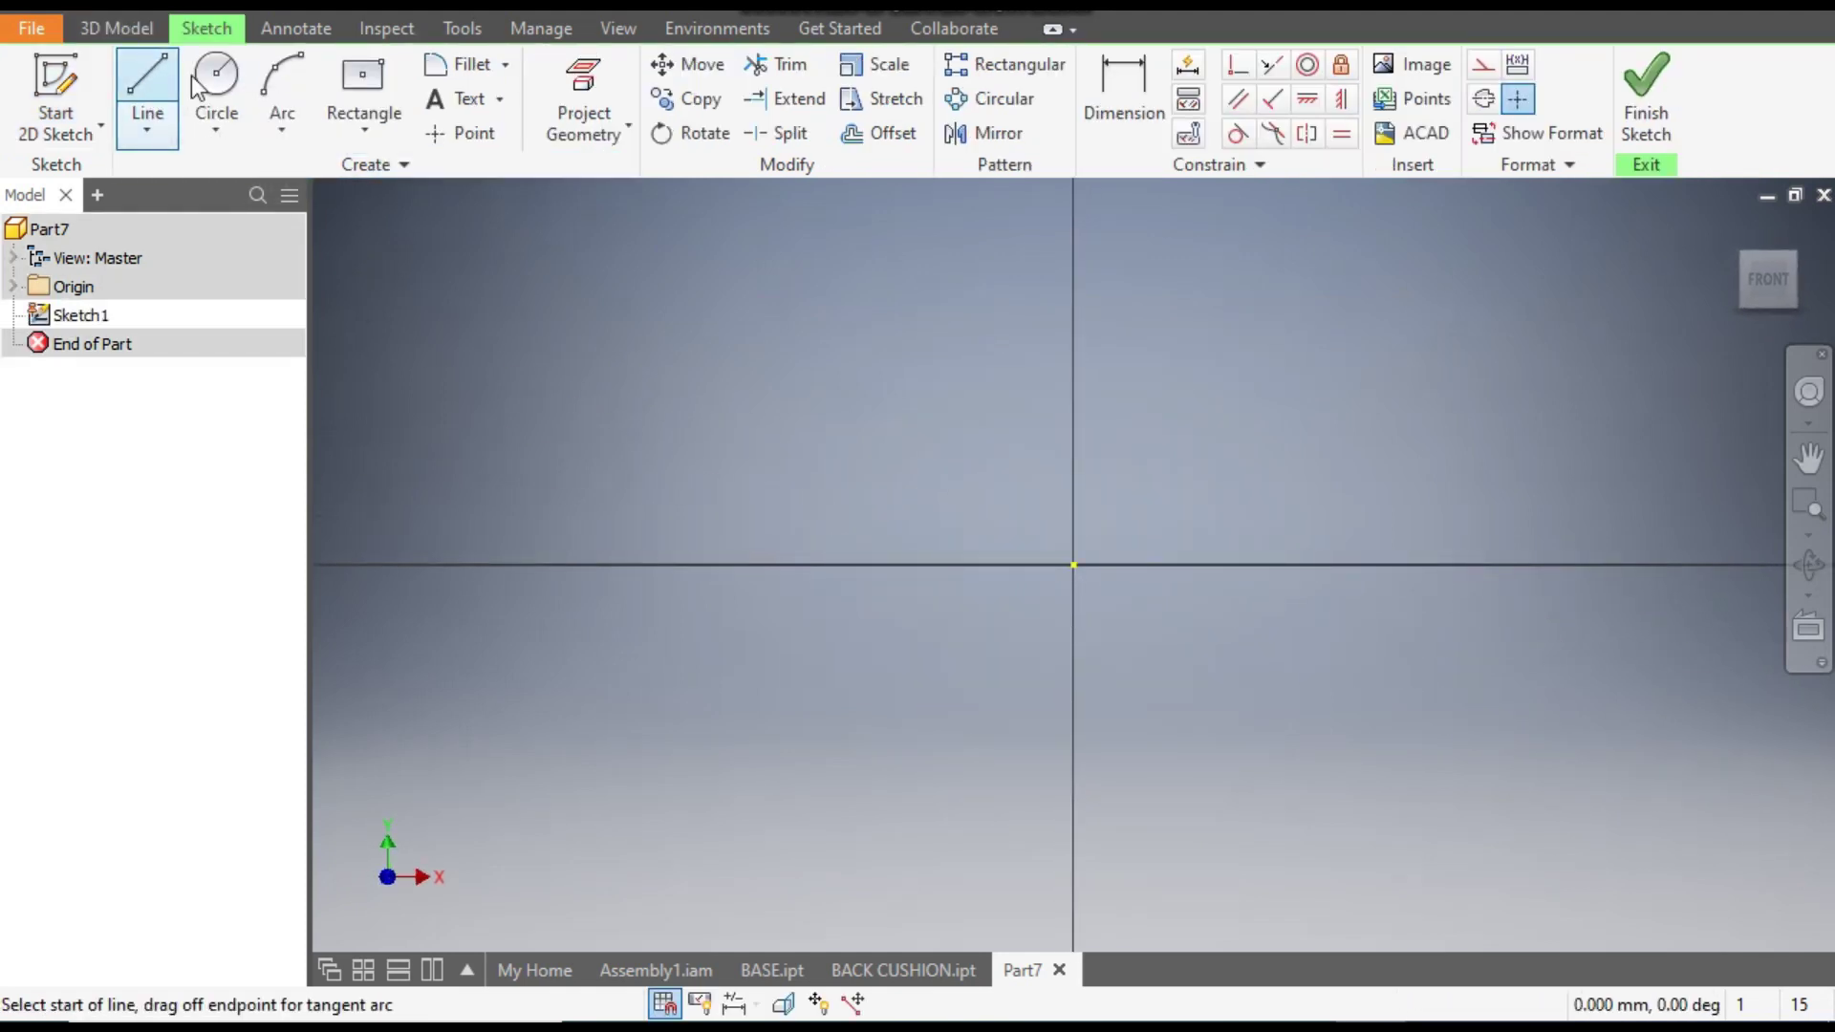
left_click(1074, 563)
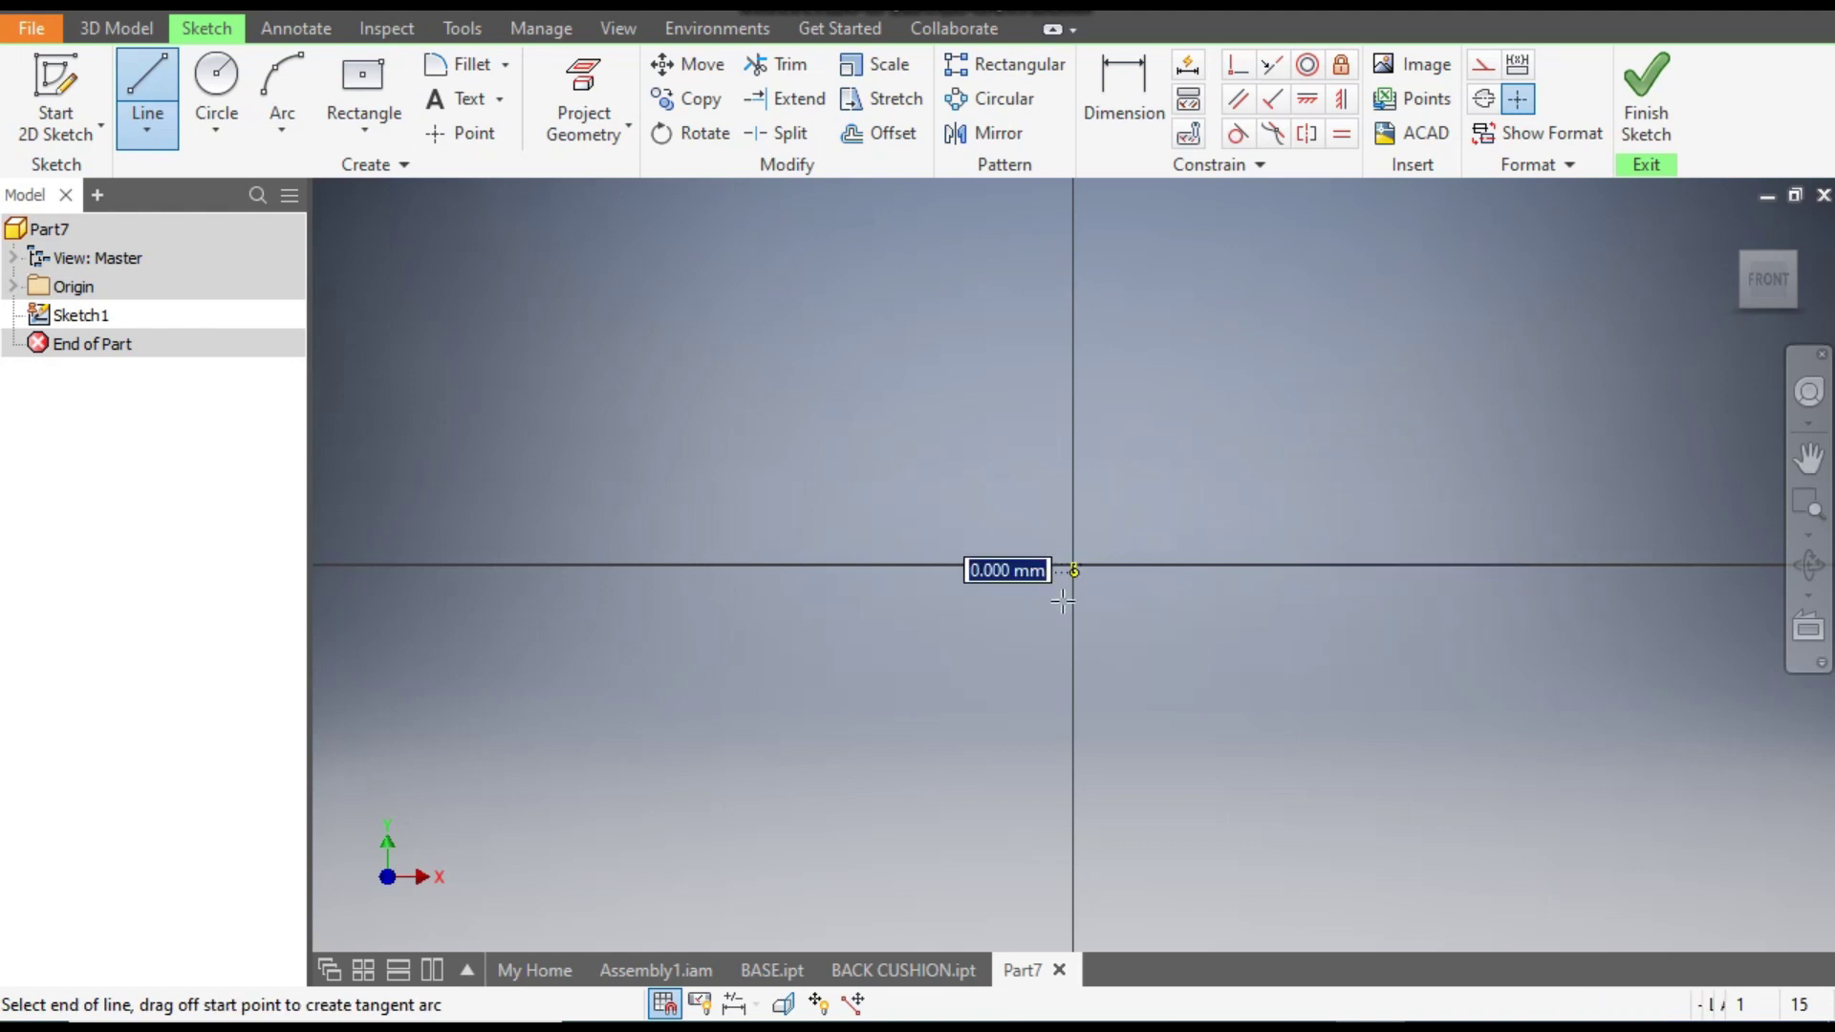
left_click(870, 564)
left_click(737, 229)
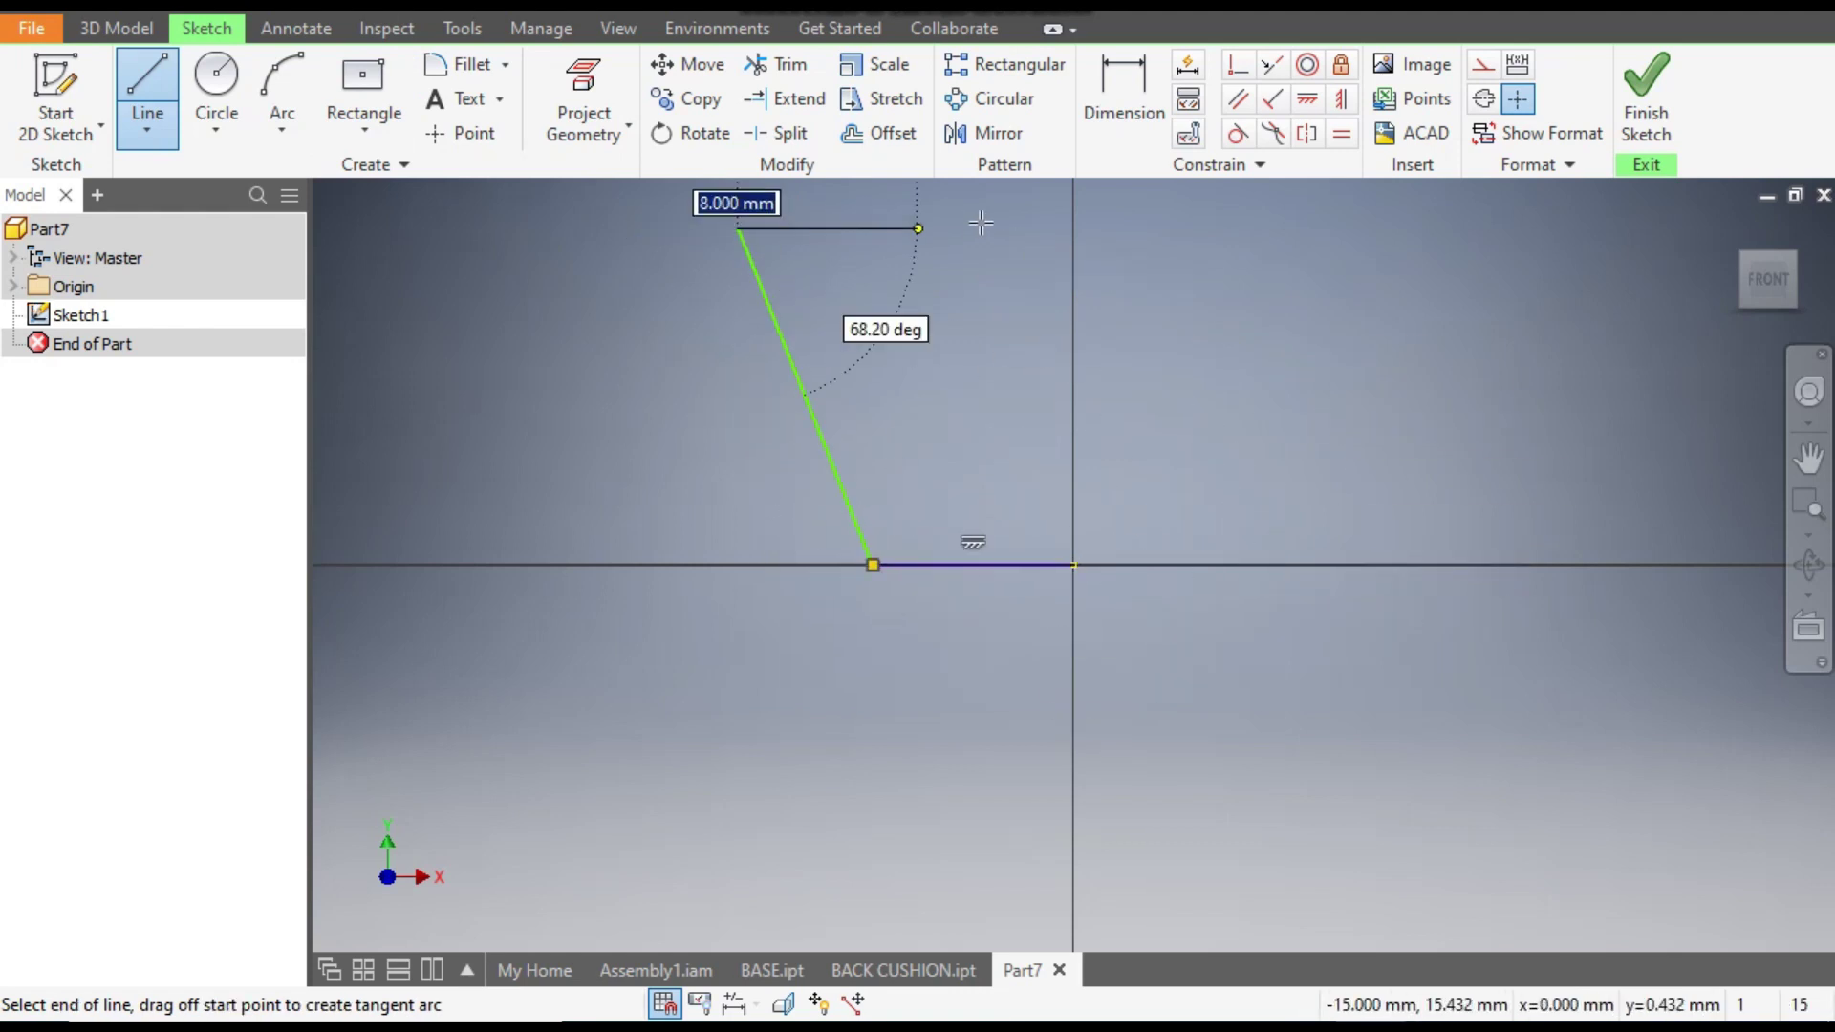
left_click(1072, 228)
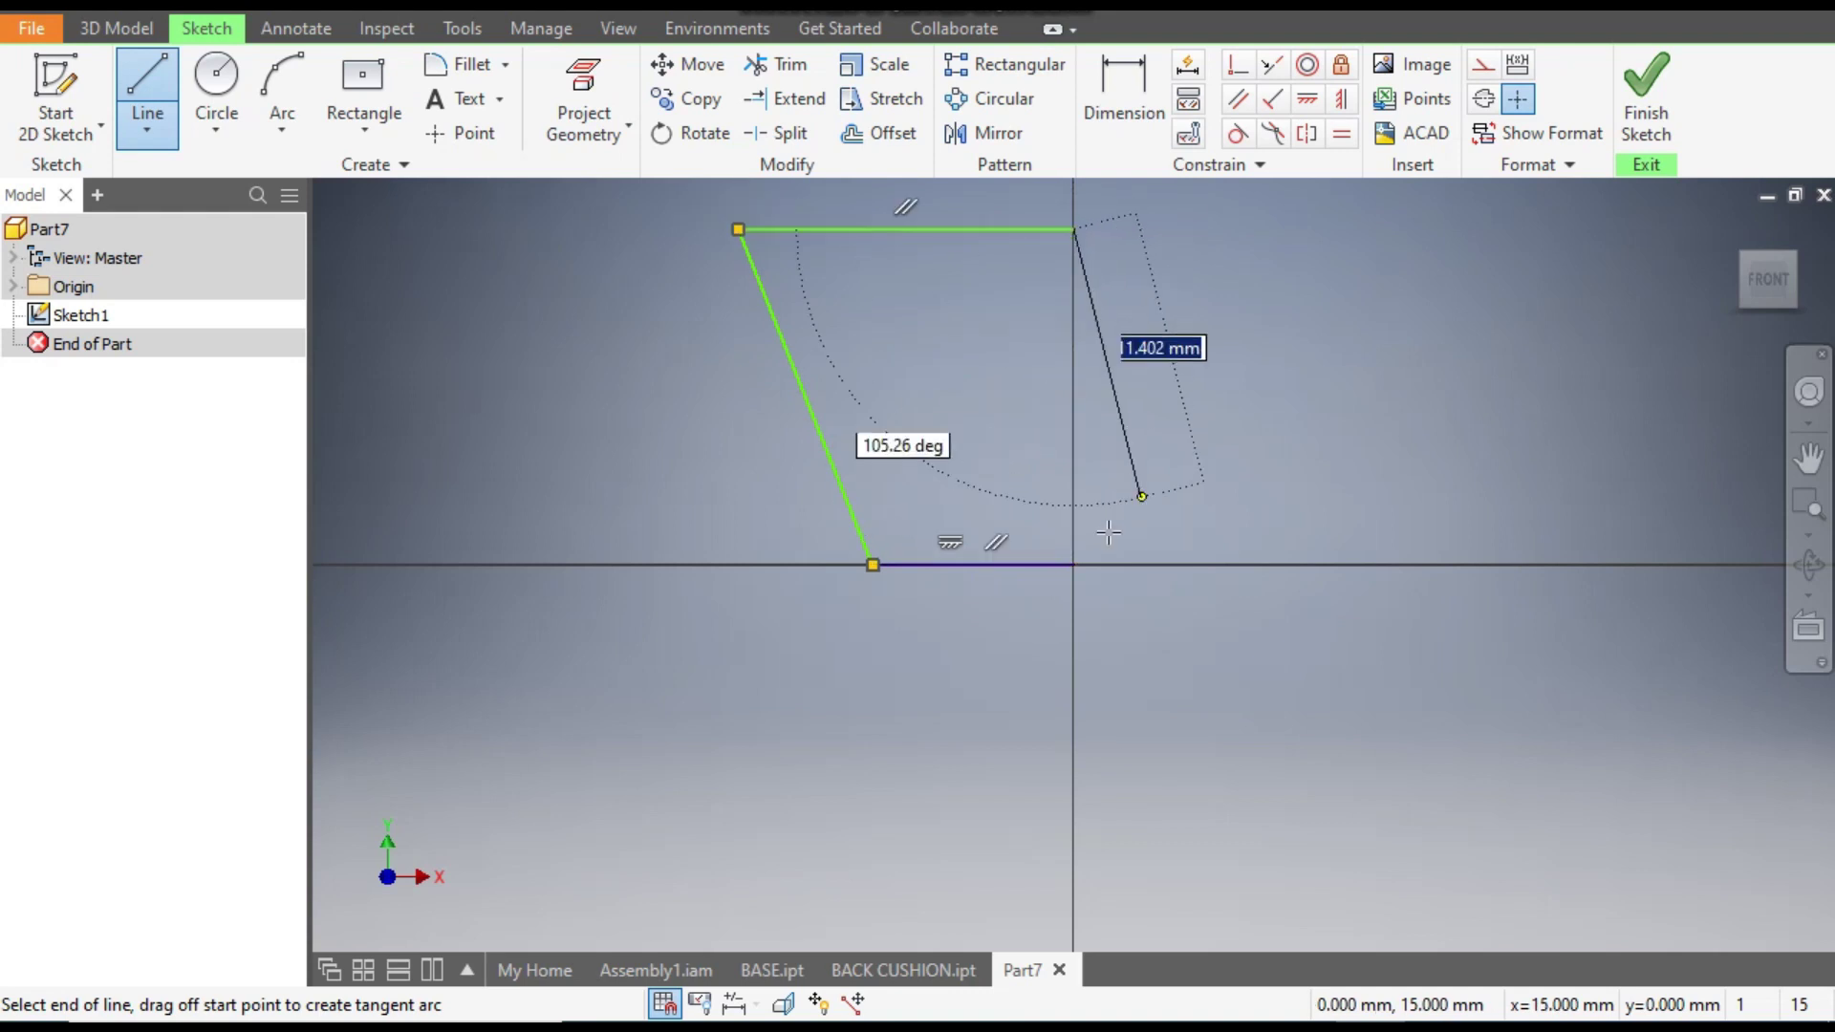
left_click(1074, 565)
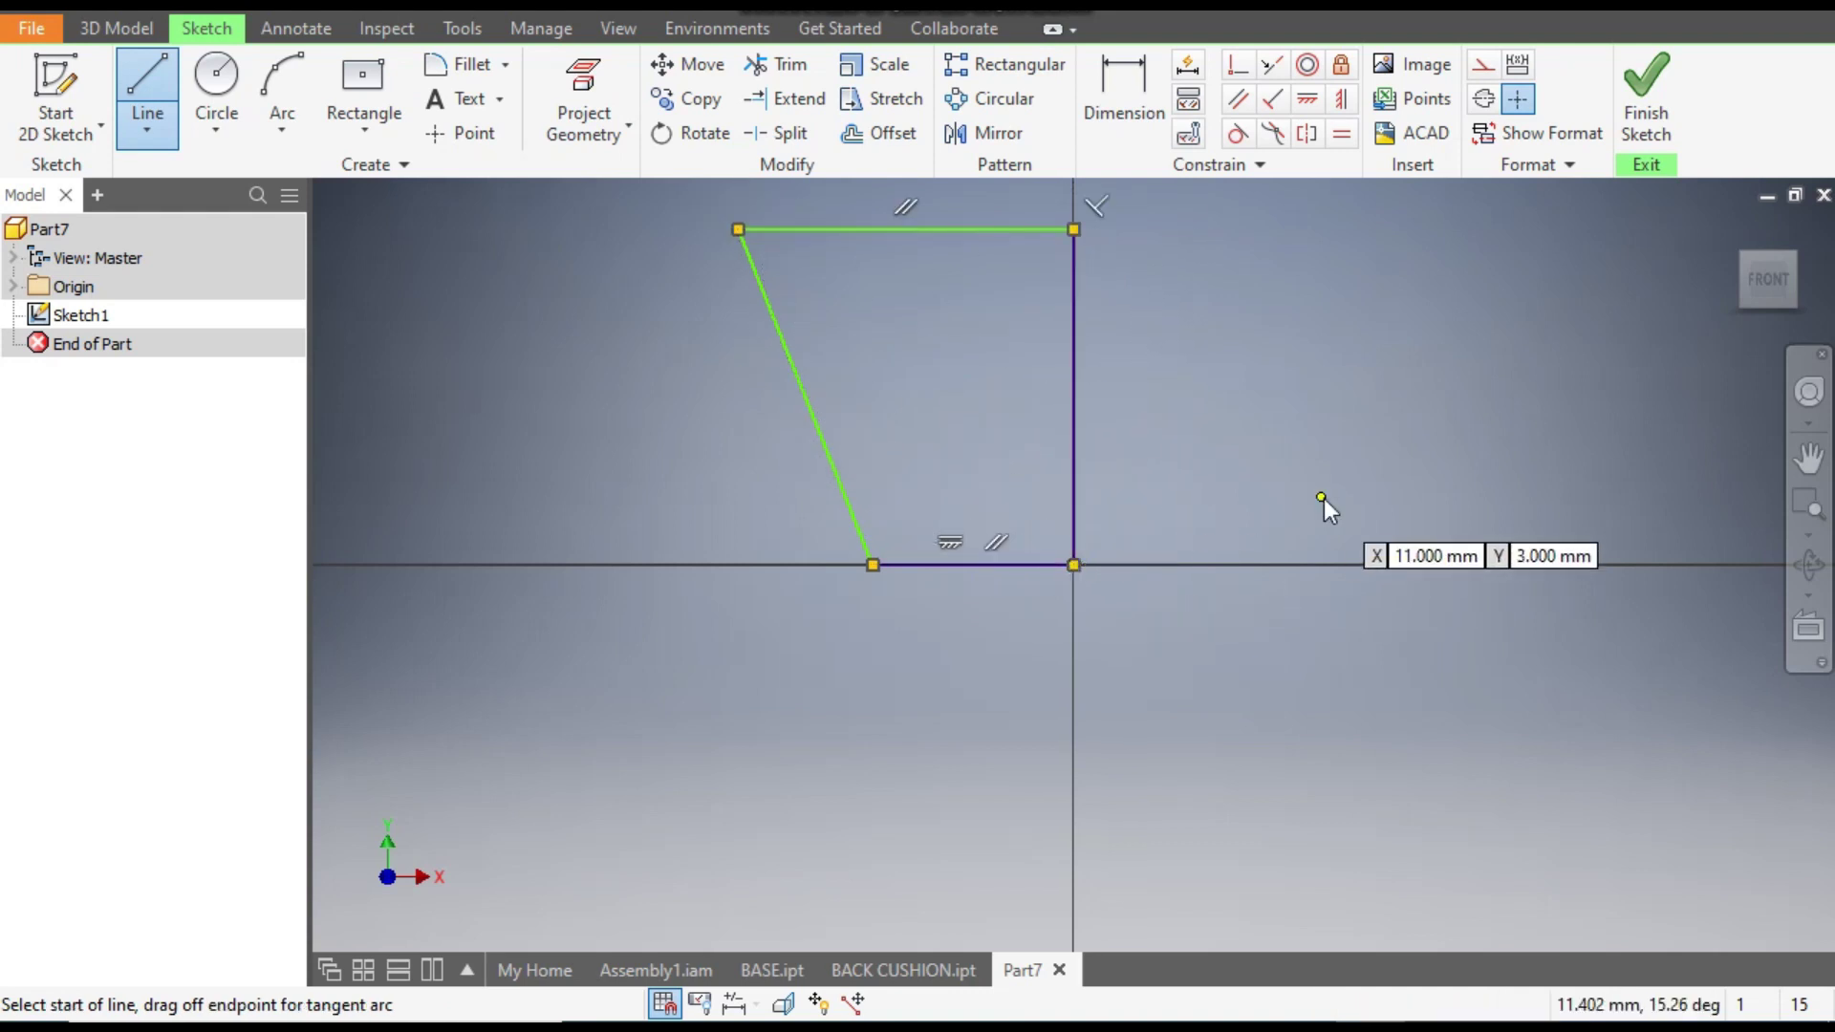
key("Escape")
Dimension the leg profile's vertical edge to 100 mm.
scroll(1311, 507, "down", 3)
middle_click_drag(1304, 546, 1239, 583)
left_click(1126, 507)
left_click(1179, 503)
type("100")
key("Return")
Dimension the leg profile's upper horizontal edge to 50 mm.
scroll(1143, 621, "down", 3)
scroll(1143, 621, "up", 1)
middle_click_drag(1143, 621, 1118, 588)
left_click(1059, 325)
left_click(1059, 283)
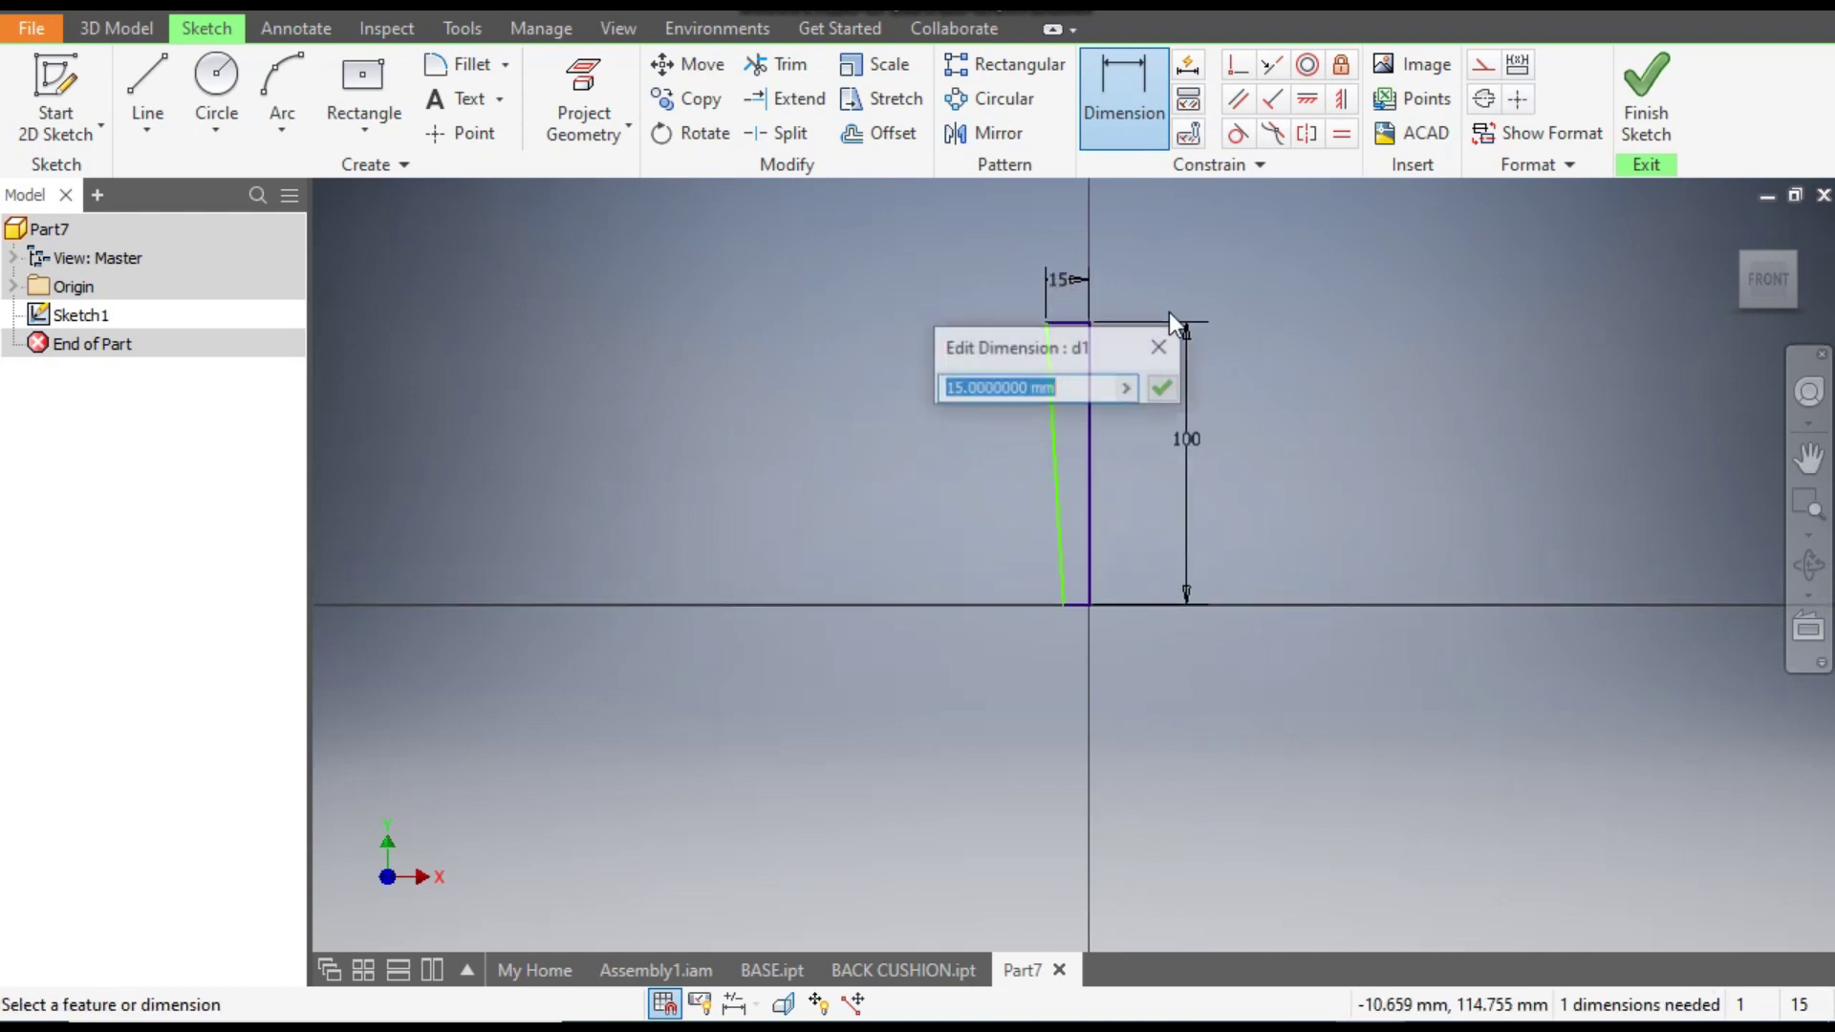
type("50")
key("Return")
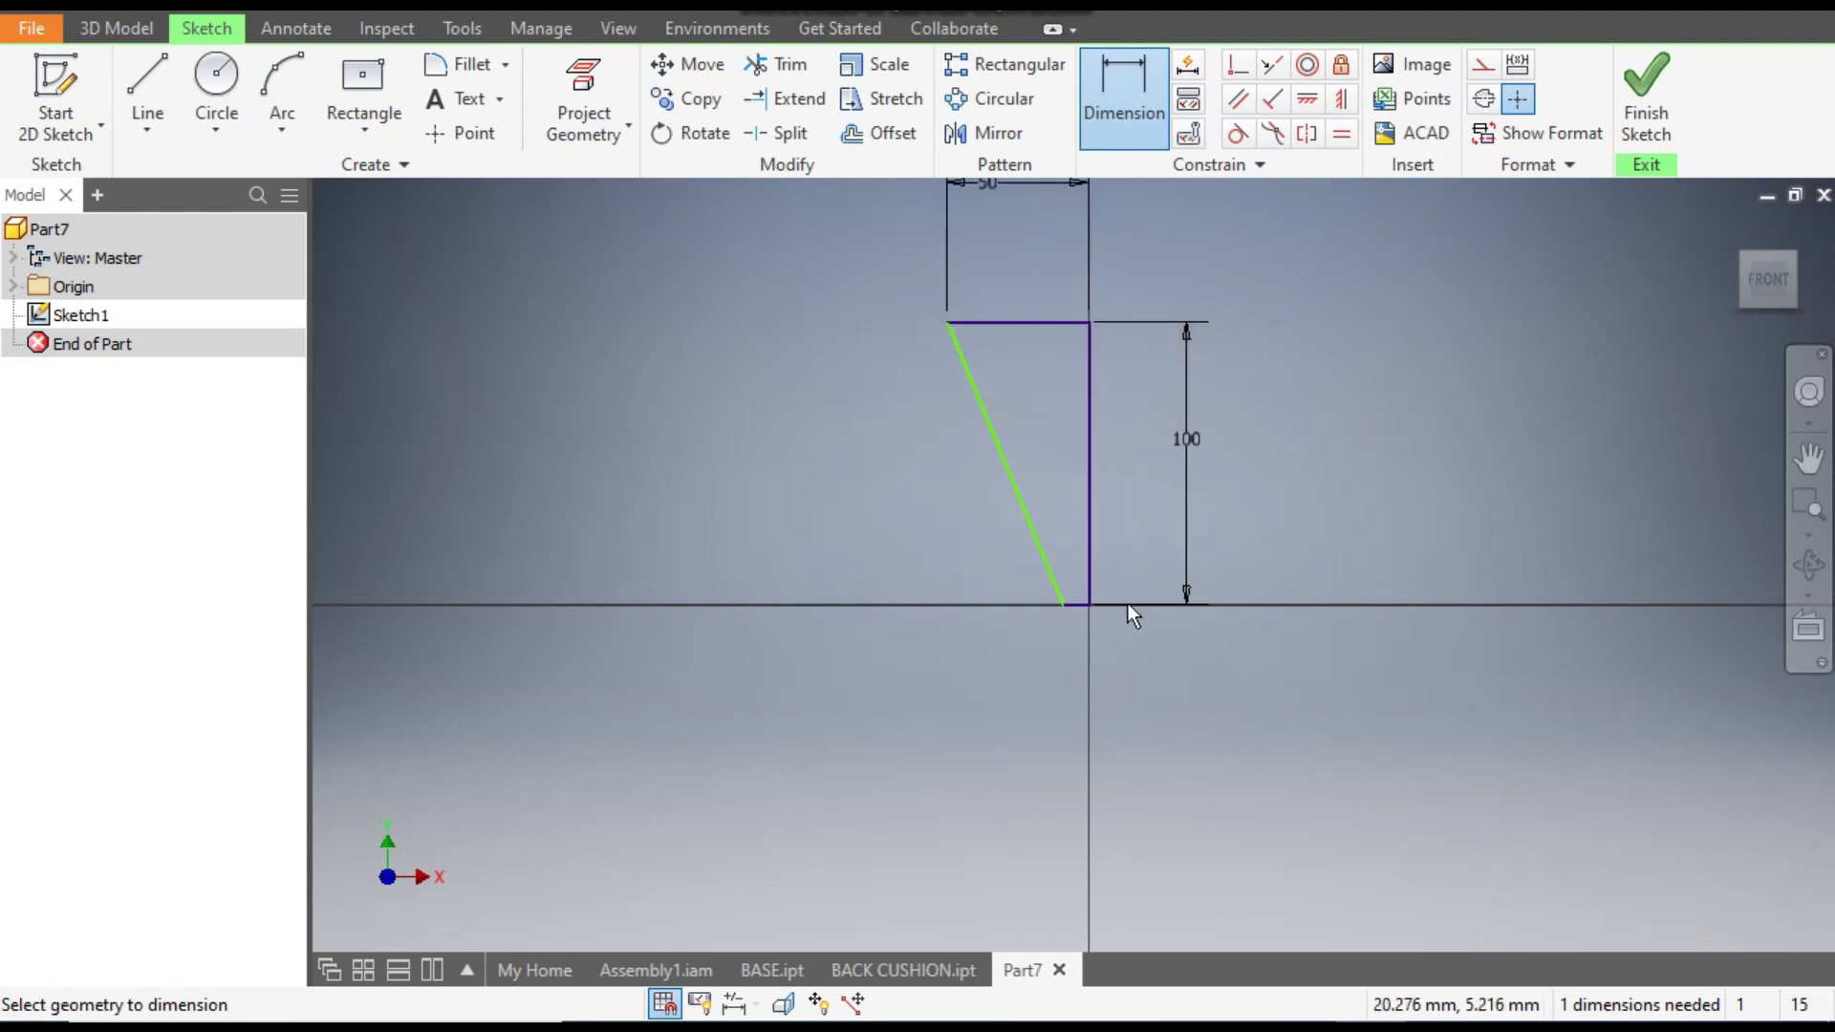
Dimension the leg profile's lower horizontal edge to 35 mm.
left_click(1077, 606)
left_click(1081, 657)
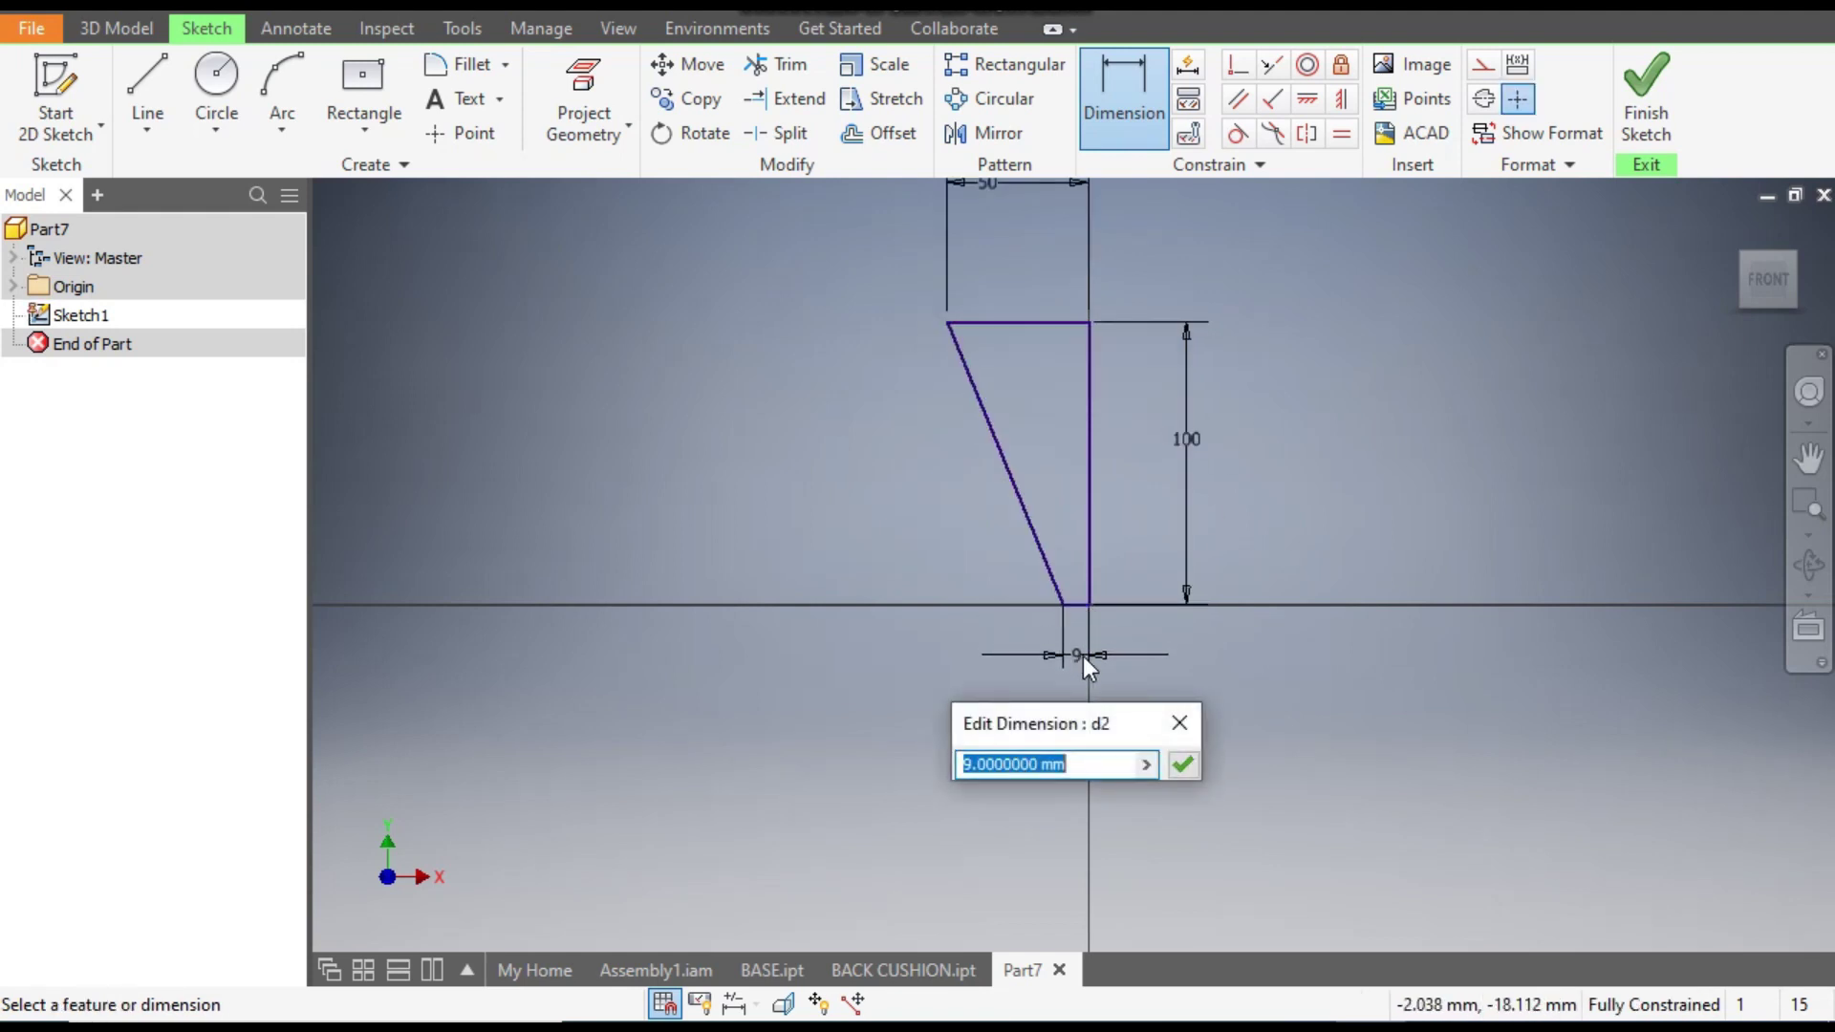
type("35")
key("Return")
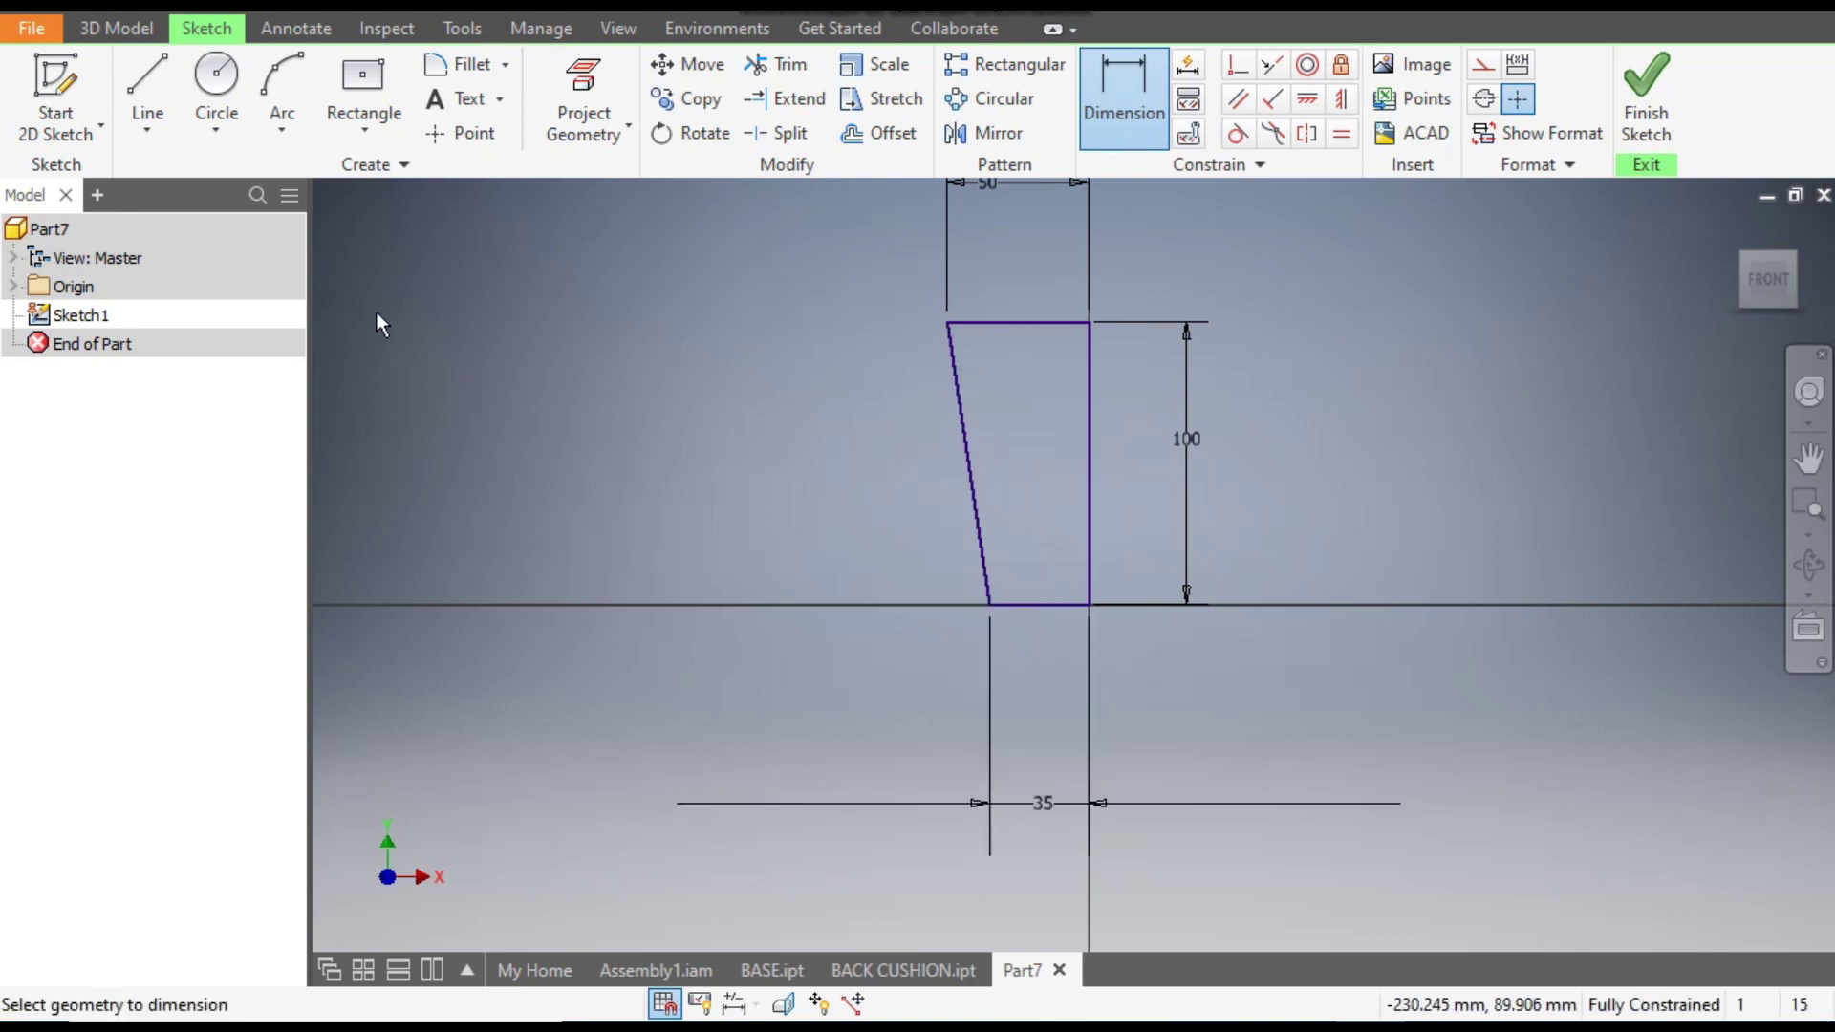
left_click(116, 27)
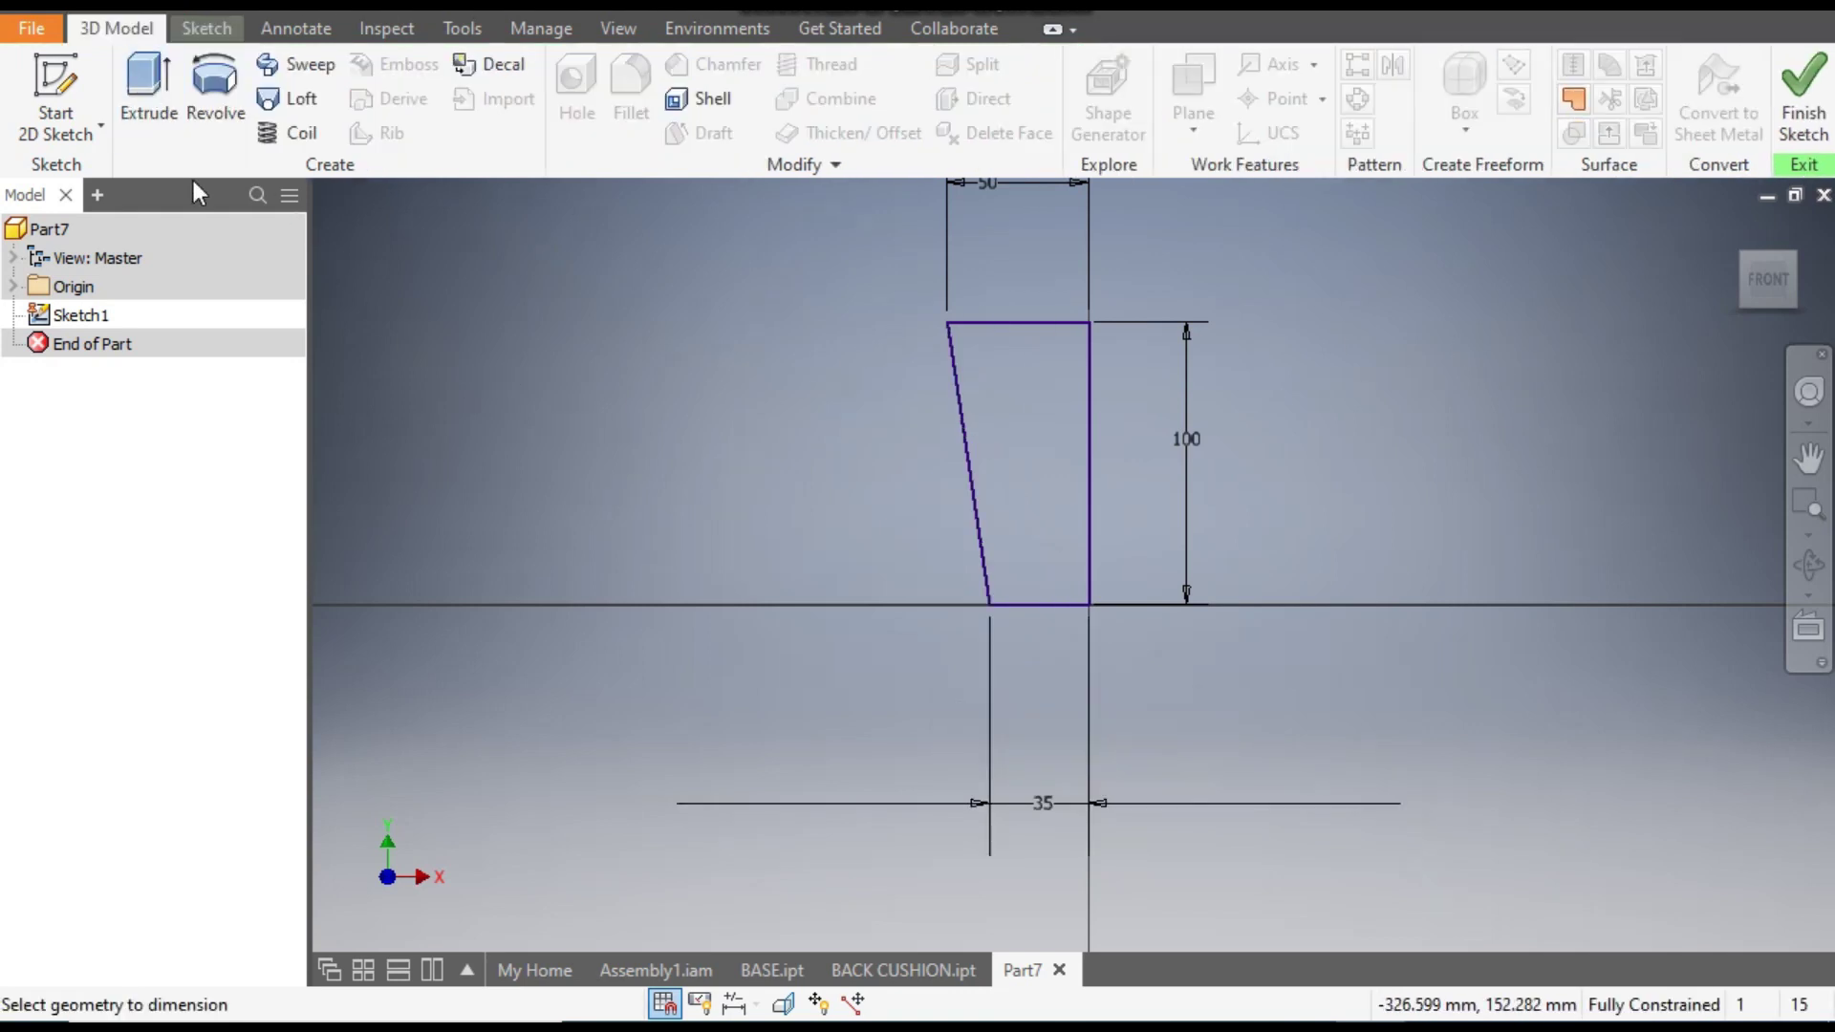
Revolve the tapered leg profile a full turn about its 100 mm vertical edge.
left_click(197, 102)
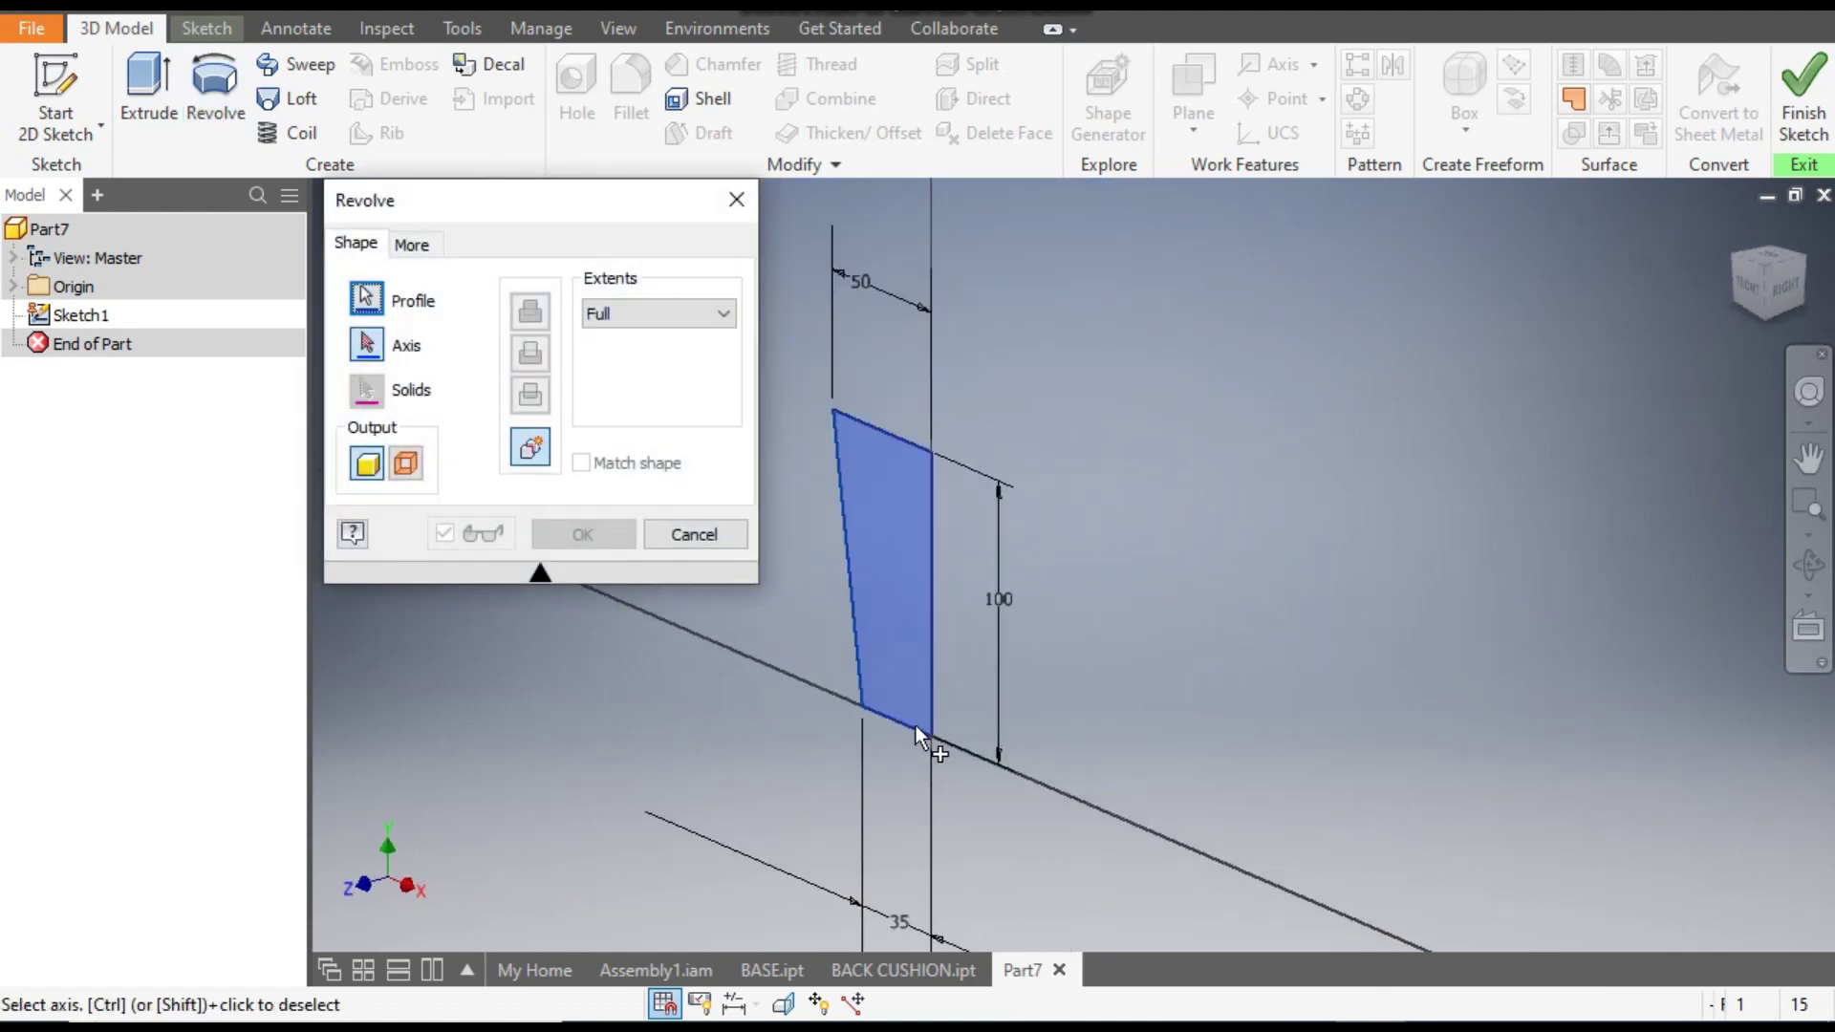
left_click(934, 529)
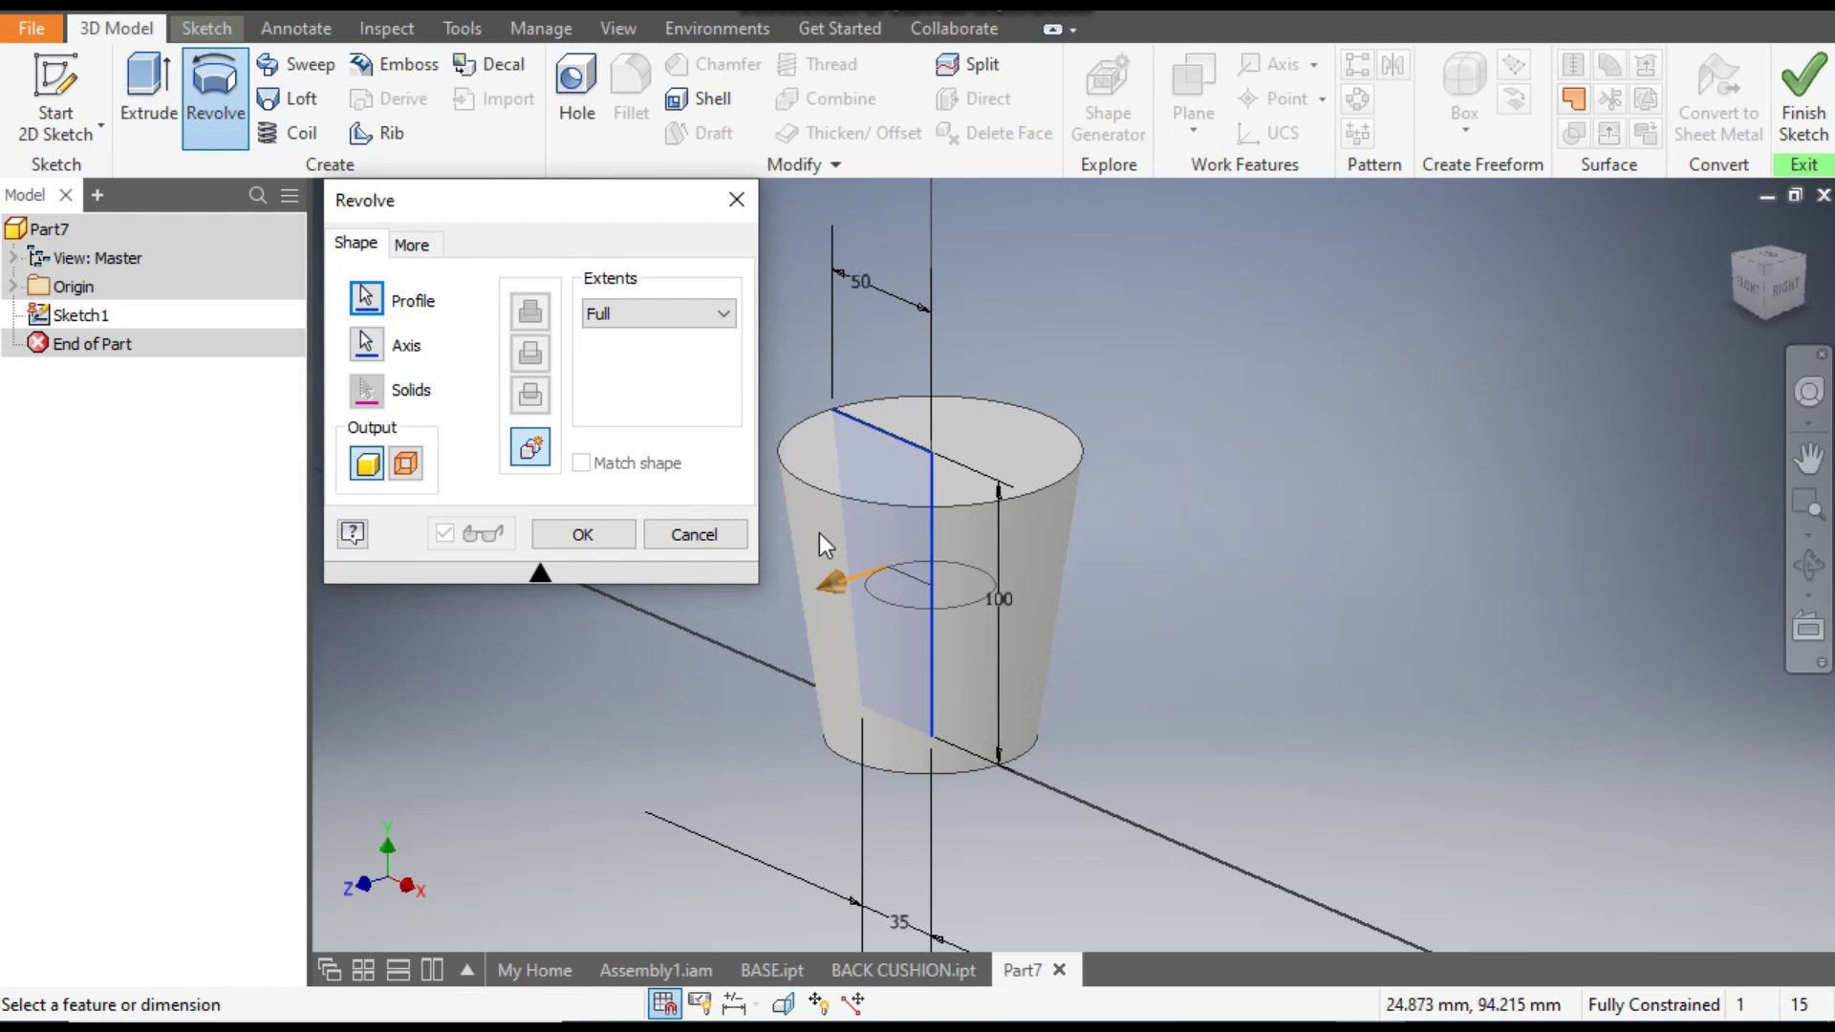
left_click(582, 535)
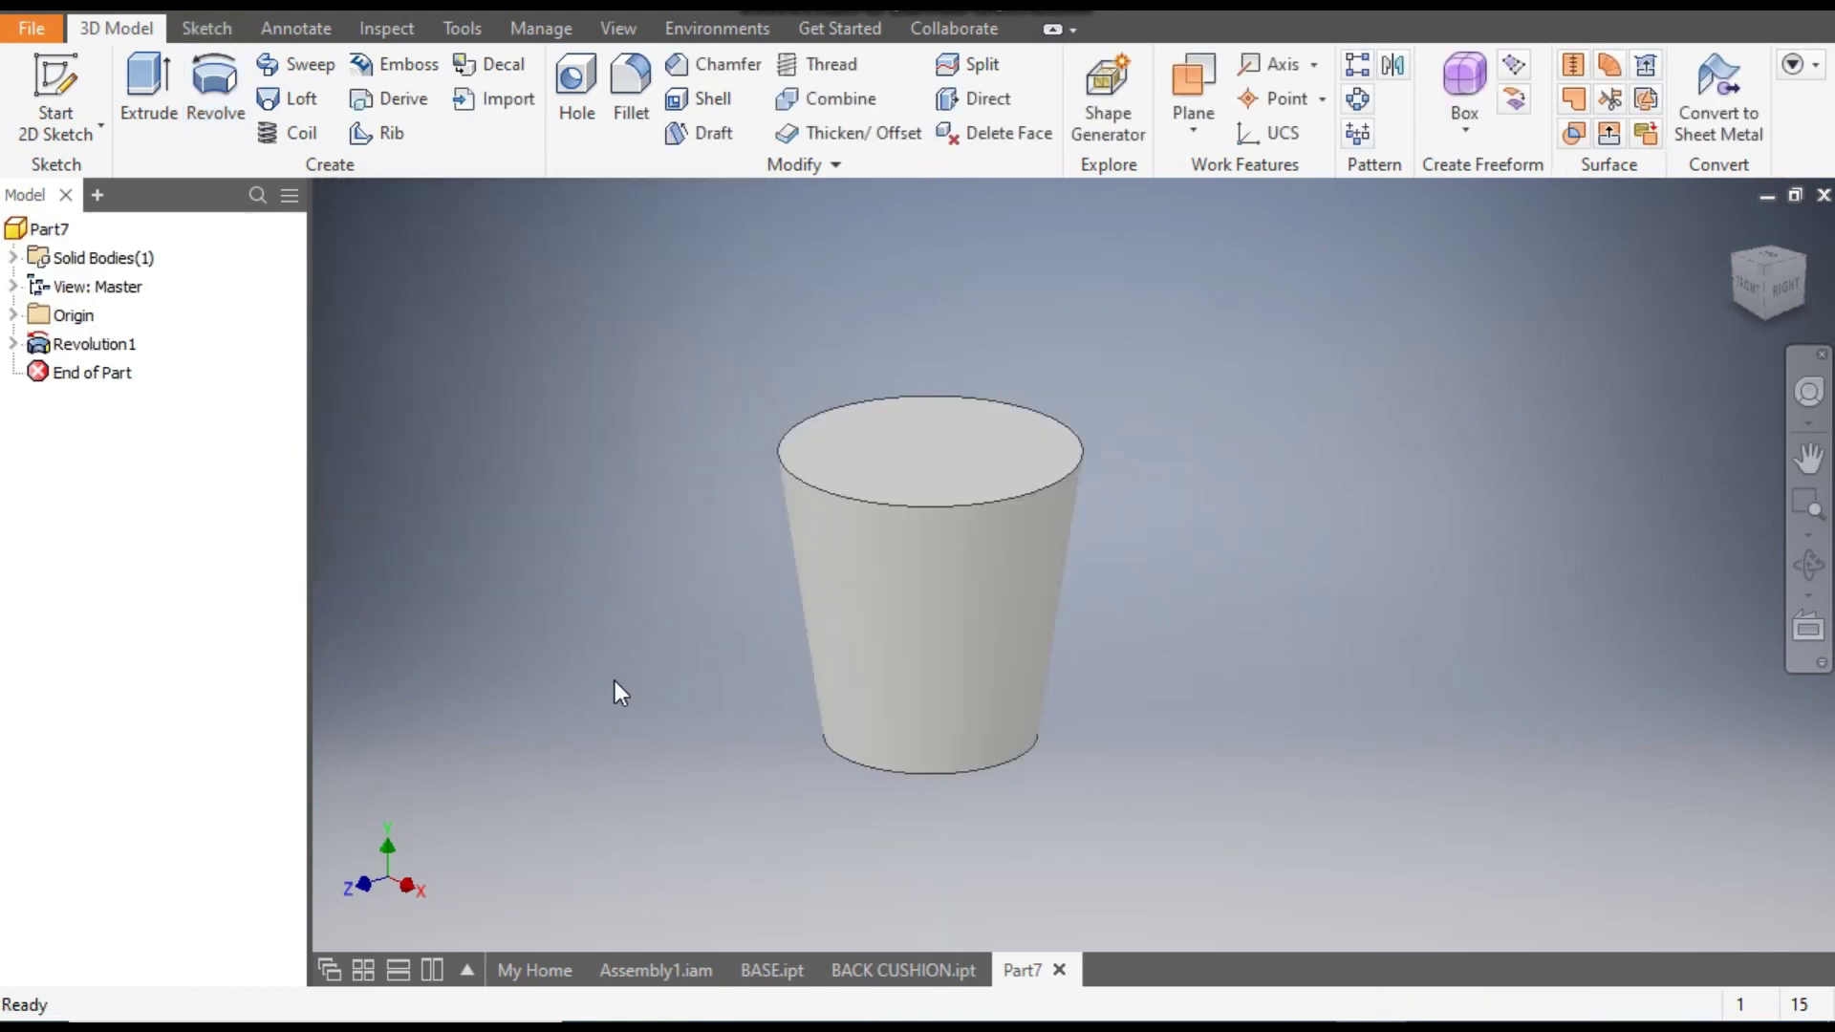
Start a sketch on the leg's upper face and draw a 15 mm diameter circle centred on the origin.
left_click(932, 478)
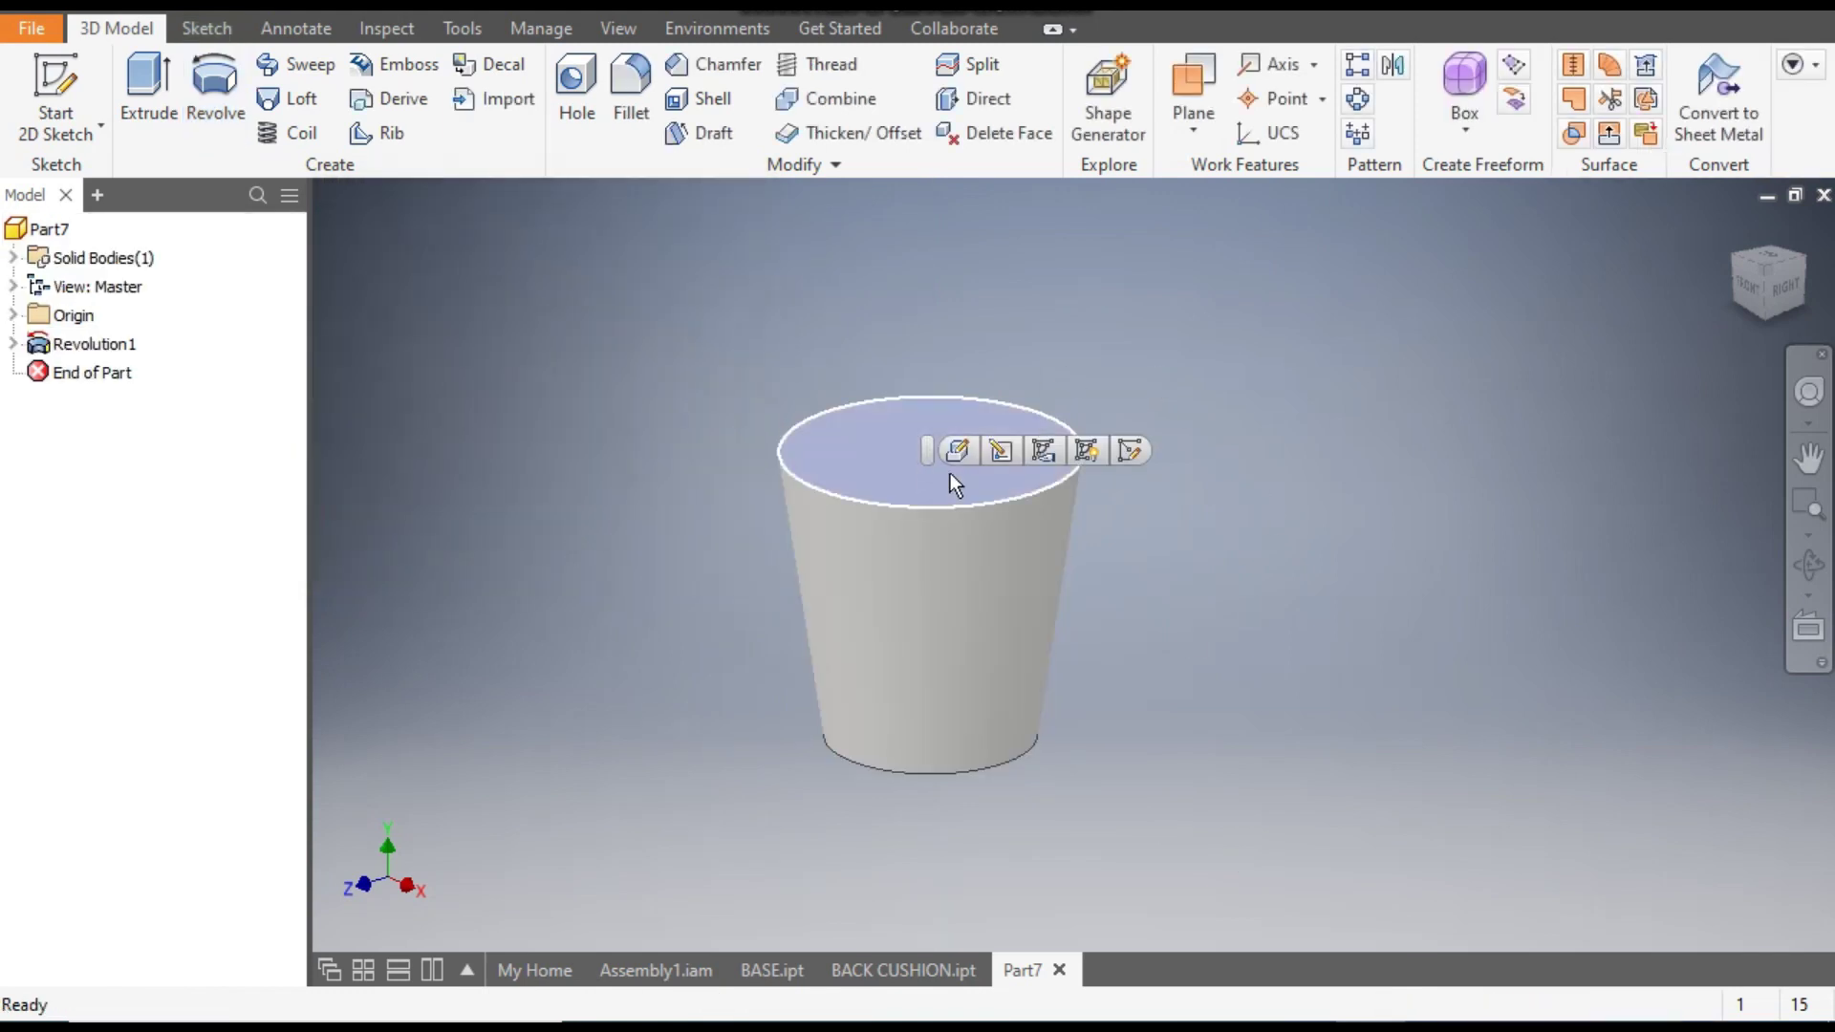
left_click(1131, 452)
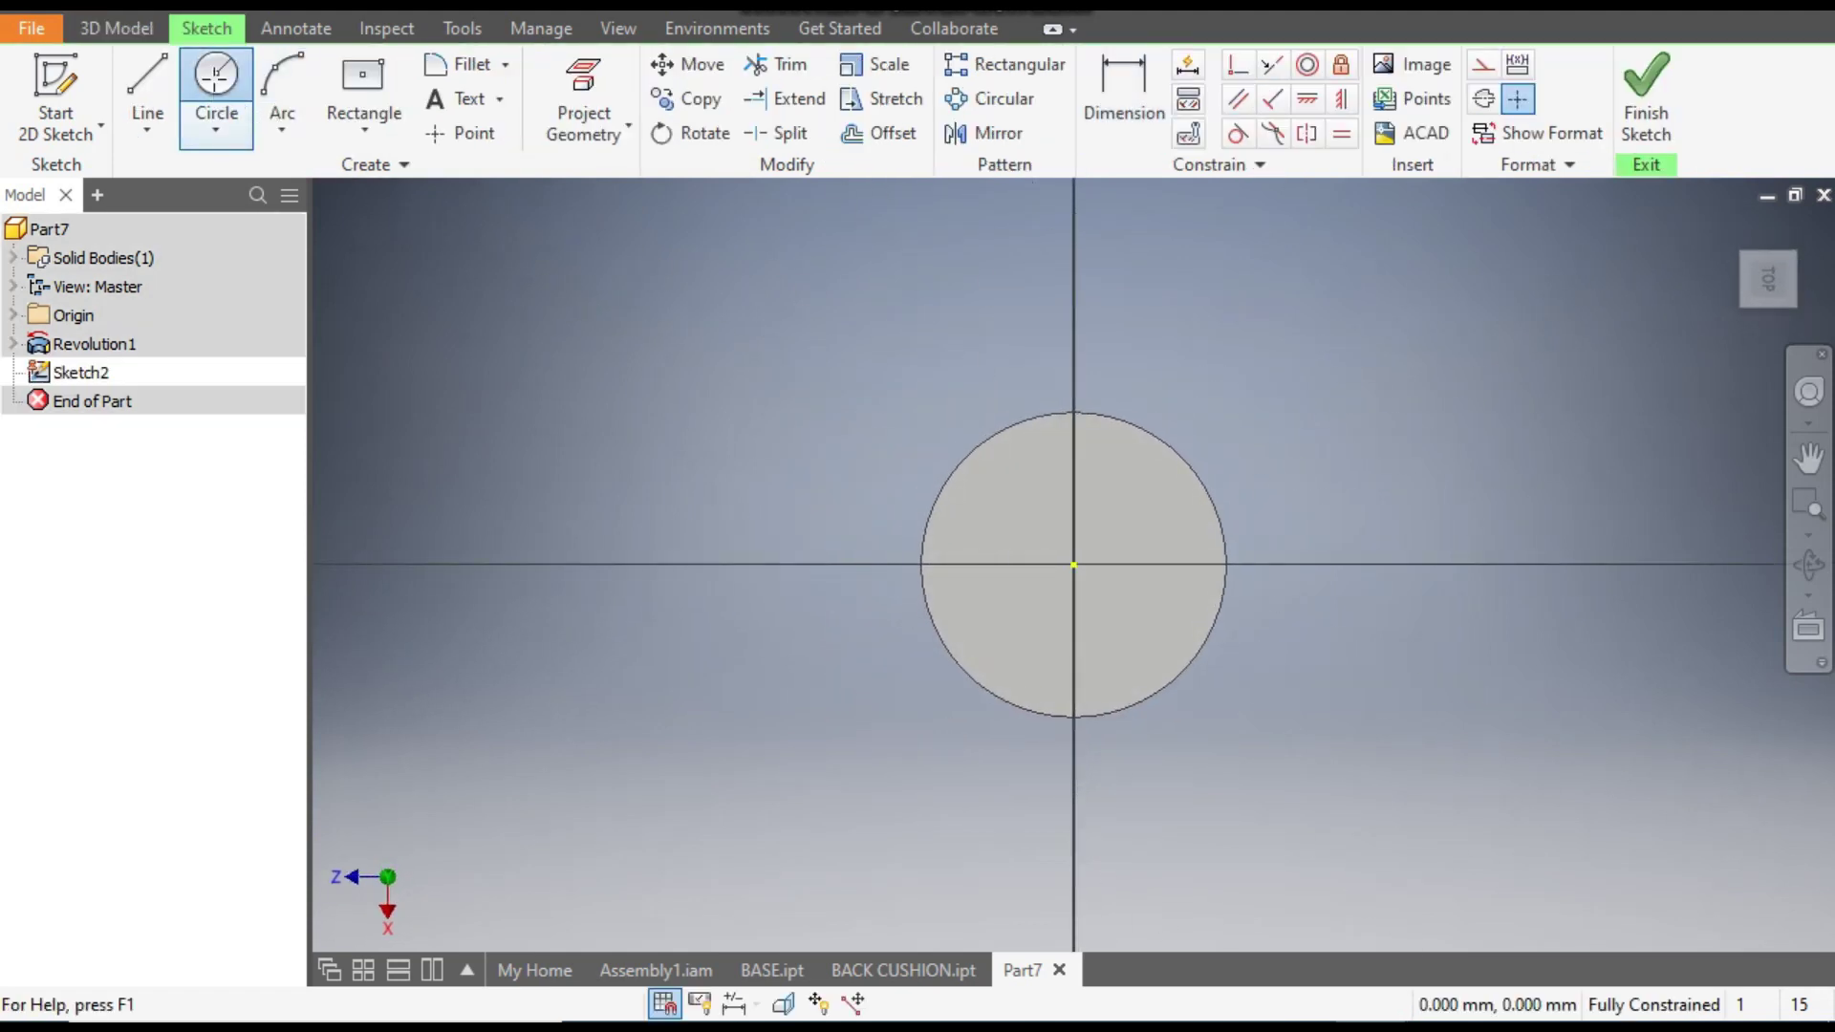
left_click(227, 94)
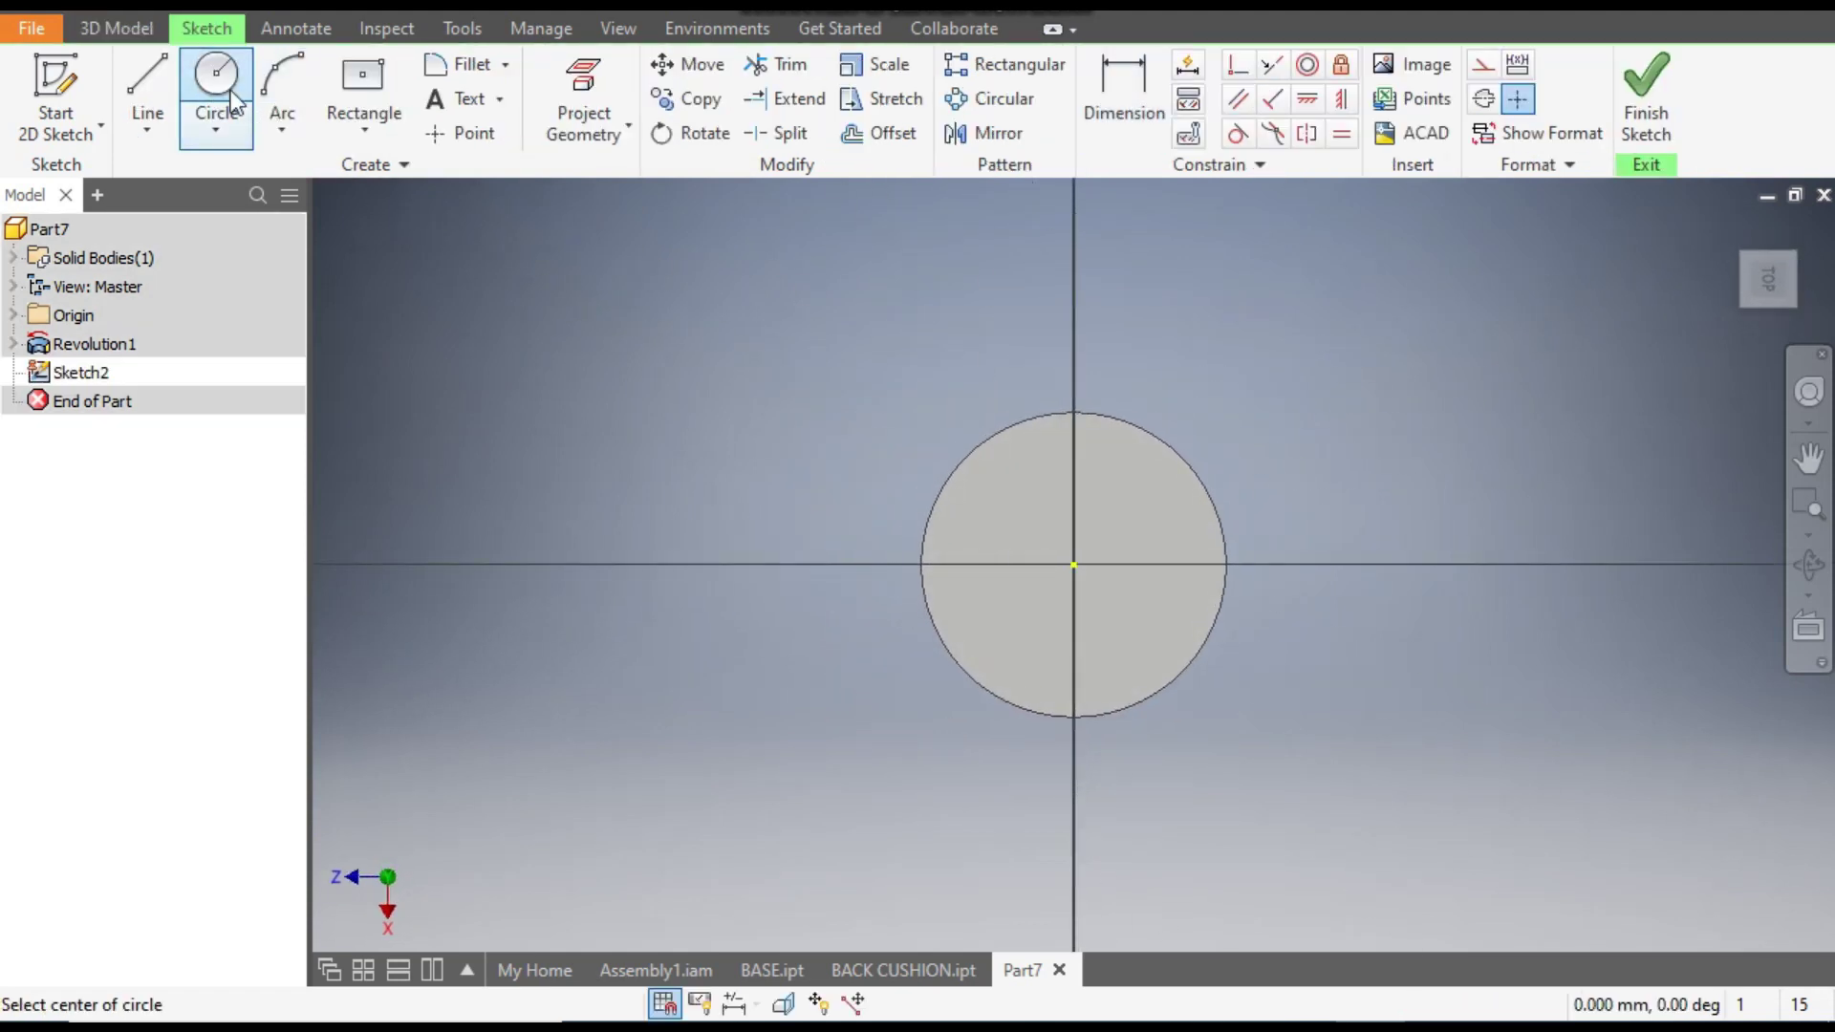
left_click(1074, 566)
type("15")
key("Return")
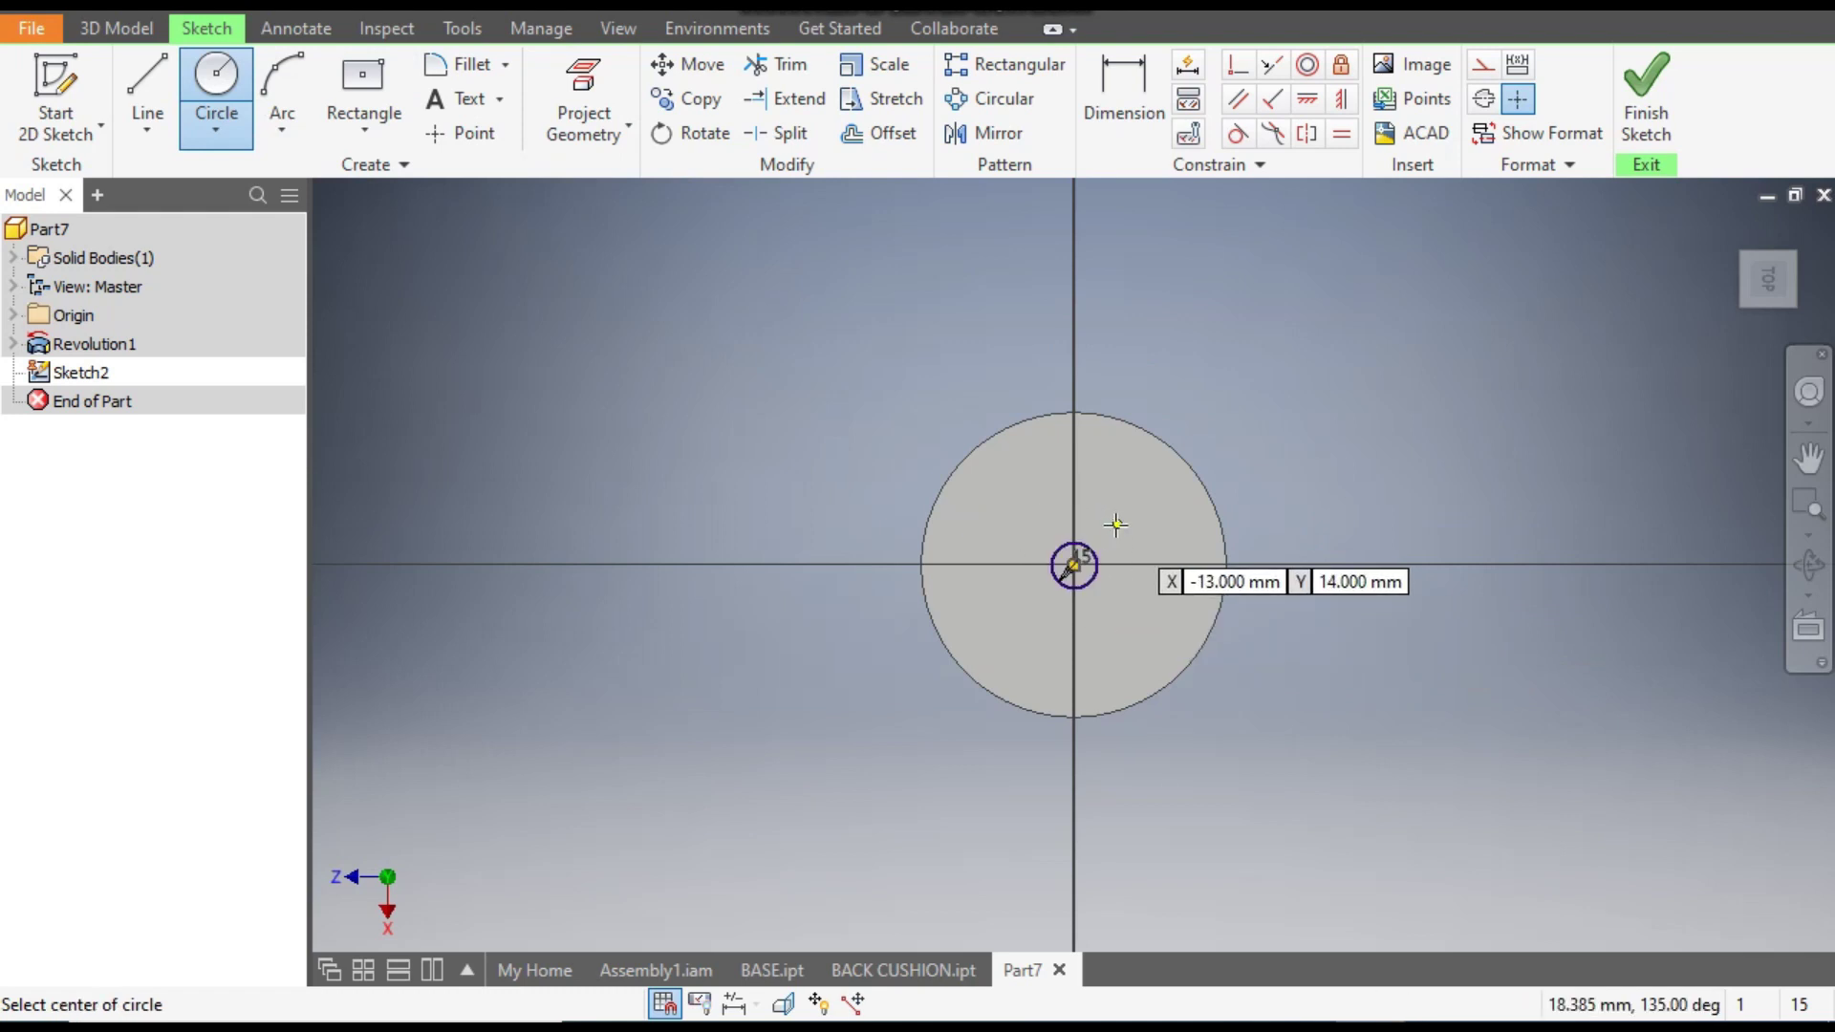
Extrude the 15 mm circle 30 mm upward as a peg joined to the leg.
scroll(1175, 643, "down", 2)
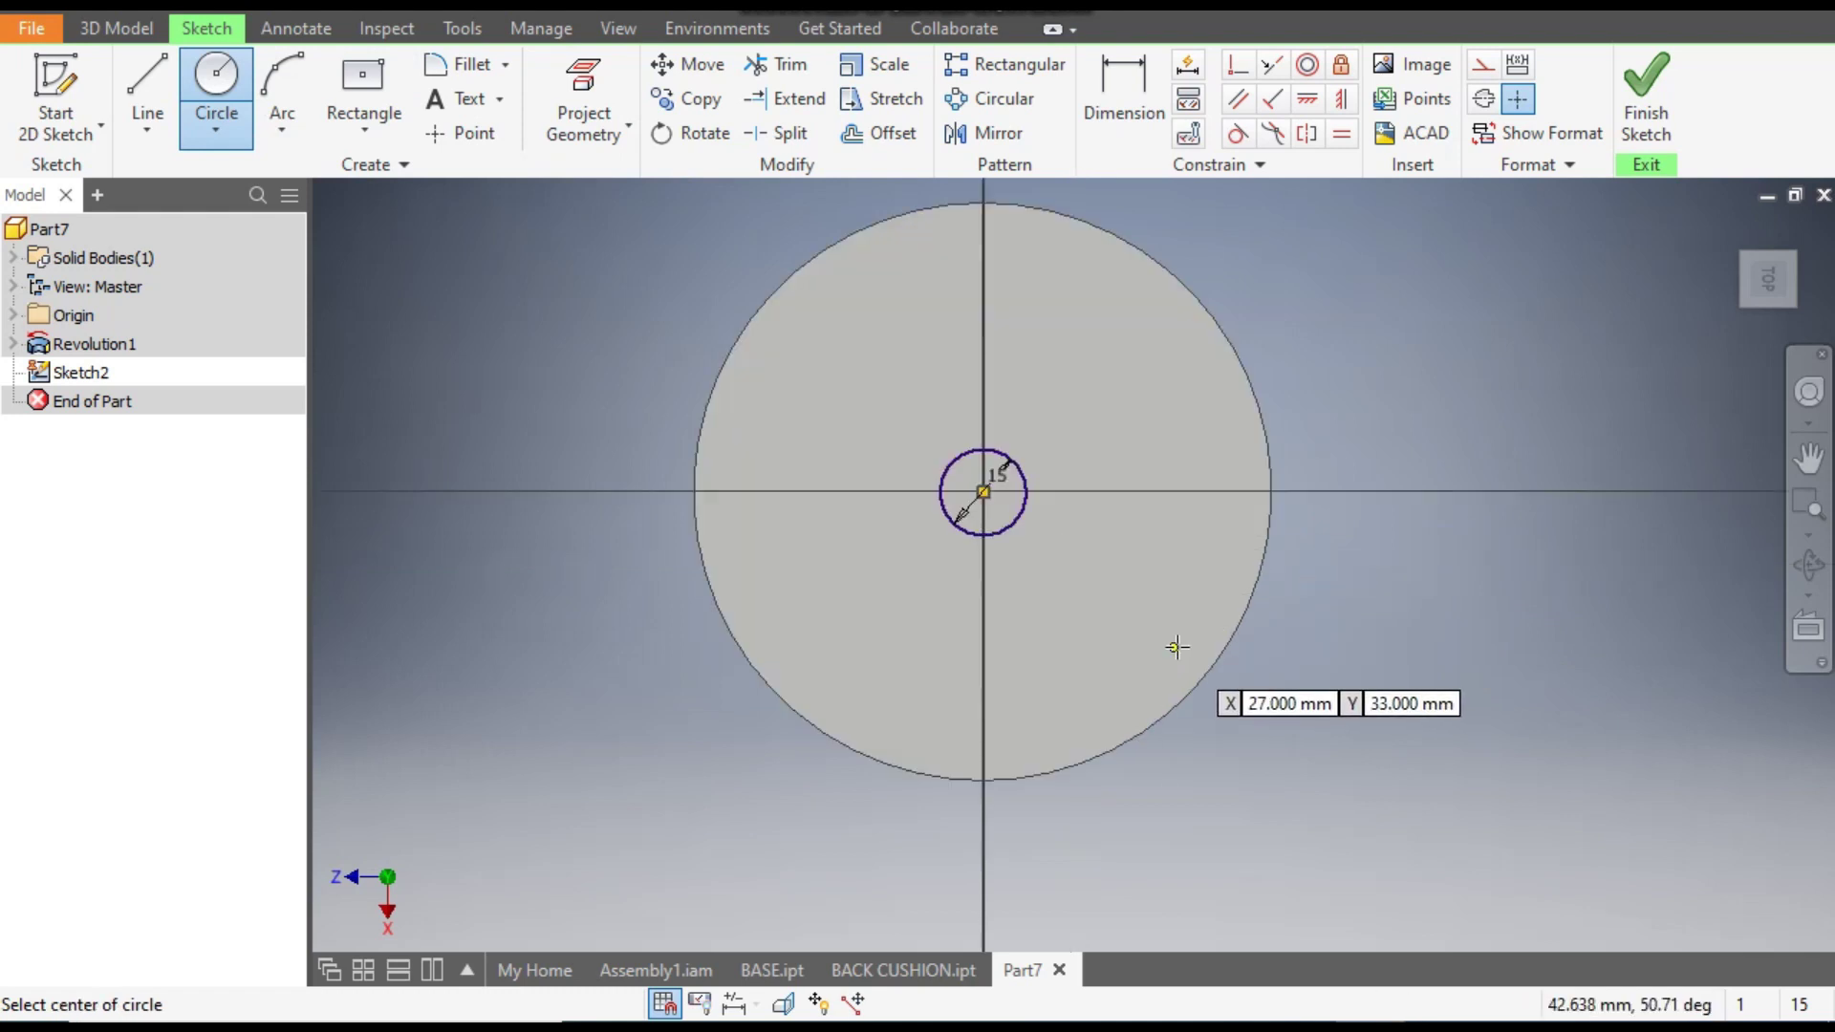
left_click(105, 27)
left_click(147, 88)
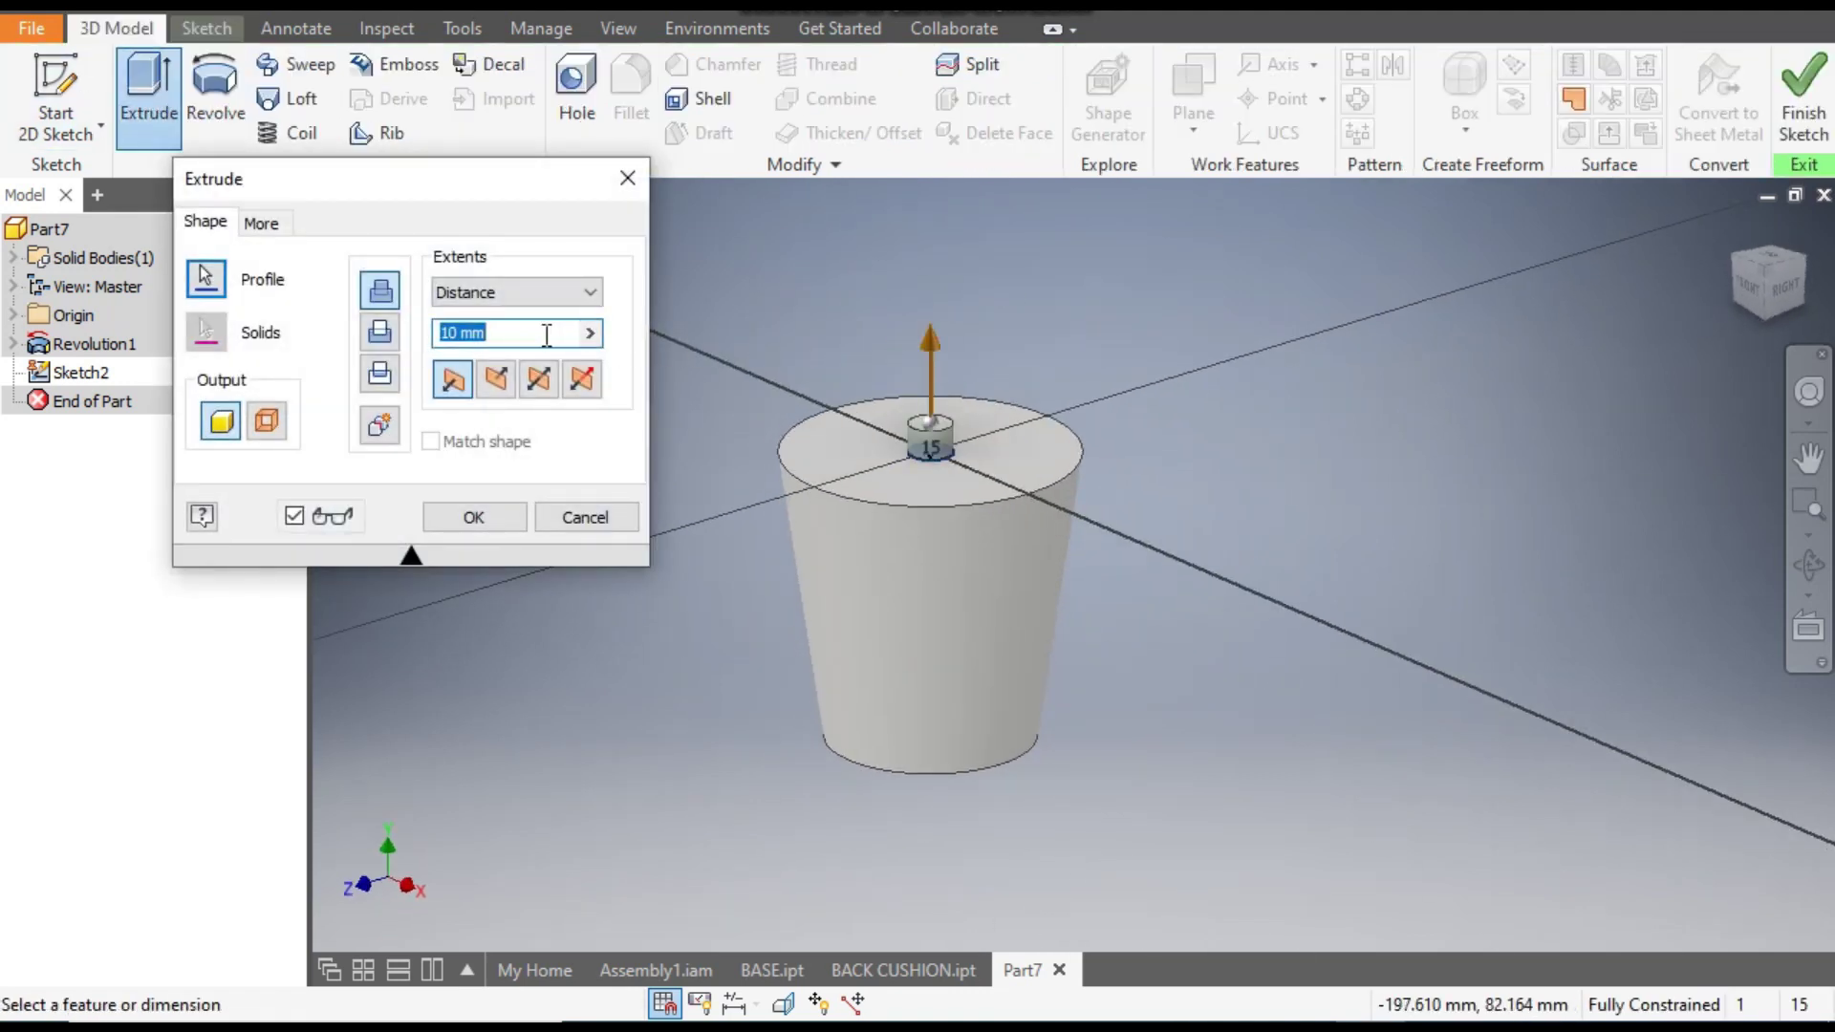
type("30")
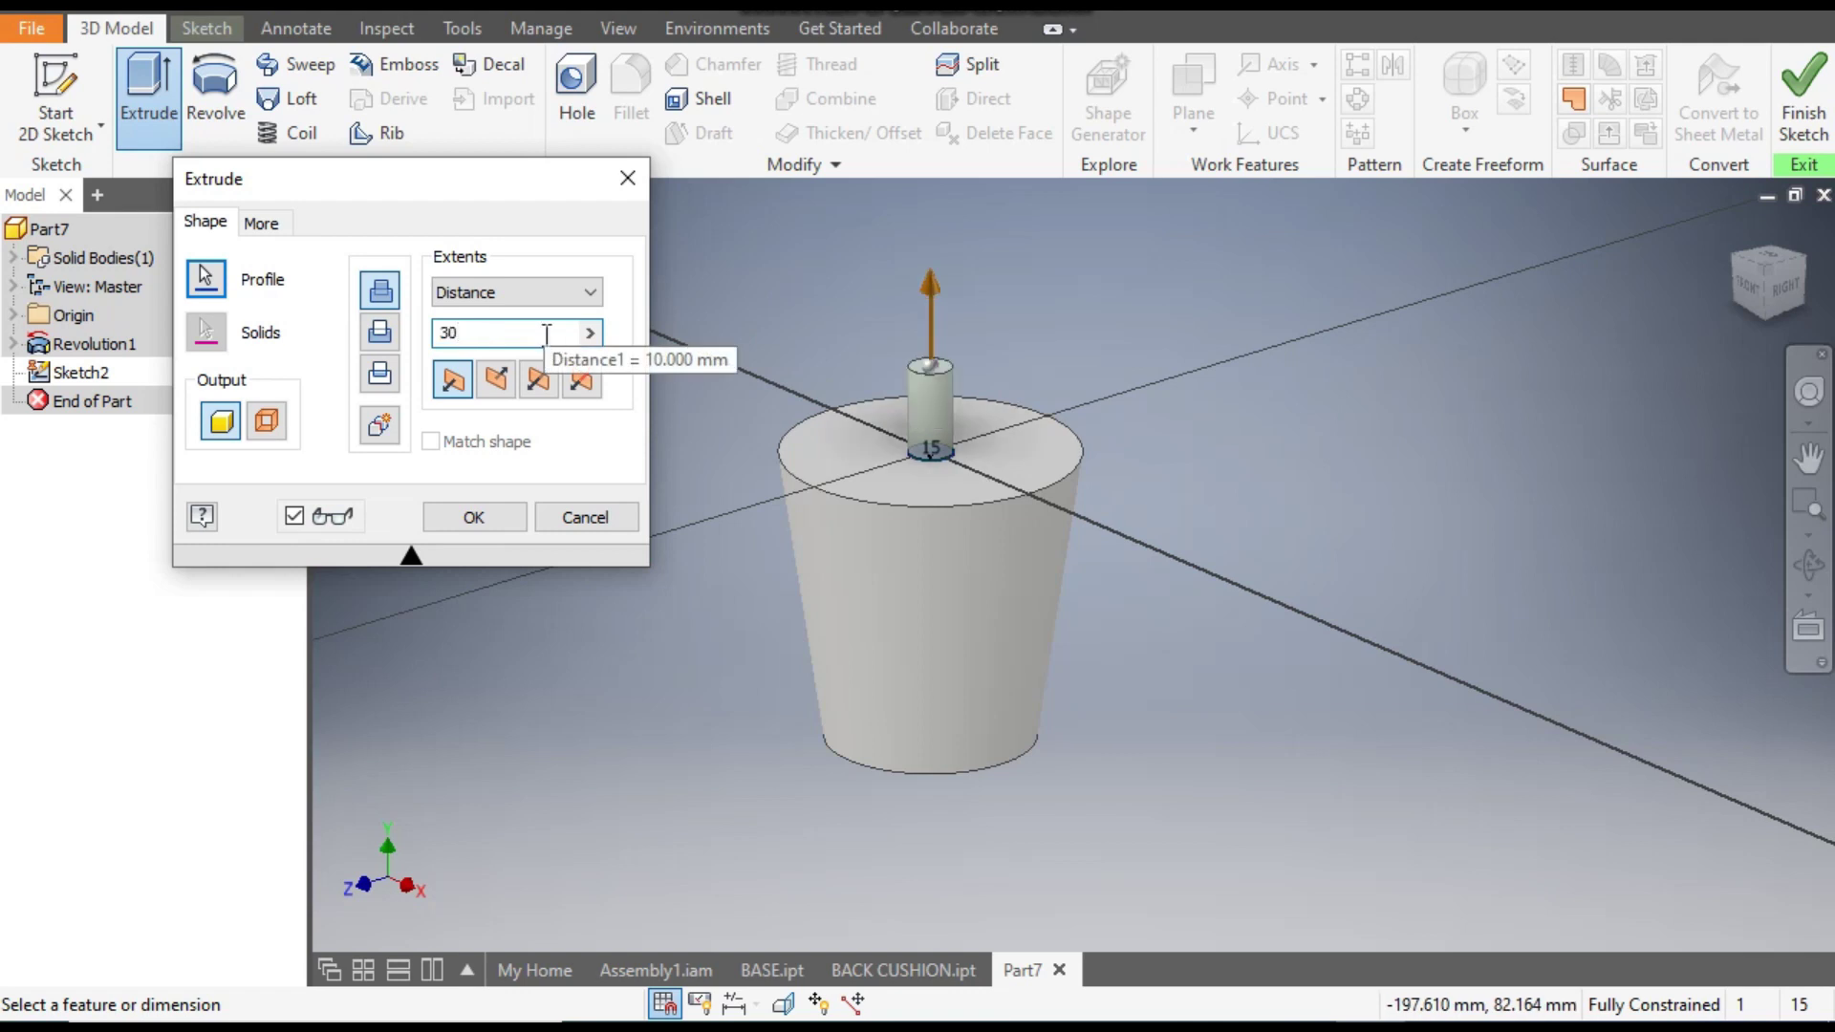
left_click(459, 519)
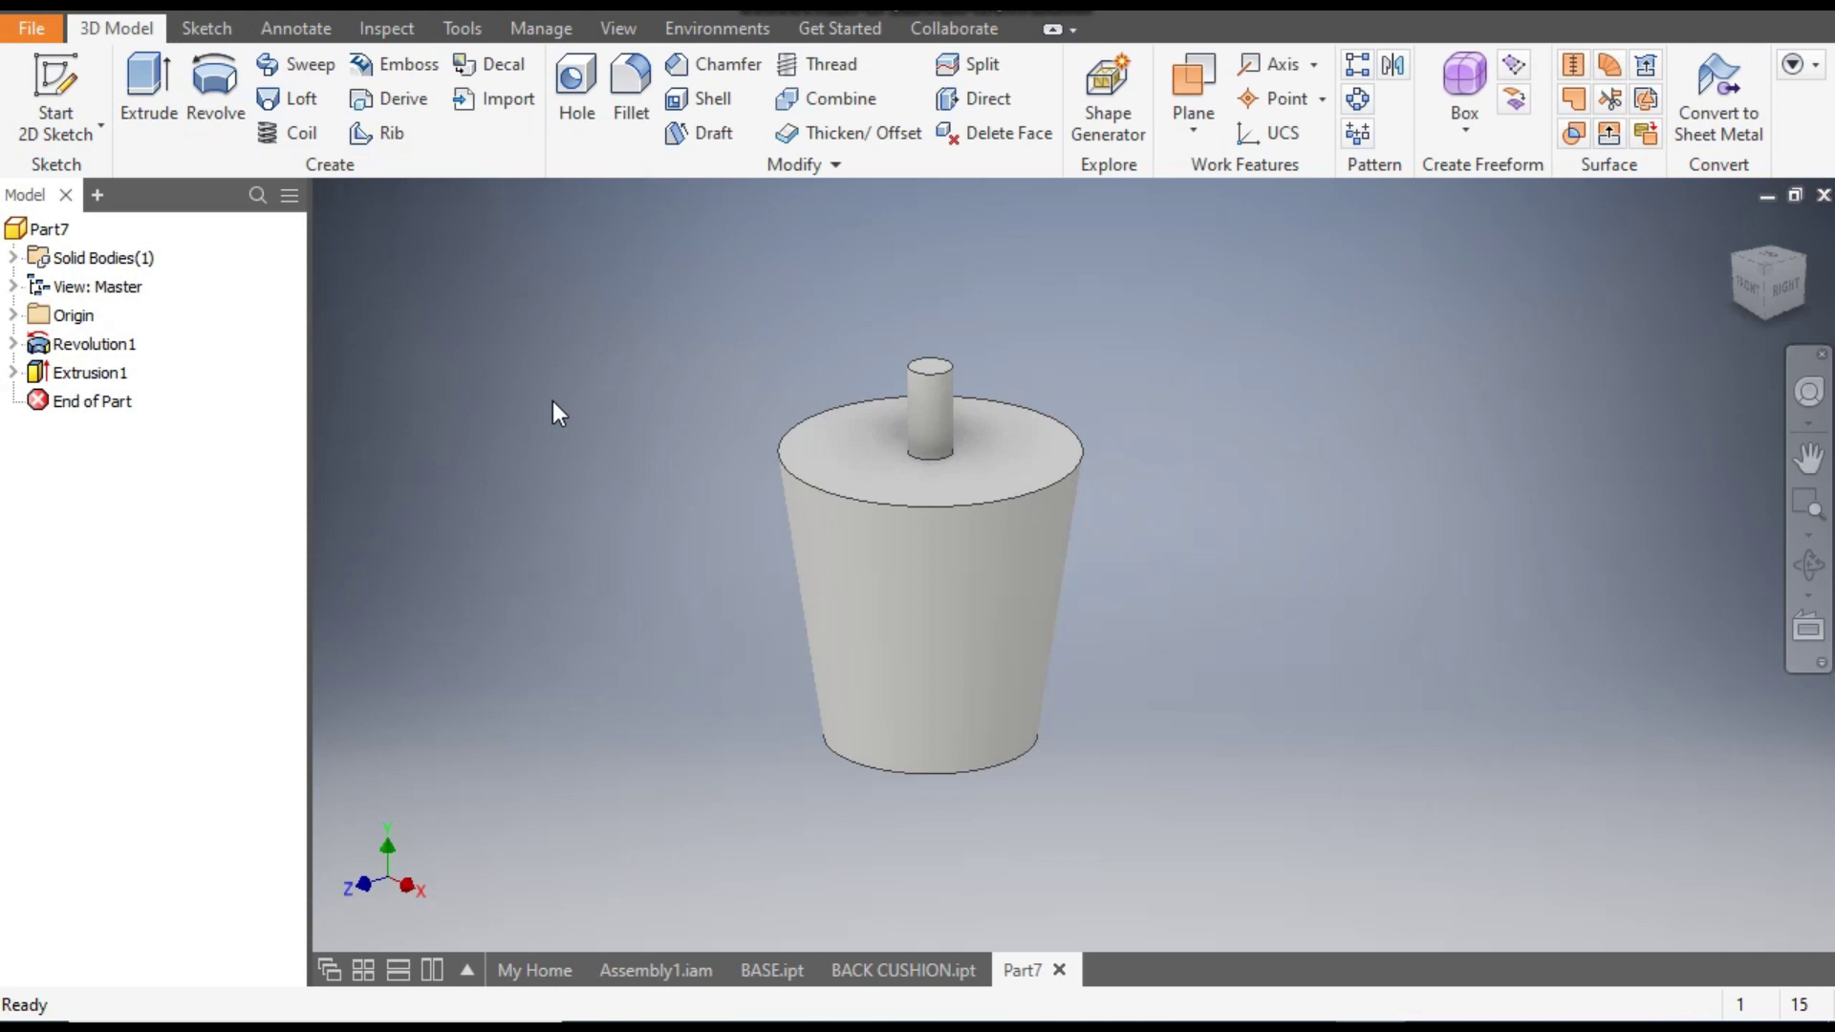
Fillet the outer edge of the leg's wide upper face with a 10 mm radius.
left_click(783, 462)
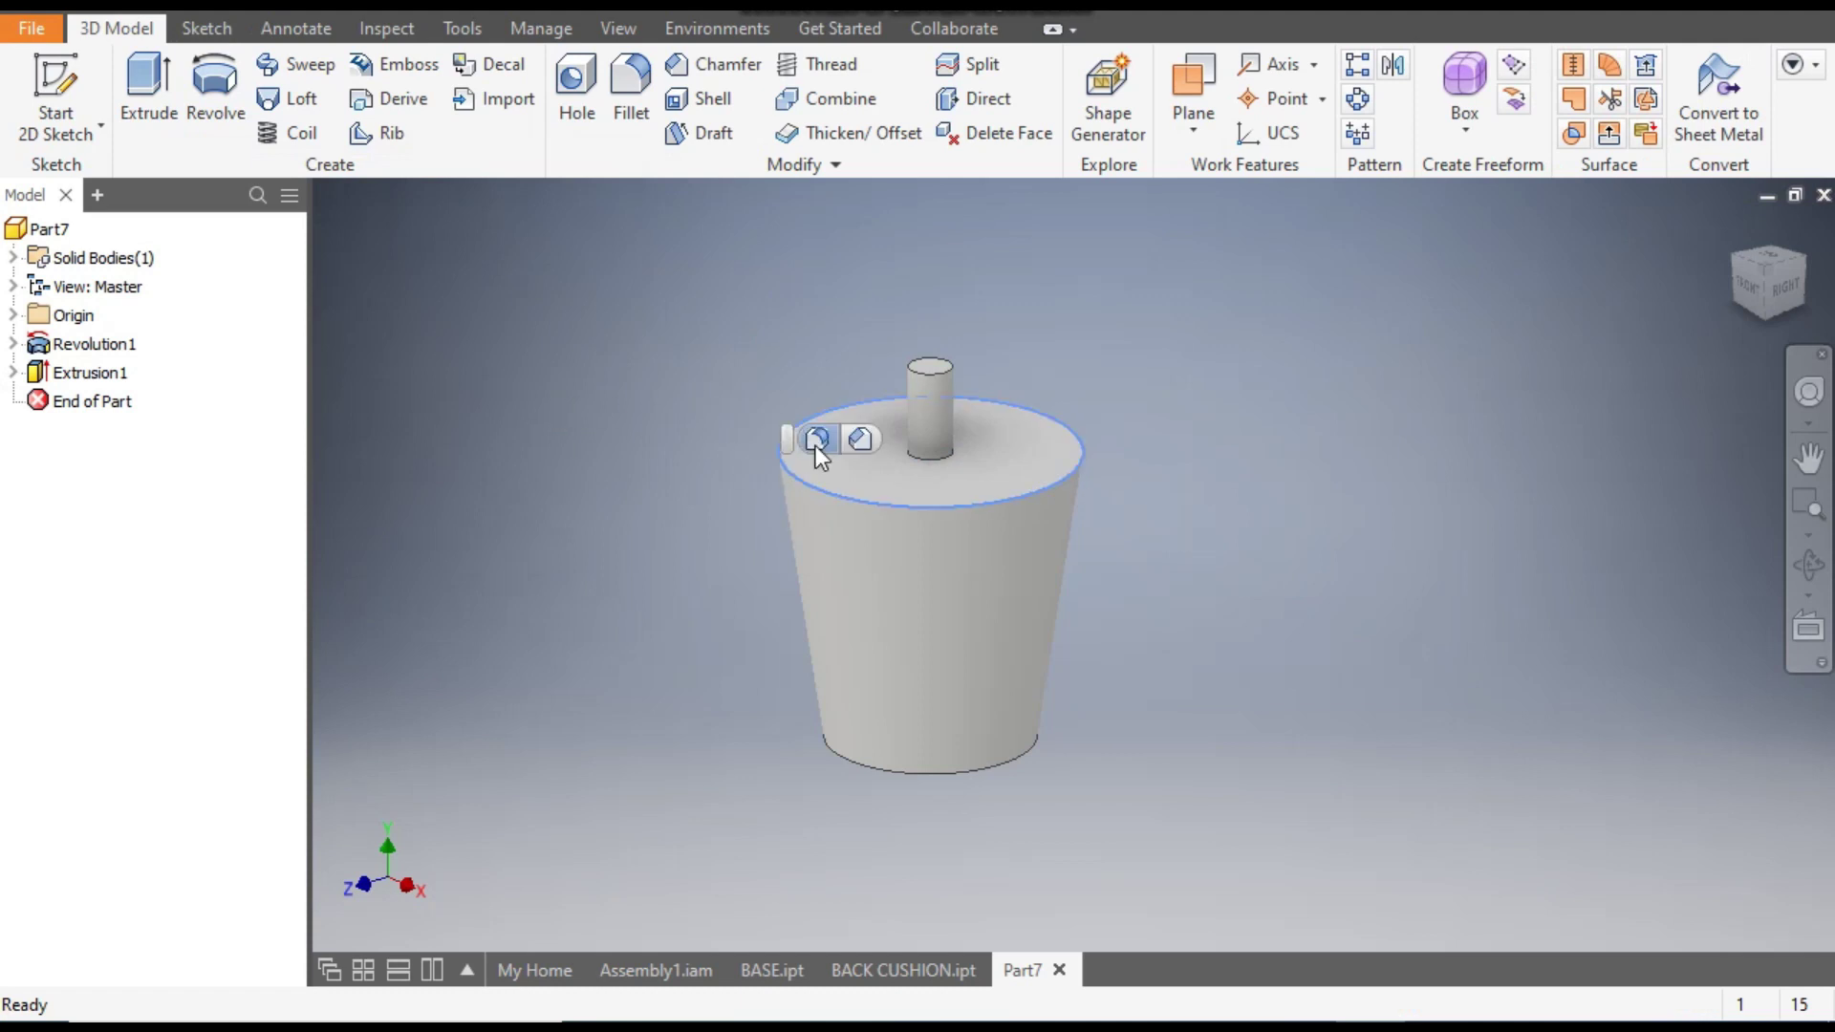
left_click(818, 440)
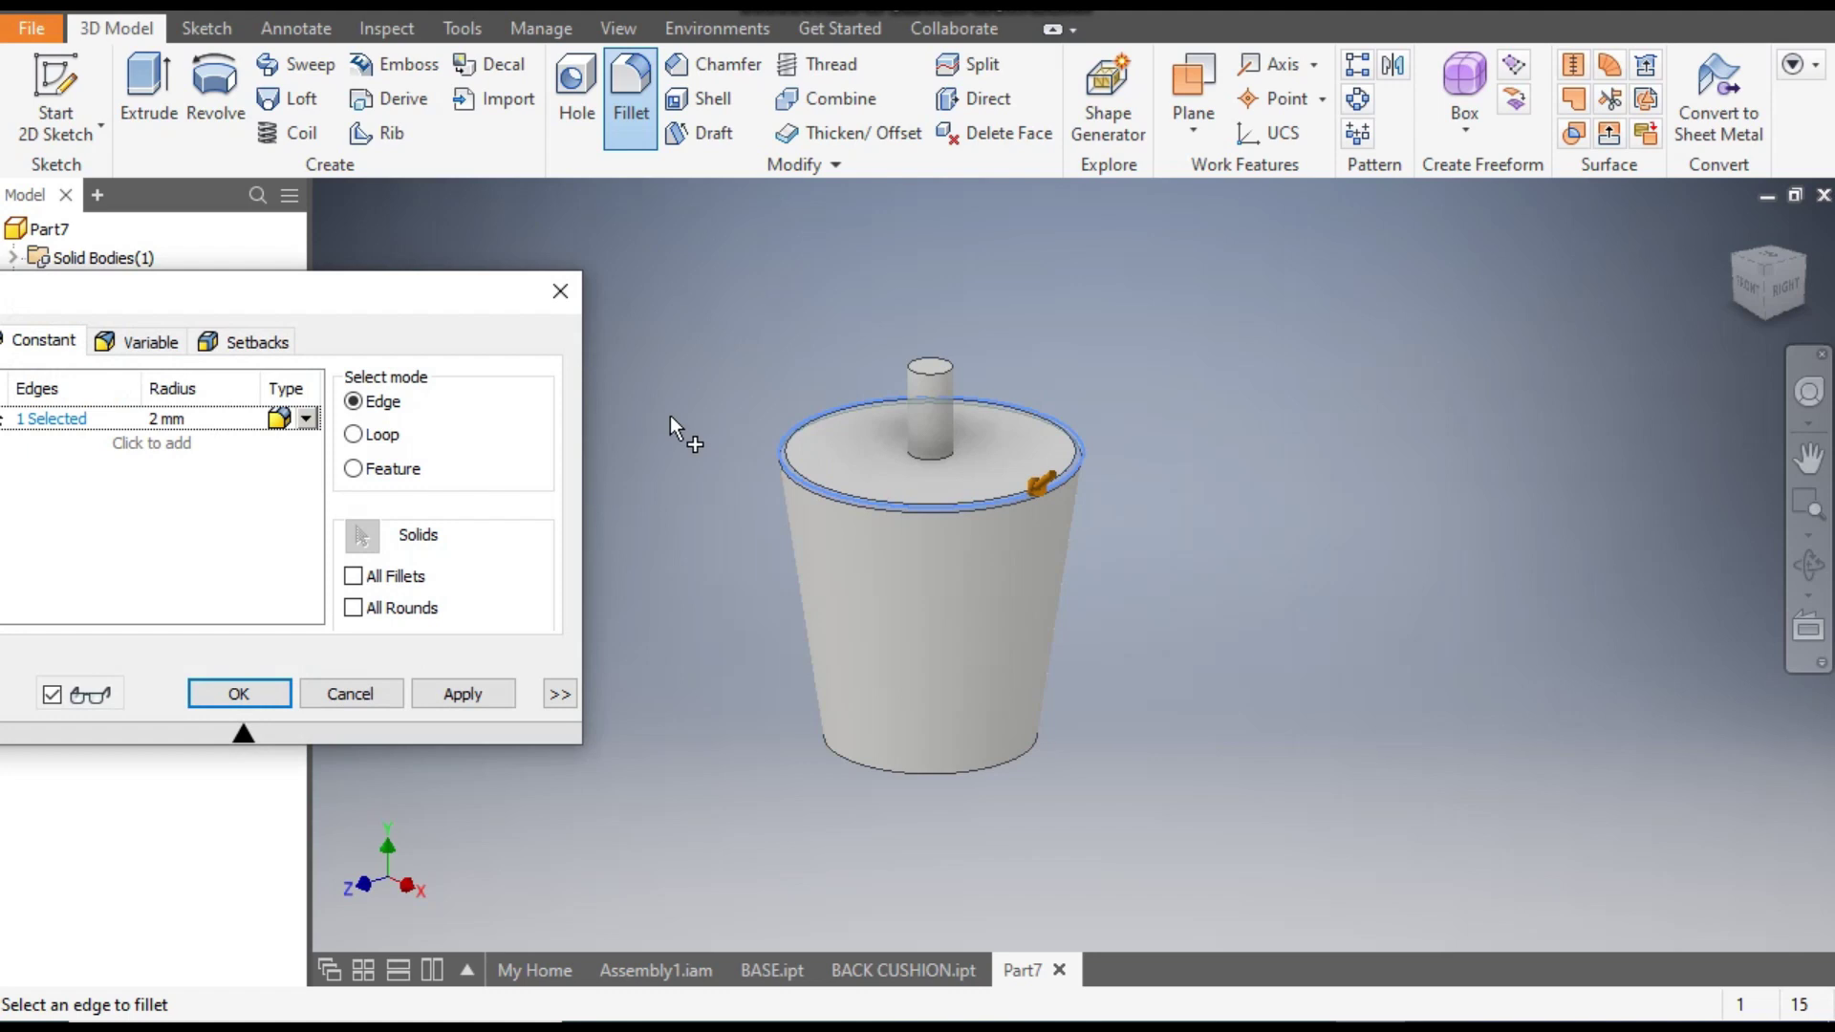
left_click(192, 423)
type("10")
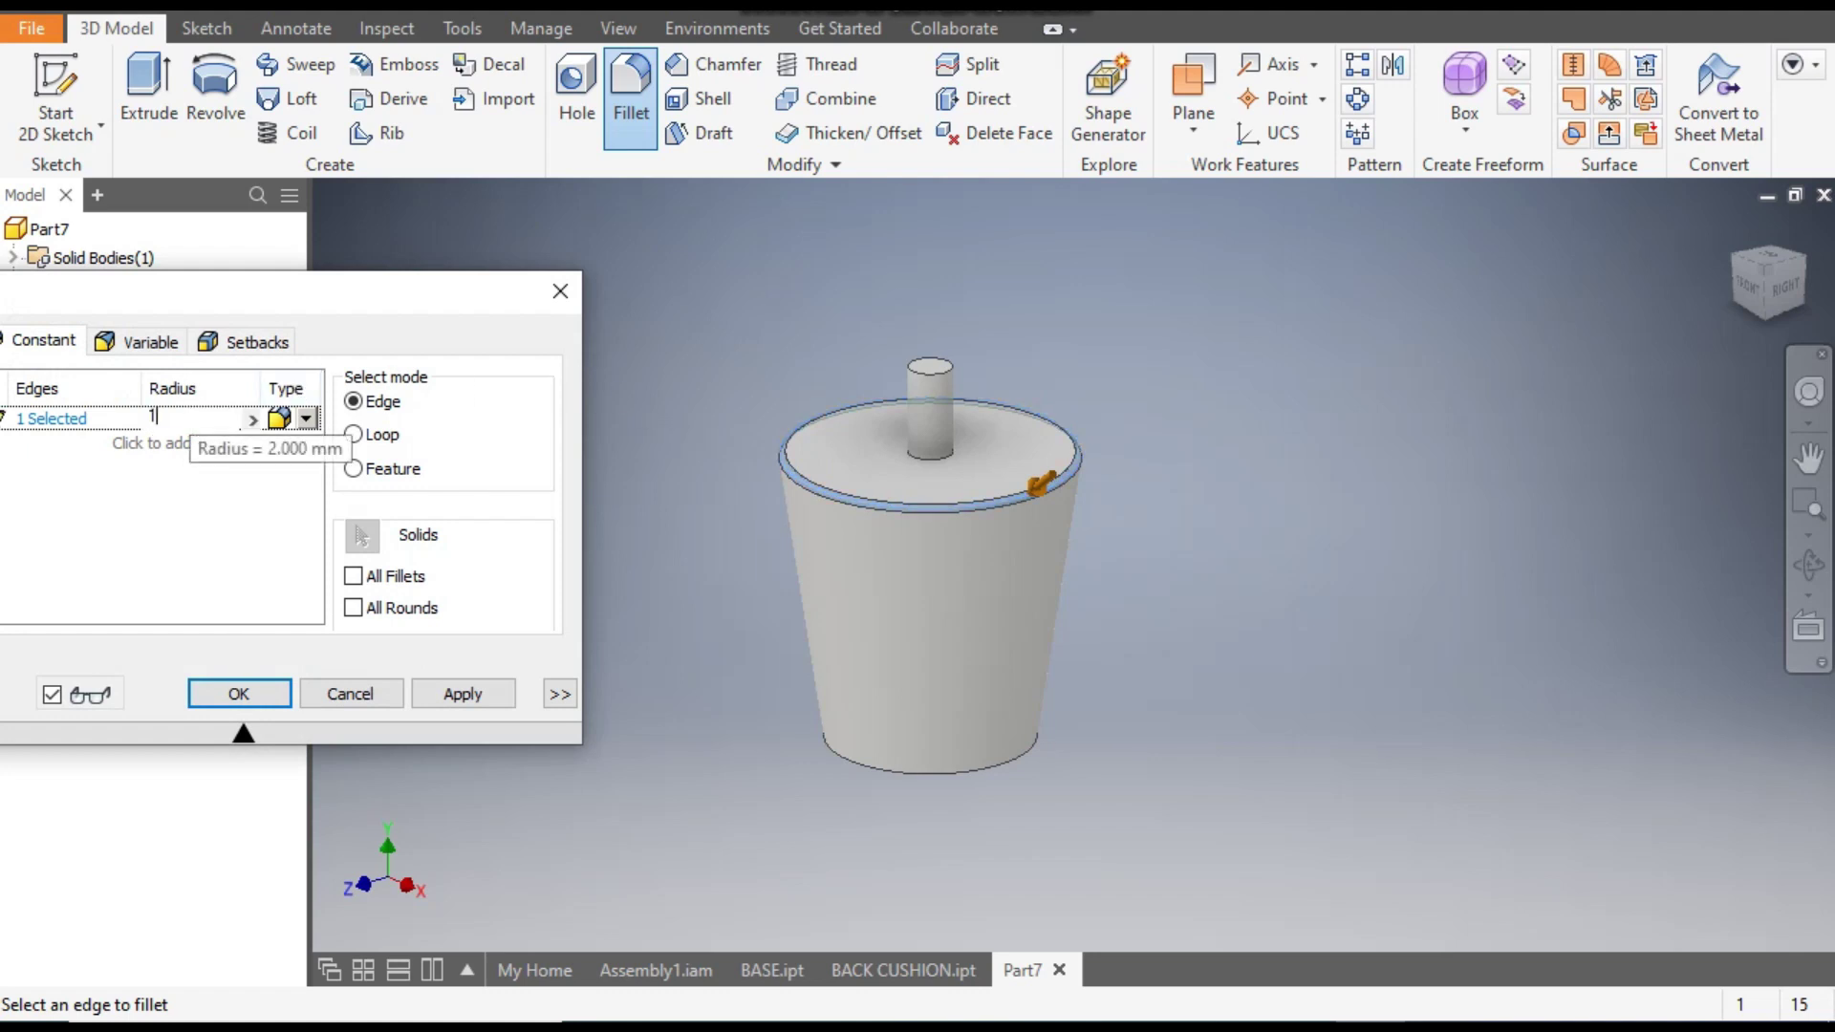
left_click(439, 686)
Fillet the leg's lower circular edge with a 5 mm radius and finish the Fillet command.
left_click_drag(363, 294, 520, 261)
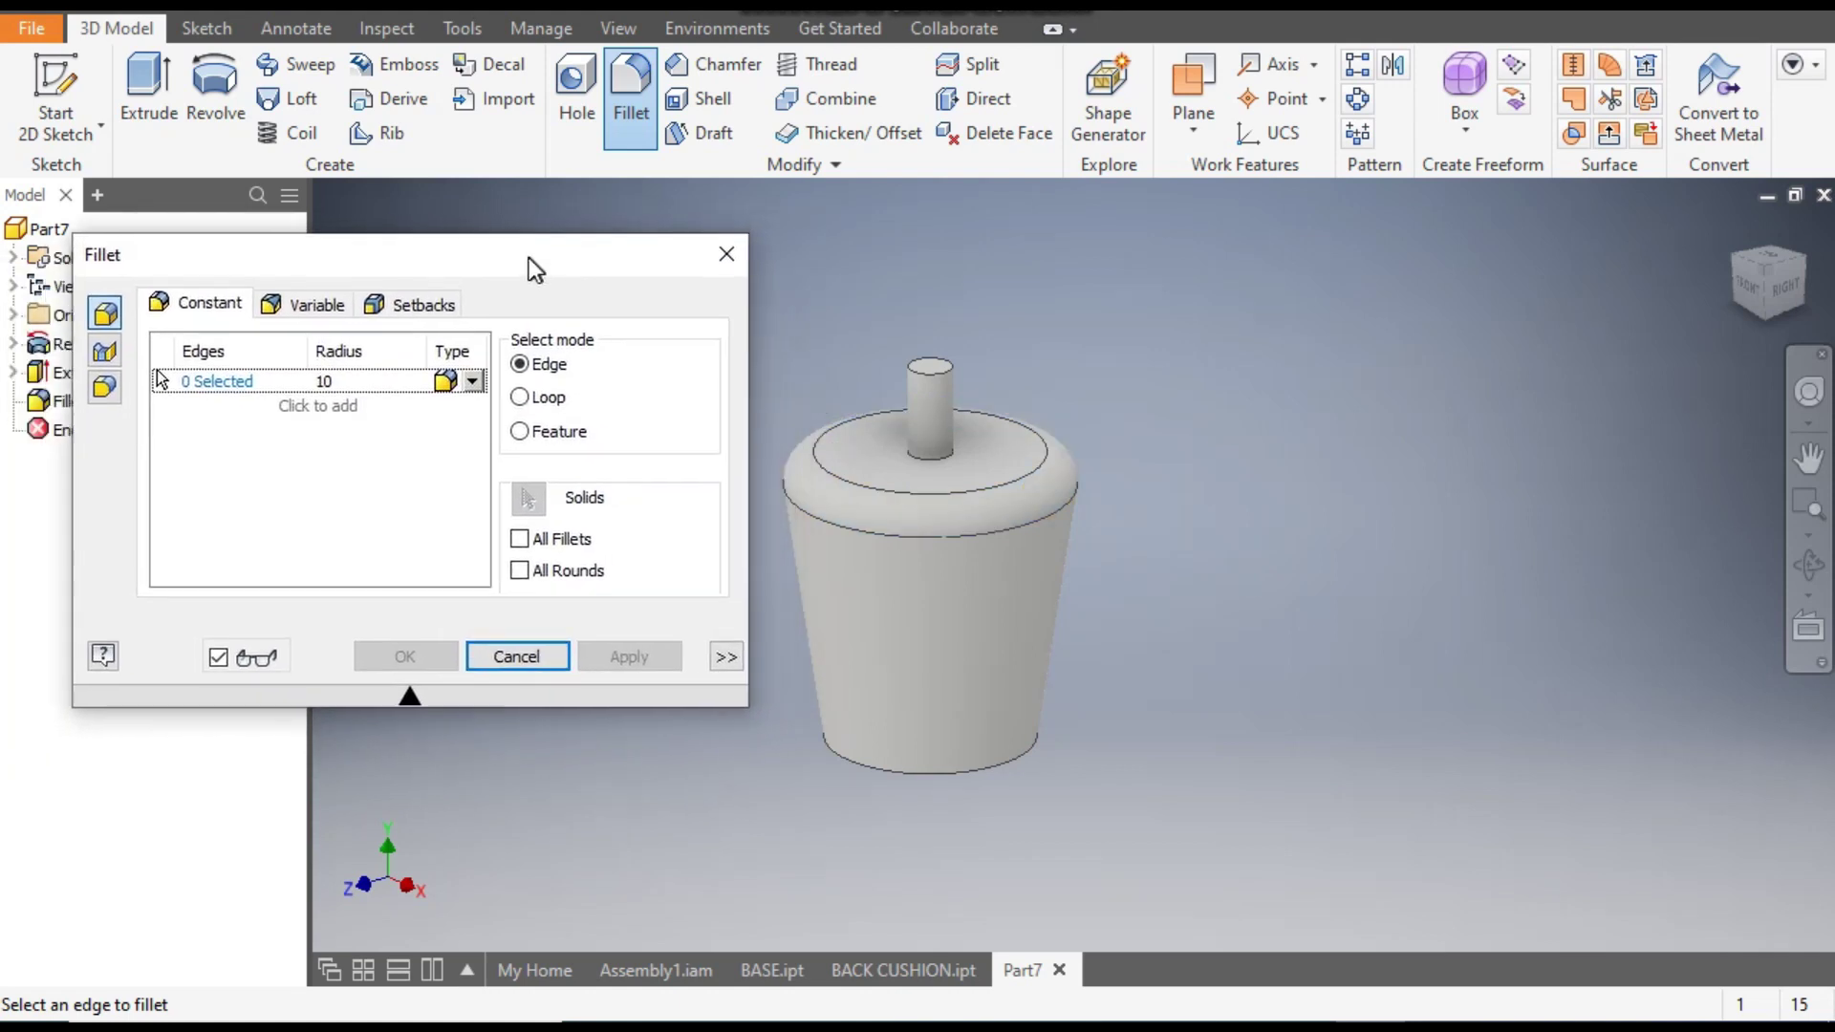
left_click(323, 380)
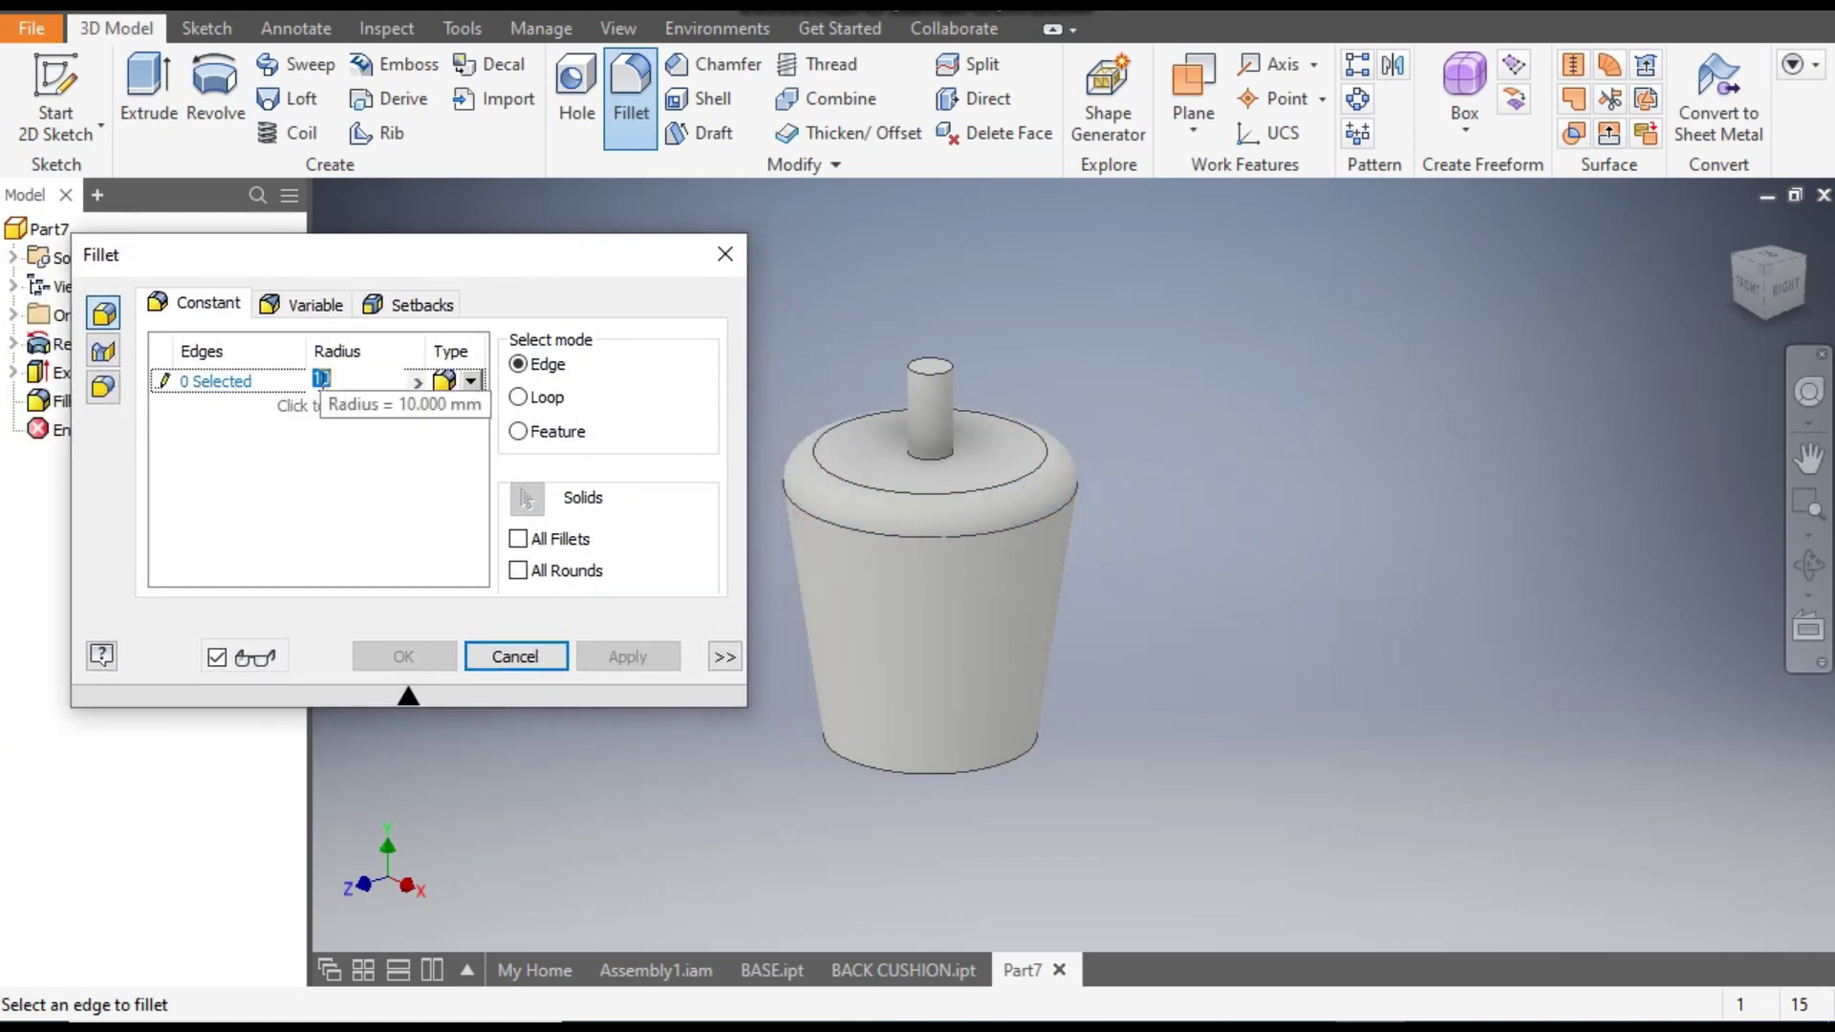
type("5")
left_click(202, 386)
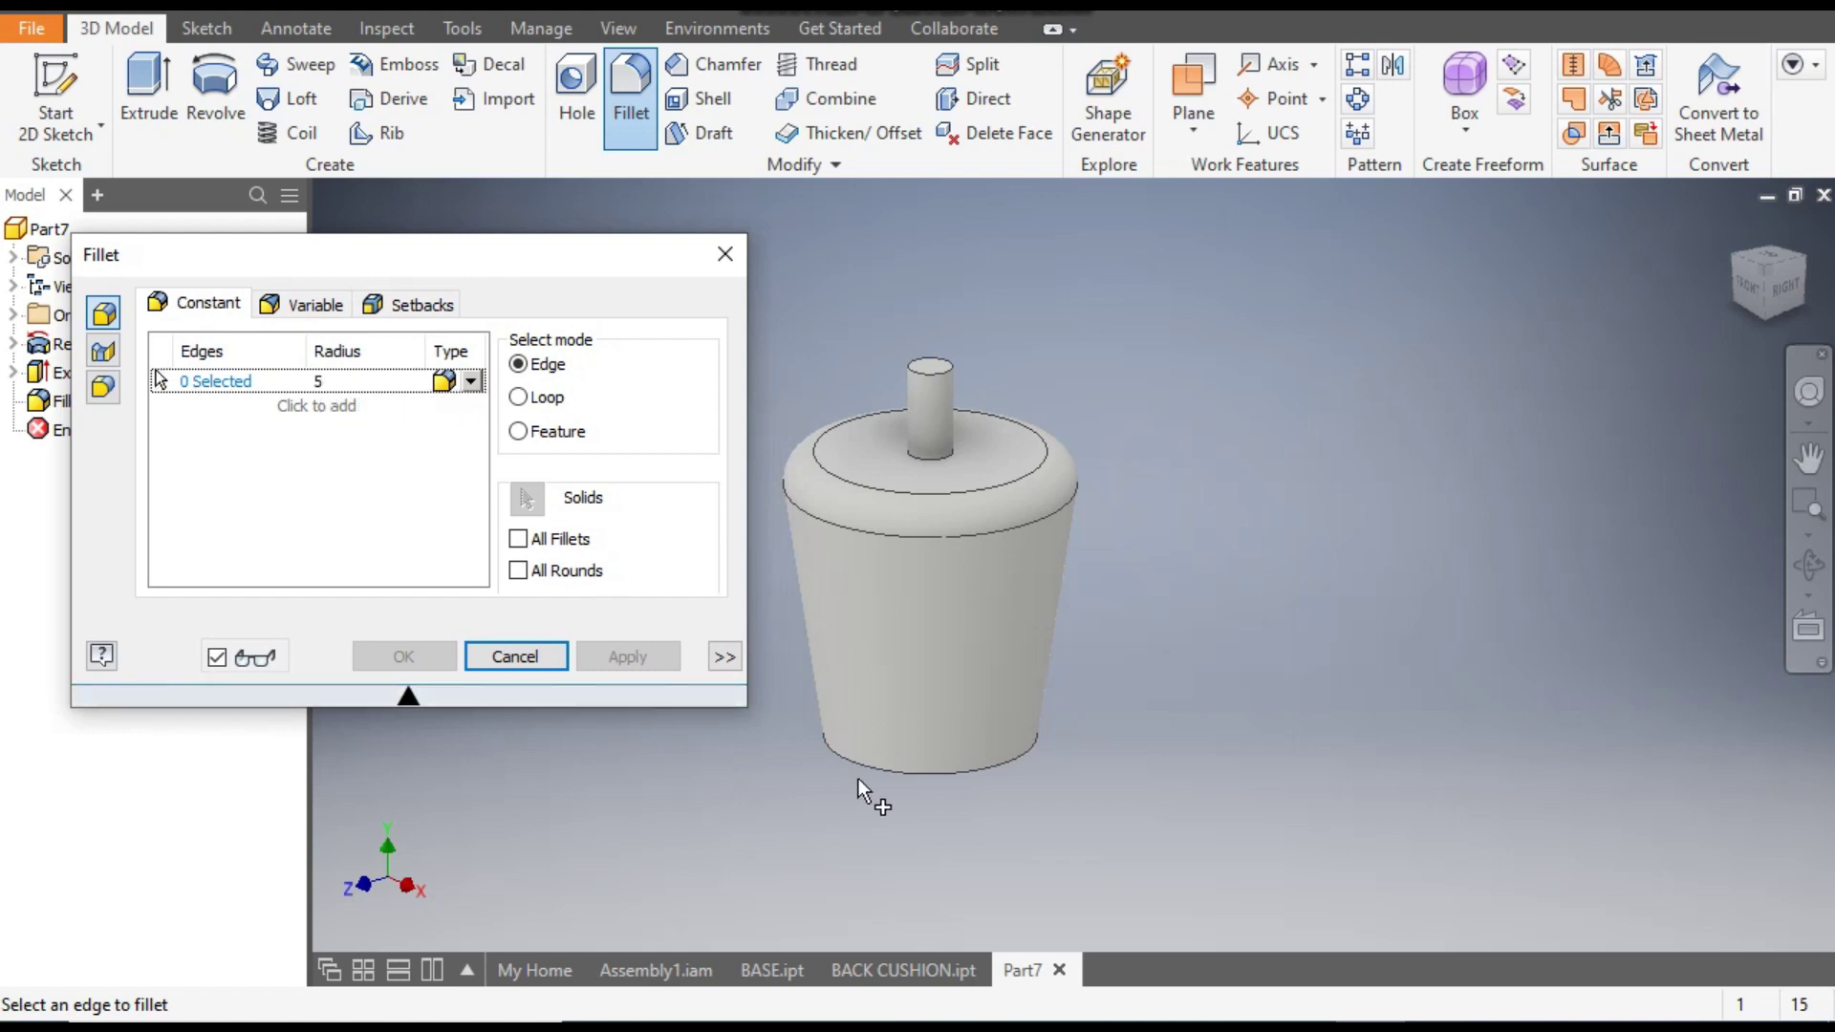
left_click(937, 771)
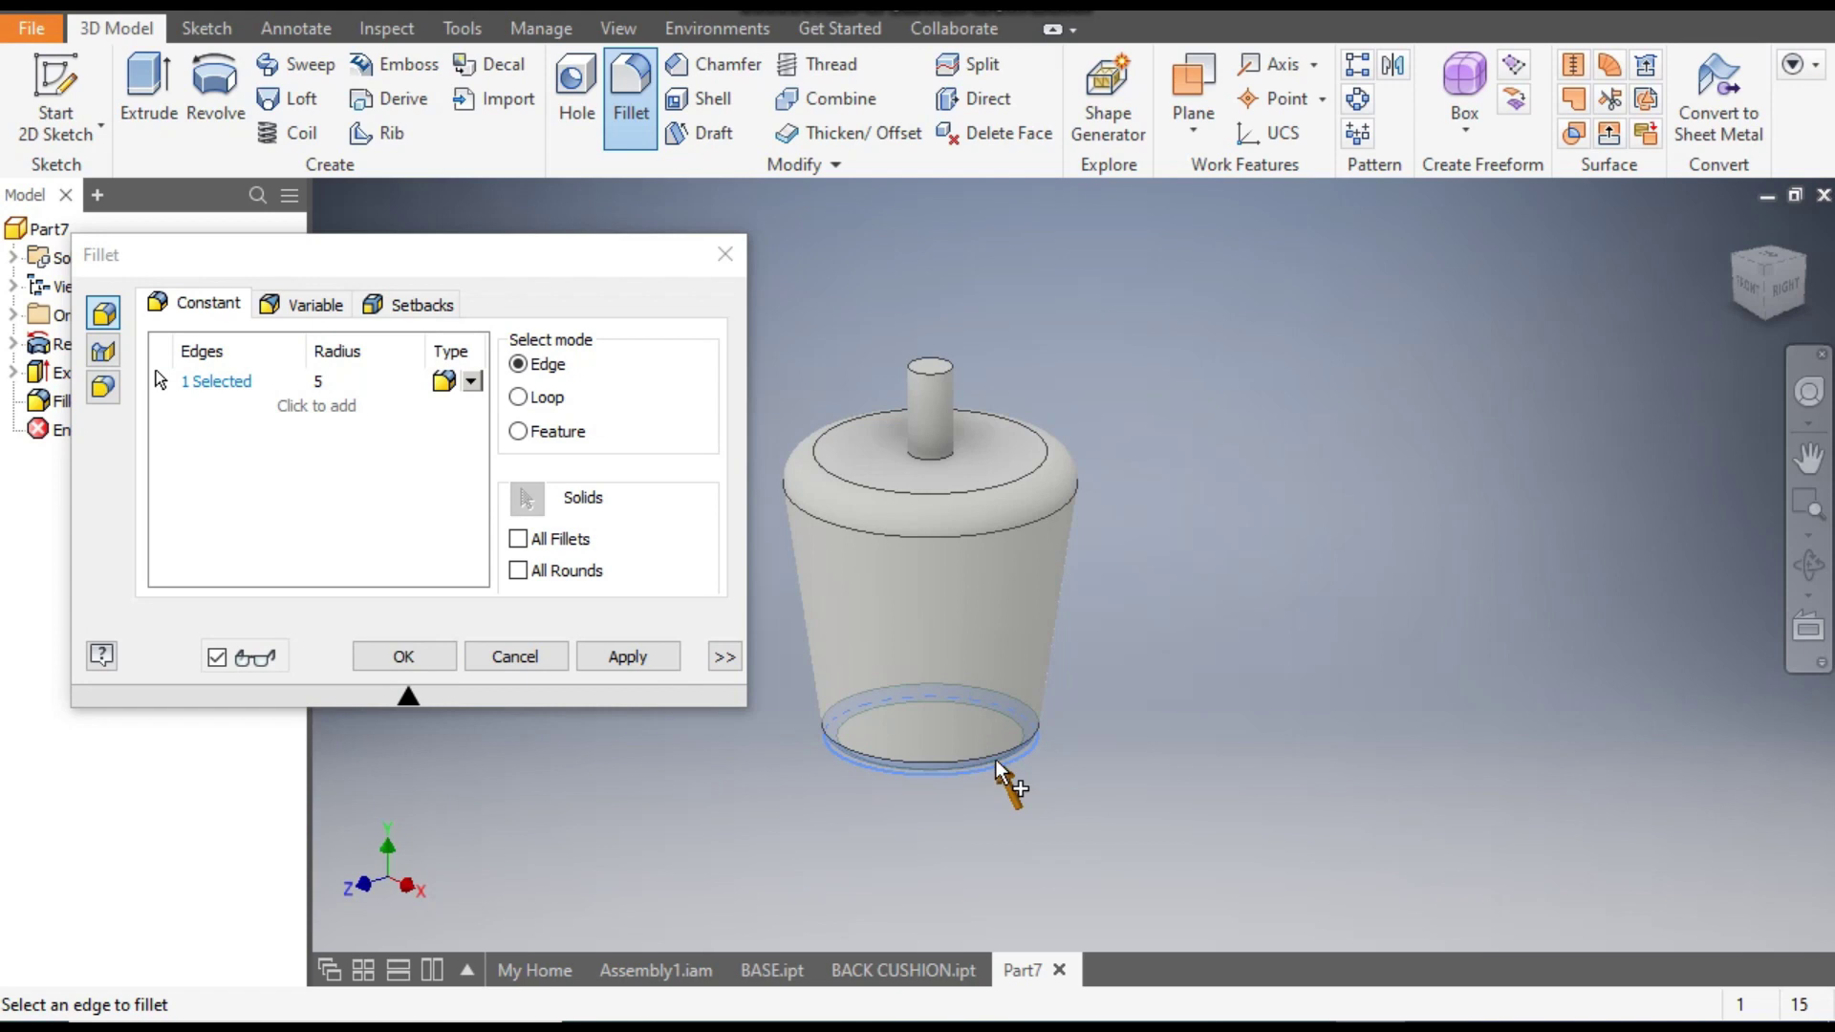
left_click(631, 662)
left_click(725, 273)
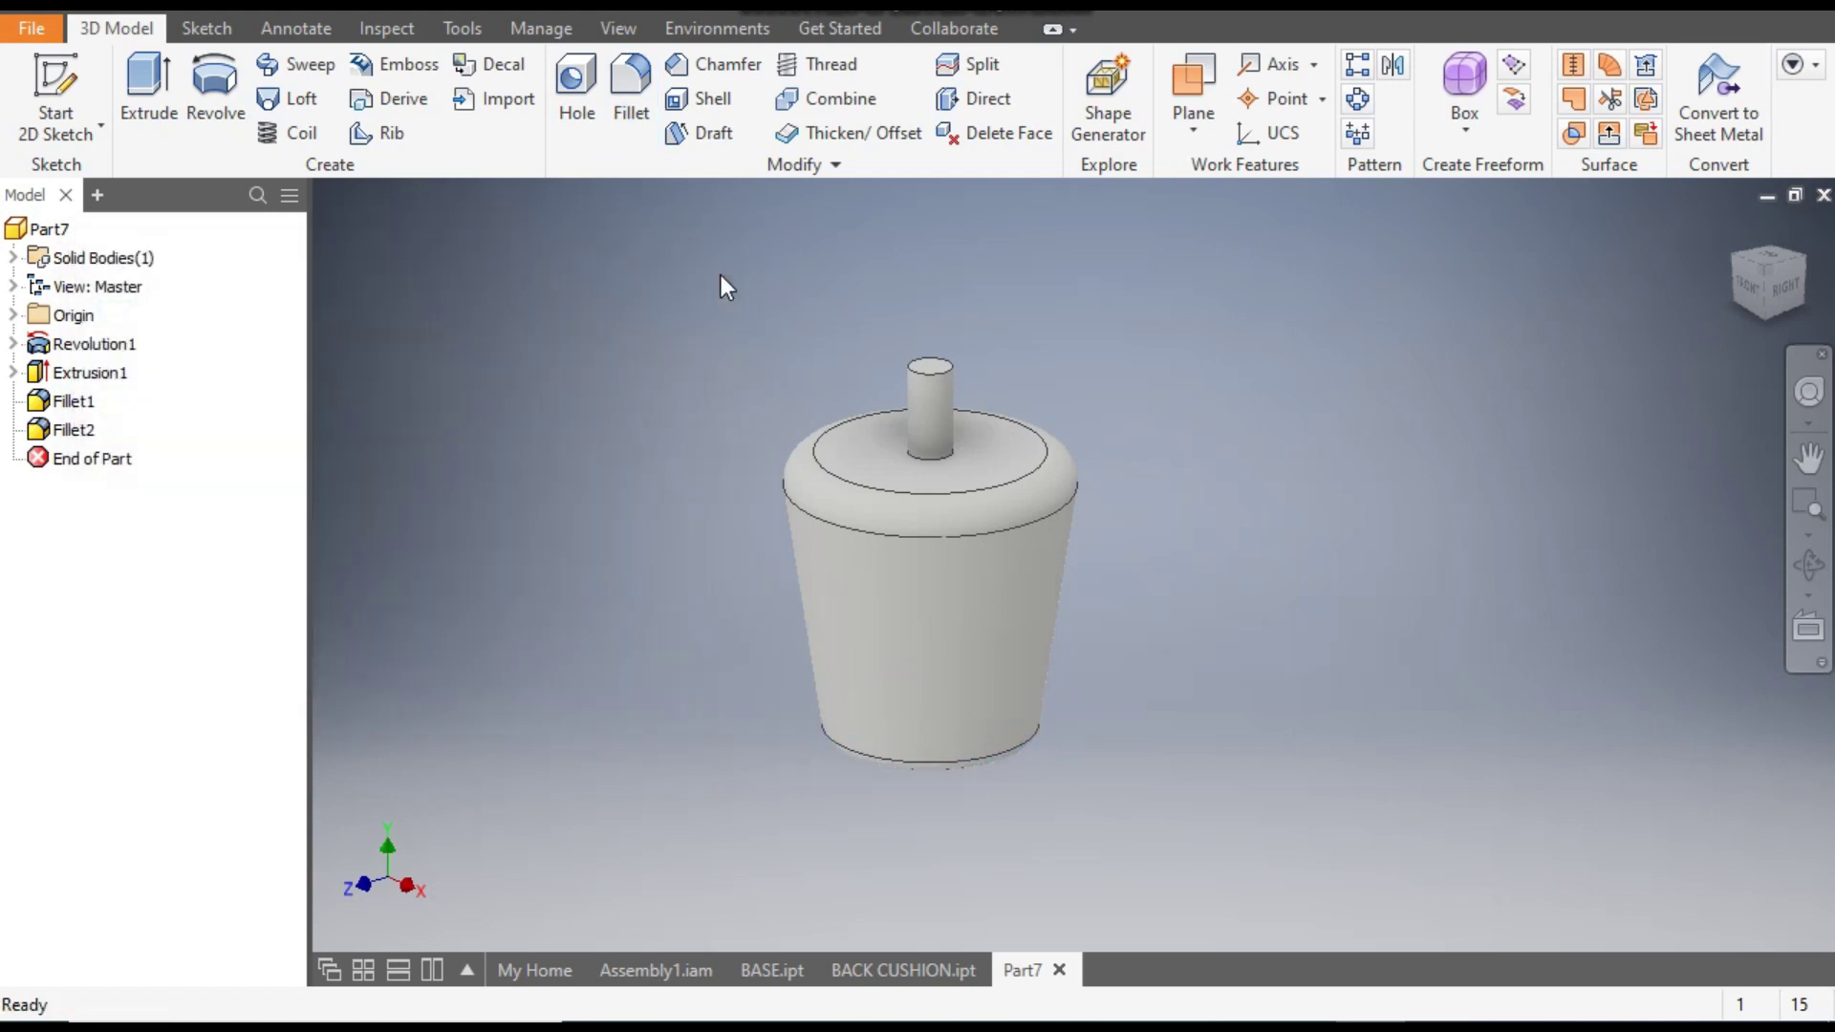
Chamfer the upper edge of the peg by 2 mm and finish the Chamfer command.
left_click(721, 67)
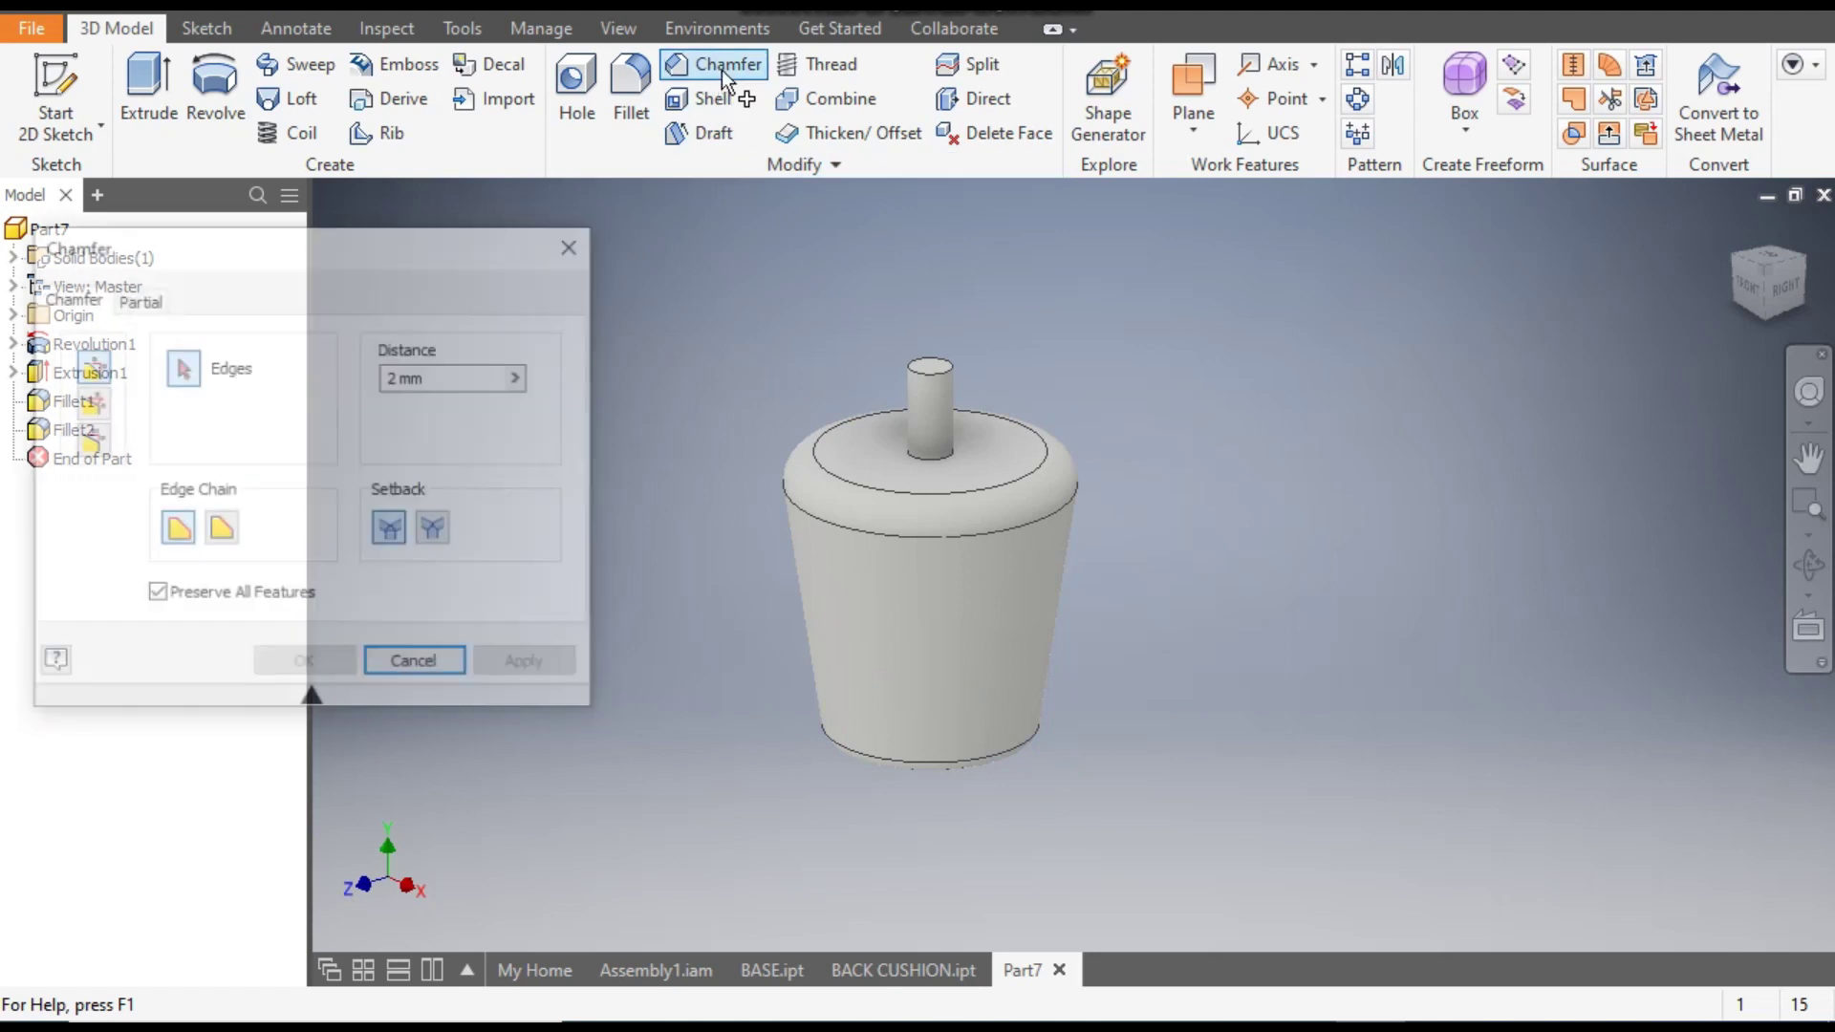
left_click(954, 381)
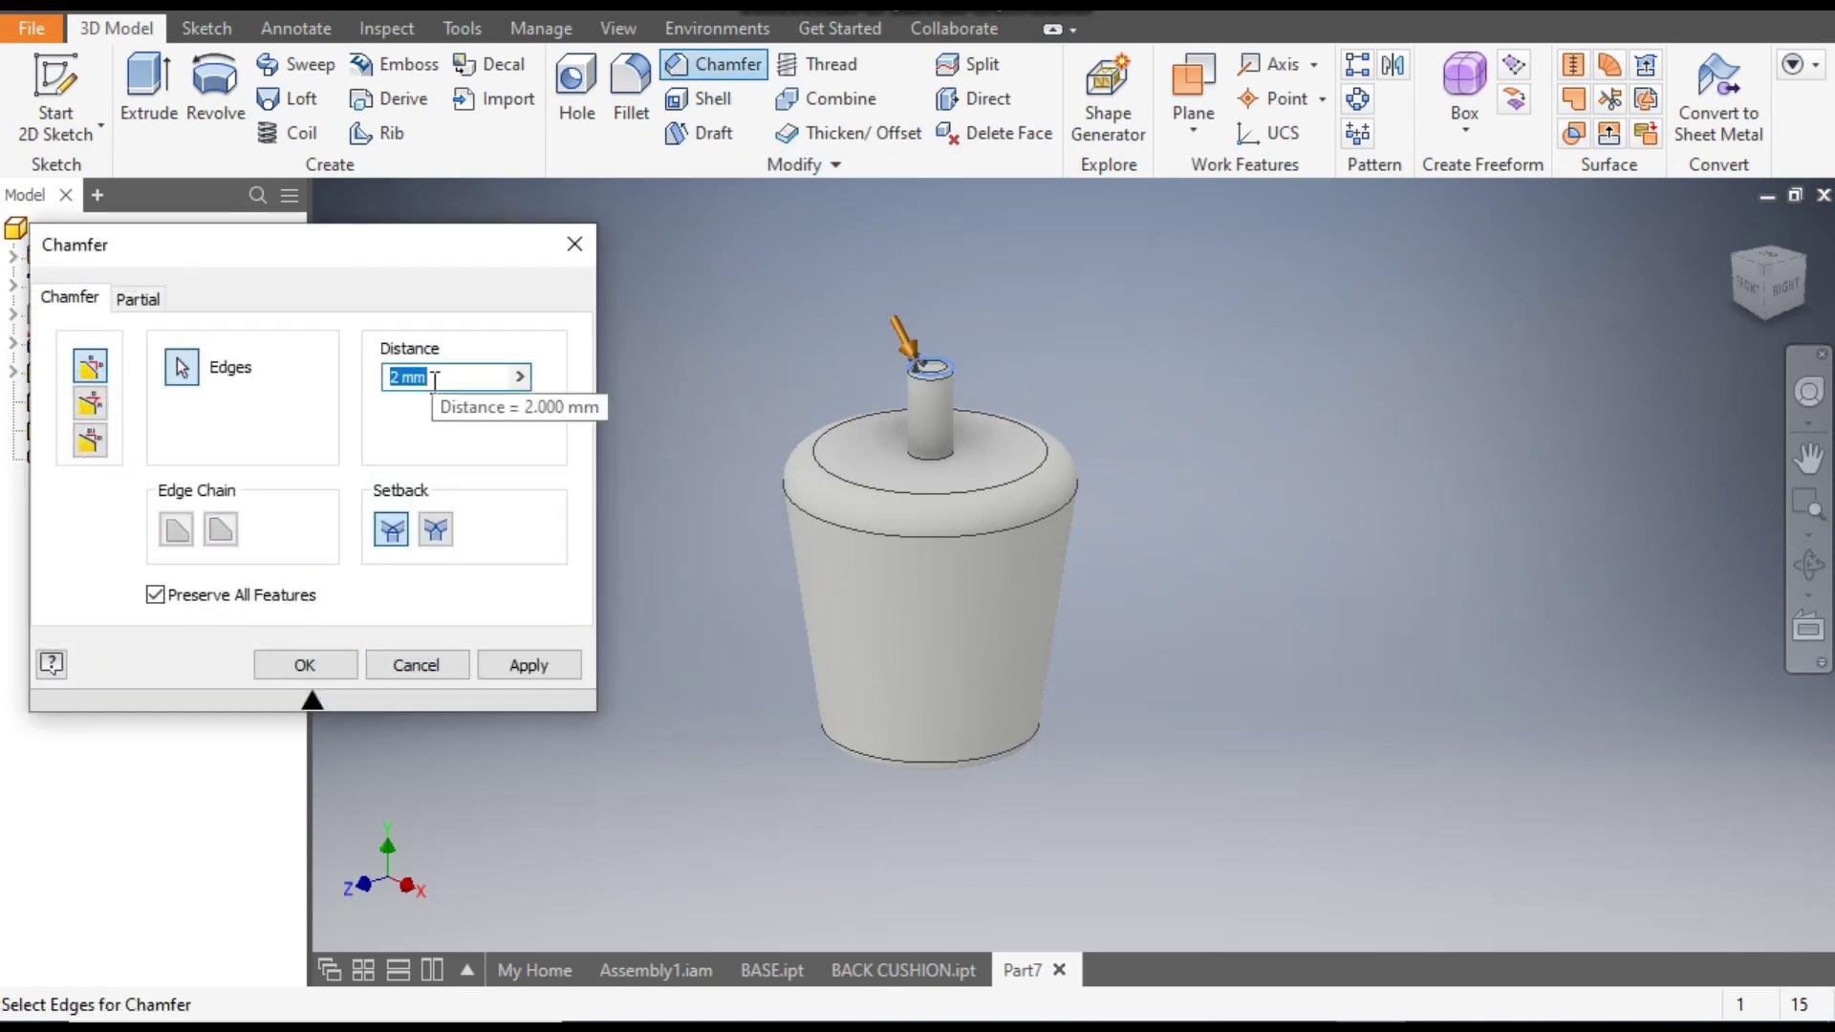
left_click(524, 674)
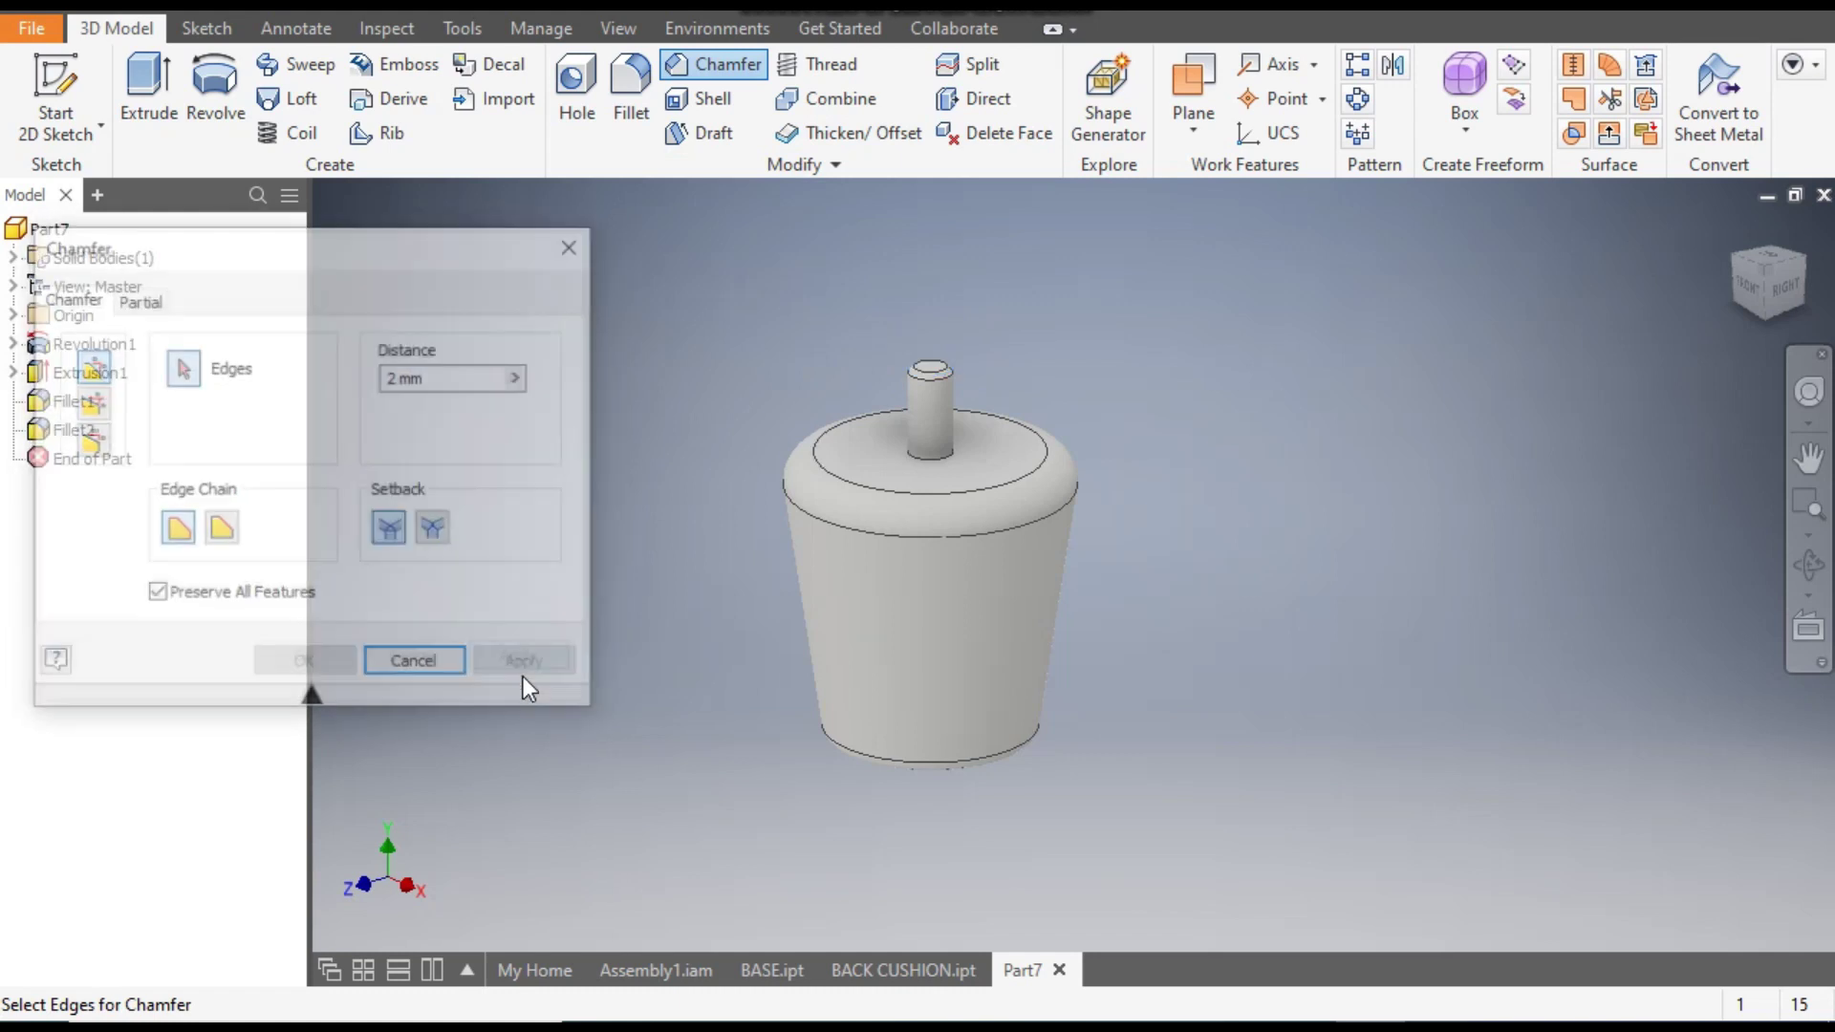
left_click(575, 245)
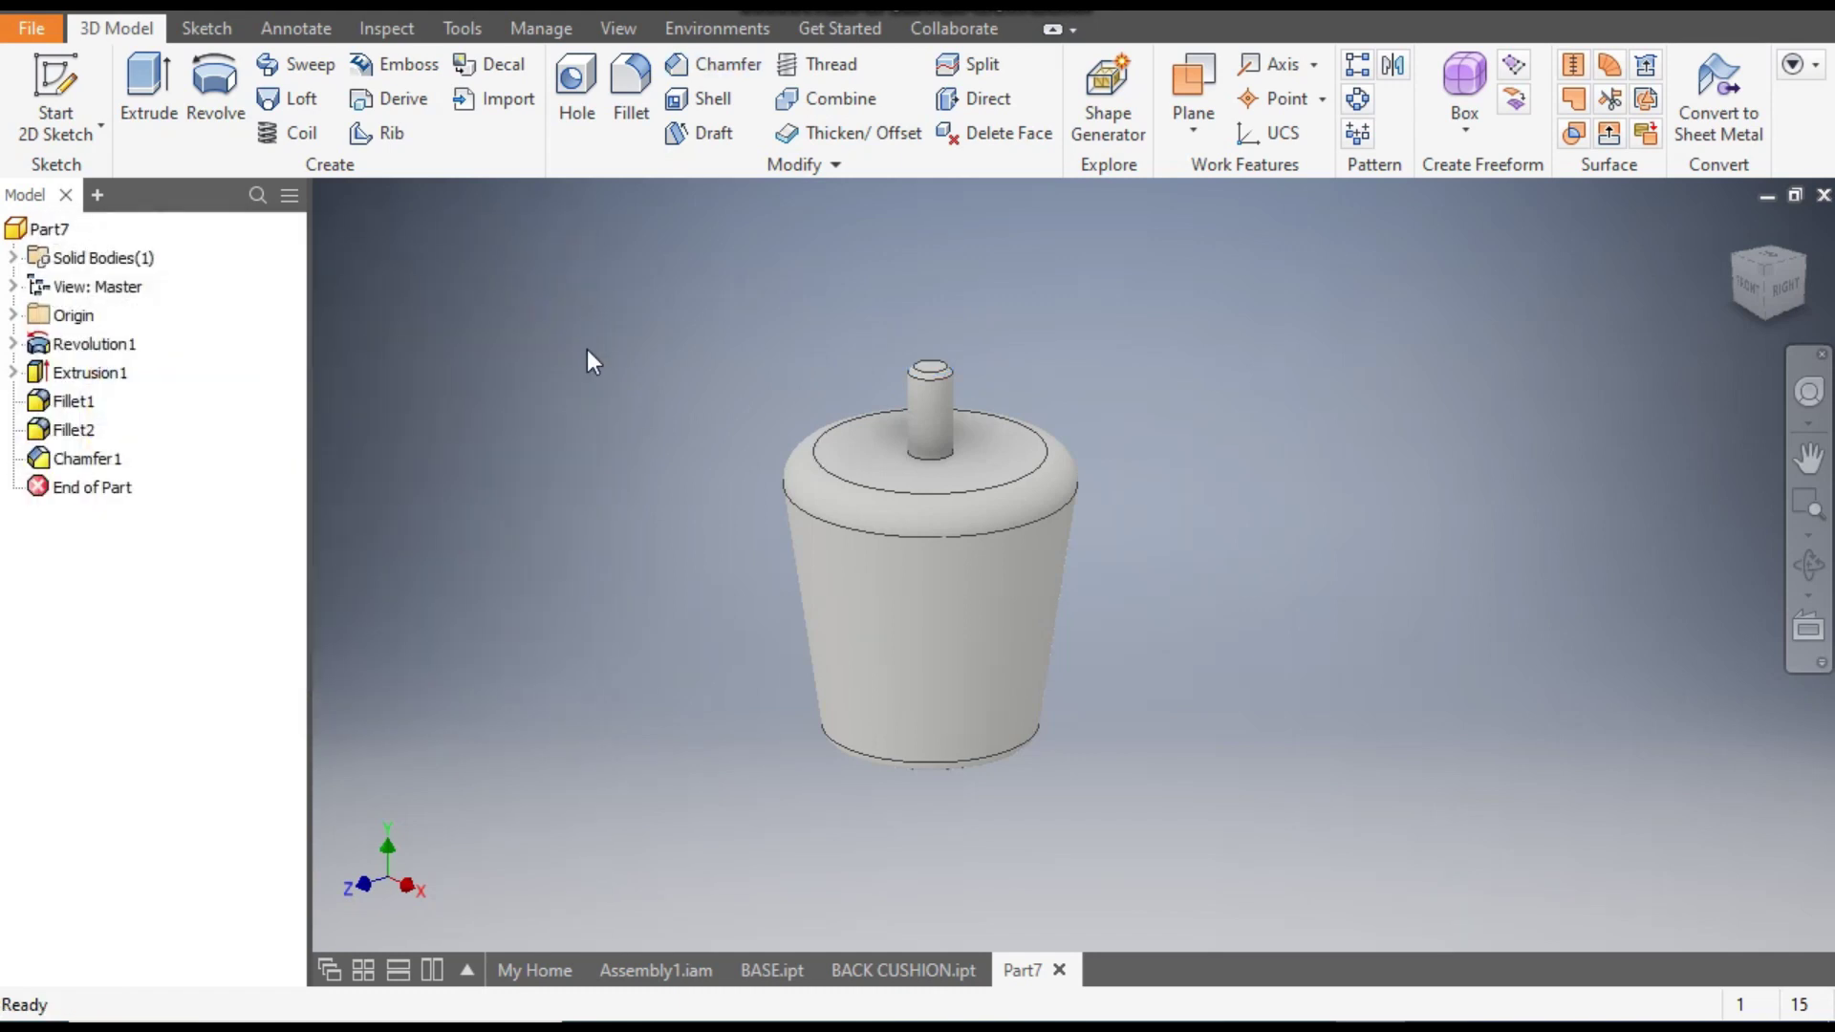
Apply the Black appearance from the Autodesk Appearance Library to the whole leg part.
left_click(736, 7)
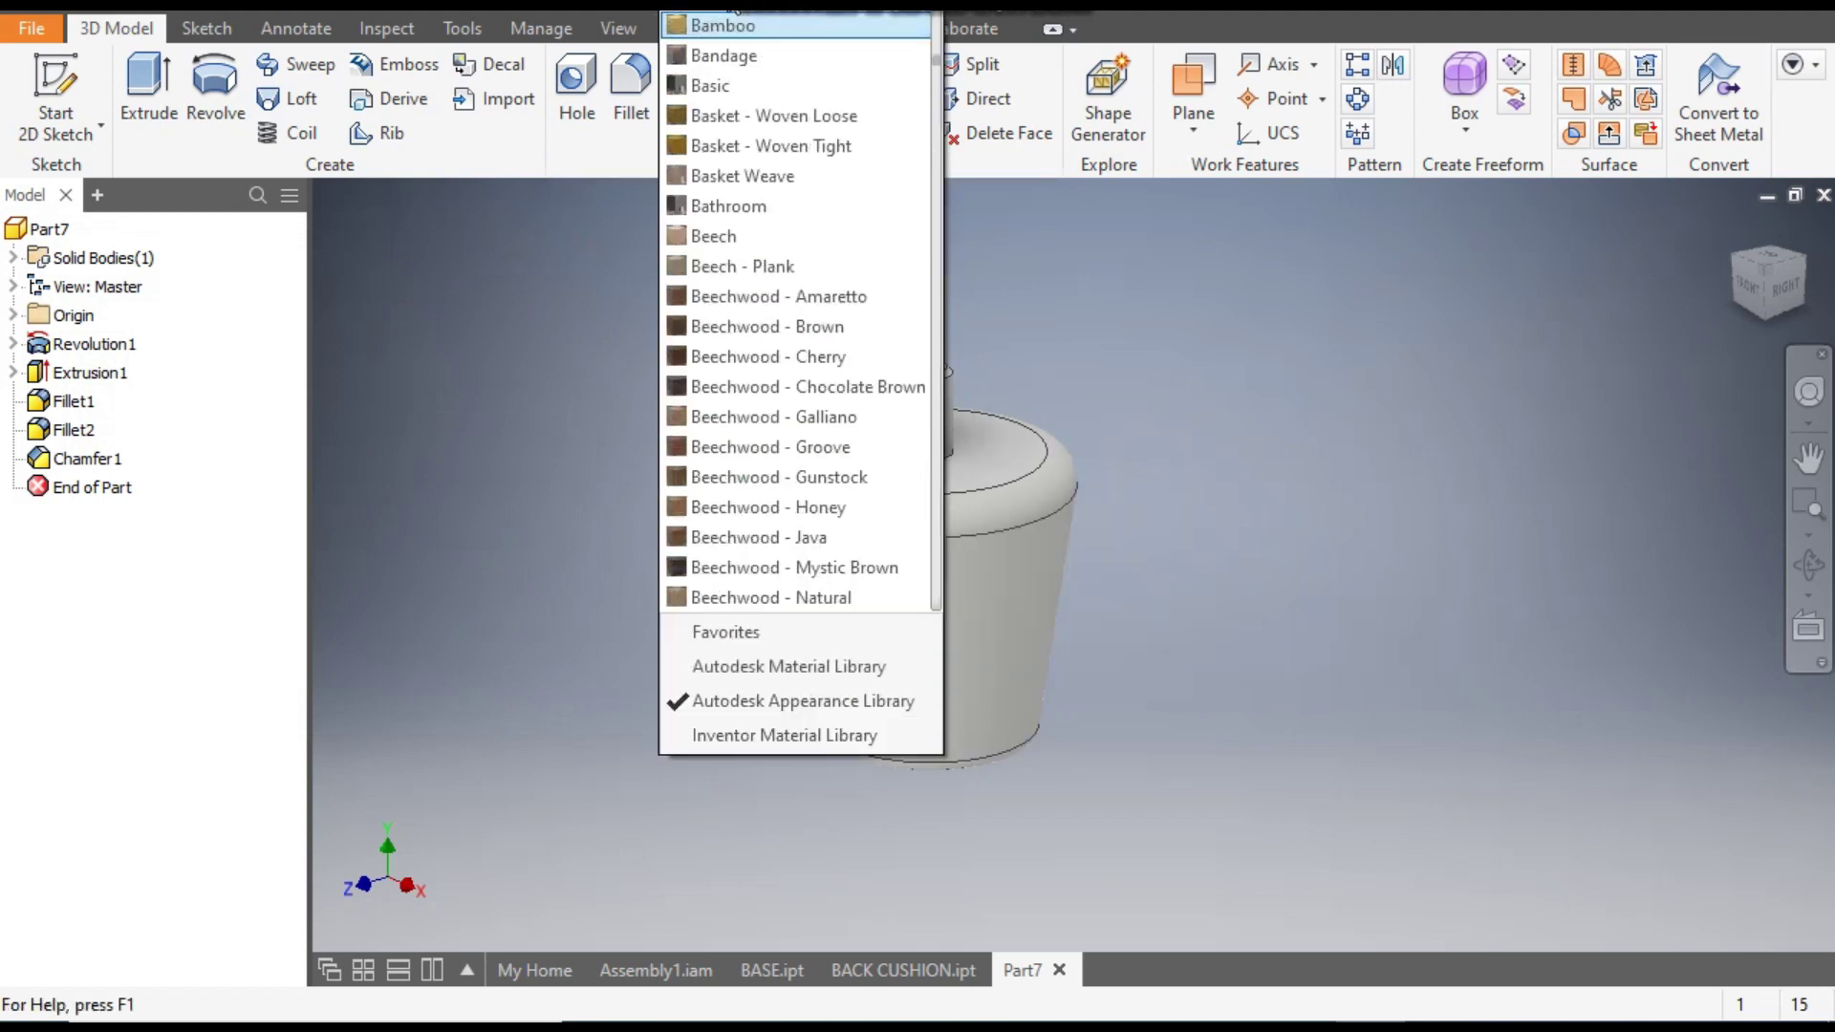
scroll(805, 258, "up", 4)
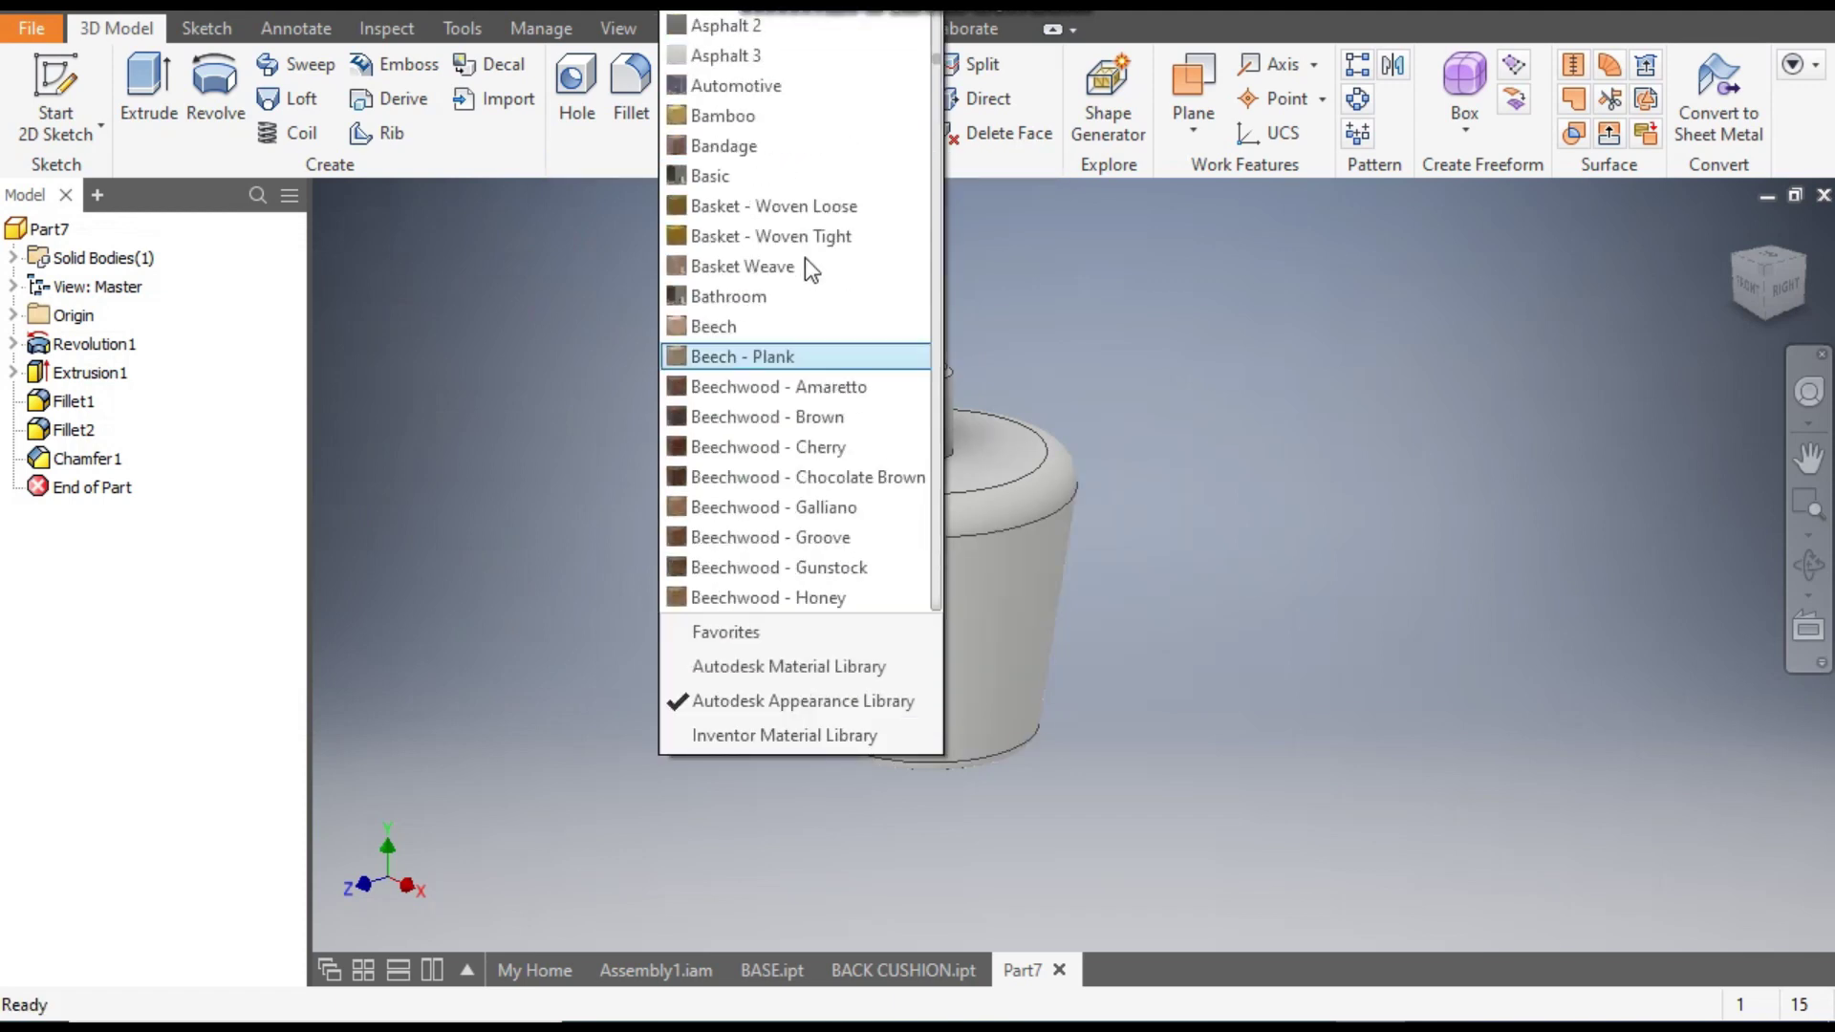
scroll(847, 363, "down", 3)
scroll(862, 306, "down", 10)
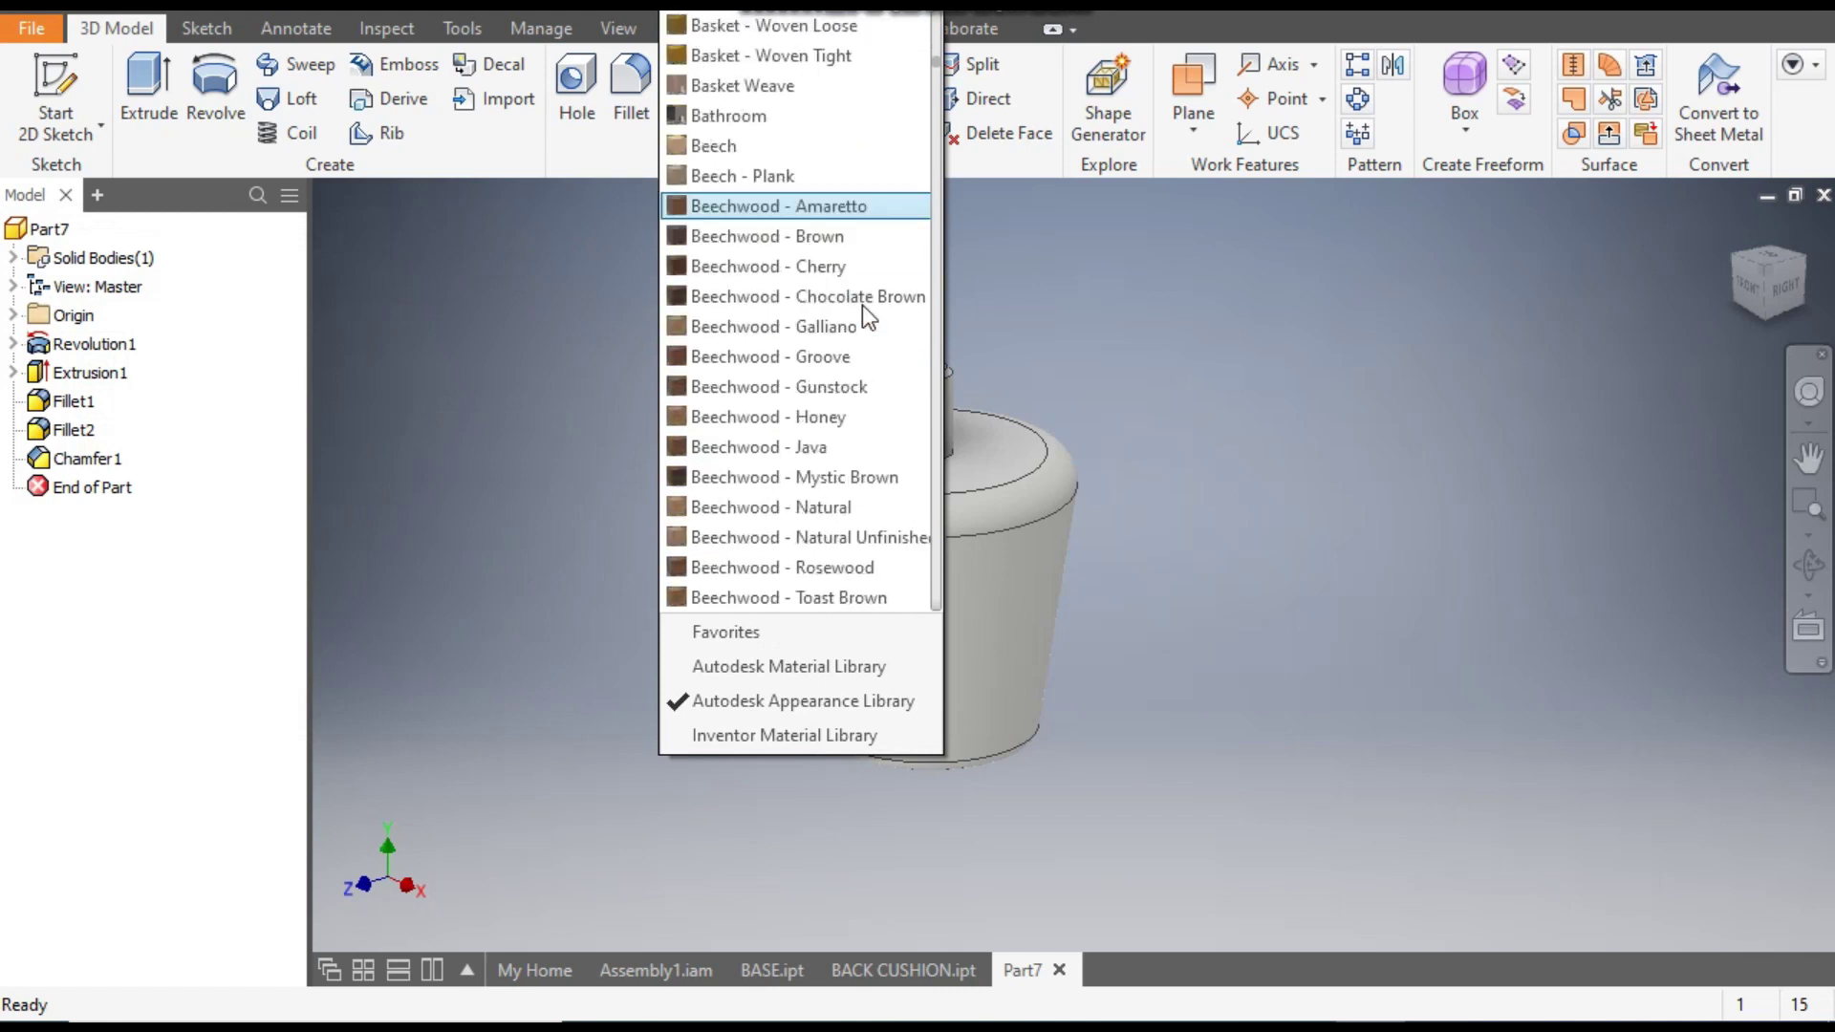
scroll(862, 306, "down", 2)
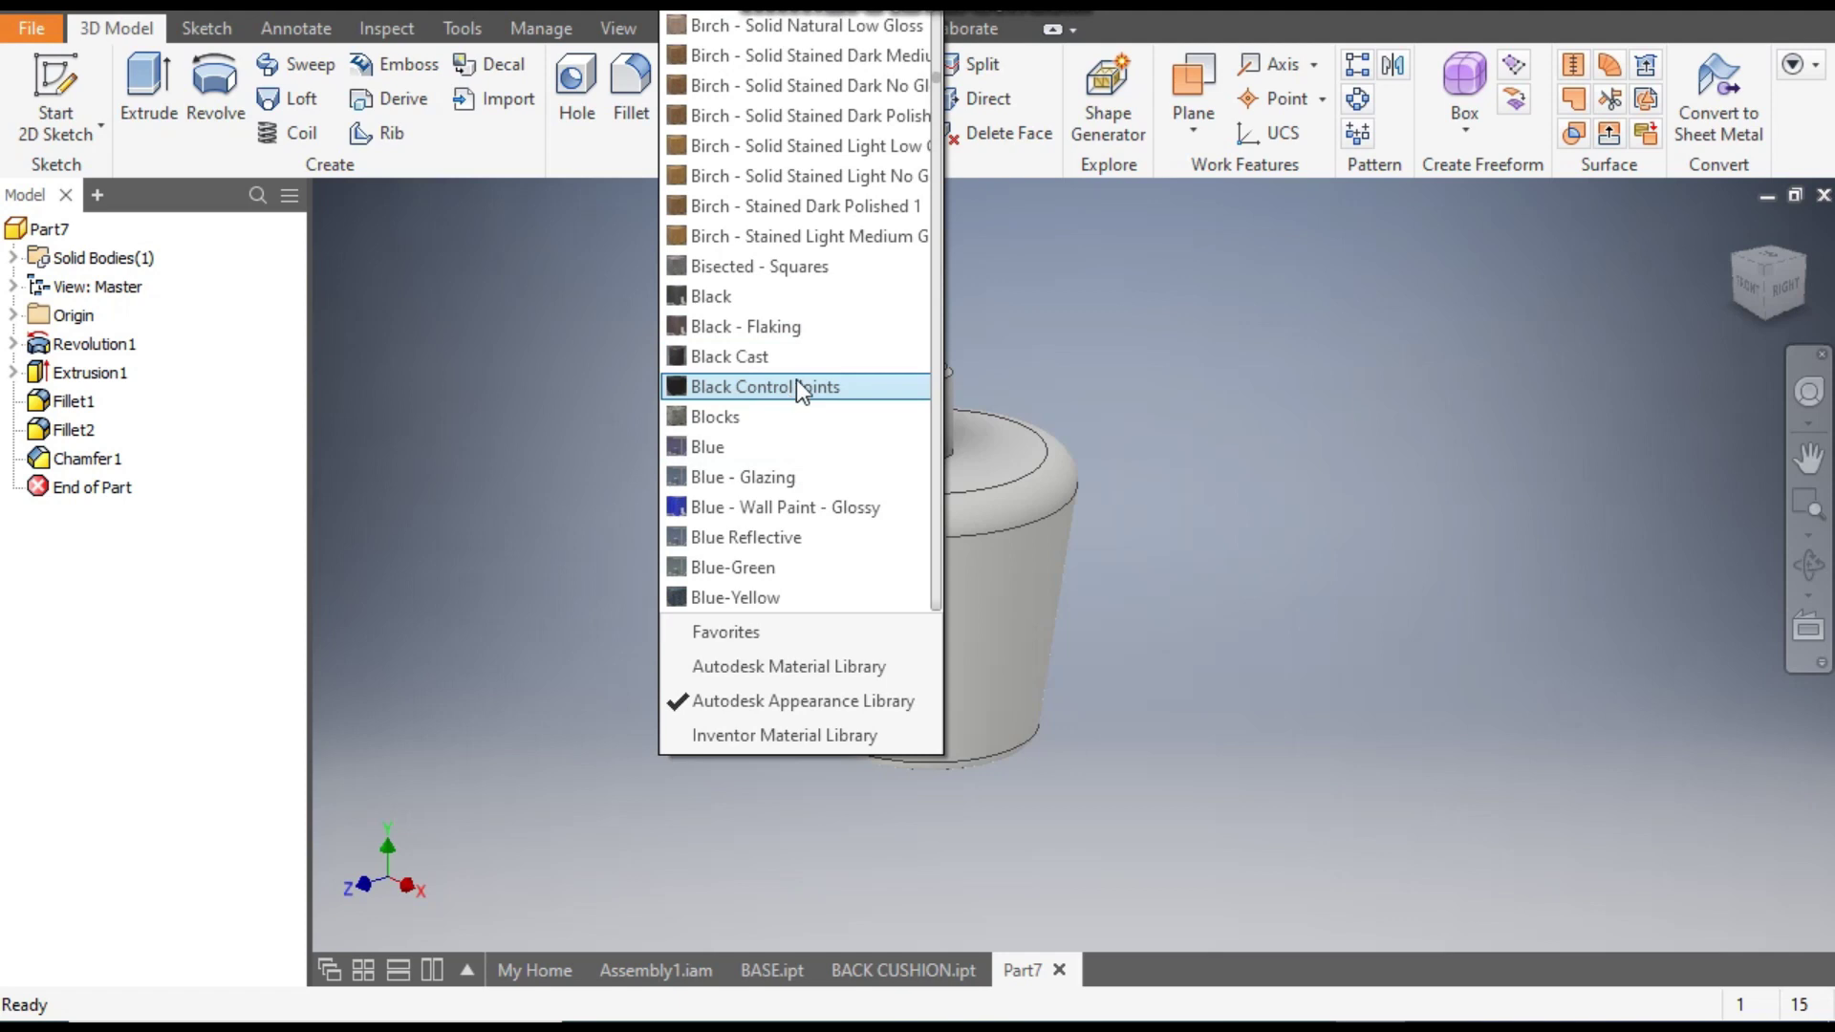
left_click(748, 296)
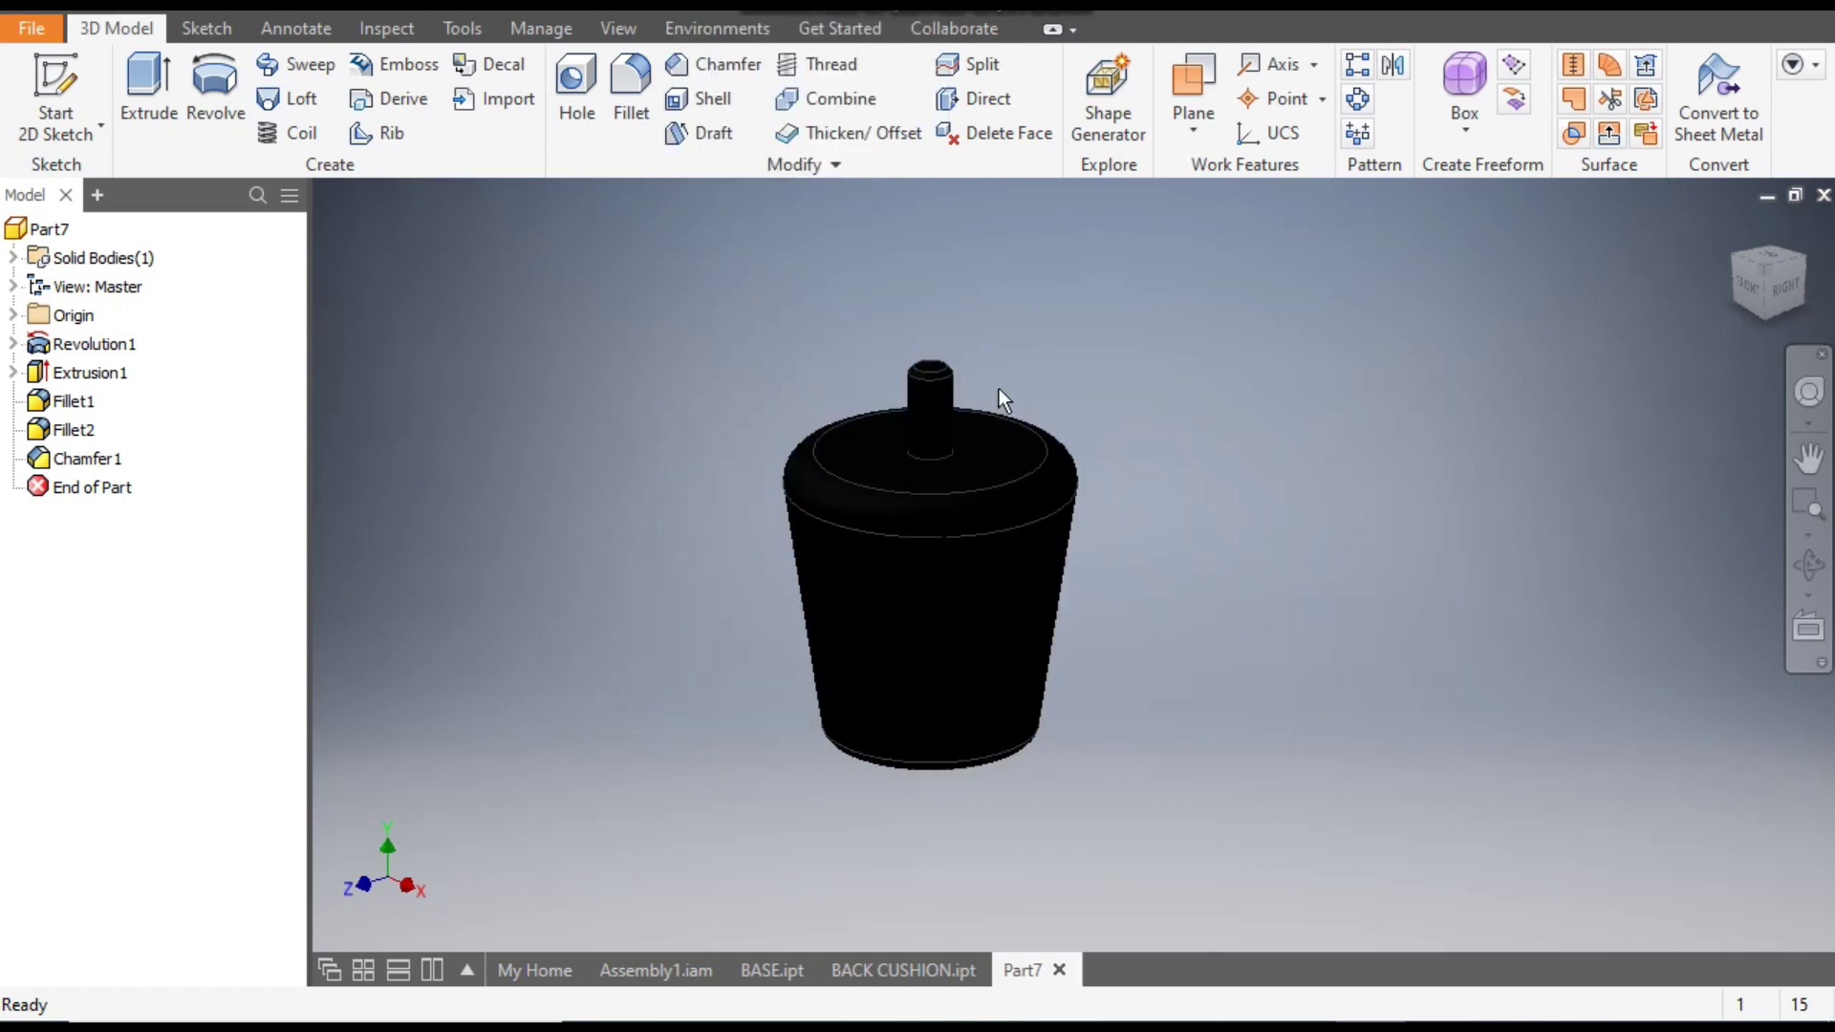
Save the leg part as FOOT in the assy folder.
left_click(146, 8)
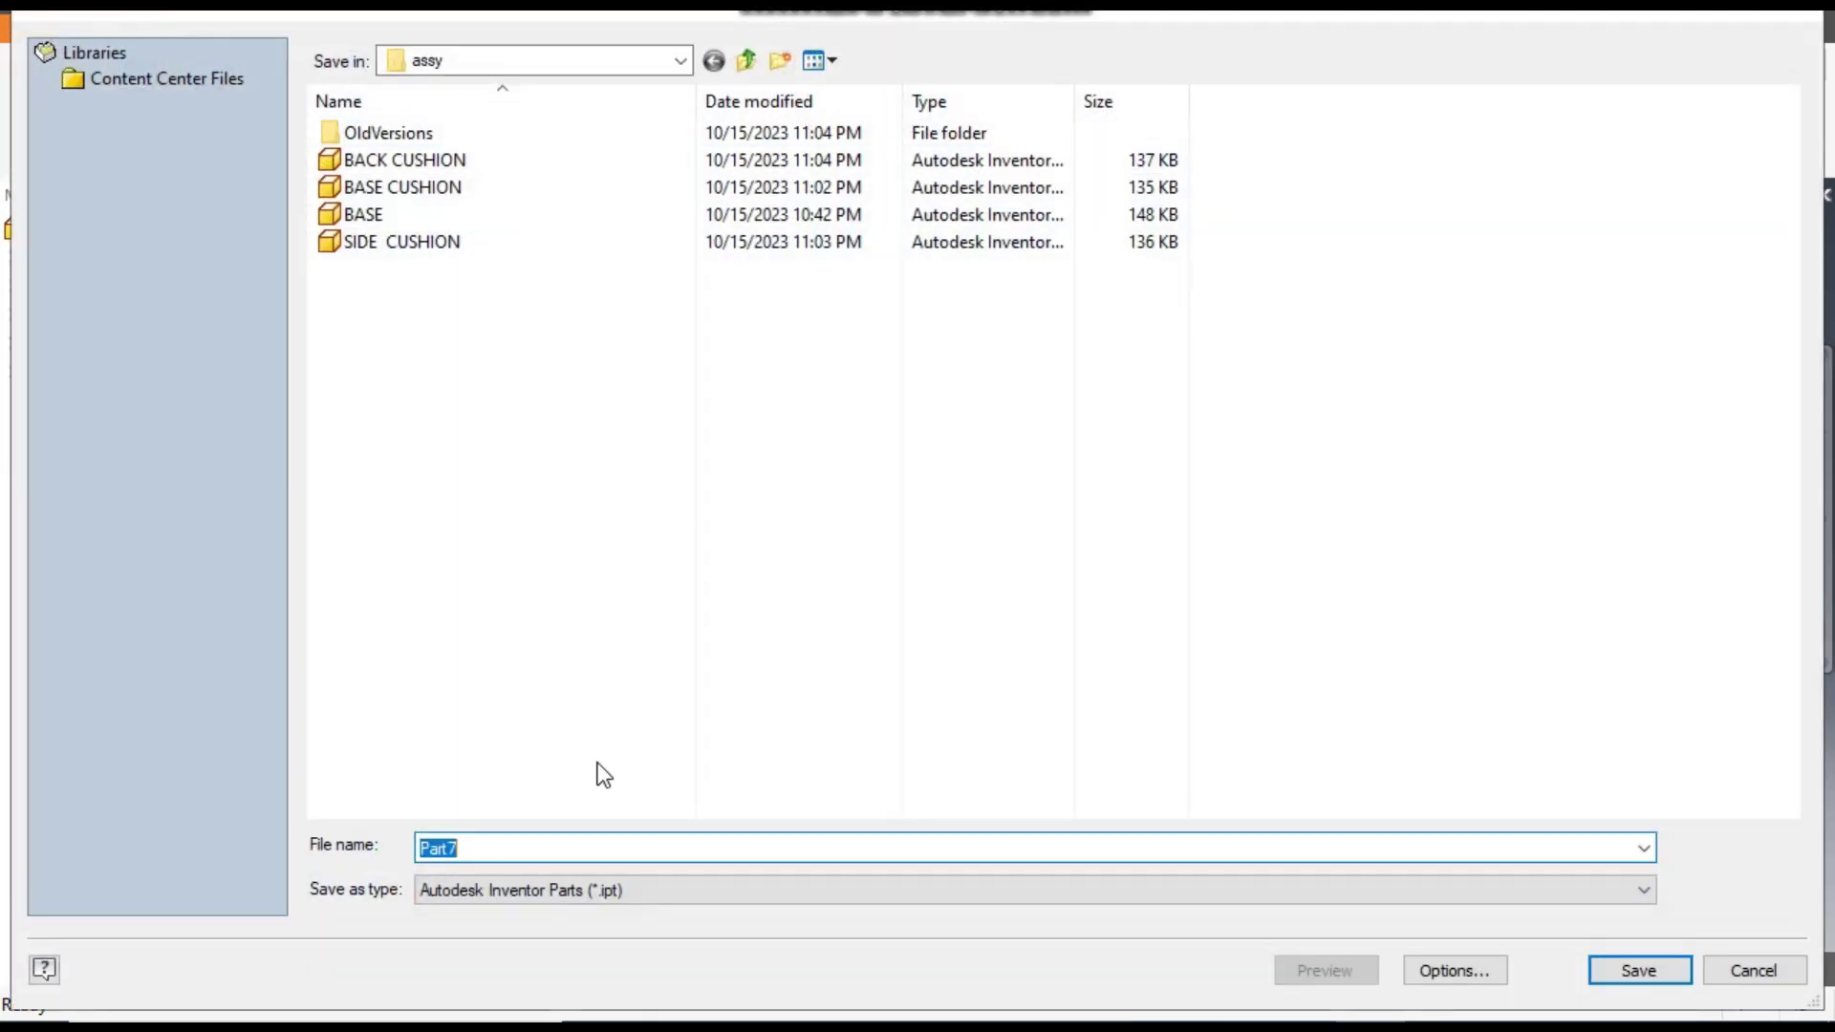
type("F")
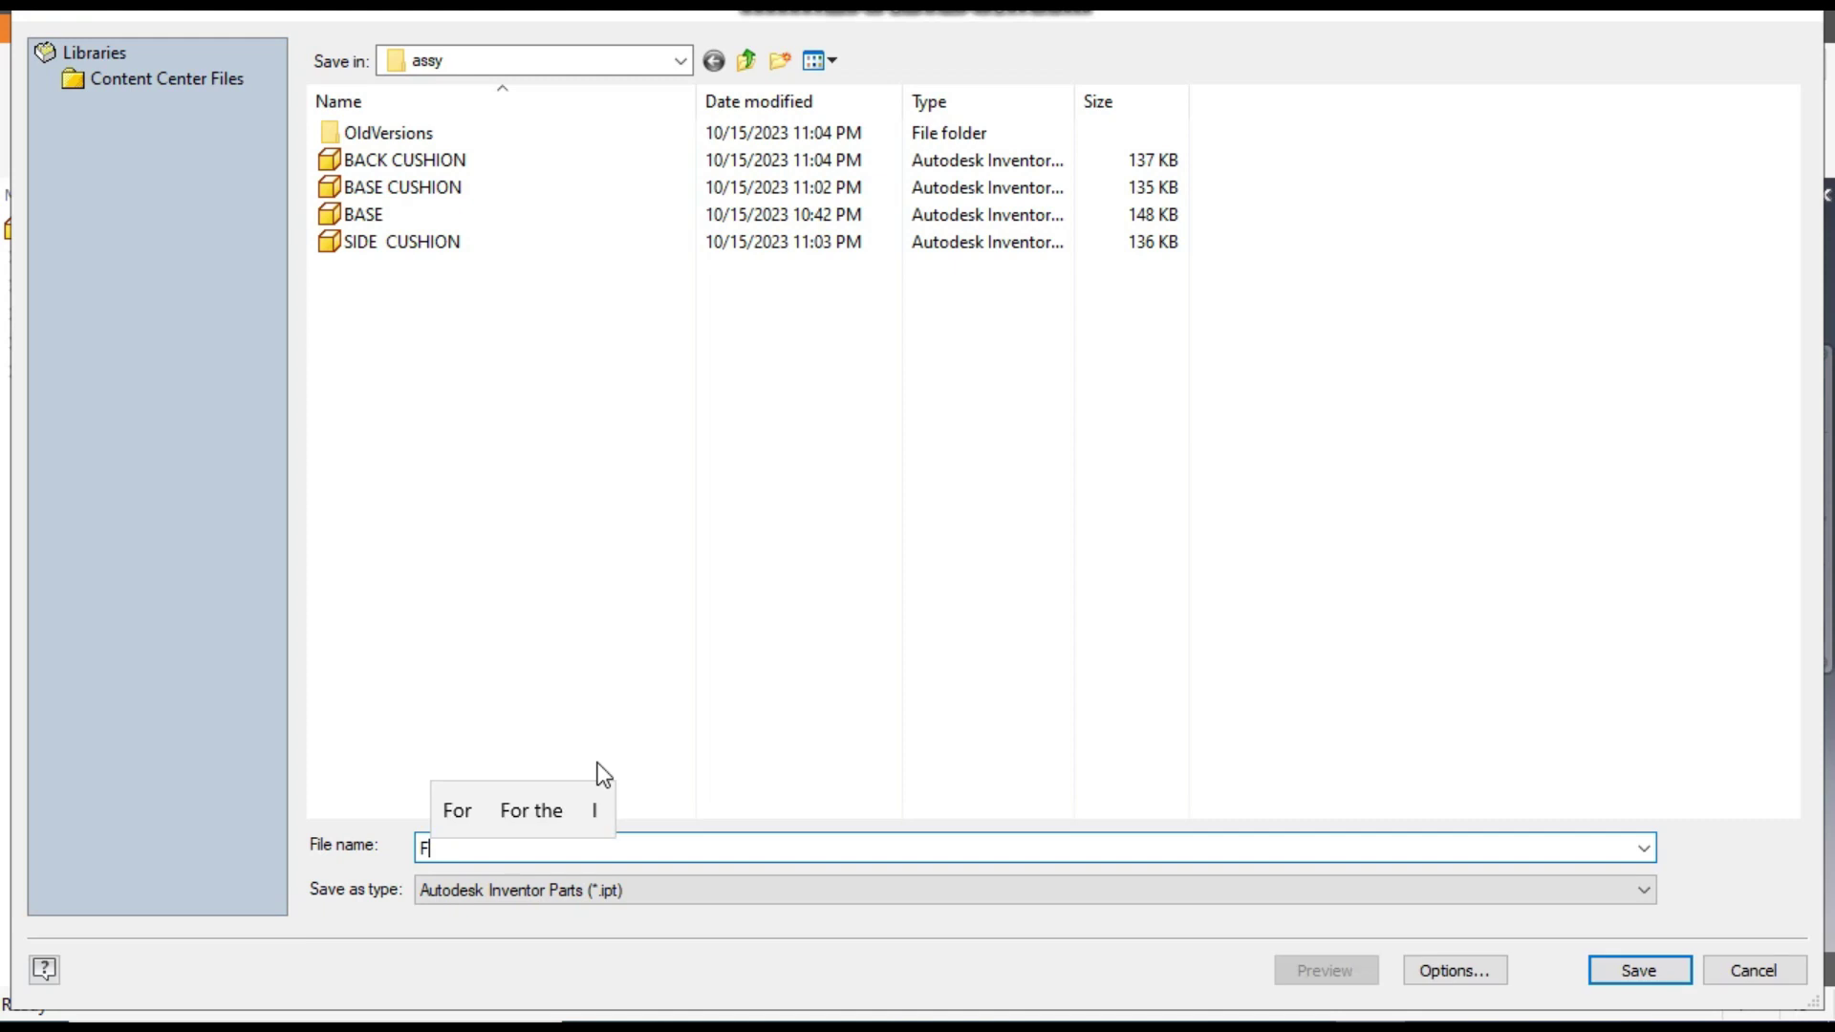
type("OOT")
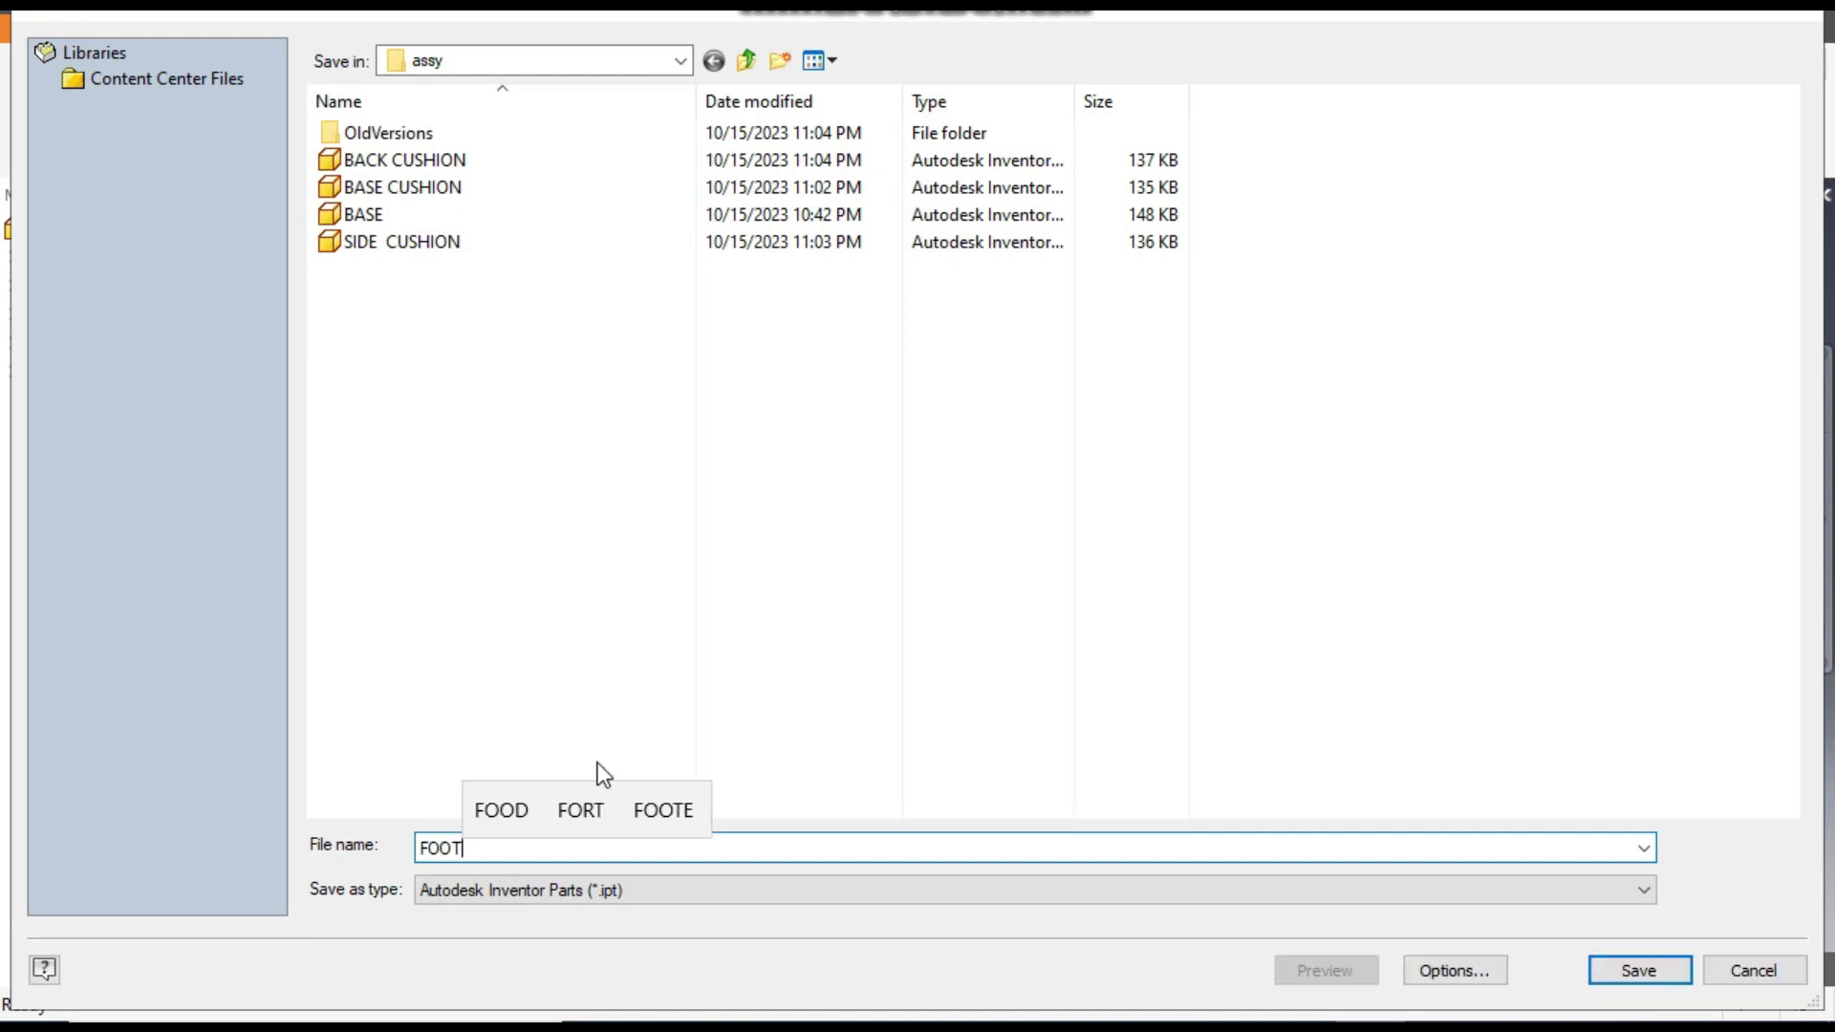
left_click(1637, 970)
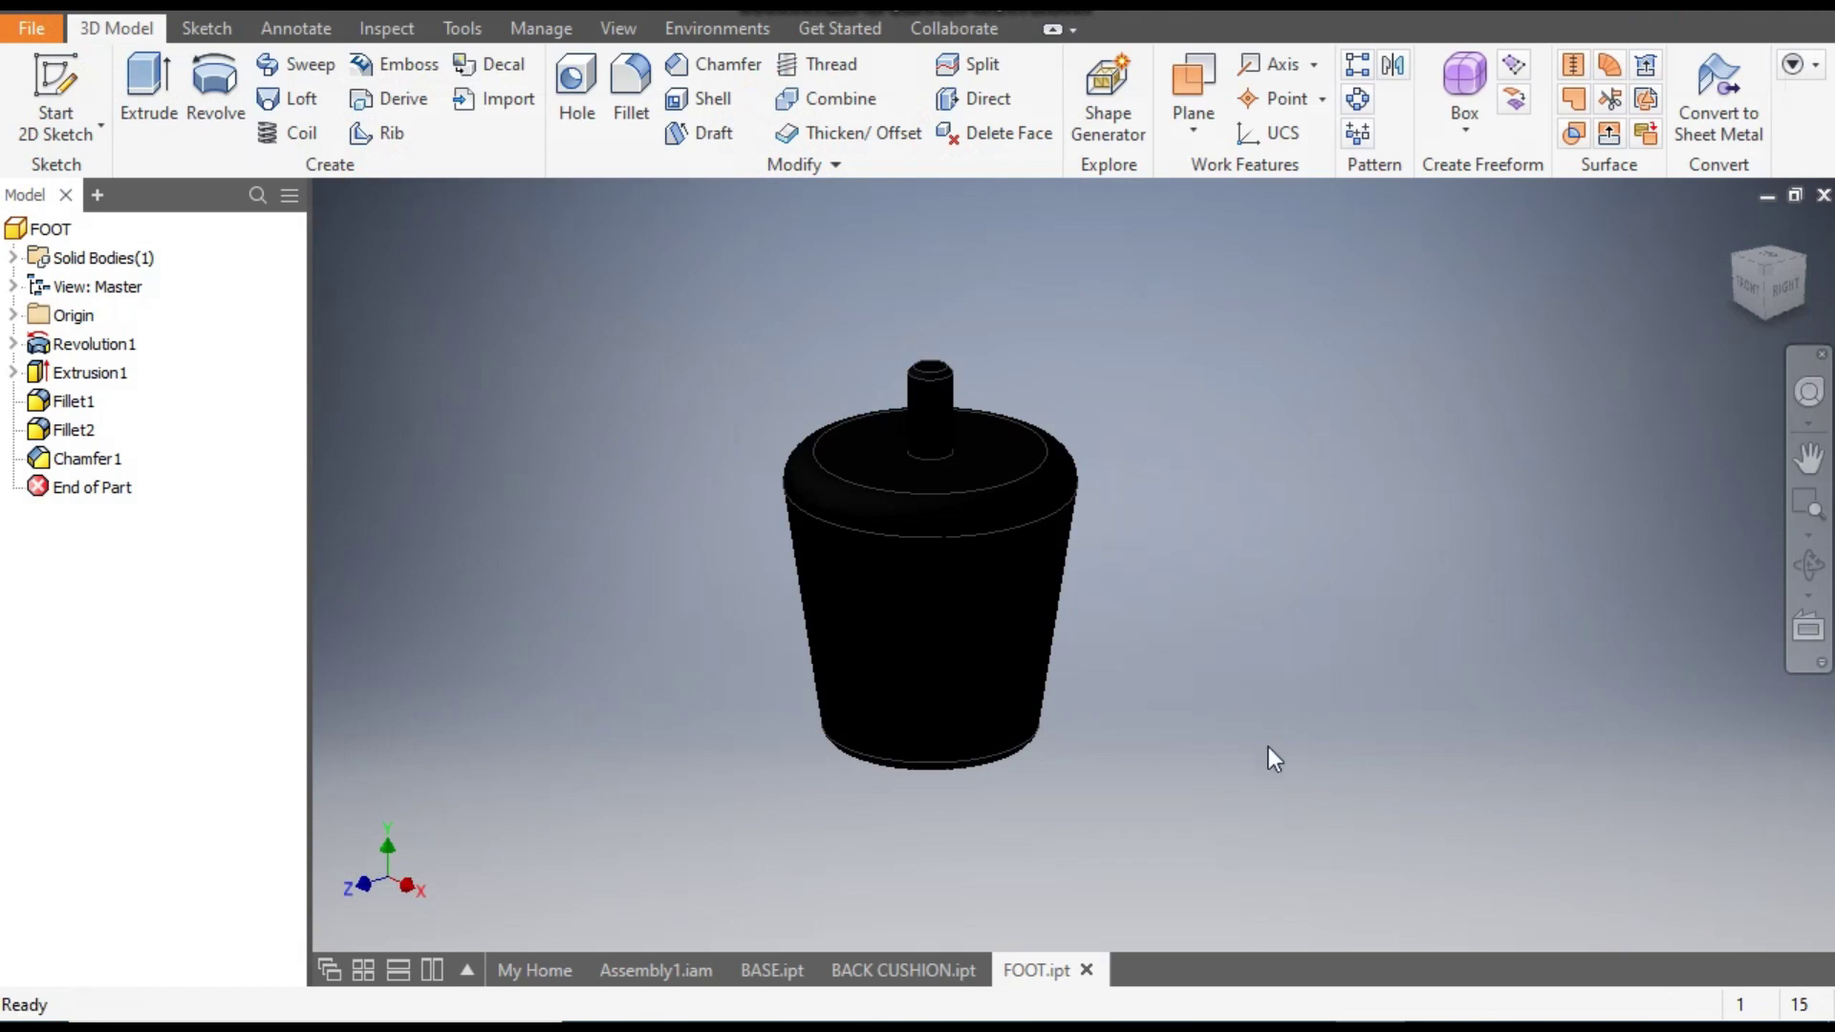
Close the FOOT and BACK CUSHION parts and switch to the BASE part.
left_click(1824, 195)
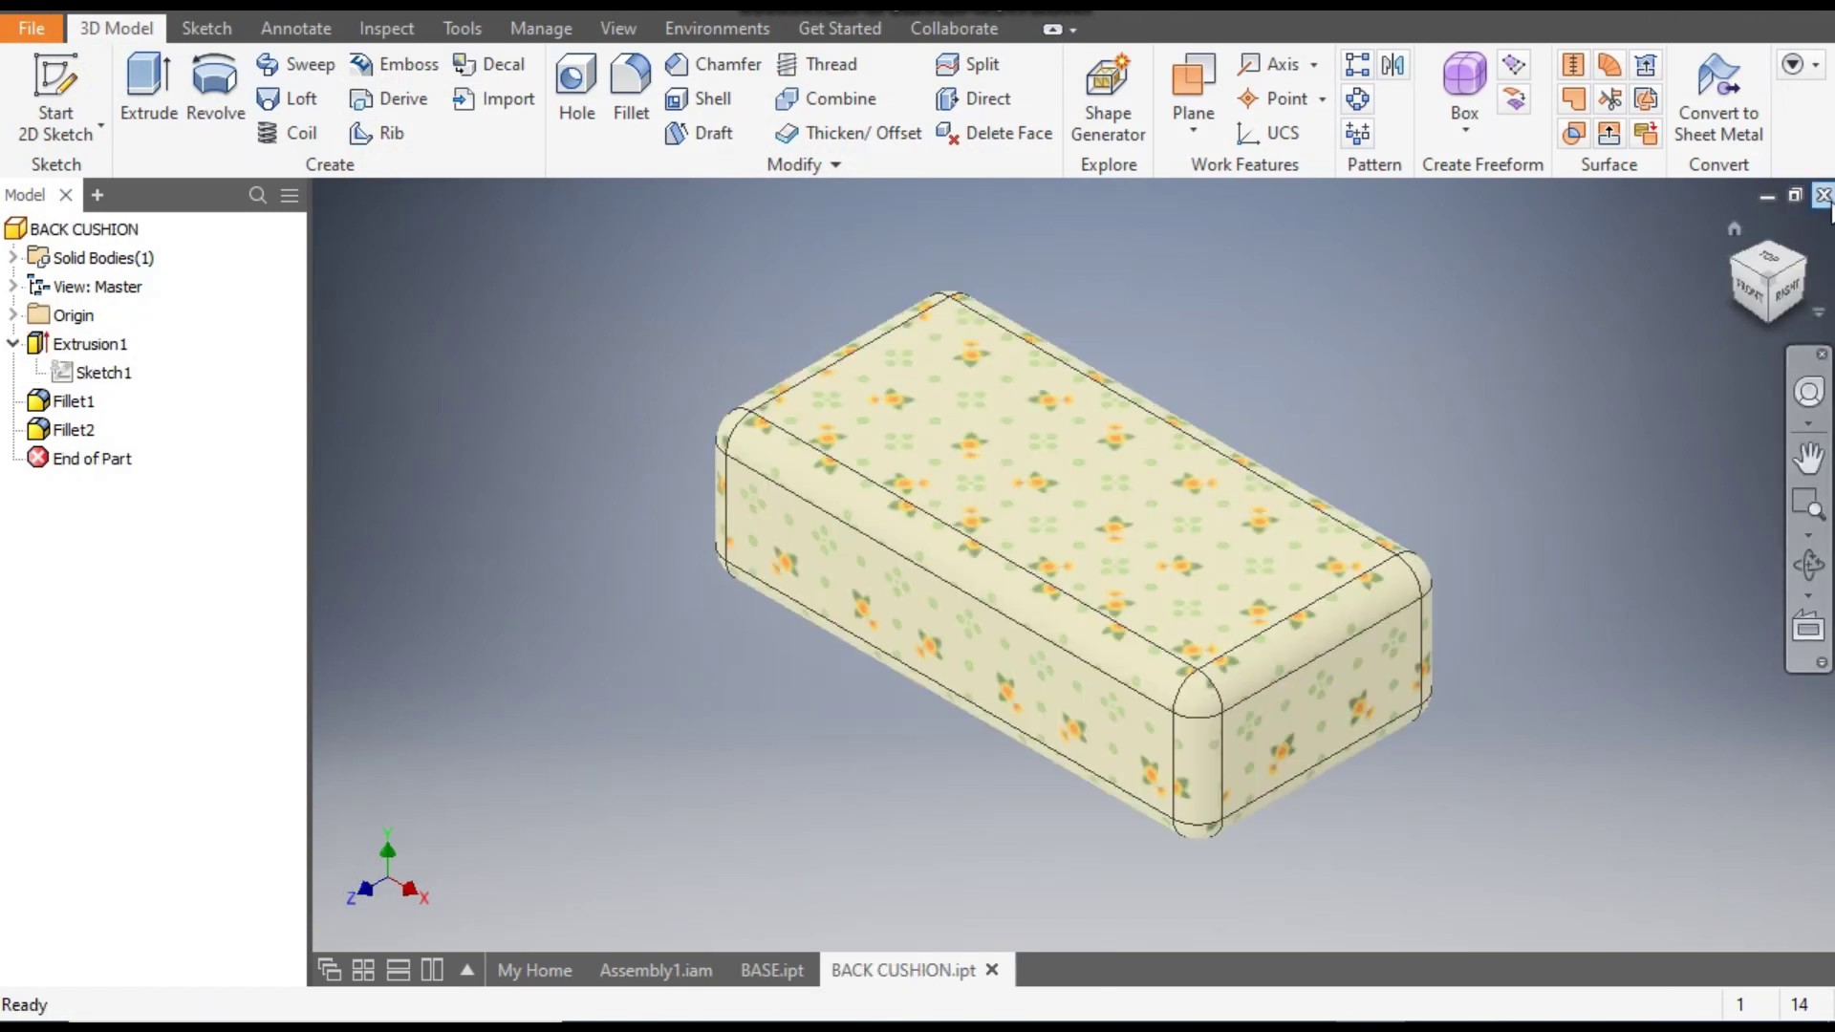
left_click(1824, 195)
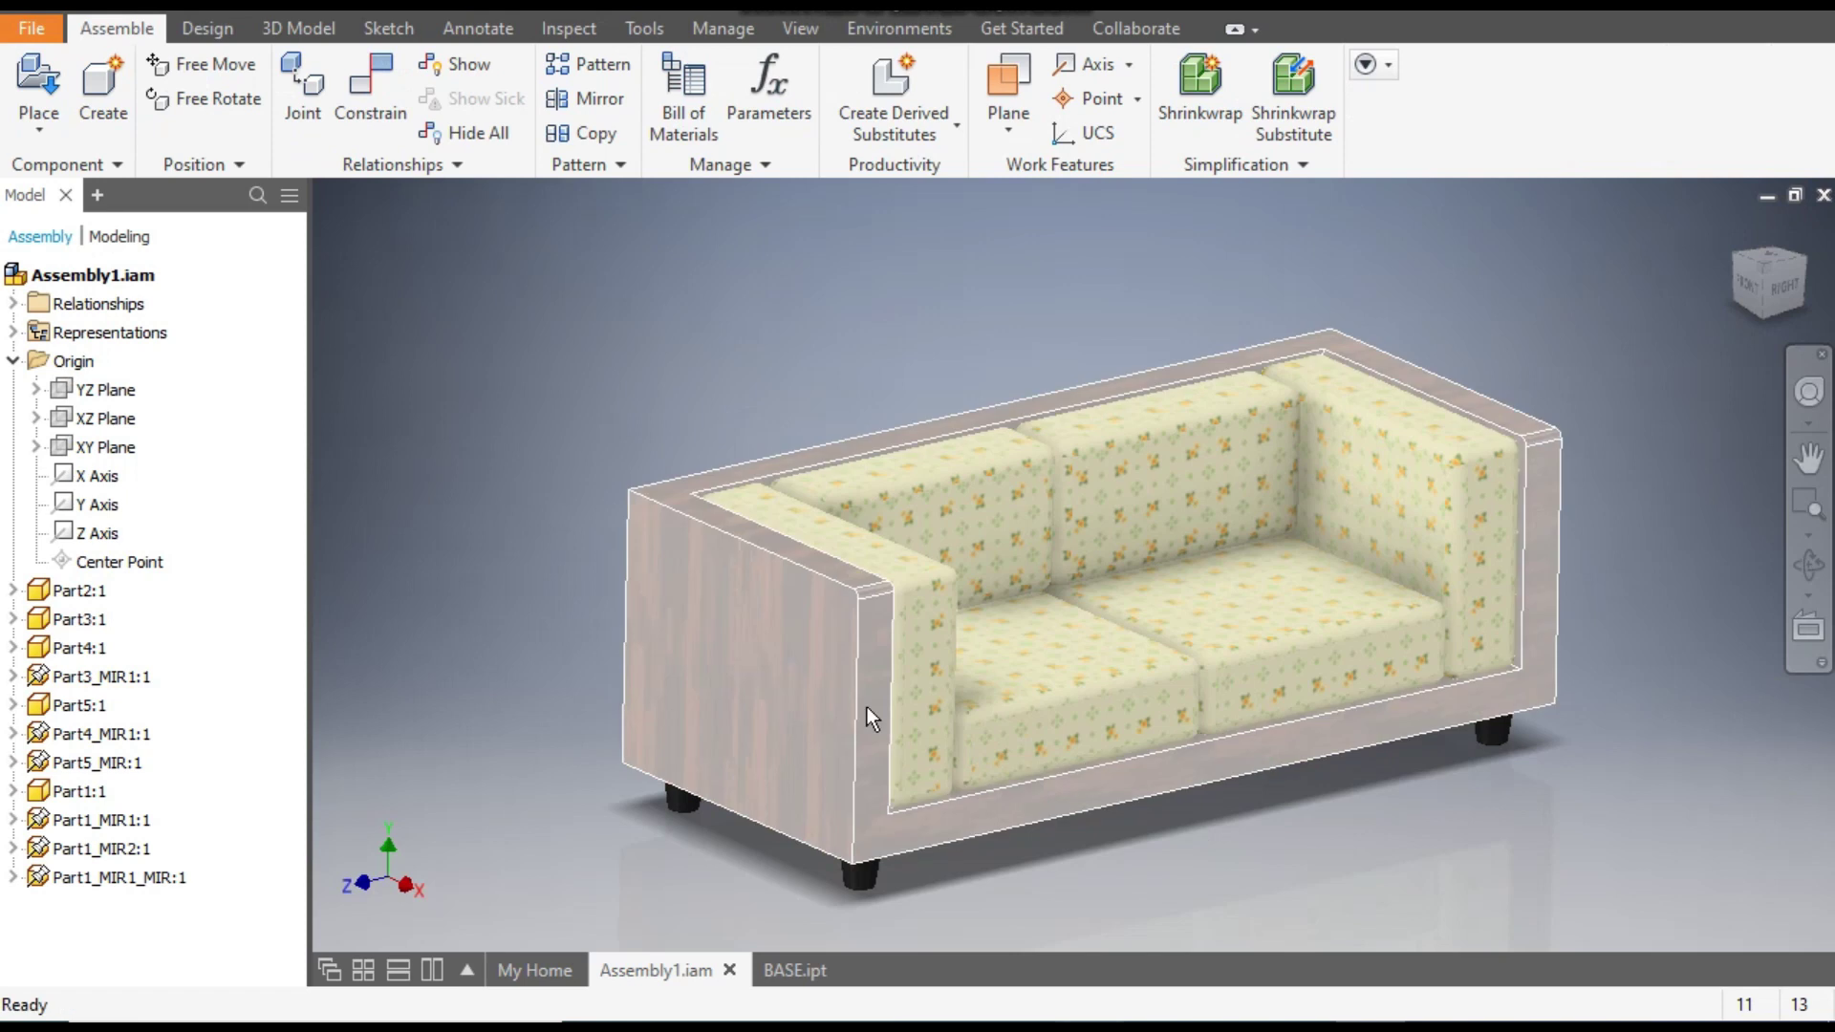
left_click(798, 971)
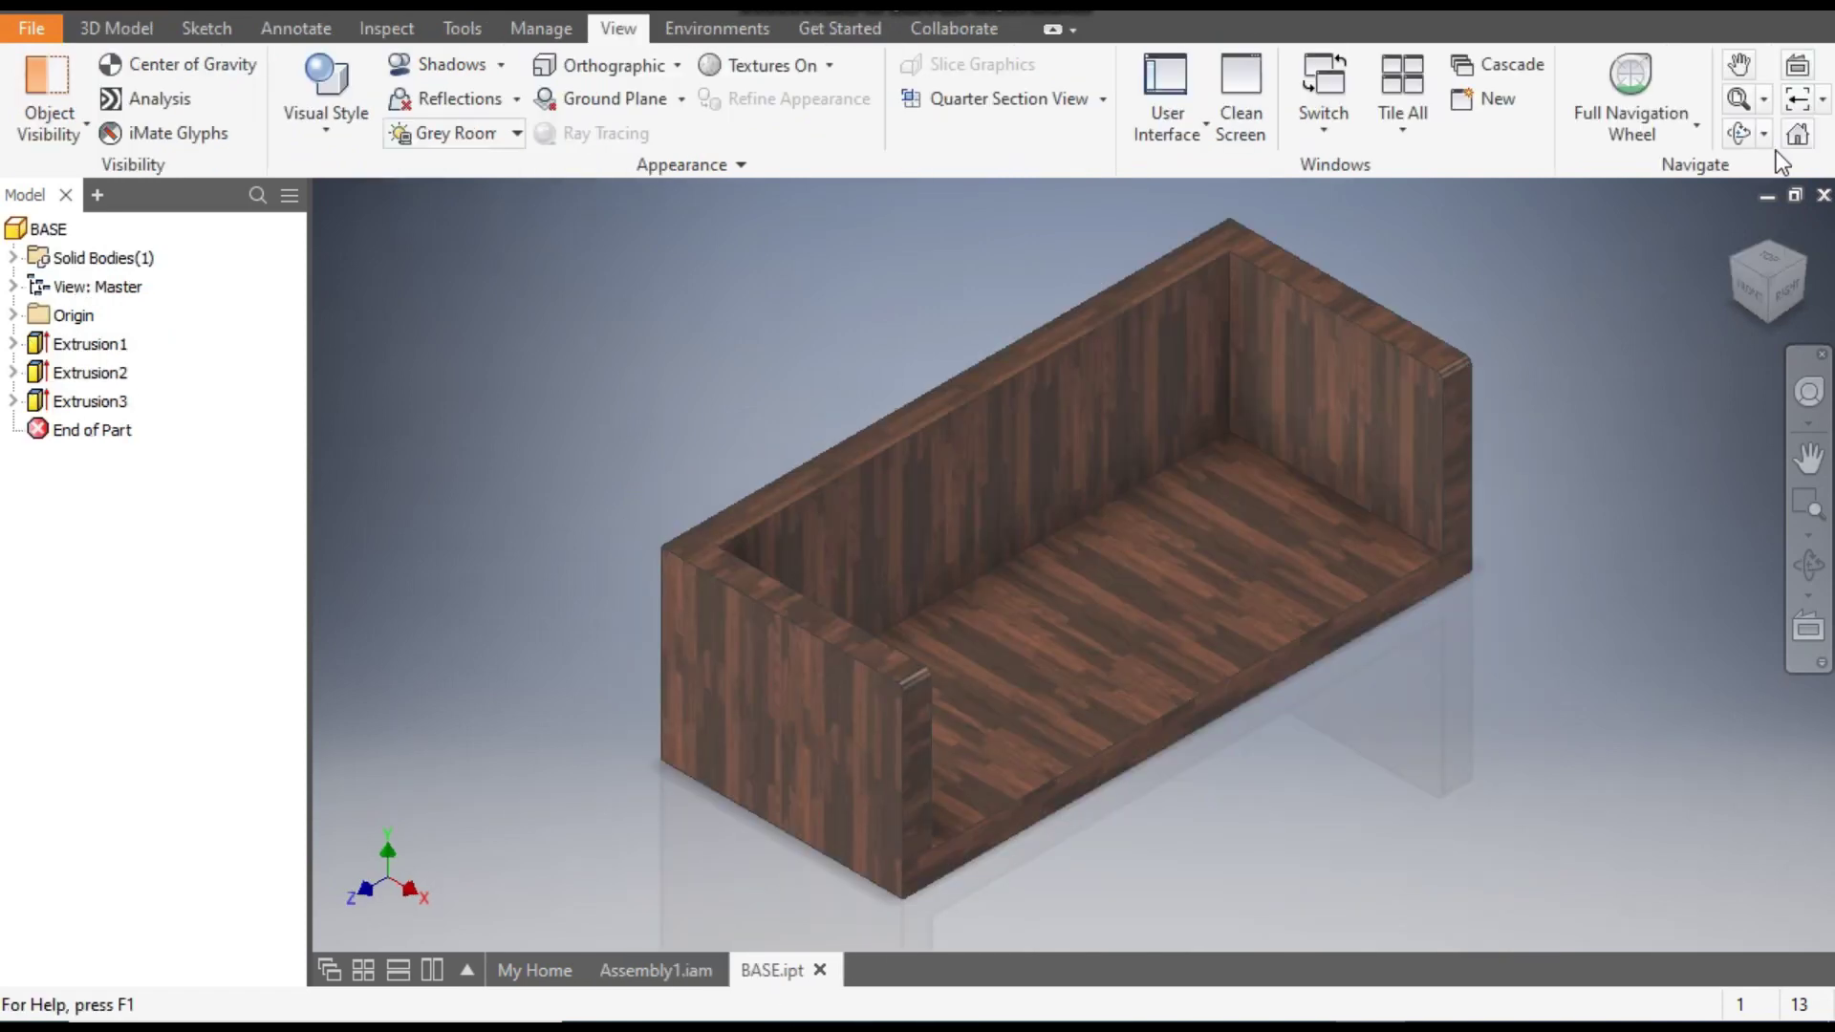
Close the BASE part and create a new assembly from the metric Standard (mm).iam template.
left_click(1823, 195)
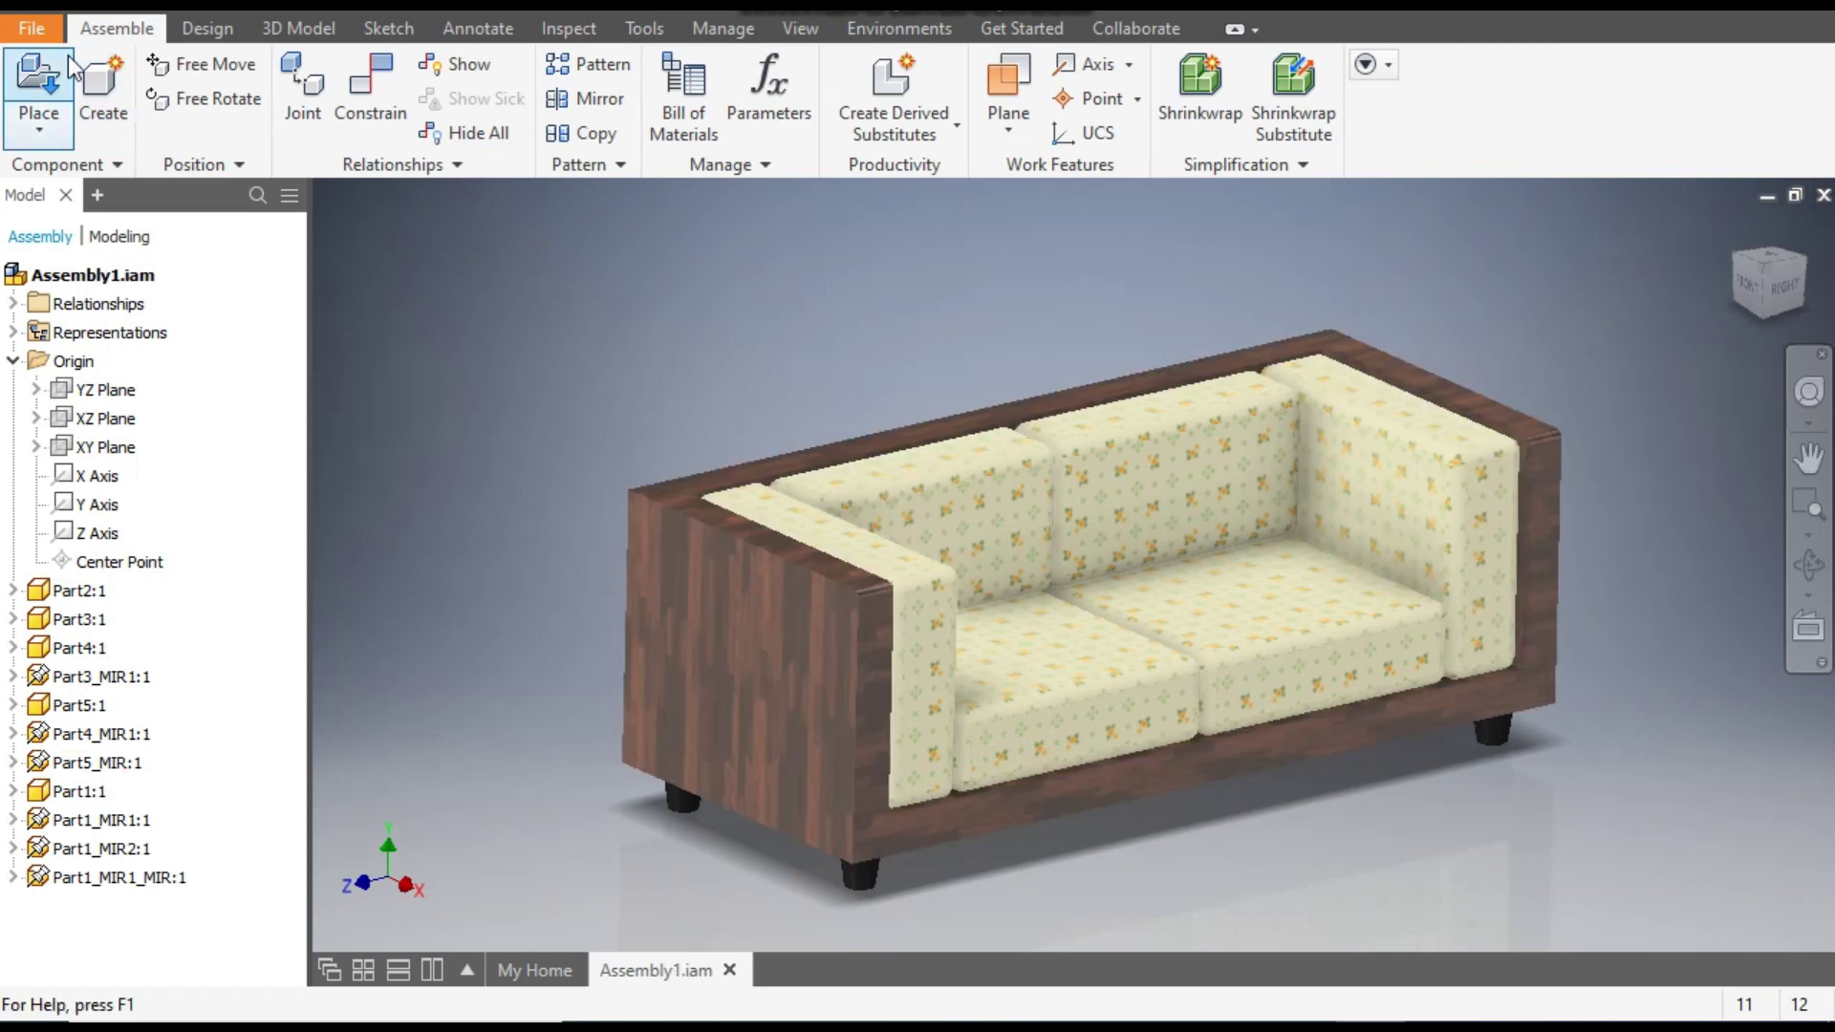
left_click(58, 13)
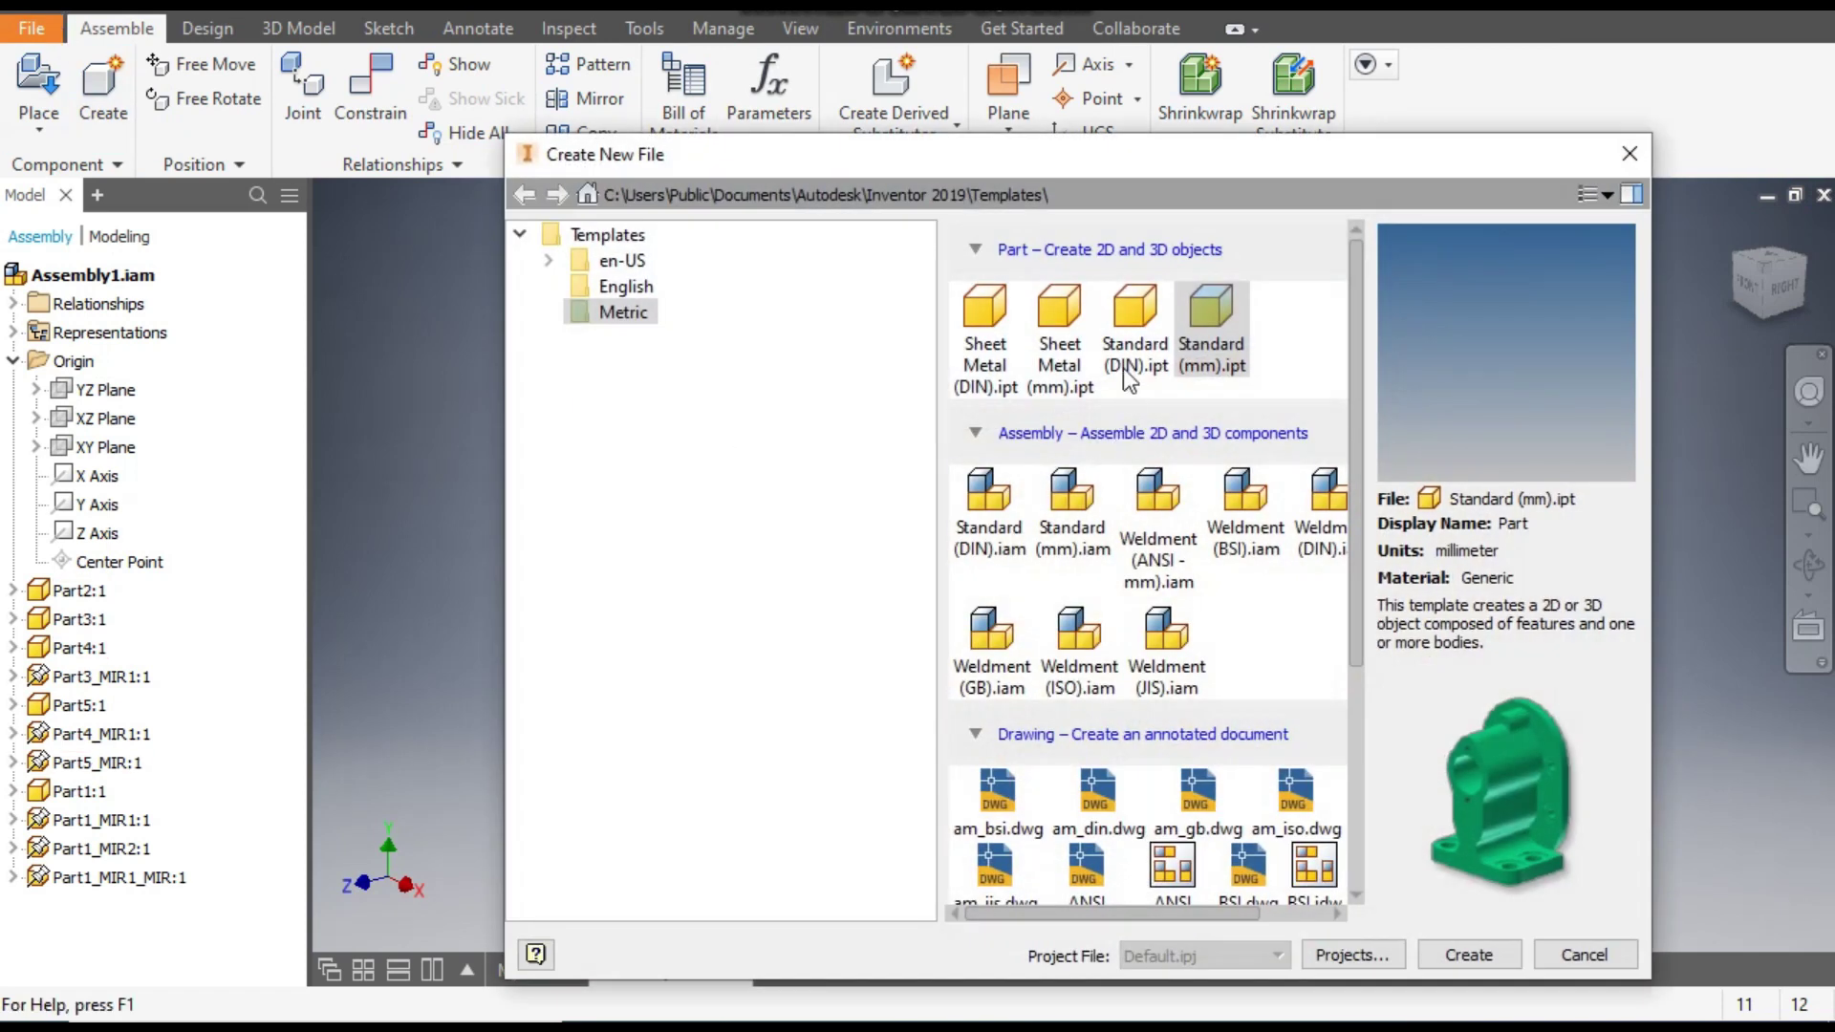
left_click(1072, 498)
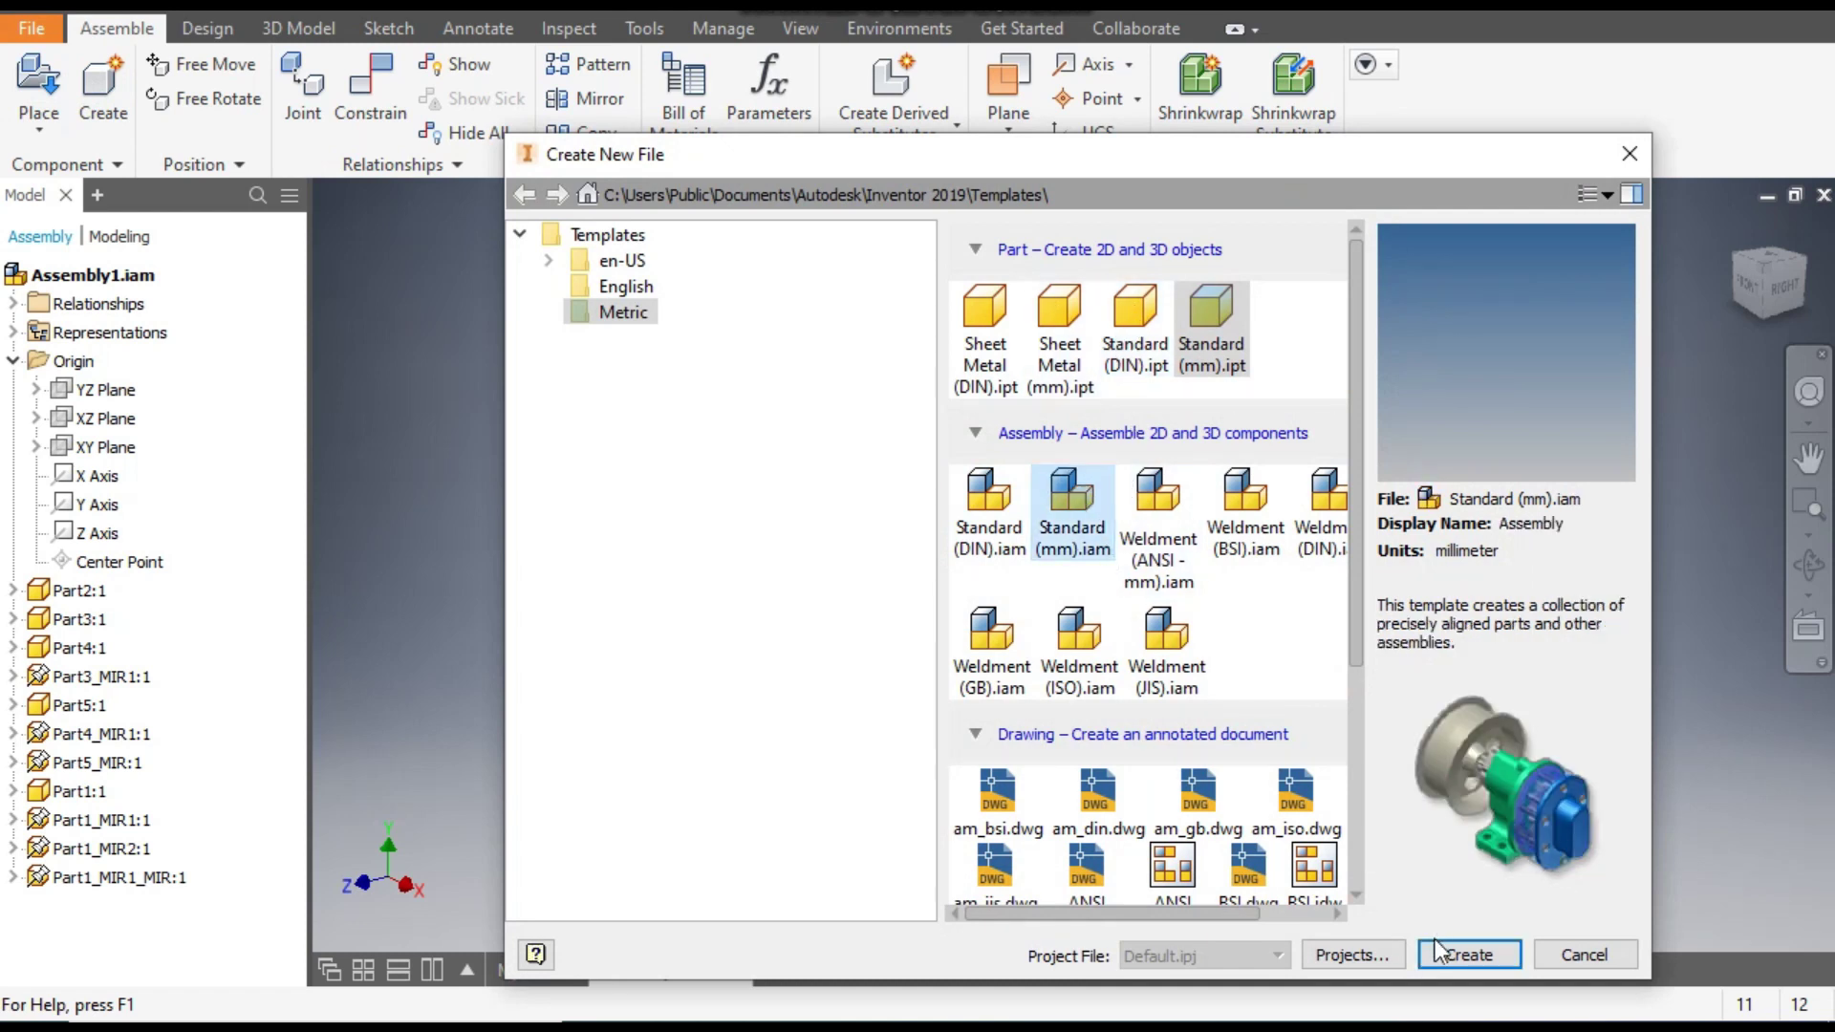
left_click(1462, 955)
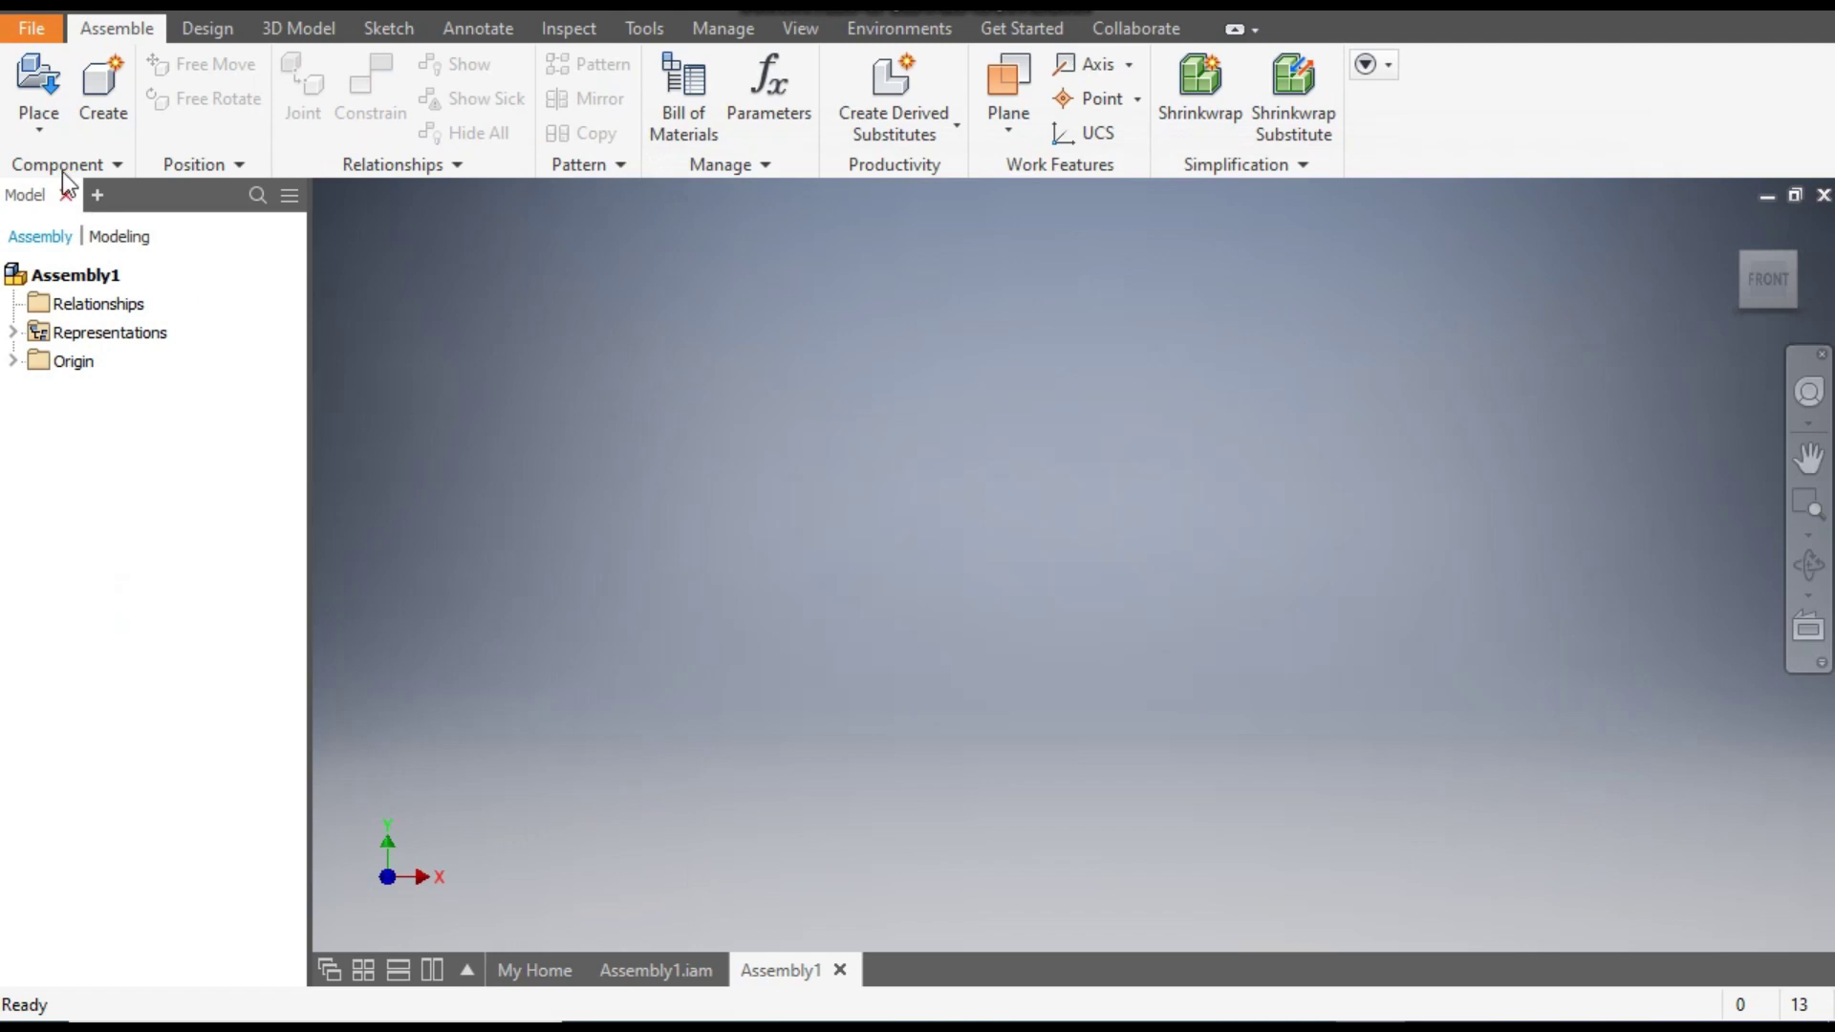
Place one BASE part from the assy folder into the new assembly and finish placing components.
left_click(34, 77)
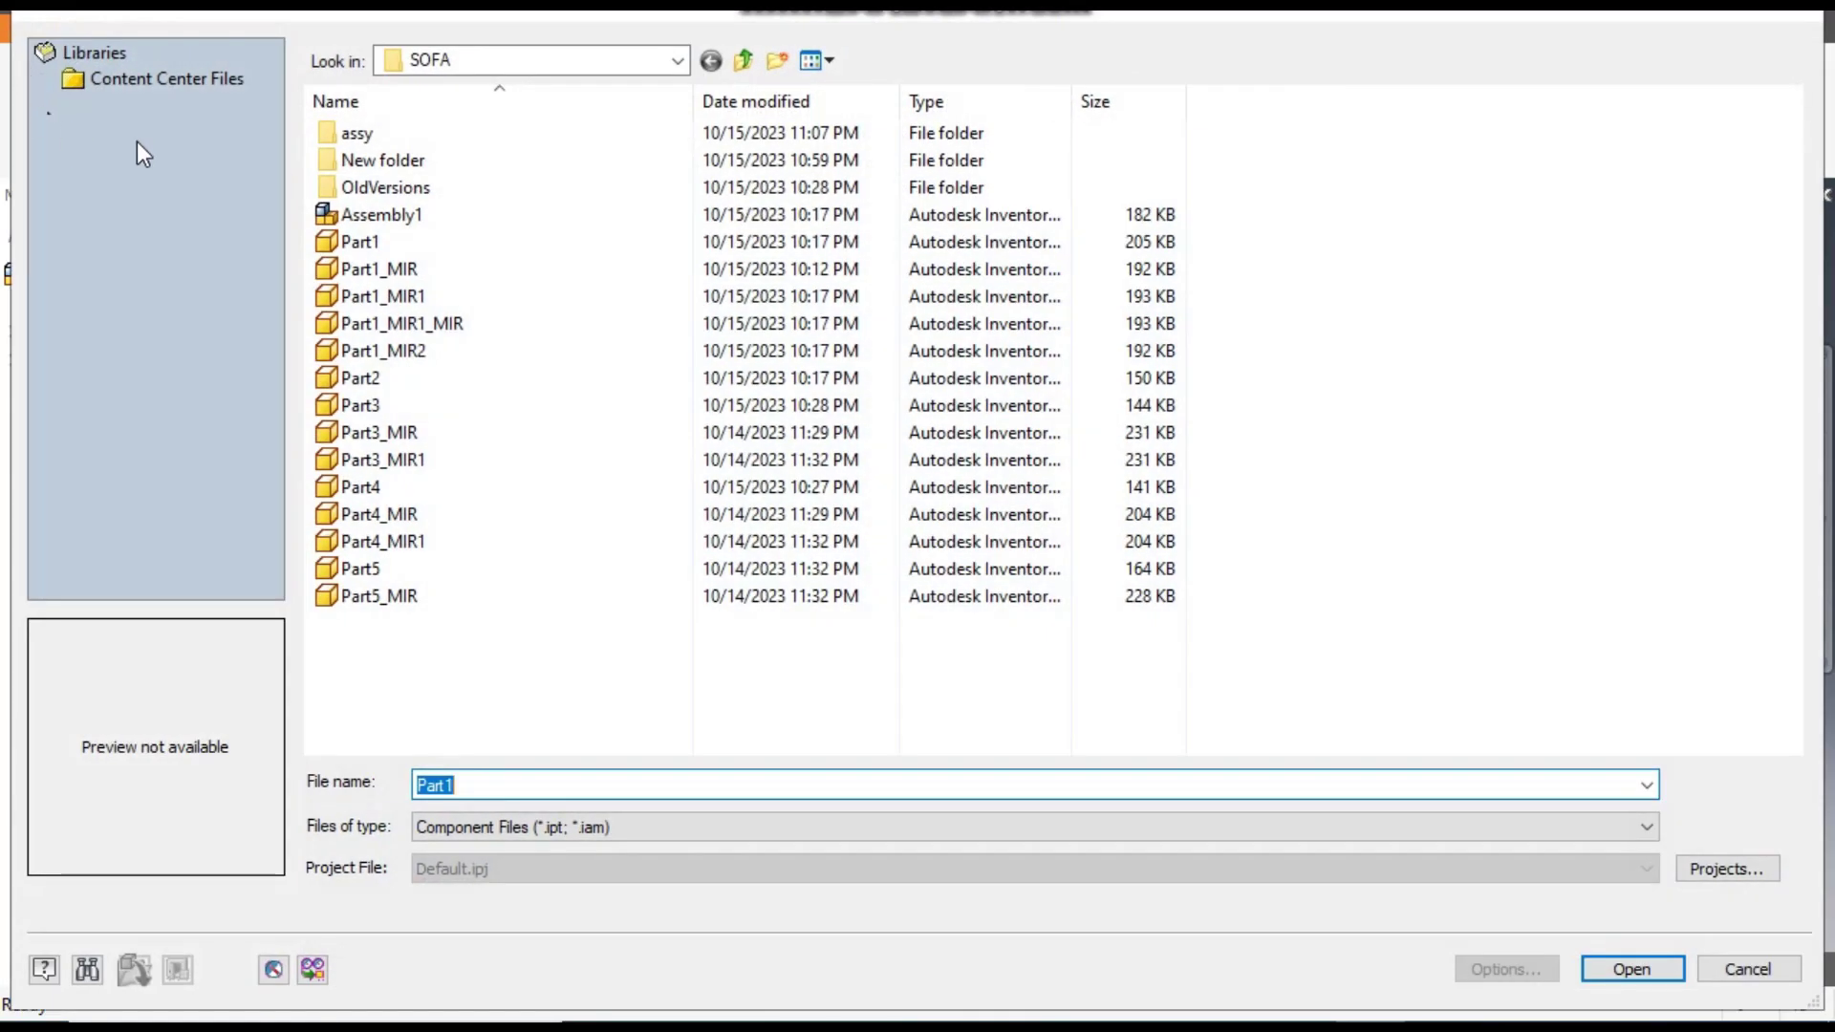
double_click(392, 139)
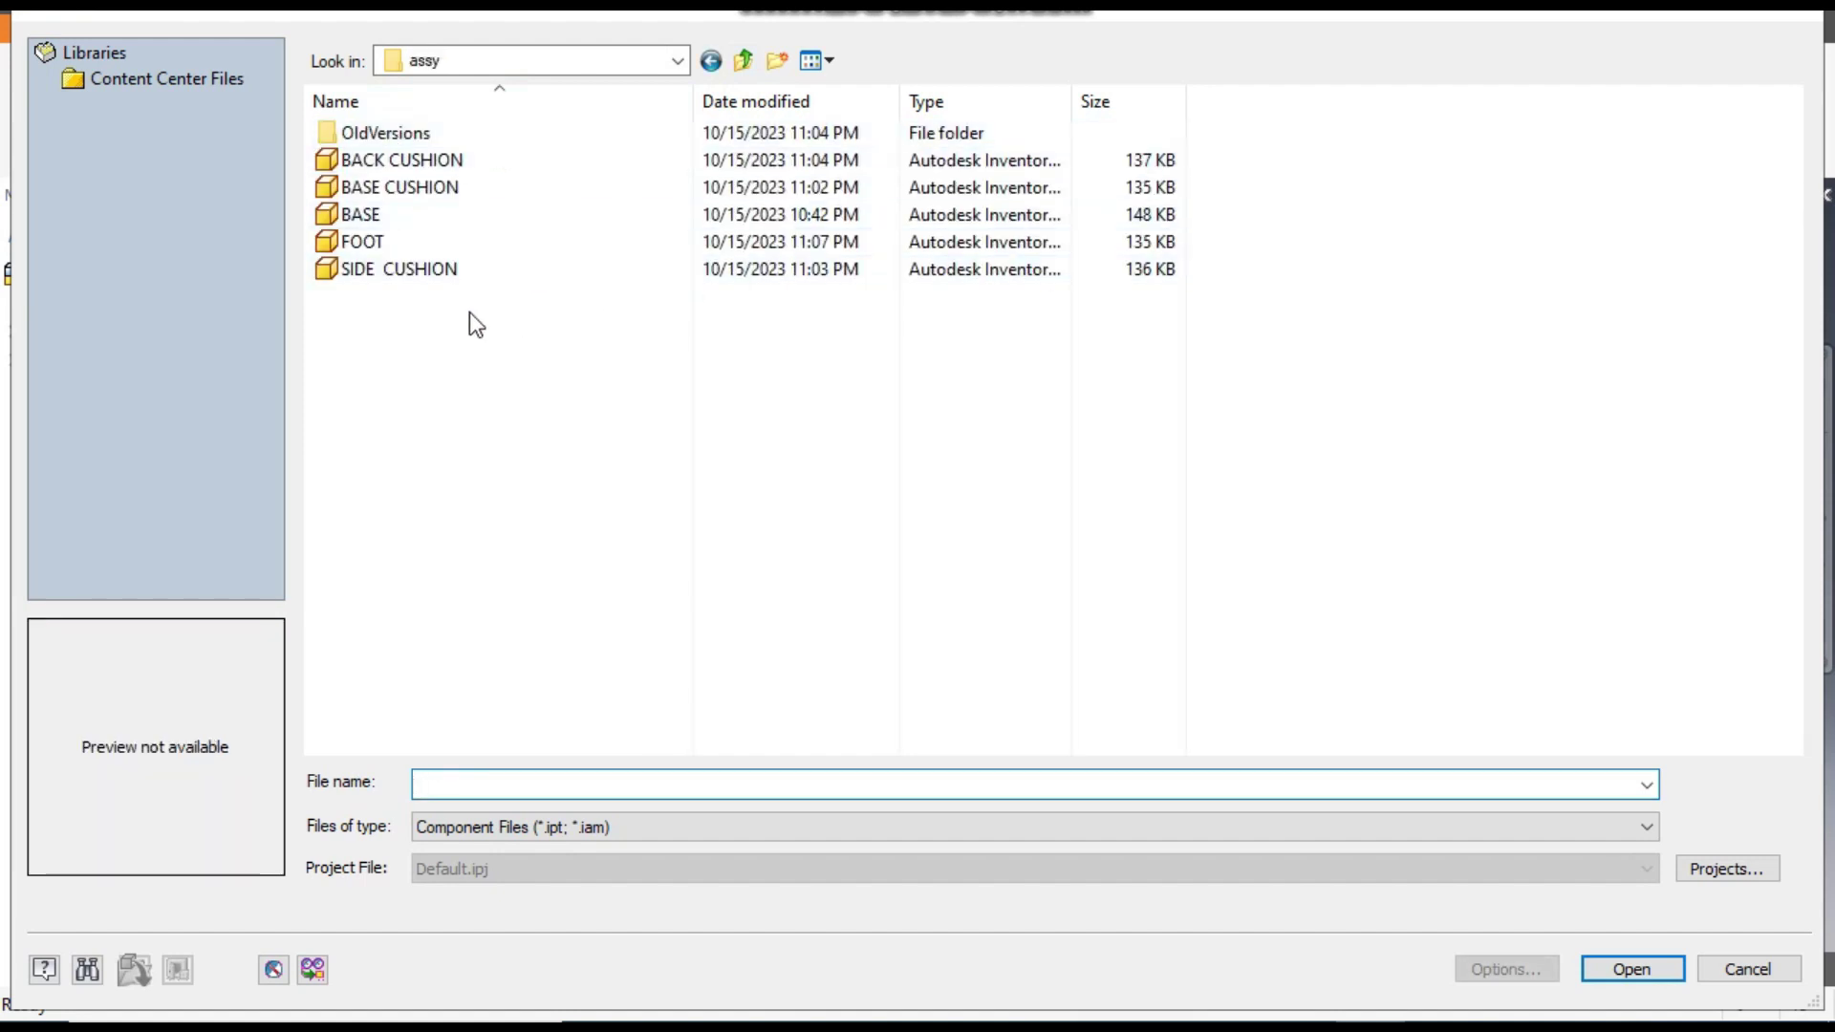
left_click(363, 216)
left_click(1623, 970)
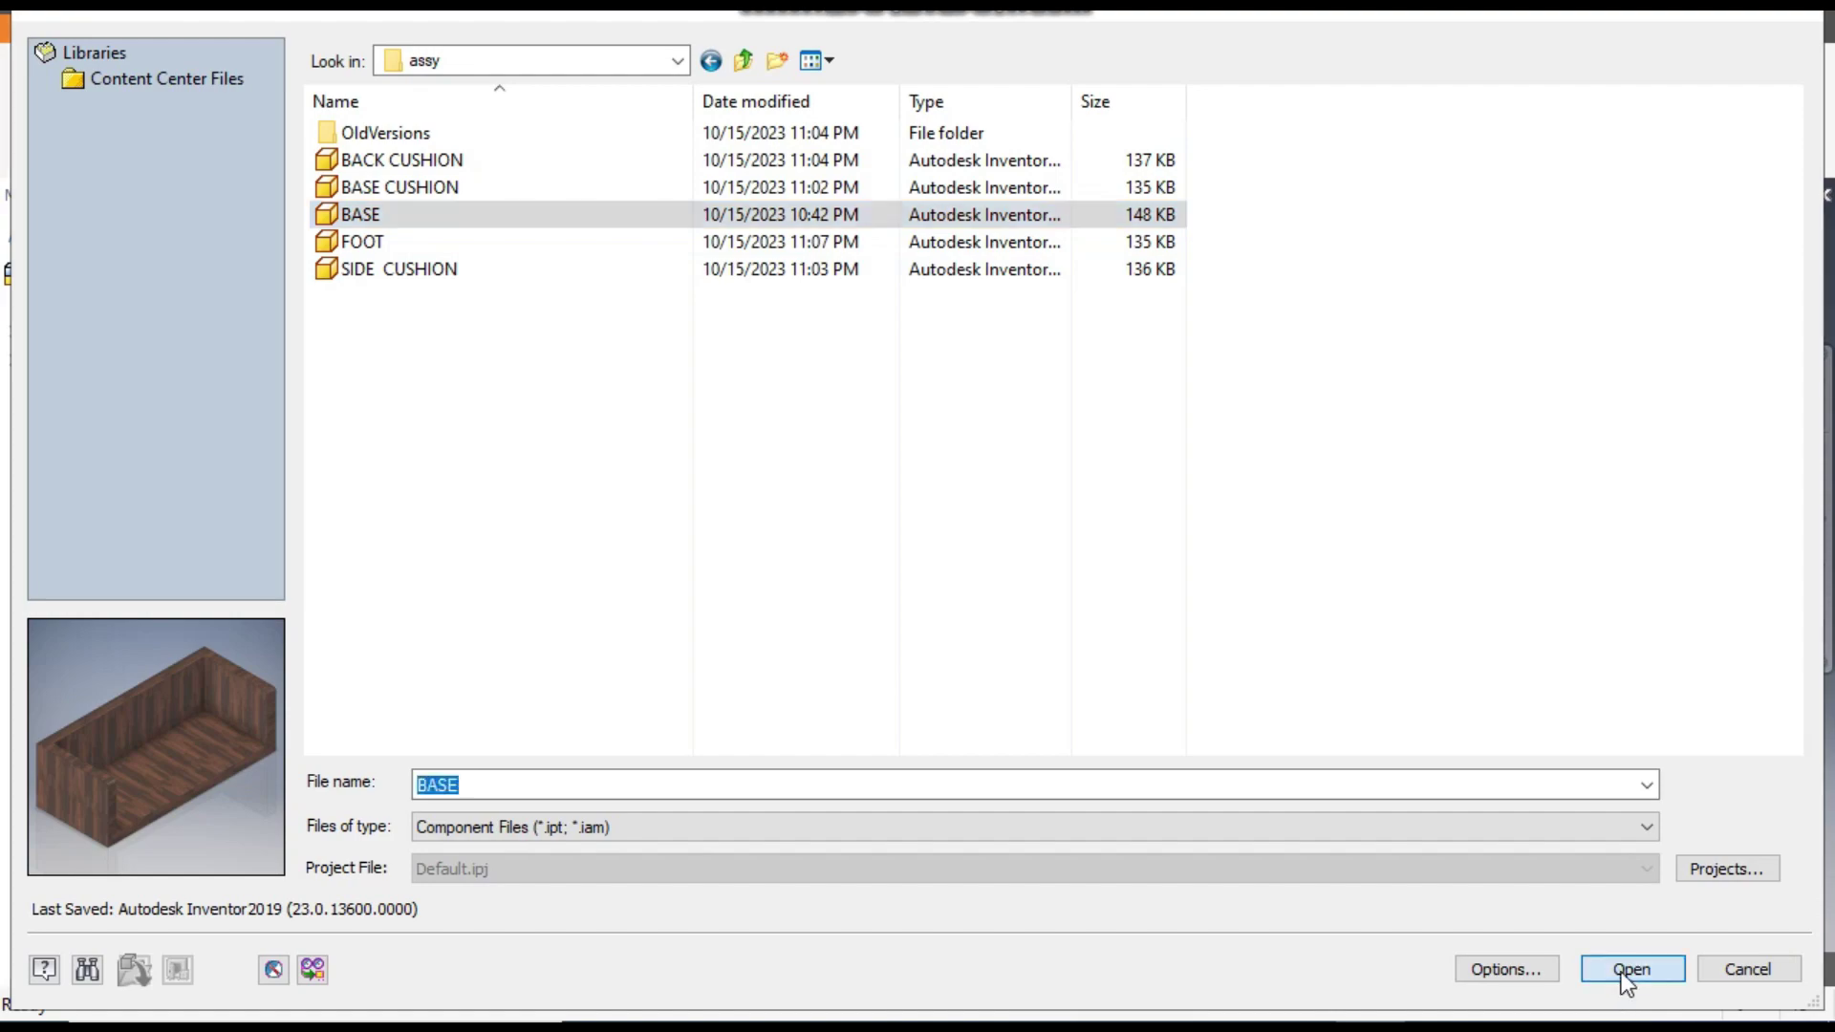
scroll(999, 573, "down", 3)
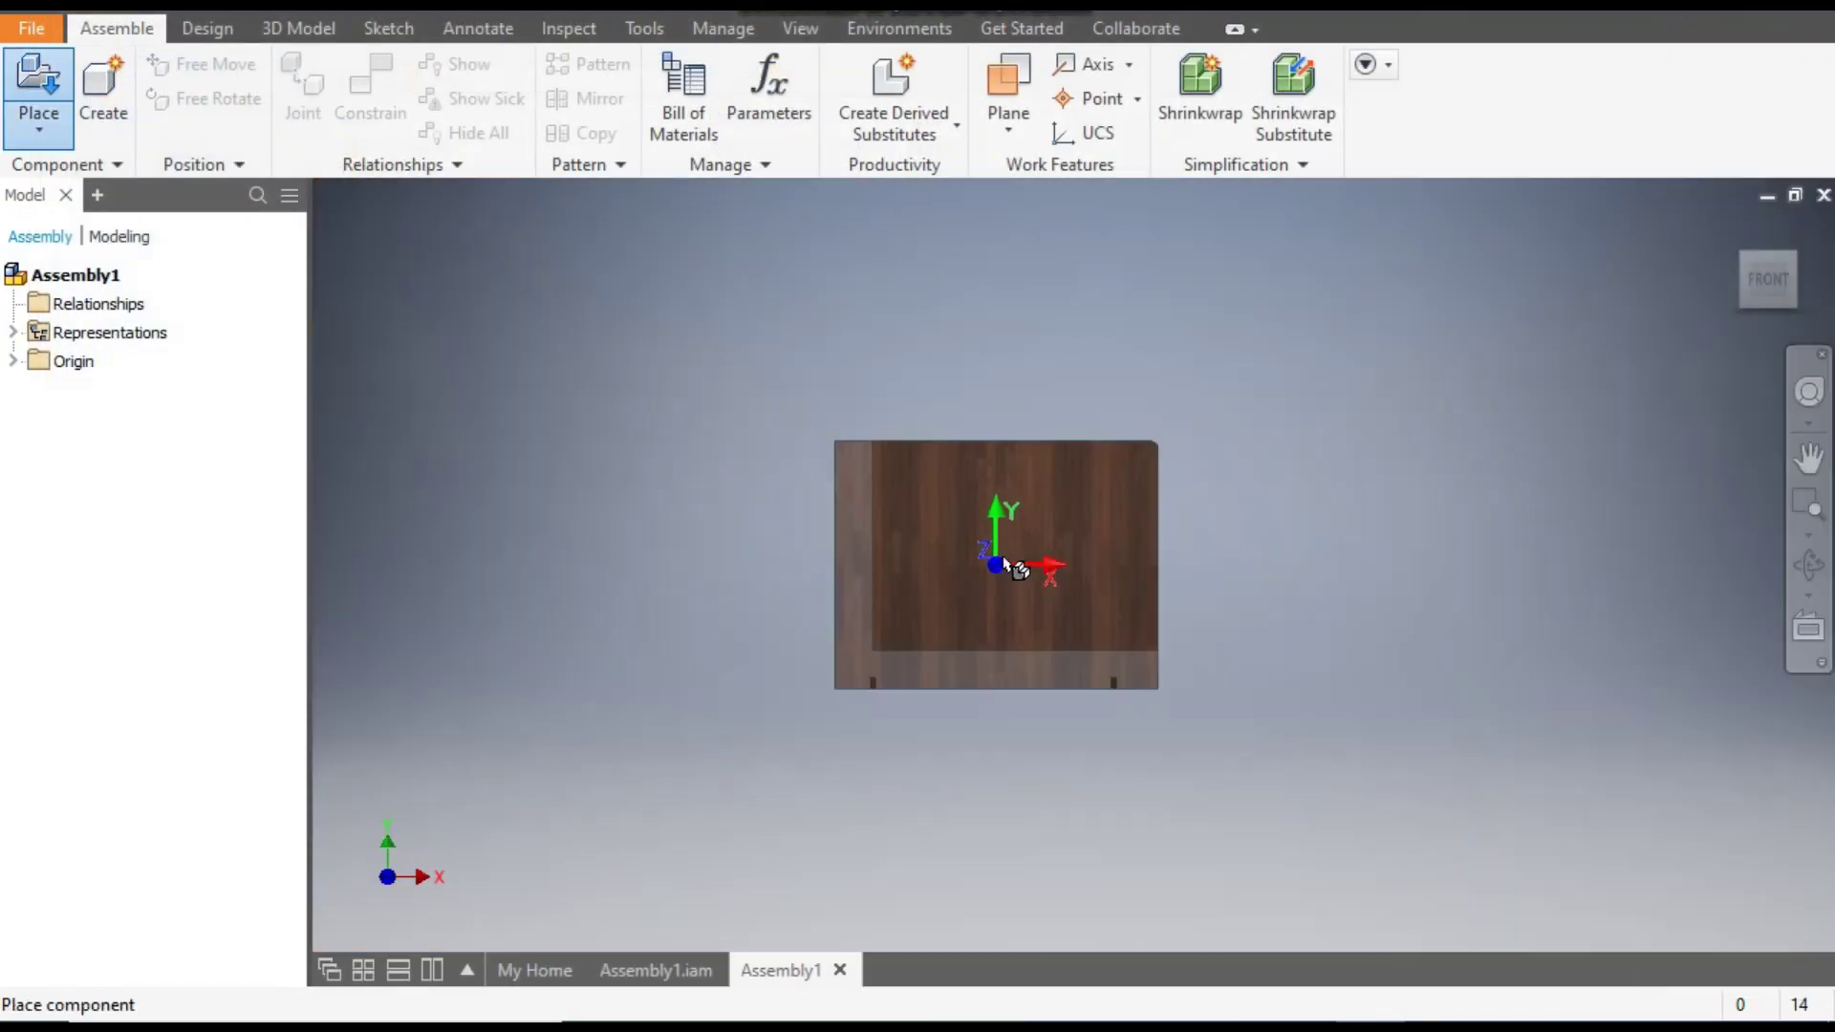
left_click(994, 478)
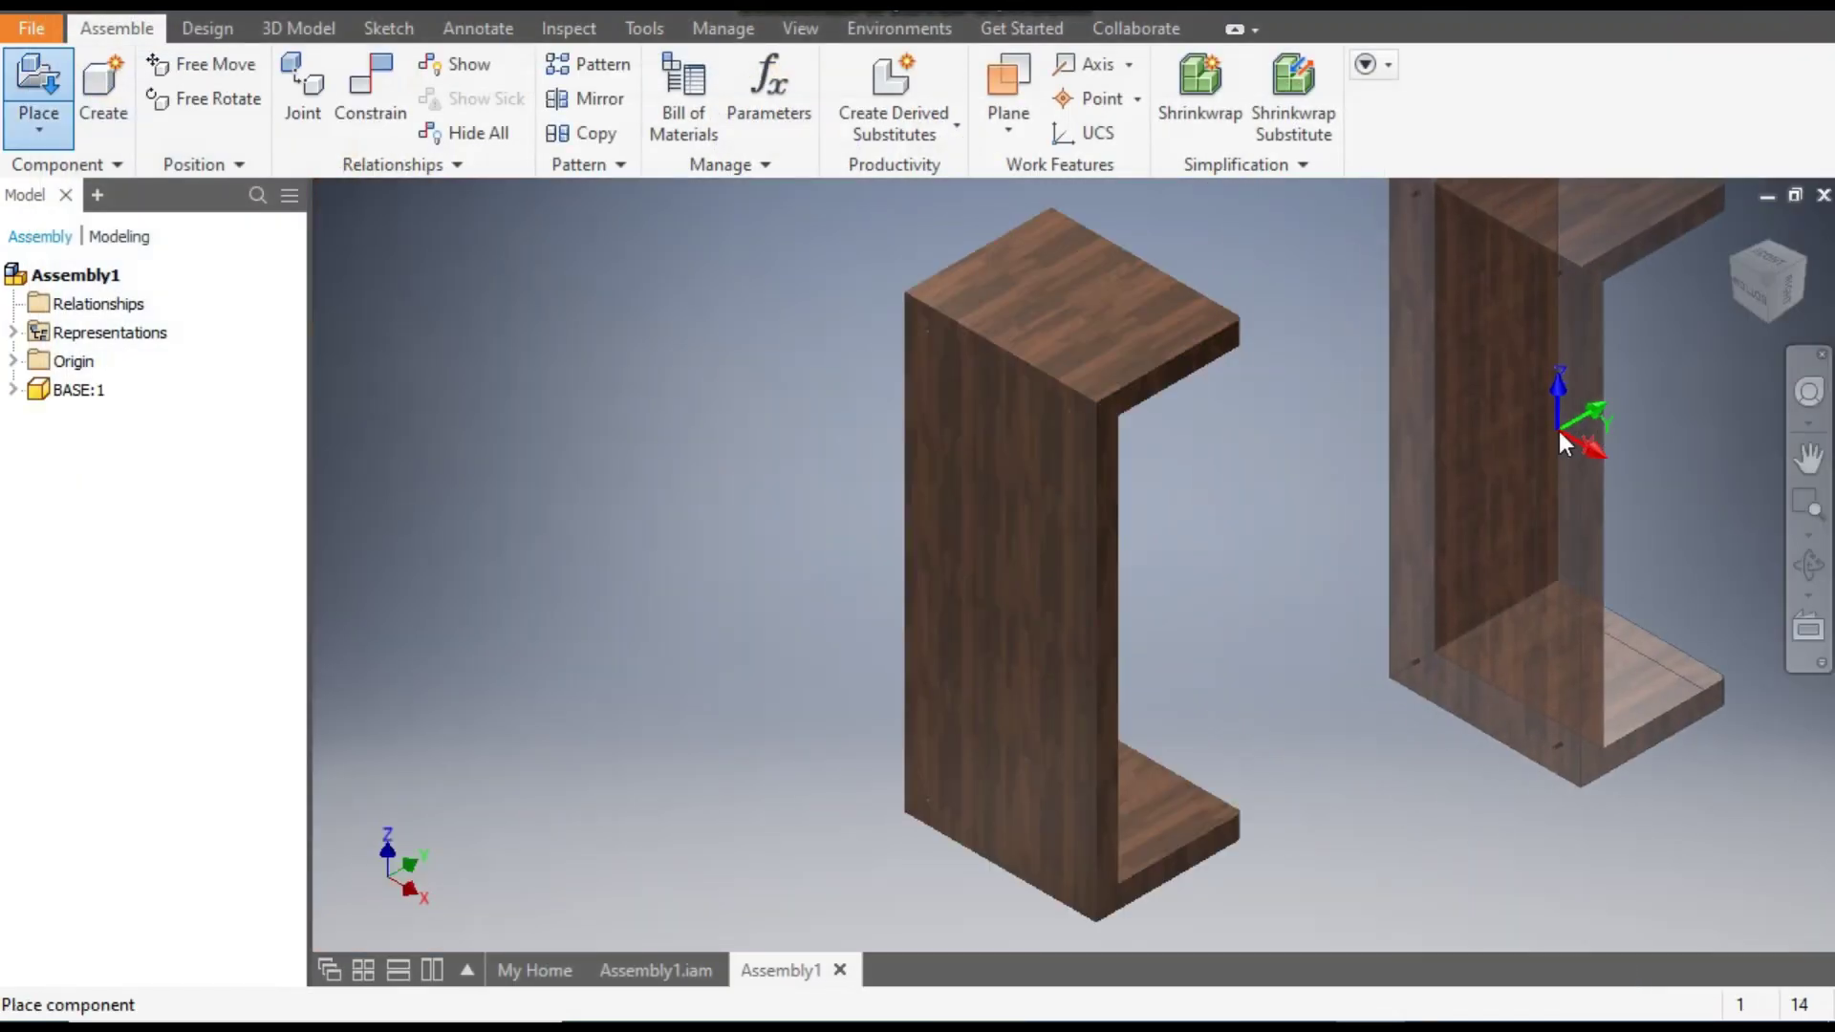
key("Escape")
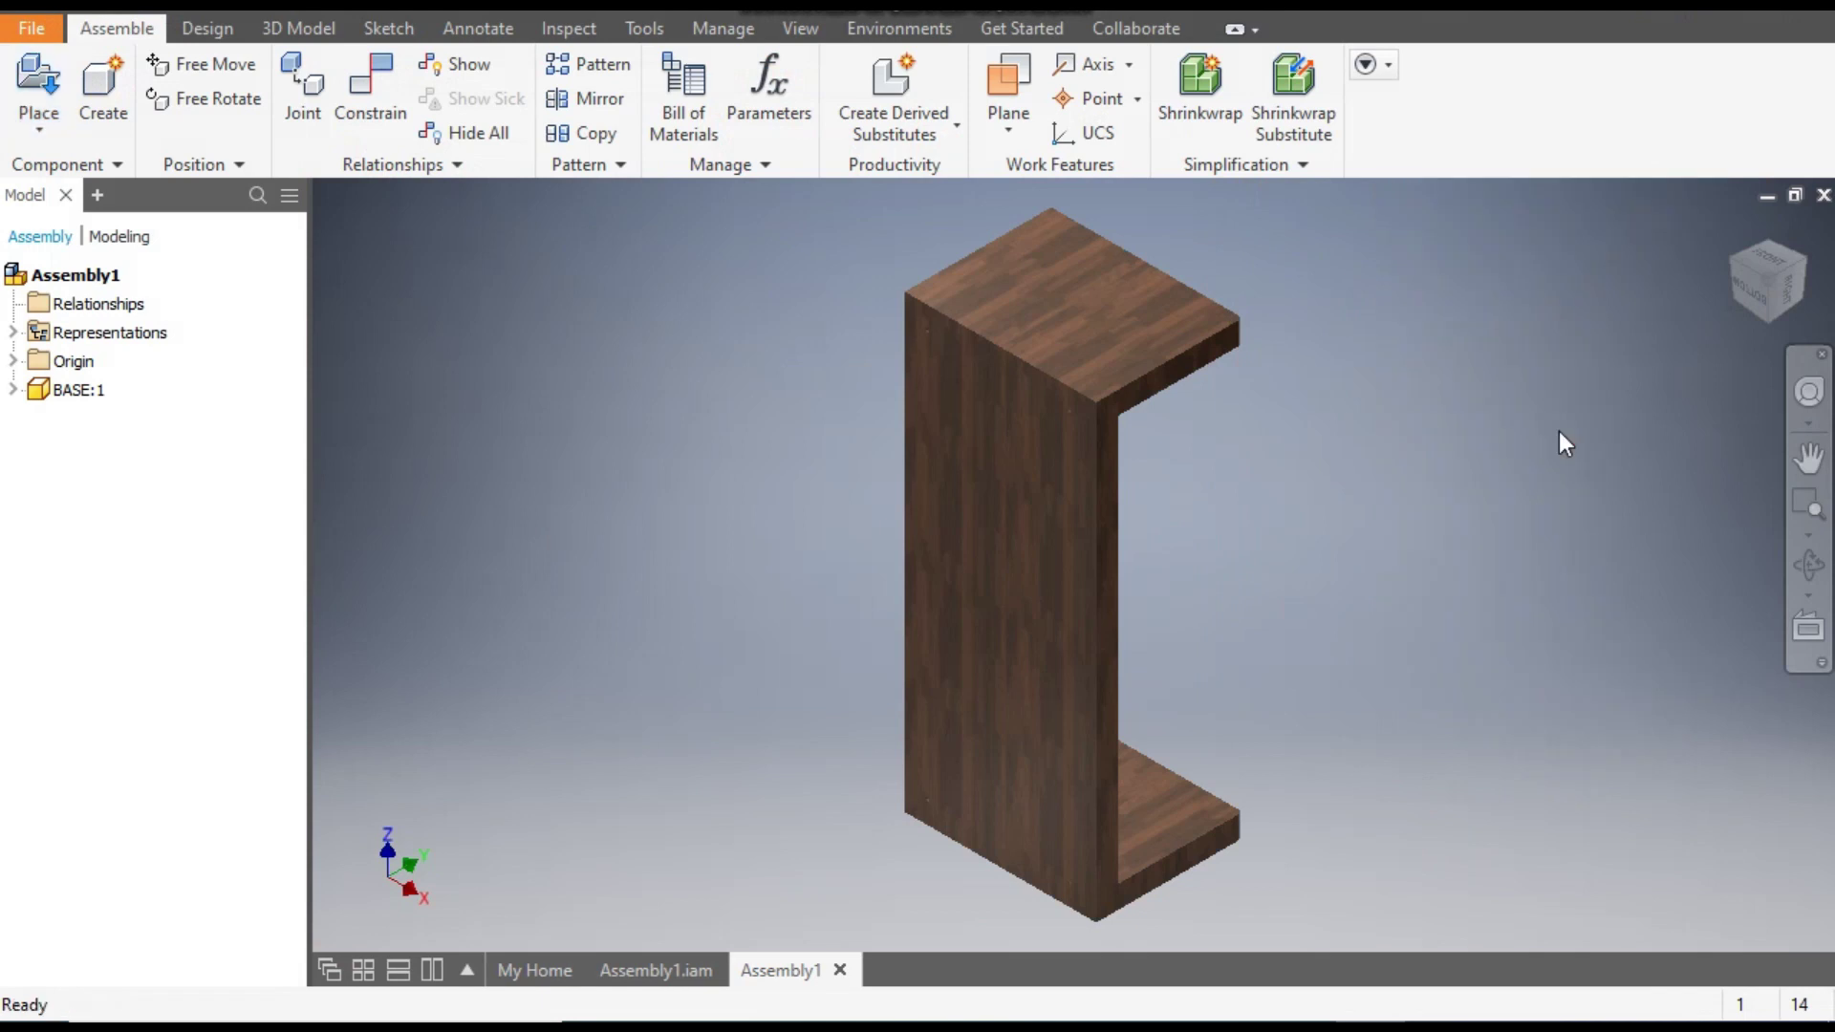
Orient the assembly to an isometric view with the sofa base upright, and expand the origin folders of the assembly and BASE.
middle_click_drag(1319, 550, 1455, 678, "shift")
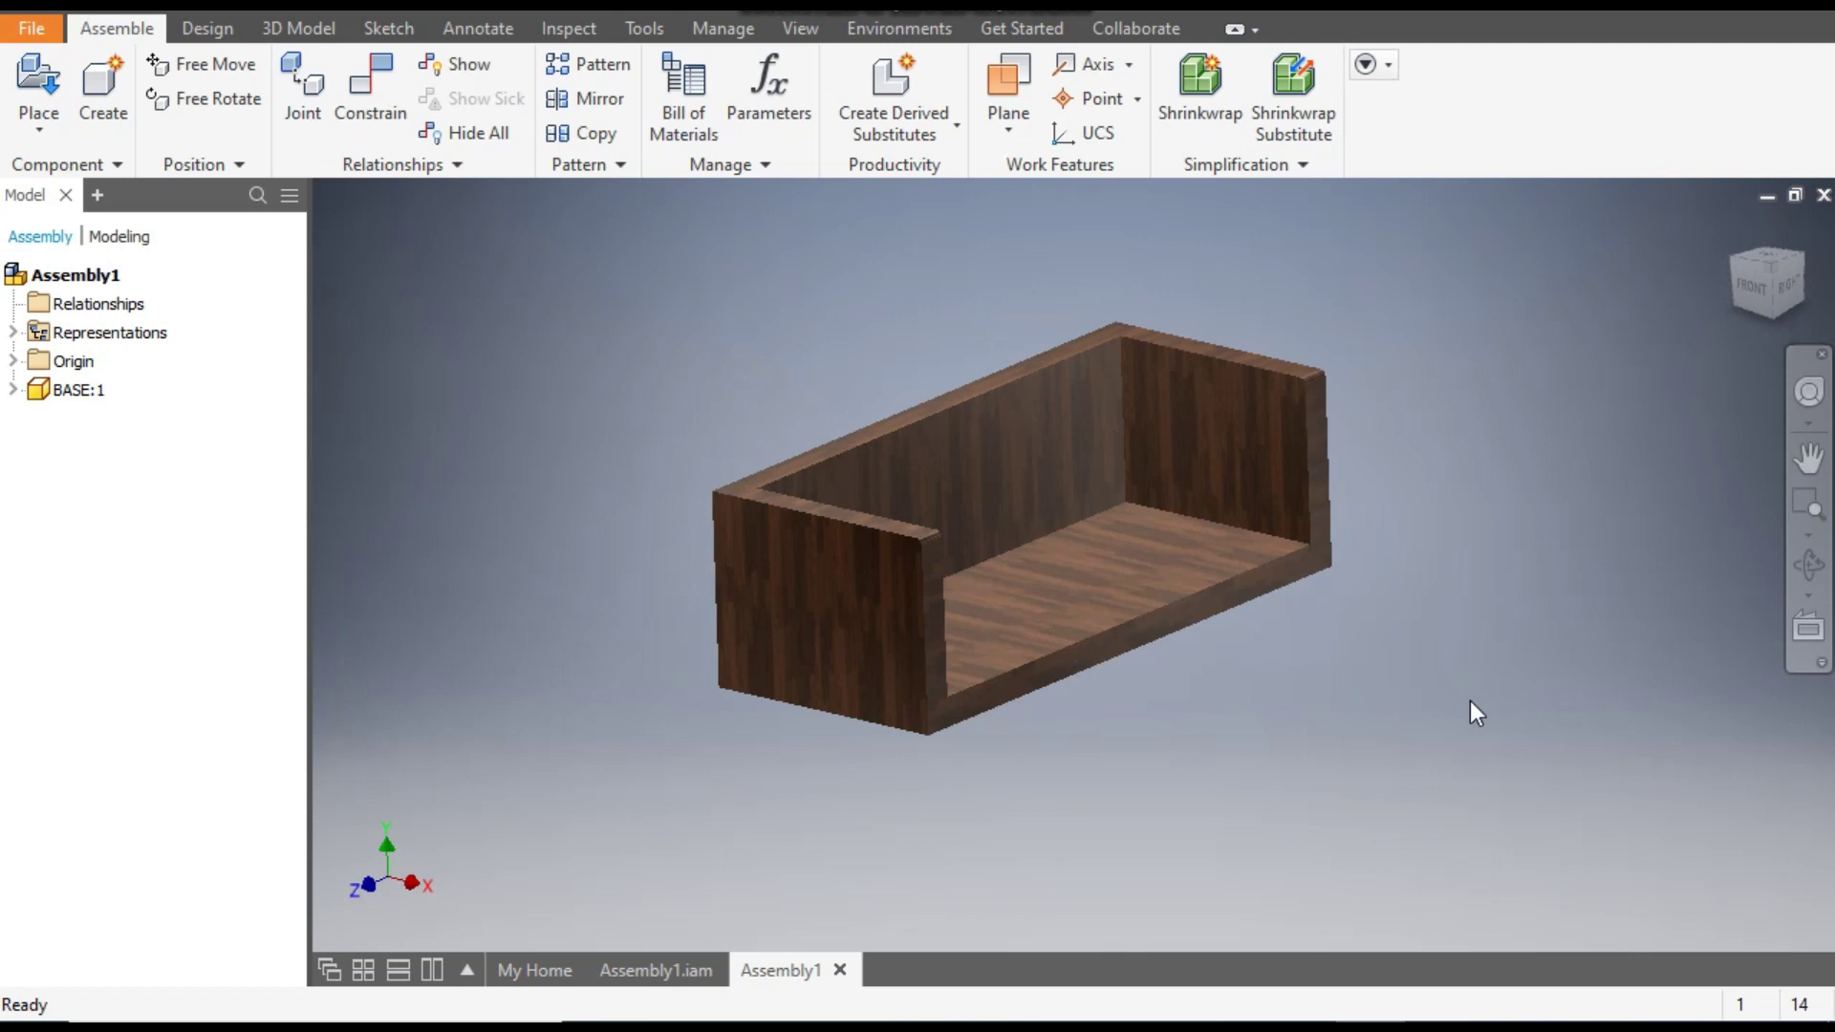
left_click(1770, 271)
middle_click_drag(1225, 736, 1232, 727)
left_click_drag(884, 449, 1079, 423)
left_click(459, 408)
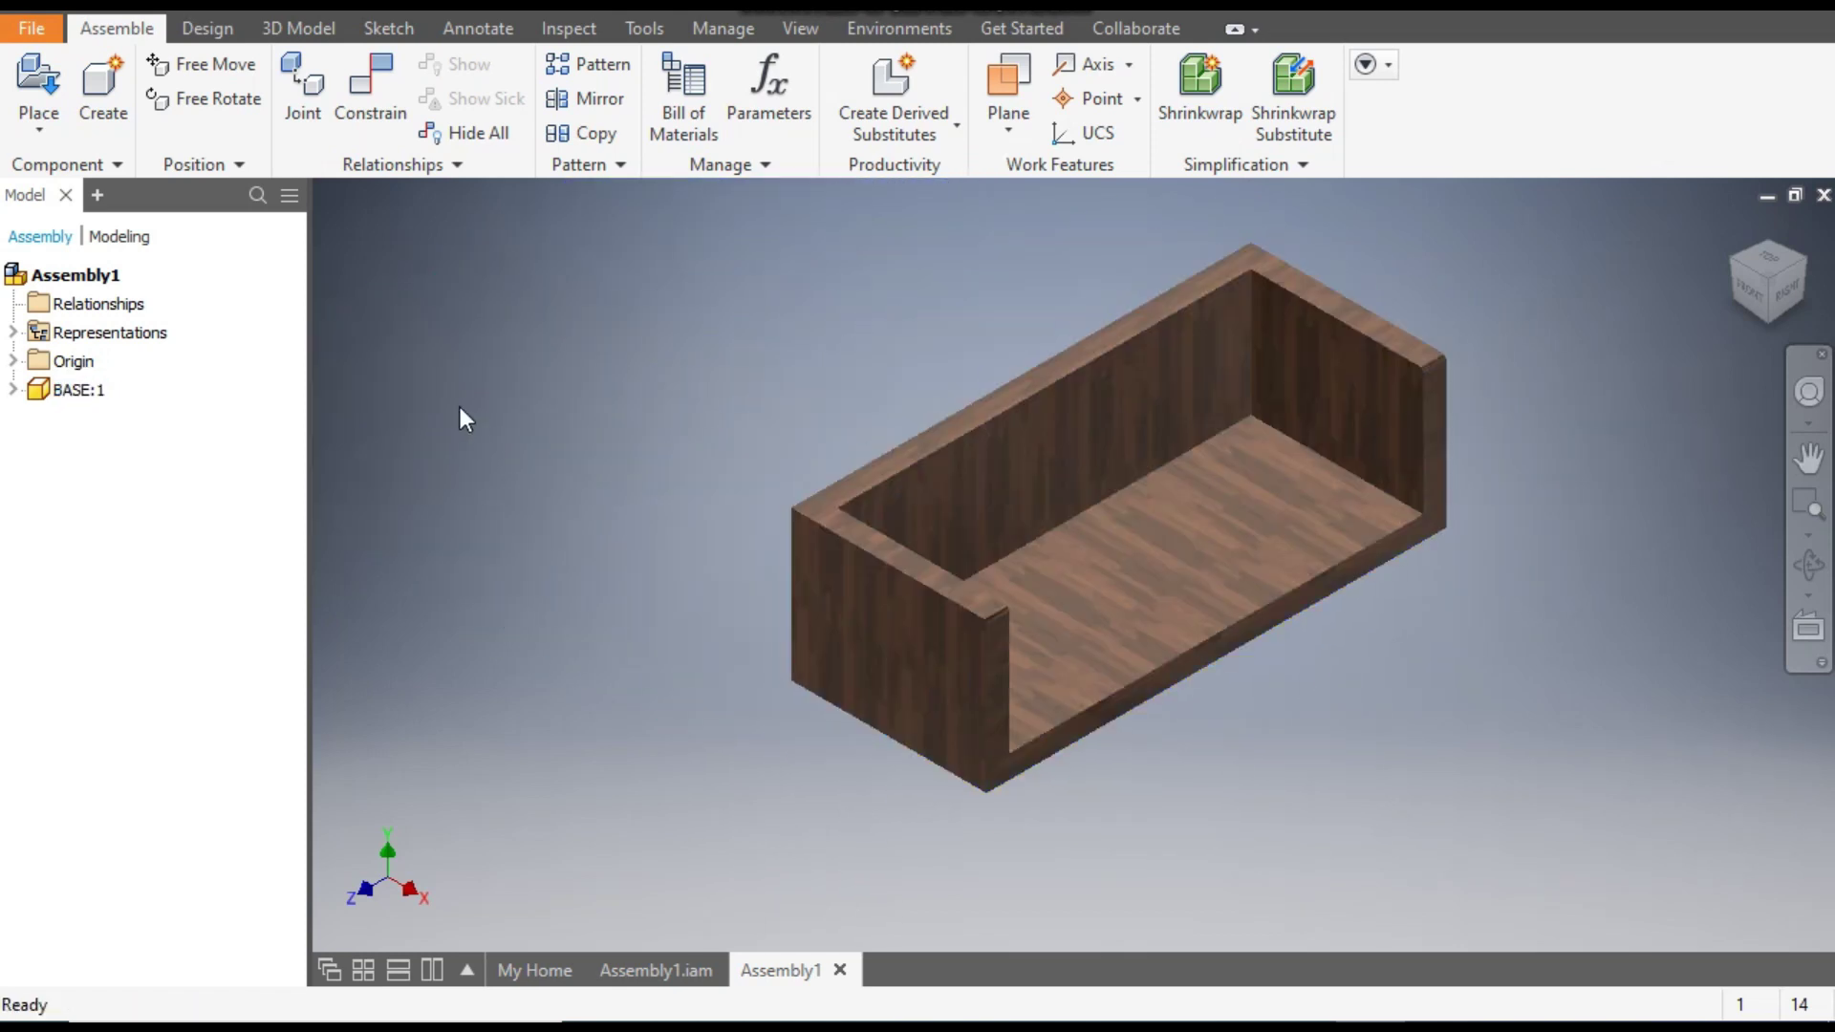
left_click(11, 392)
left_click(37, 420)
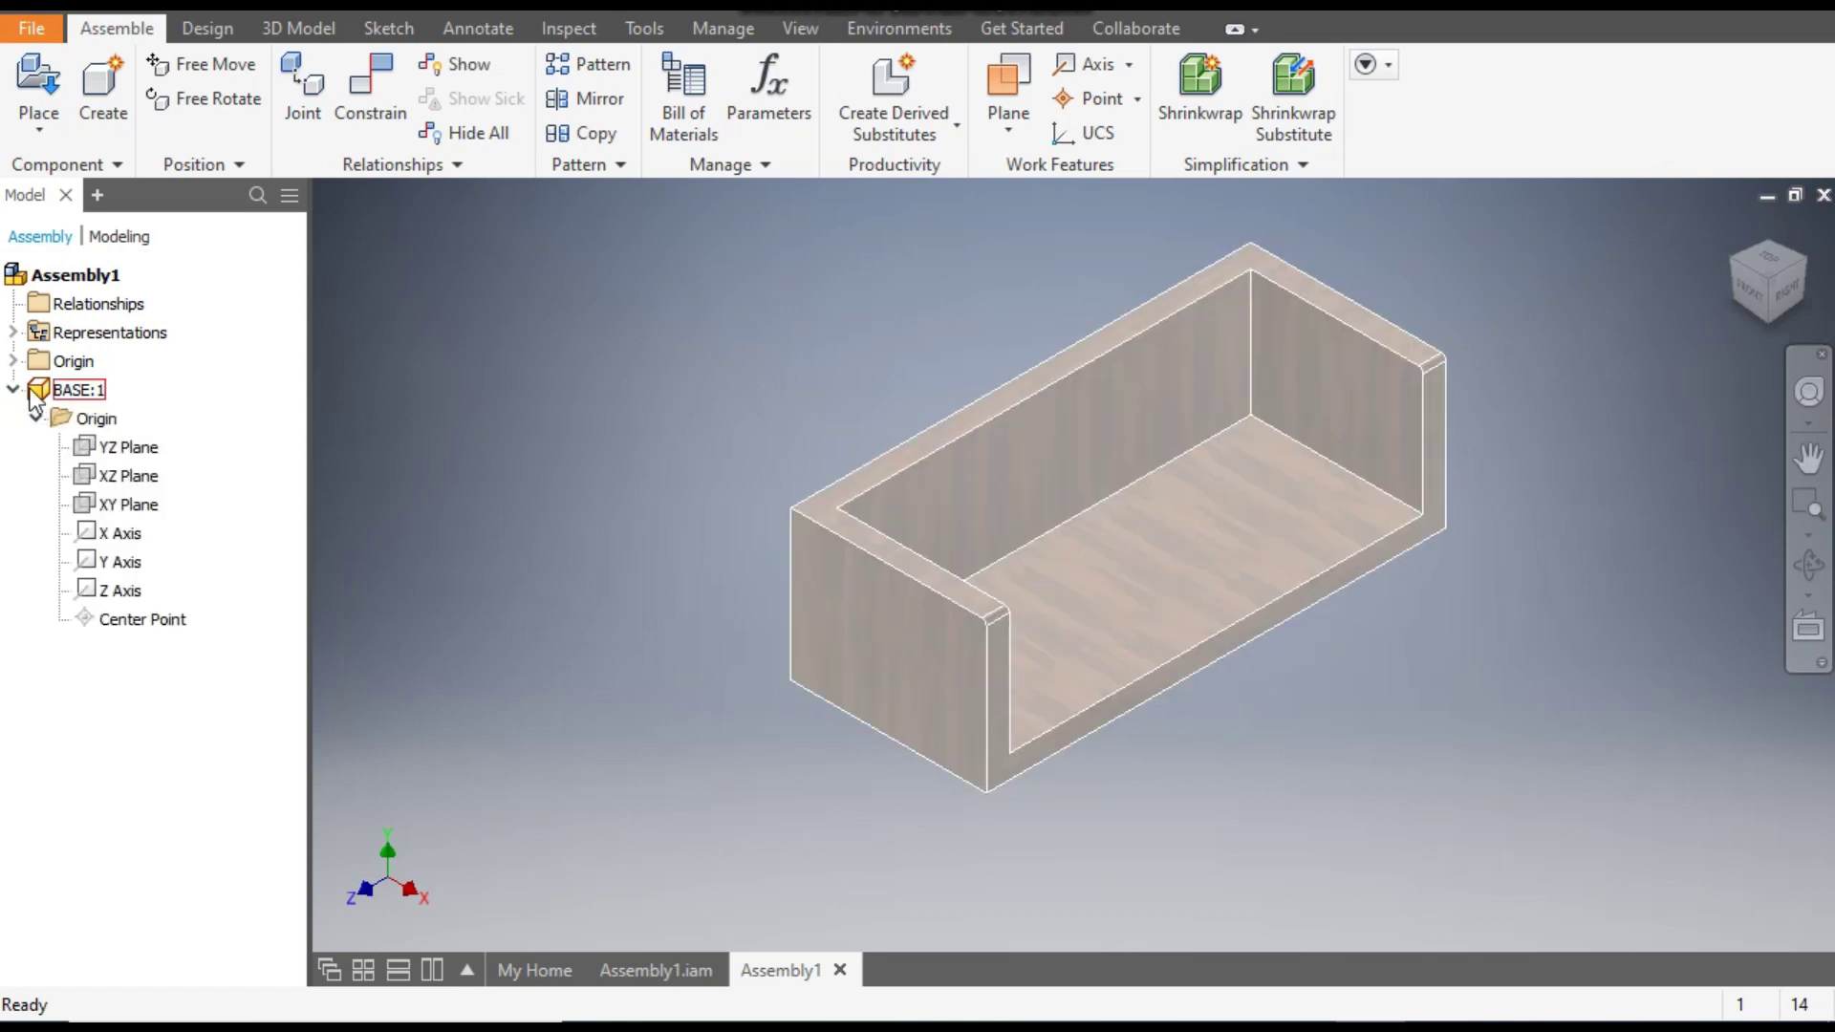
left_click(13, 361)
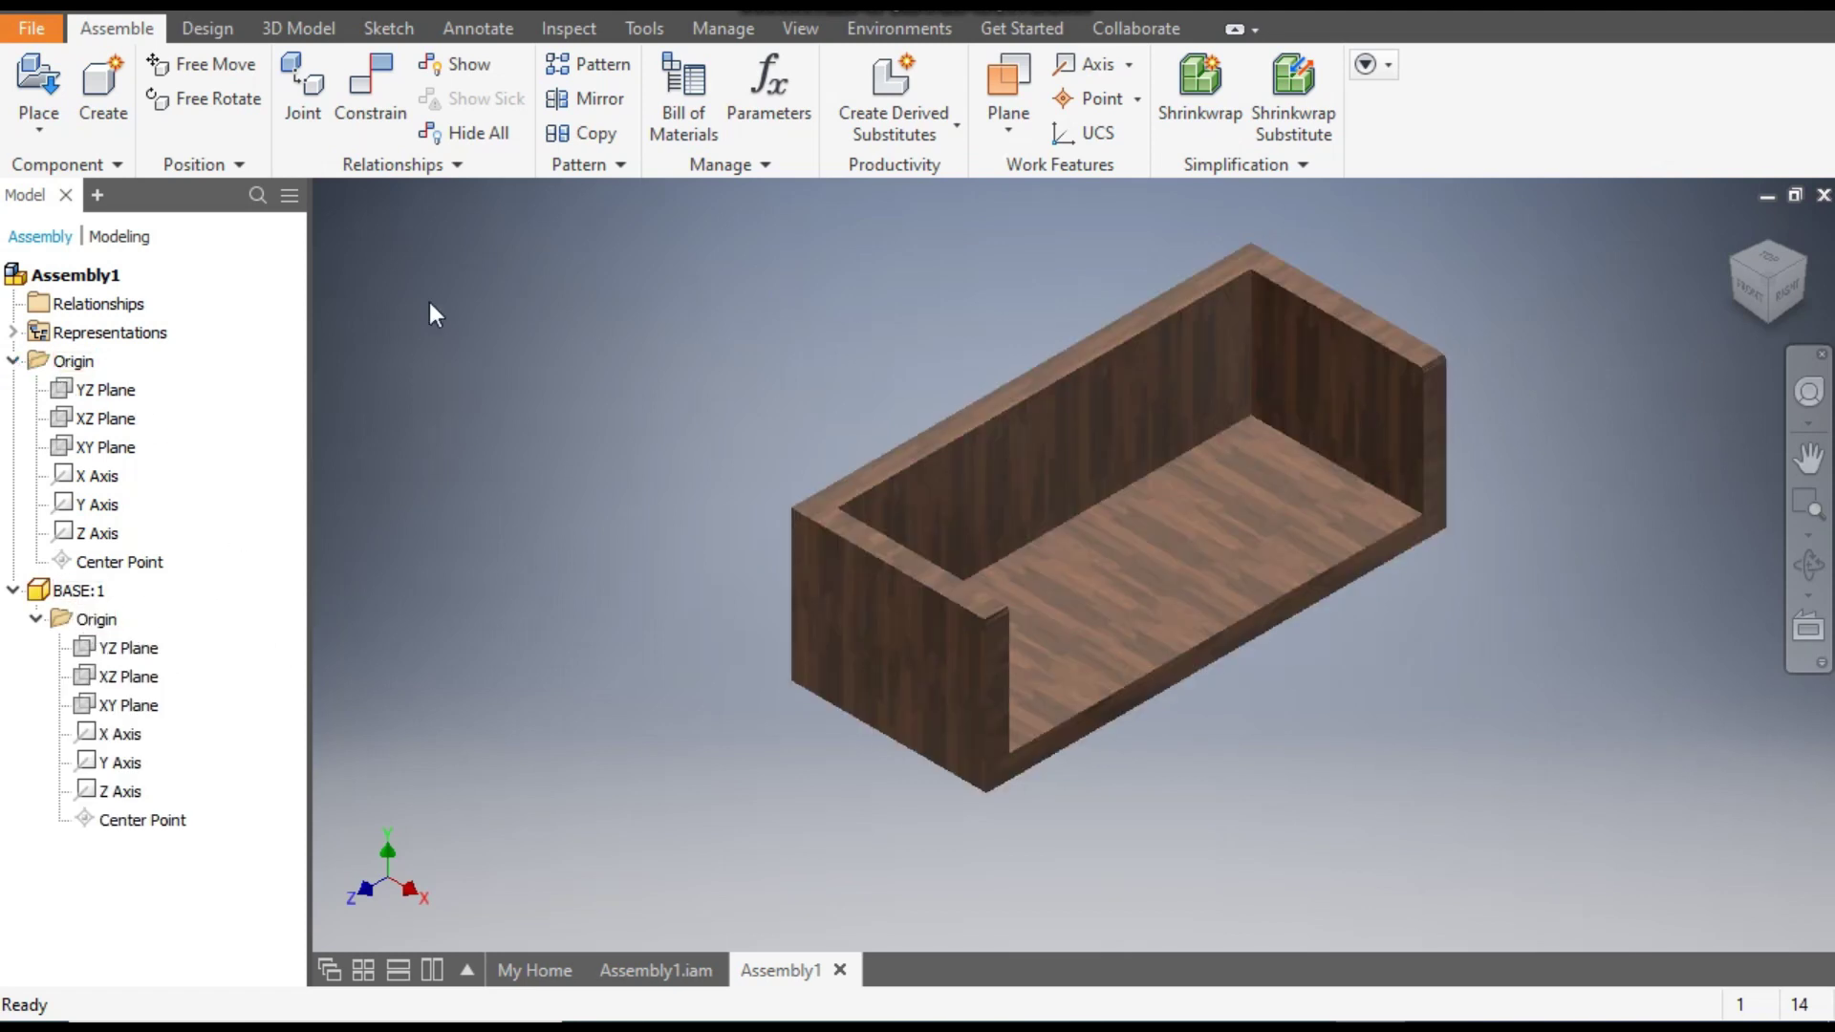
Constrain the assembly's YZ plane flush with the BASE part's YZ plane at 0 mm offset.
left_click(376, 95)
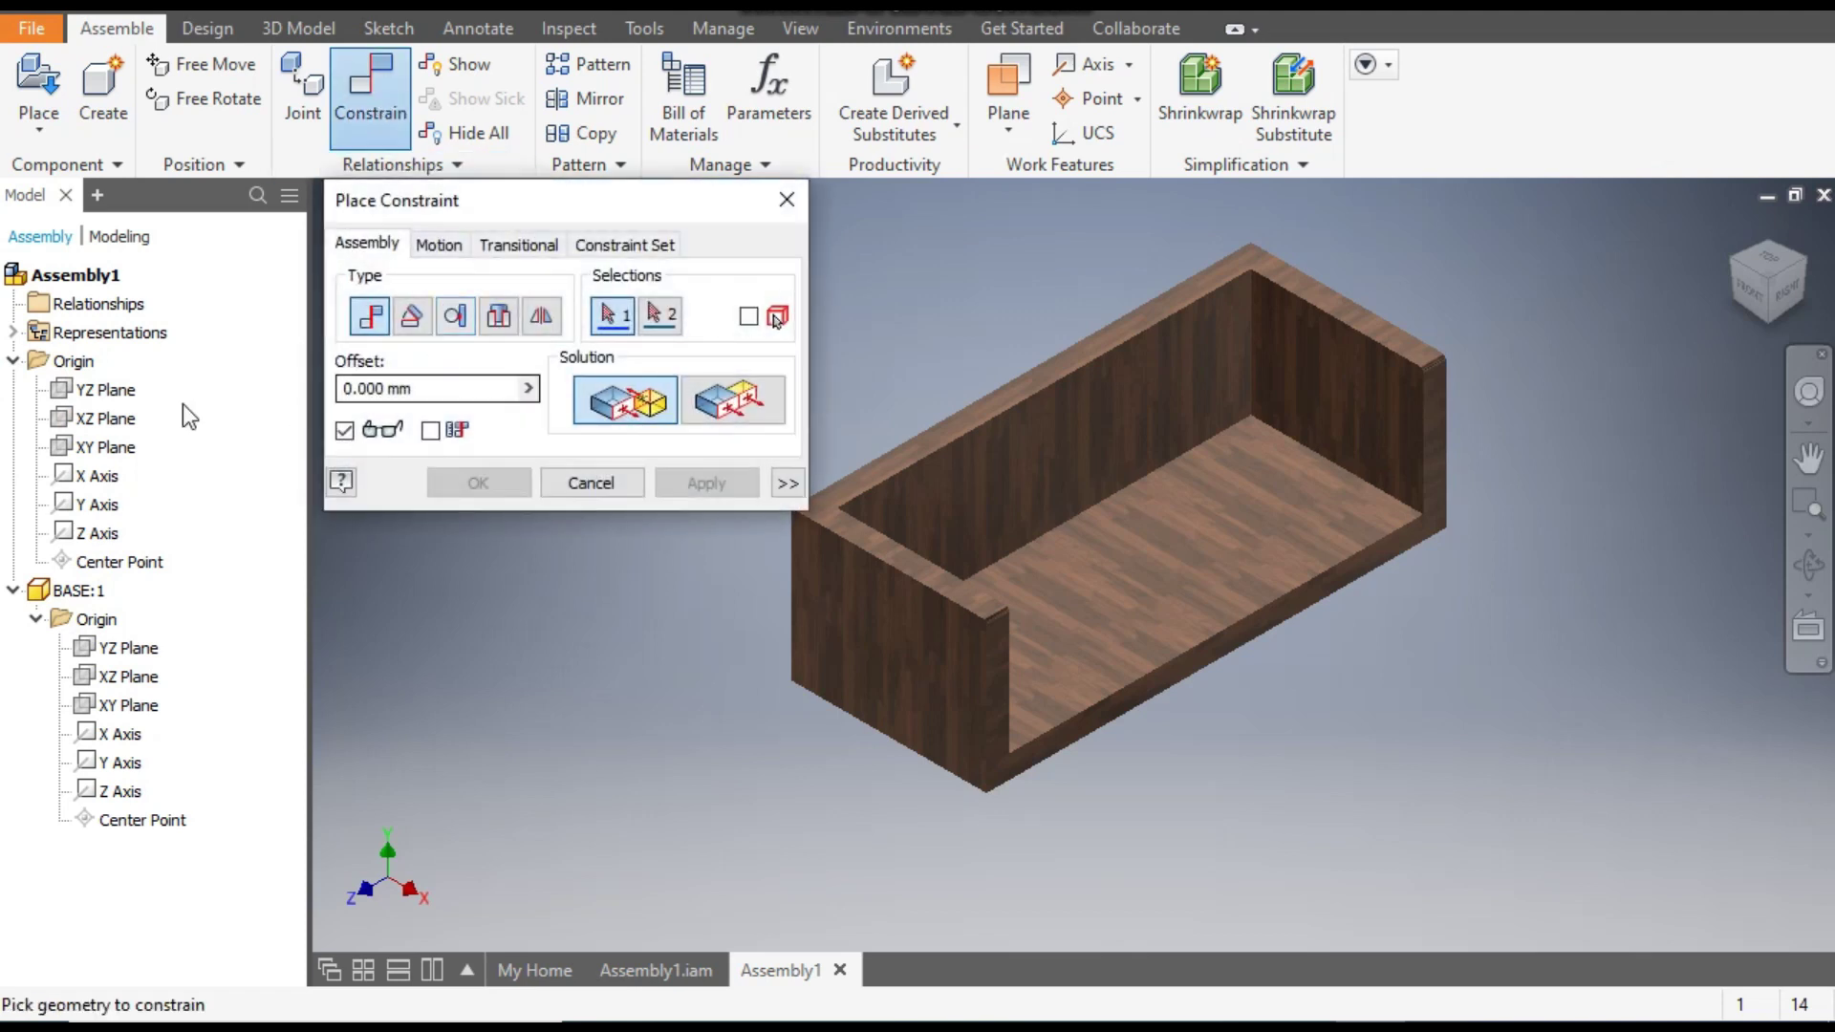
left_click(107, 390)
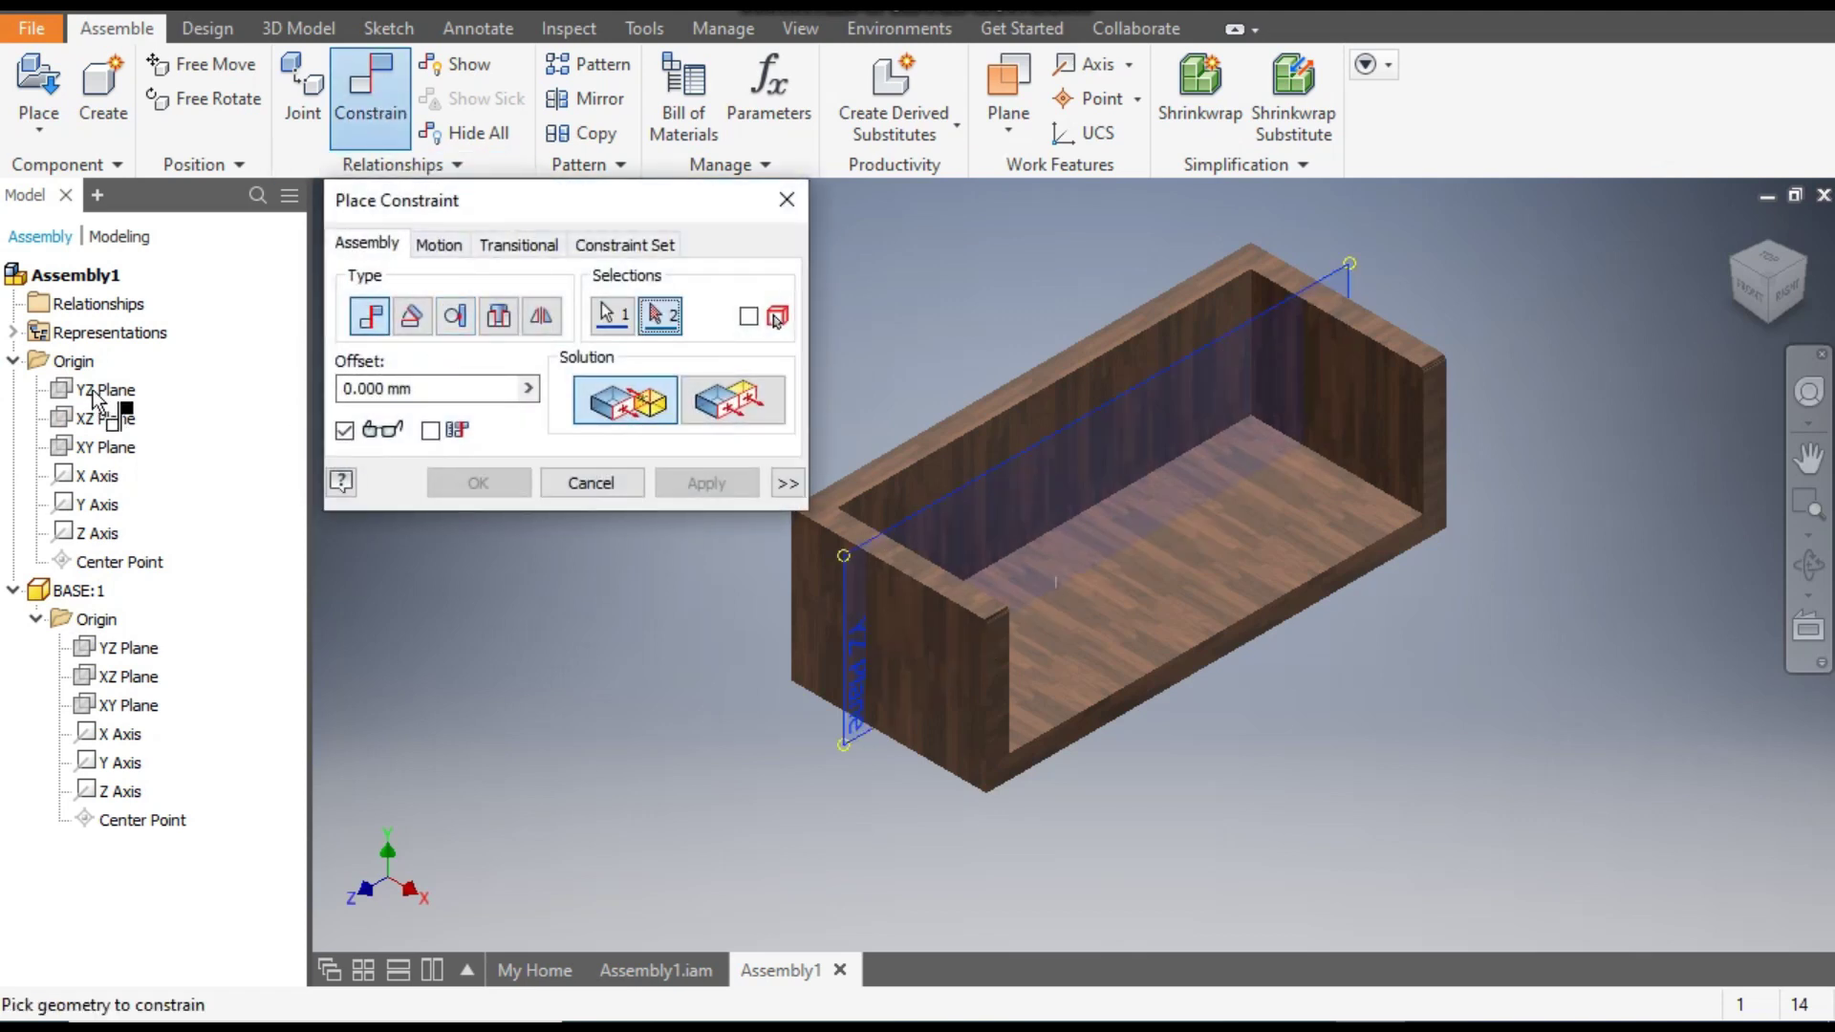
left_click(135, 652)
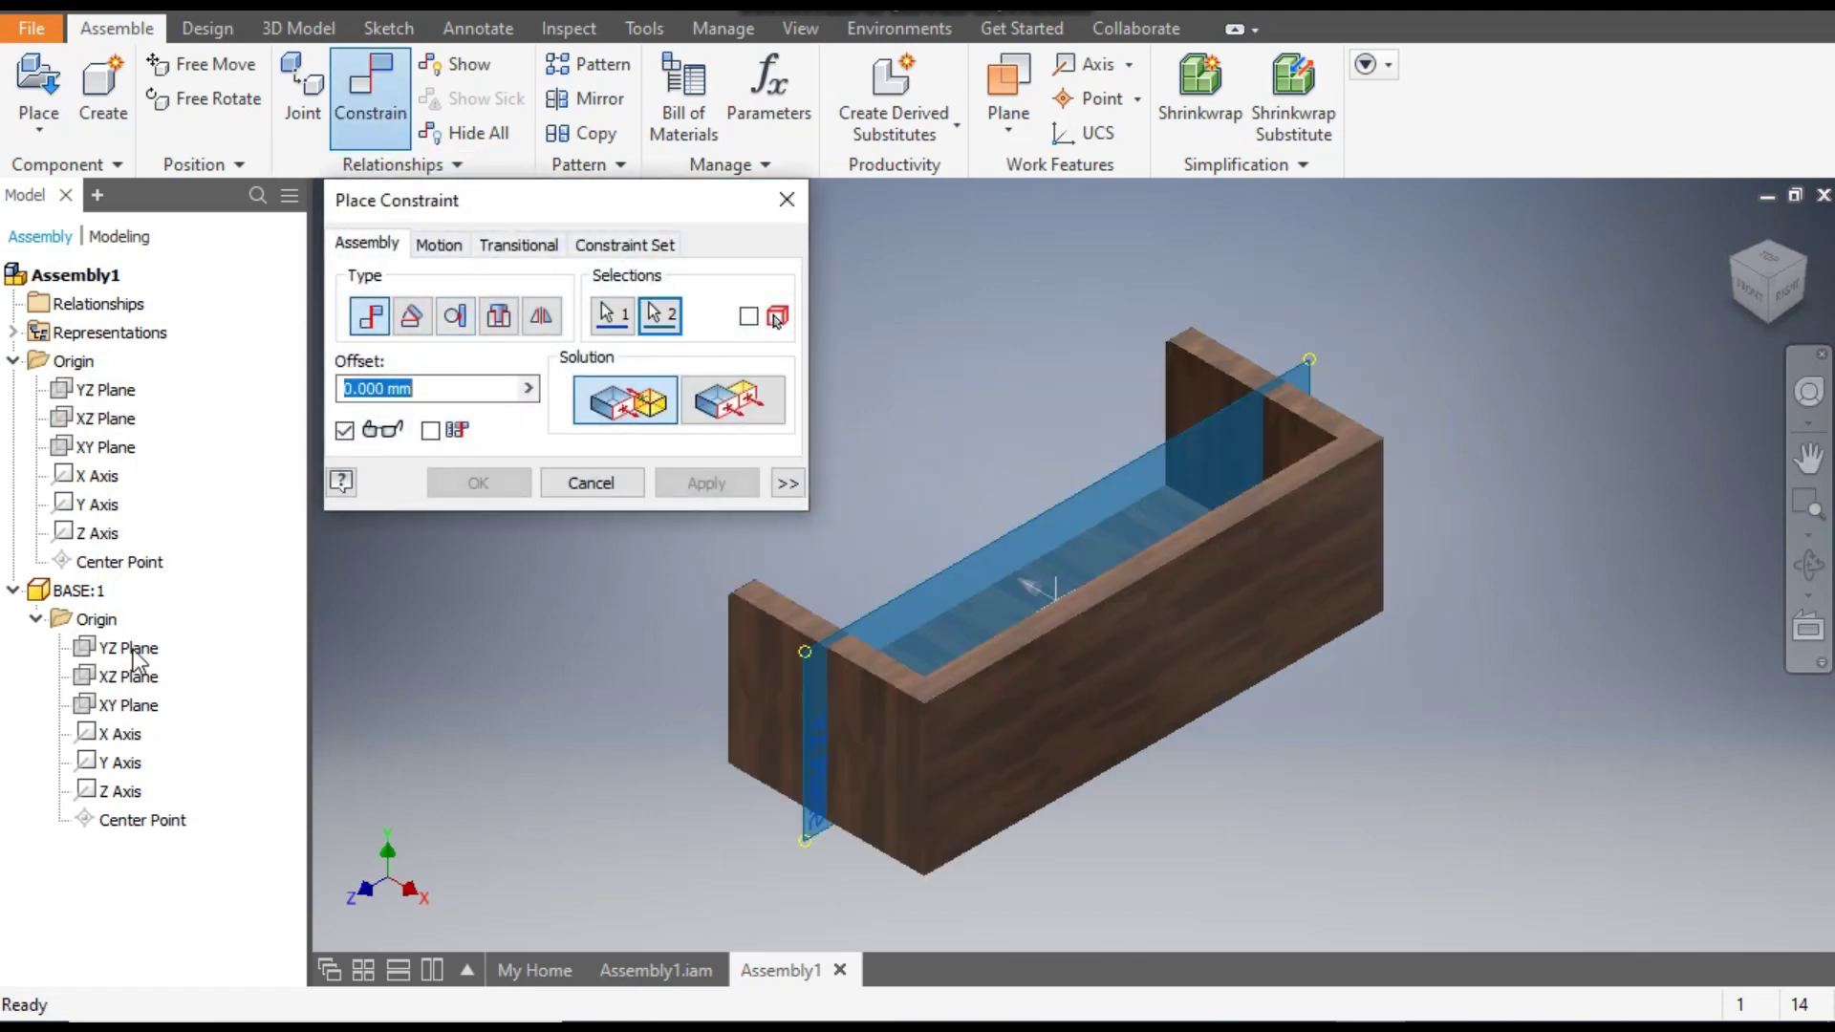
left_click(749, 409)
left_click(717, 487)
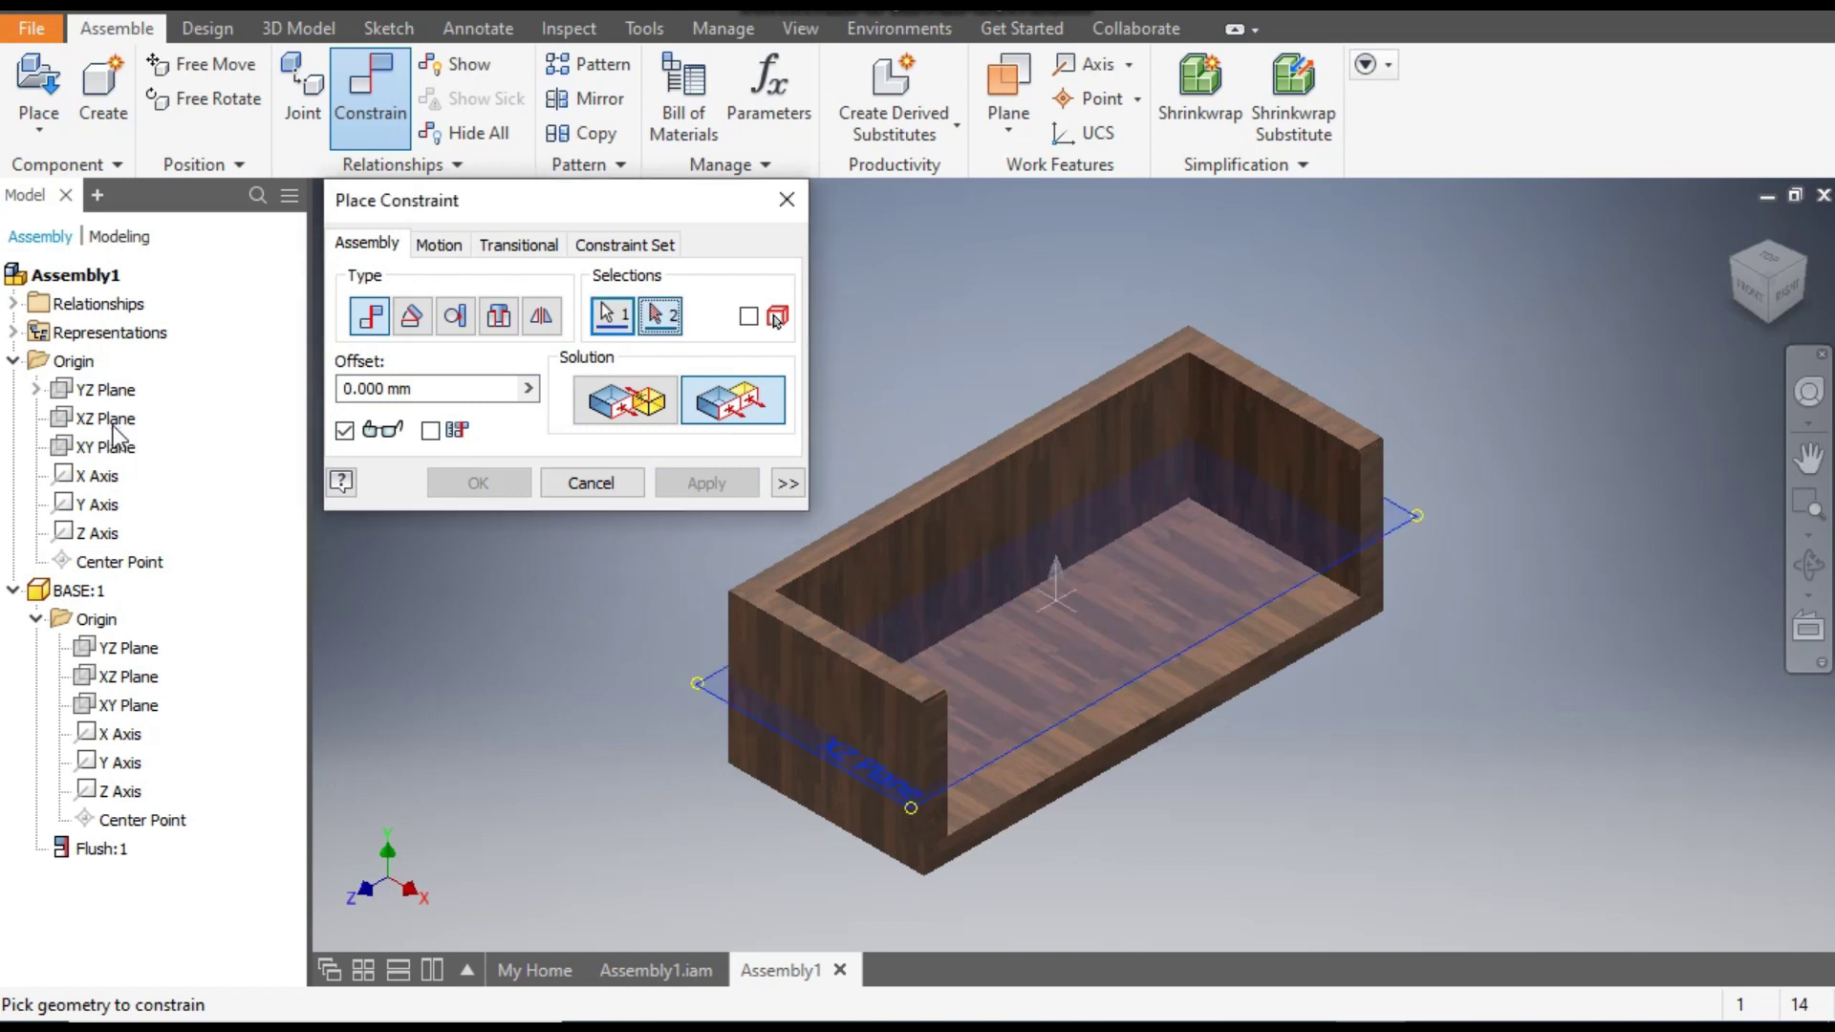
Constrain the XZ and XY planes of the BASE part flush with the matching assembly origin planes and finish the Constrain command.
left_click(141, 678)
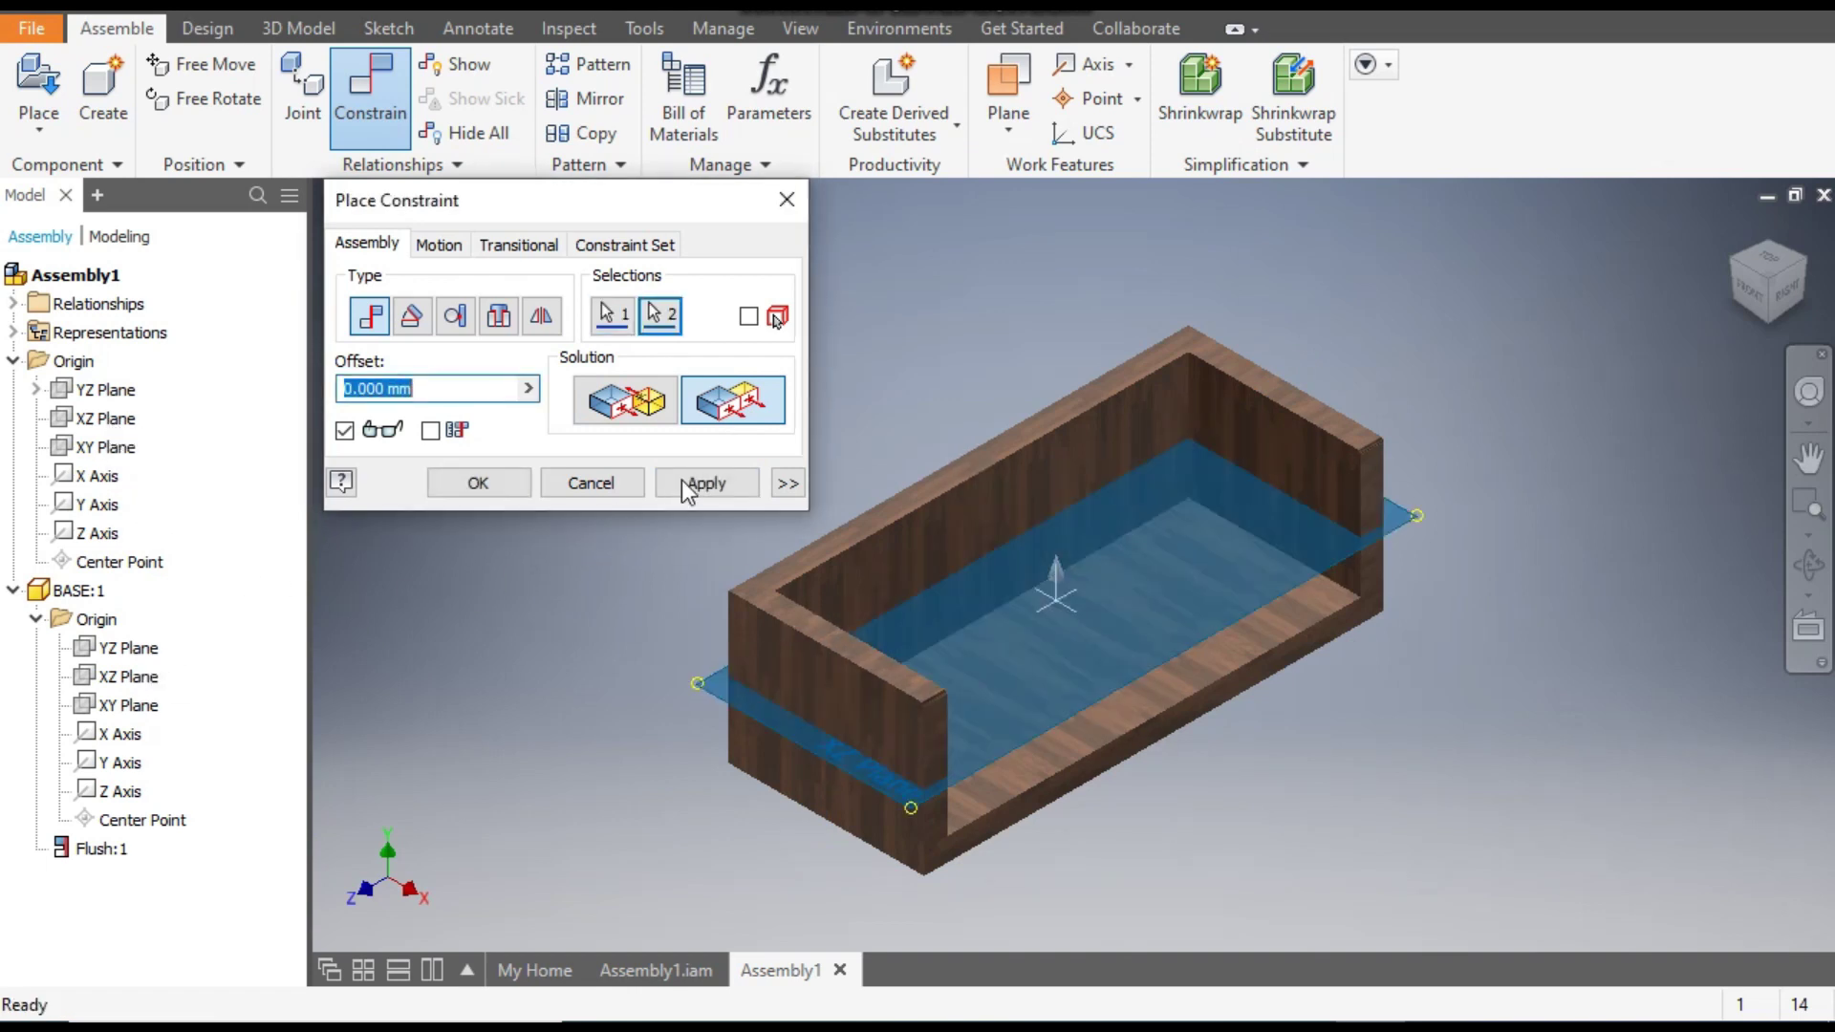
left_click(686, 482)
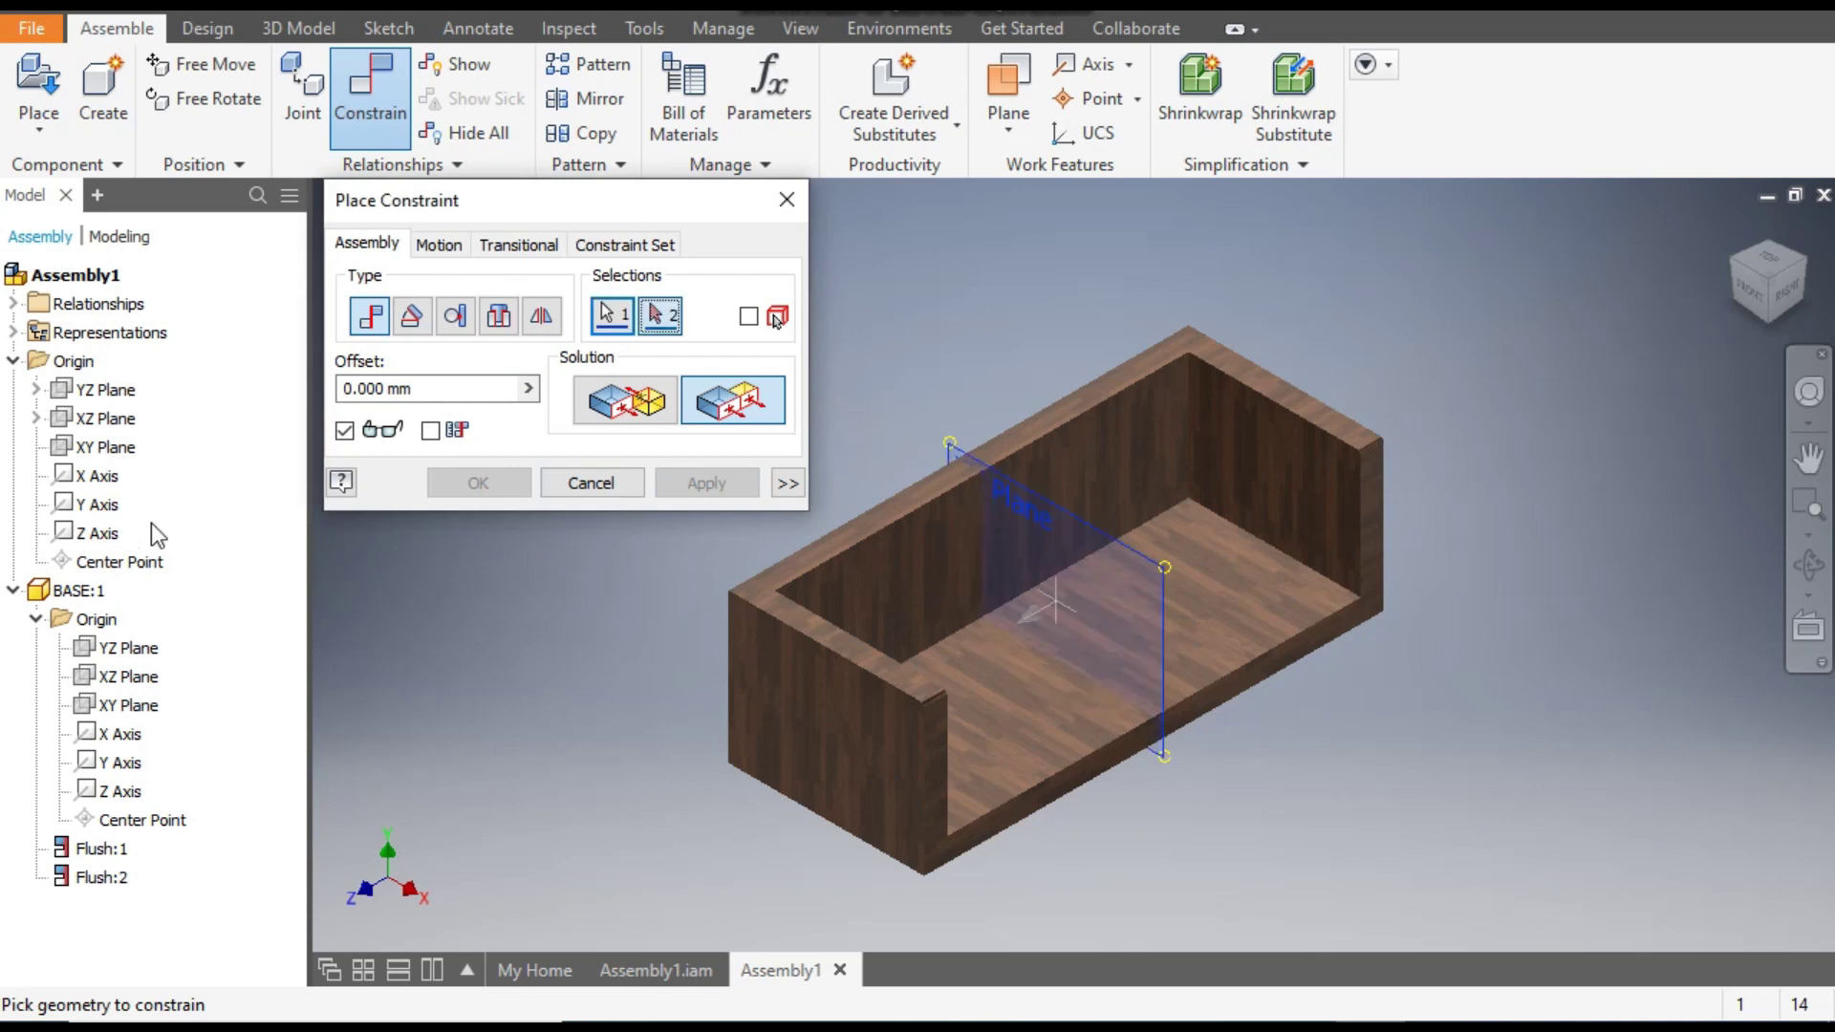
left_click(127, 705)
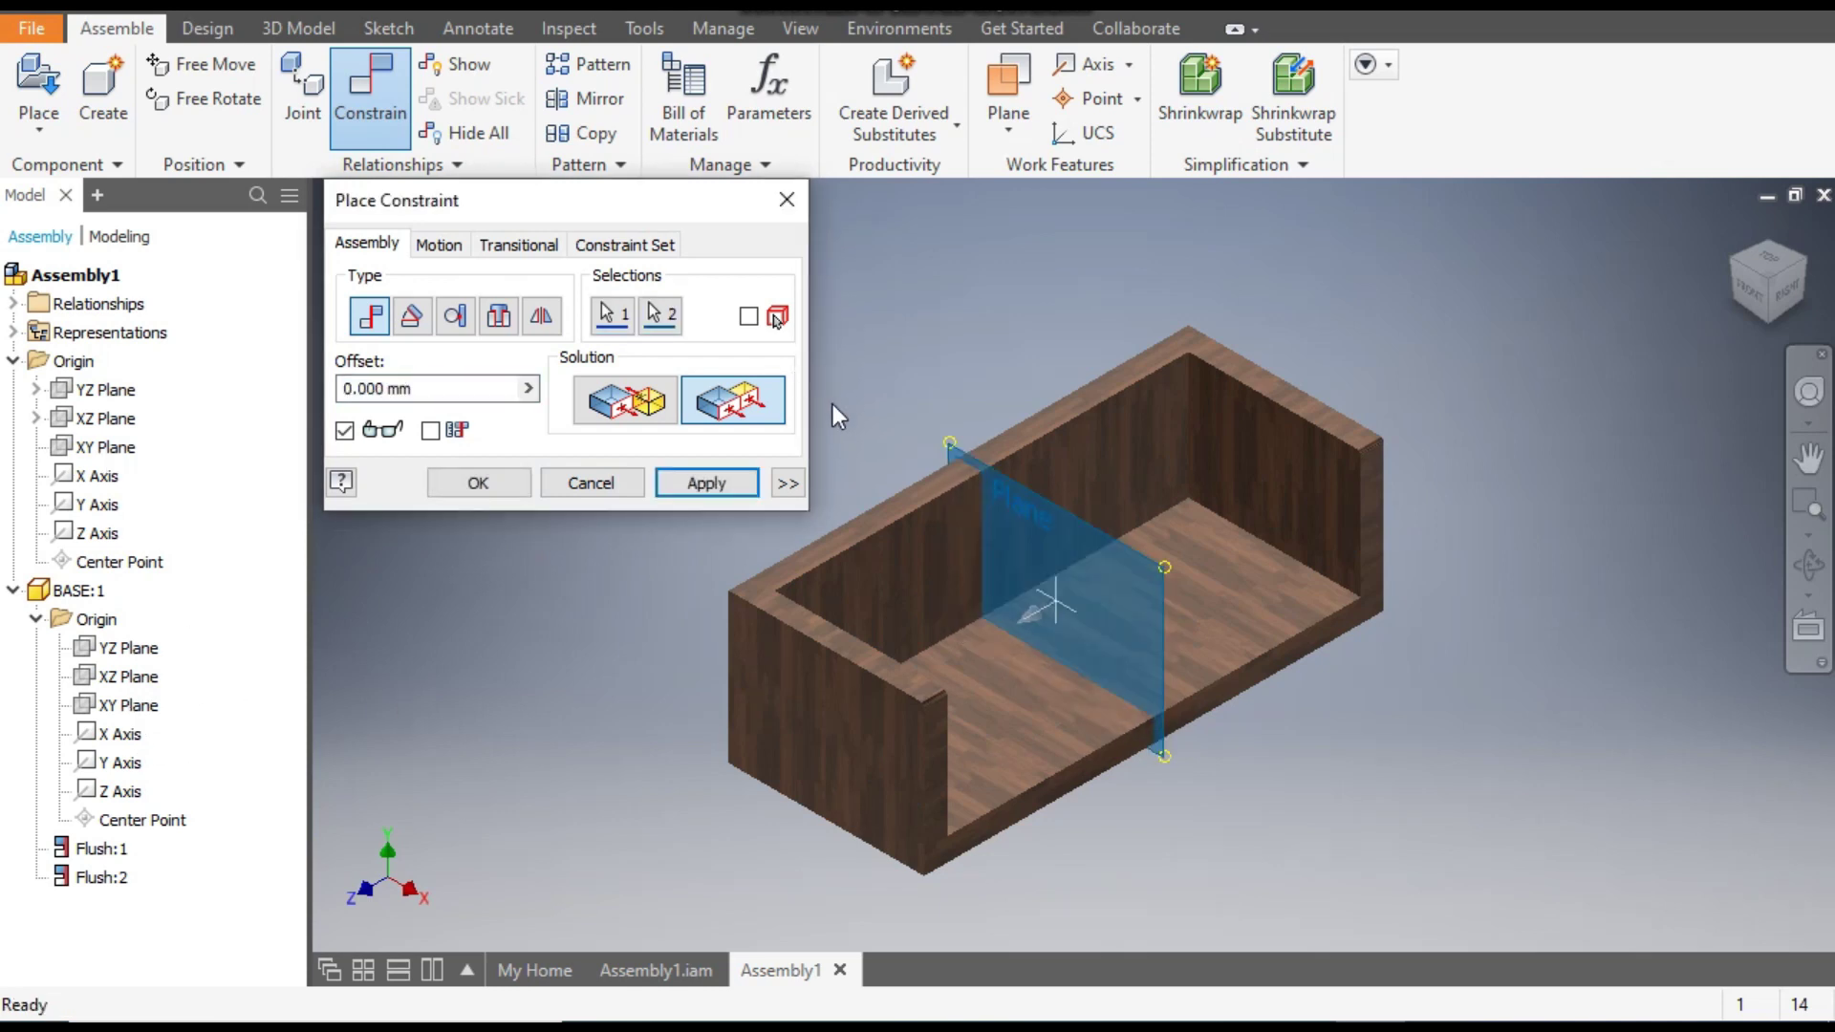
left_click(727, 482)
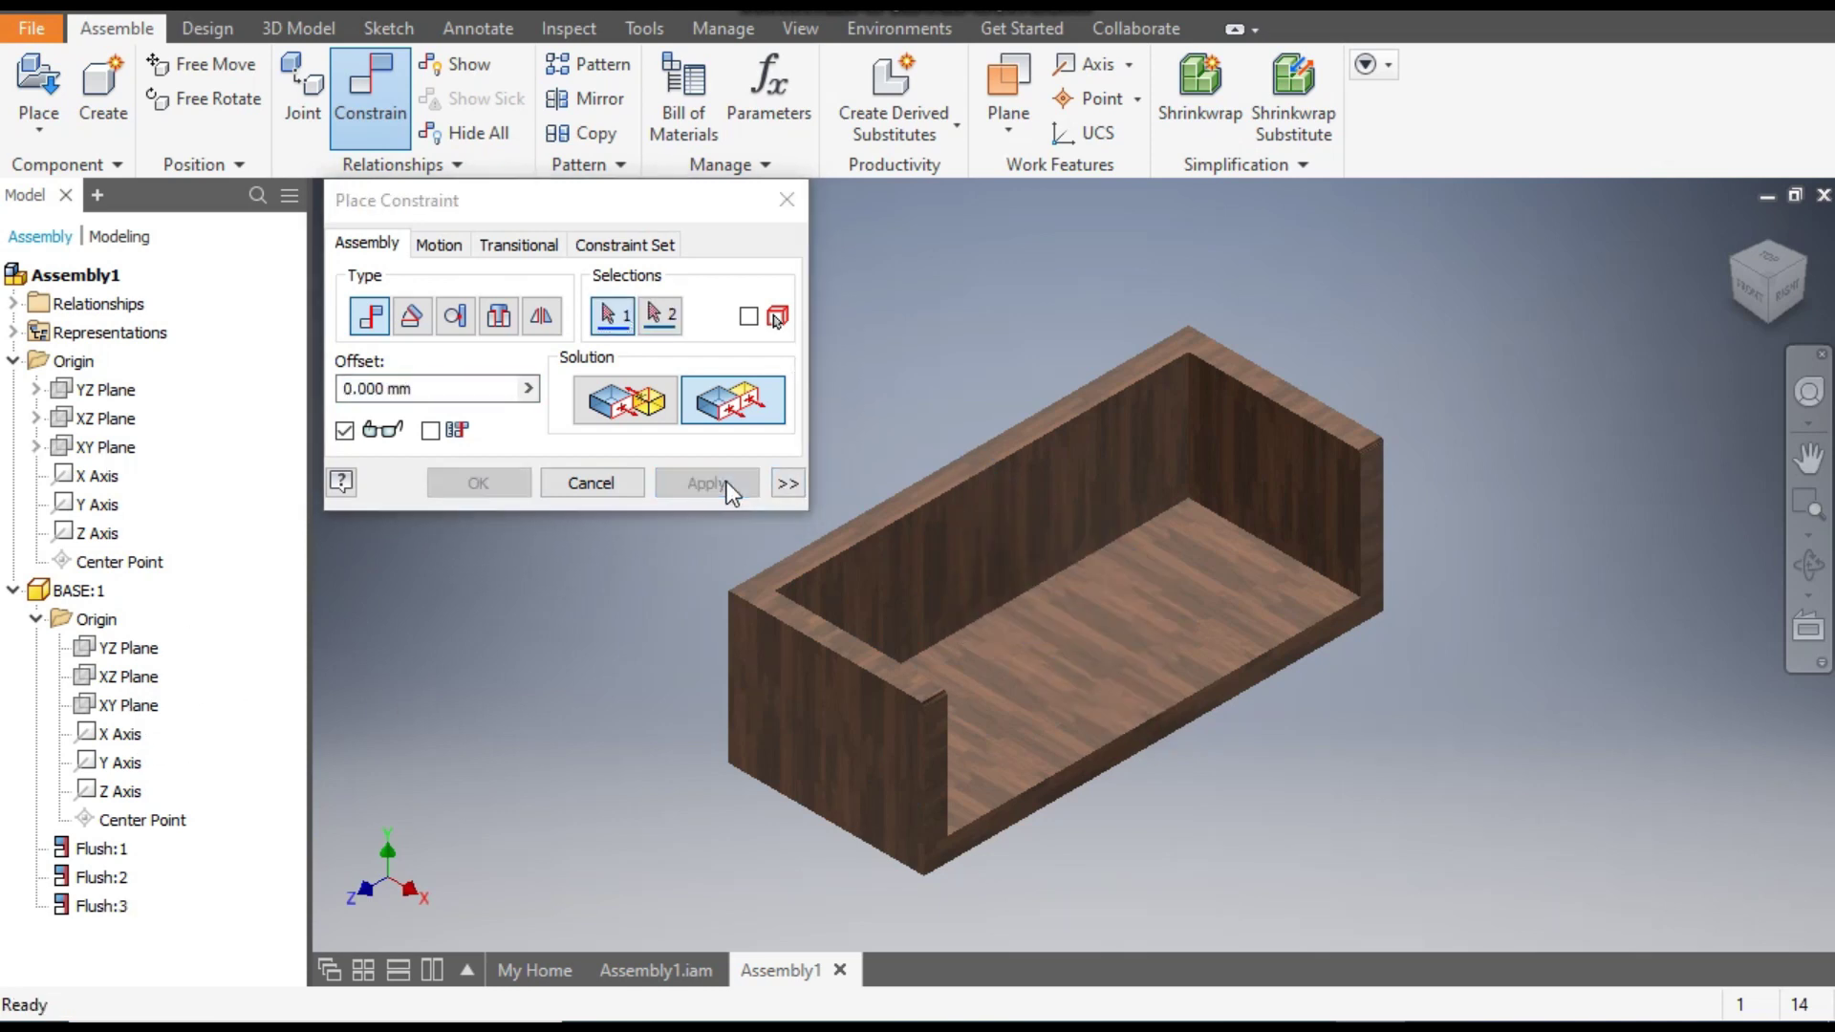
left_click(786, 198)
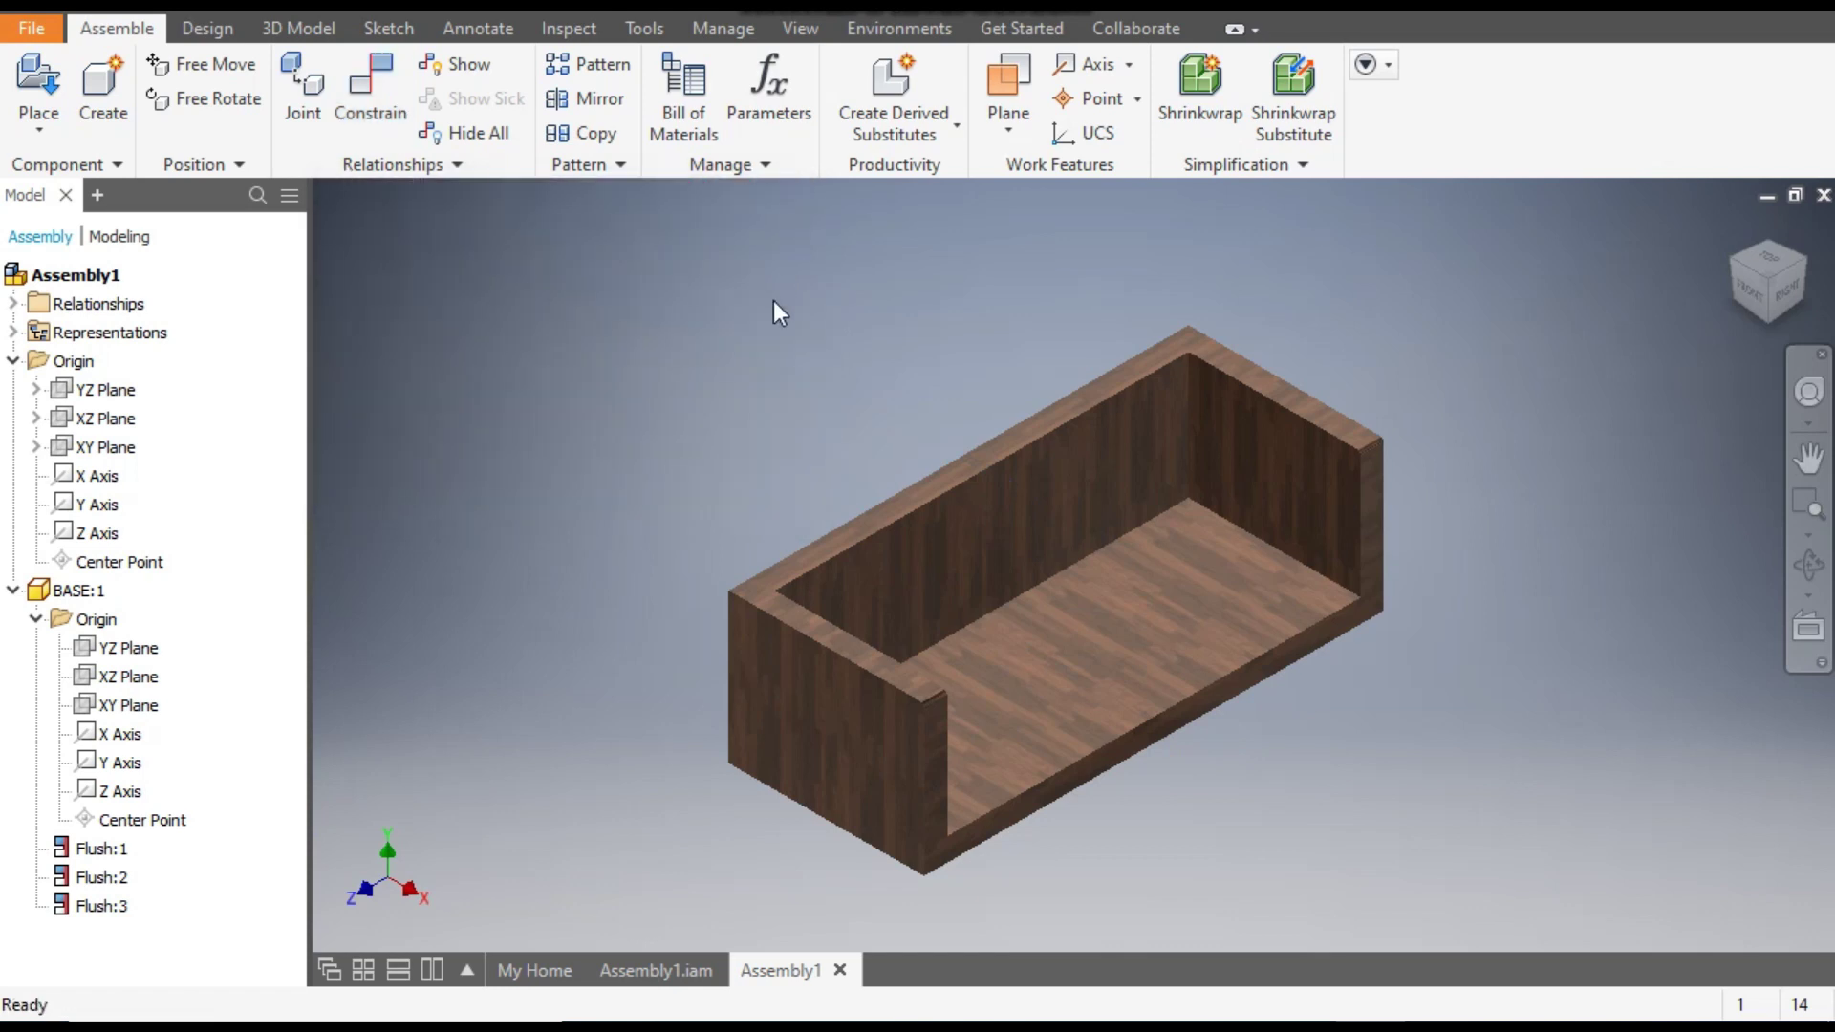
Place one FOOT part from the assy folder in front of the sofa base and finish placing components.
left_click(38, 84)
left_click(397, 189)
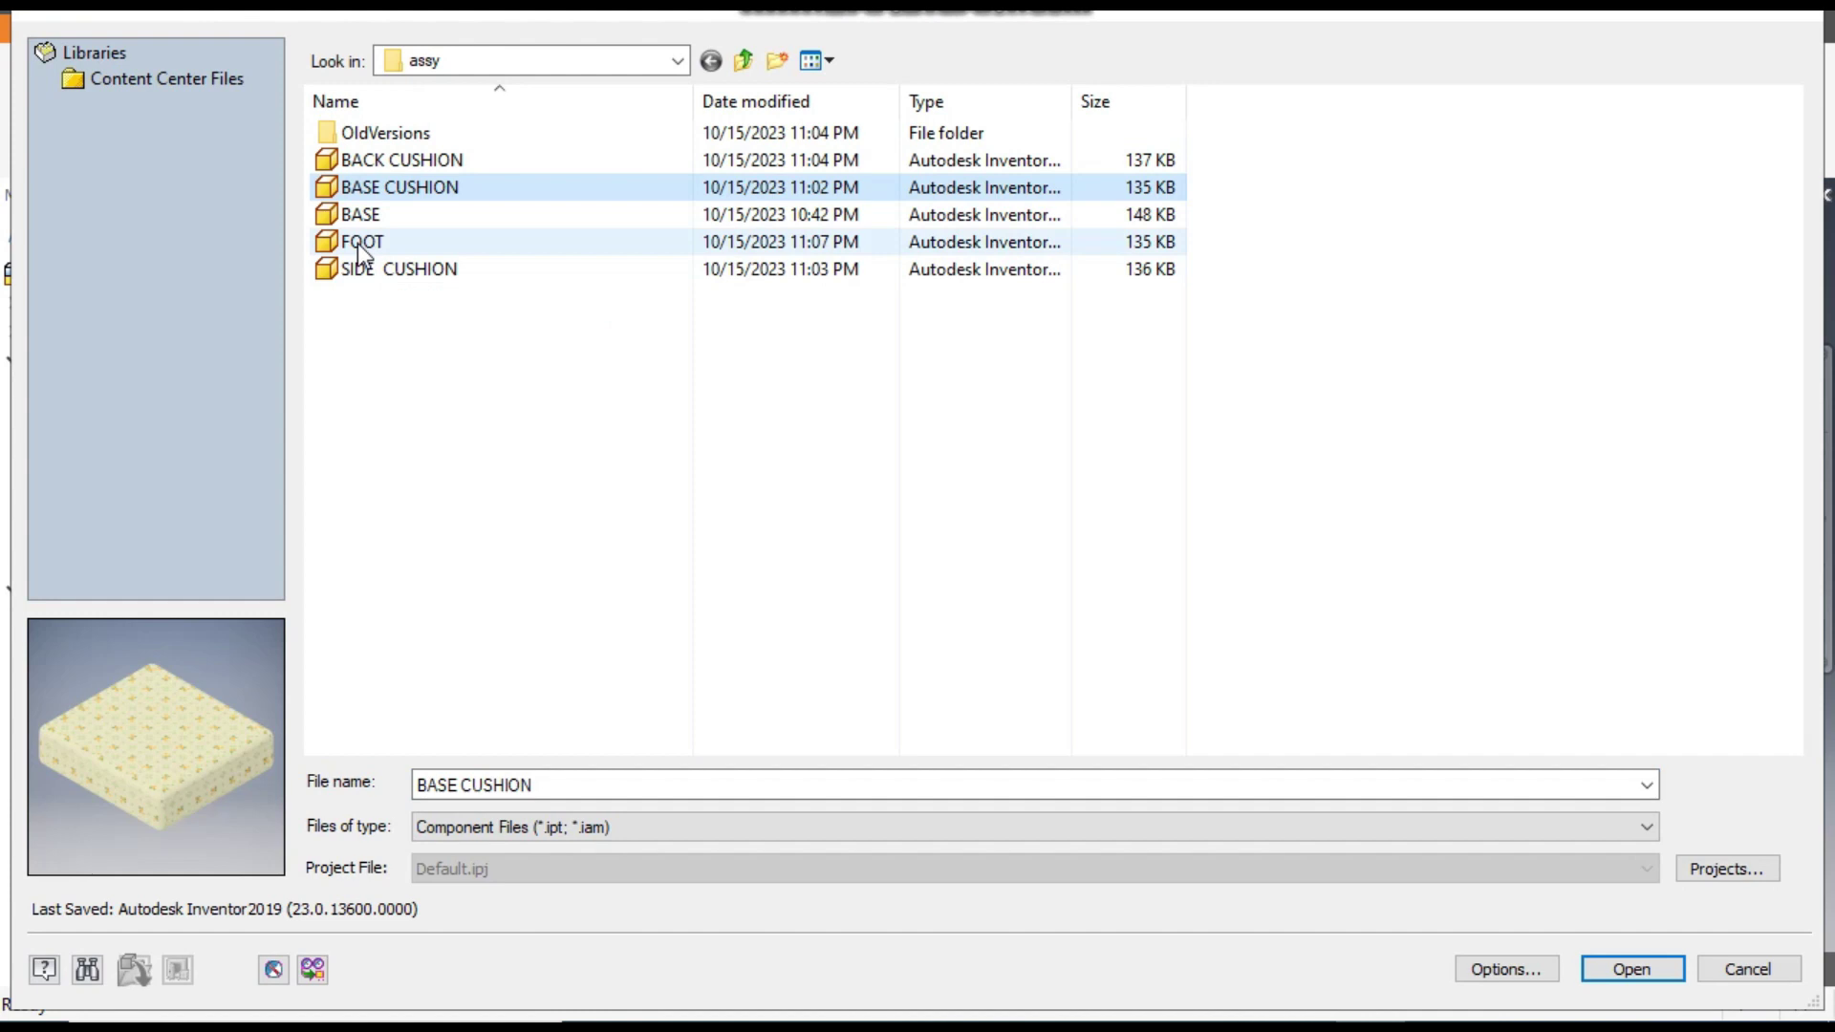
left_click(361, 251)
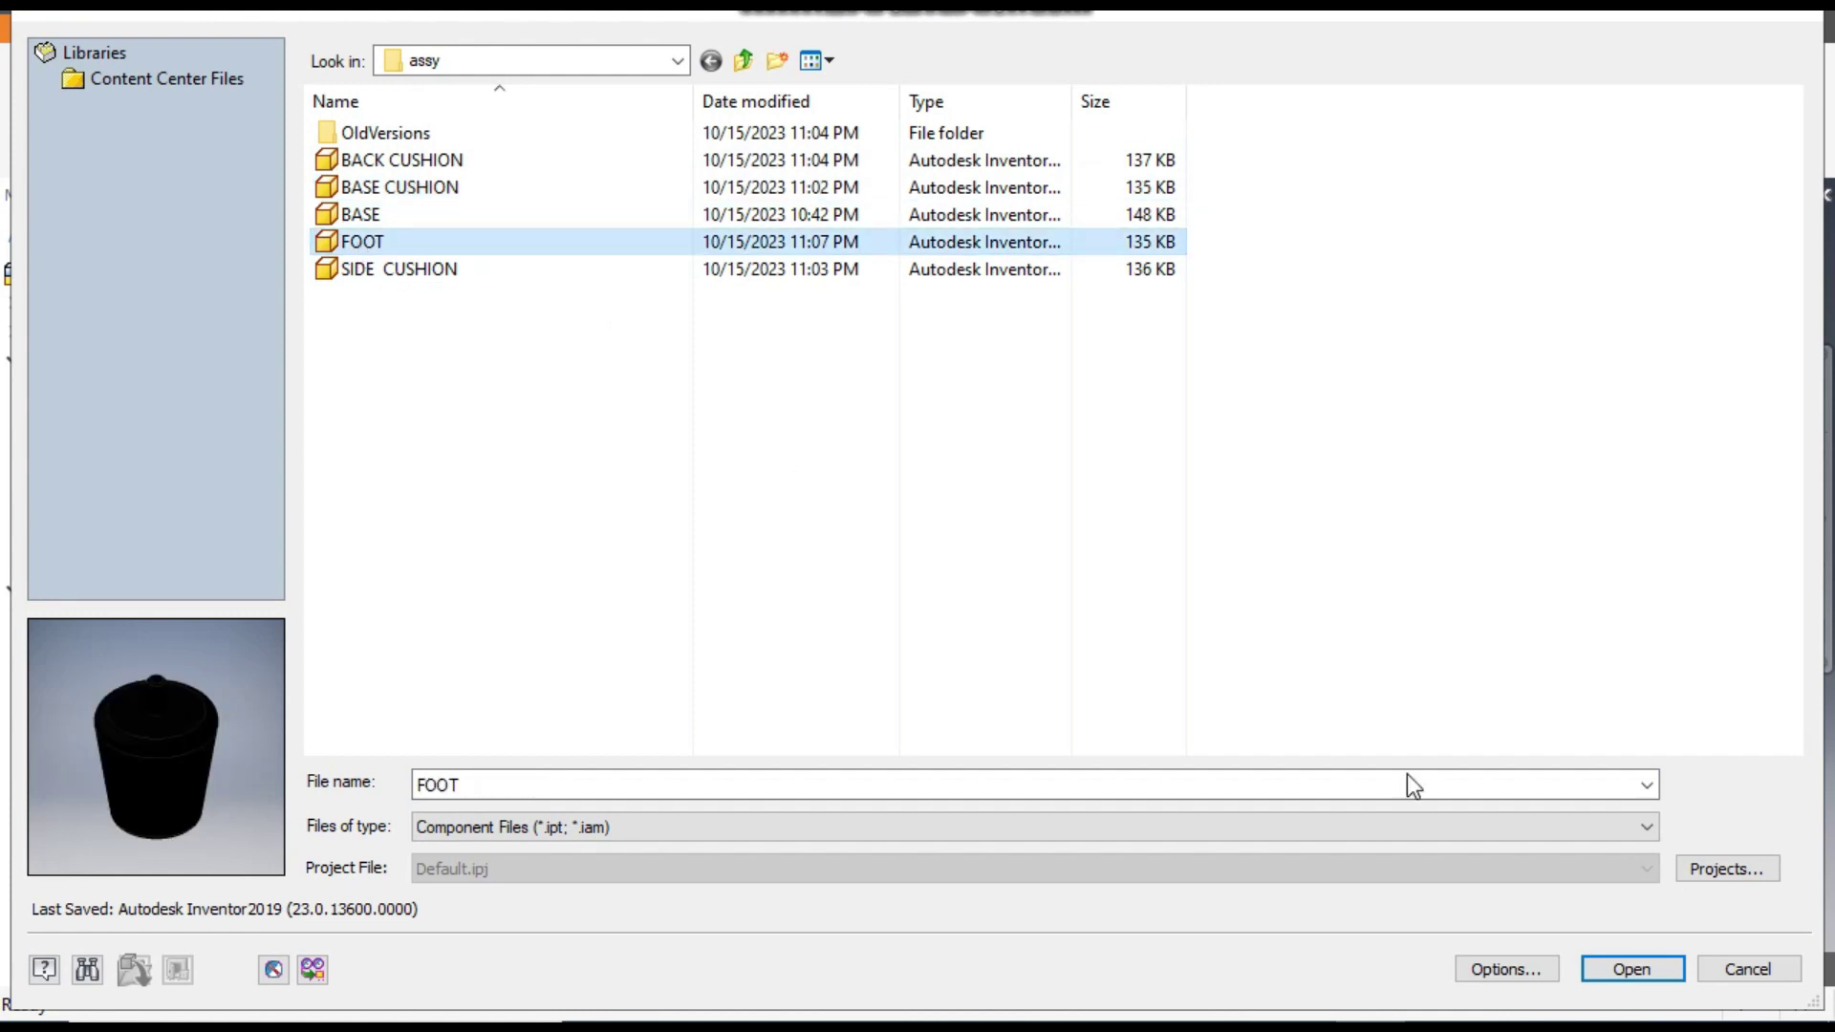
left_click(1632, 969)
left_click(1298, 799)
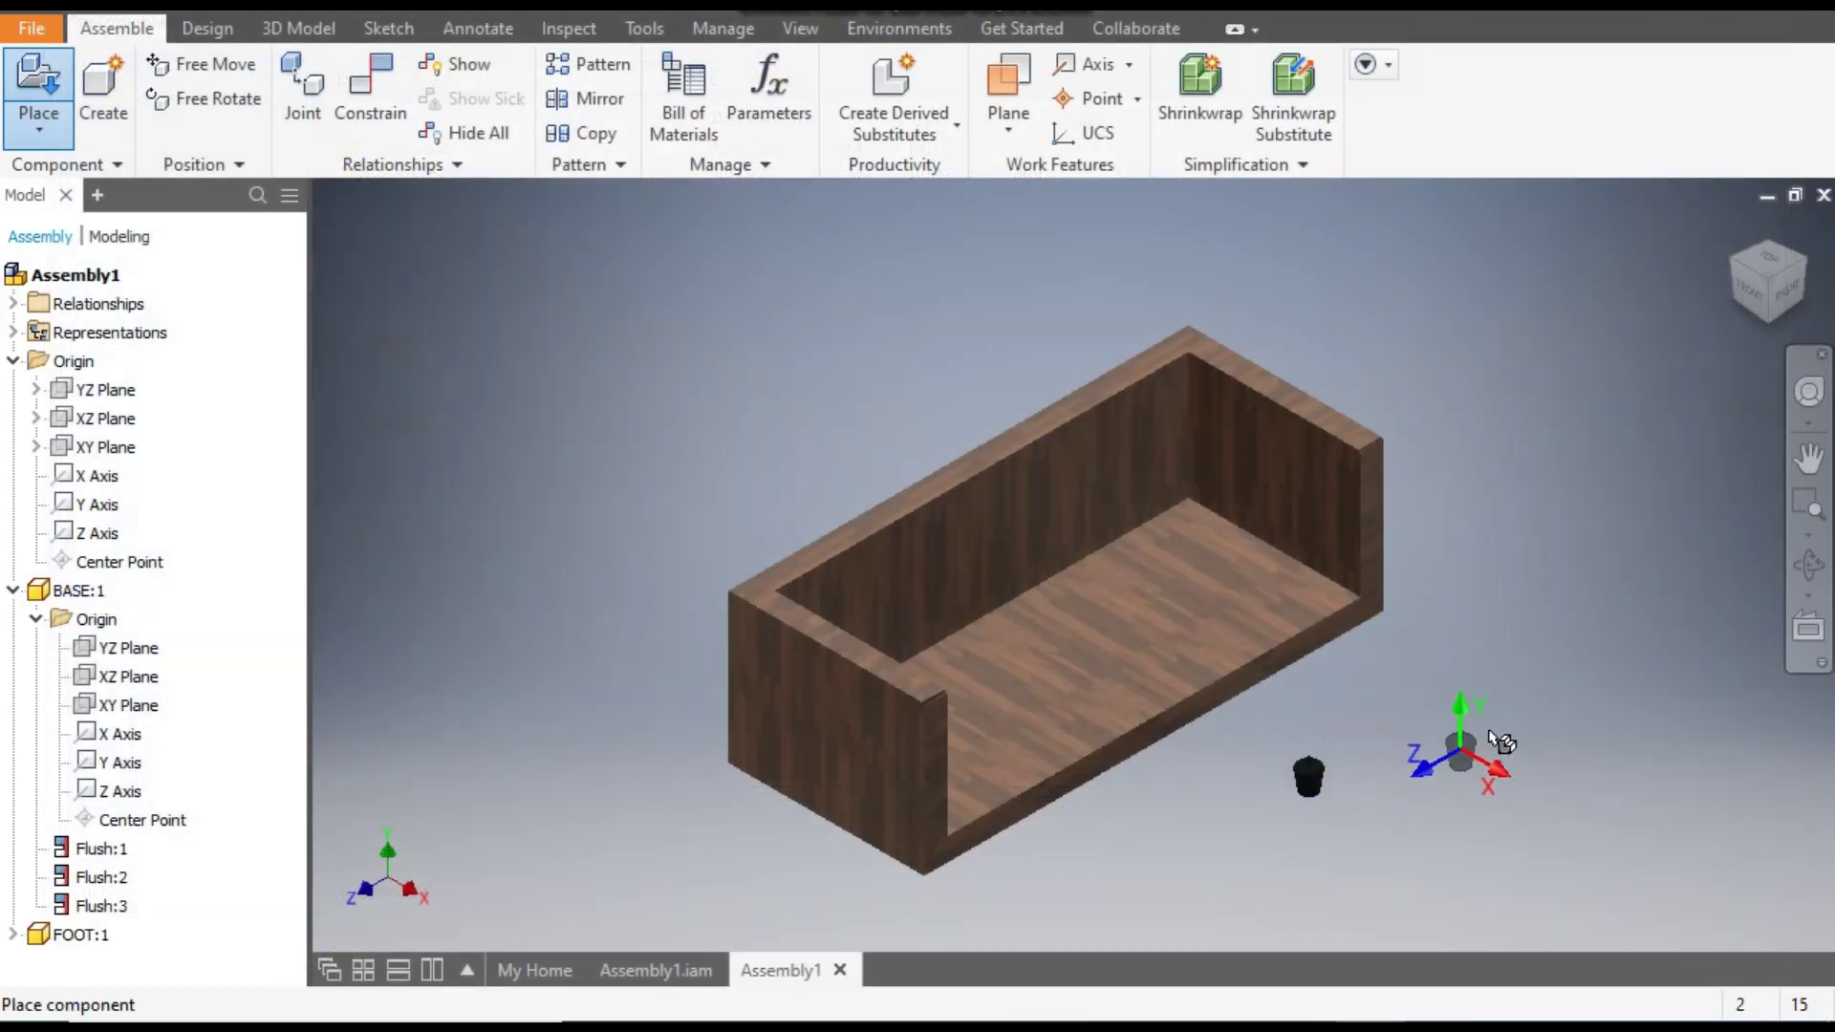
key("Escape")
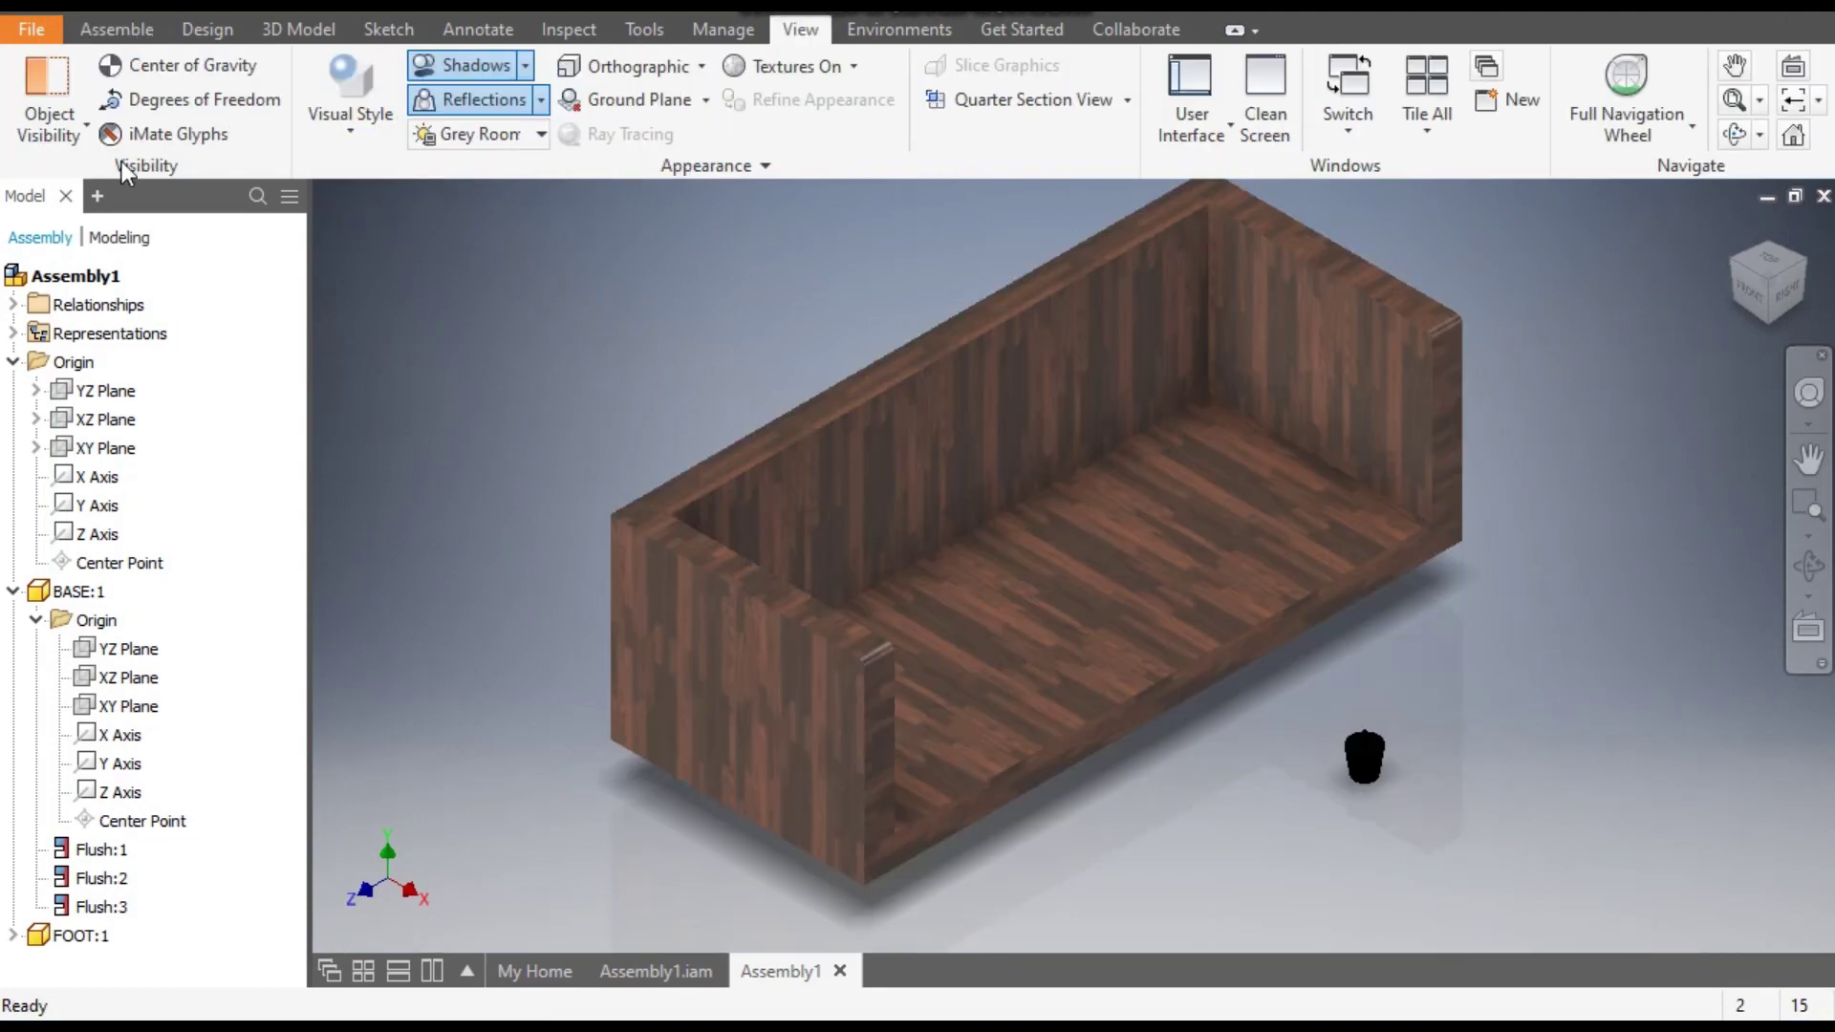
Mate the upper face of the foot to the underside of the sofa base at 0 mm offset.
left_click(117, 29)
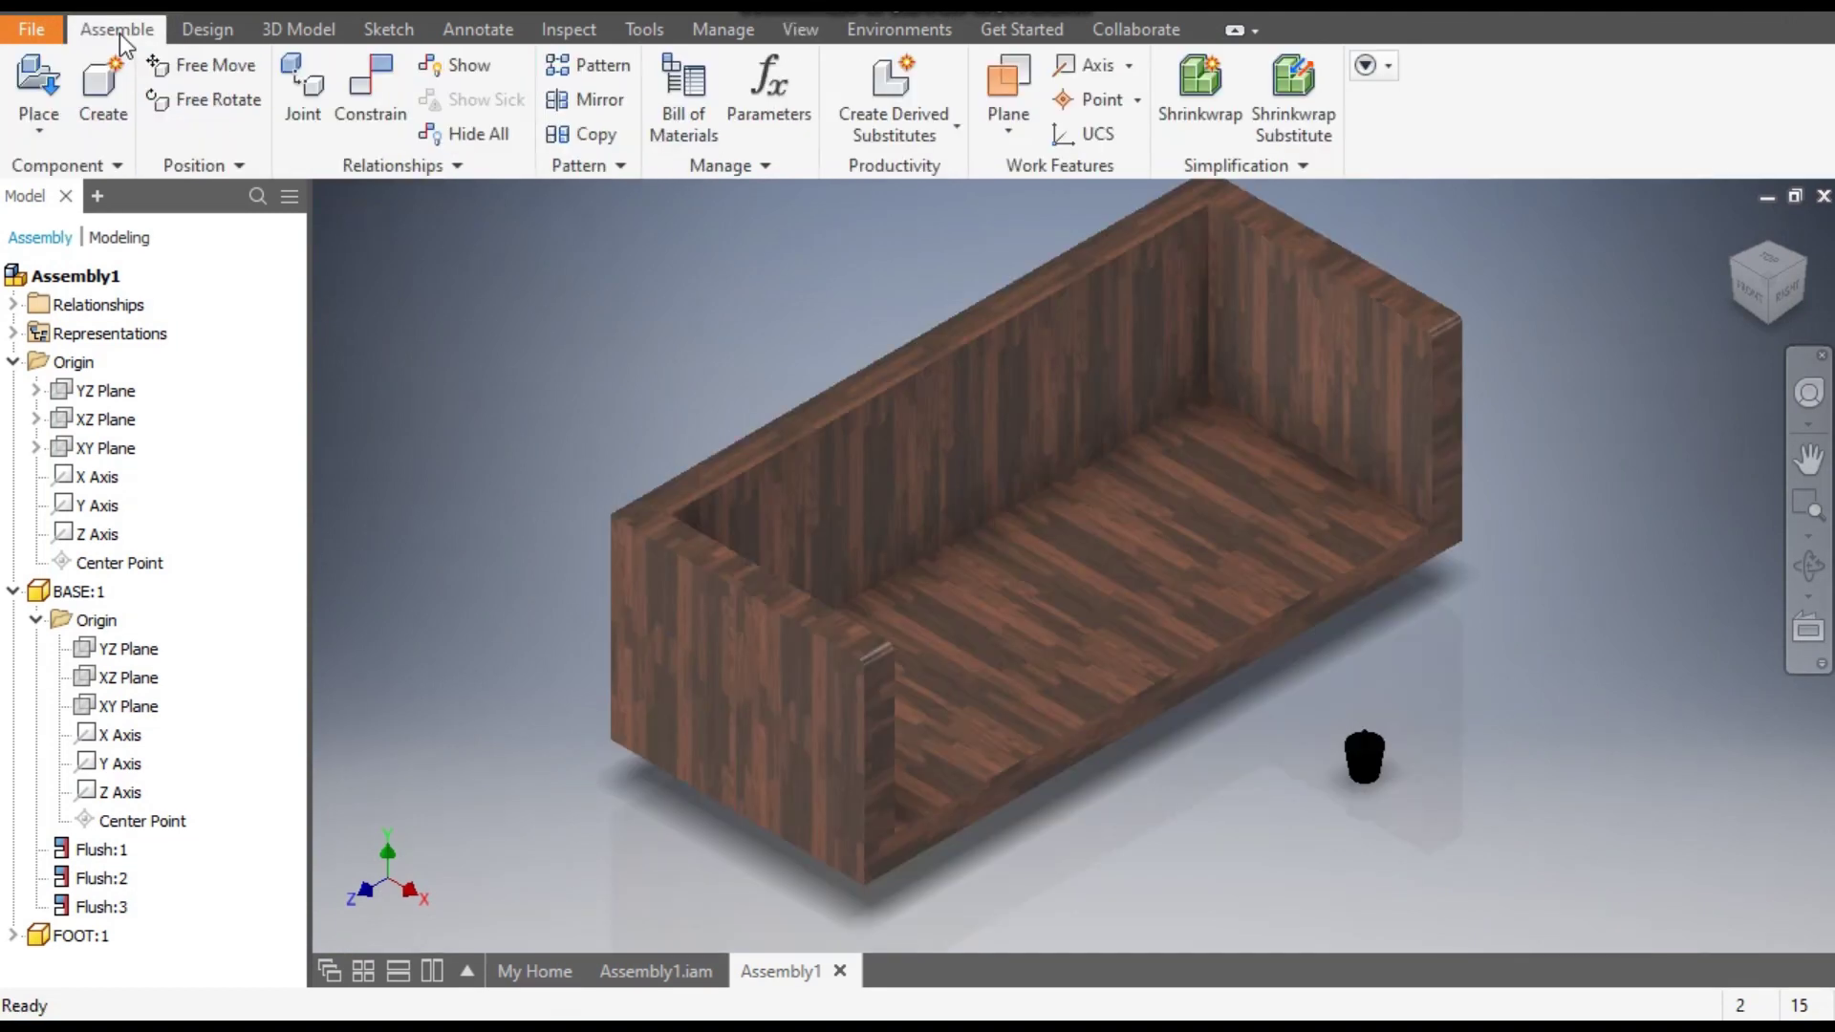
left_click(357, 95)
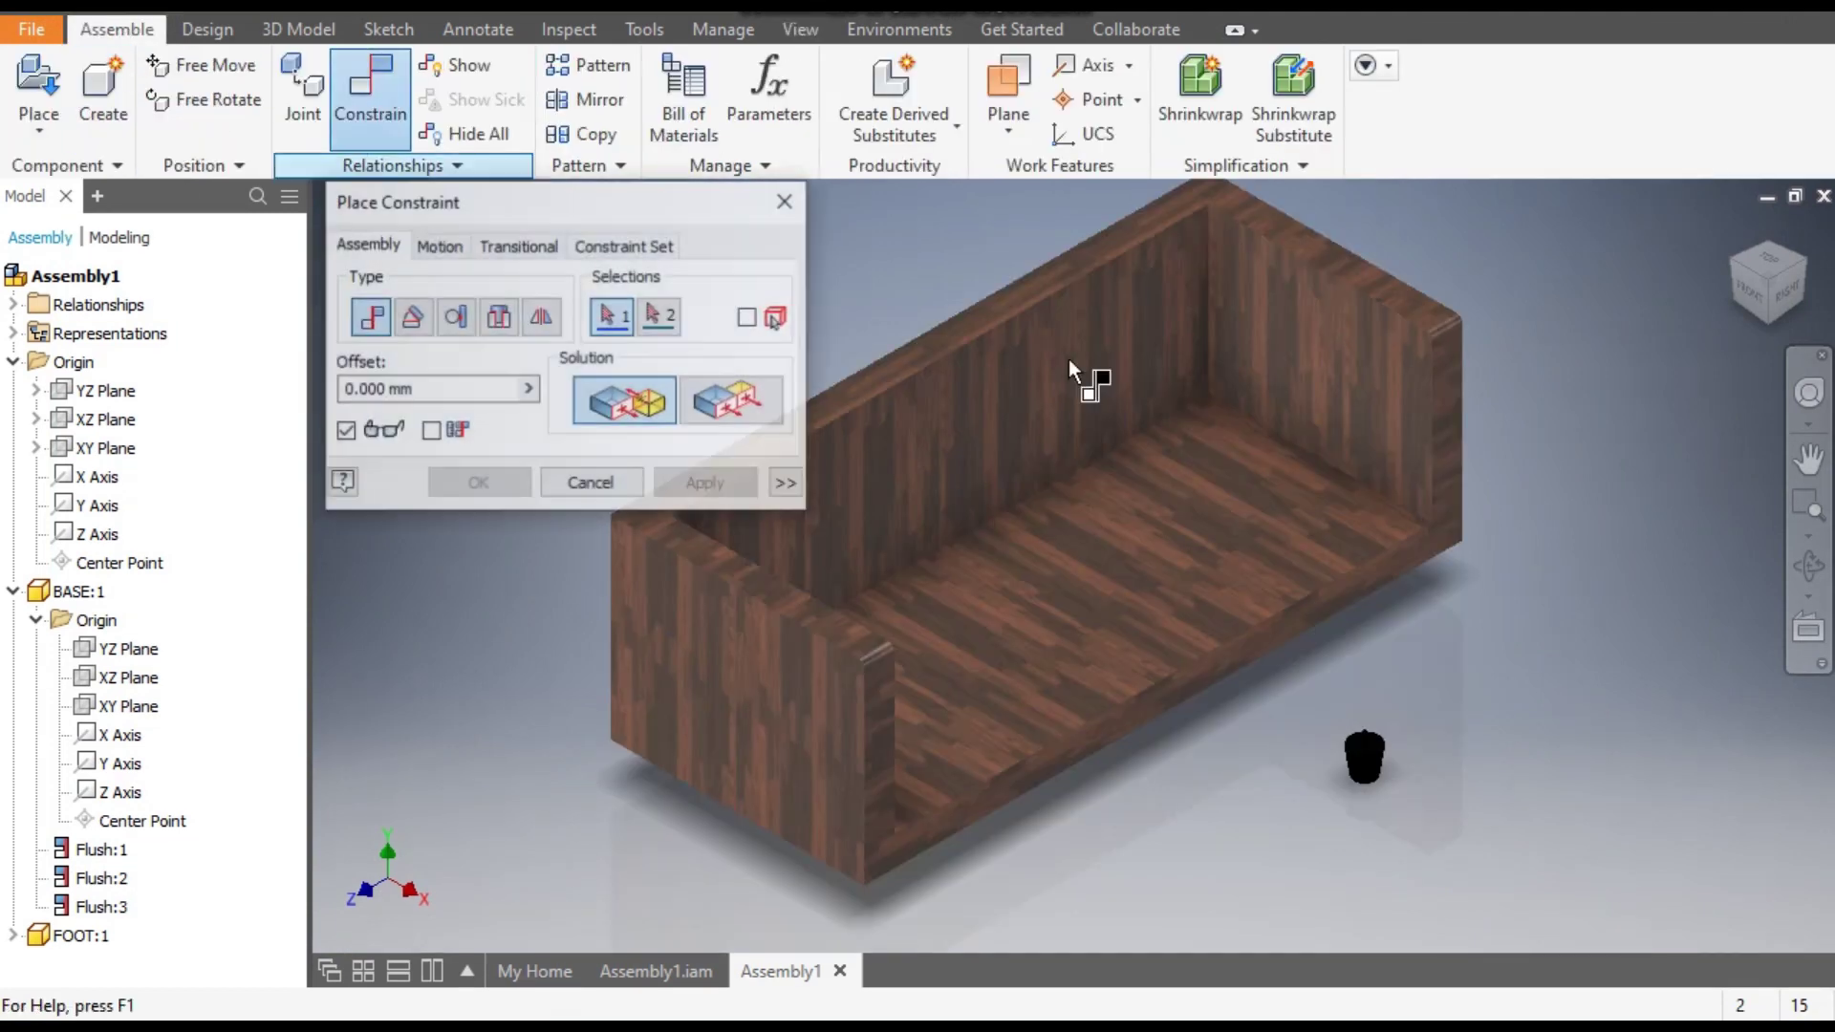
scroll(1403, 736, "up", 5)
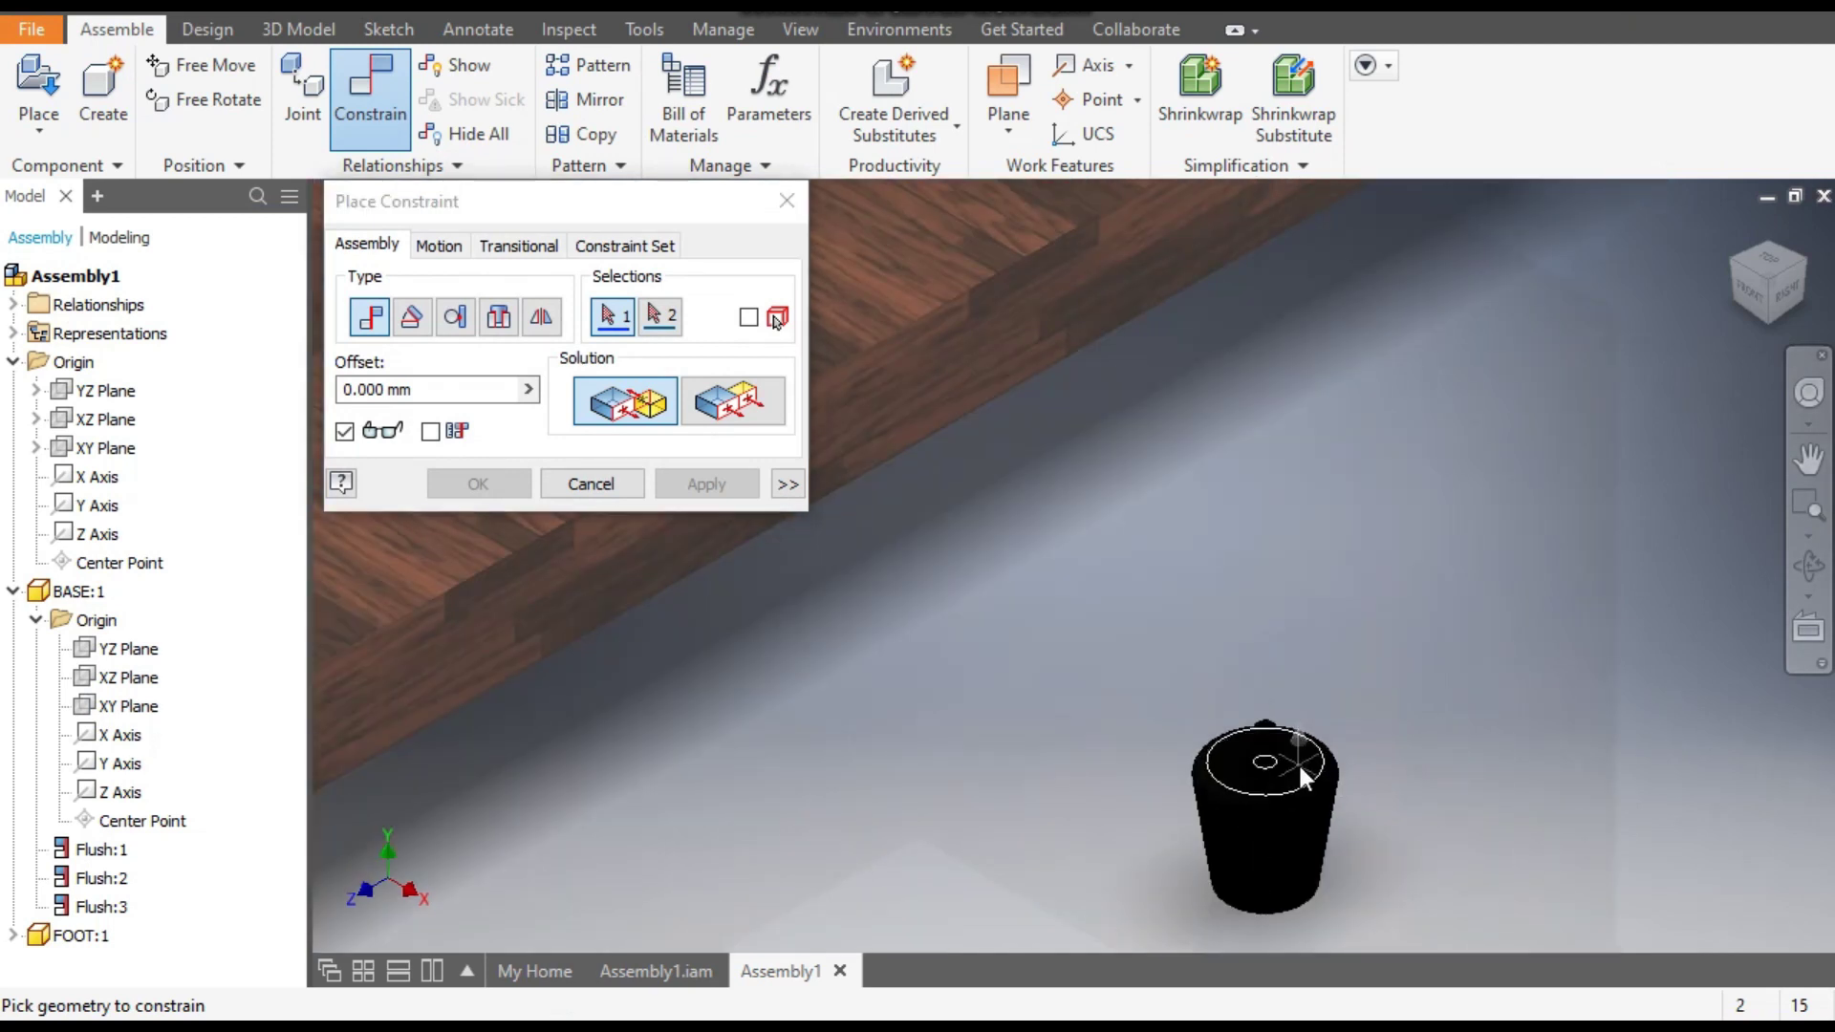
left_click(1299, 763)
scroll(1375, 669, "down", 5)
middle_click_drag(1540, 743, 1467, 619, "shift")
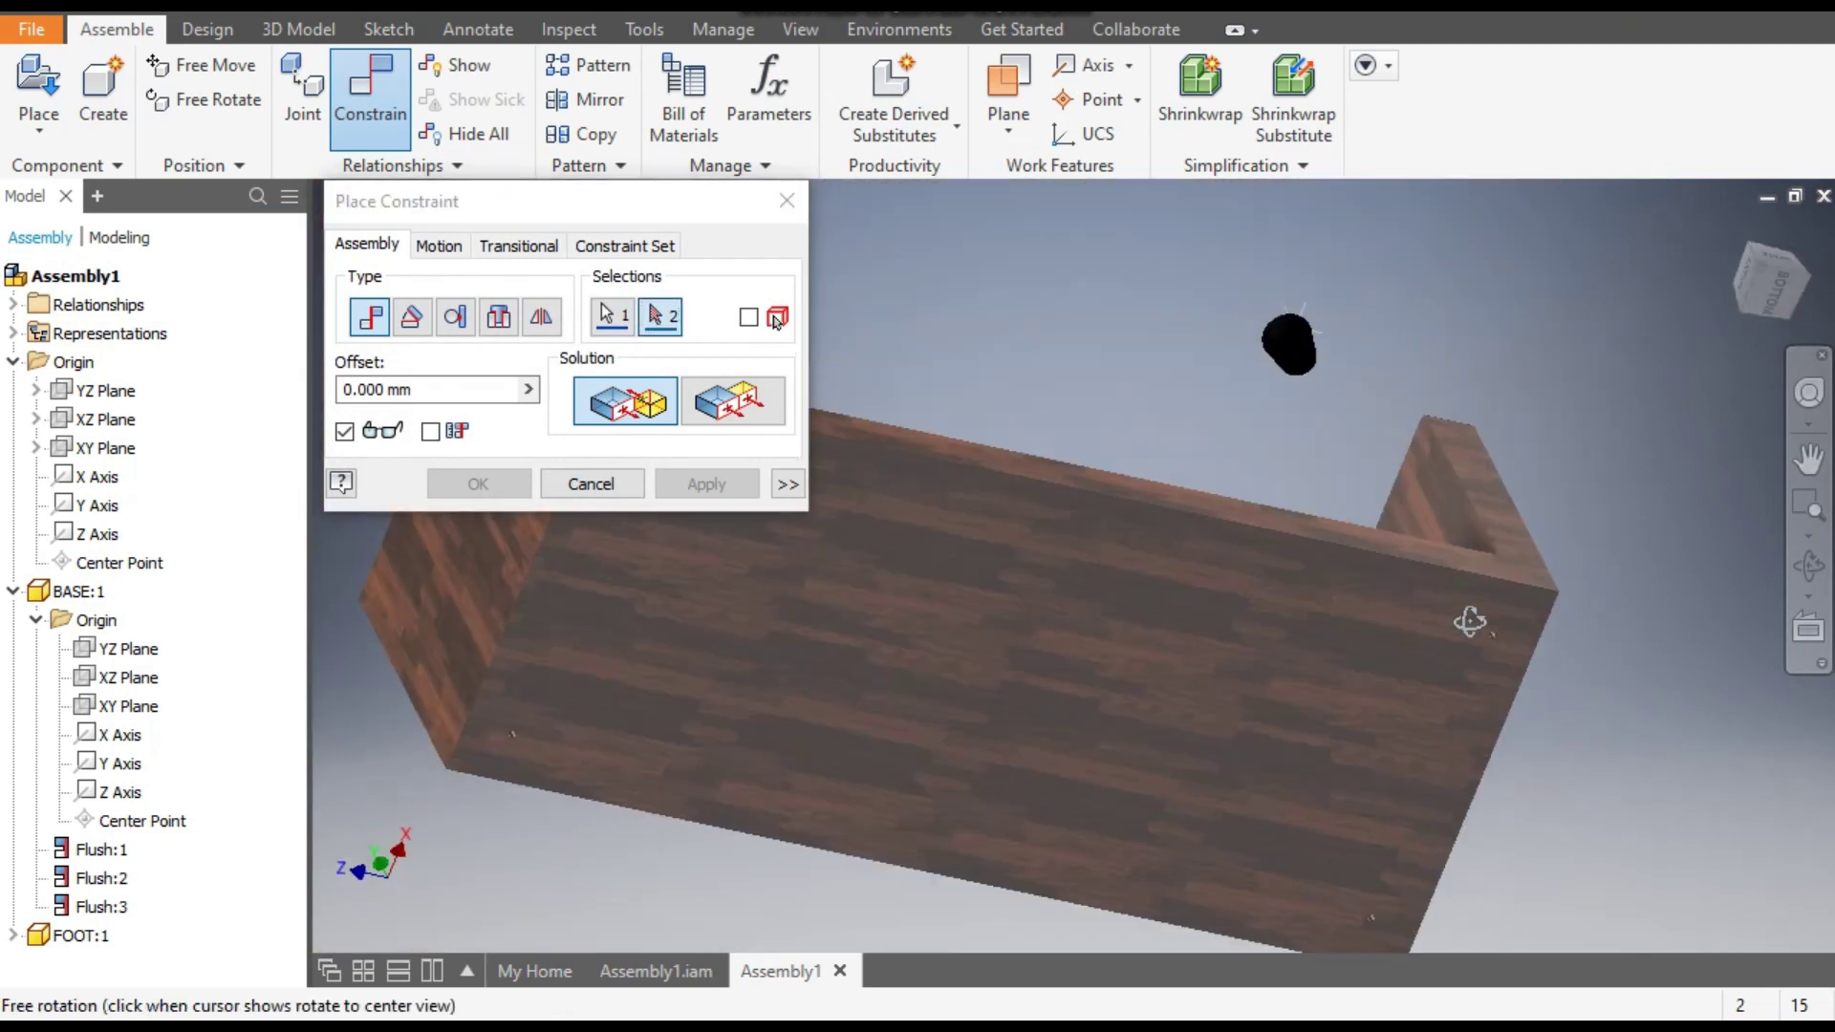
left_click(933, 536)
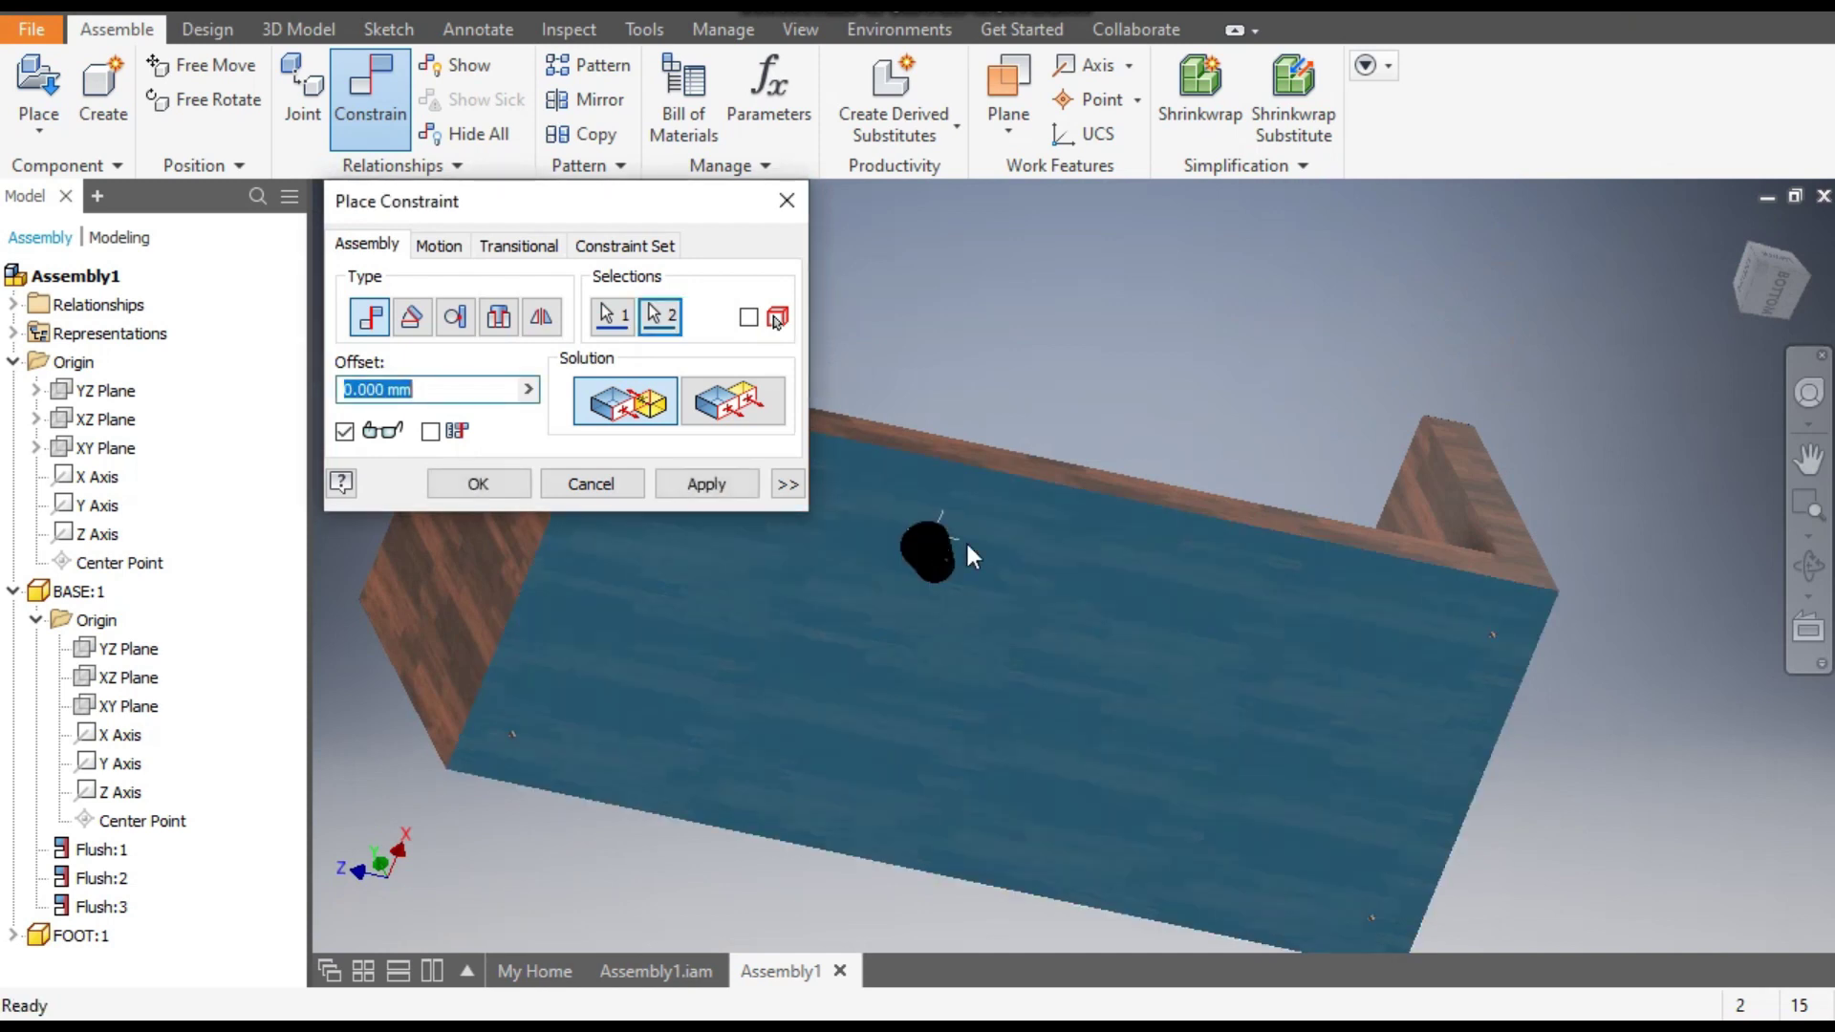
left_click(706, 486)
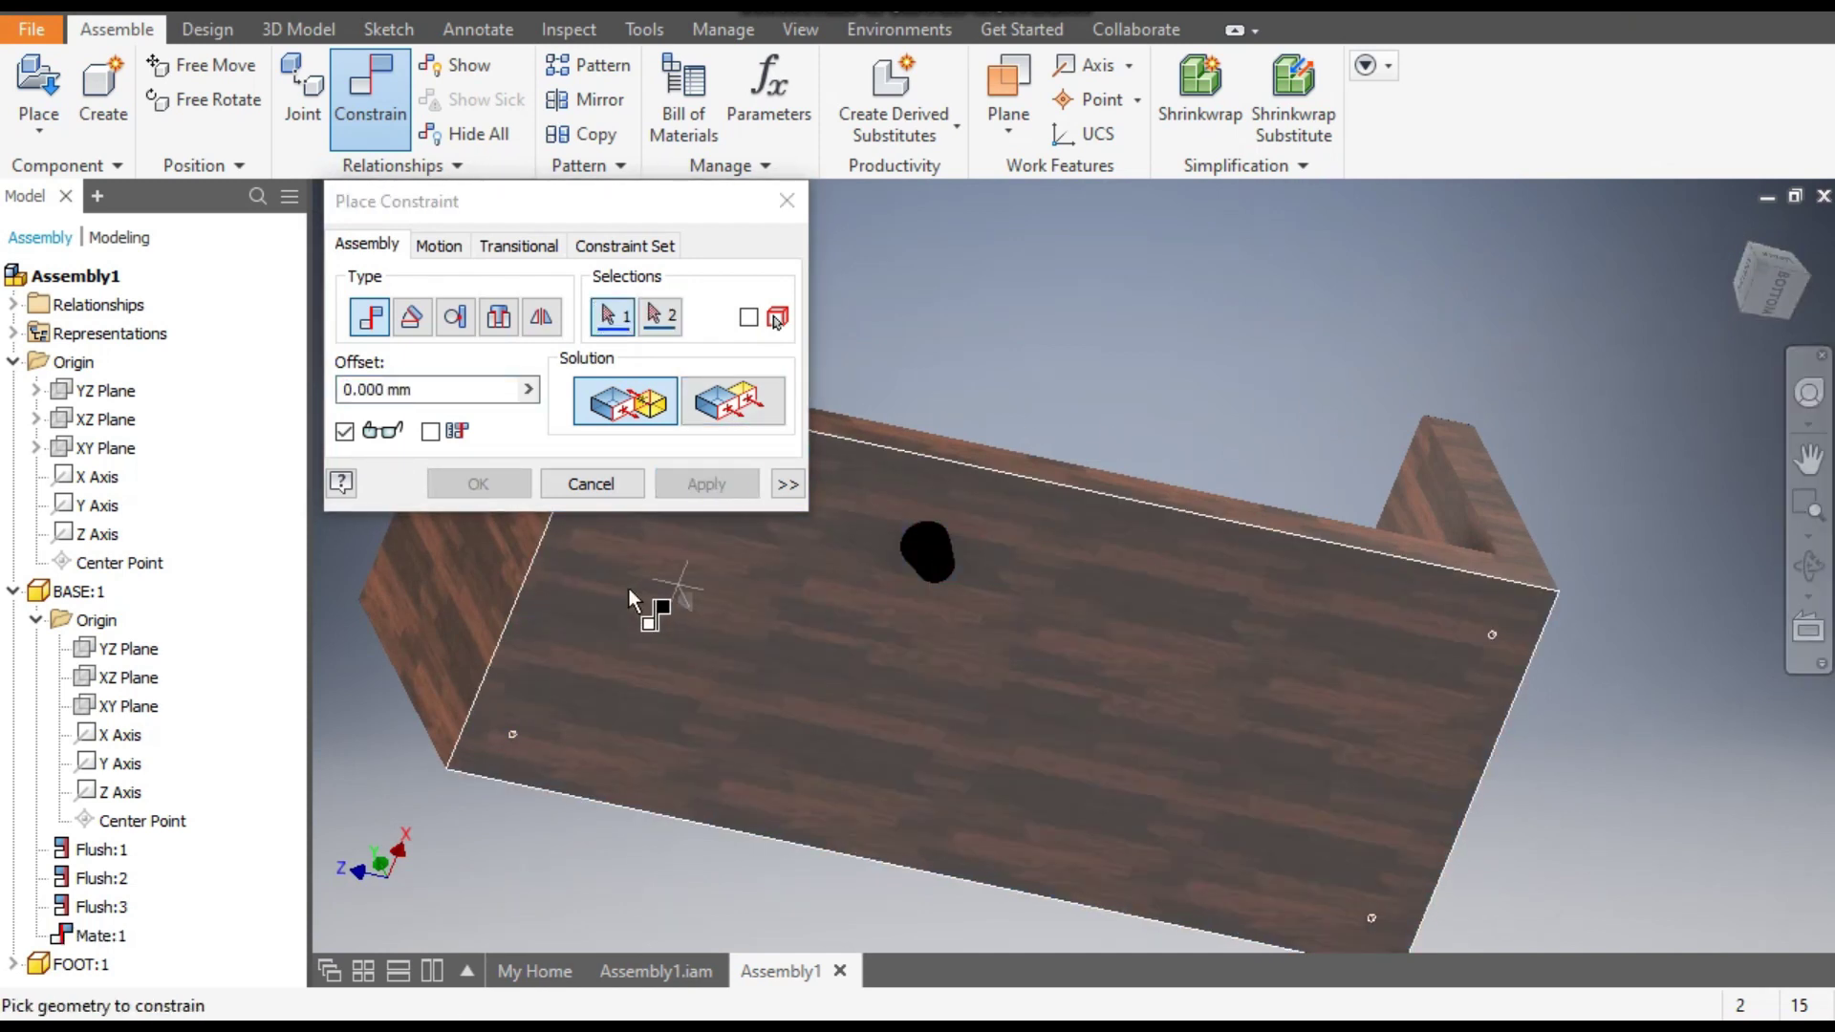
Mate the foot's axis to the axis of the small corner hole under the base, using the aligned solution at 0 mm offset.
scroll(647, 606, "up", 8)
scroll(1145, 771, "down", 3)
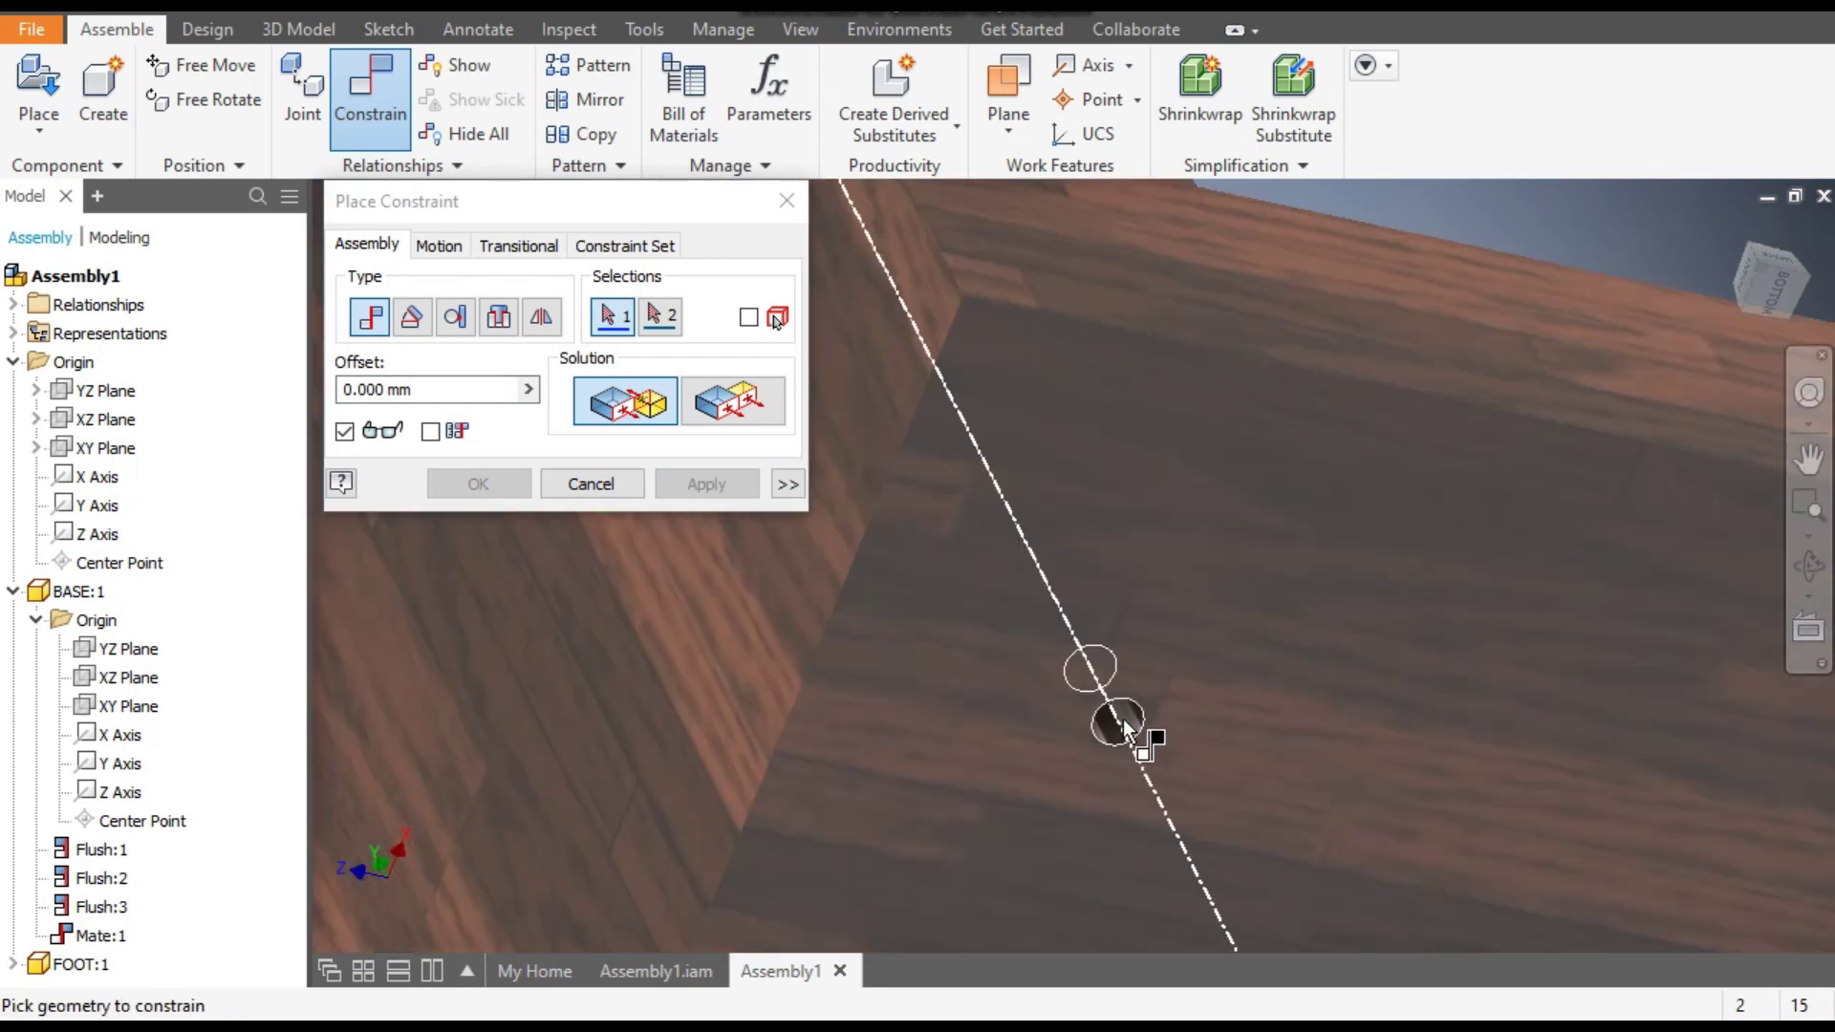
left_click(1119, 728)
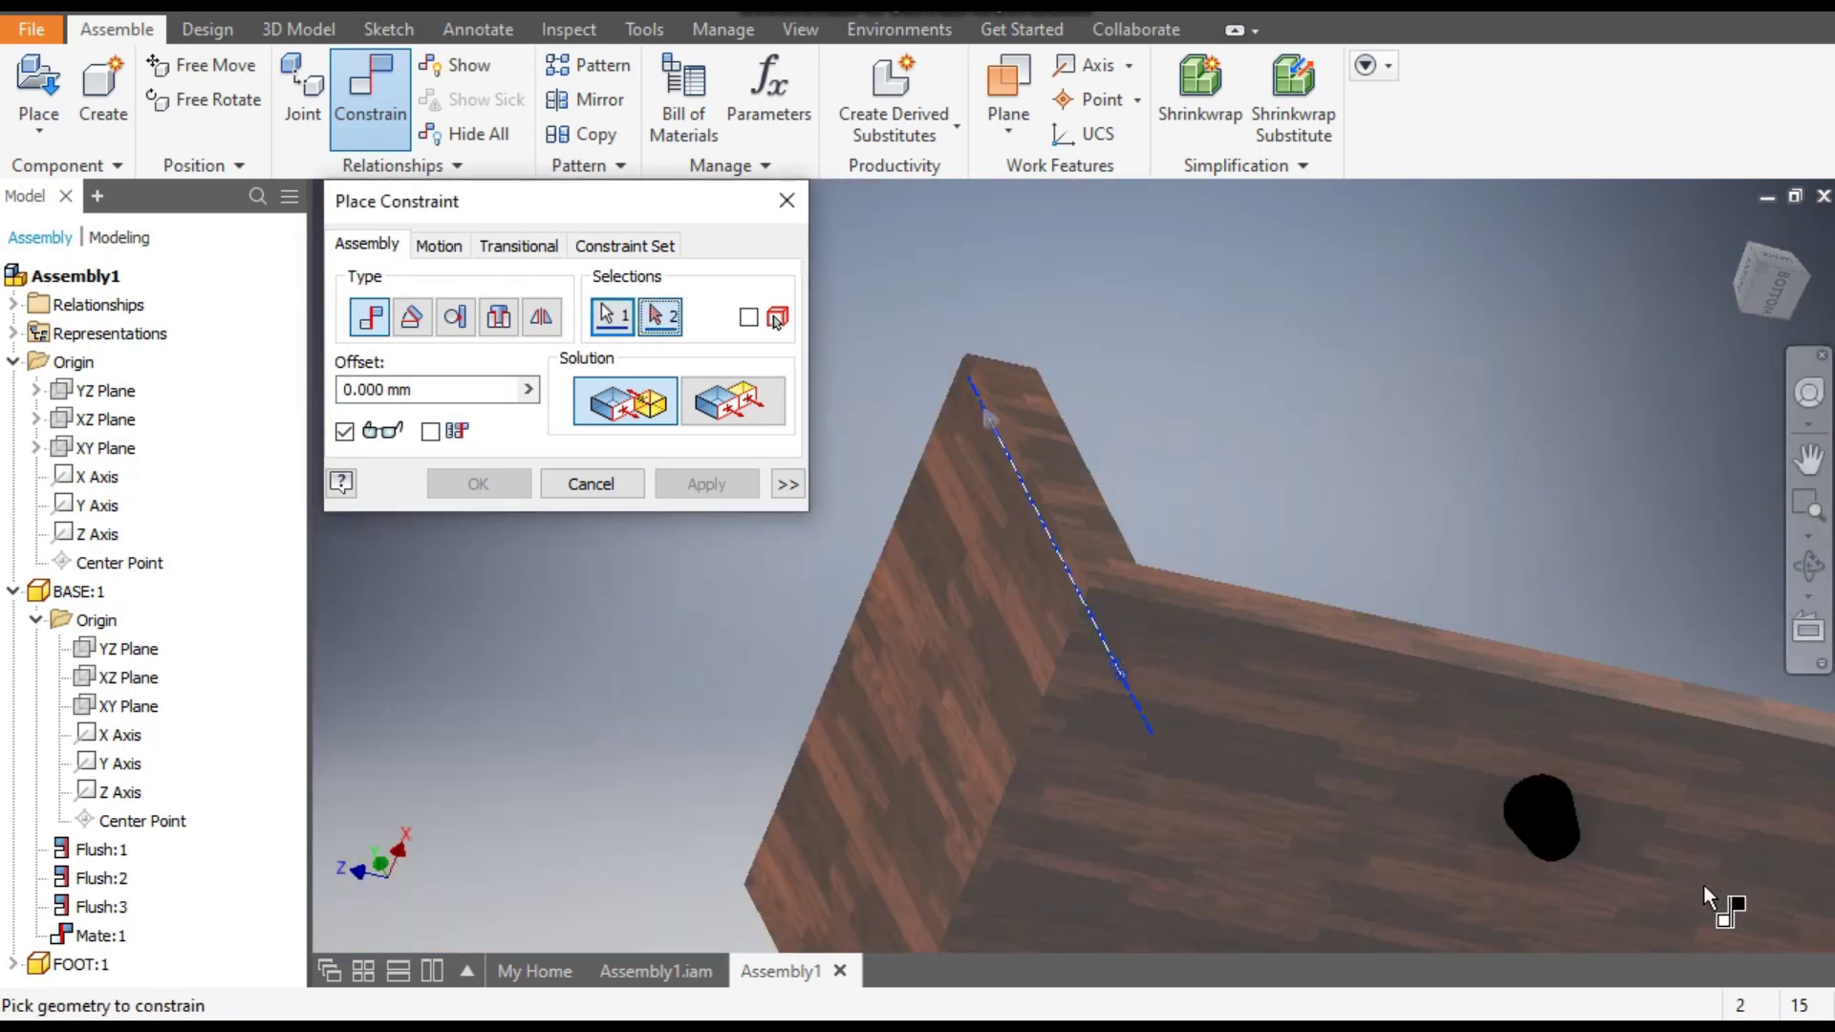
middle_click_drag(1774, 898, 1424, 592, "shift")
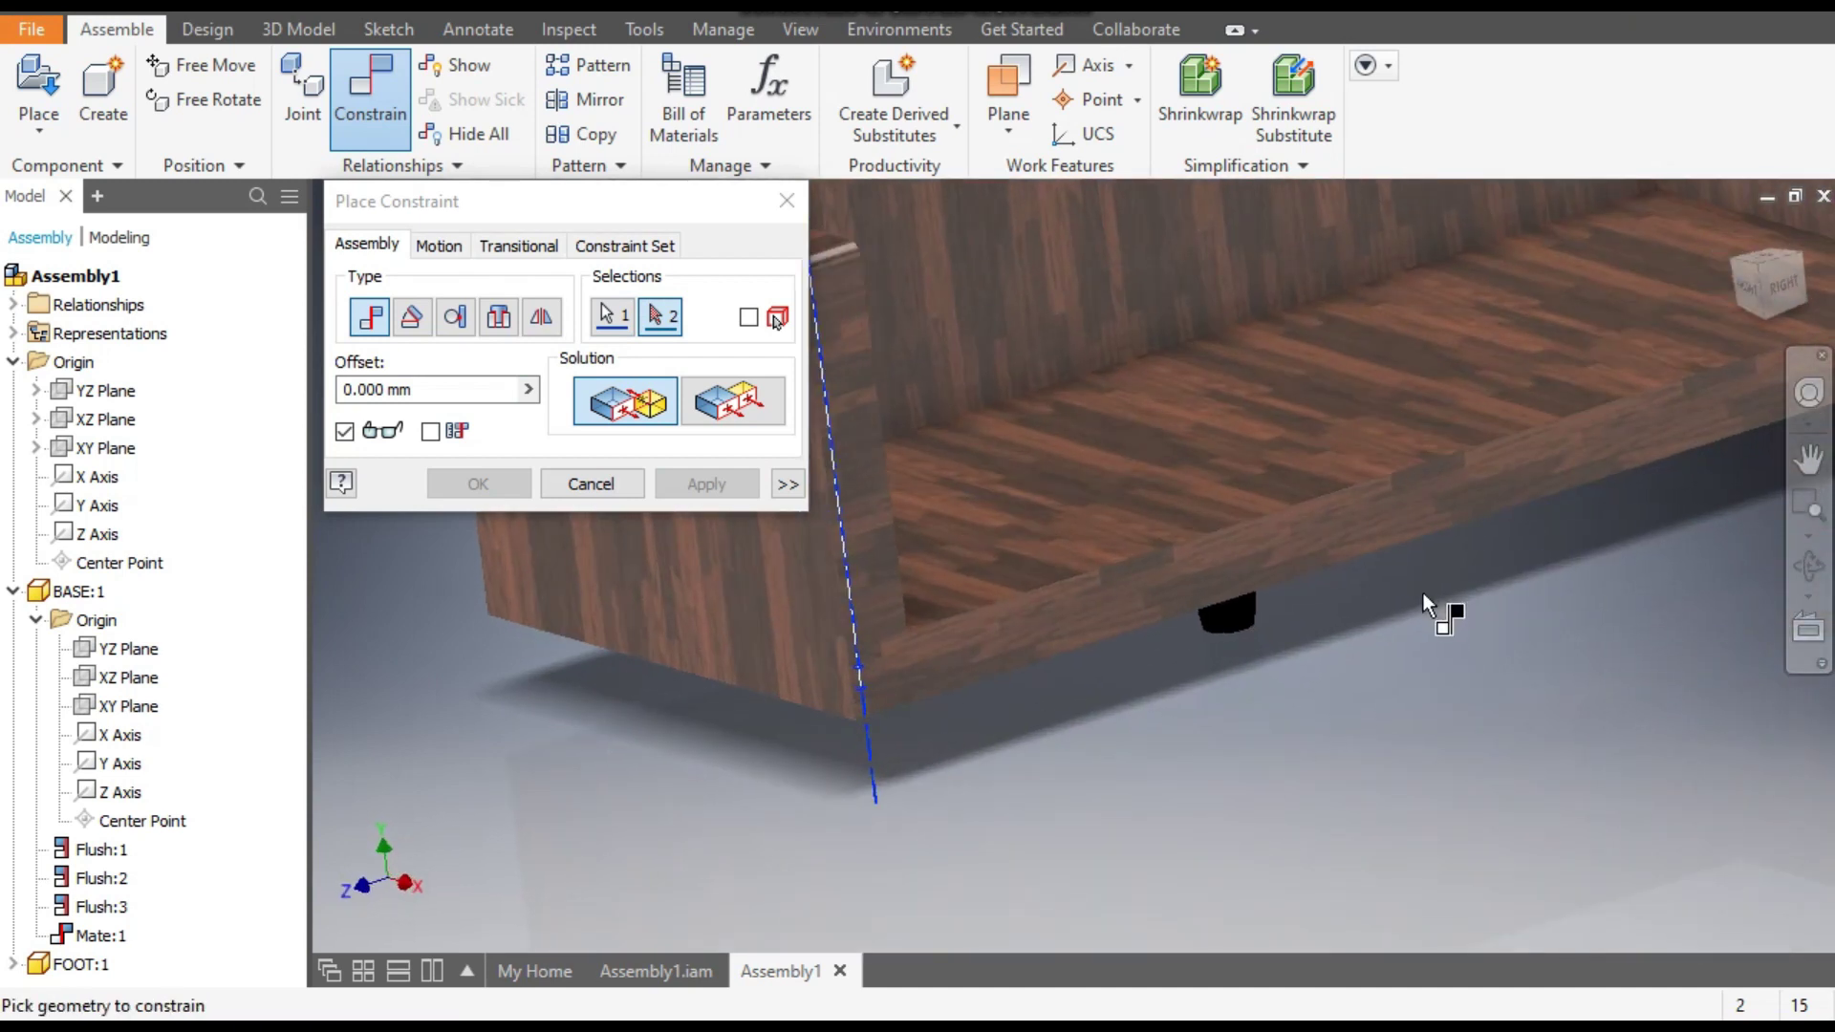
left_click(1238, 619)
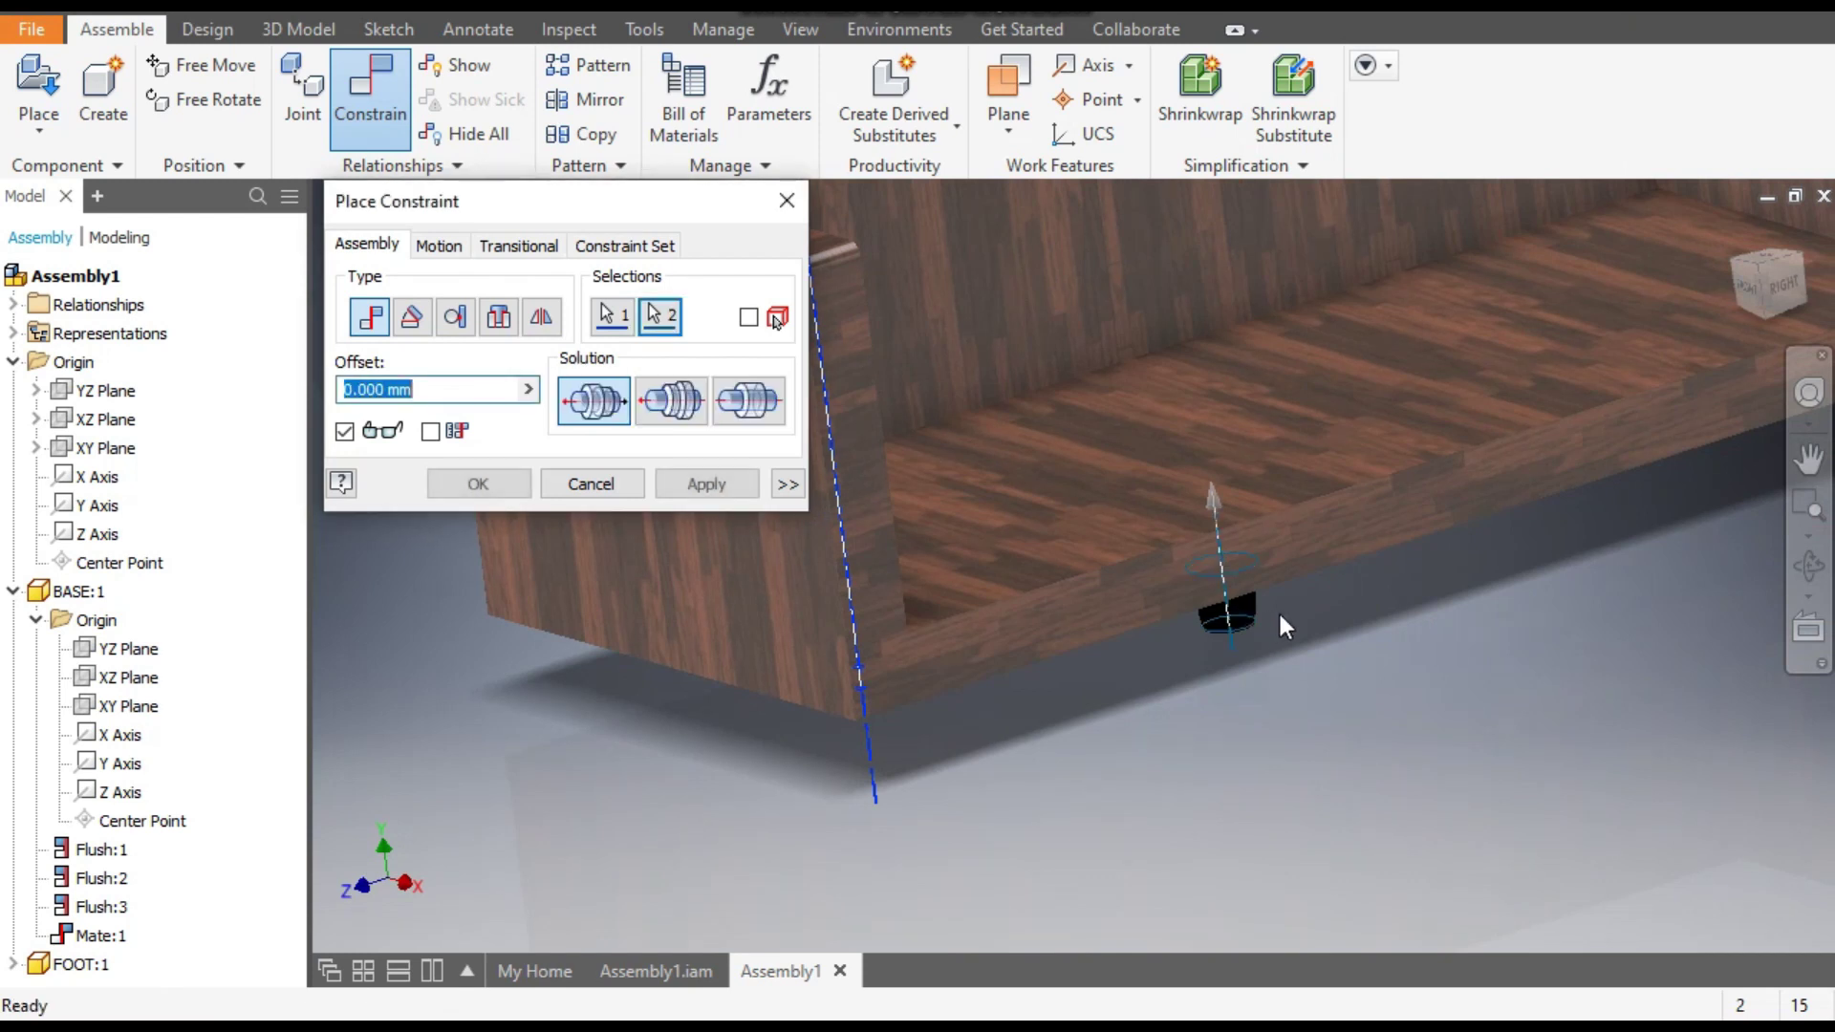
left_click(688, 411)
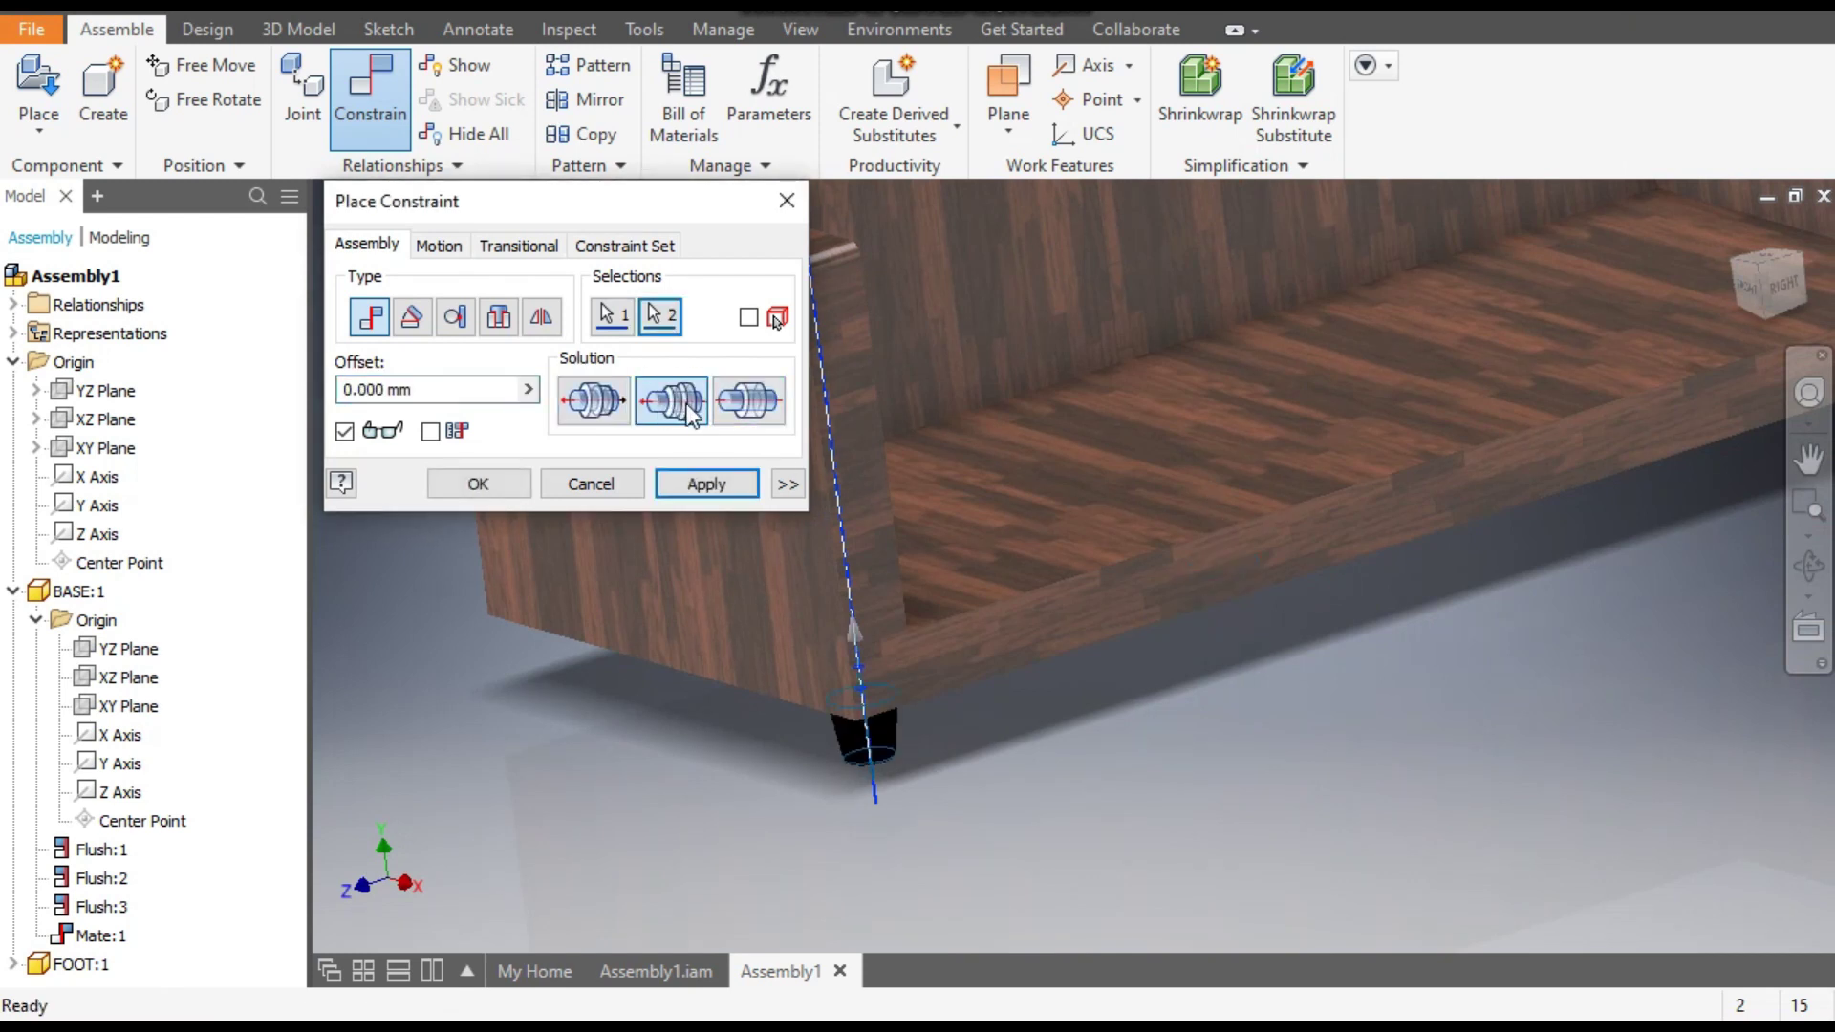
left_click(700, 487)
left_click(785, 200)
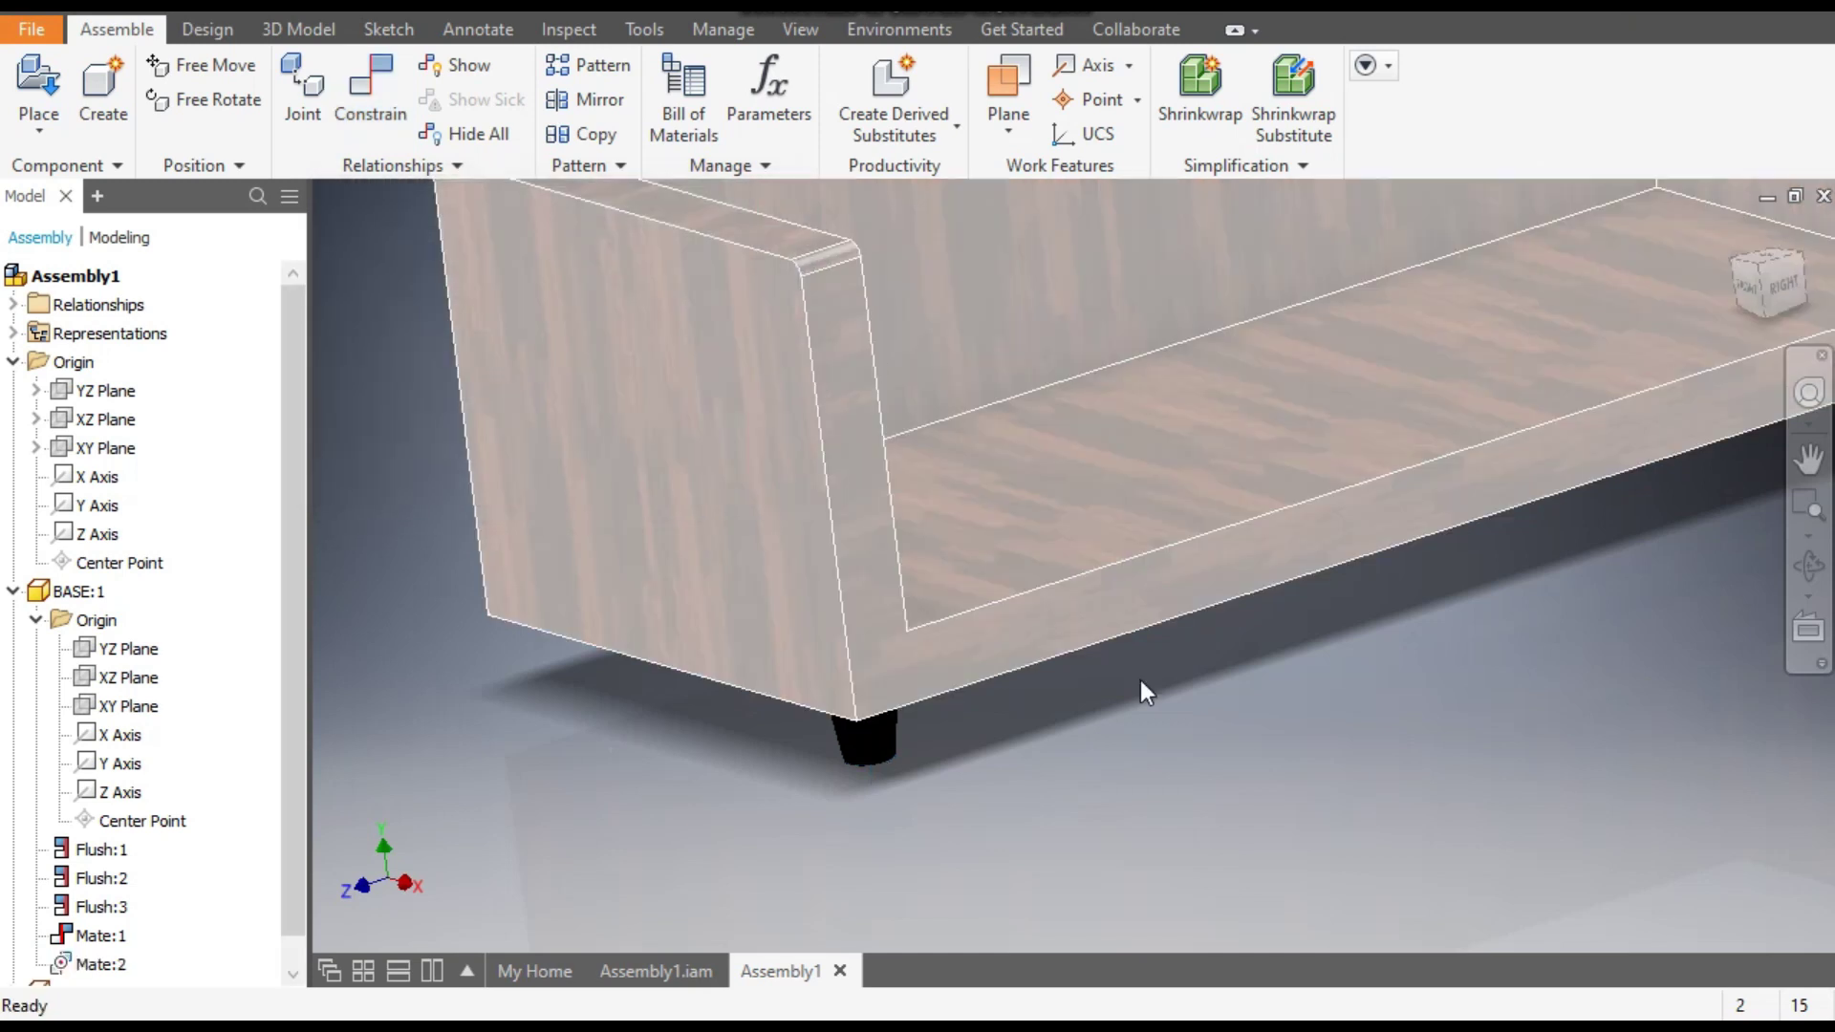
left_click_drag(856, 737, 944, 784)
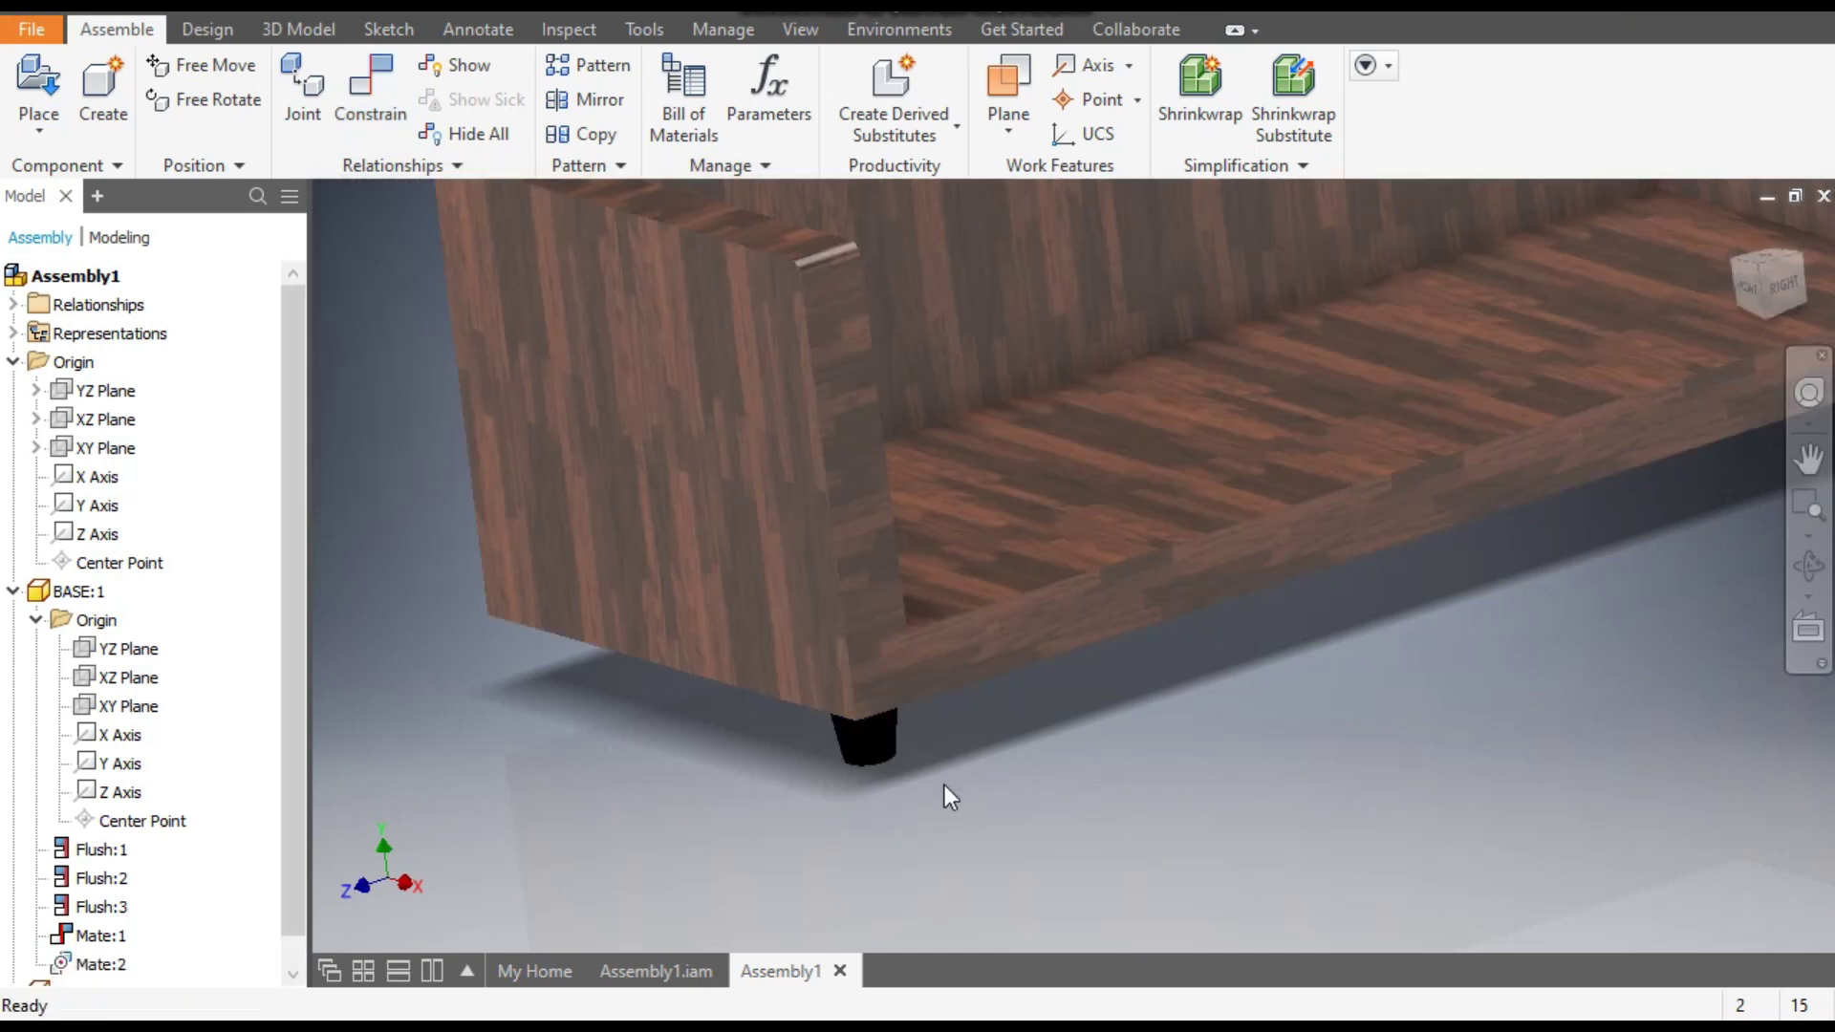
Mirror the foot across the assembly's YZ plane and insert the mirrored part in the assembly.
scroll(944, 784, "down", 3)
middle_click_drag(941, 779, 868, 709)
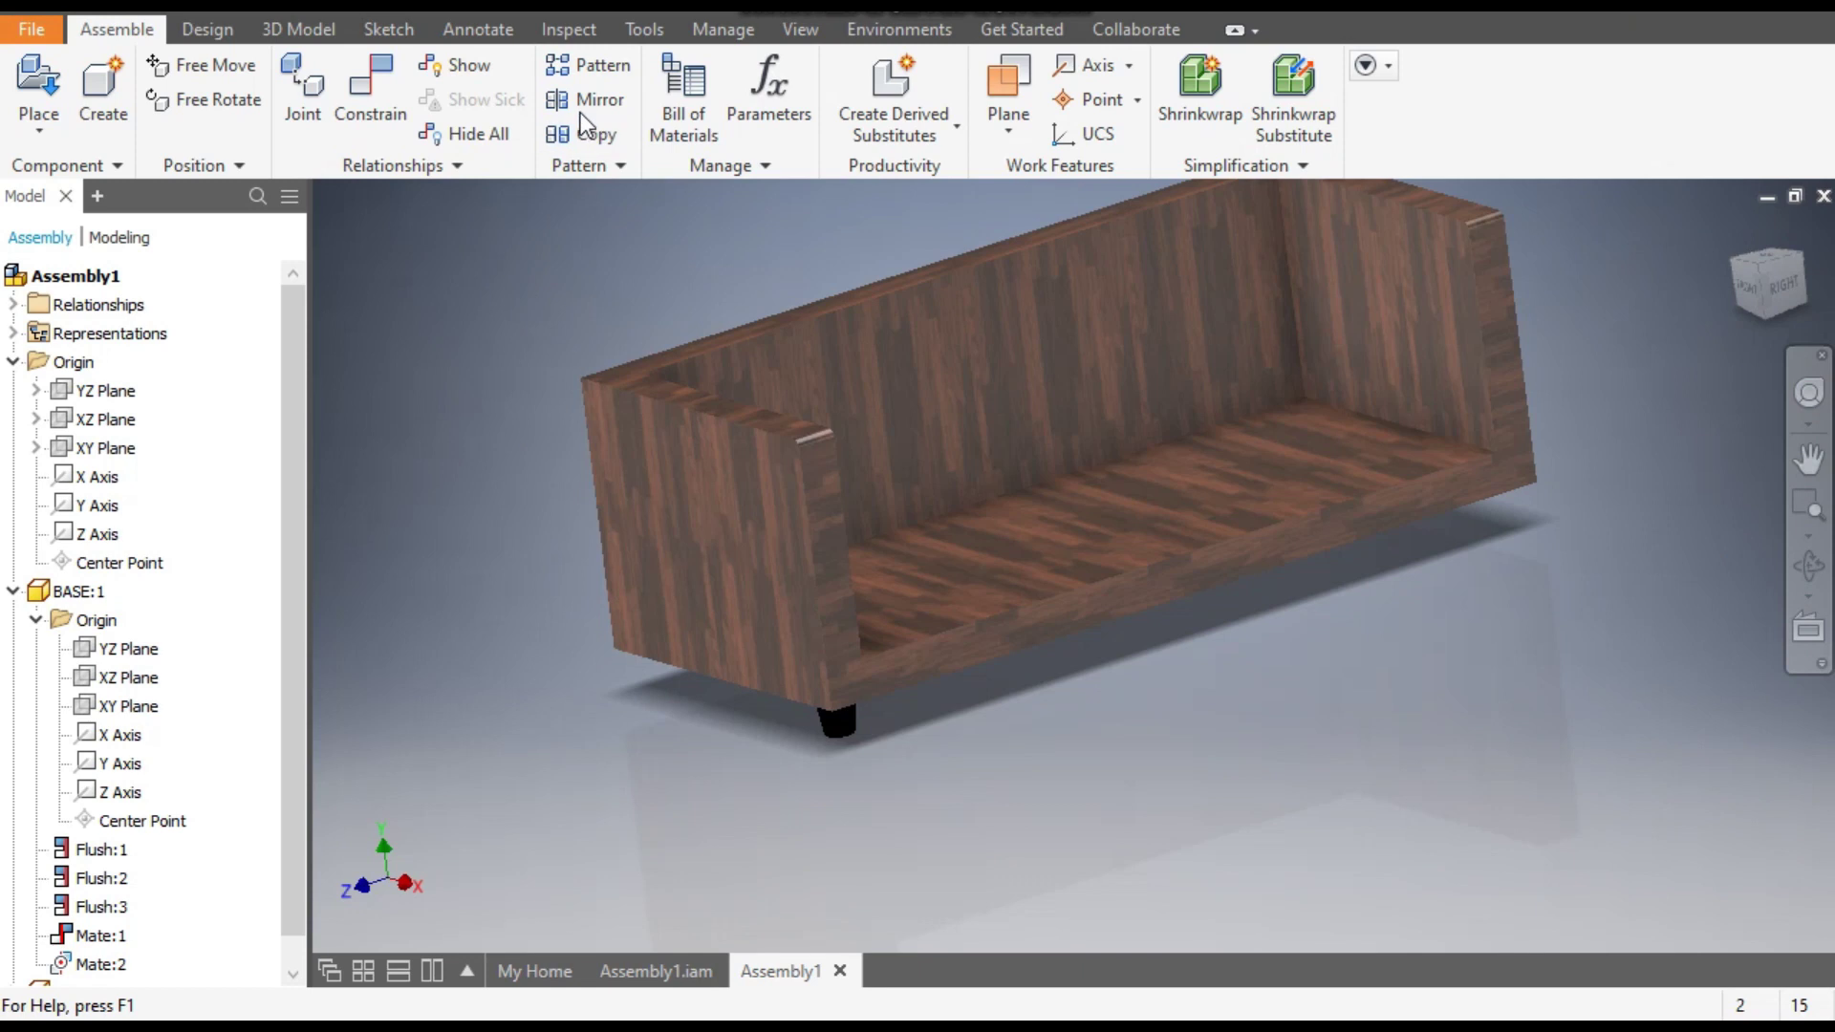
left_click(587, 102)
left_click(840, 729)
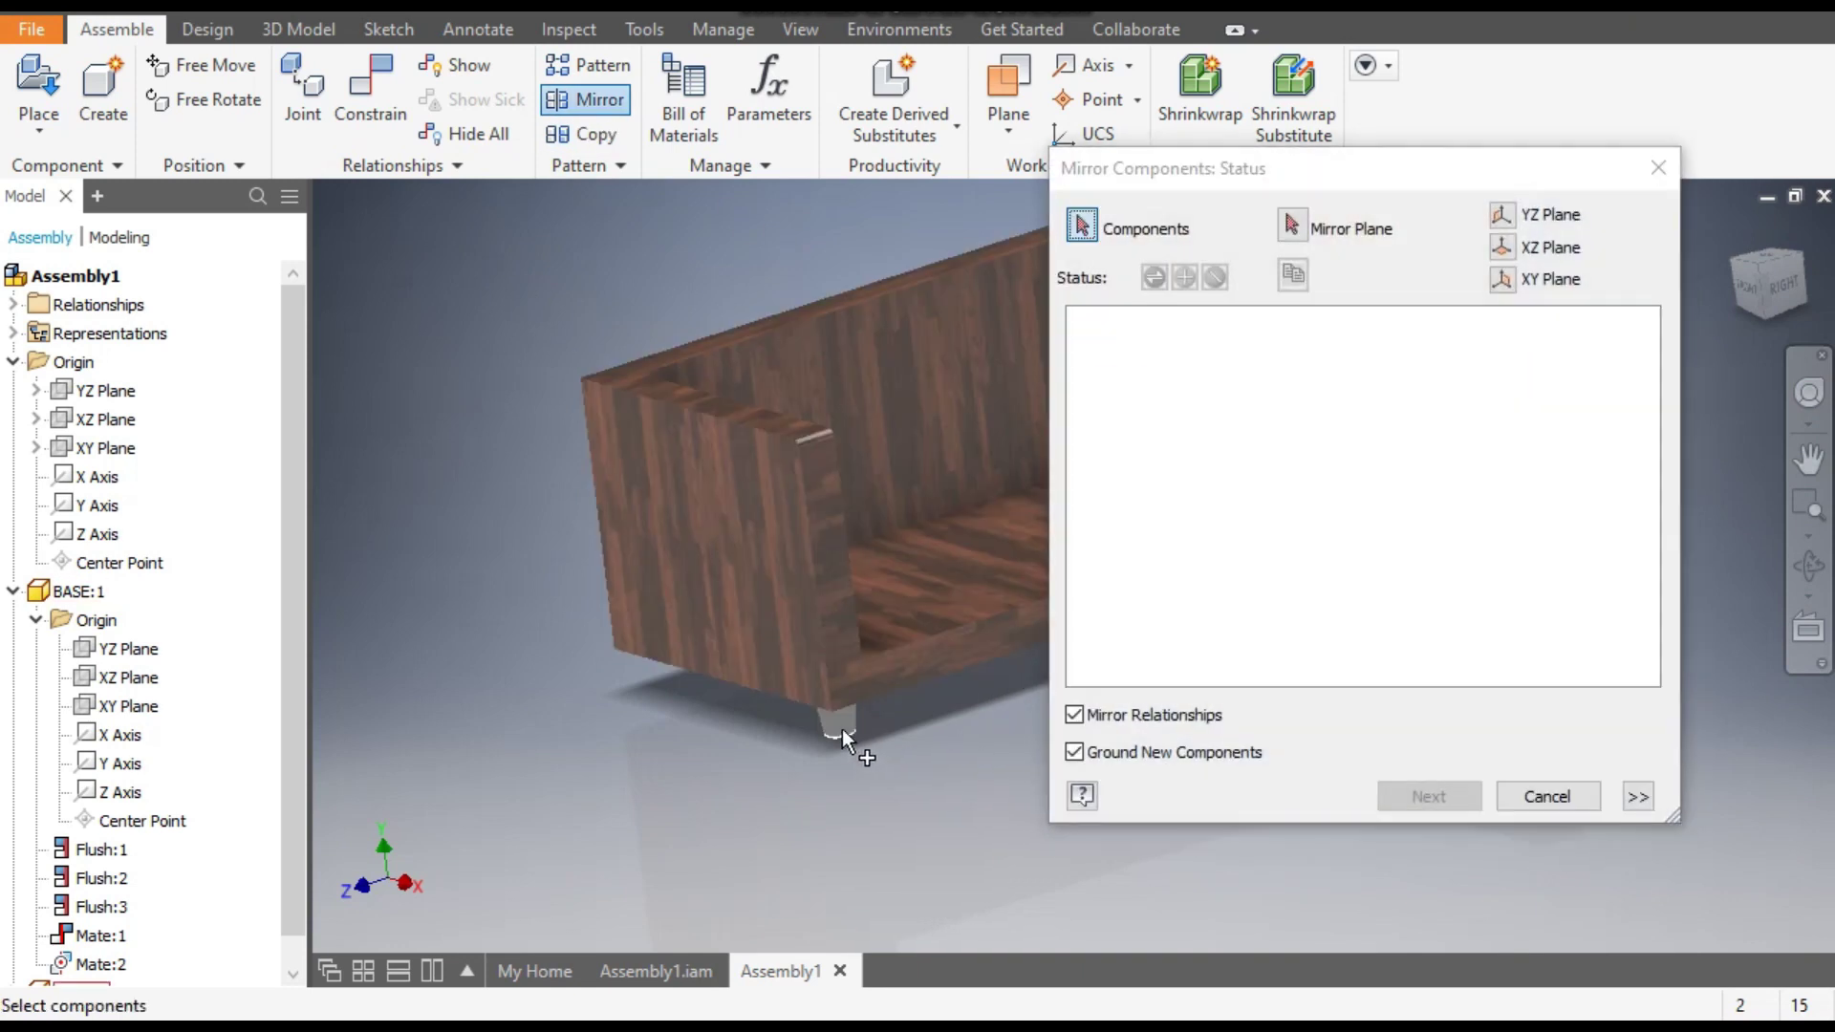
left_click(1291, 228)
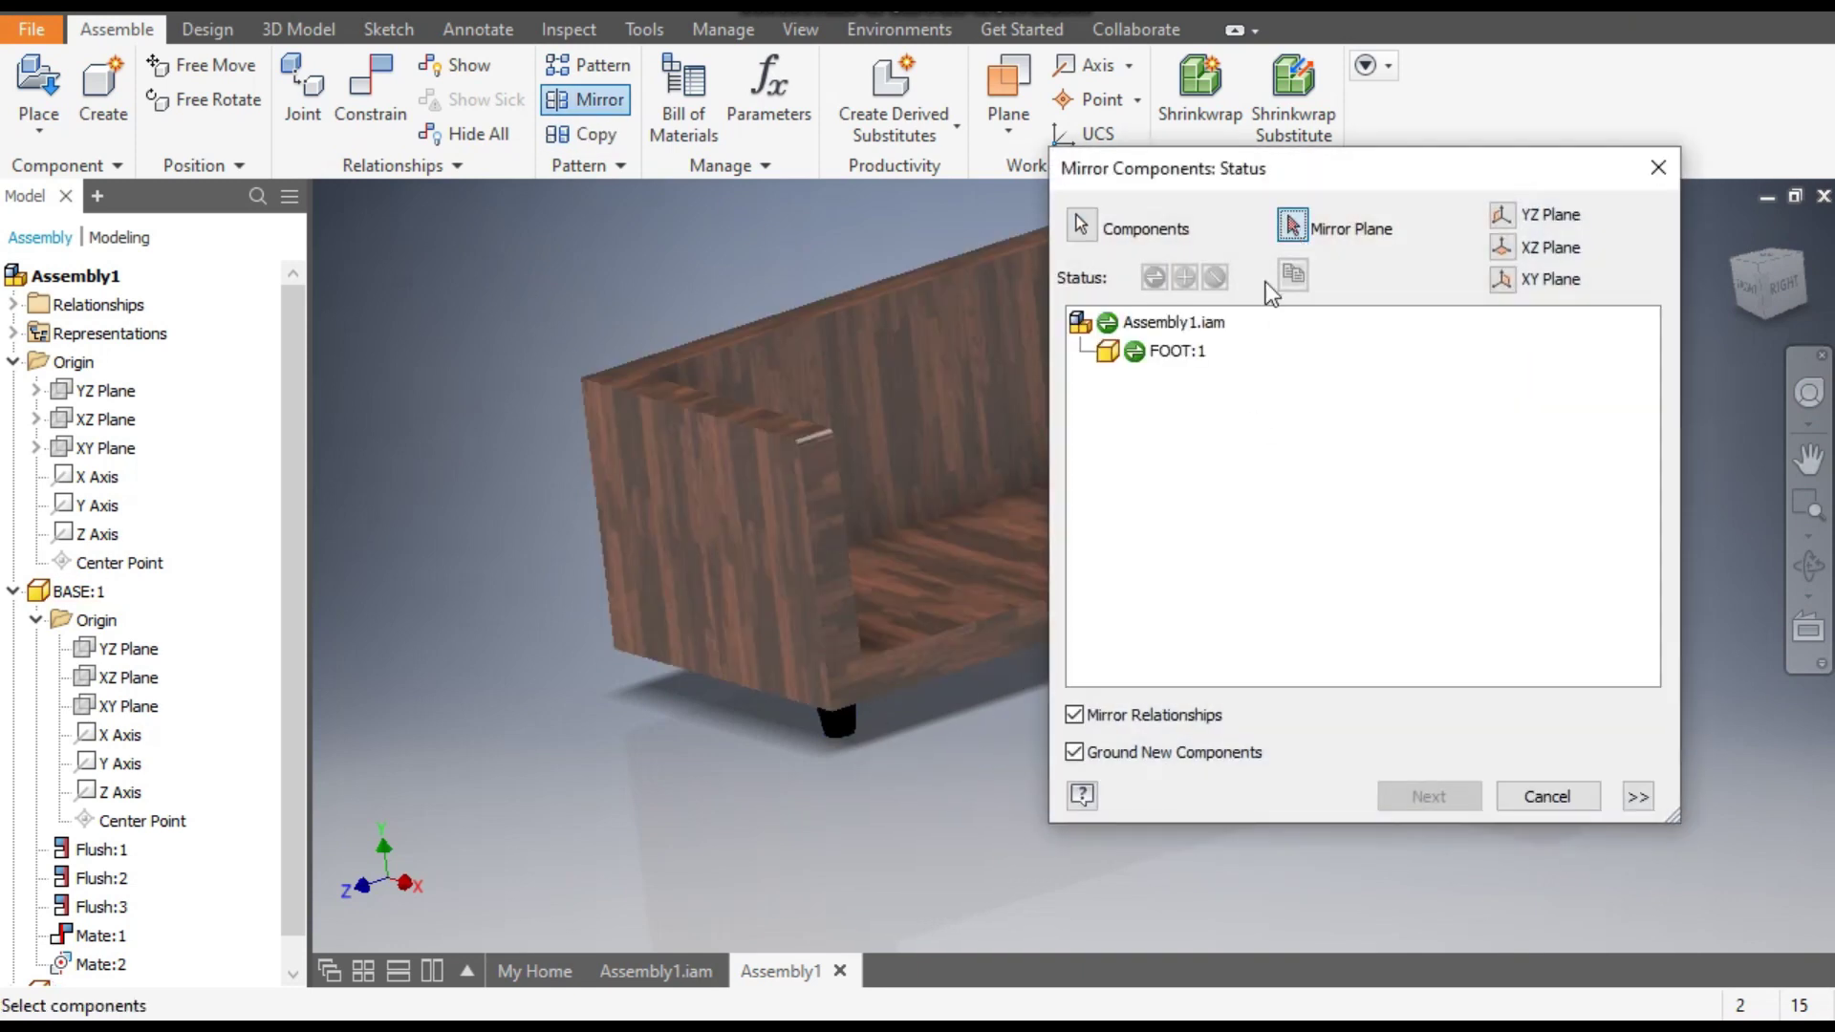
left_click(107, 394)
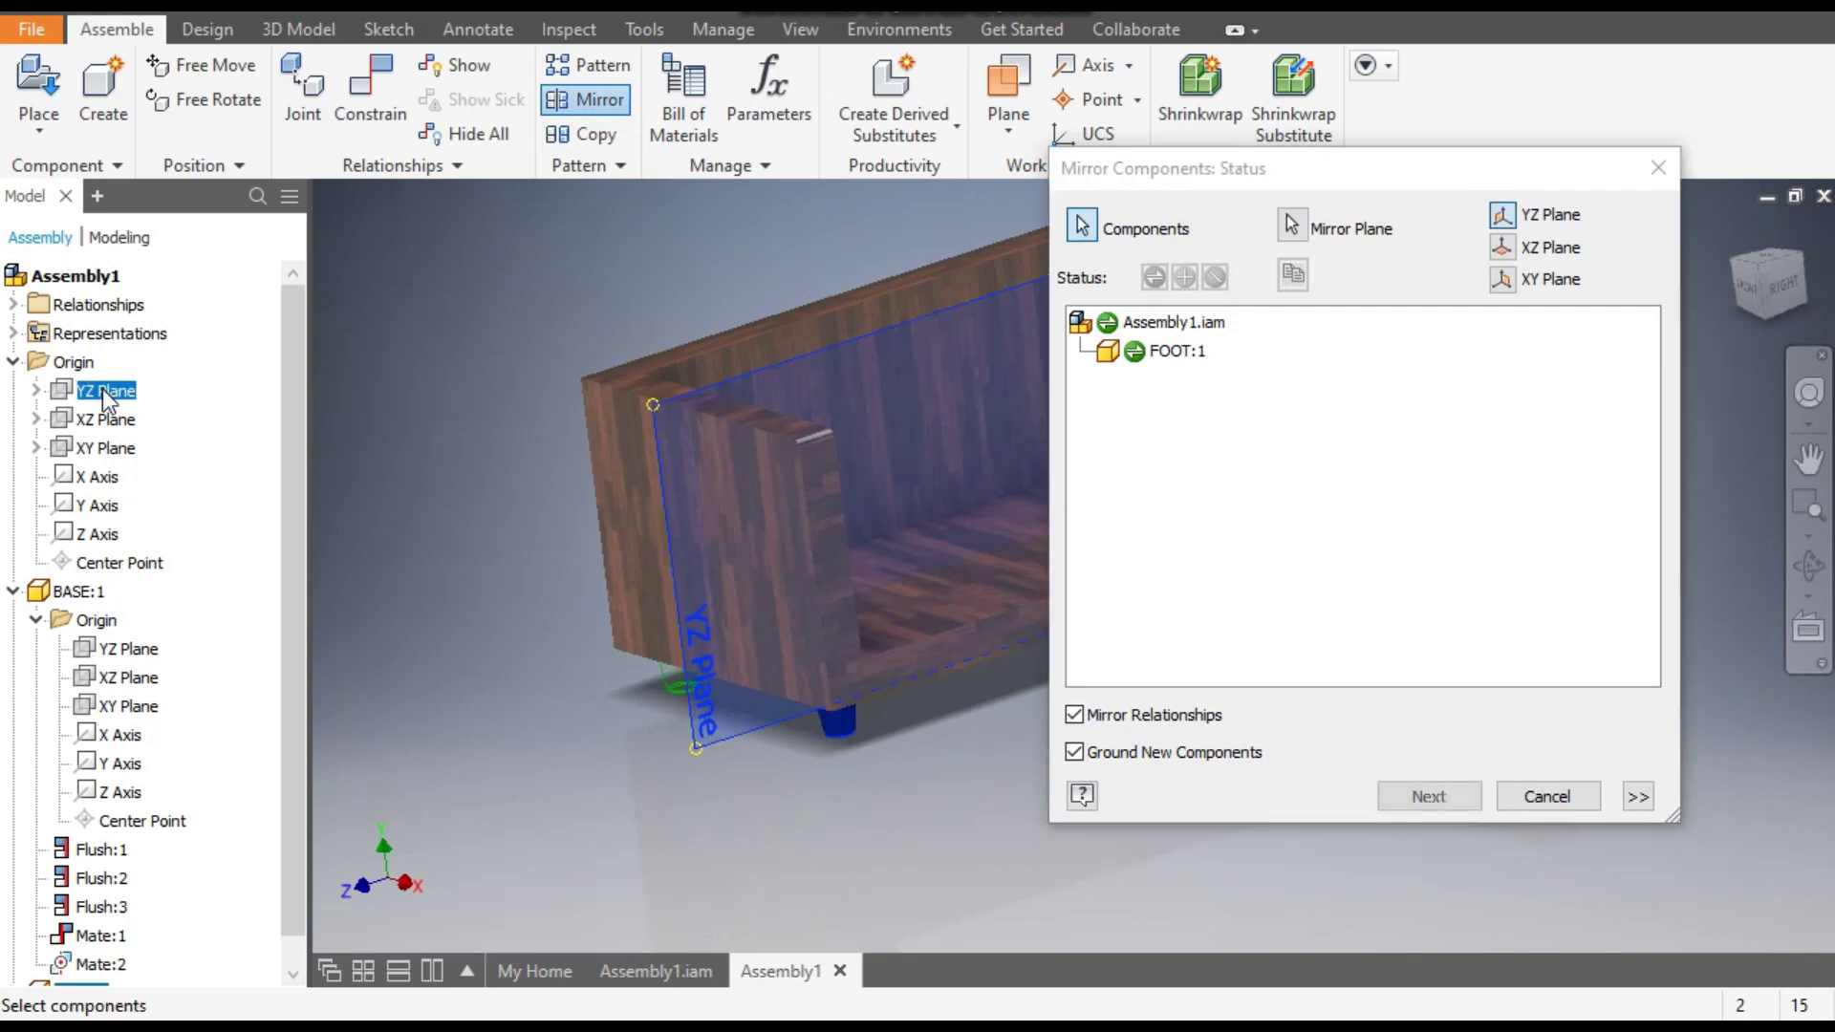
middle_click_drag(904, 742, 697, 807)
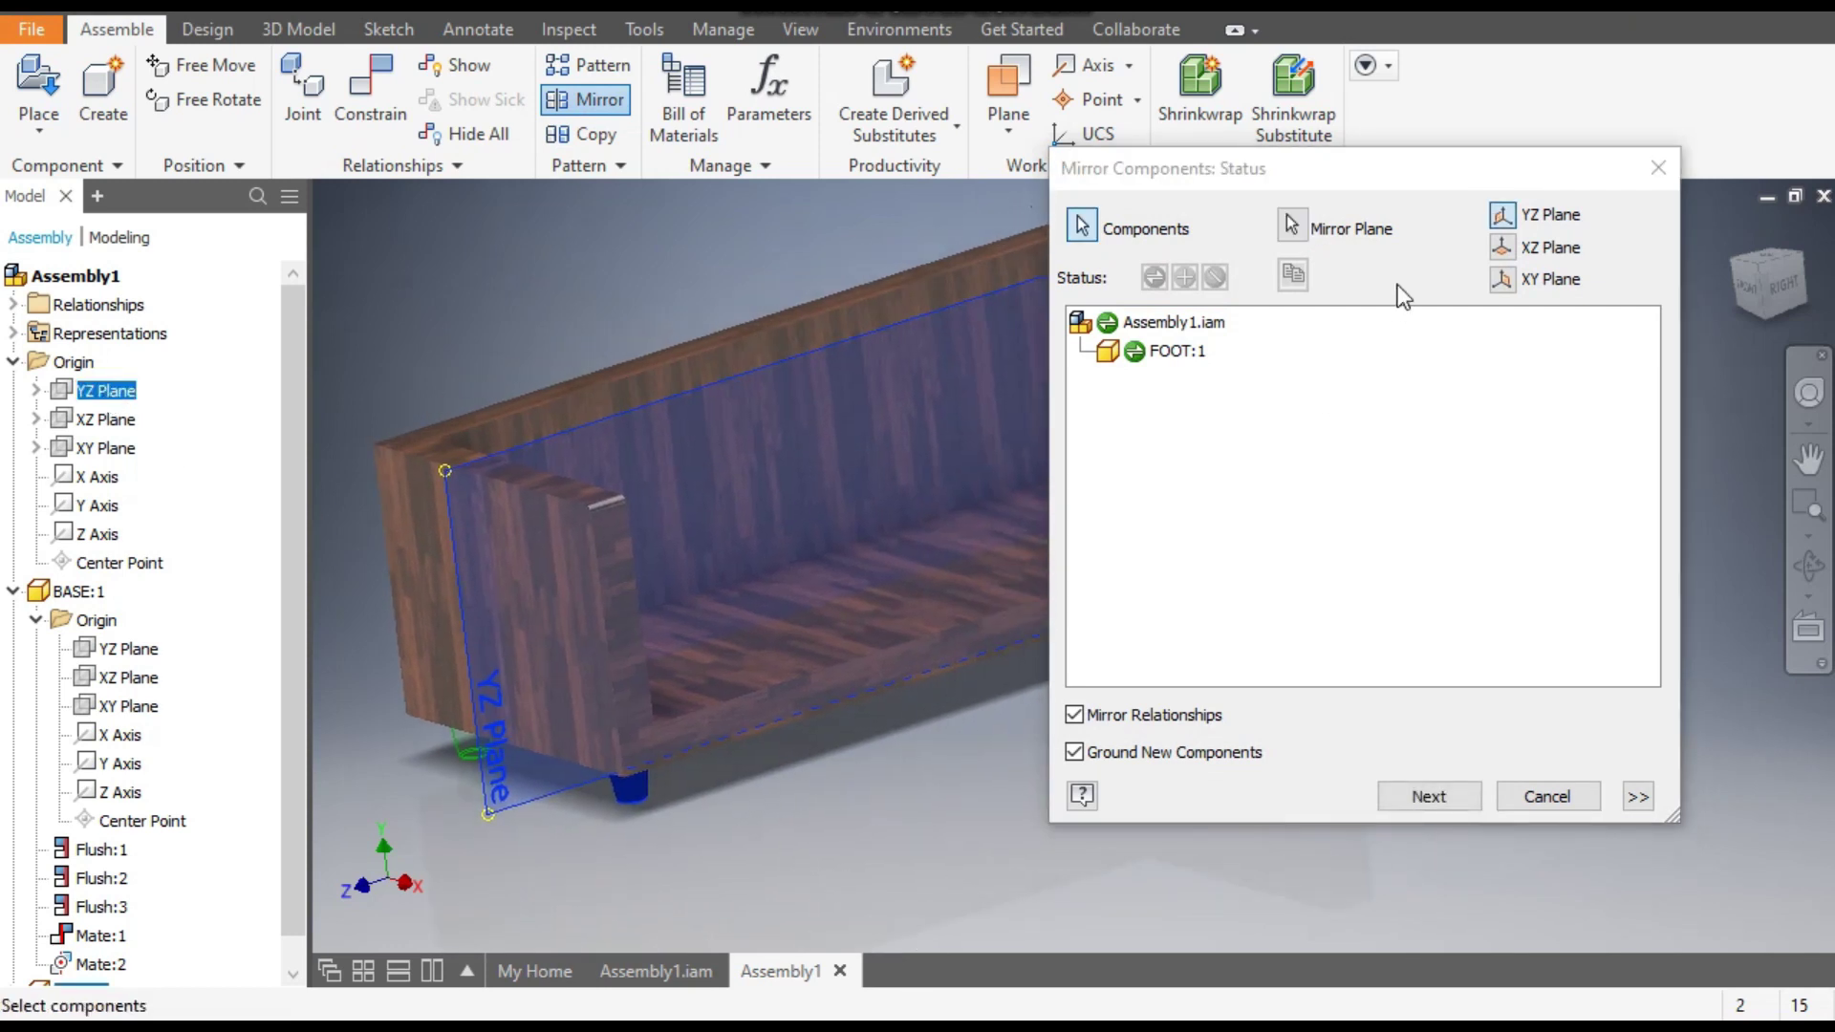
middle_click_drag(572, 725, 1184, 831, "shift")
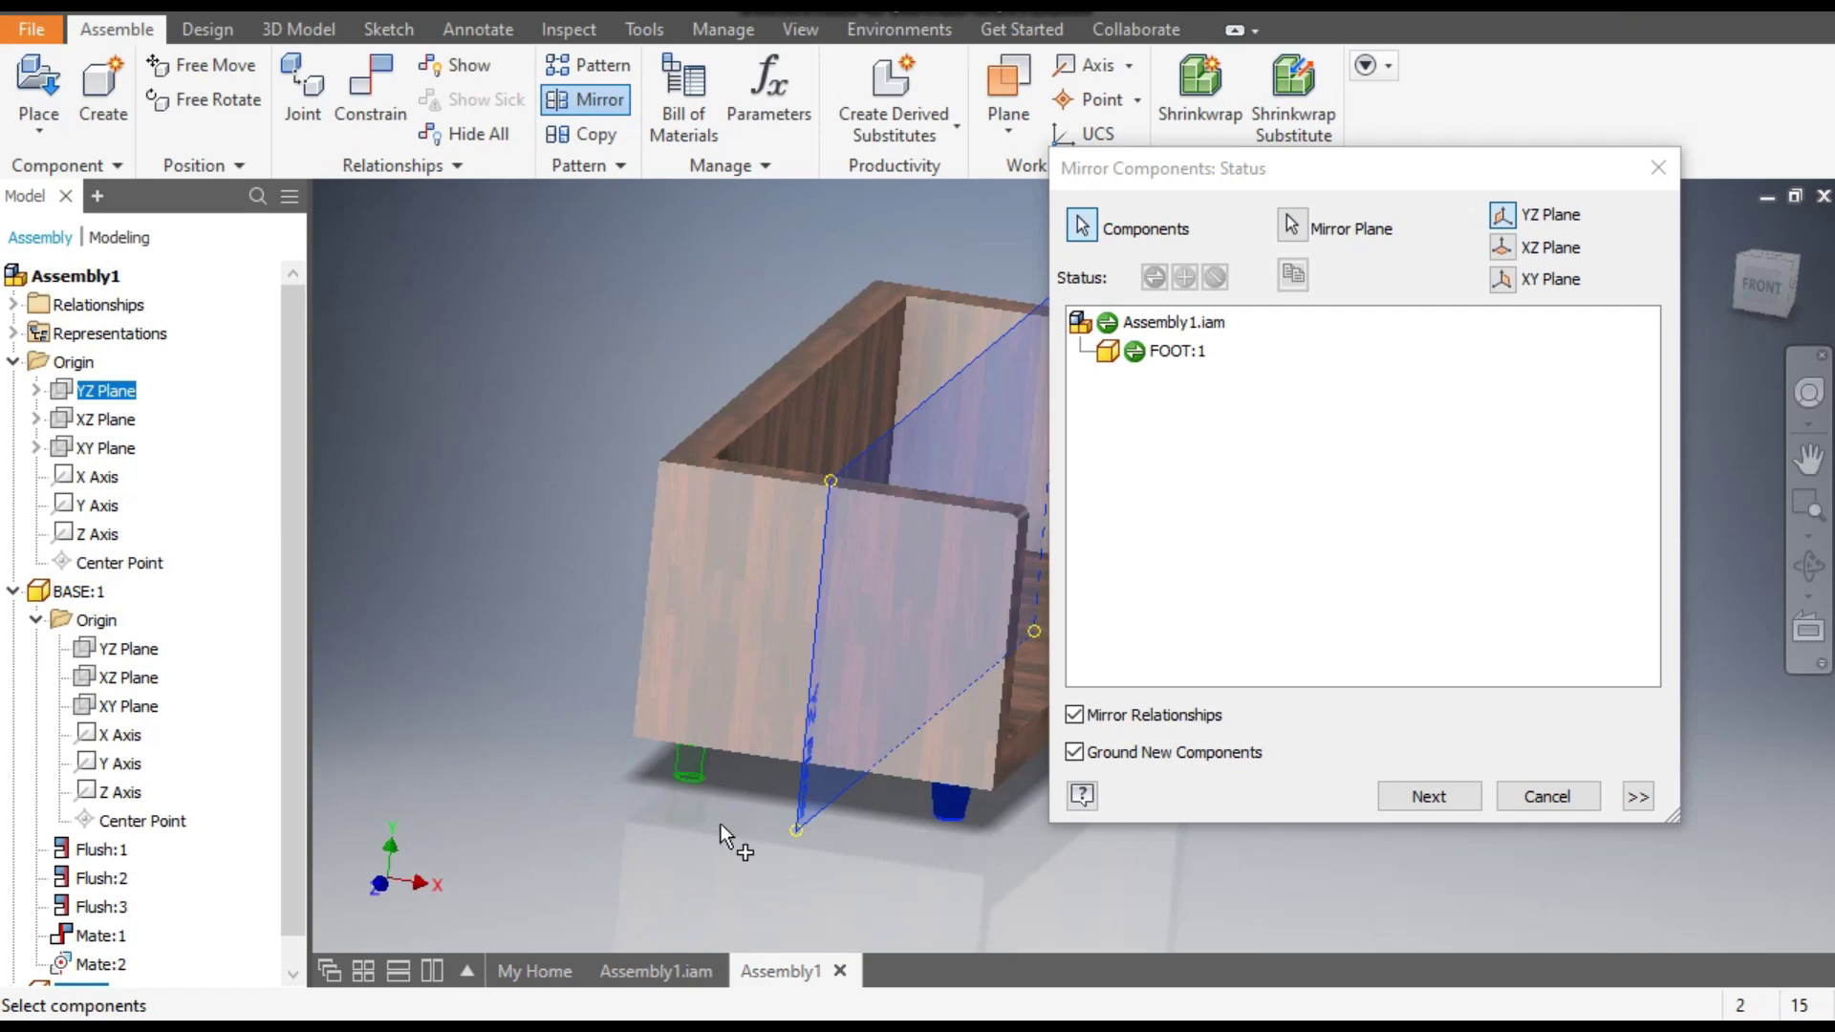
middle_click_drag(696, 767, 655, 770)
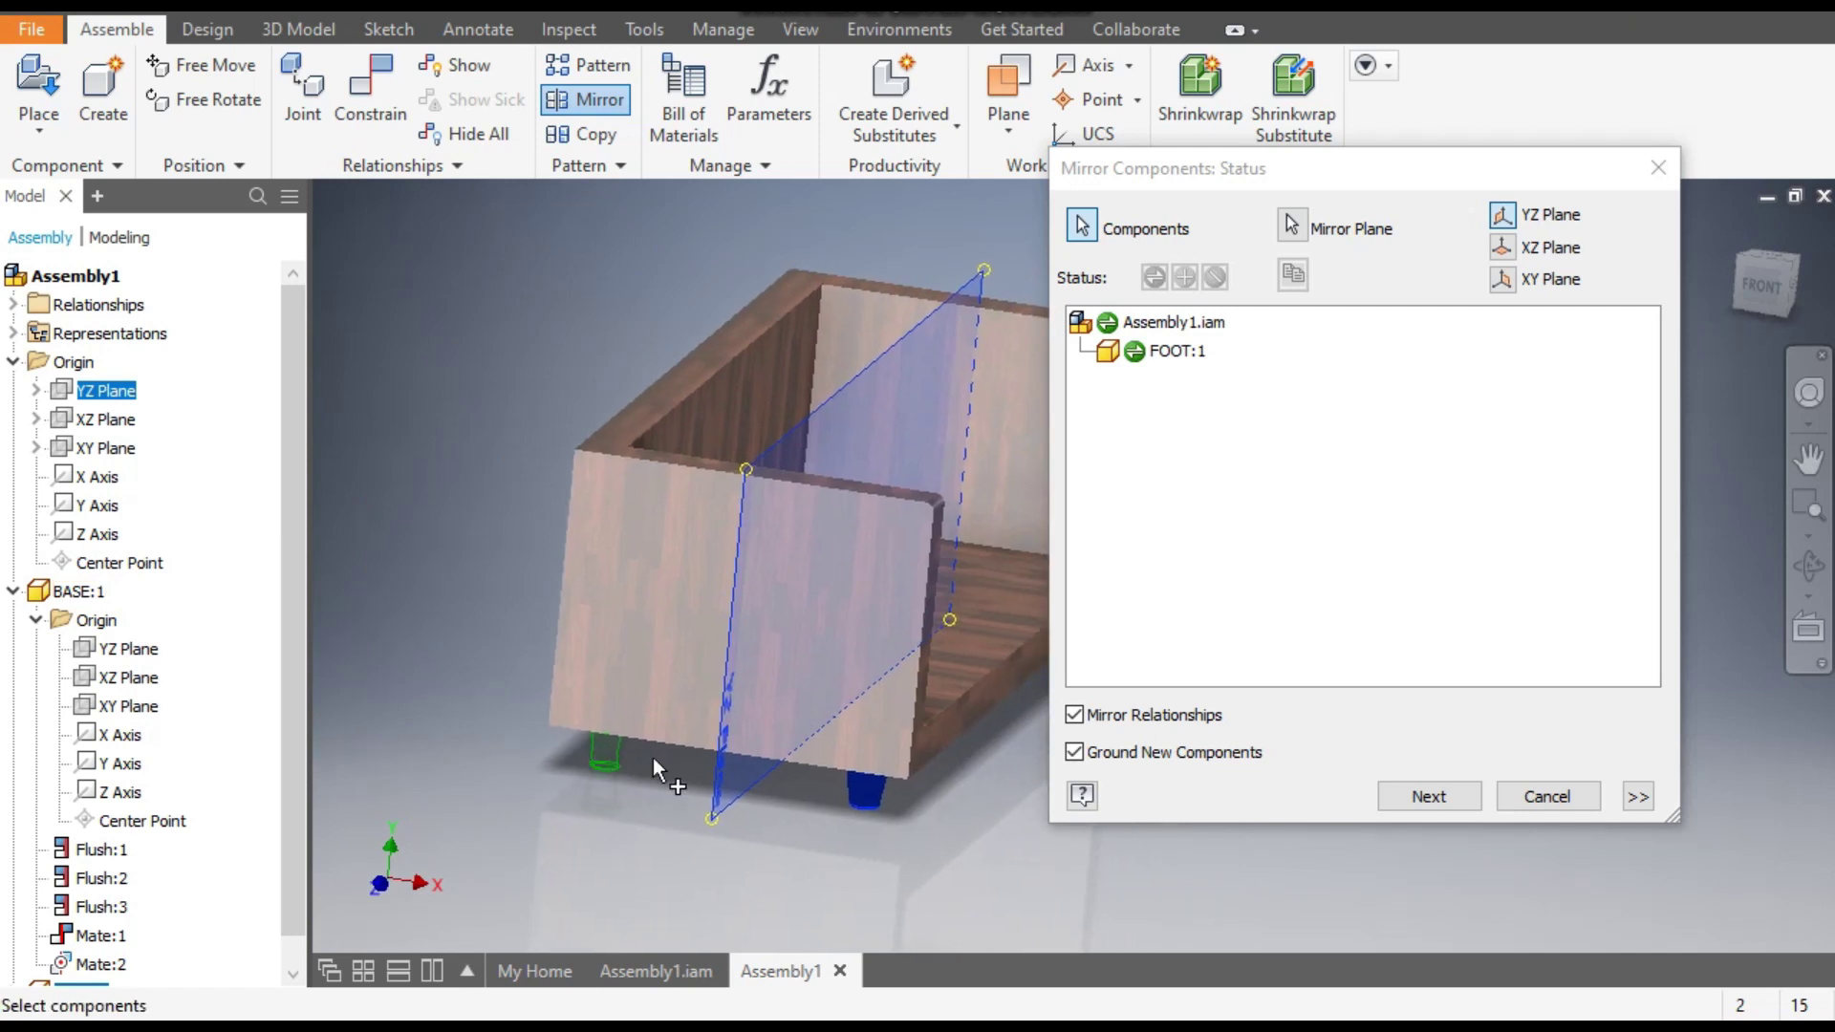
left_click(1435, 789)
left_click(1275, 579)
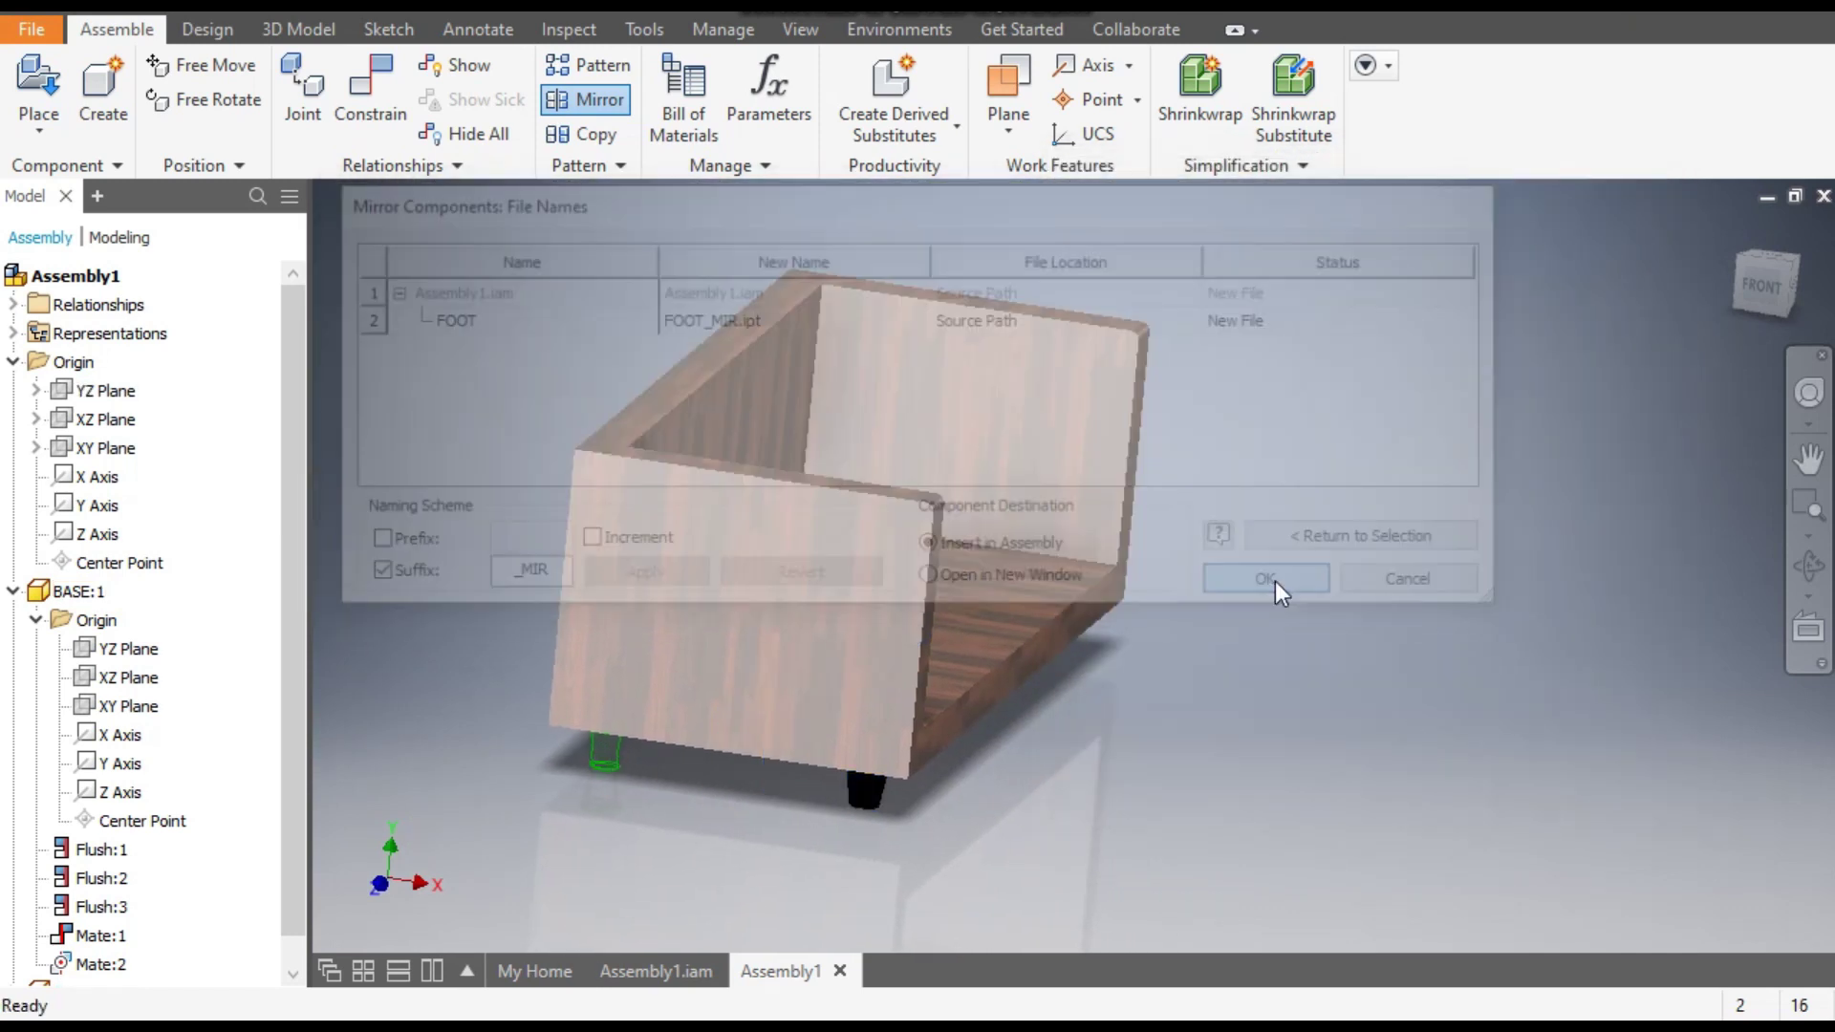
Mirror both feet across the assembly's XY plane to the other end of the sofa and insert the copies in the assembly.
middle_click_drag(1341, 838, 1410, 777, "shift")
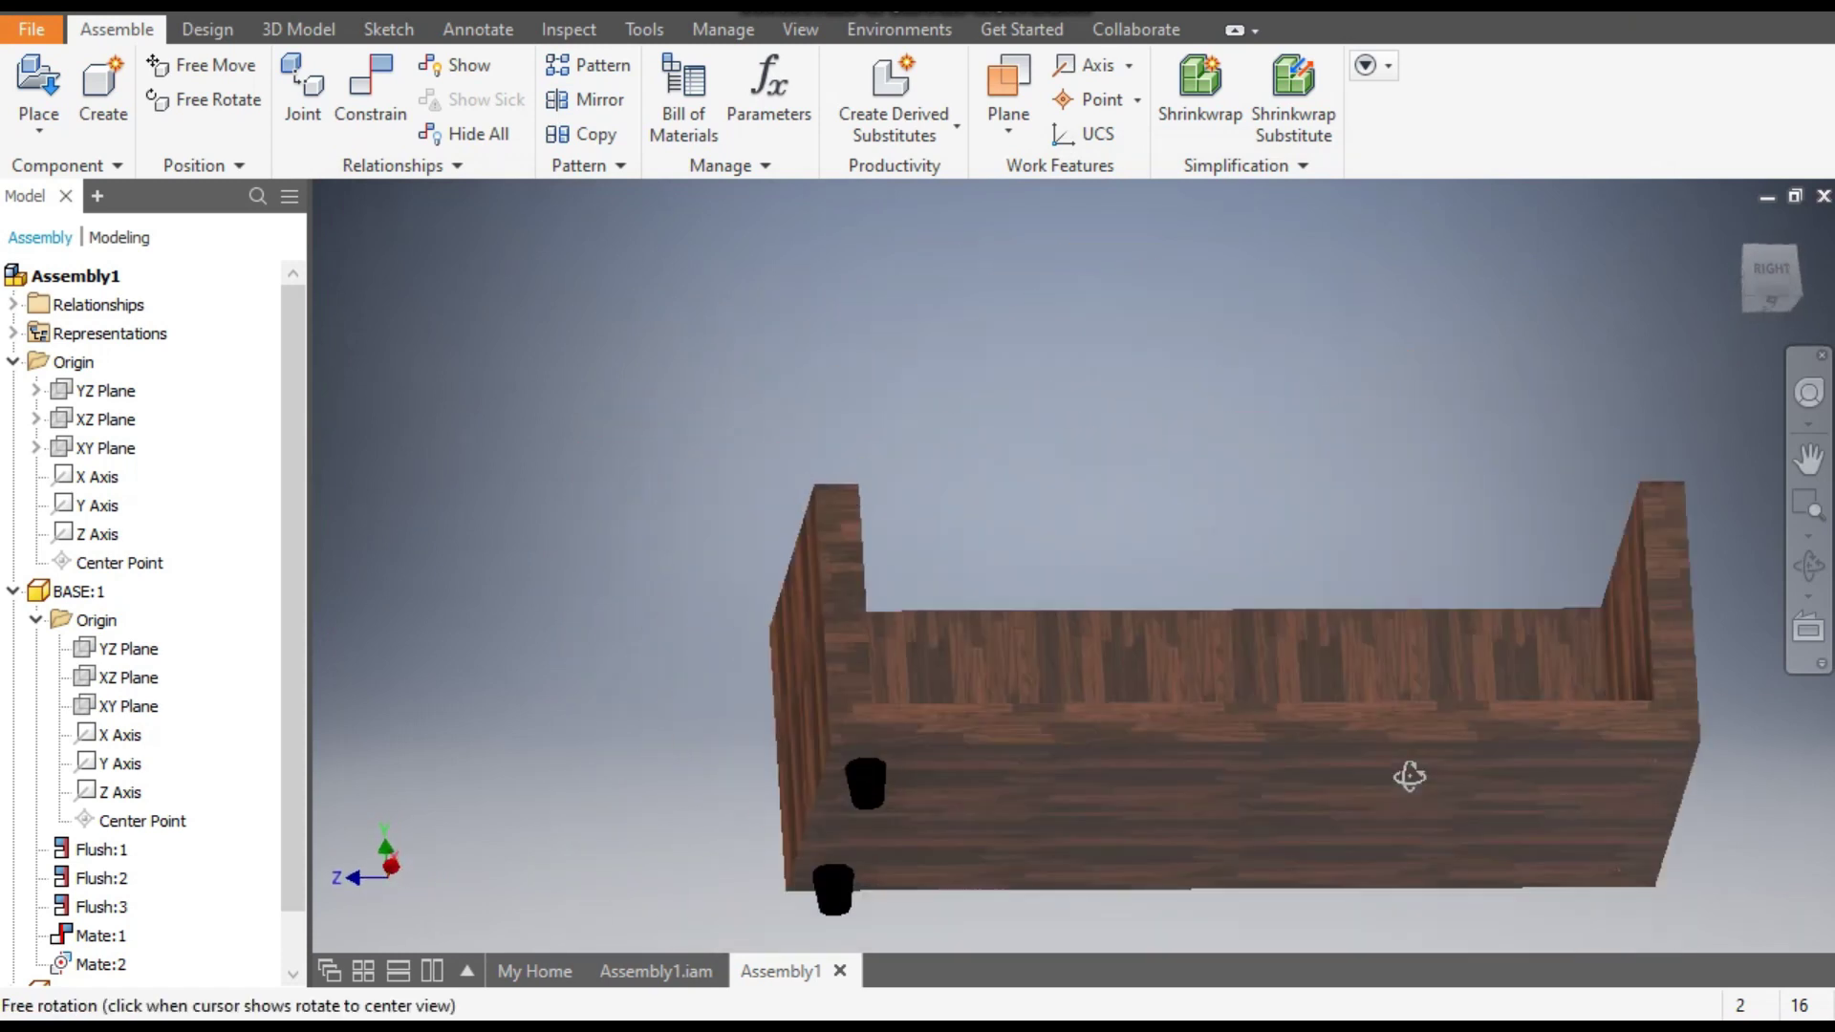
middle_click_drag(1249, 512, 1138, 470, "shift")
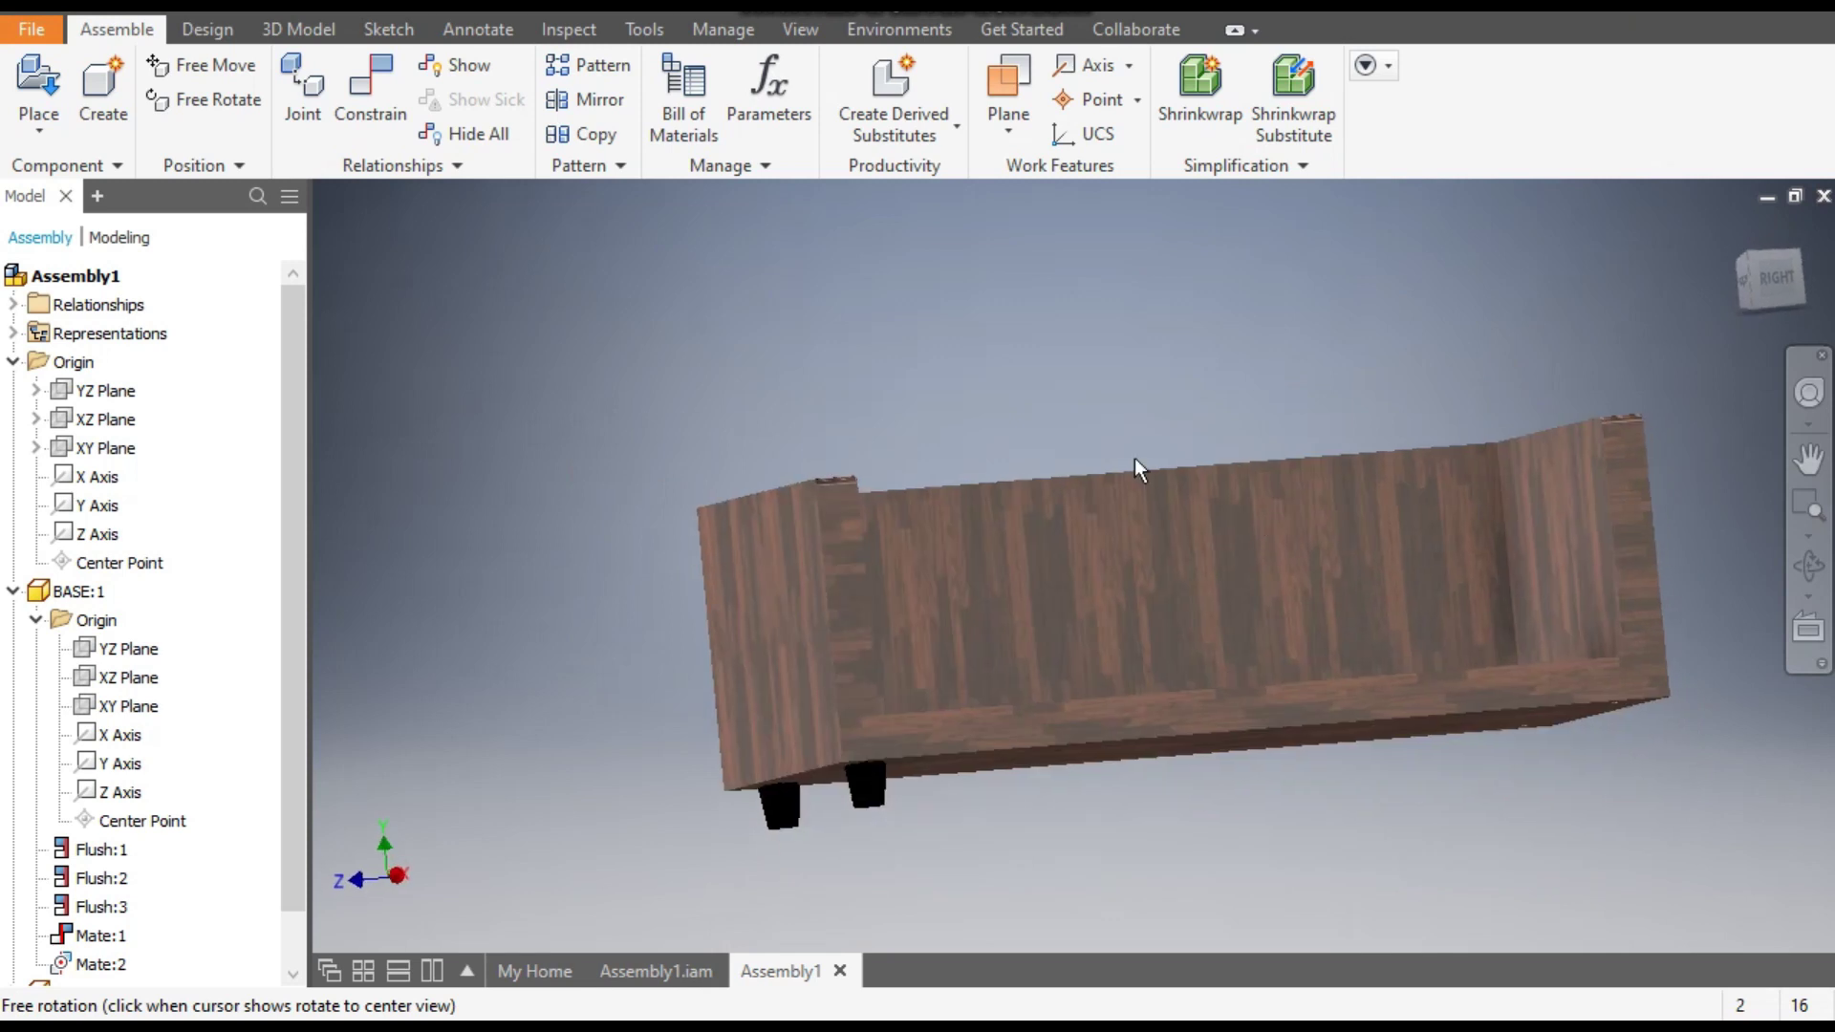
left_click(591, 100)
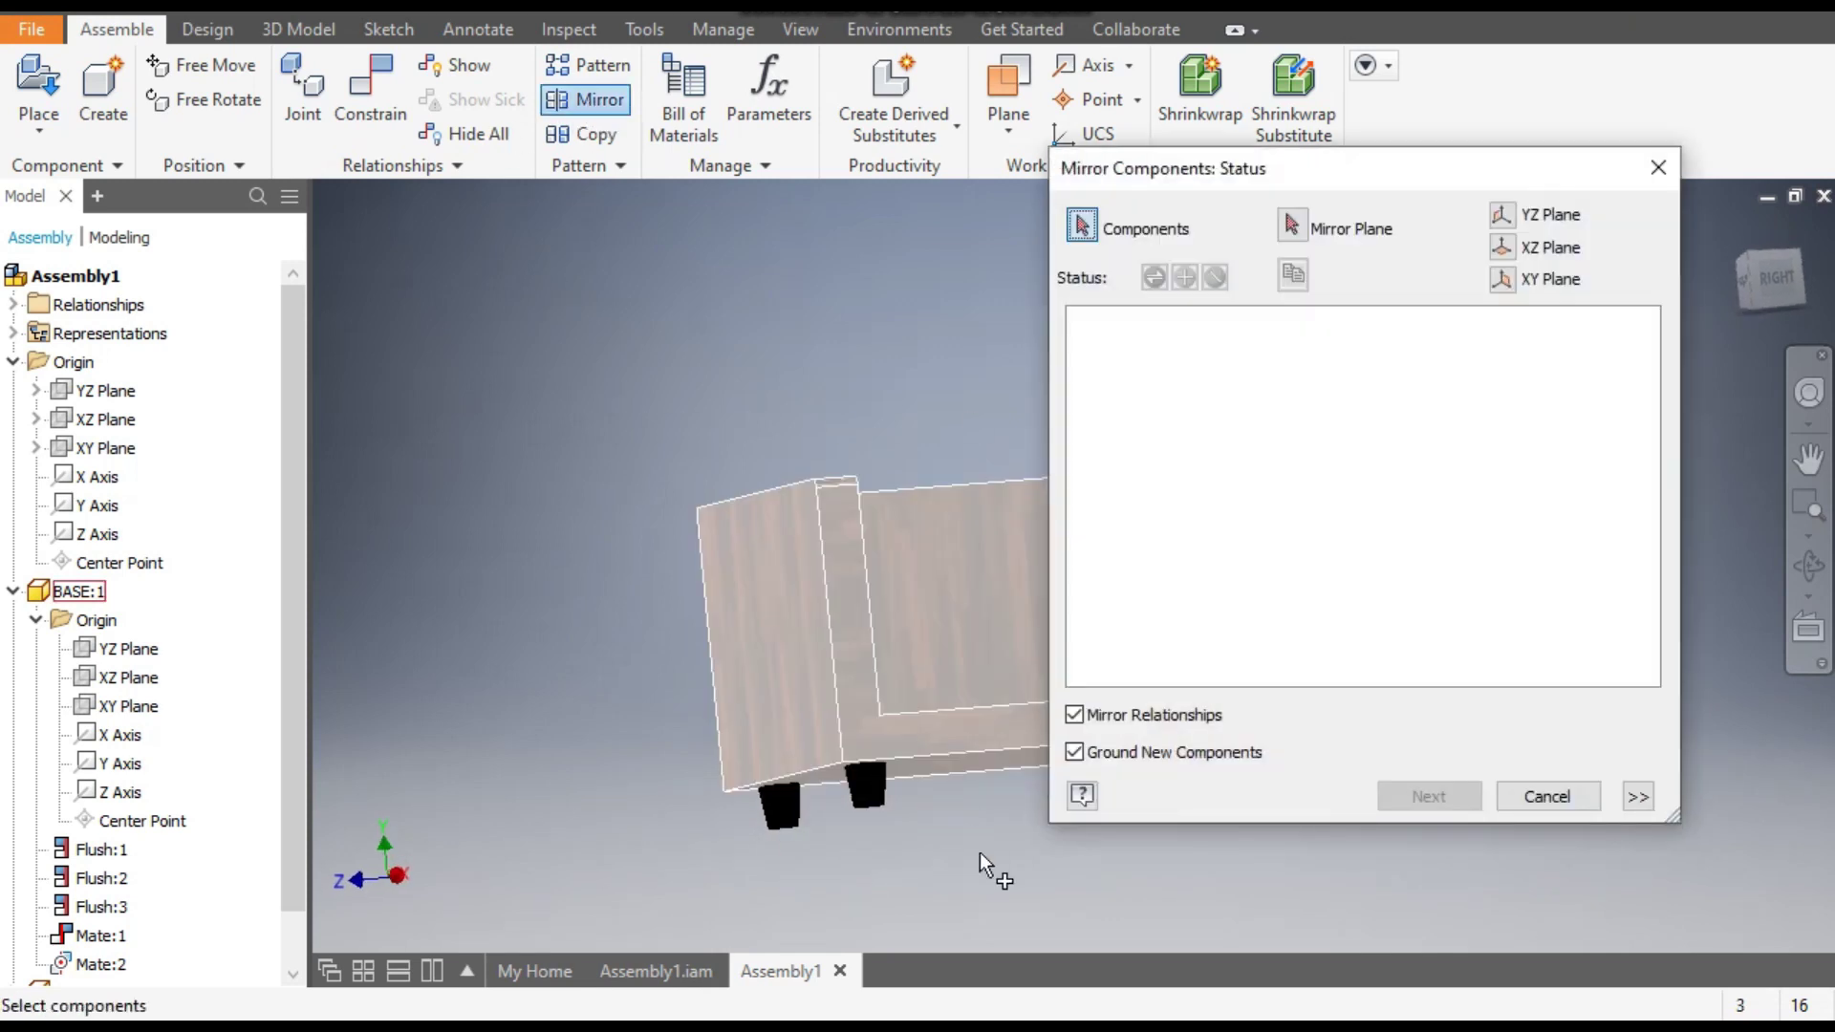
left_click(864, 789)
left_click(796, 811)
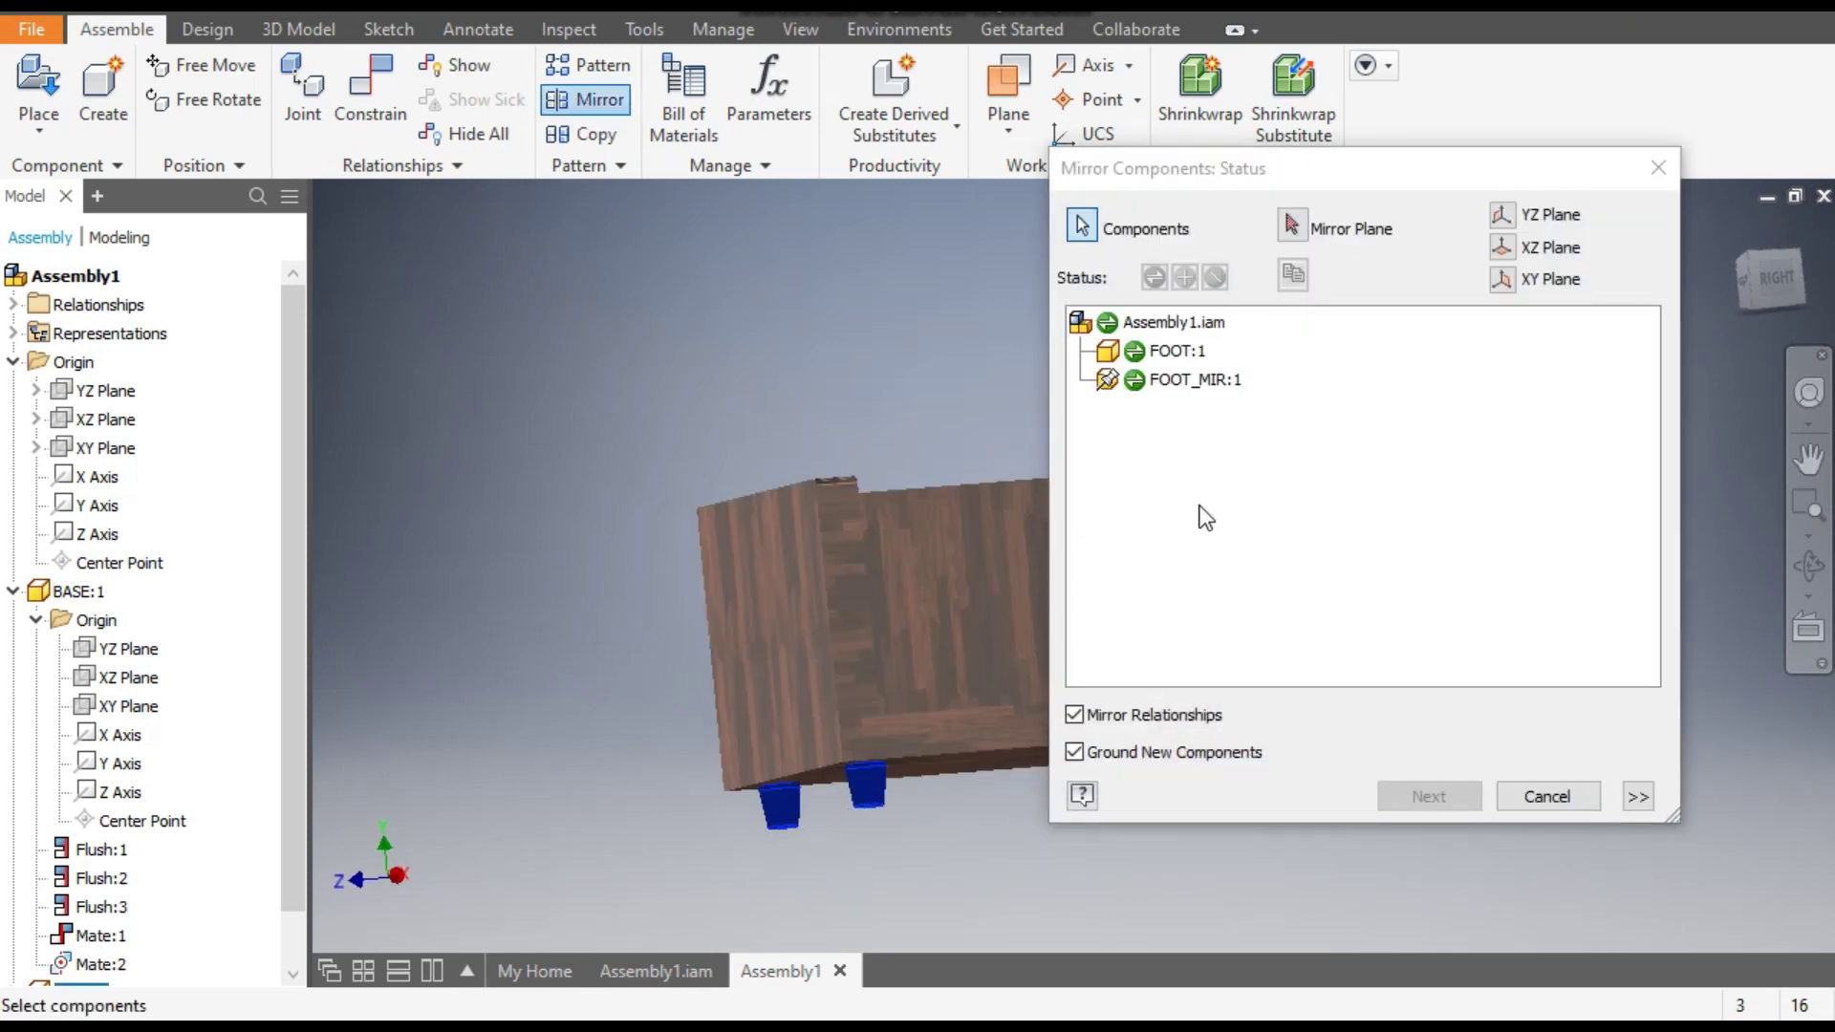
left_click(1291, 231)
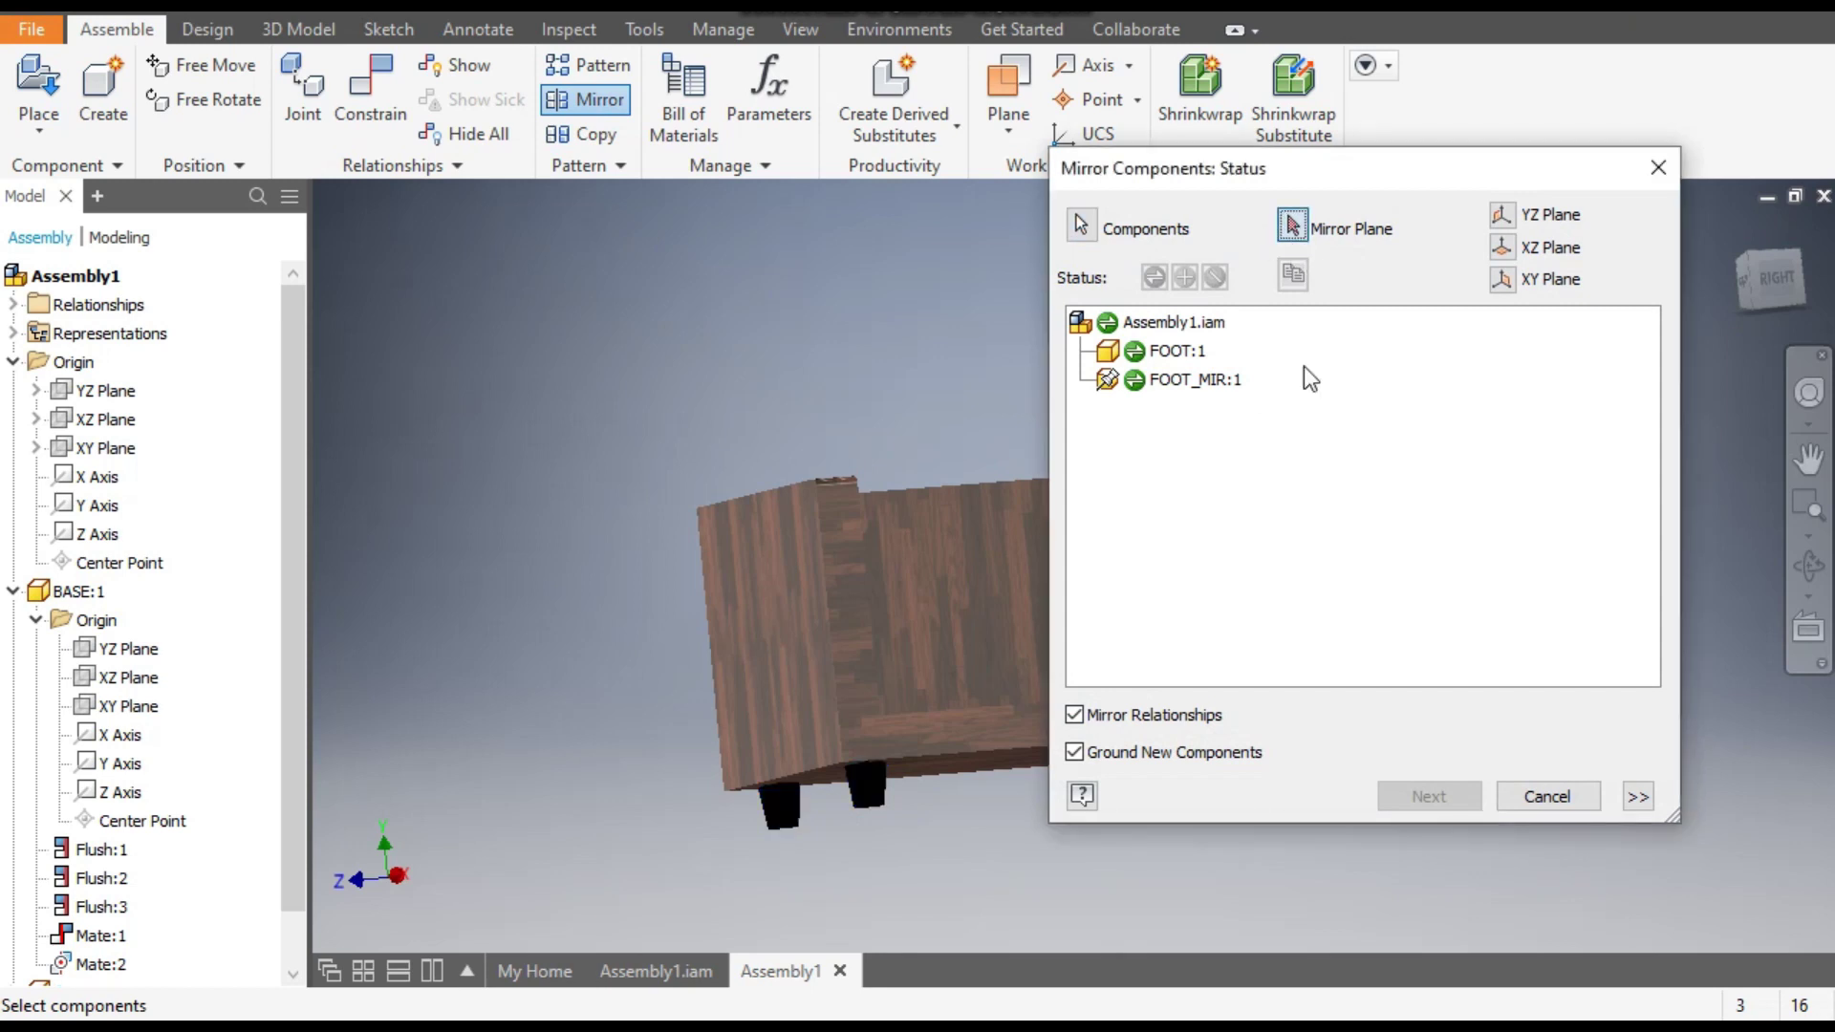
middle_click_drag(403, 430, 316, 441, "shift")
left_click(112, 449)
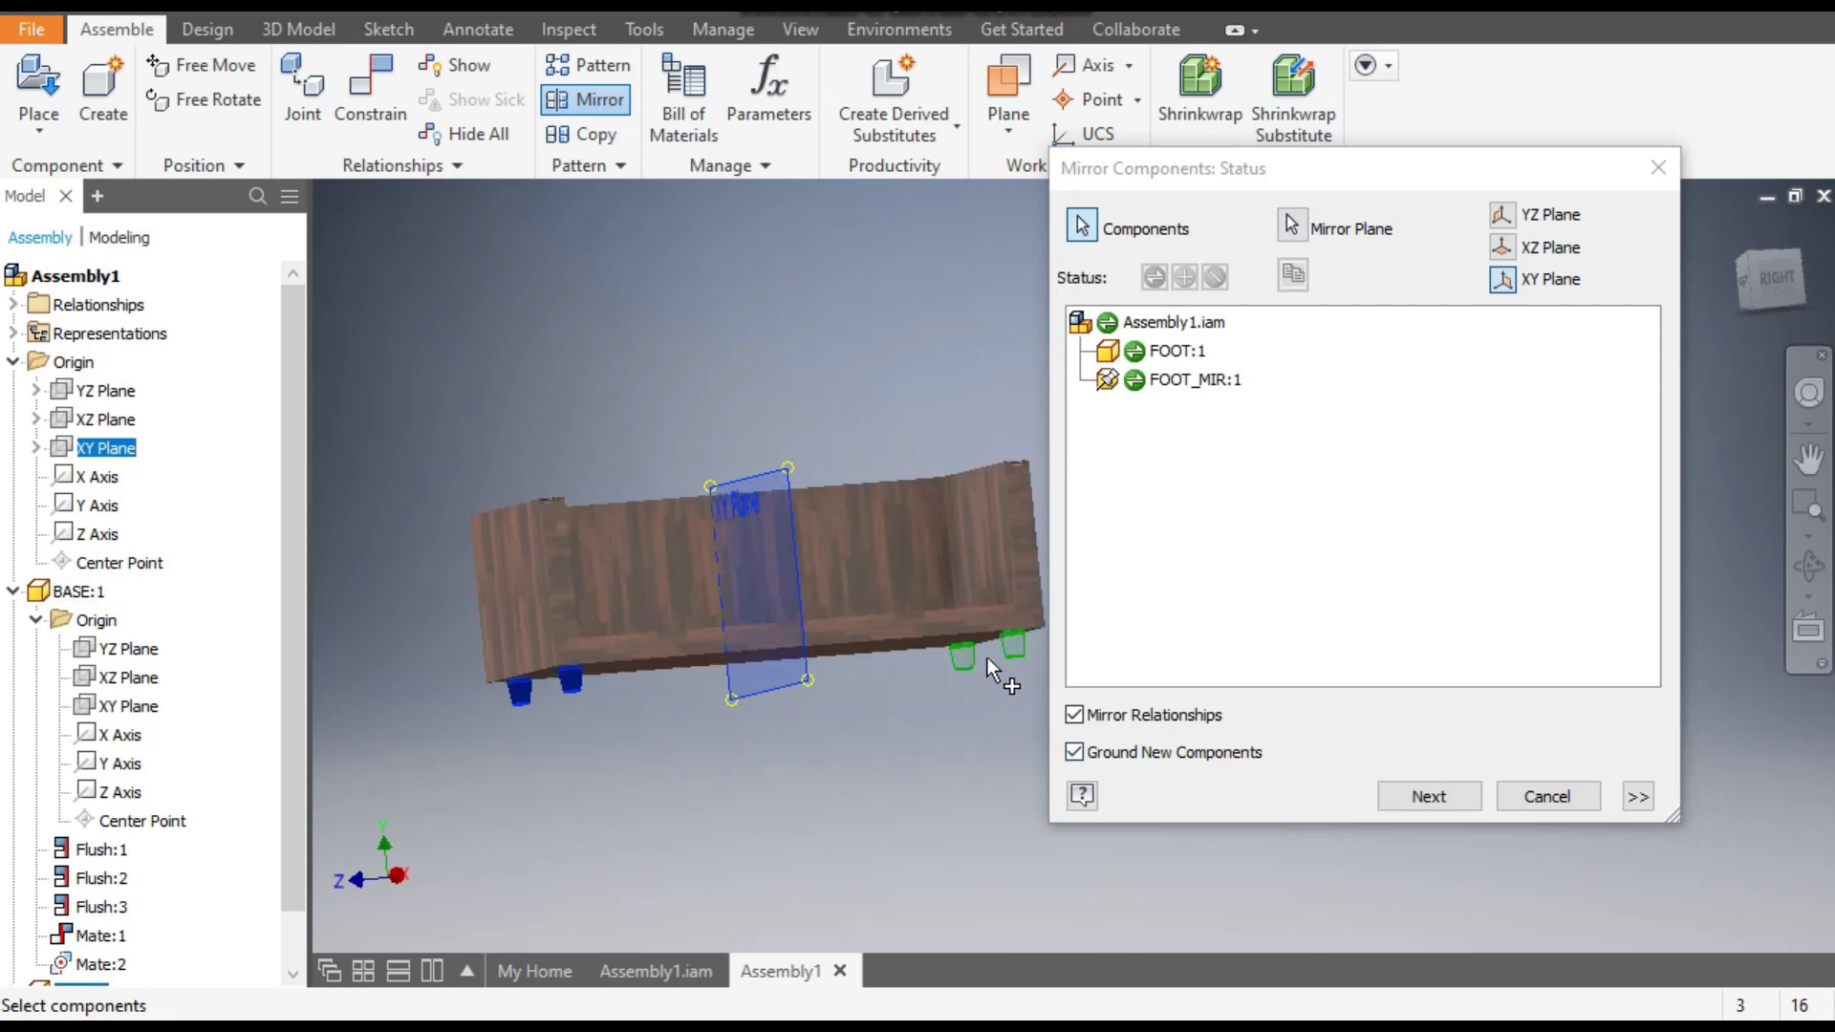
left_click(1383, 801)
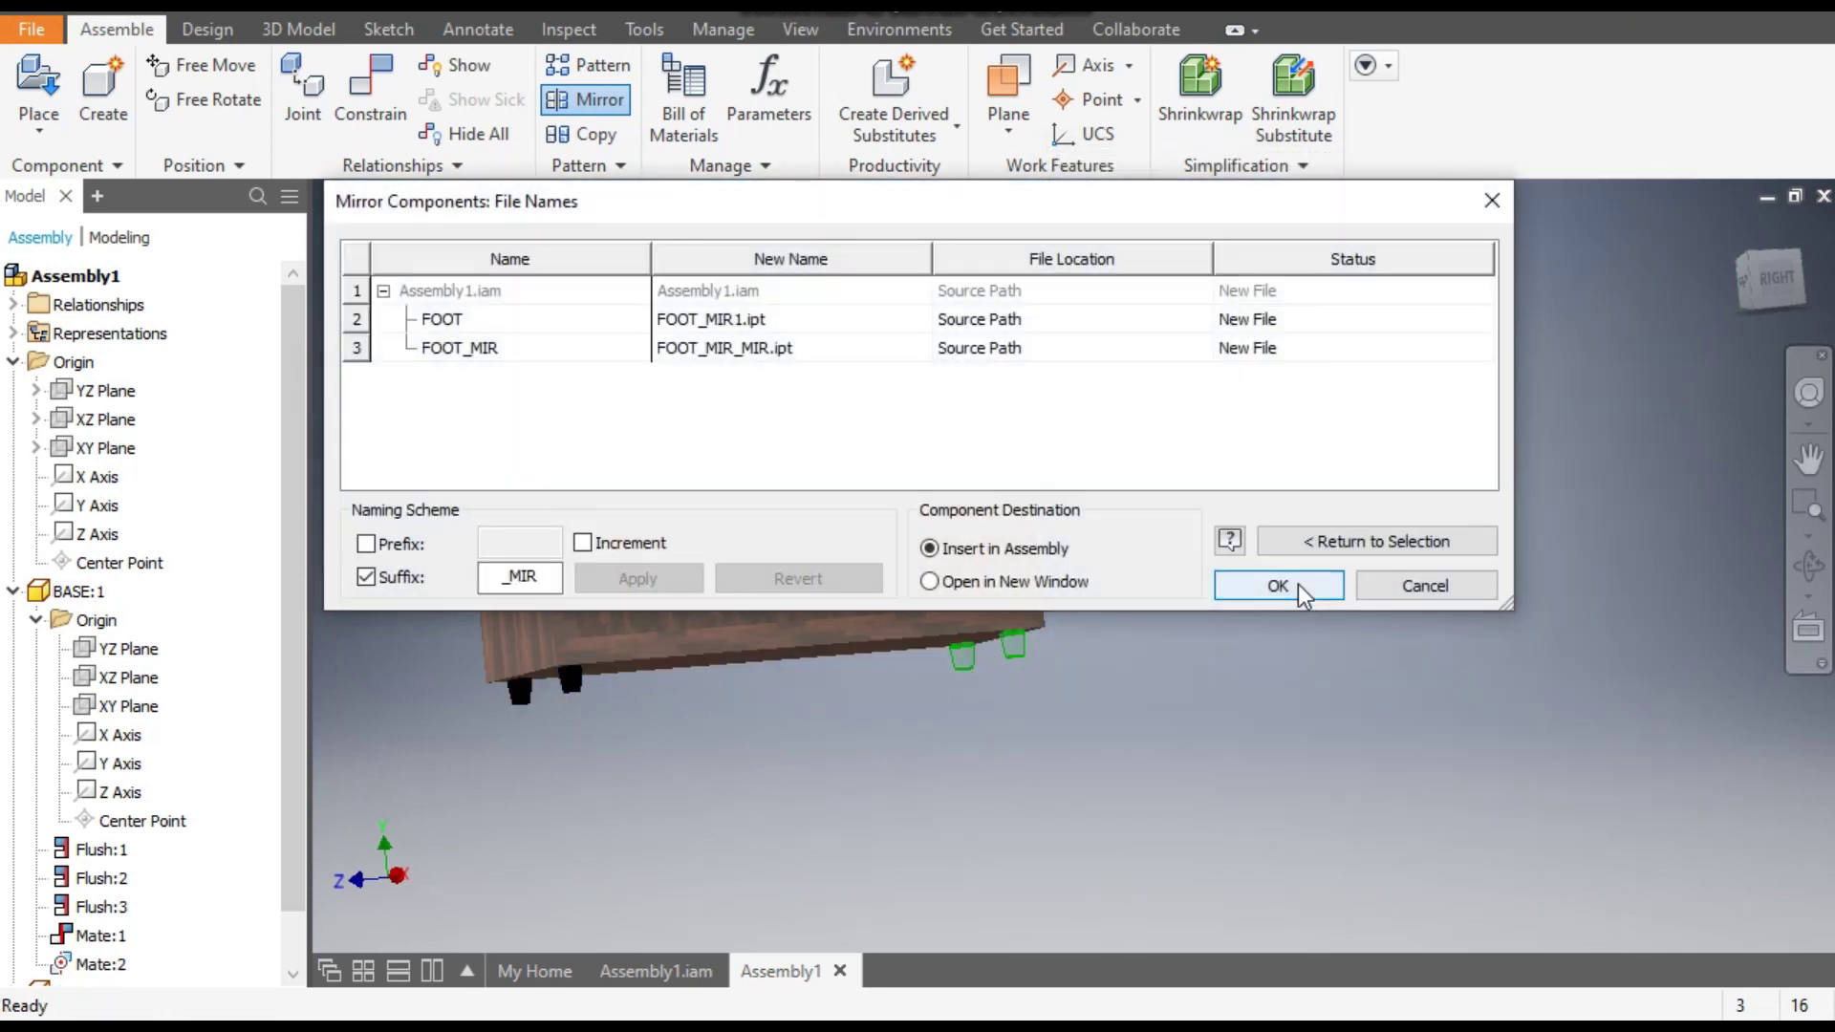
left_click(1279, 585)
Place one SIDE CUSHION part from the assy folder beside the sofa in an isometric view and finish placing components.
left_click(1755, 260)
scroll(1206, 609, "up", 2)
middle_click_drag(1206, 609, 1255, 611)
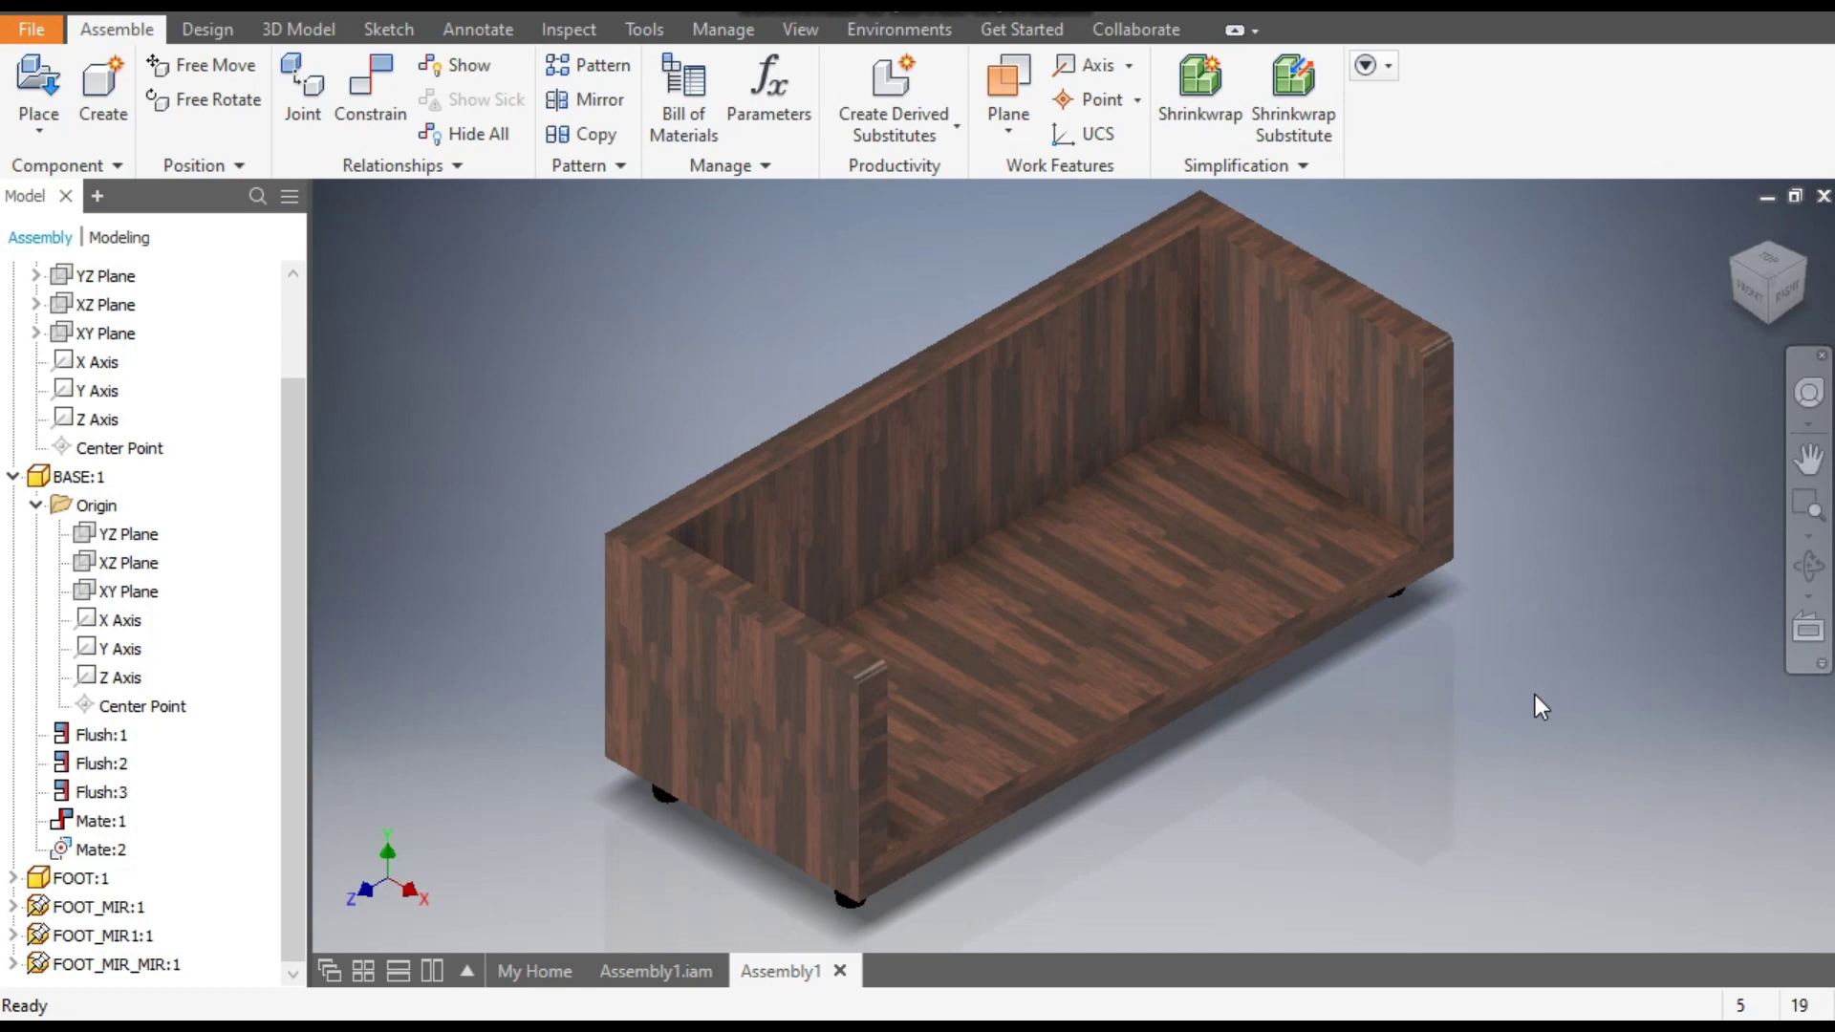
left_click(107, 275)
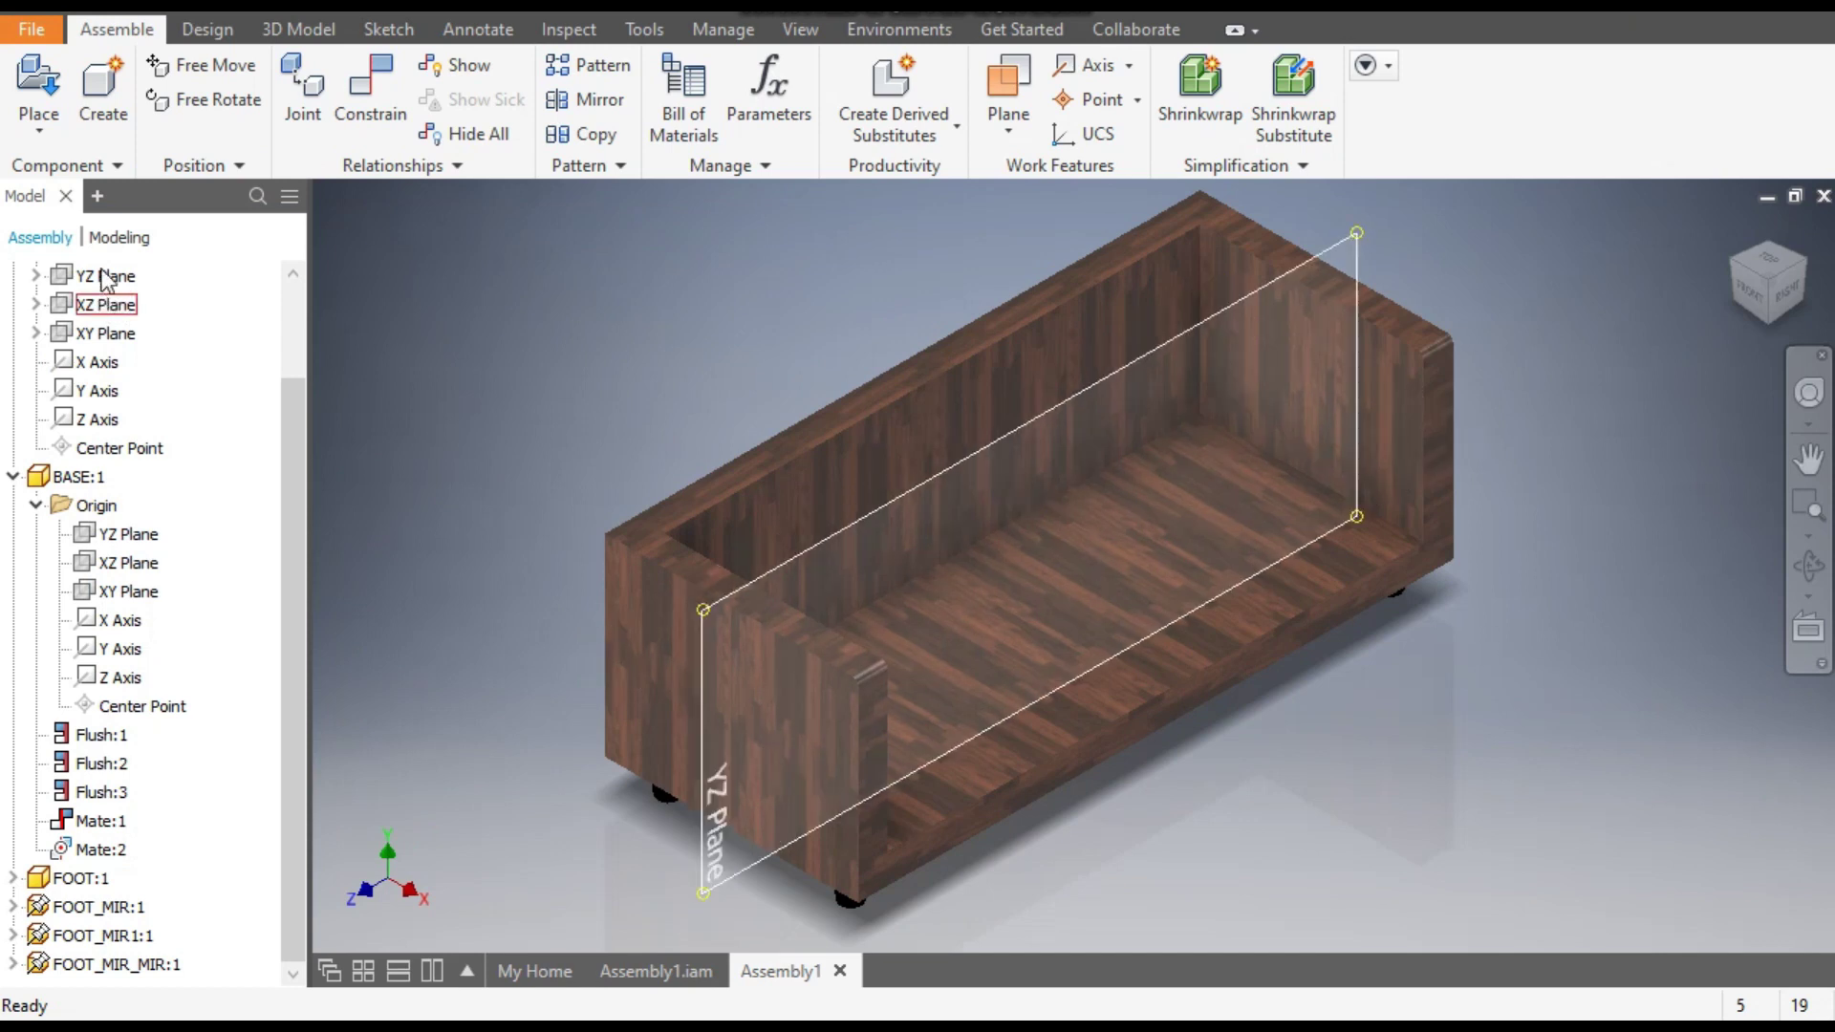
left_click(36, 82)
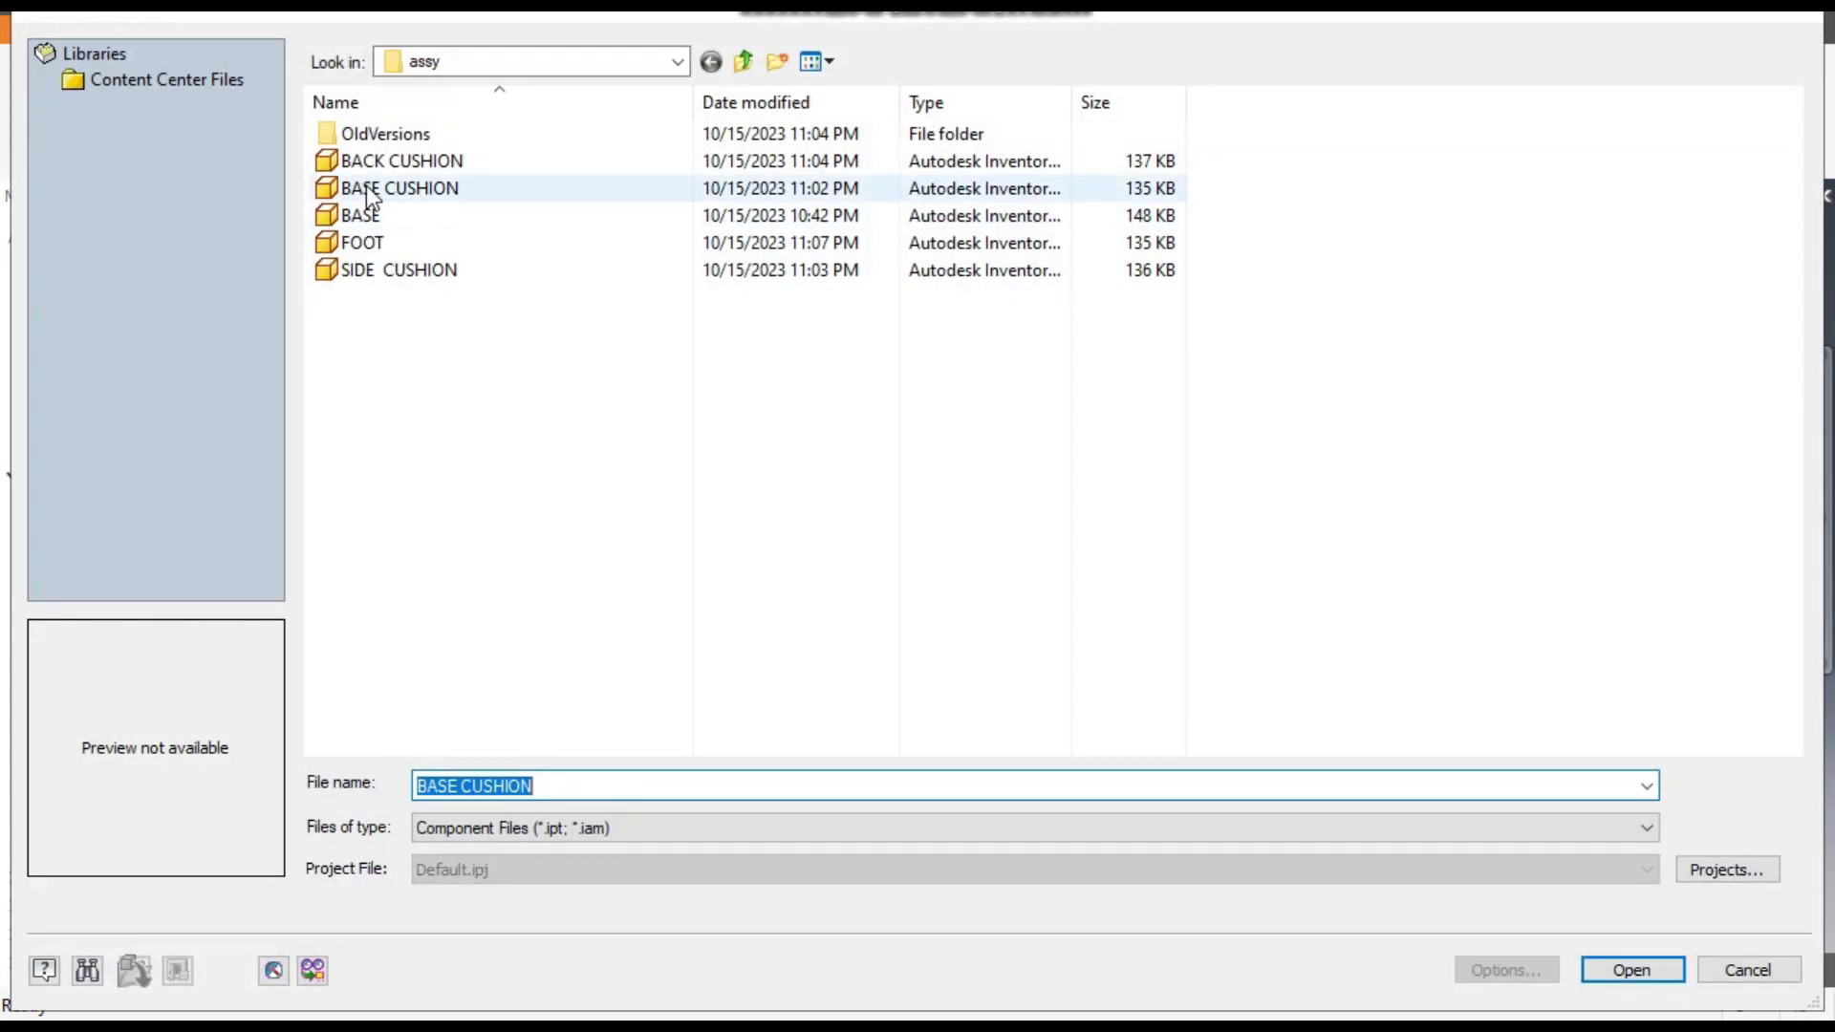
left_click(394, 164)
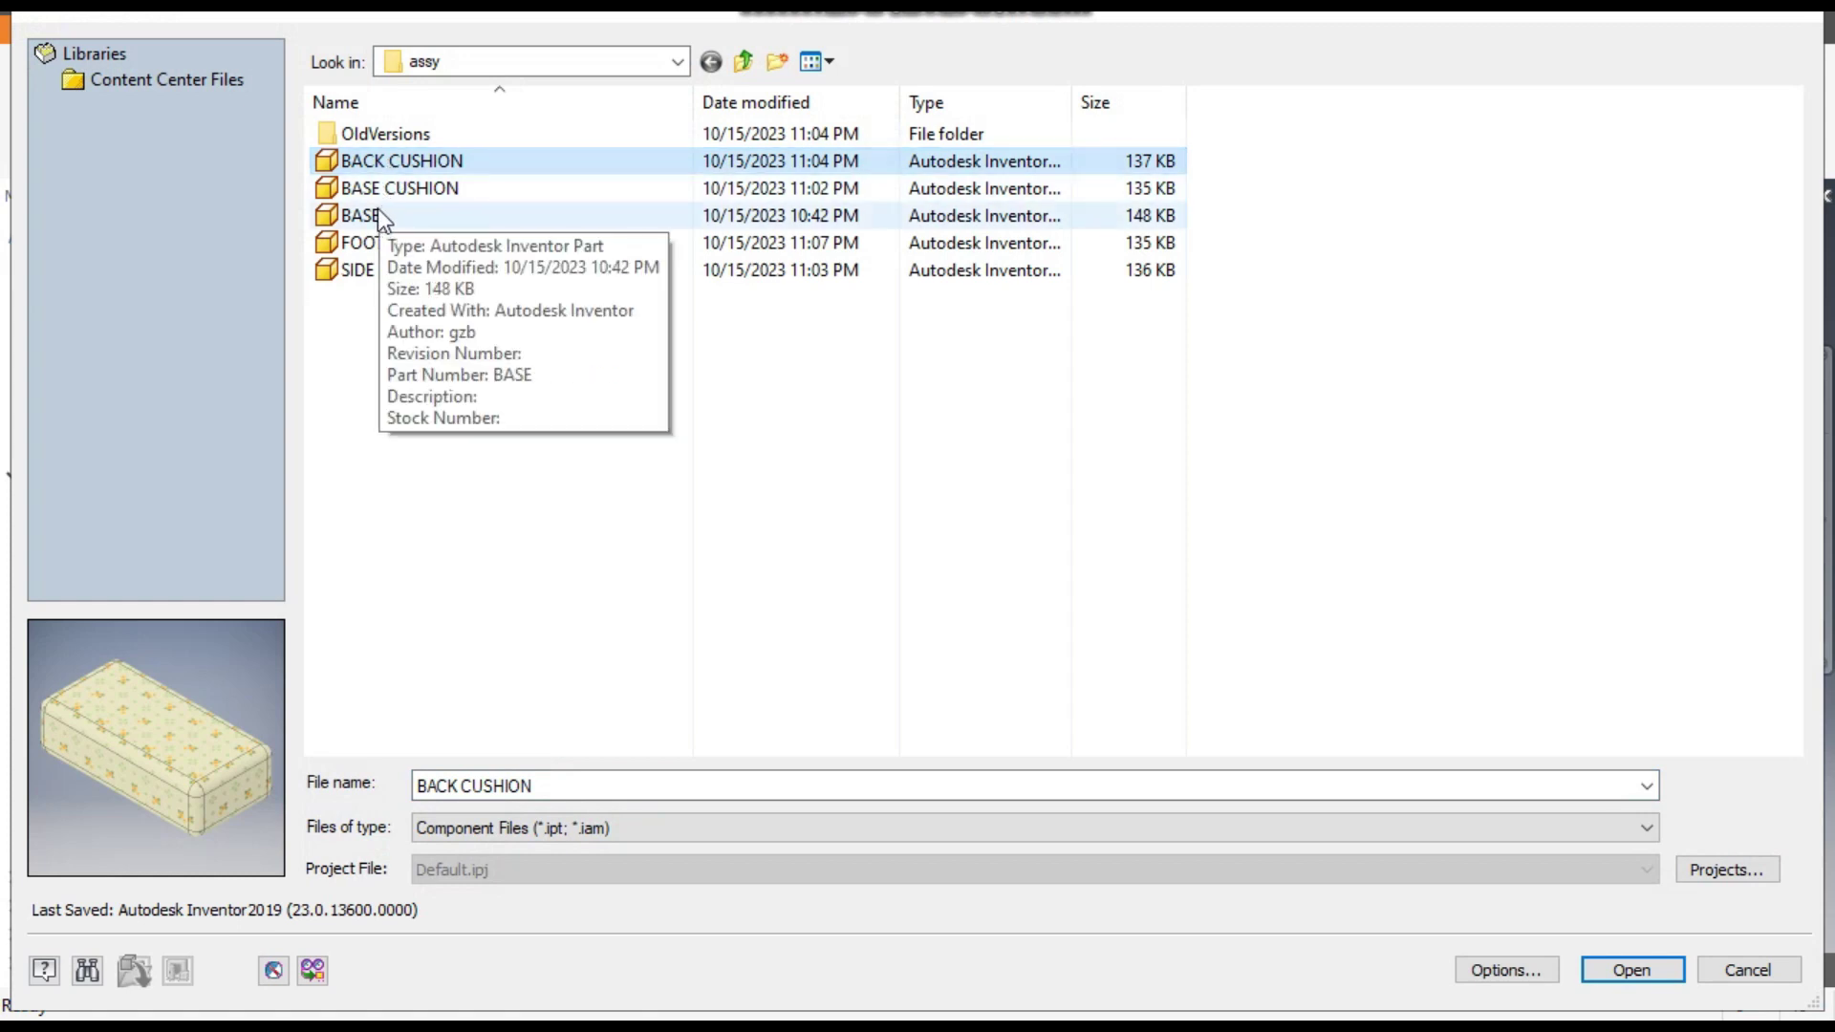
left_click(393, 271)
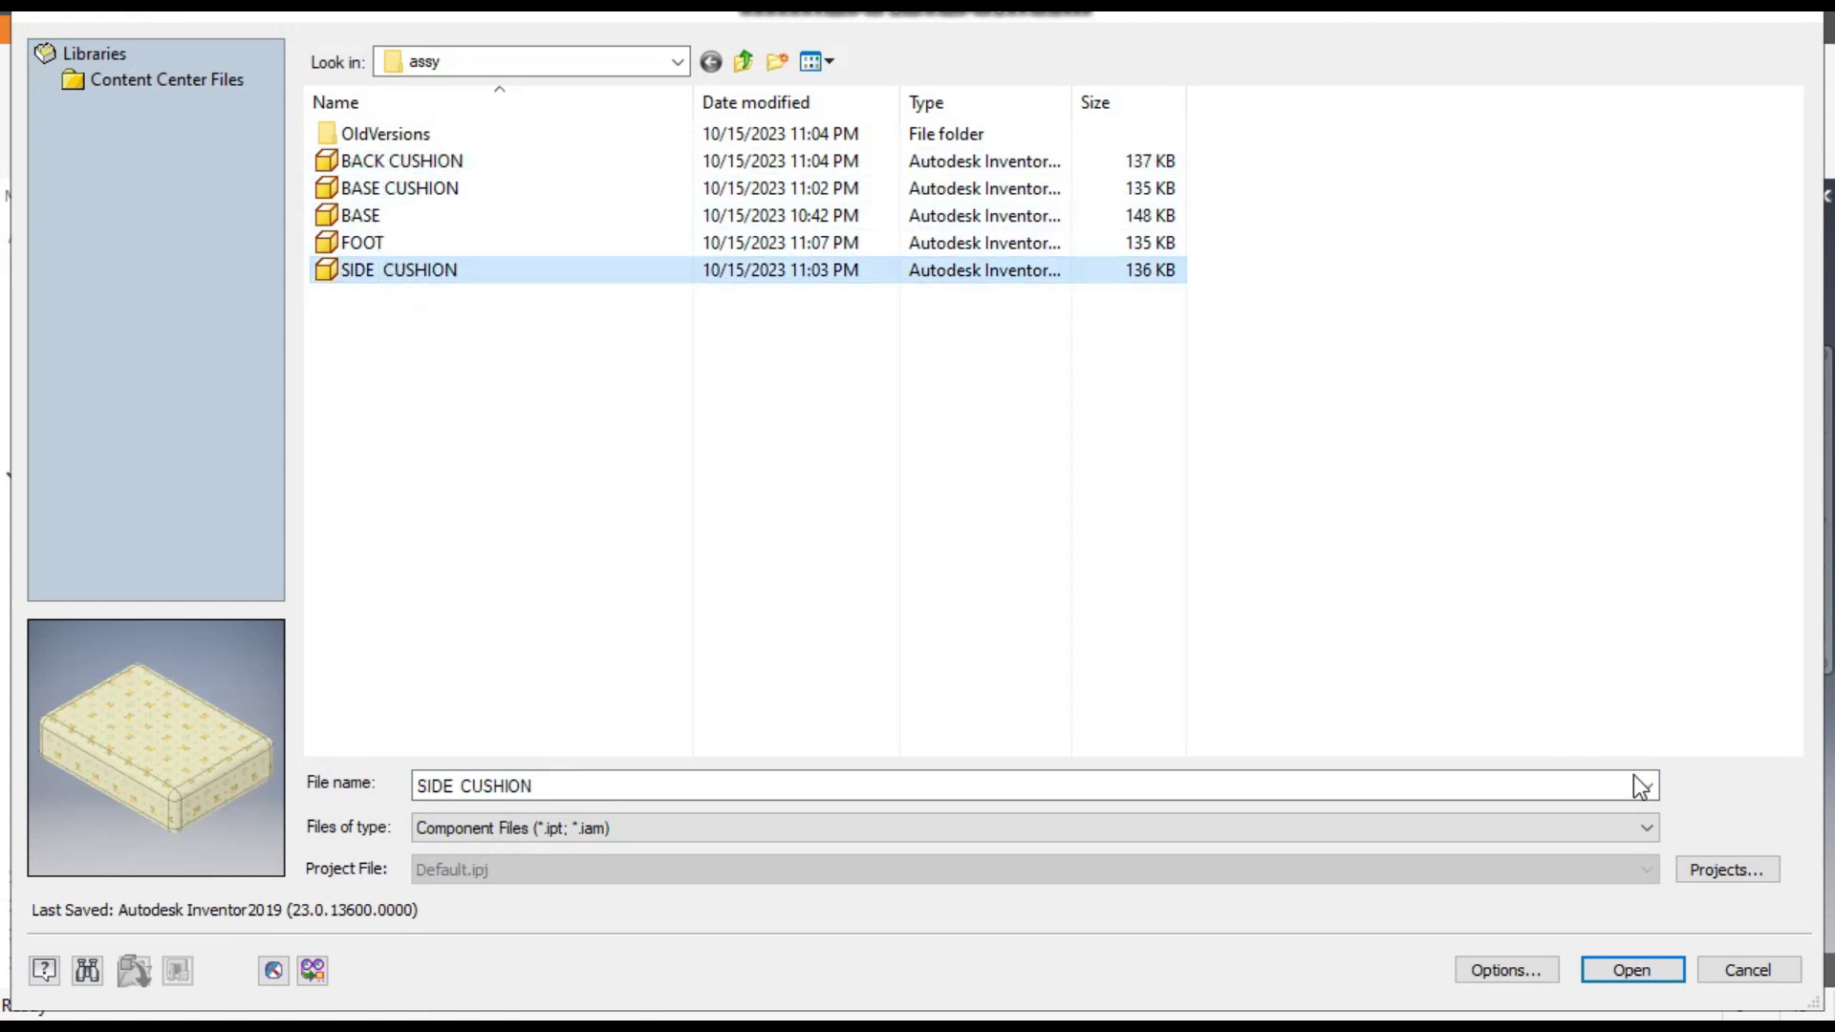
left_click(1634, 970)
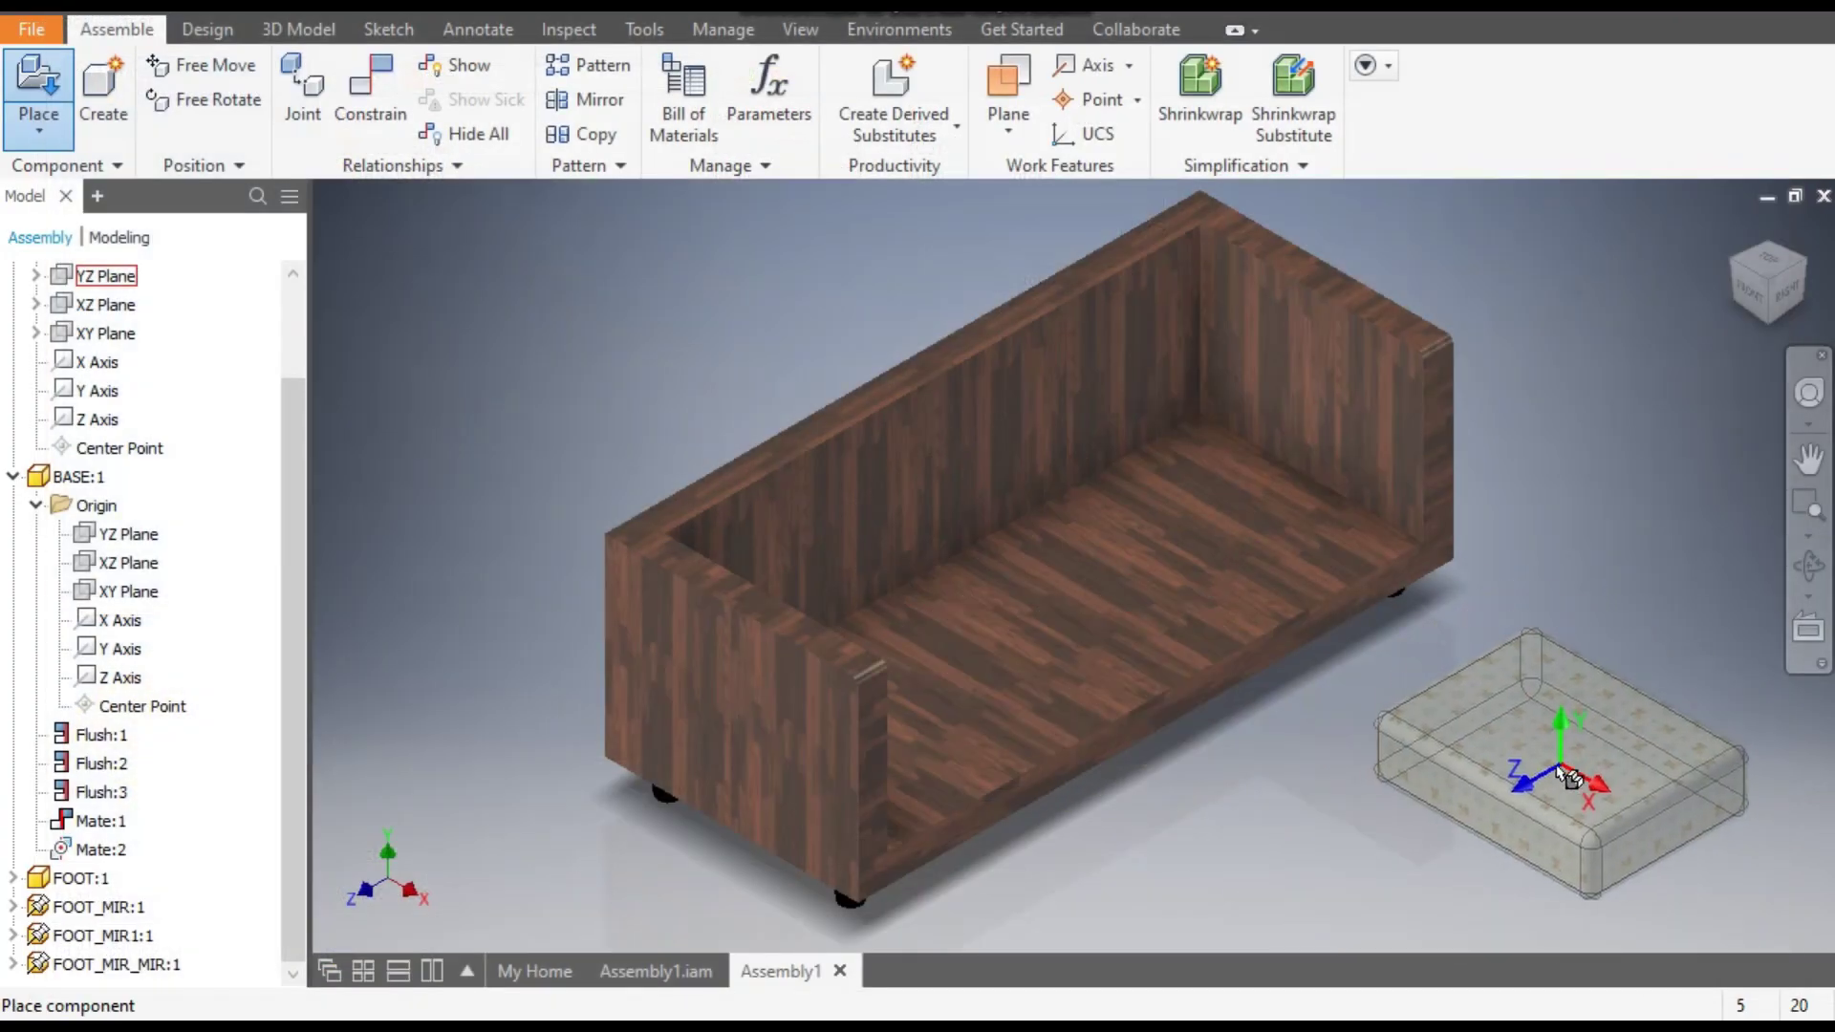
left_click(1609, 736)
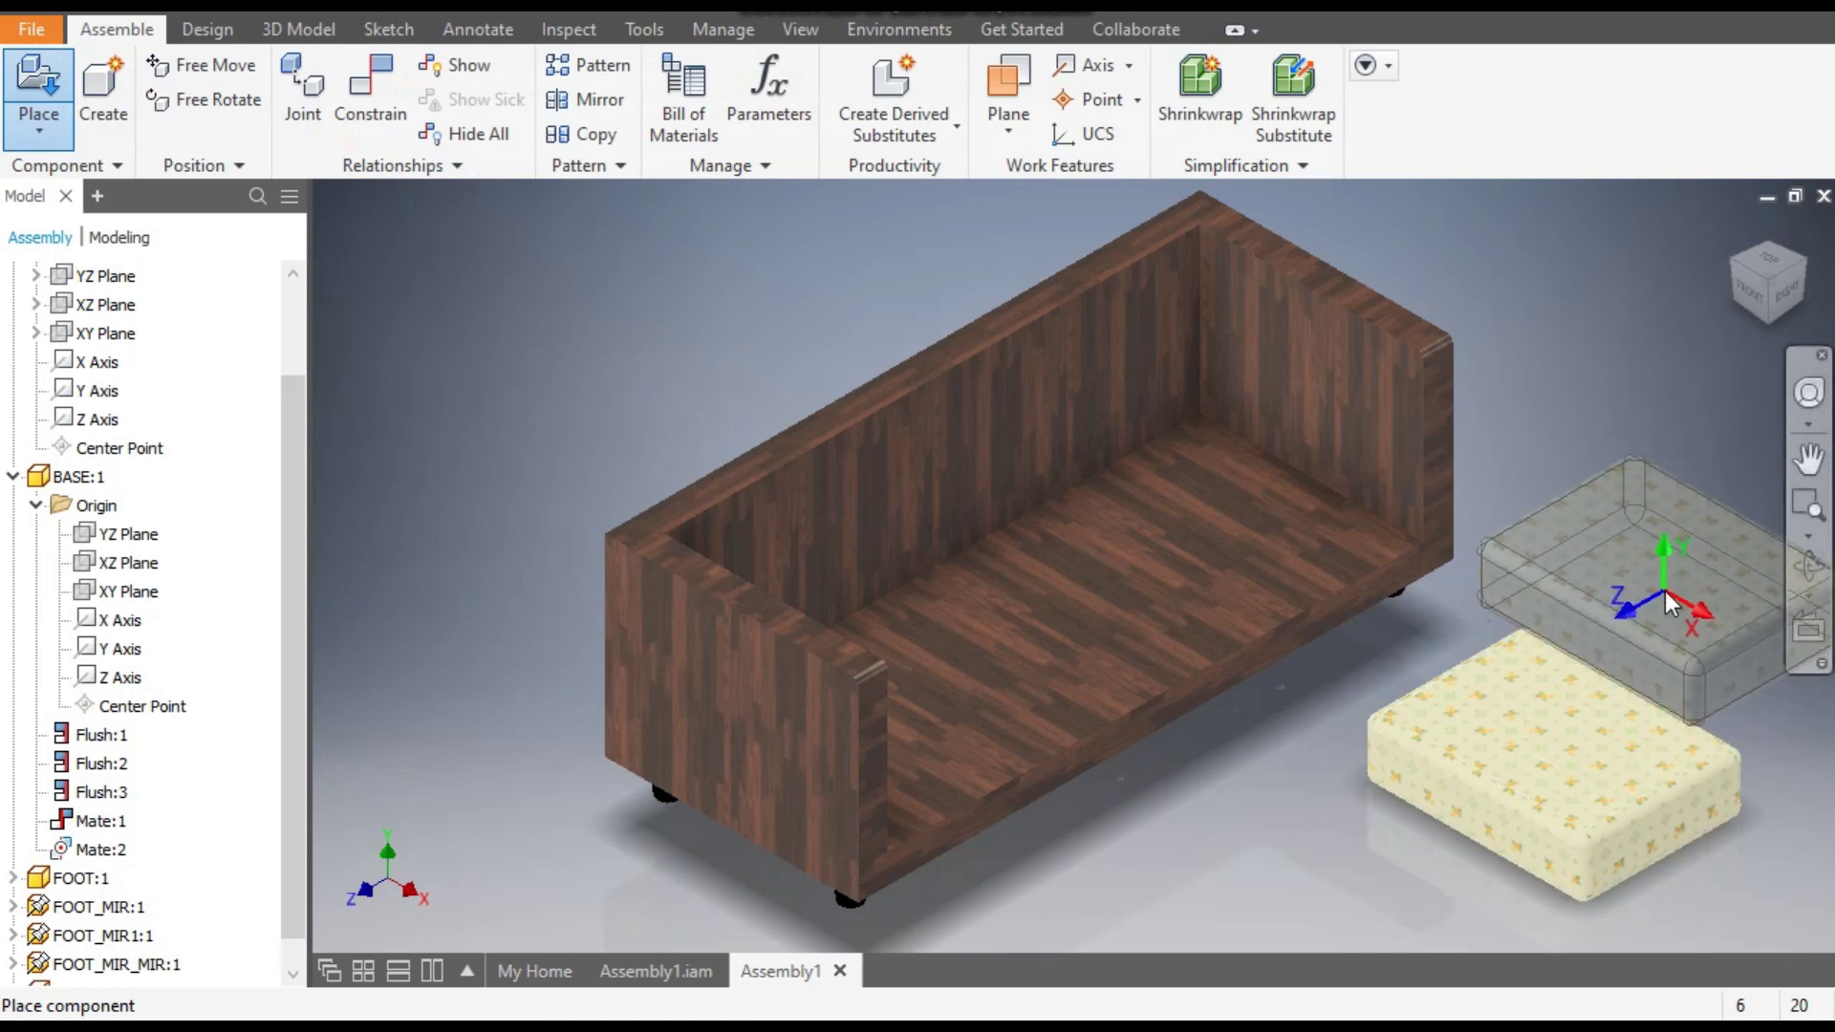
key("Escape")
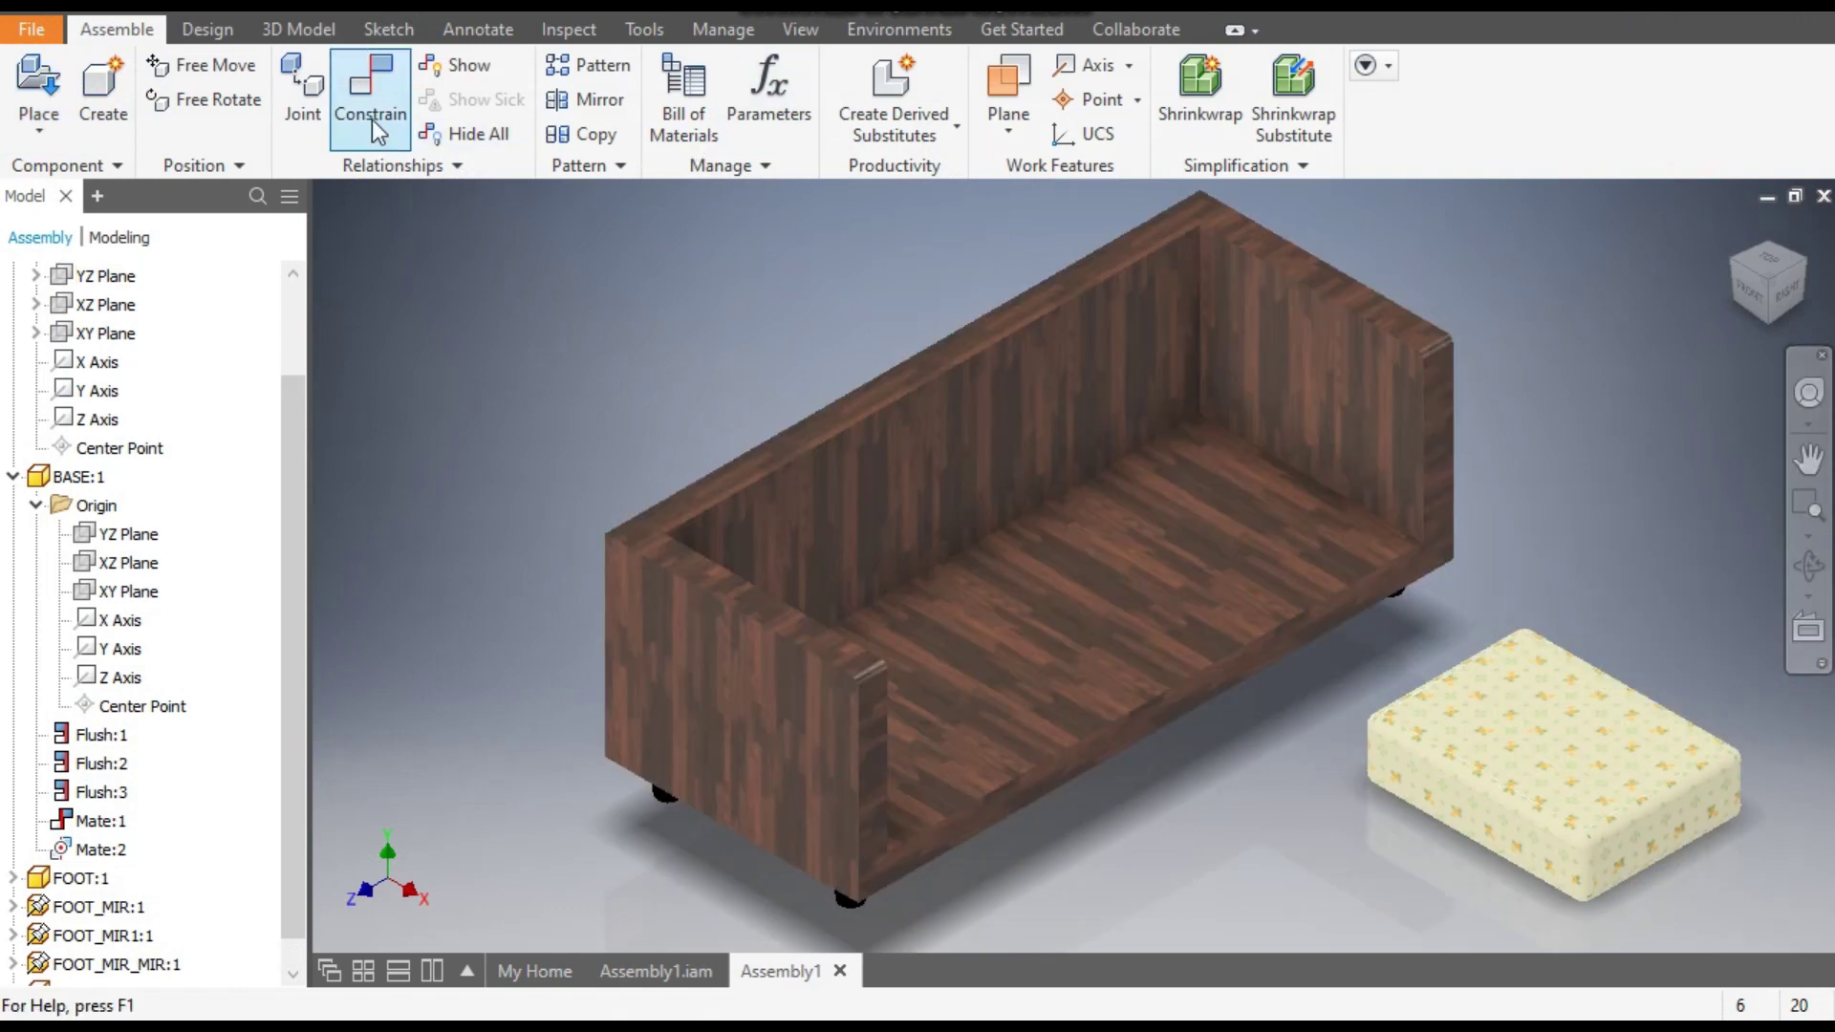
Mate the long narrow side face of the side cushion to the seat surface of the base at 0 mm offset.
left_click(379, 96)
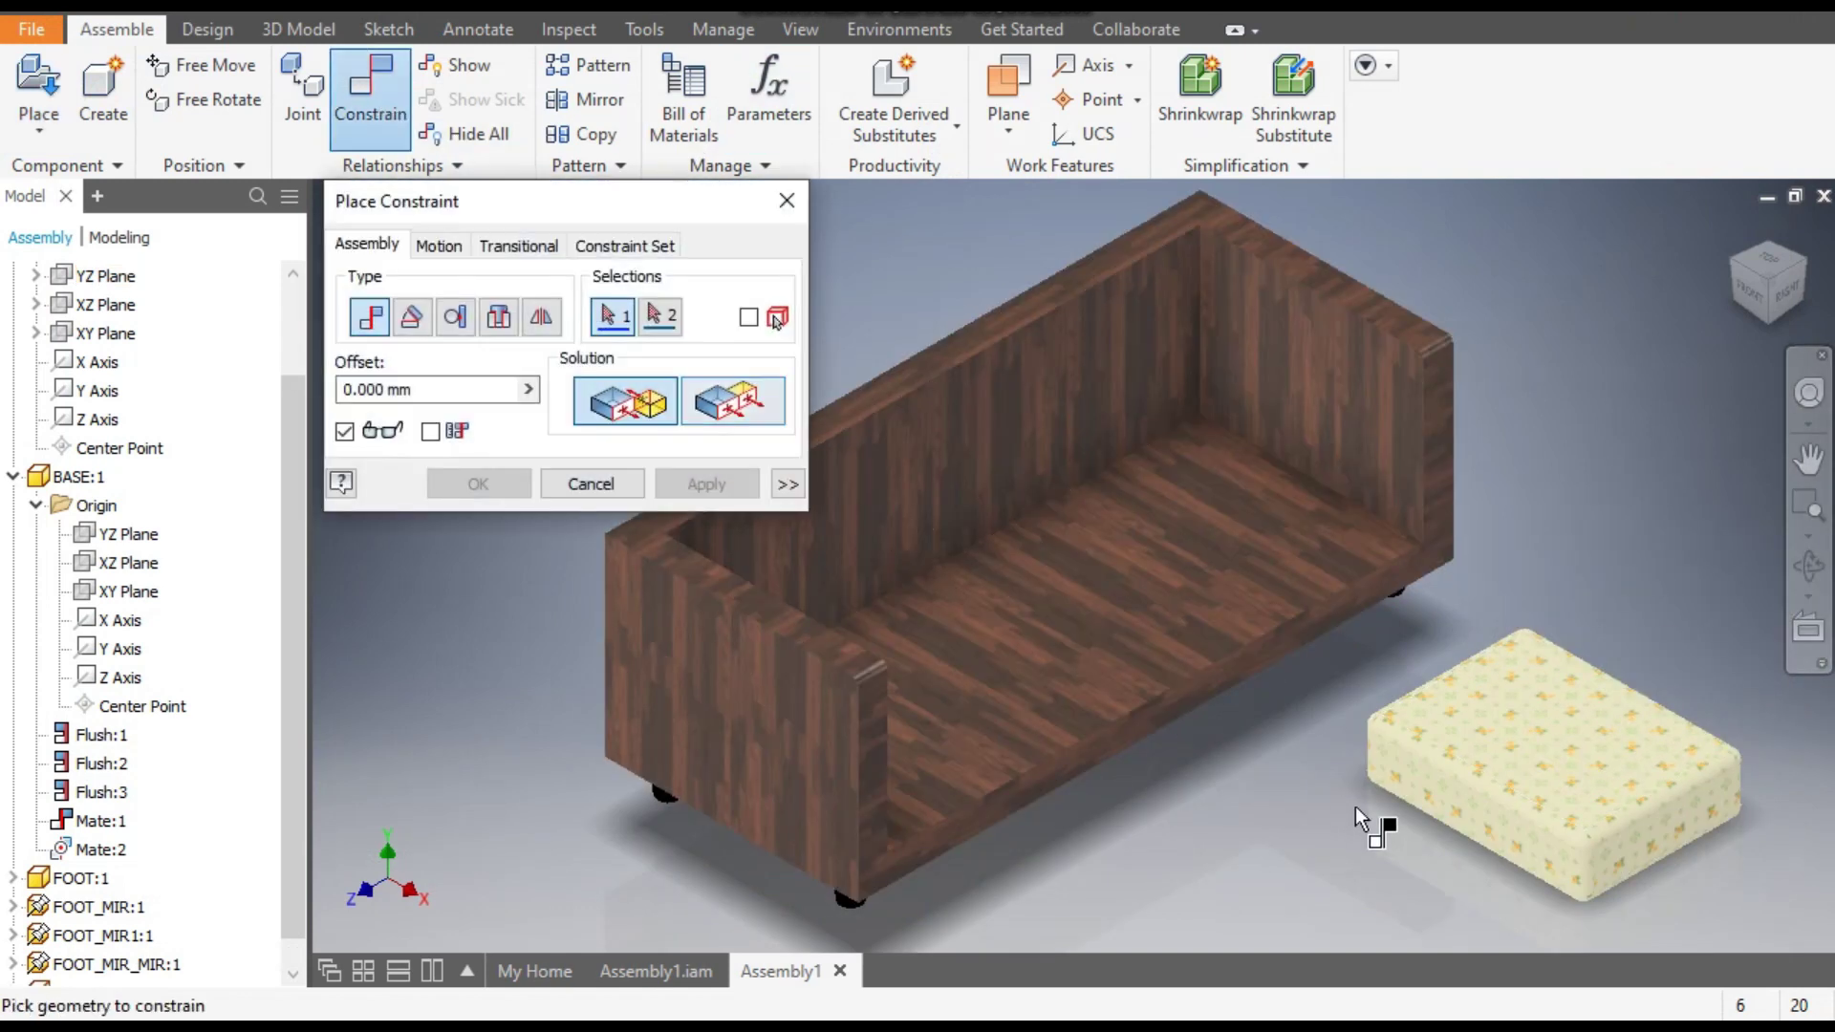
left_click(1455, 805)
left_click(931, 755)
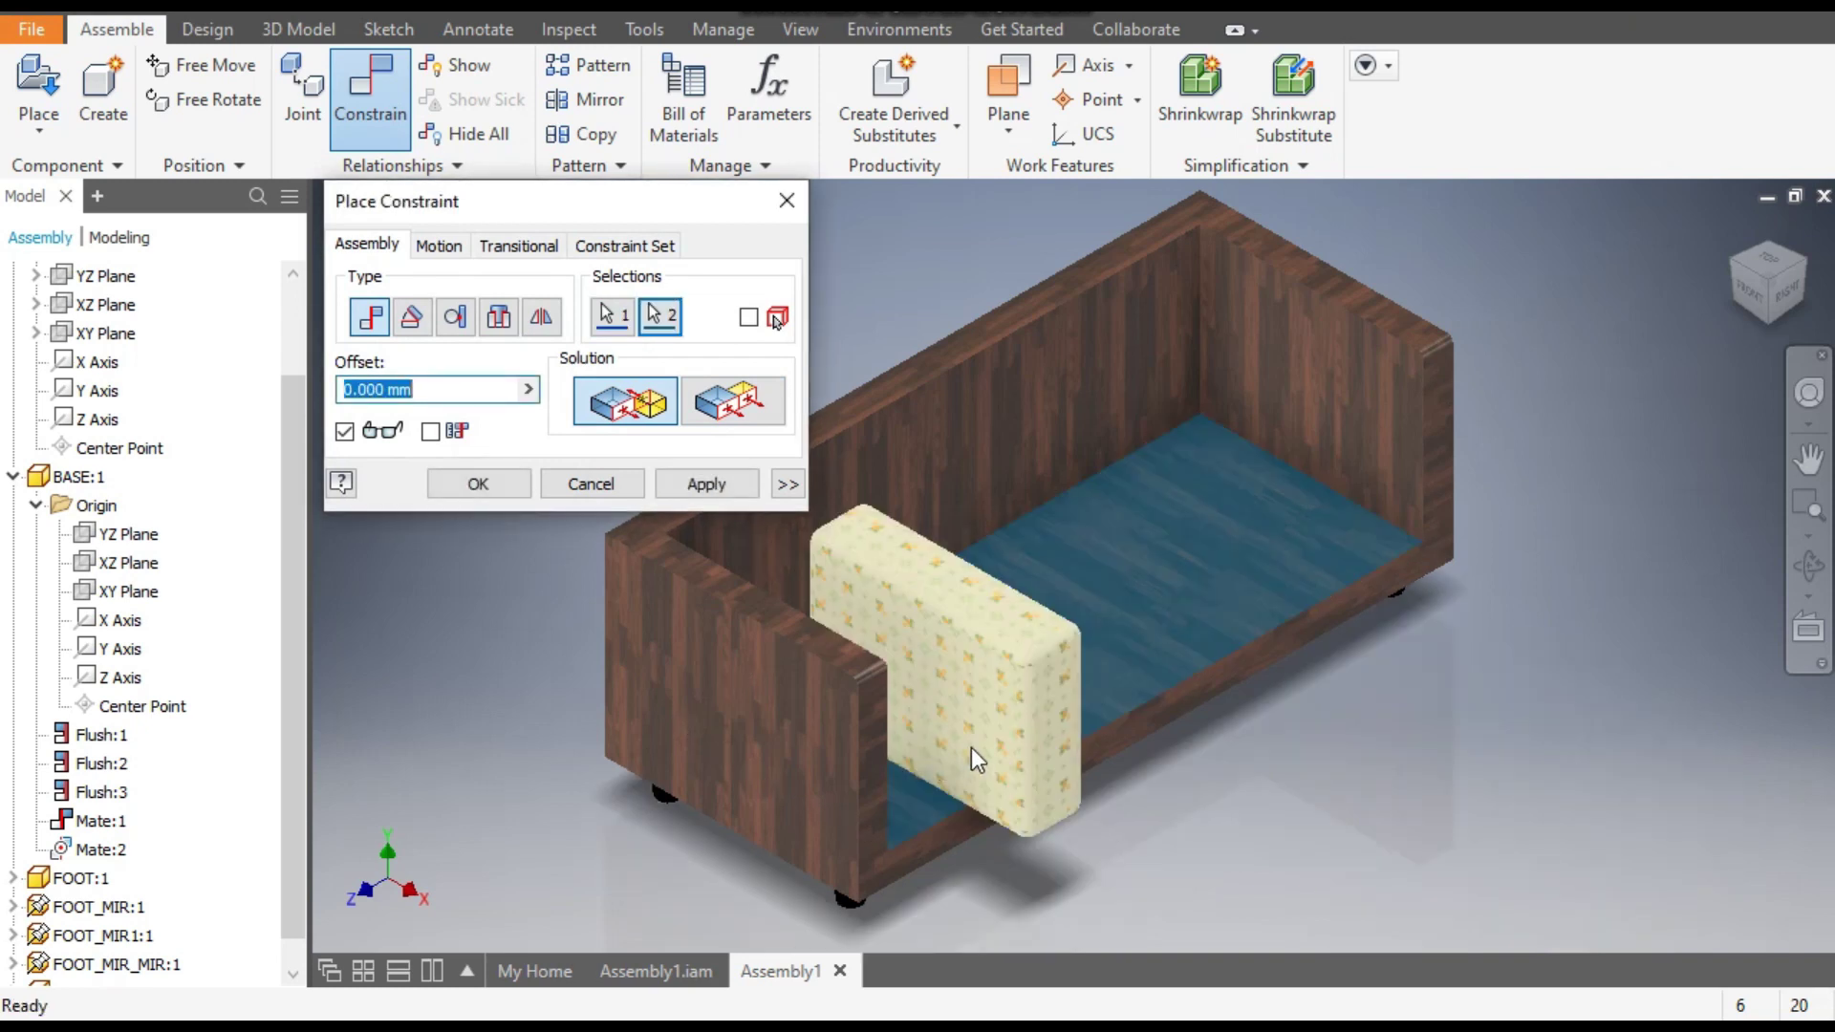
left_click(721, 489)
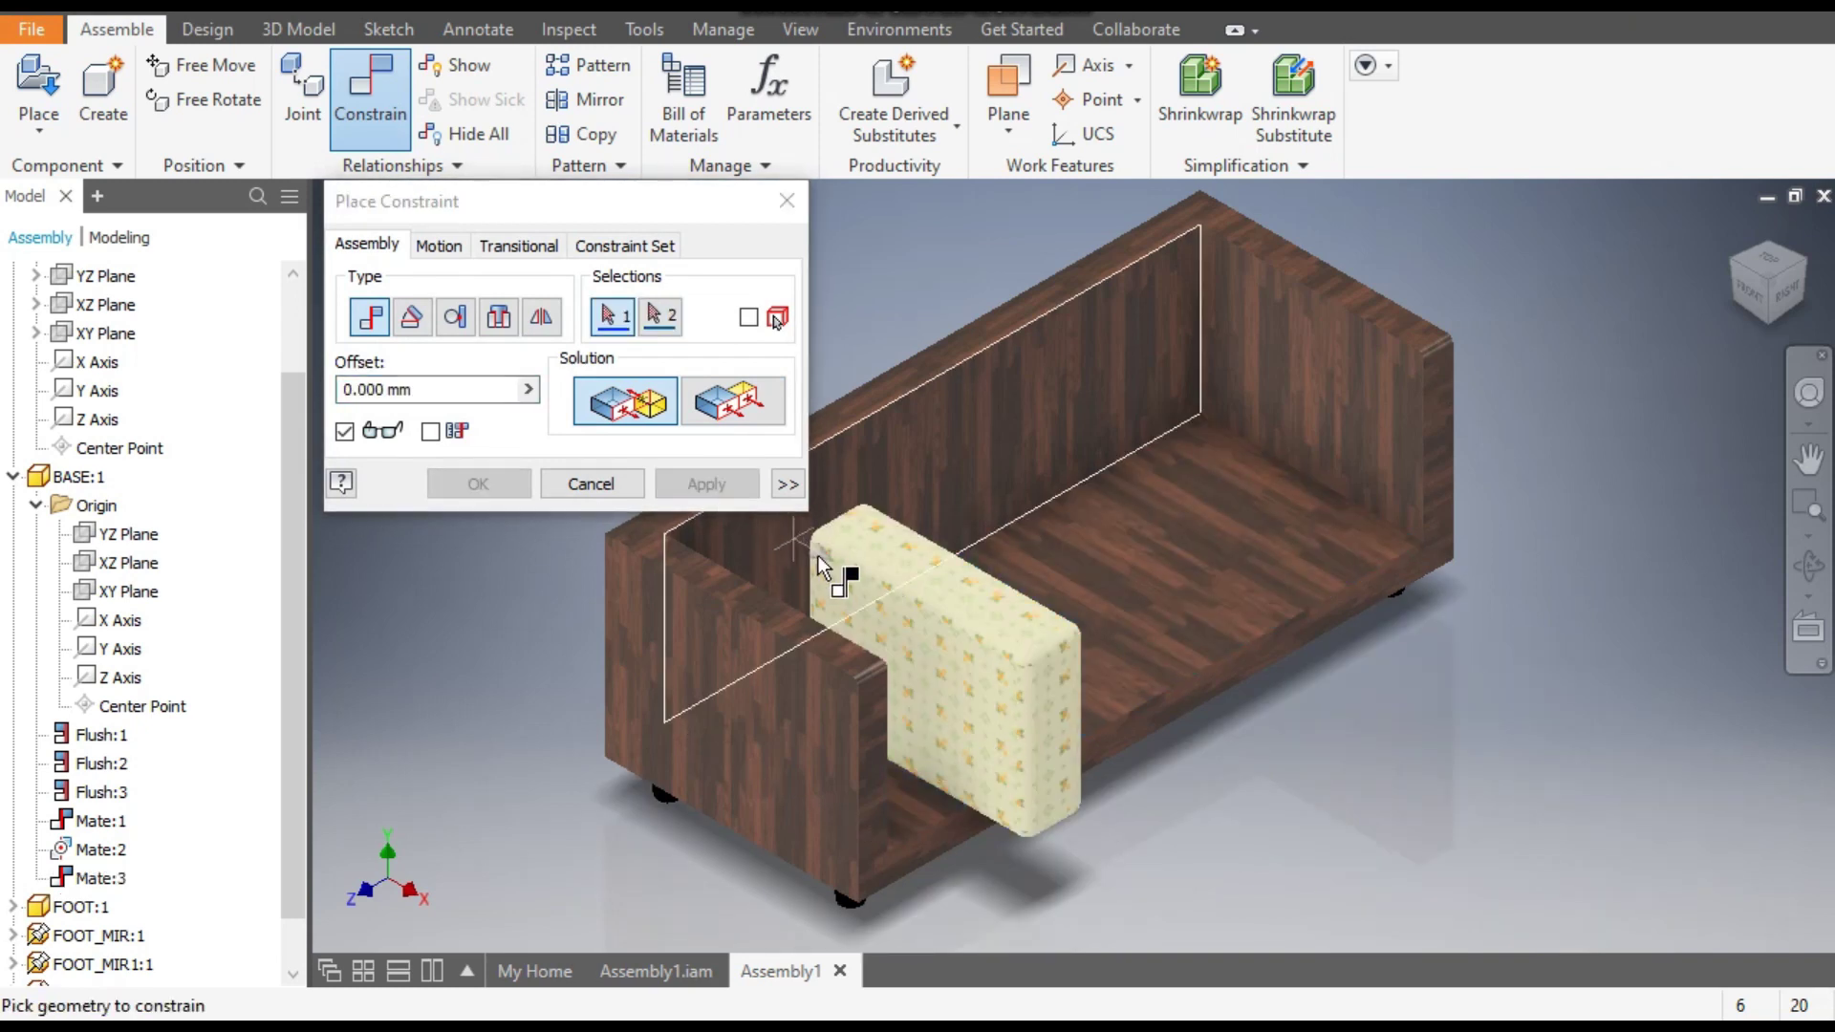
Mate the side cushion's large outer face to the inner face of the adjacent sofa arm at 0 mm offset.
left_click(869, 612)
middle_click_drag(869, 612, 1579, 382, "shift")
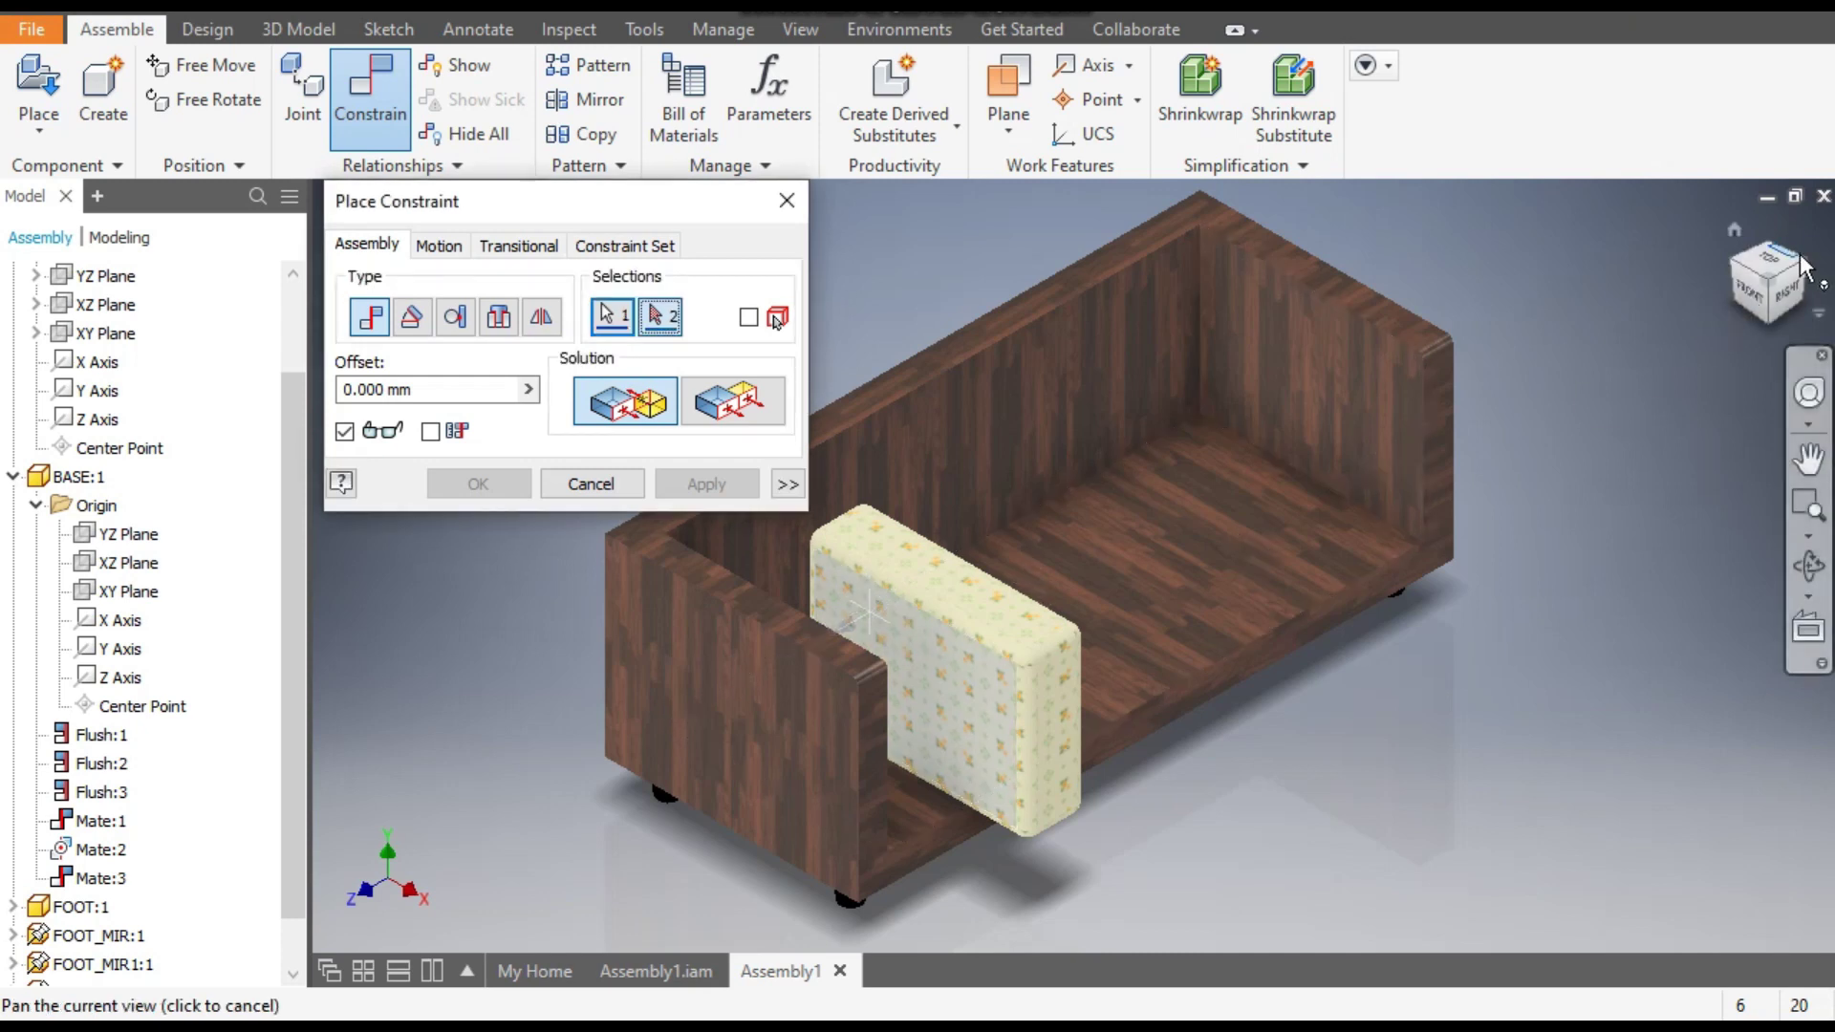
key("F6")
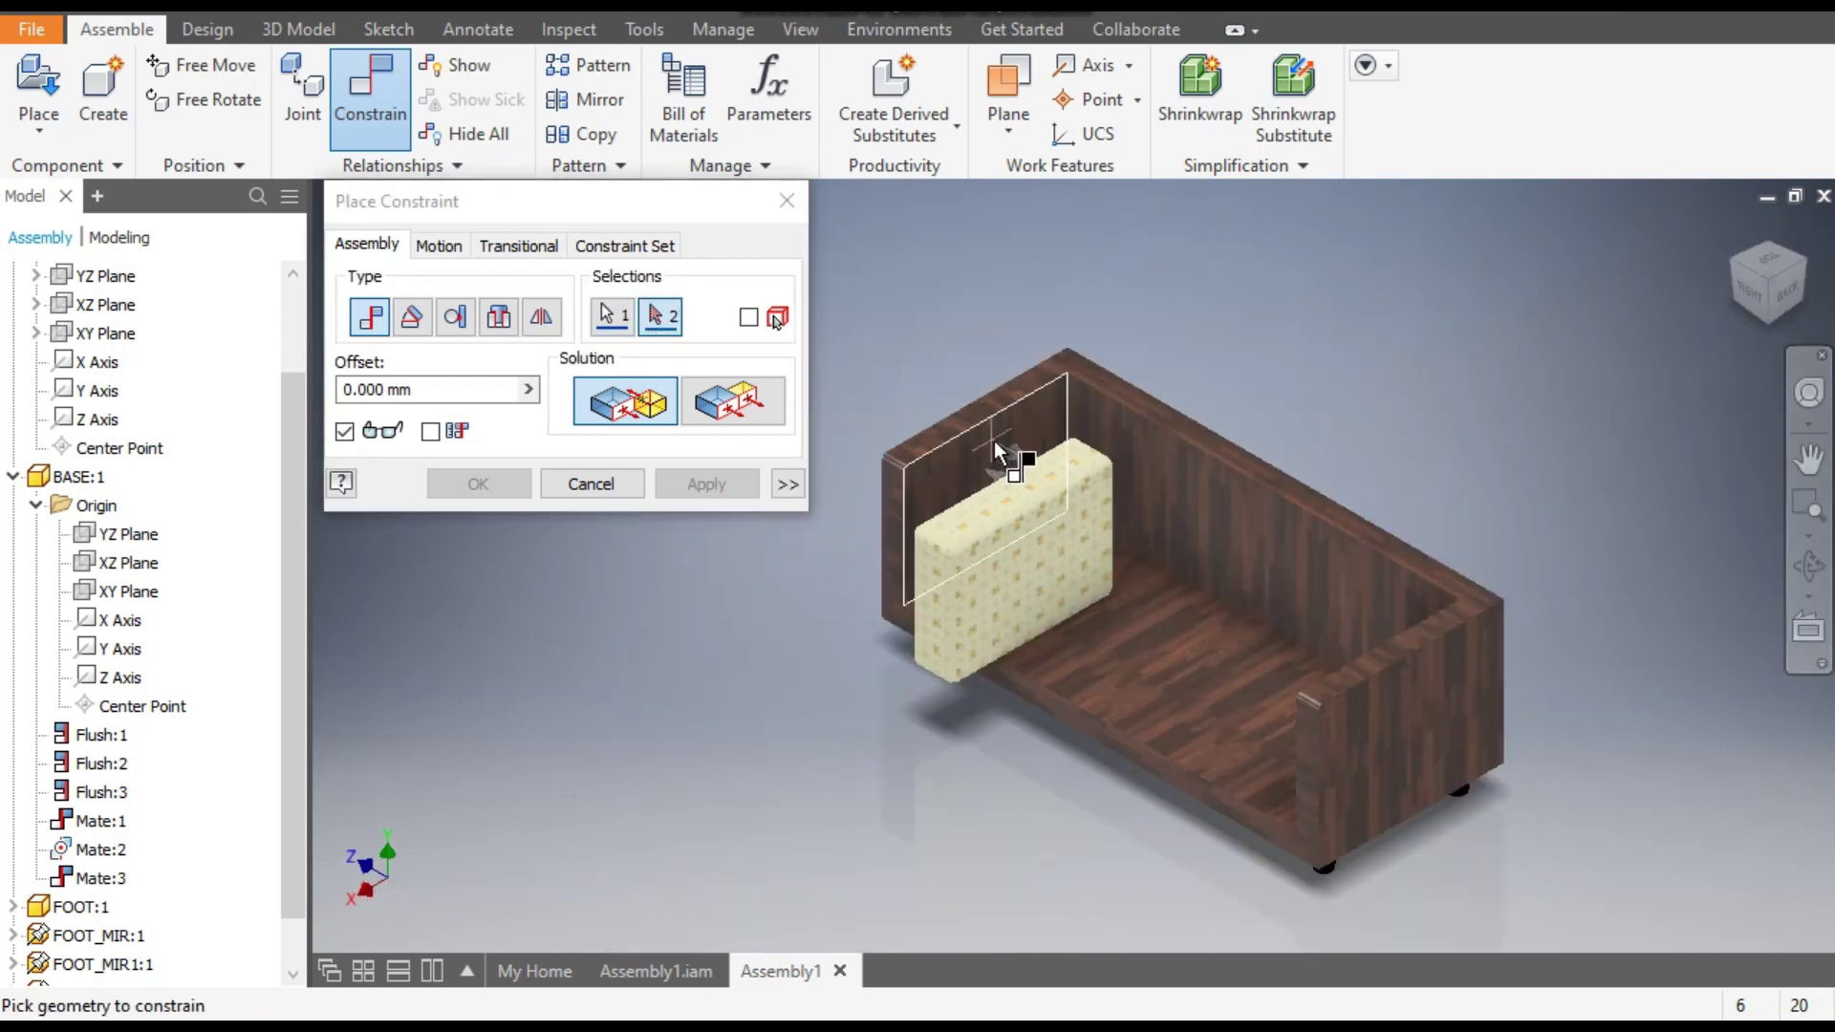
left_click(994, 439)
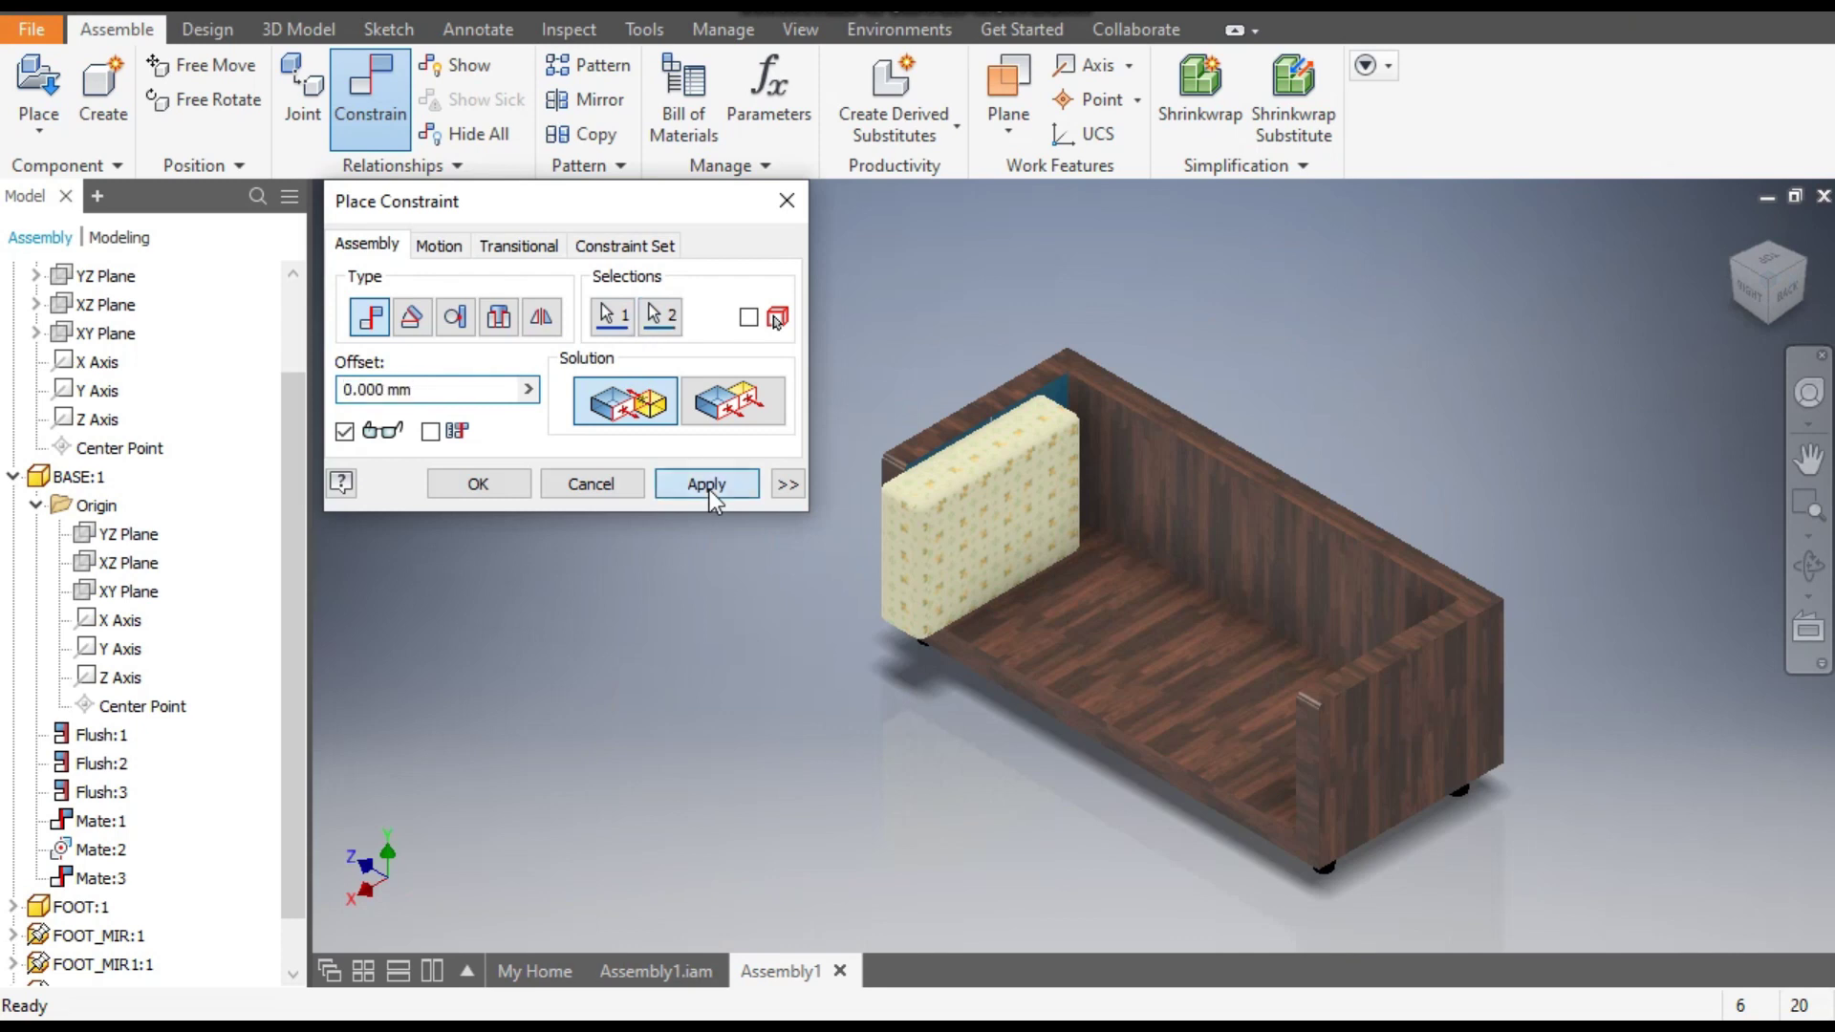
left_click(709, 489)
Mate the side cushion's rear end face to the inner face of the sofa backrest at 0 mm offset and finish constraining.
scroll(1030, 440, "up", 3)
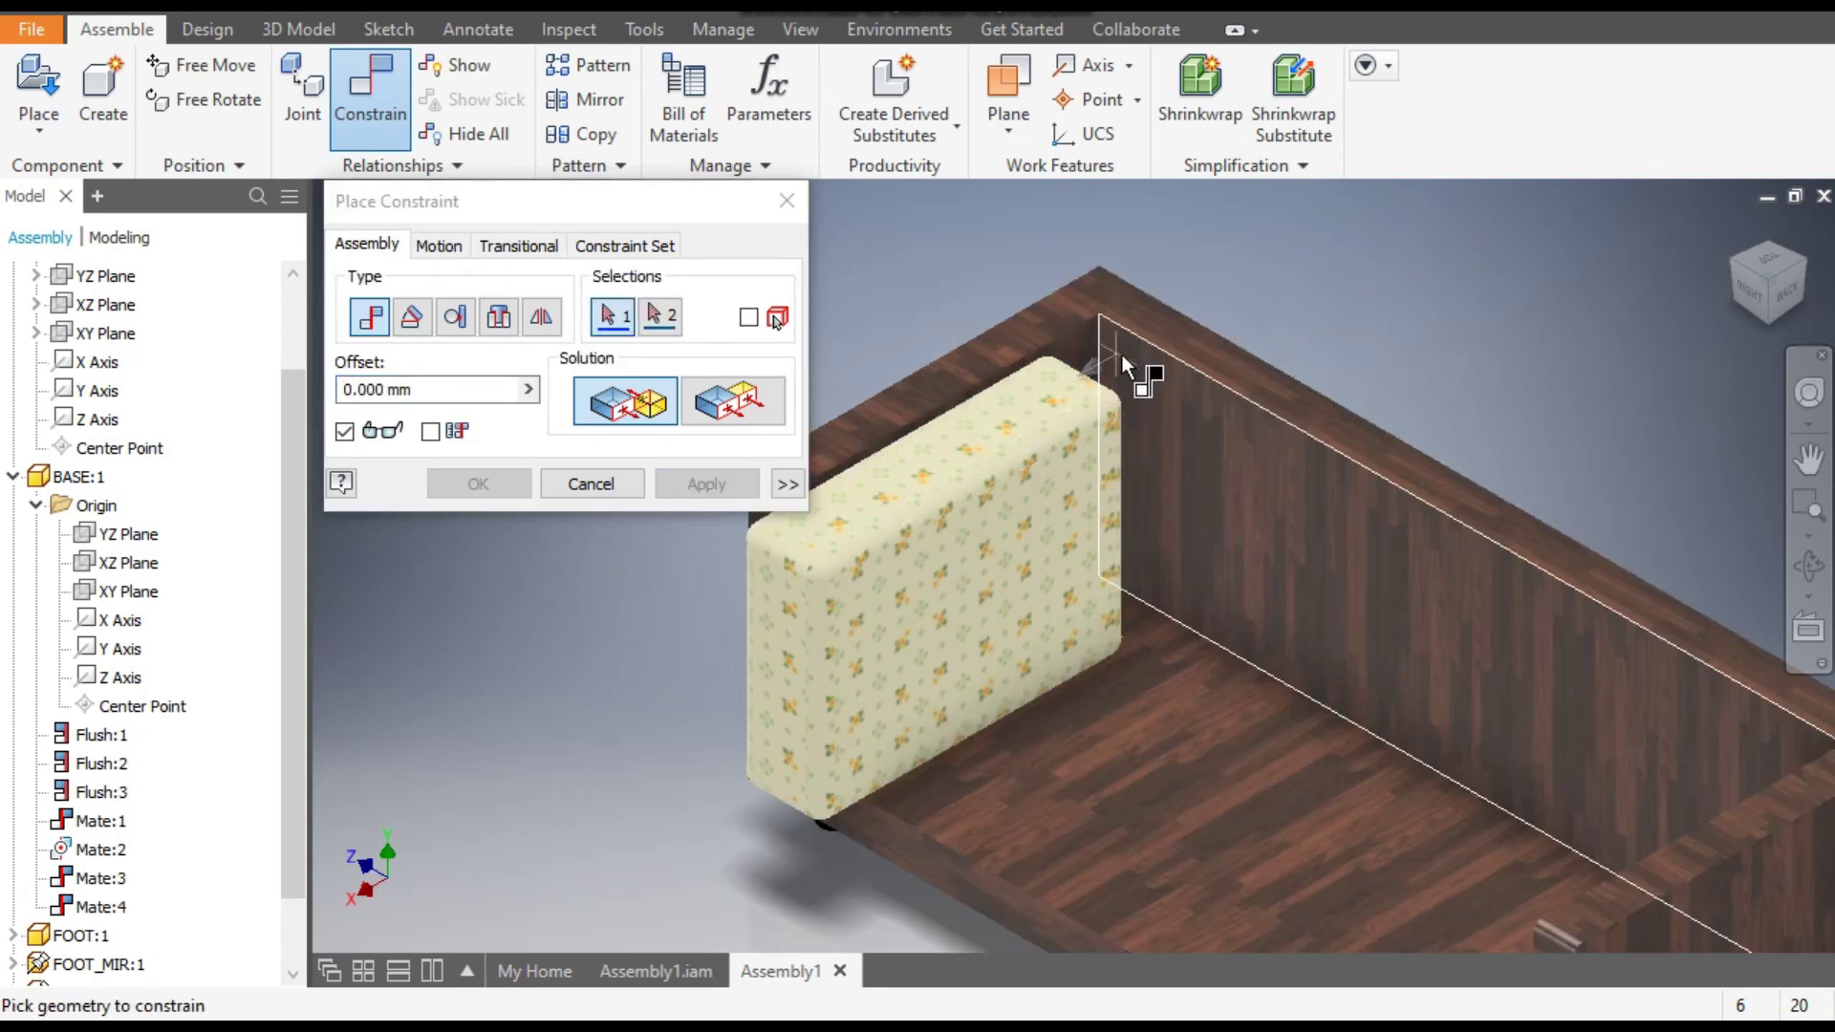
left_click(1152, 378)
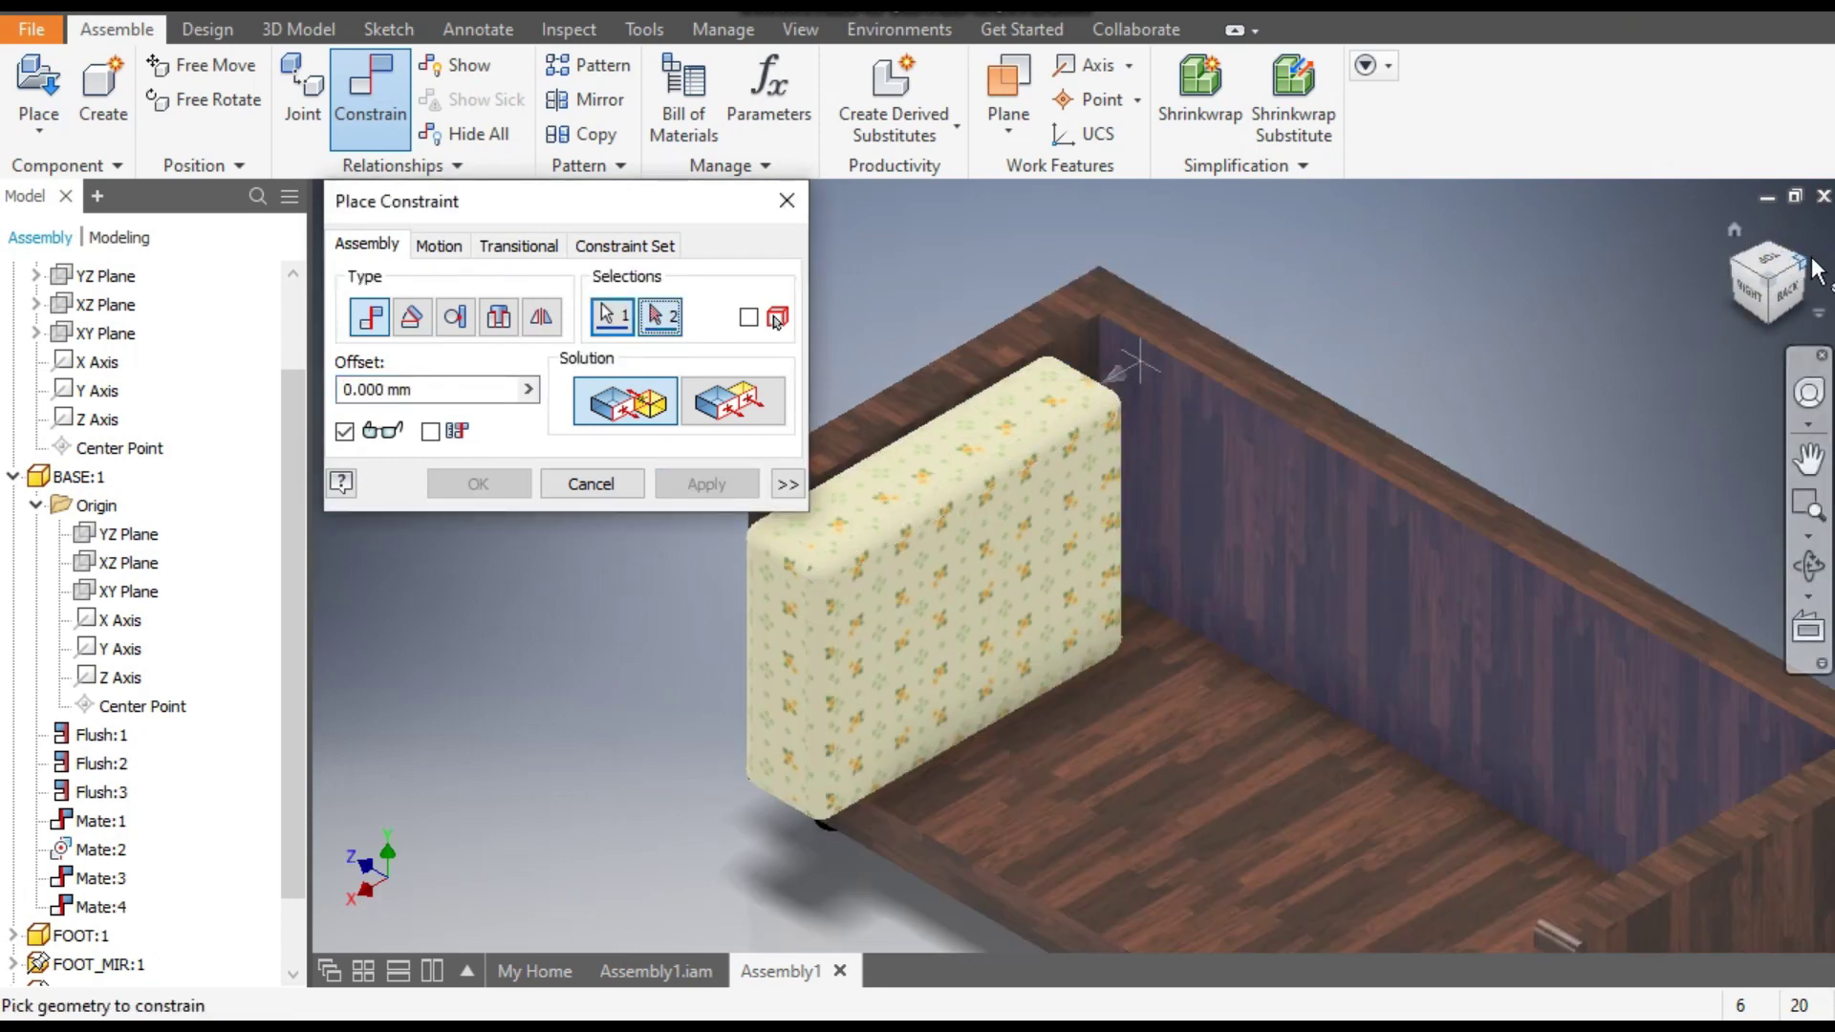
left_click(1766, 291)
scroll(1183, 478, "up", 5)
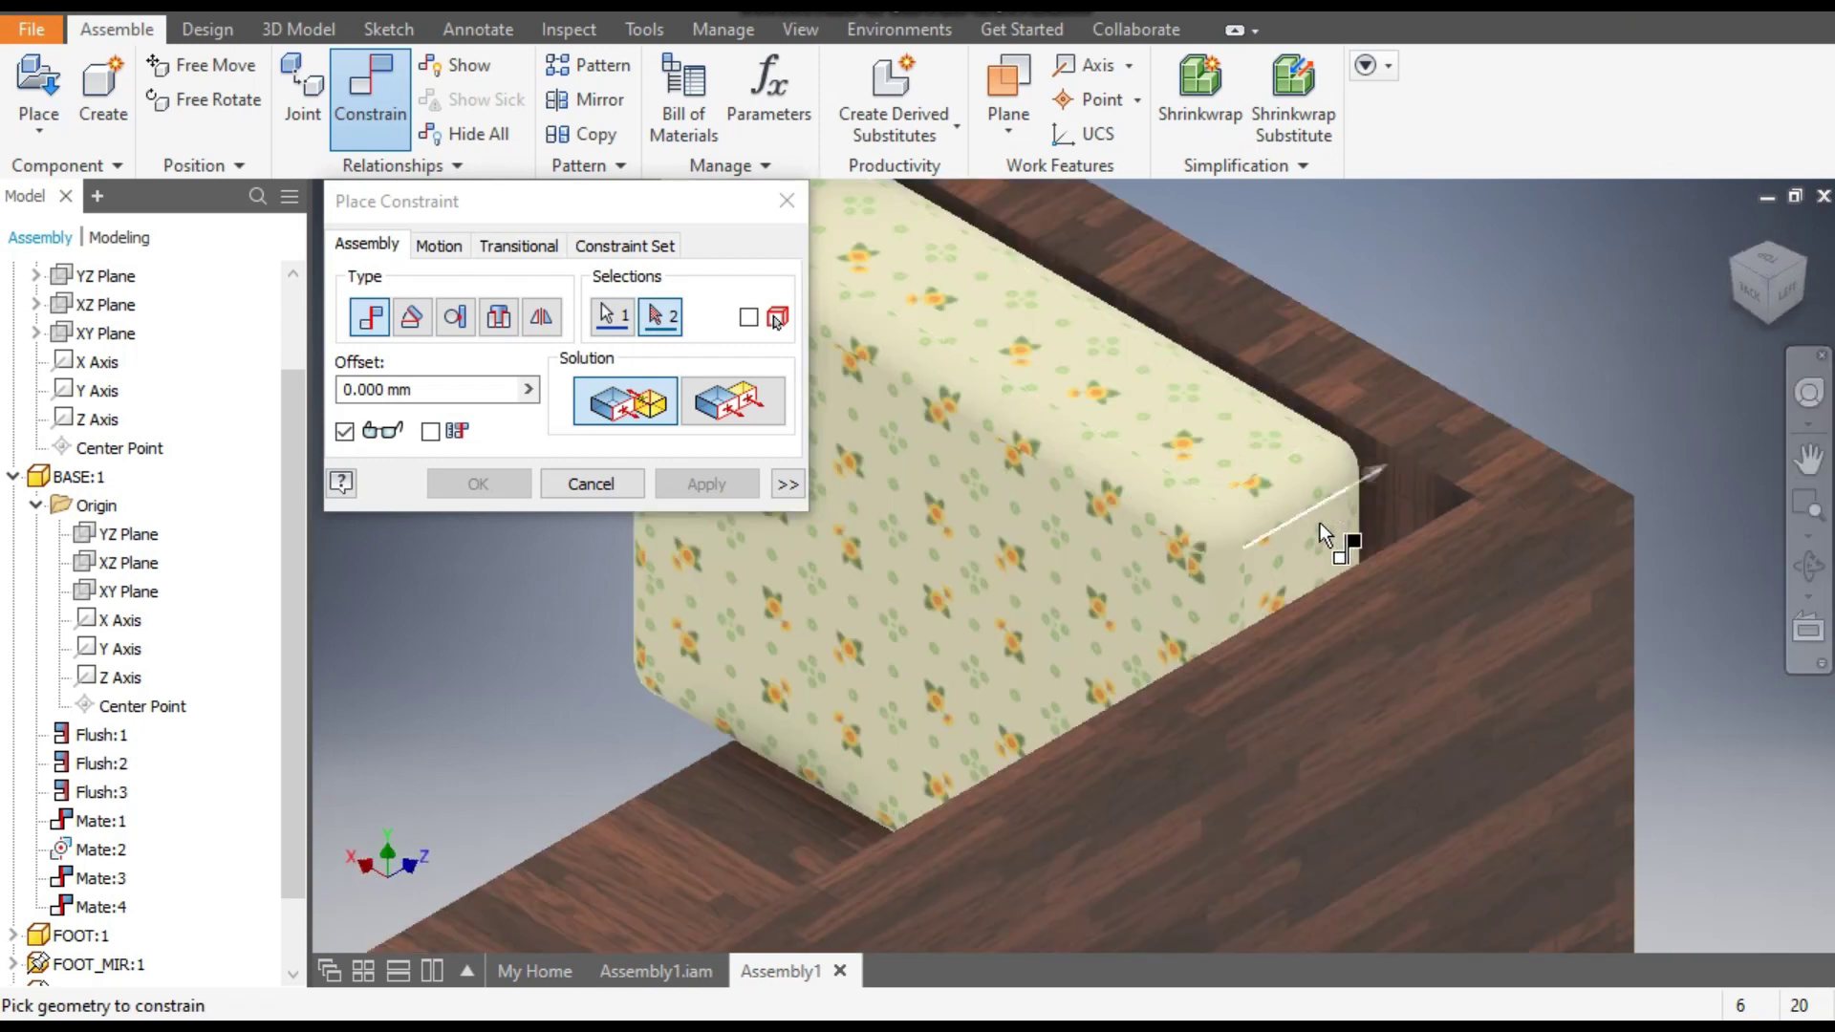
left_click(1309, 536)
left_click(726, 485)
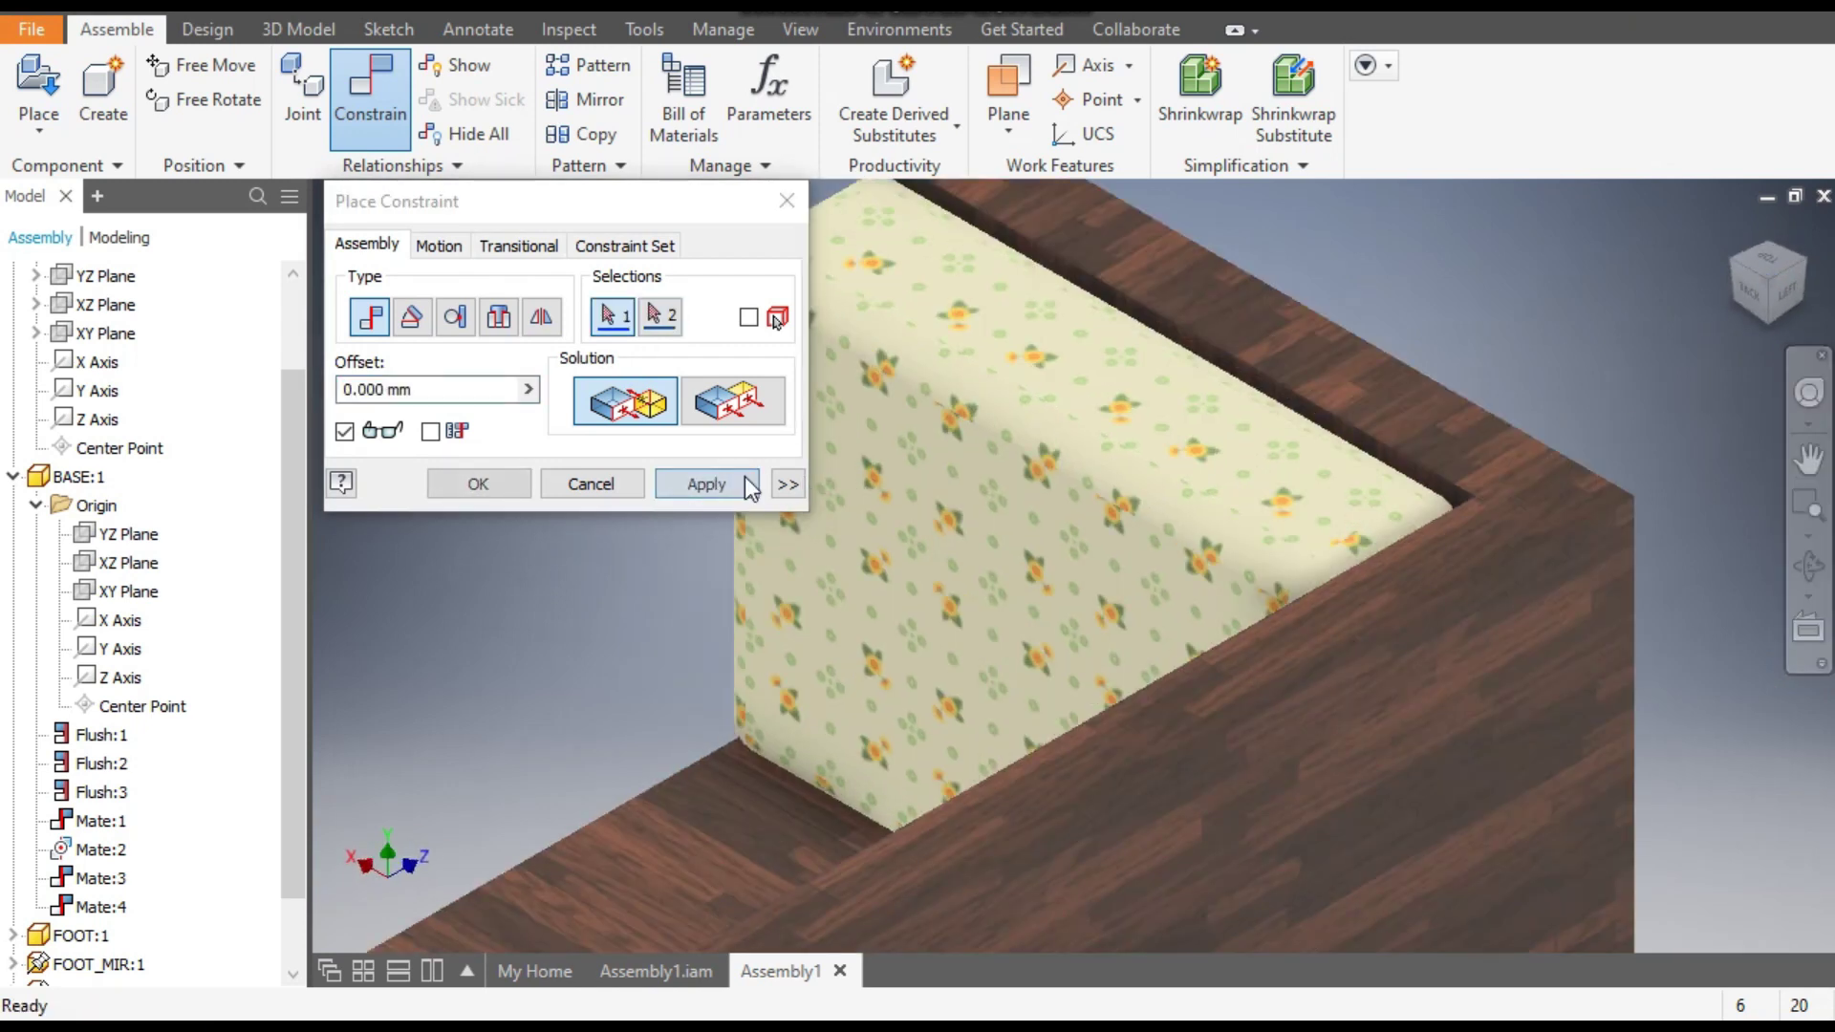
left_click(785, 198)
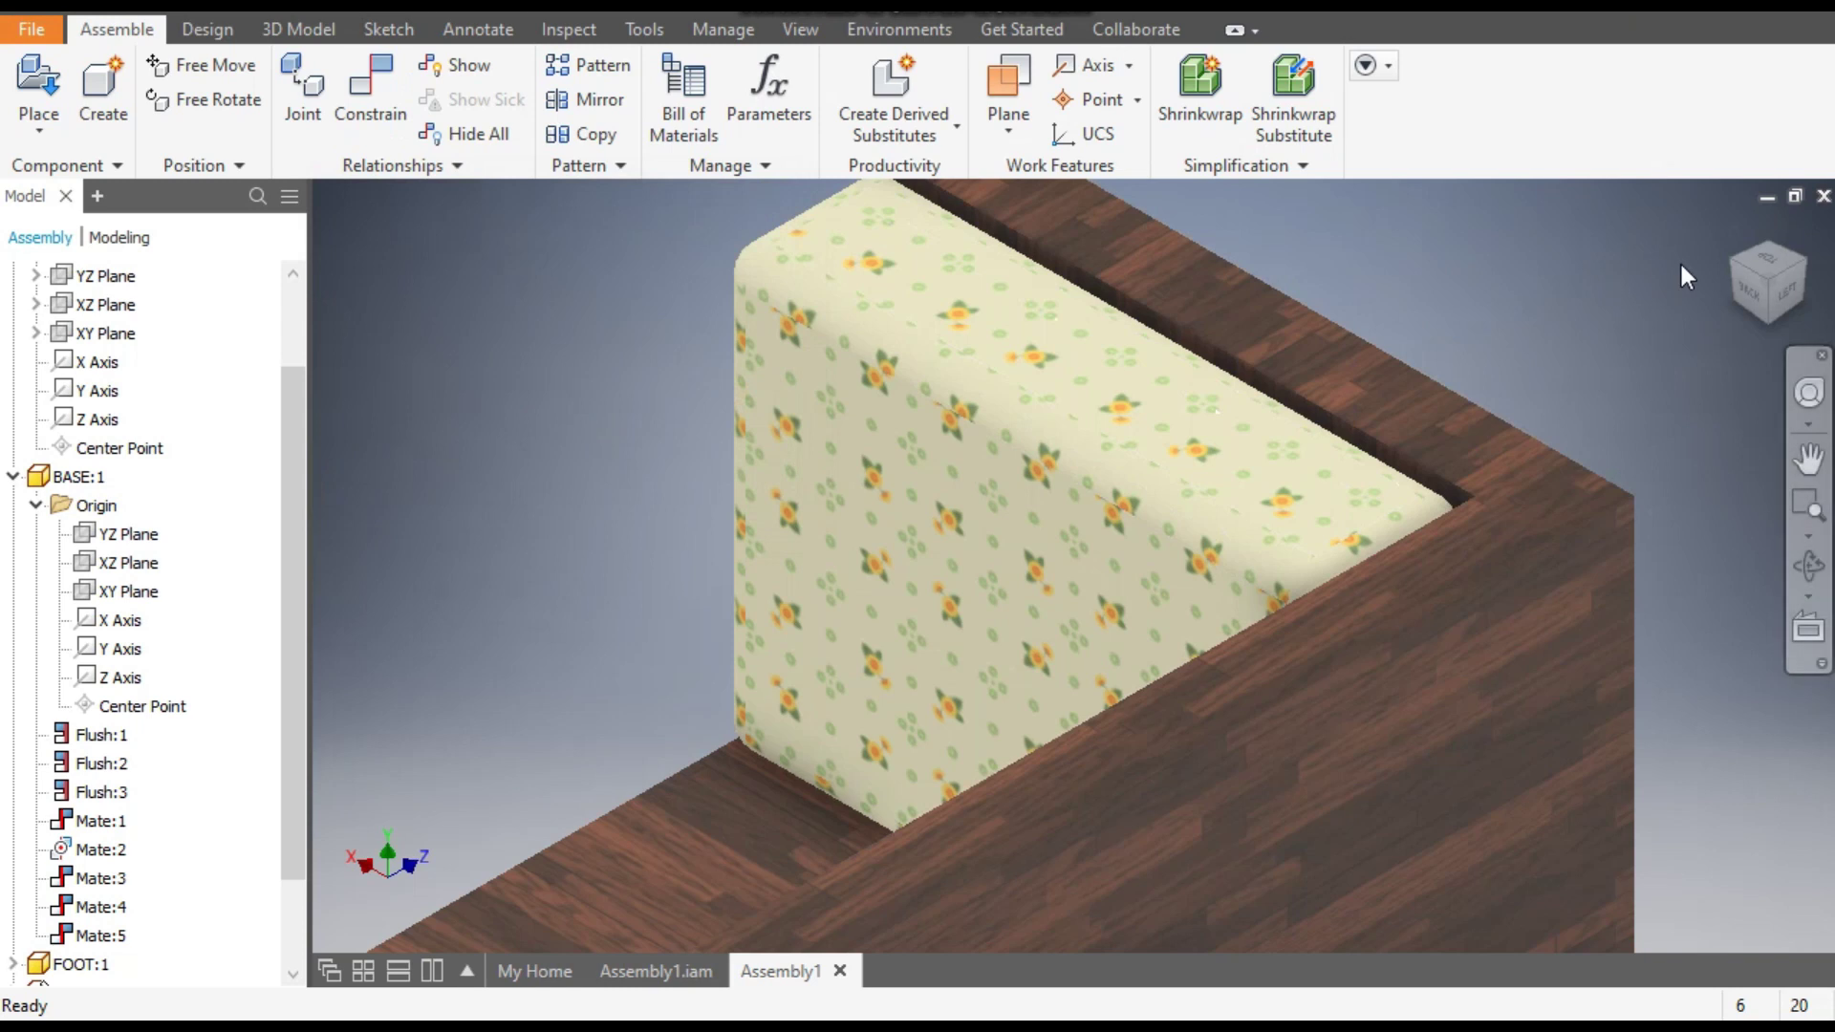
Place one BASE CUSHION part from the assy folder beside the open front of the sofa and finish placing components.
left_click(1736, 232)
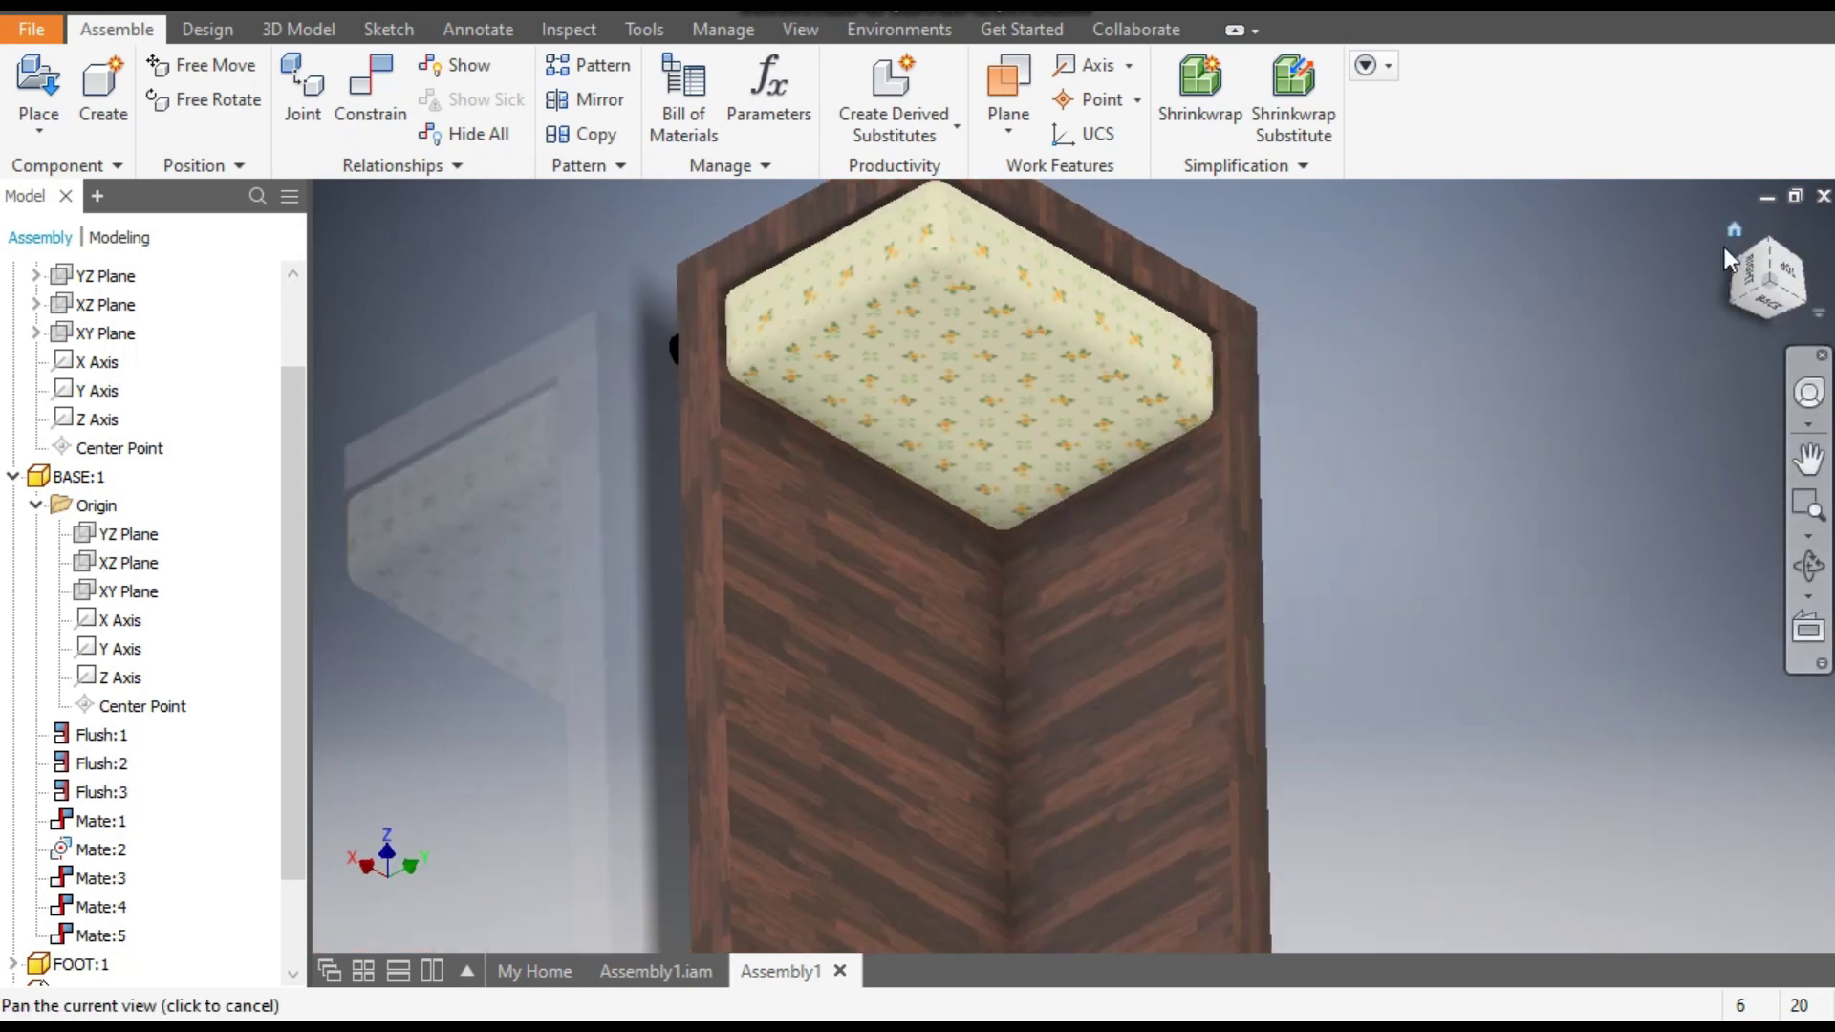
middle_click_drag(1356, 827, 1501, 849, "shift")
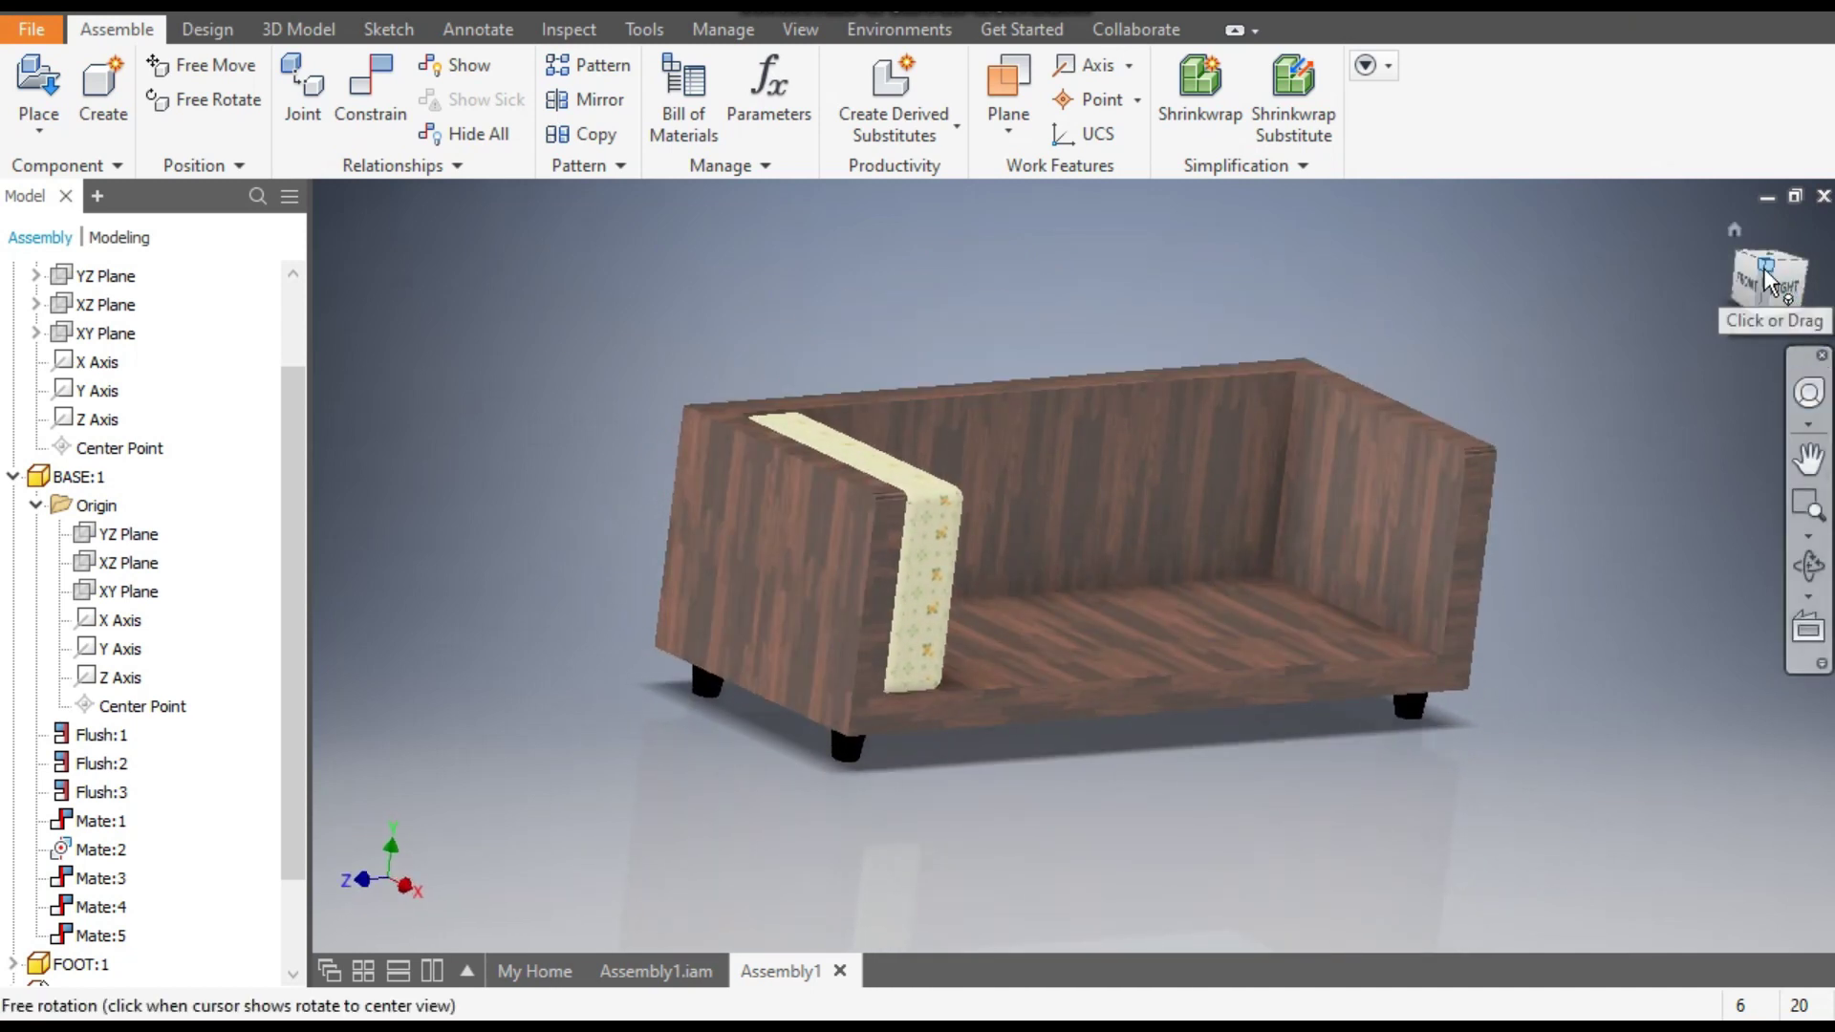
scroll(1167, 717, "up", 5)
middle_click_drag(1130, 631, 1190, 738)
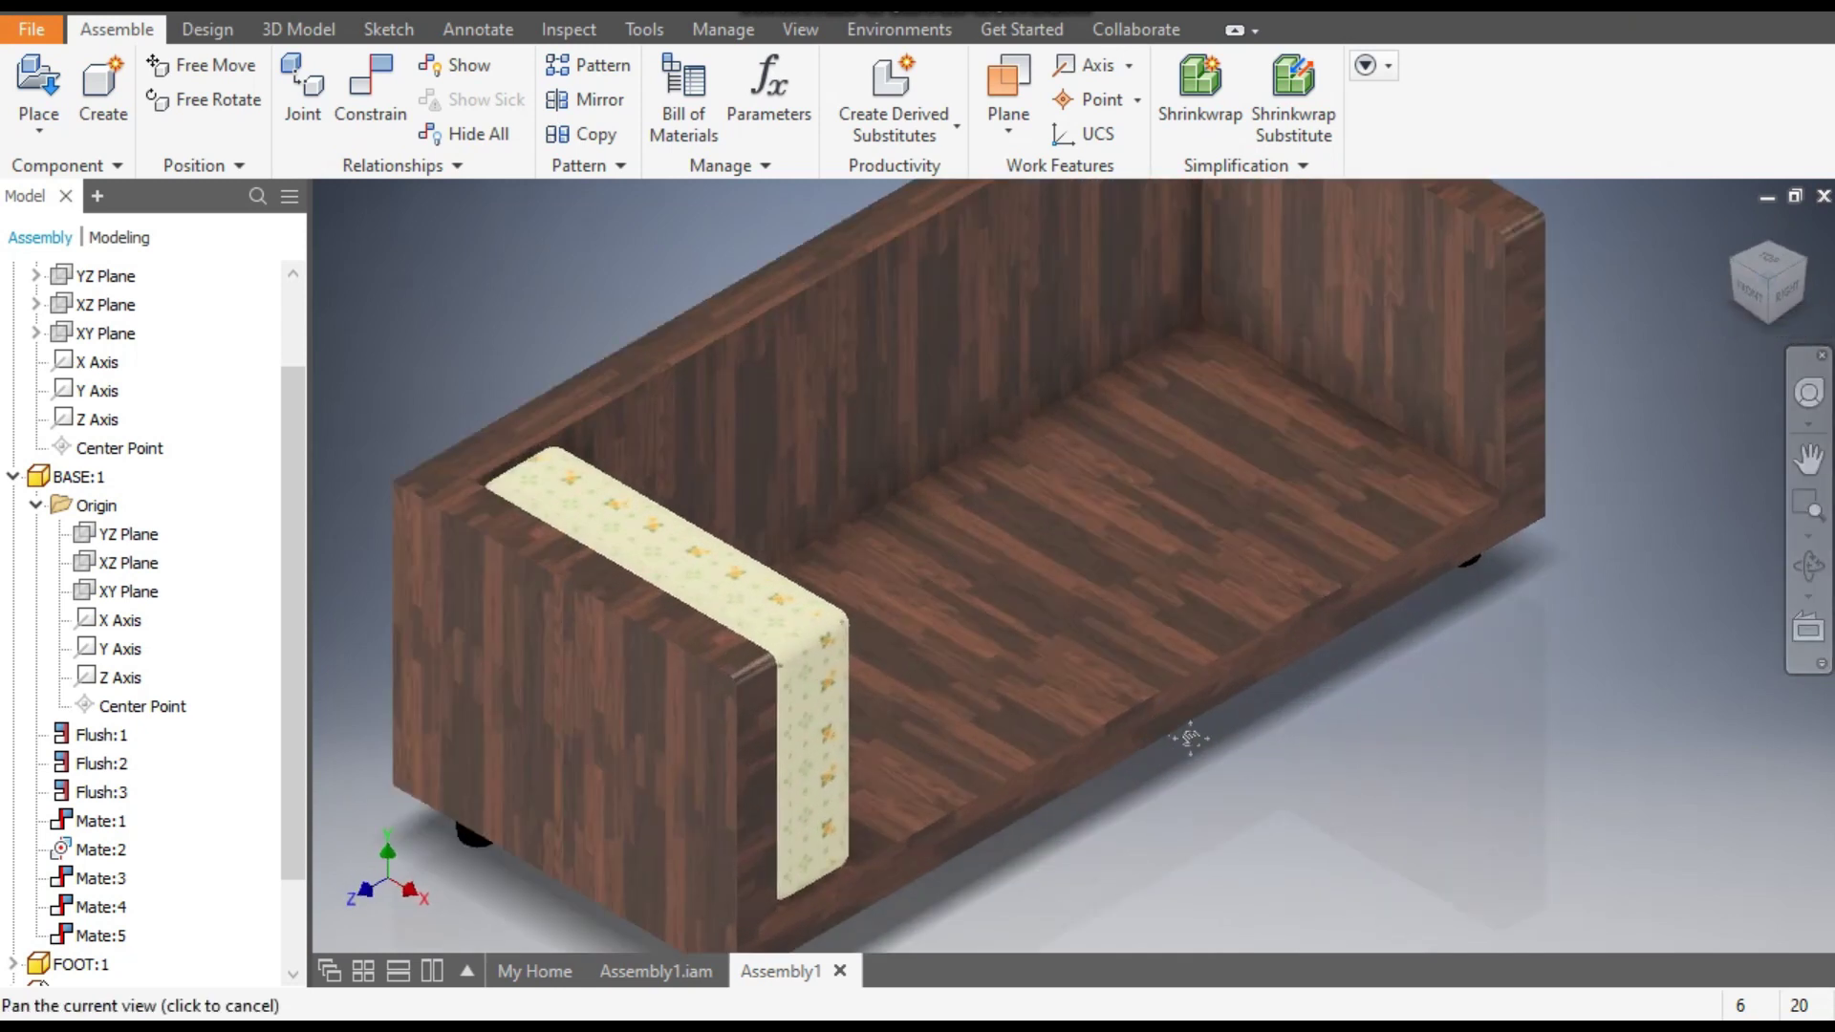
scroll(1185, 744, "down", 4)
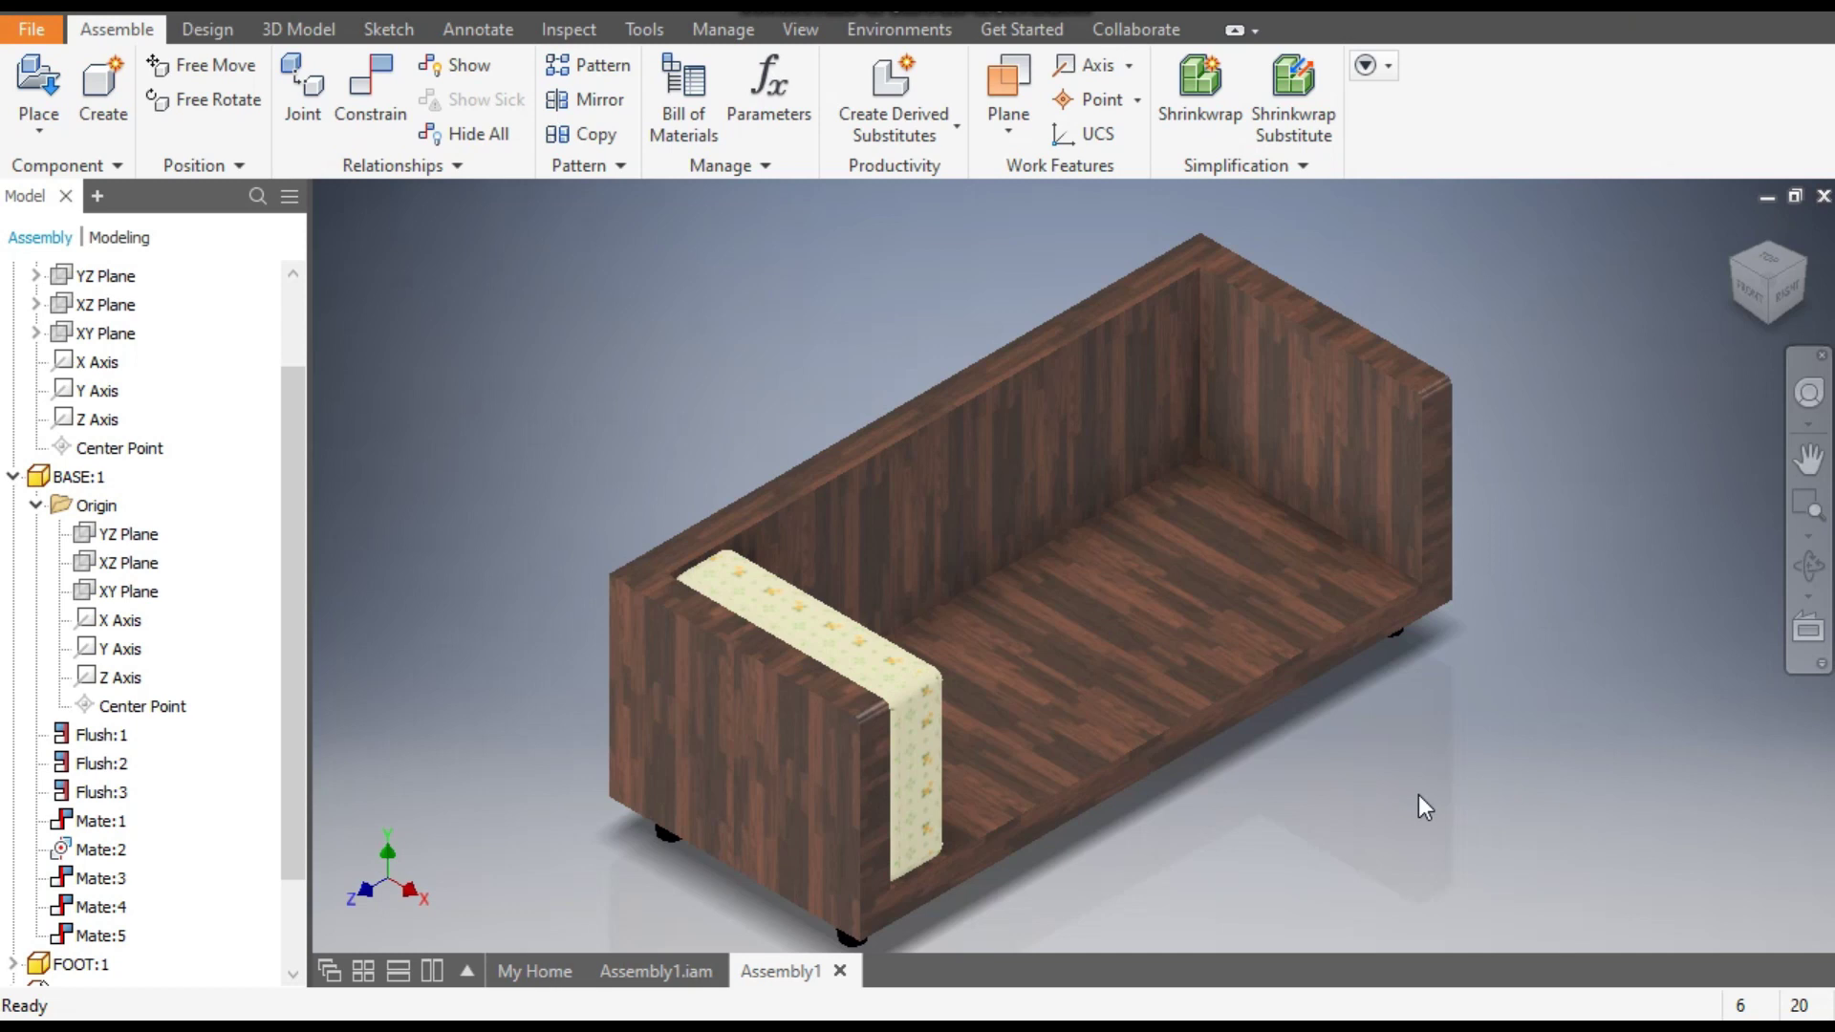
left_click(939, 707)
left_click(1448, 792)
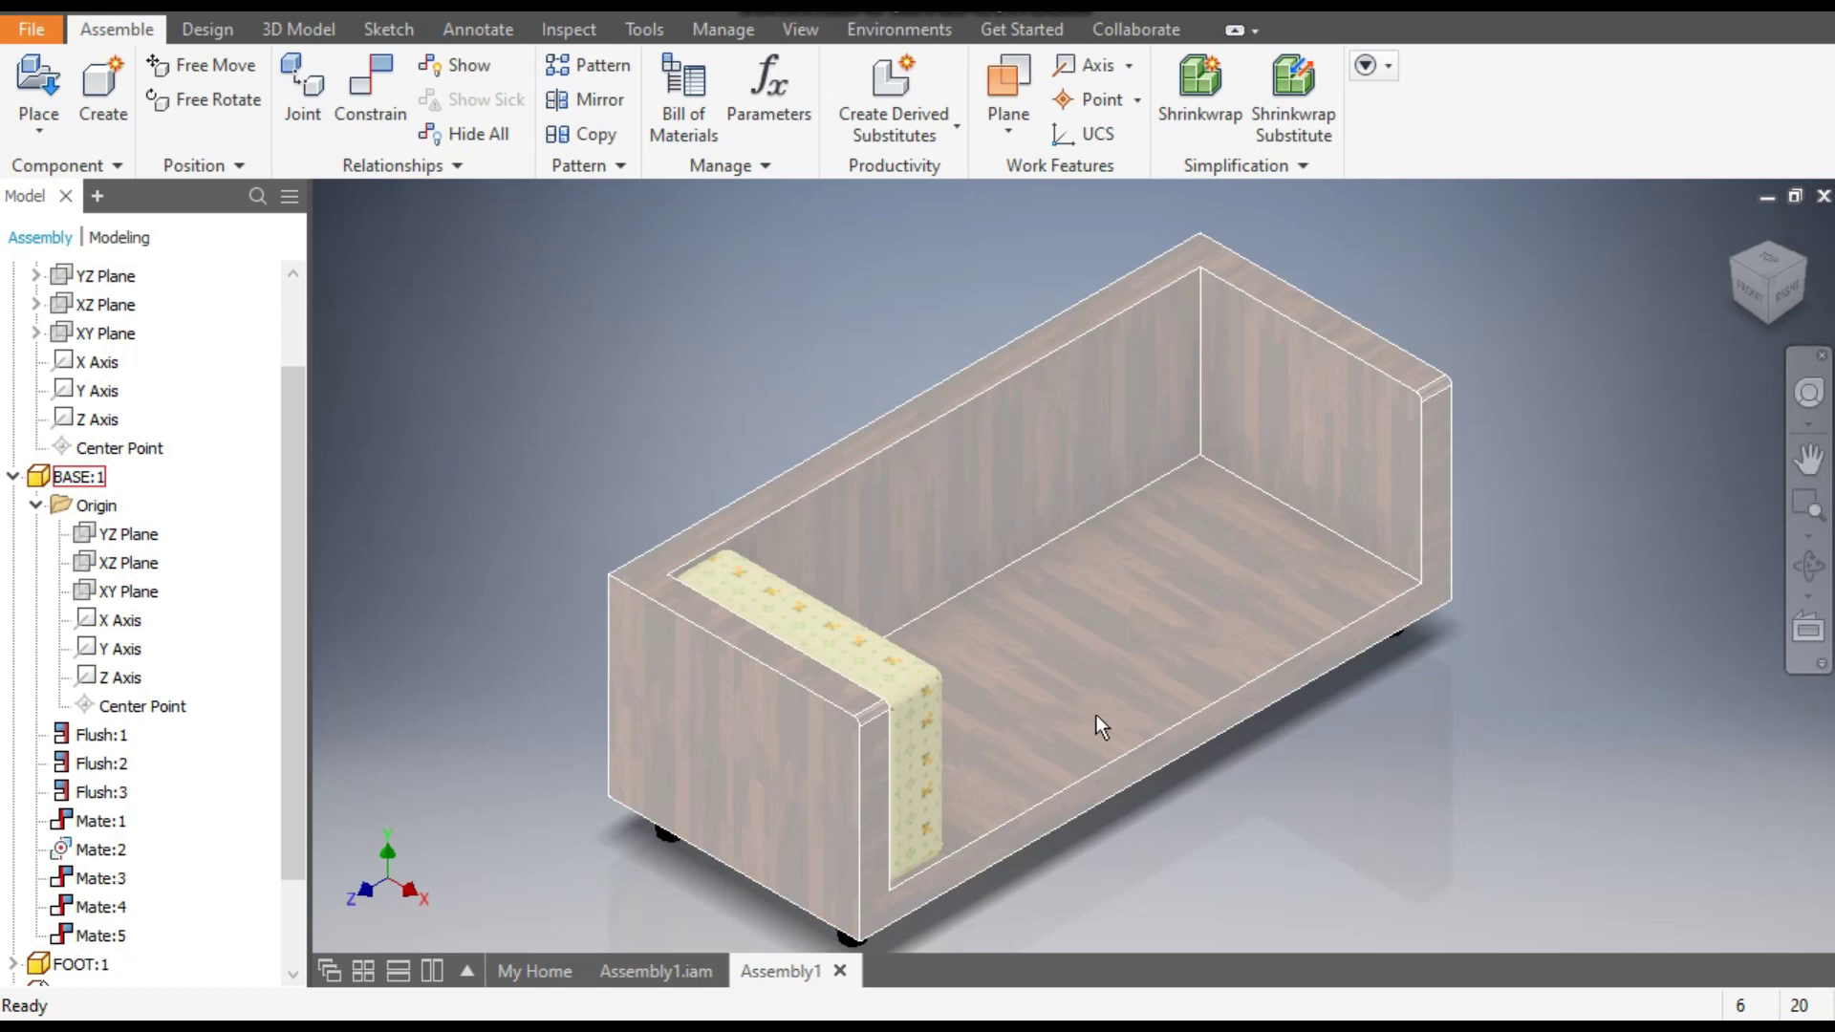
left_click(36, 90)
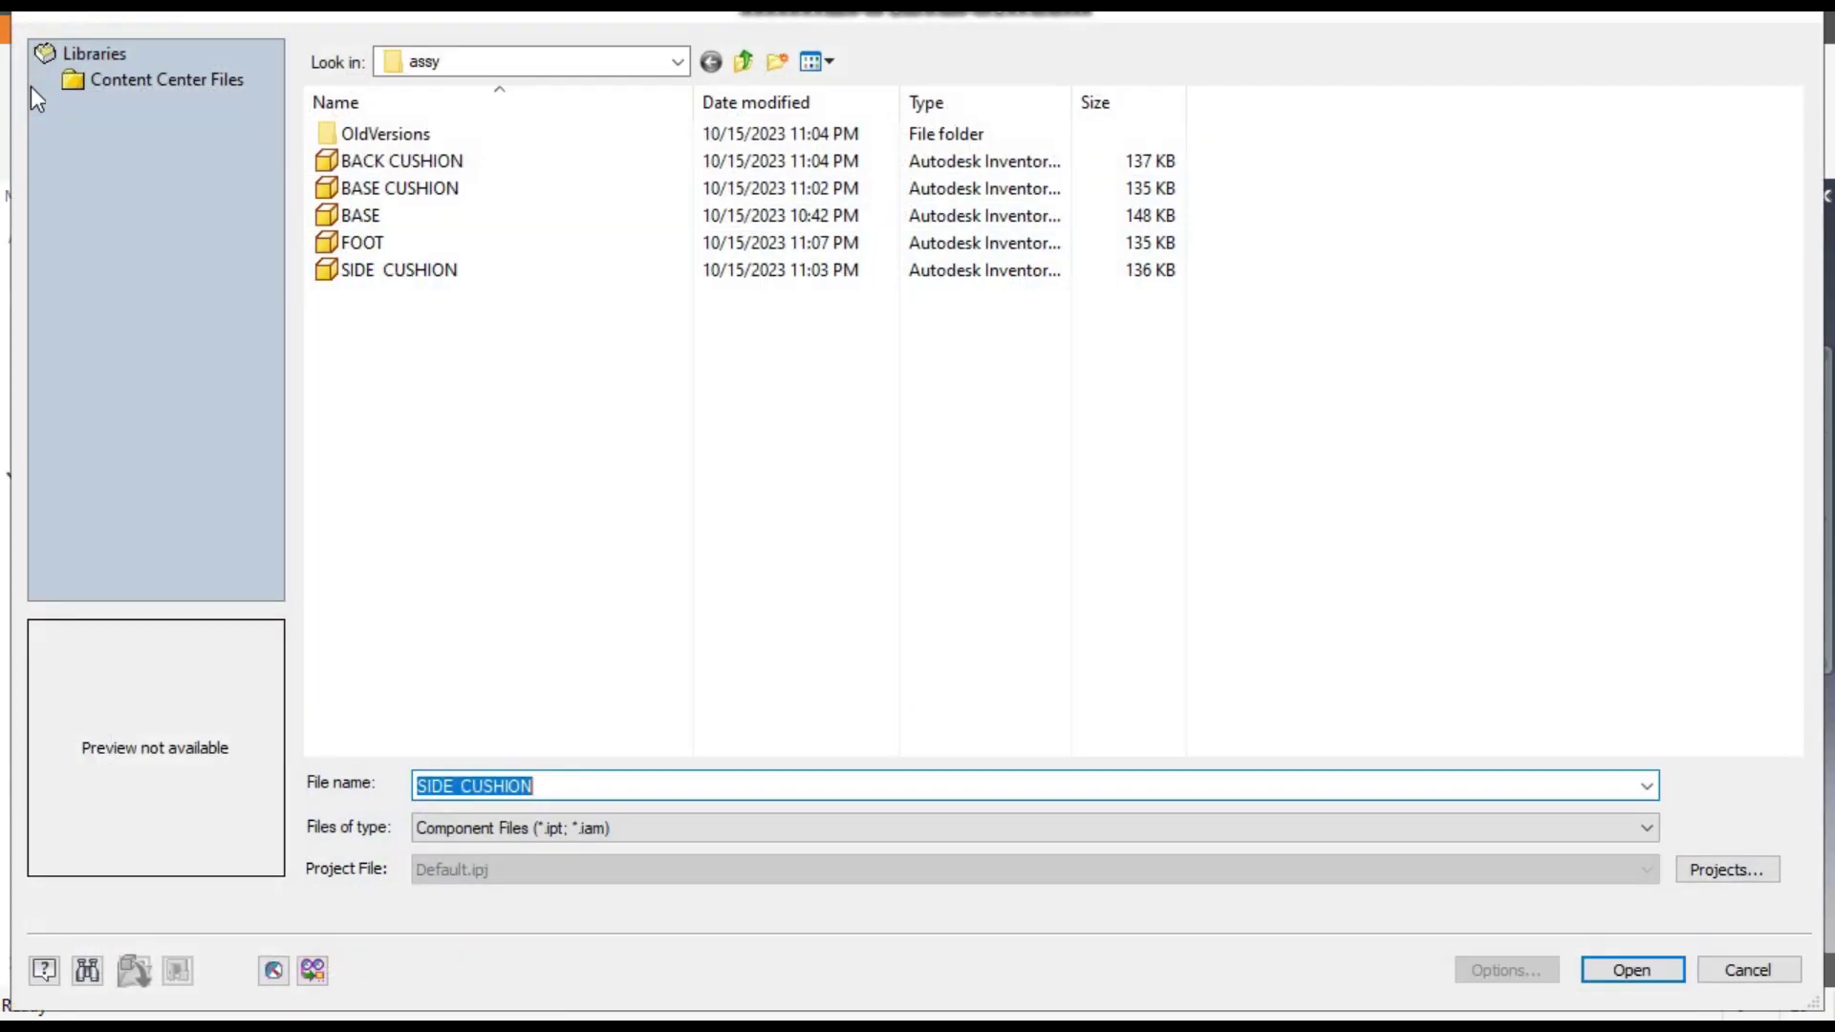
left_click(407, 191)
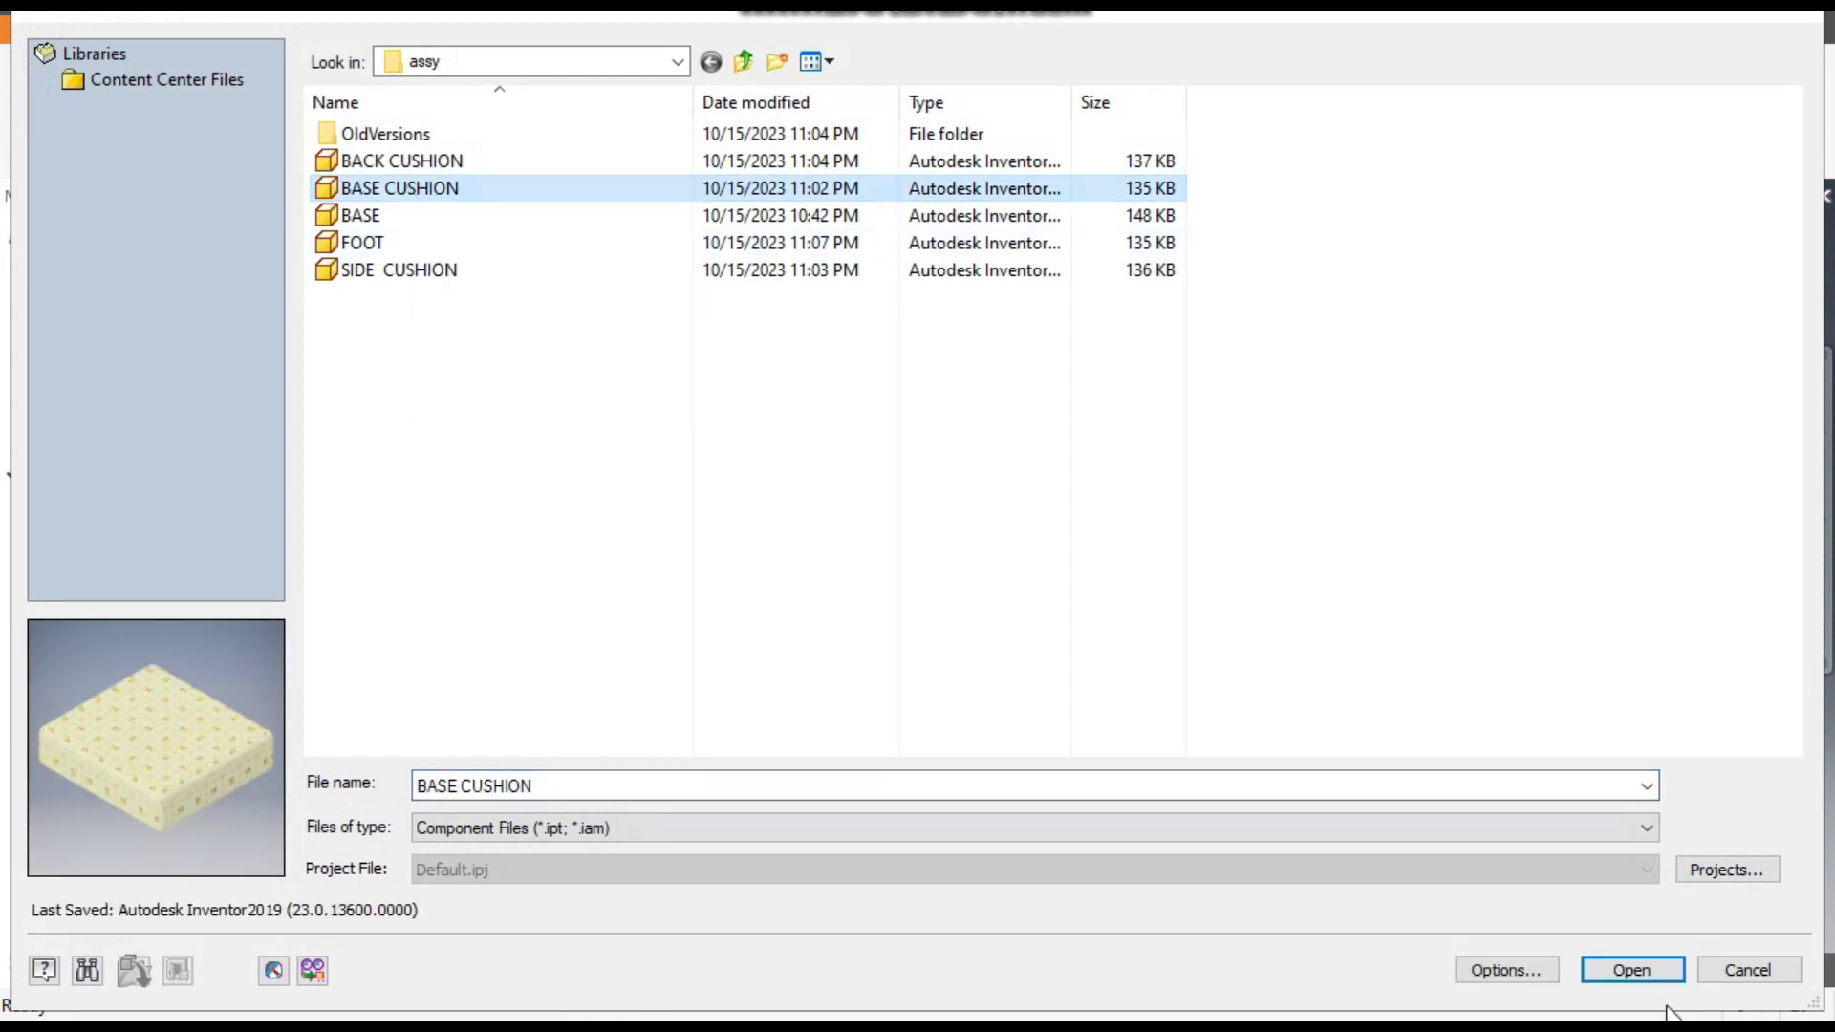
left_click(1650, 970)
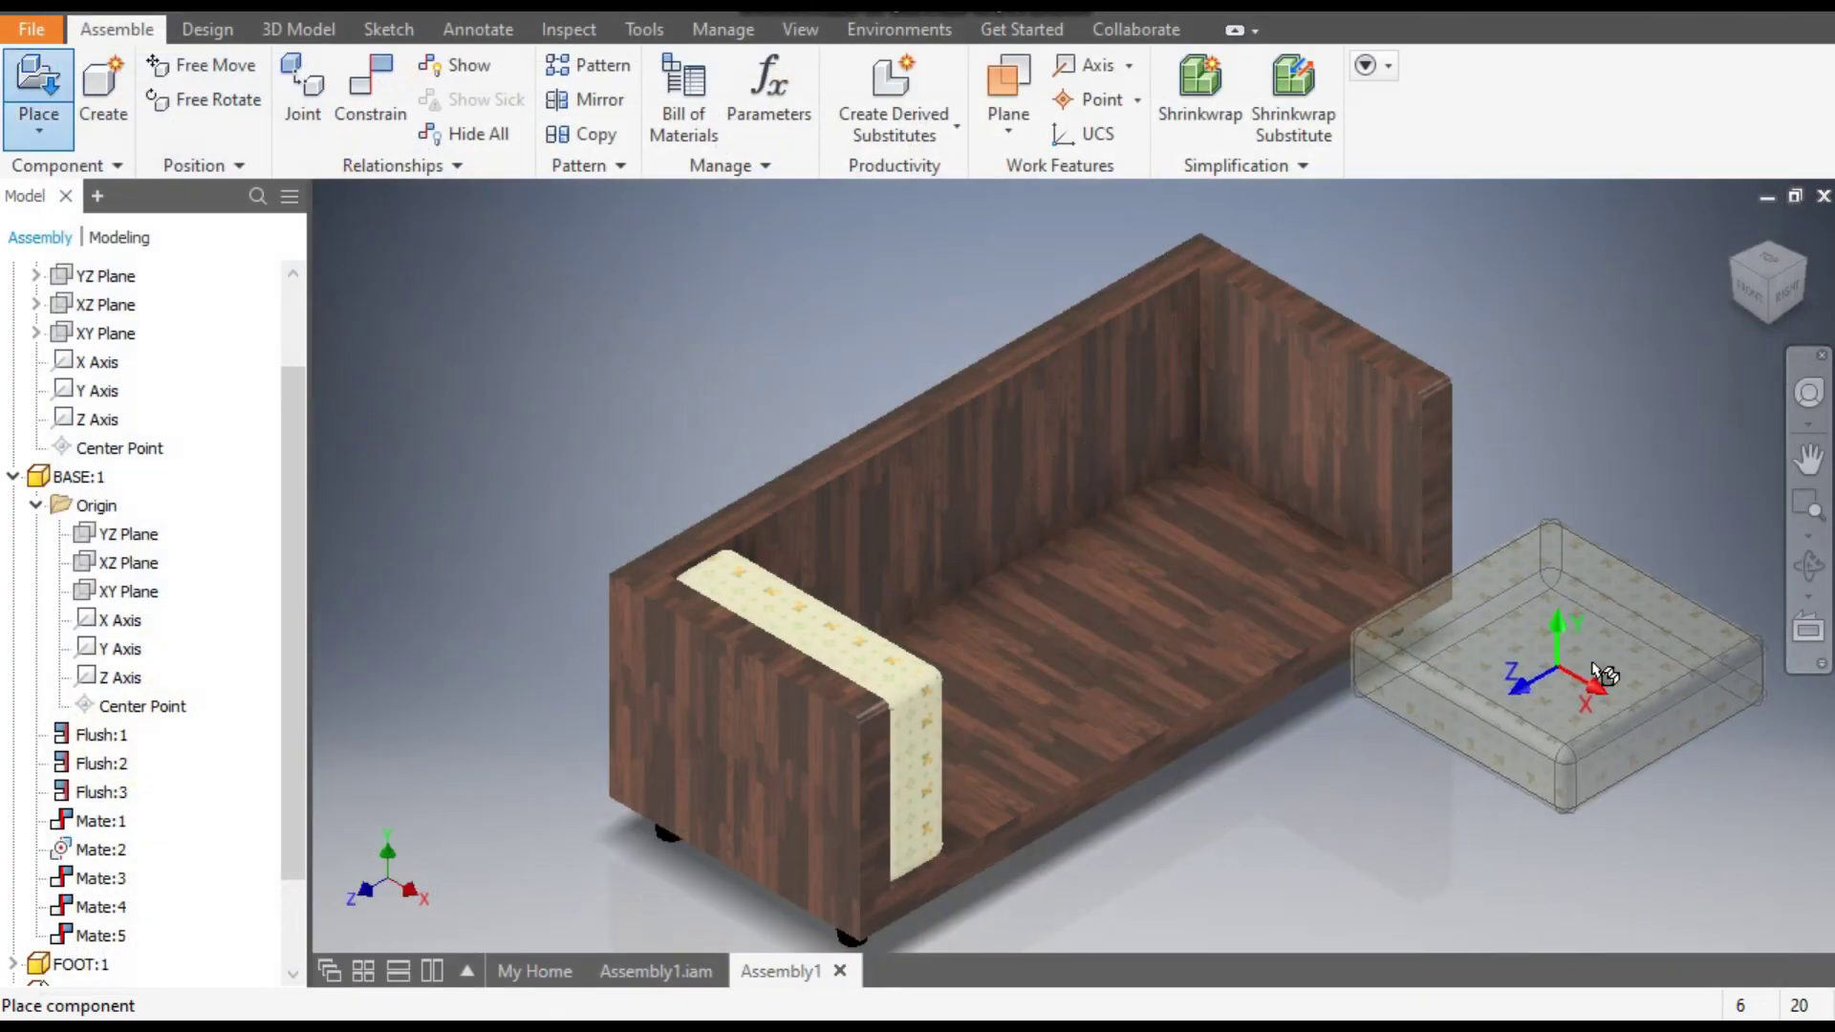
left_click(1663, 678)
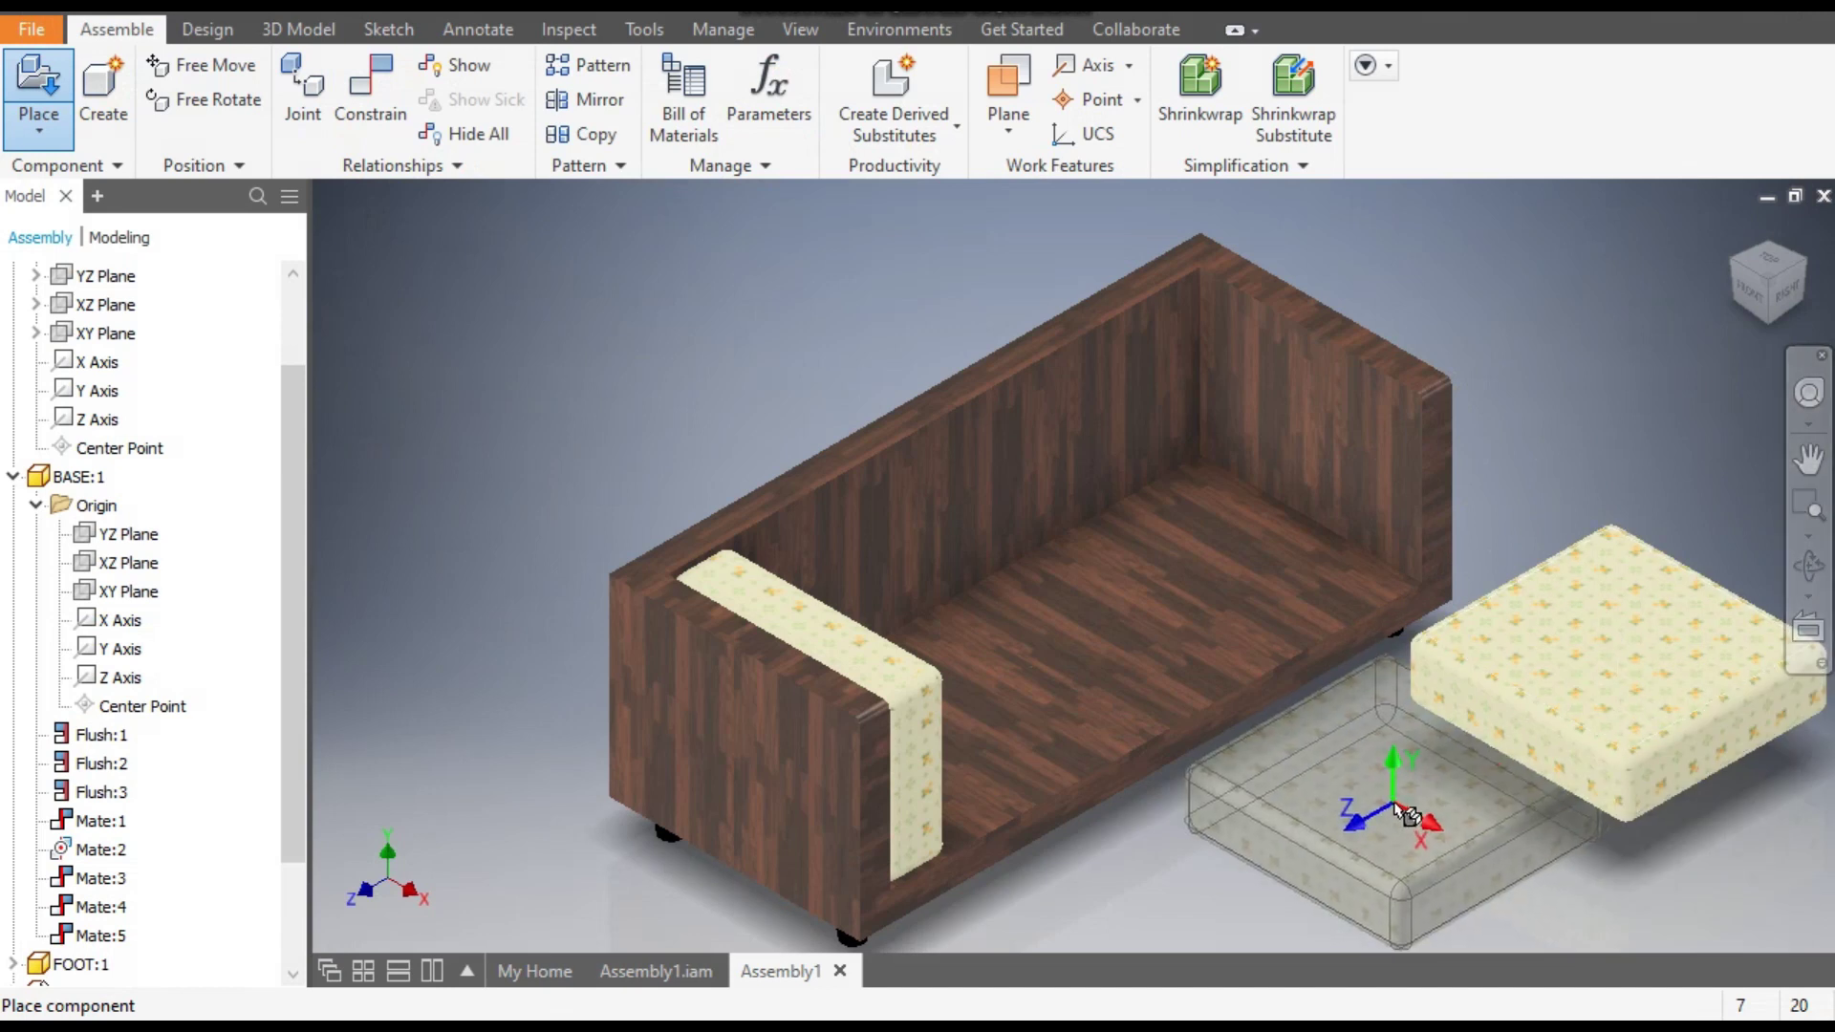
key("Escape")
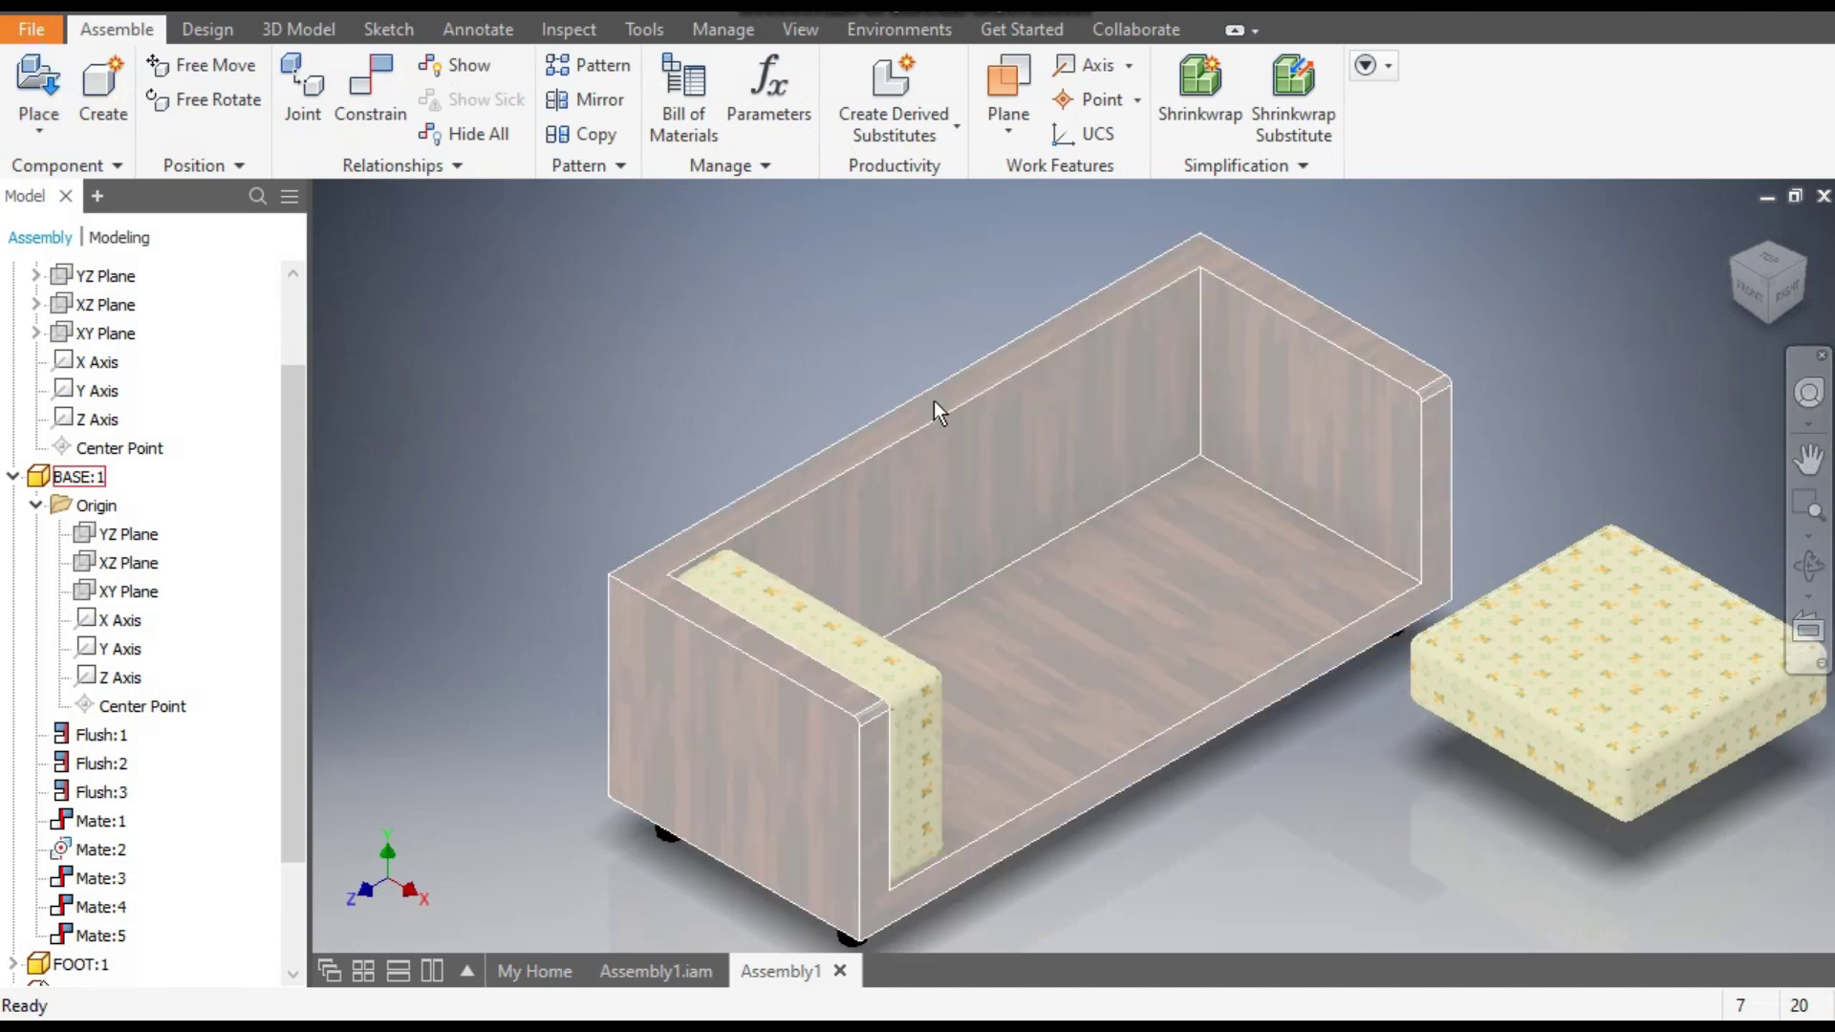
Mate a side face of the base cushion to the side cushion's large inner face at 0 mm offset.
left_click(386, 105)
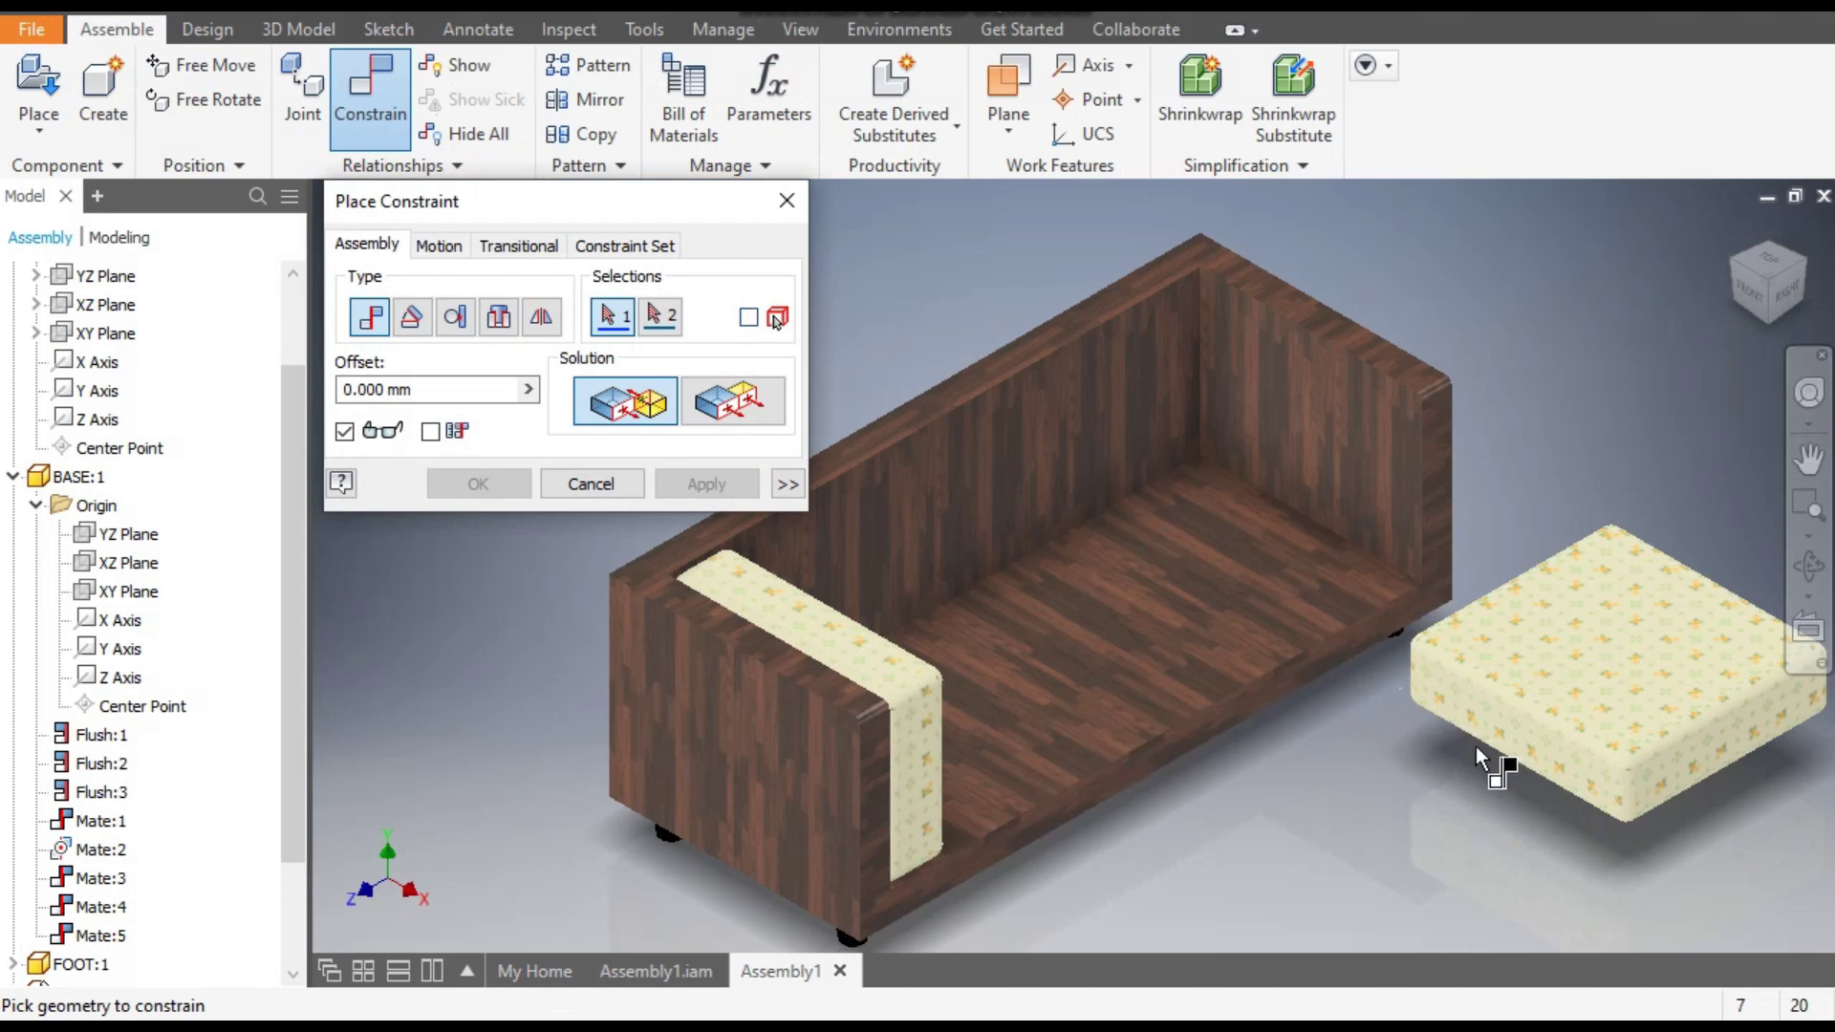
left_click(1533, 731)
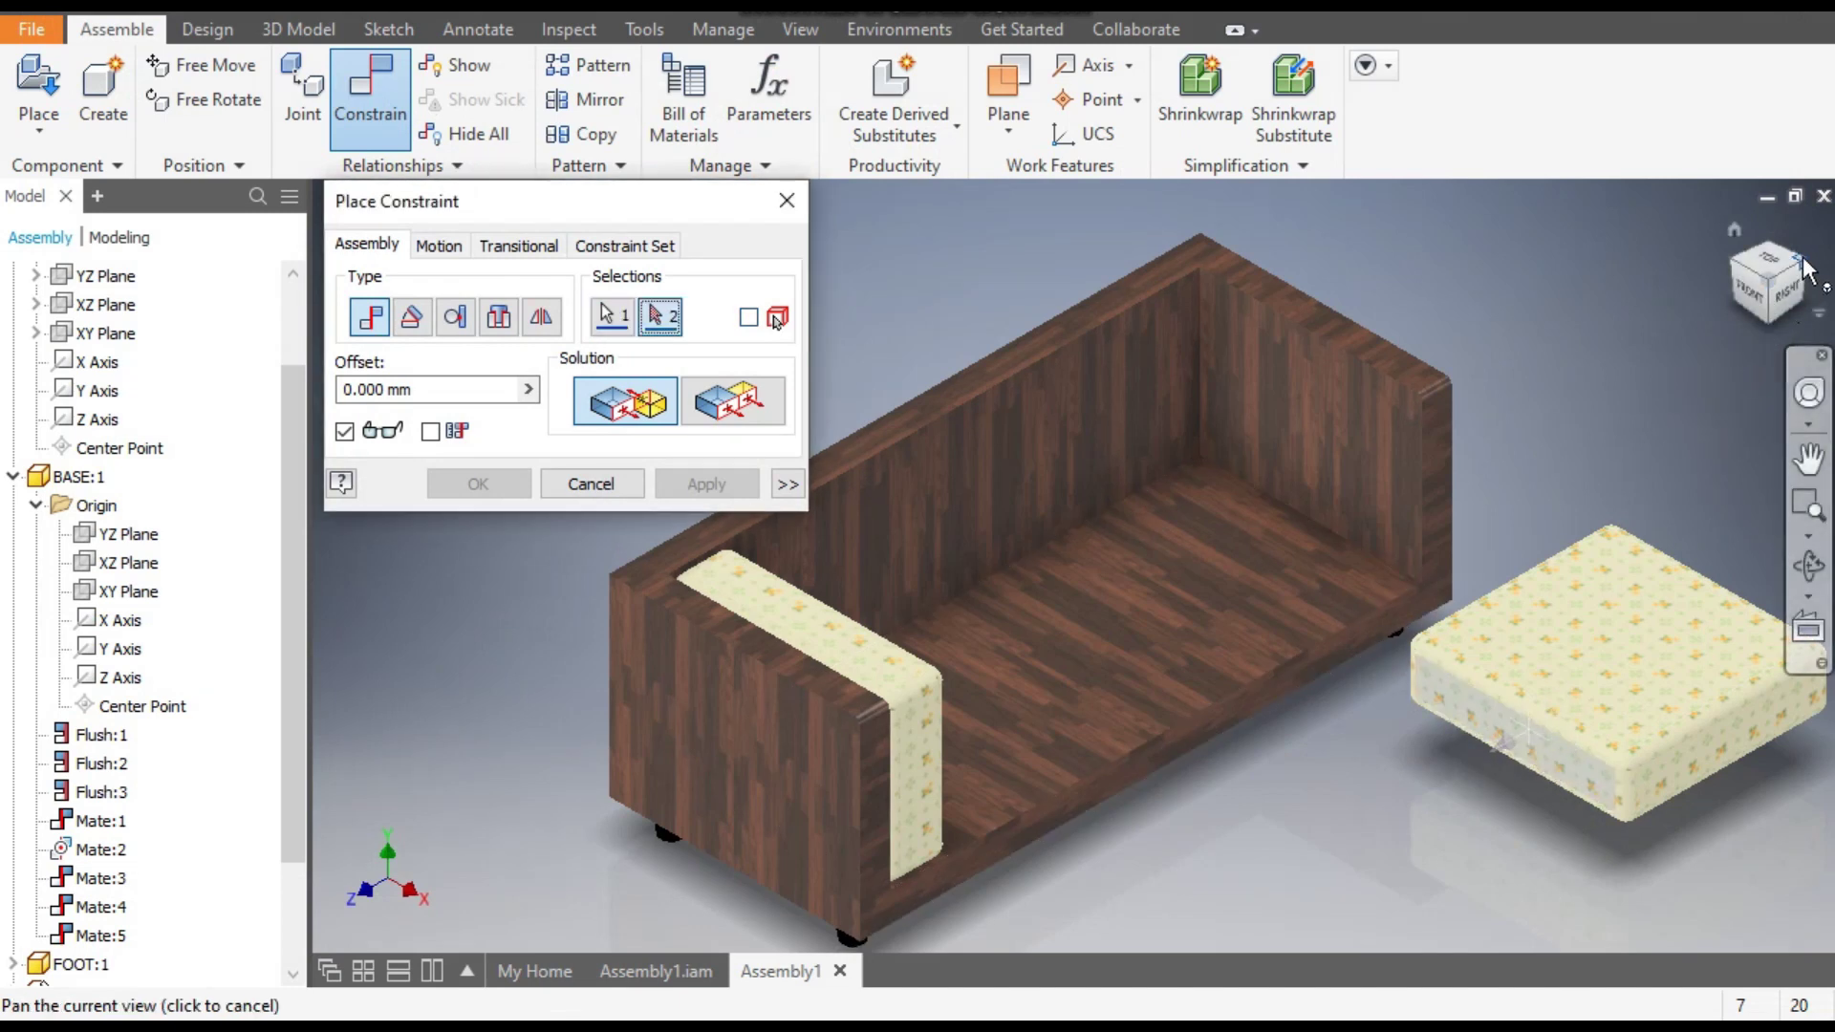
scroll(1114, 589, "down", 3)
middle_click_drag(1114, 589, 1064, 501, "shift")
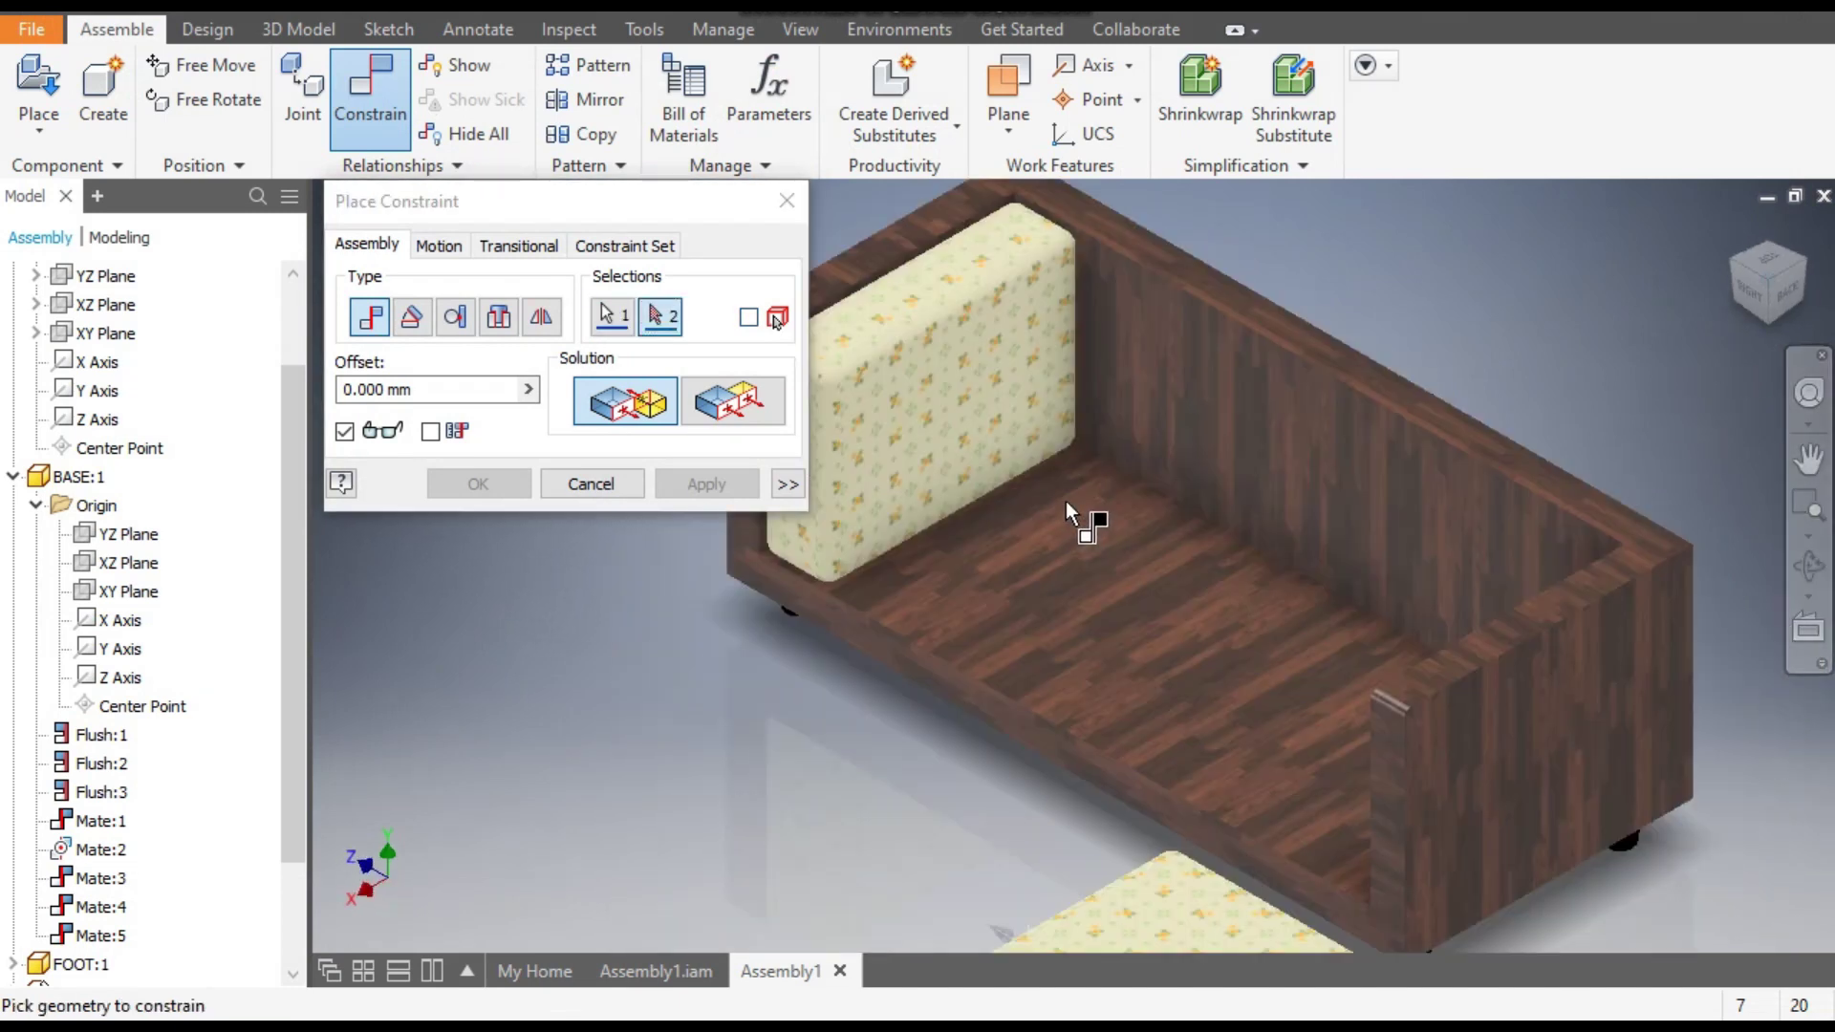
left_click(968, 392)
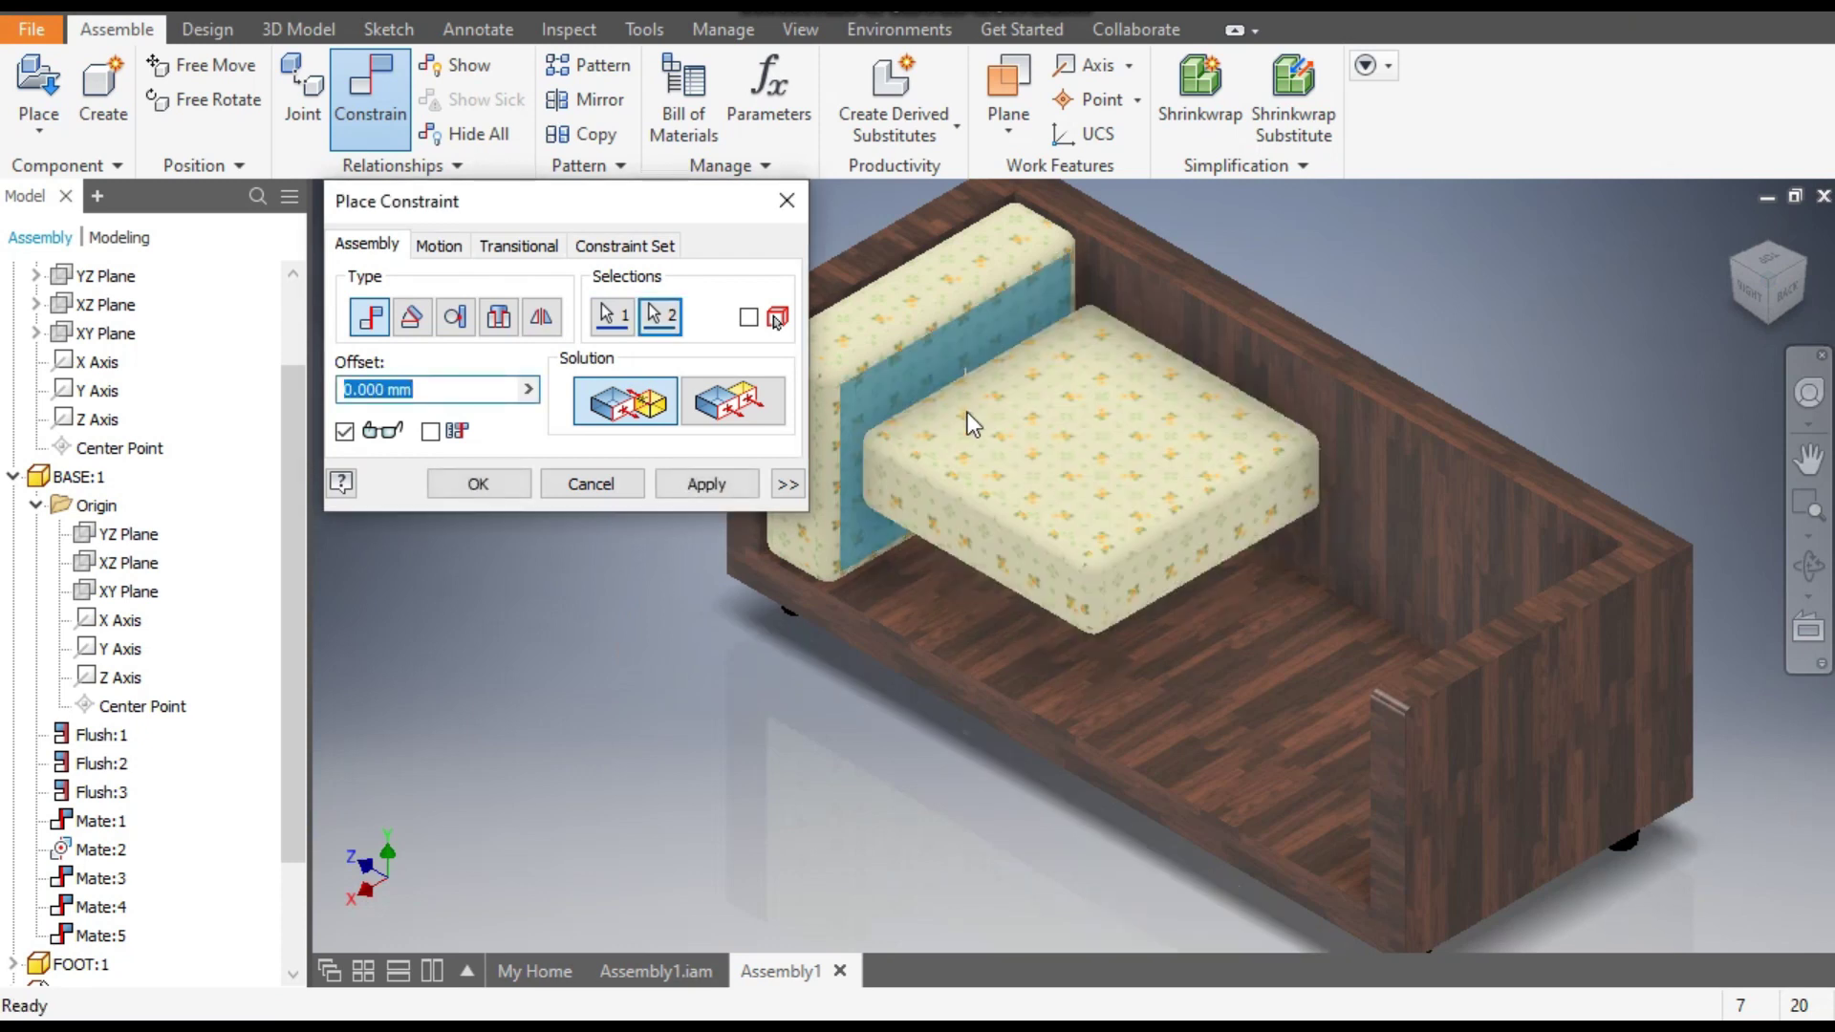
left_click(690, 484)
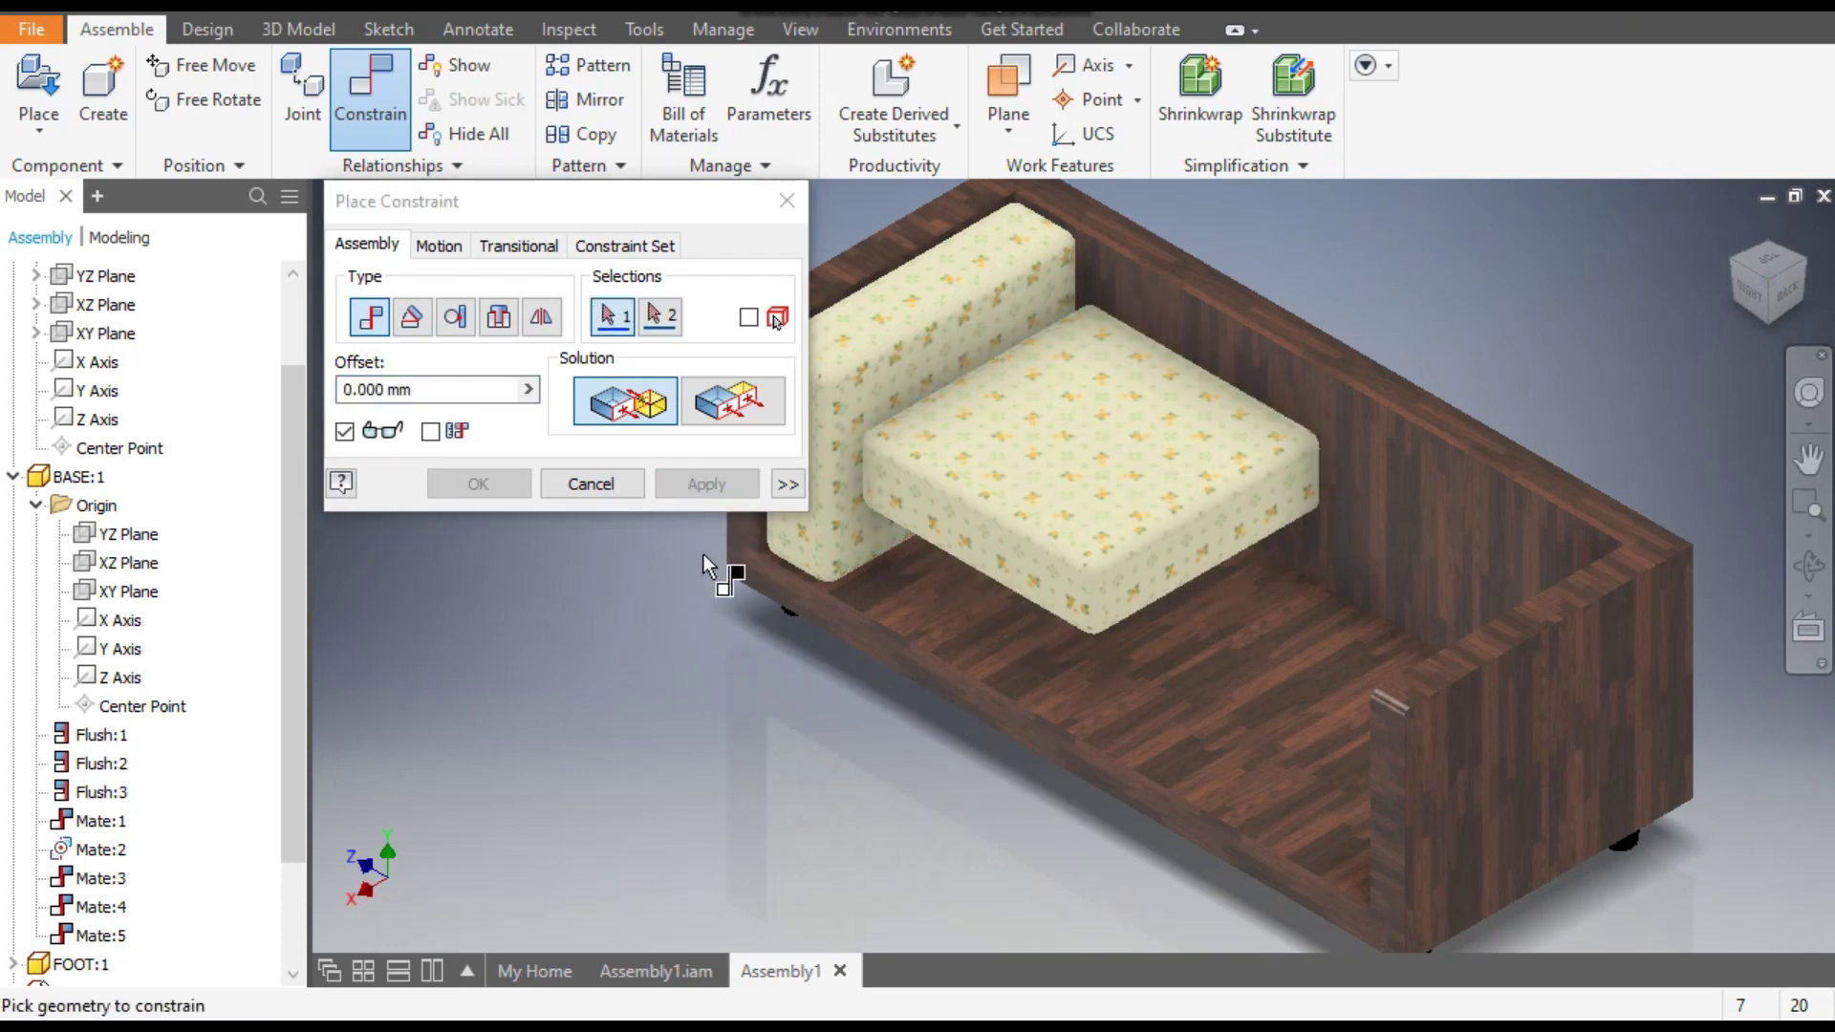
Constrain the base cushion's front face flush with the side cushion's front face at 0 mm offset.
left_click(954, 518)
middle_click_drag(938, 547, 1040, 594, "shift")
left_click(1016, 559)
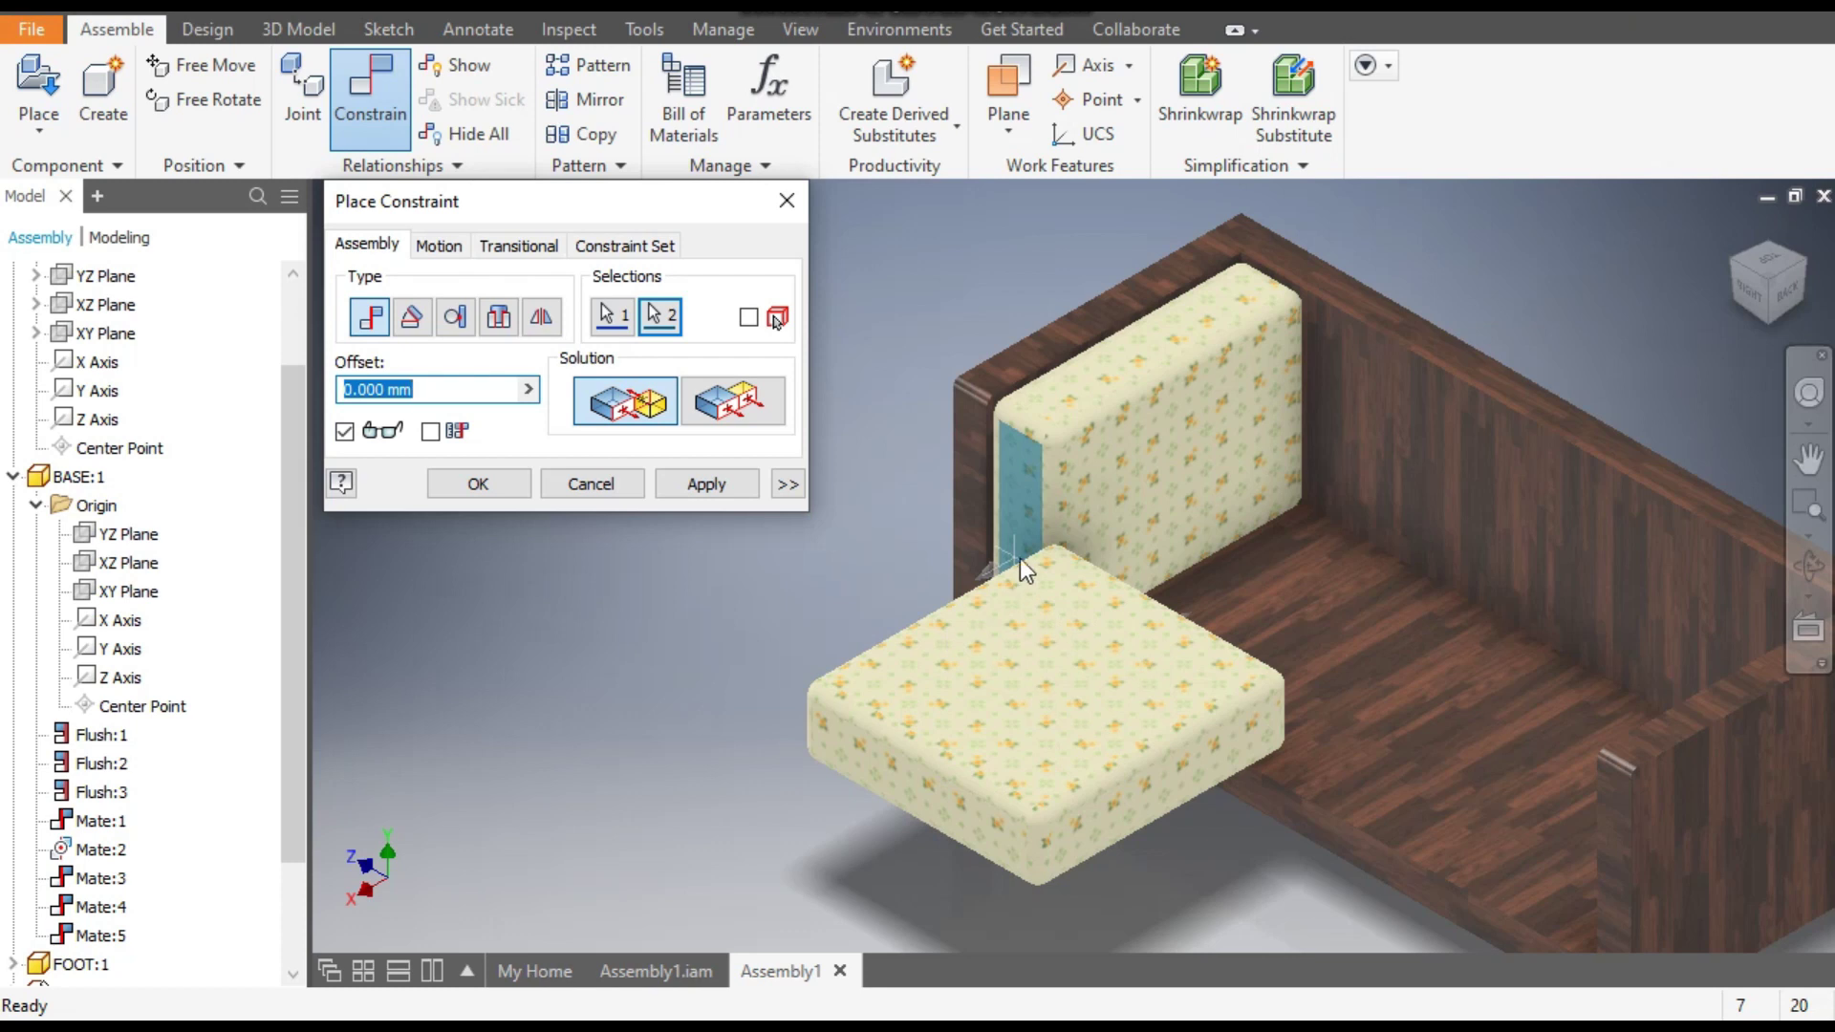
left_click(726, 413)
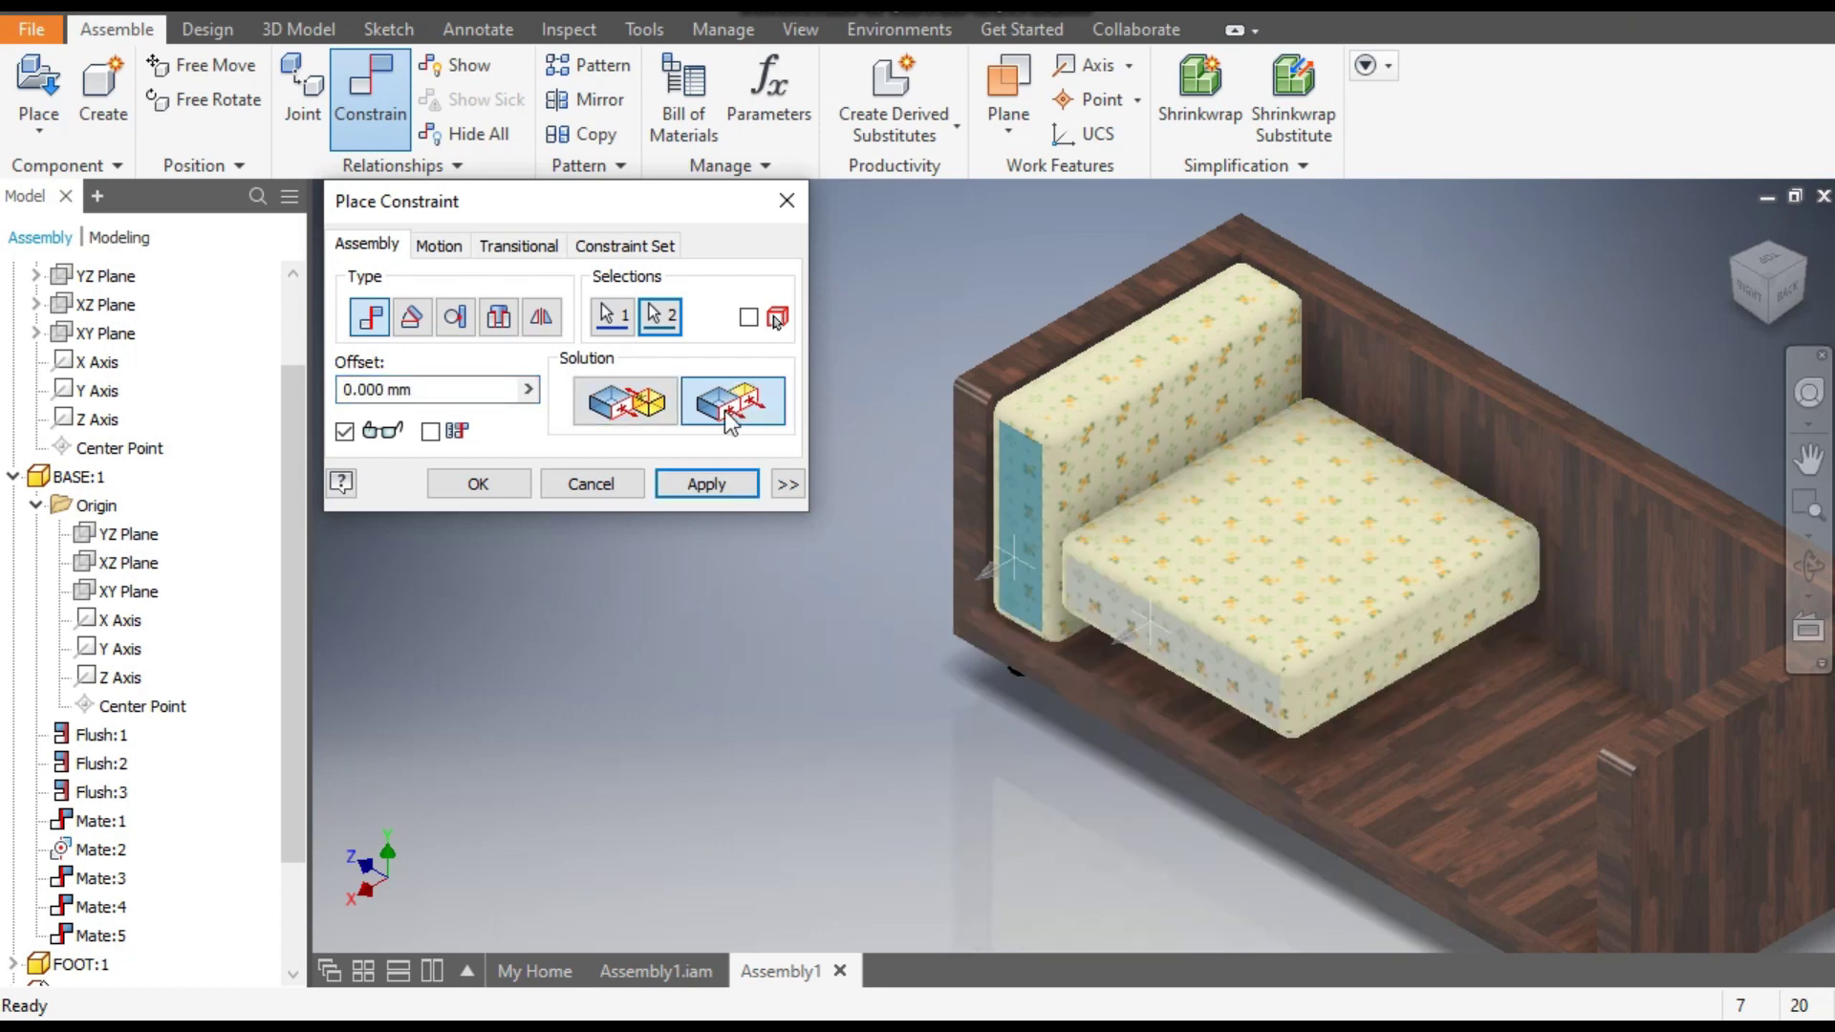
left_click(730, 484)
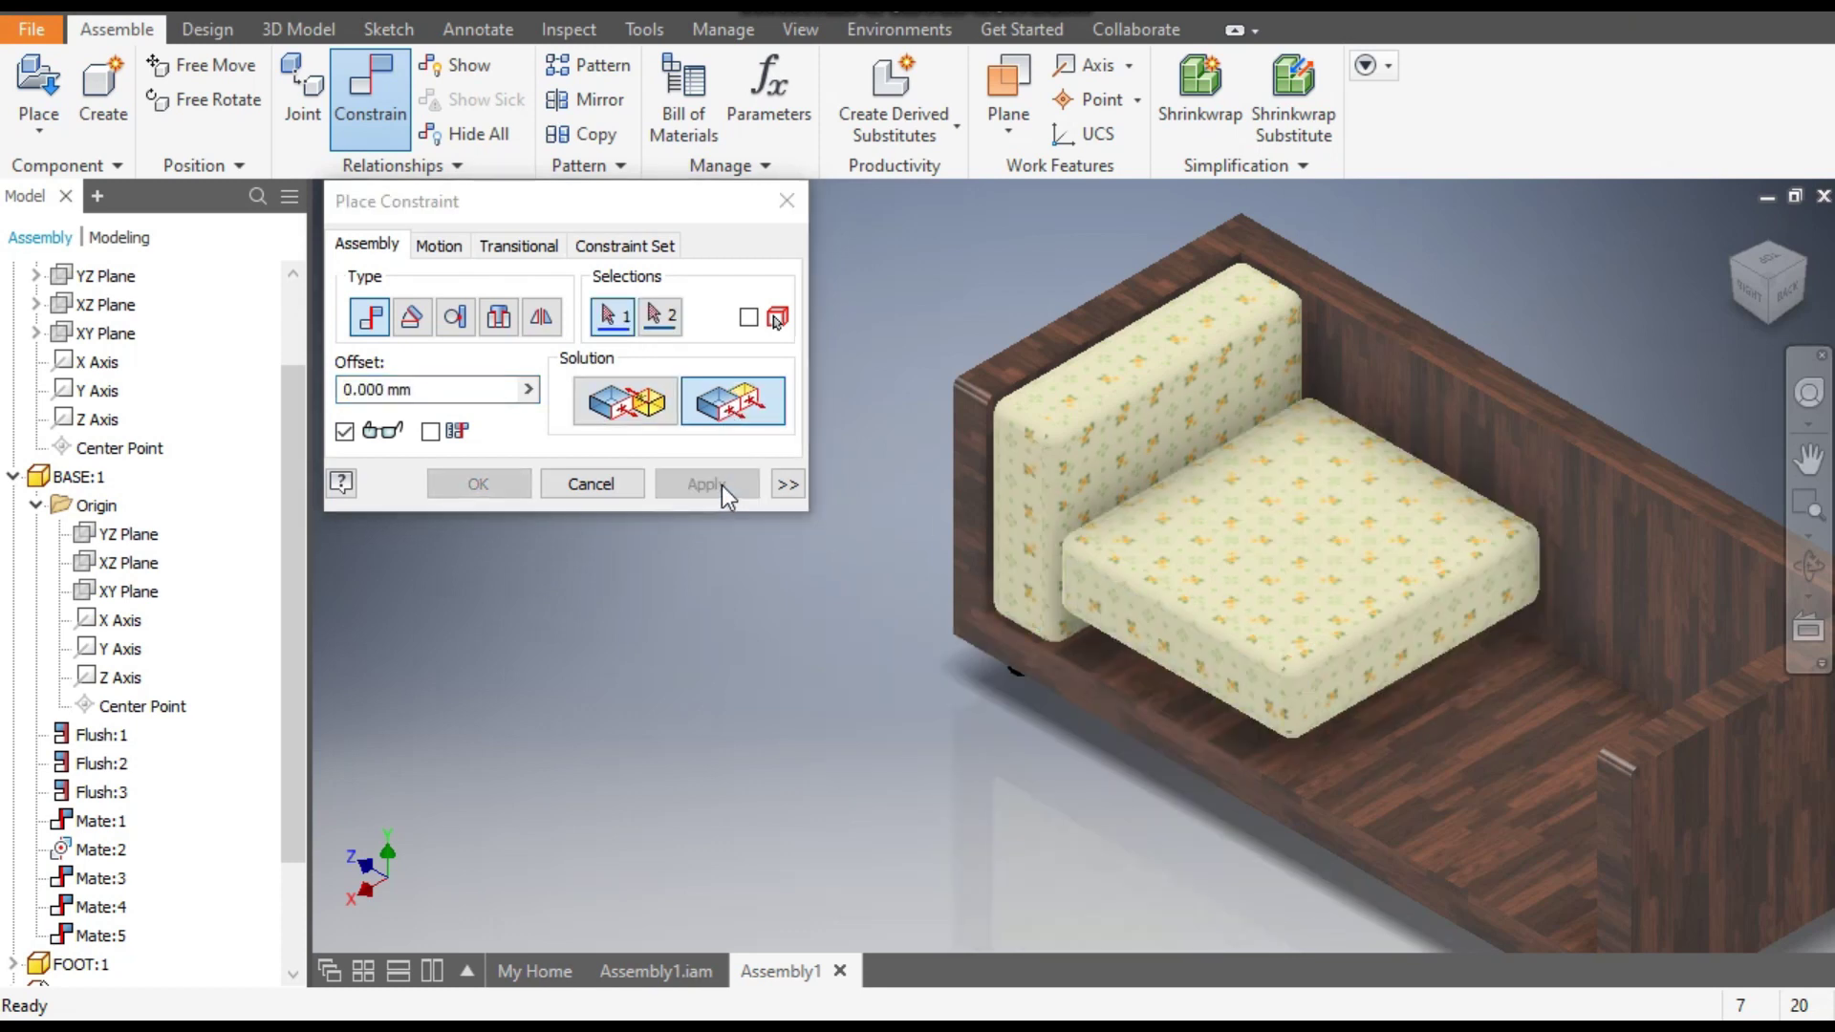
Mate the base cushion's bottom face to the wooden seat surface at 0 mm offset and finish constraining.
left_click(1160, 677)
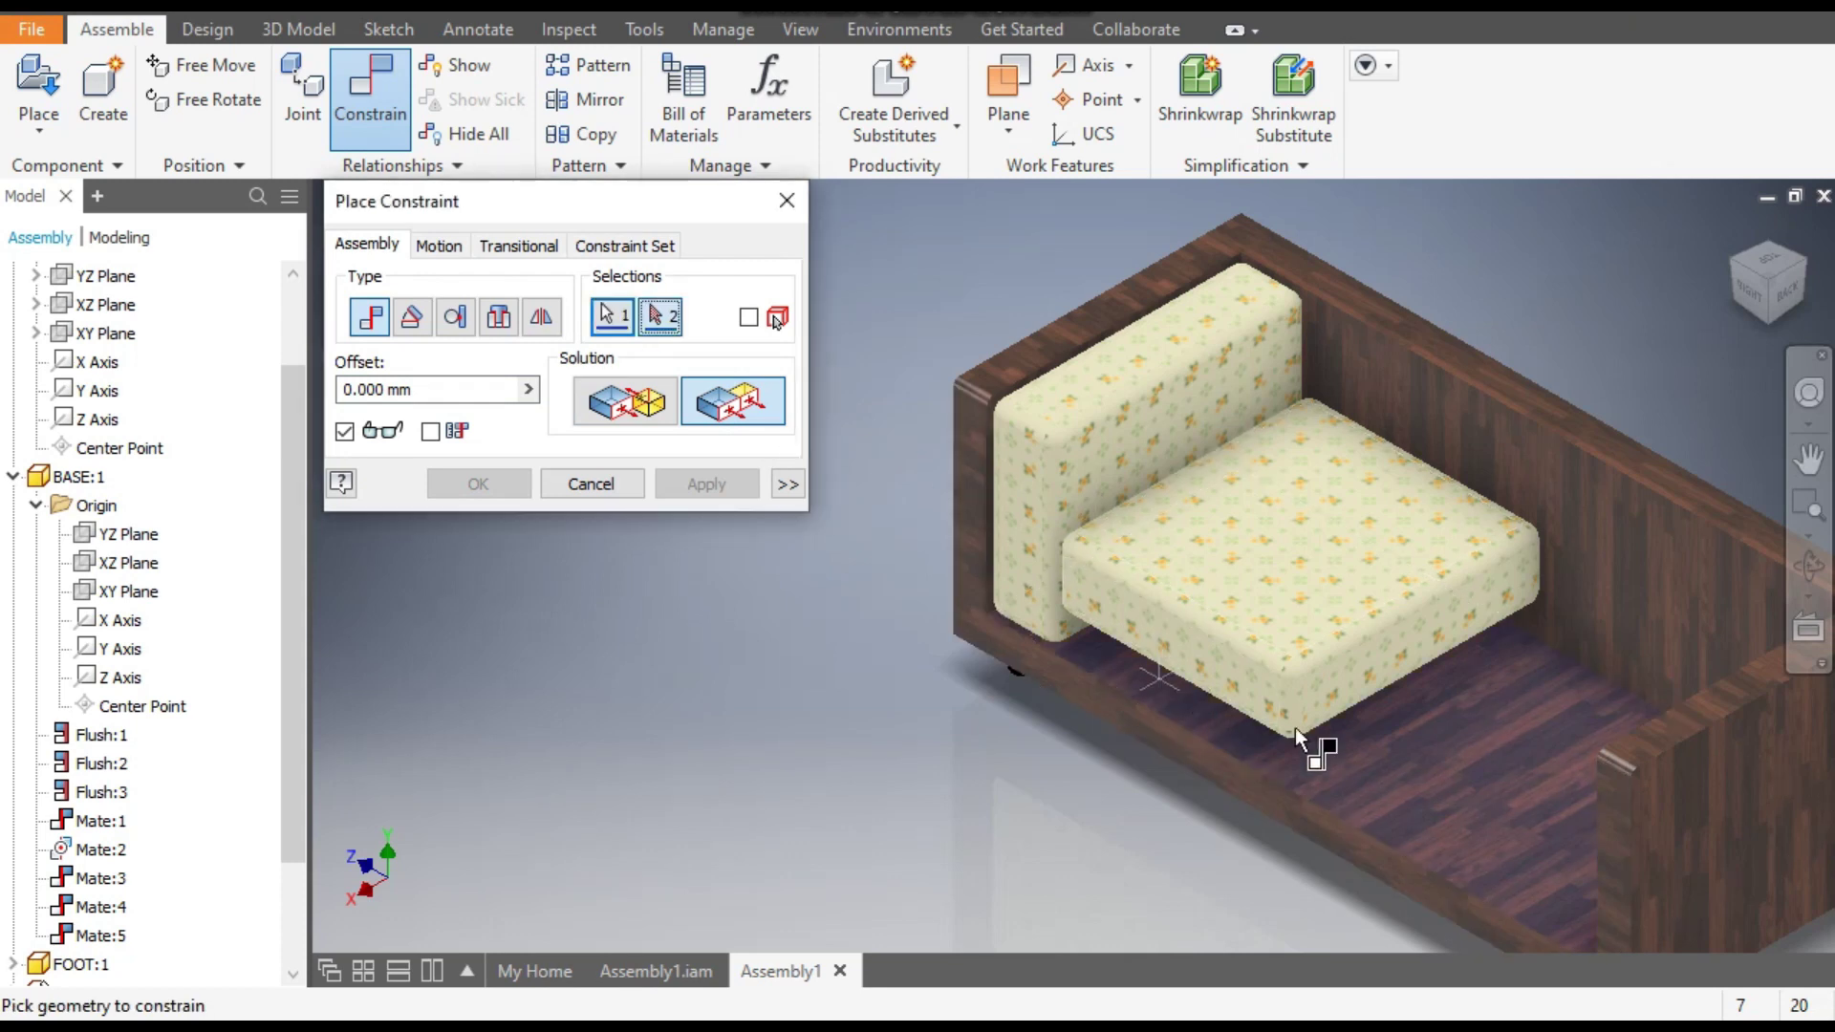
middle_click_drag(1381, 774, 1350, 833, "shift")
left_click(1298, 829)
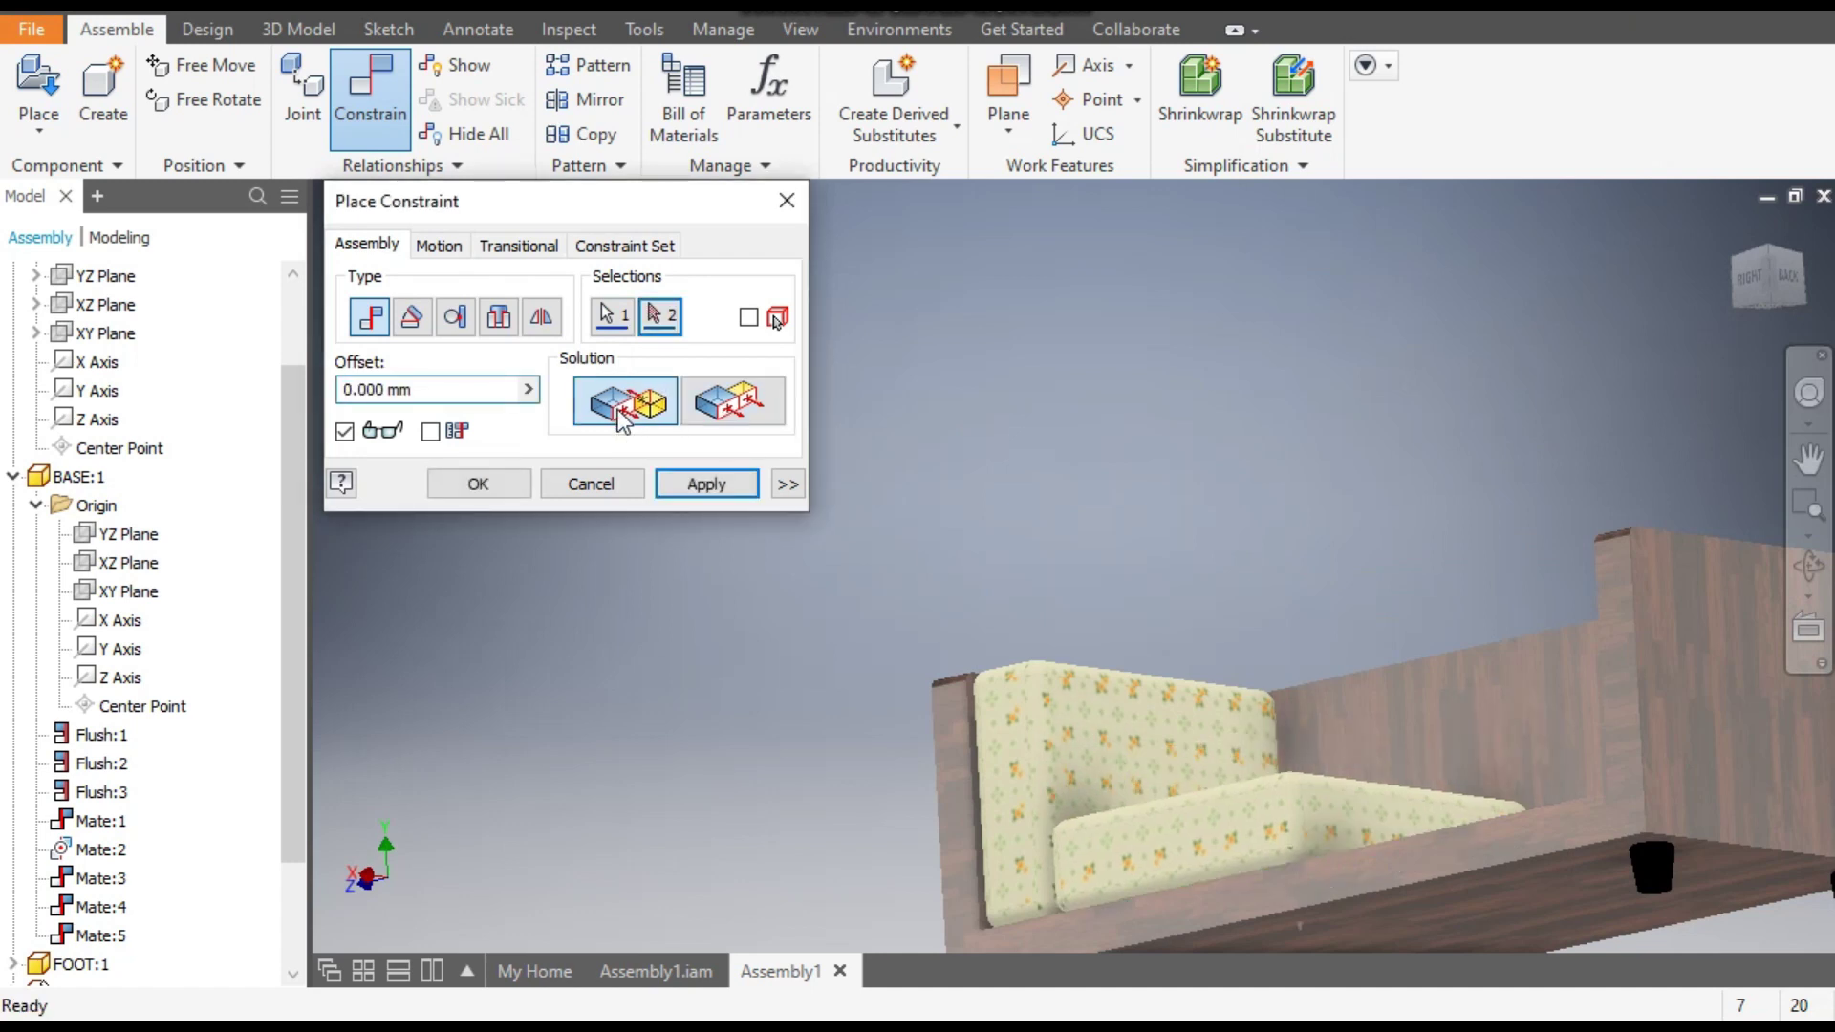
left_click(707, 485)
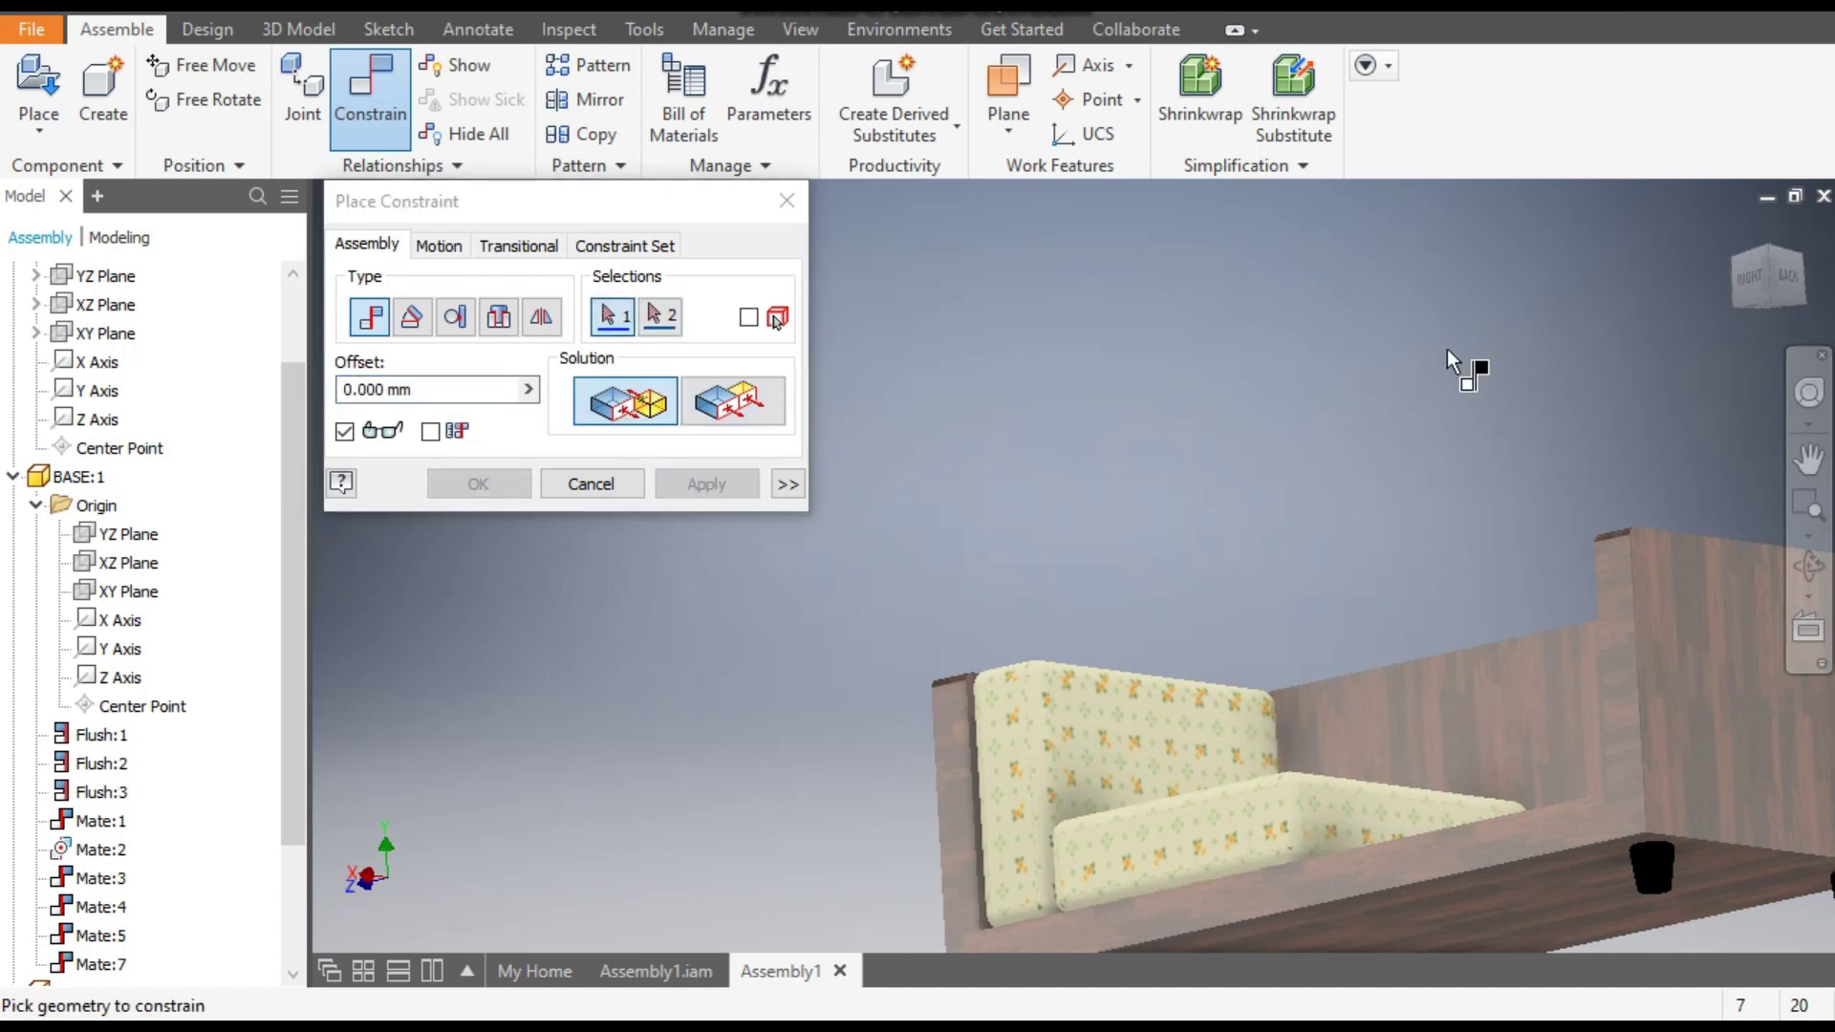
left_click(1769, 250)
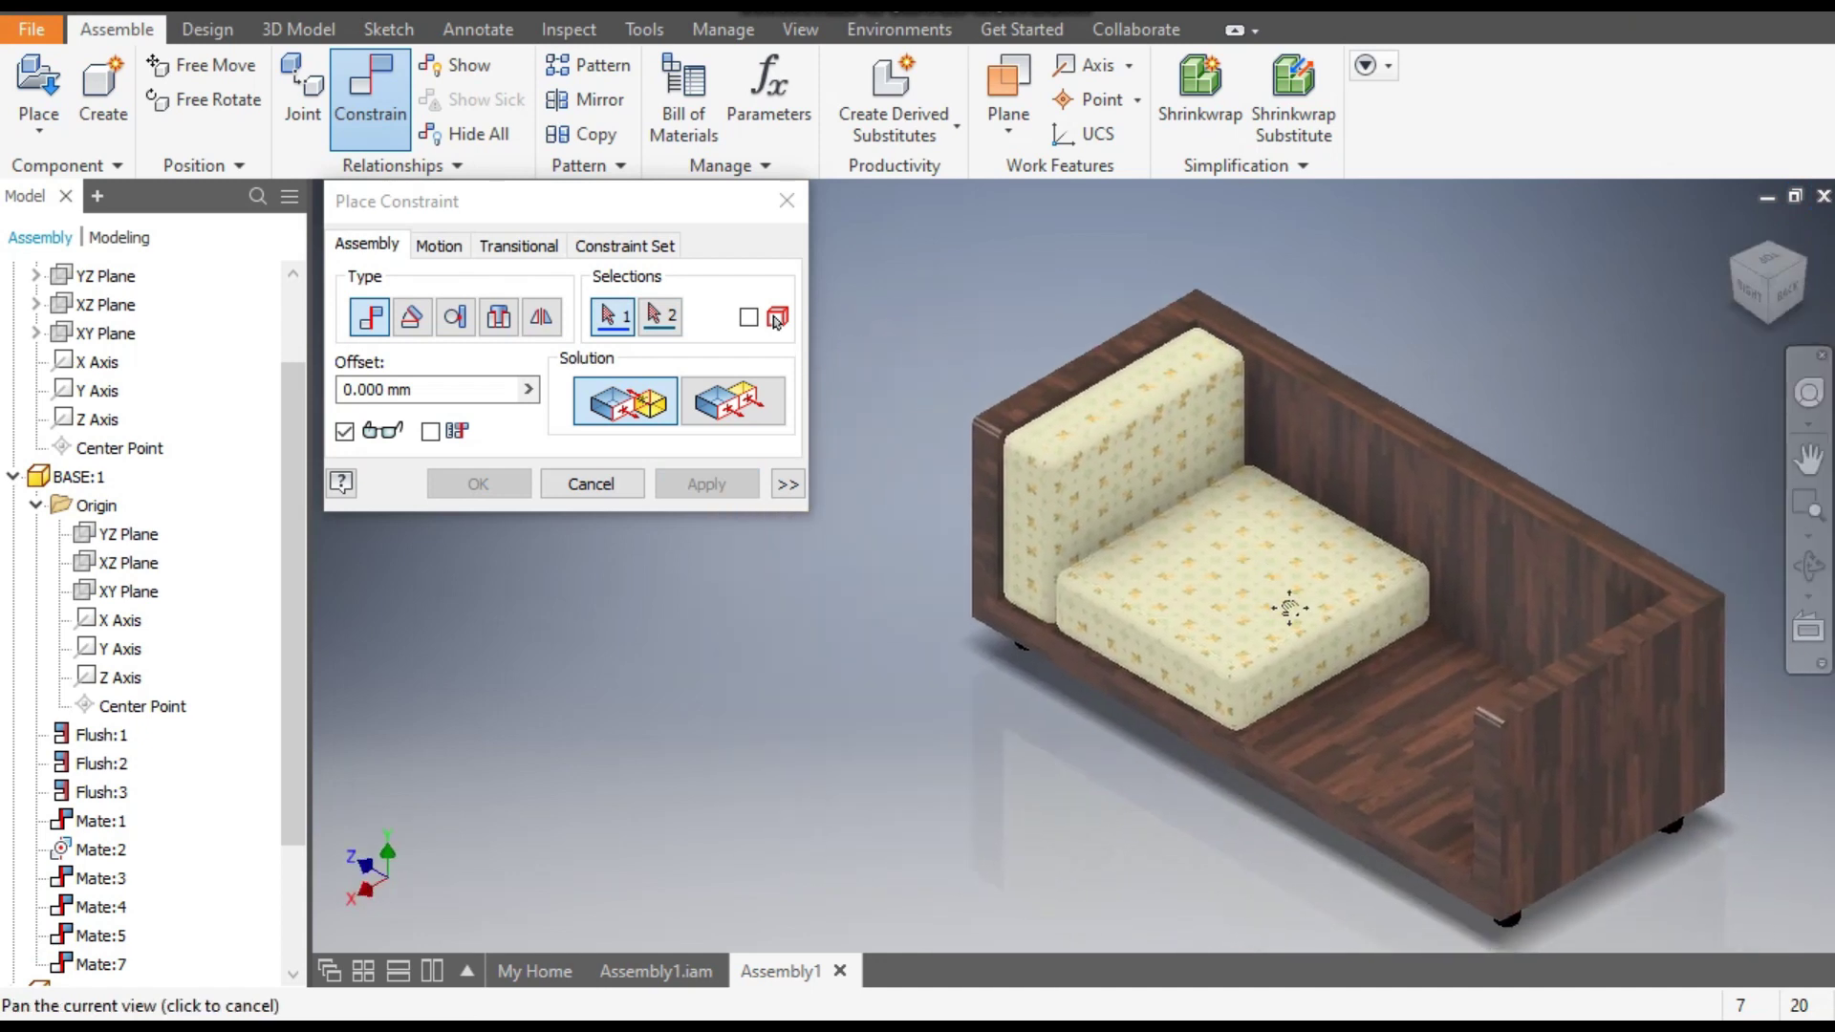
left_click(786, 200)
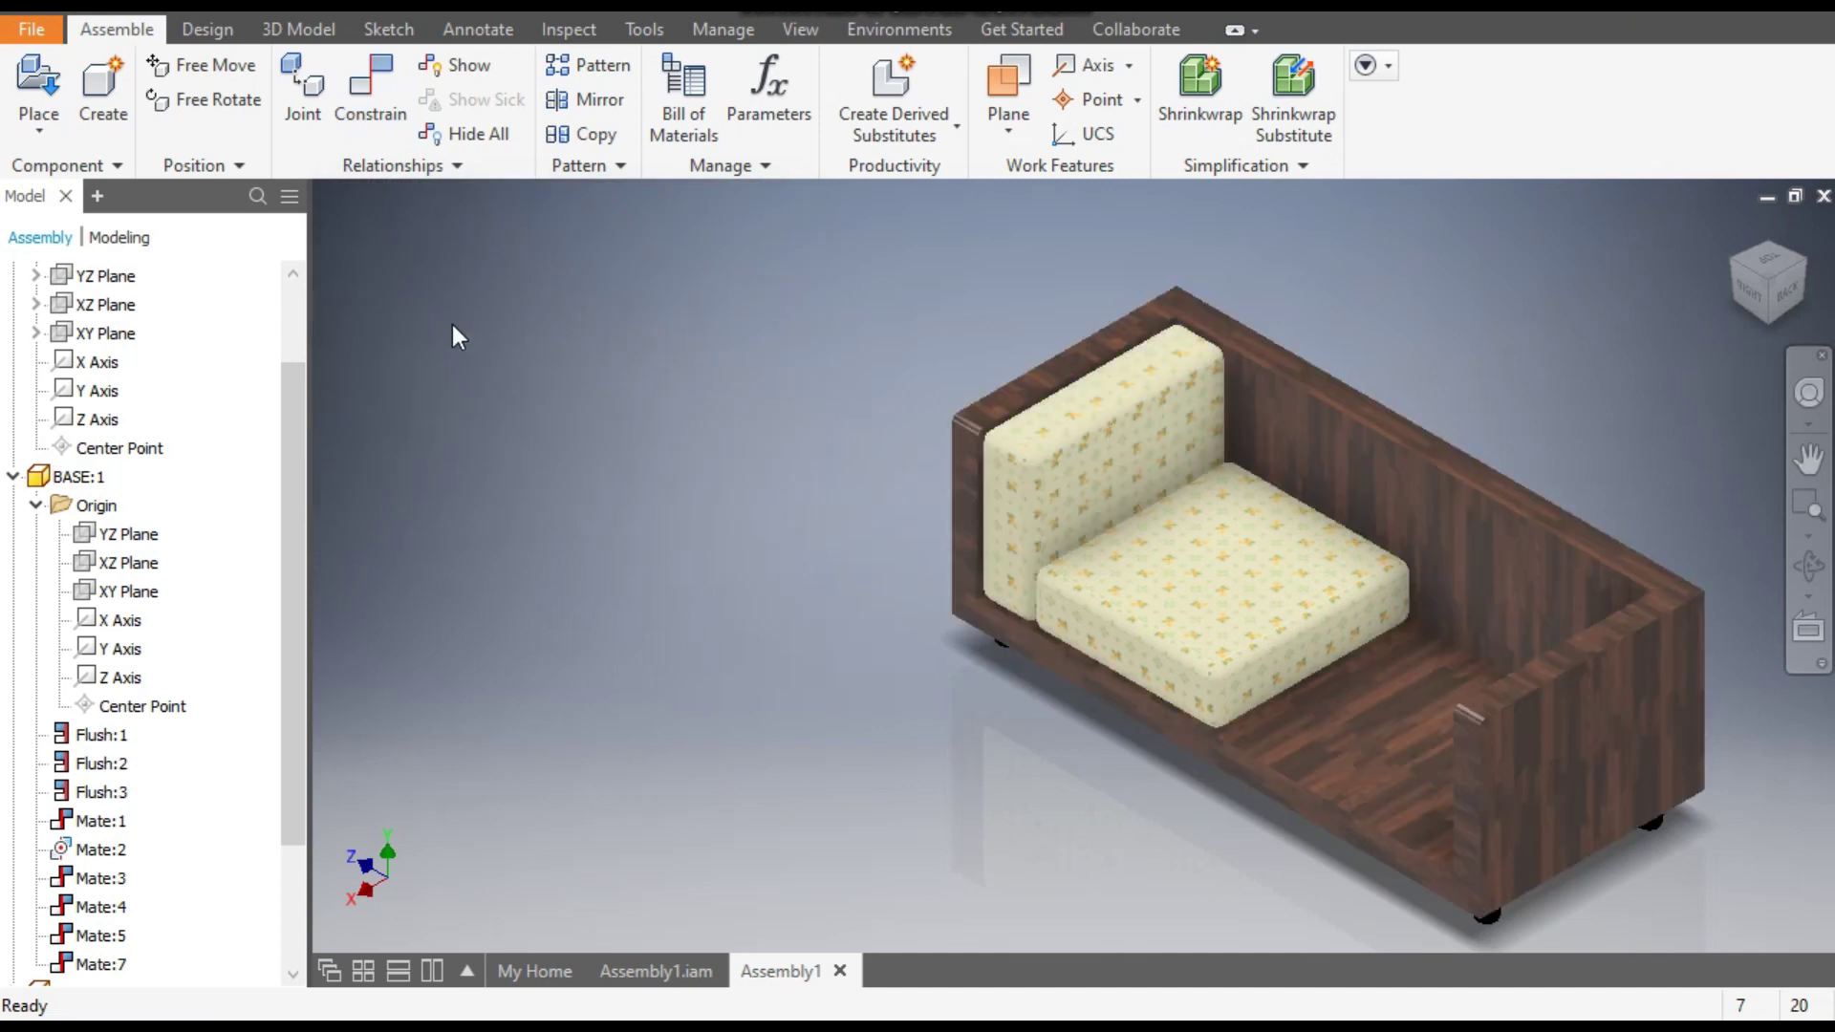
Place one BACK CUSHION part from the assy folder in the open space beside the sofa and finish placing components.
left_click(42, 92)
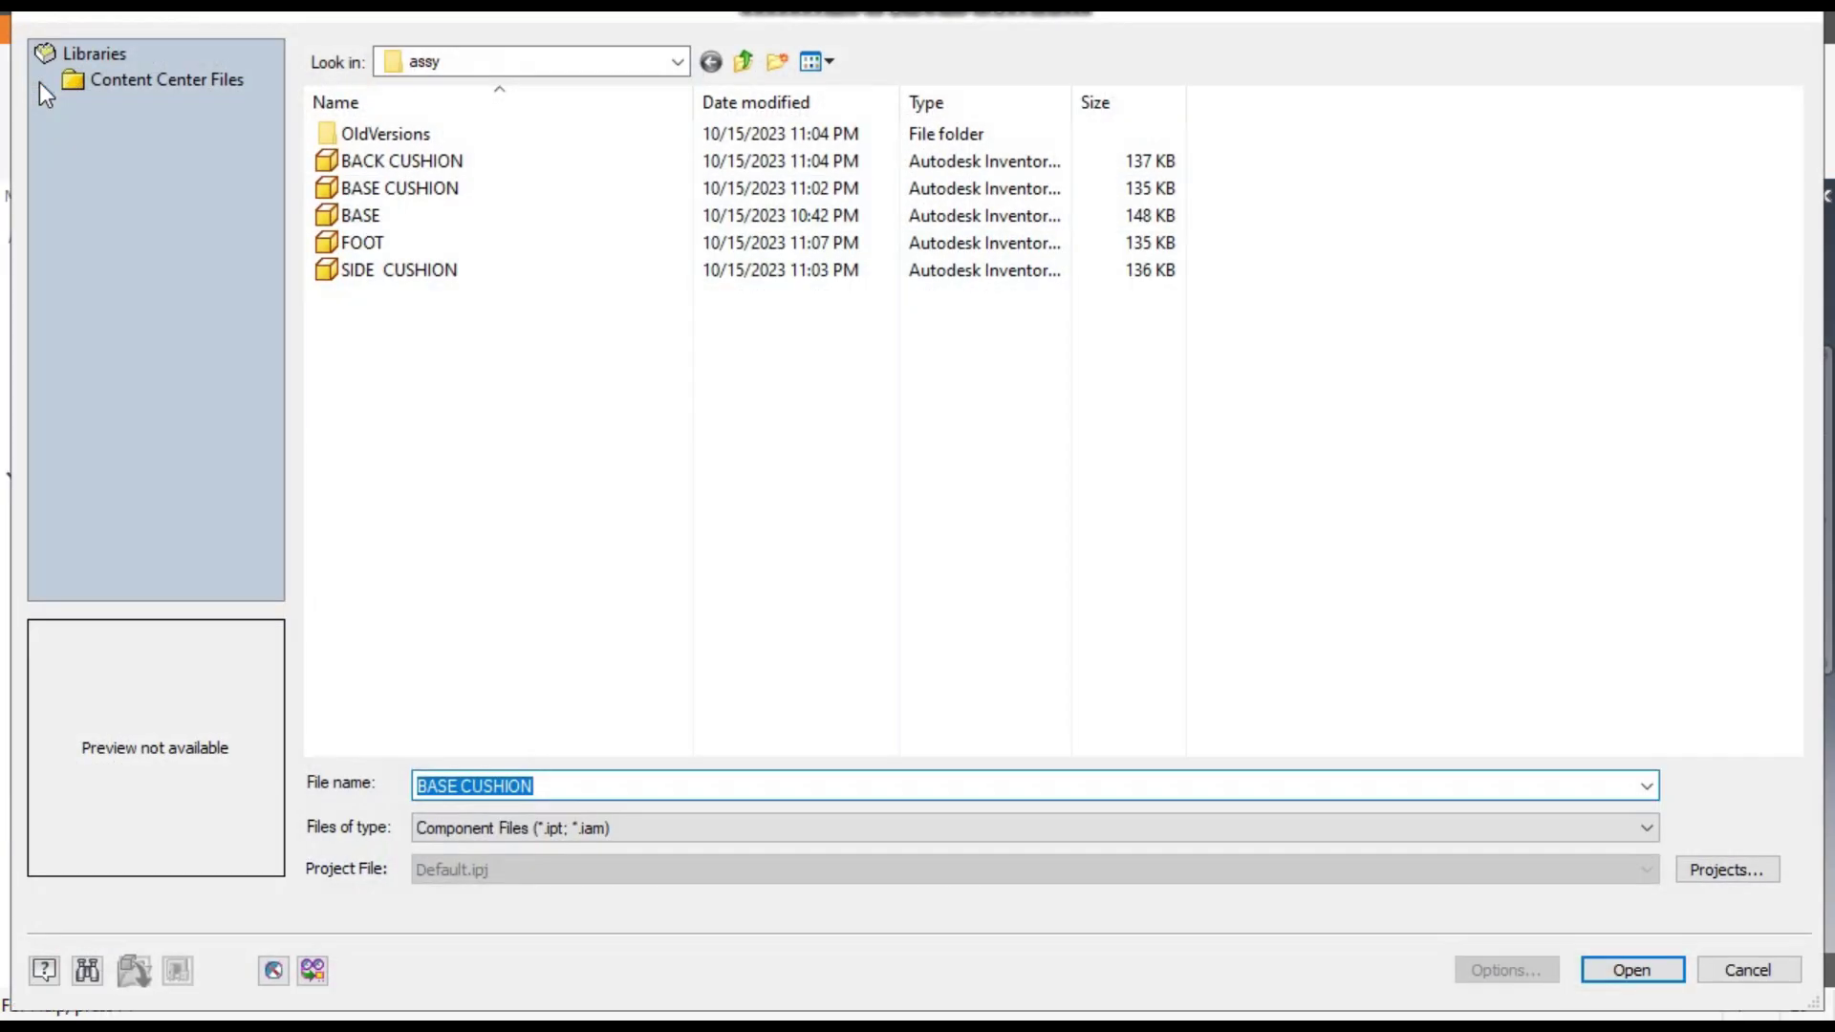
left_click(434, 163)
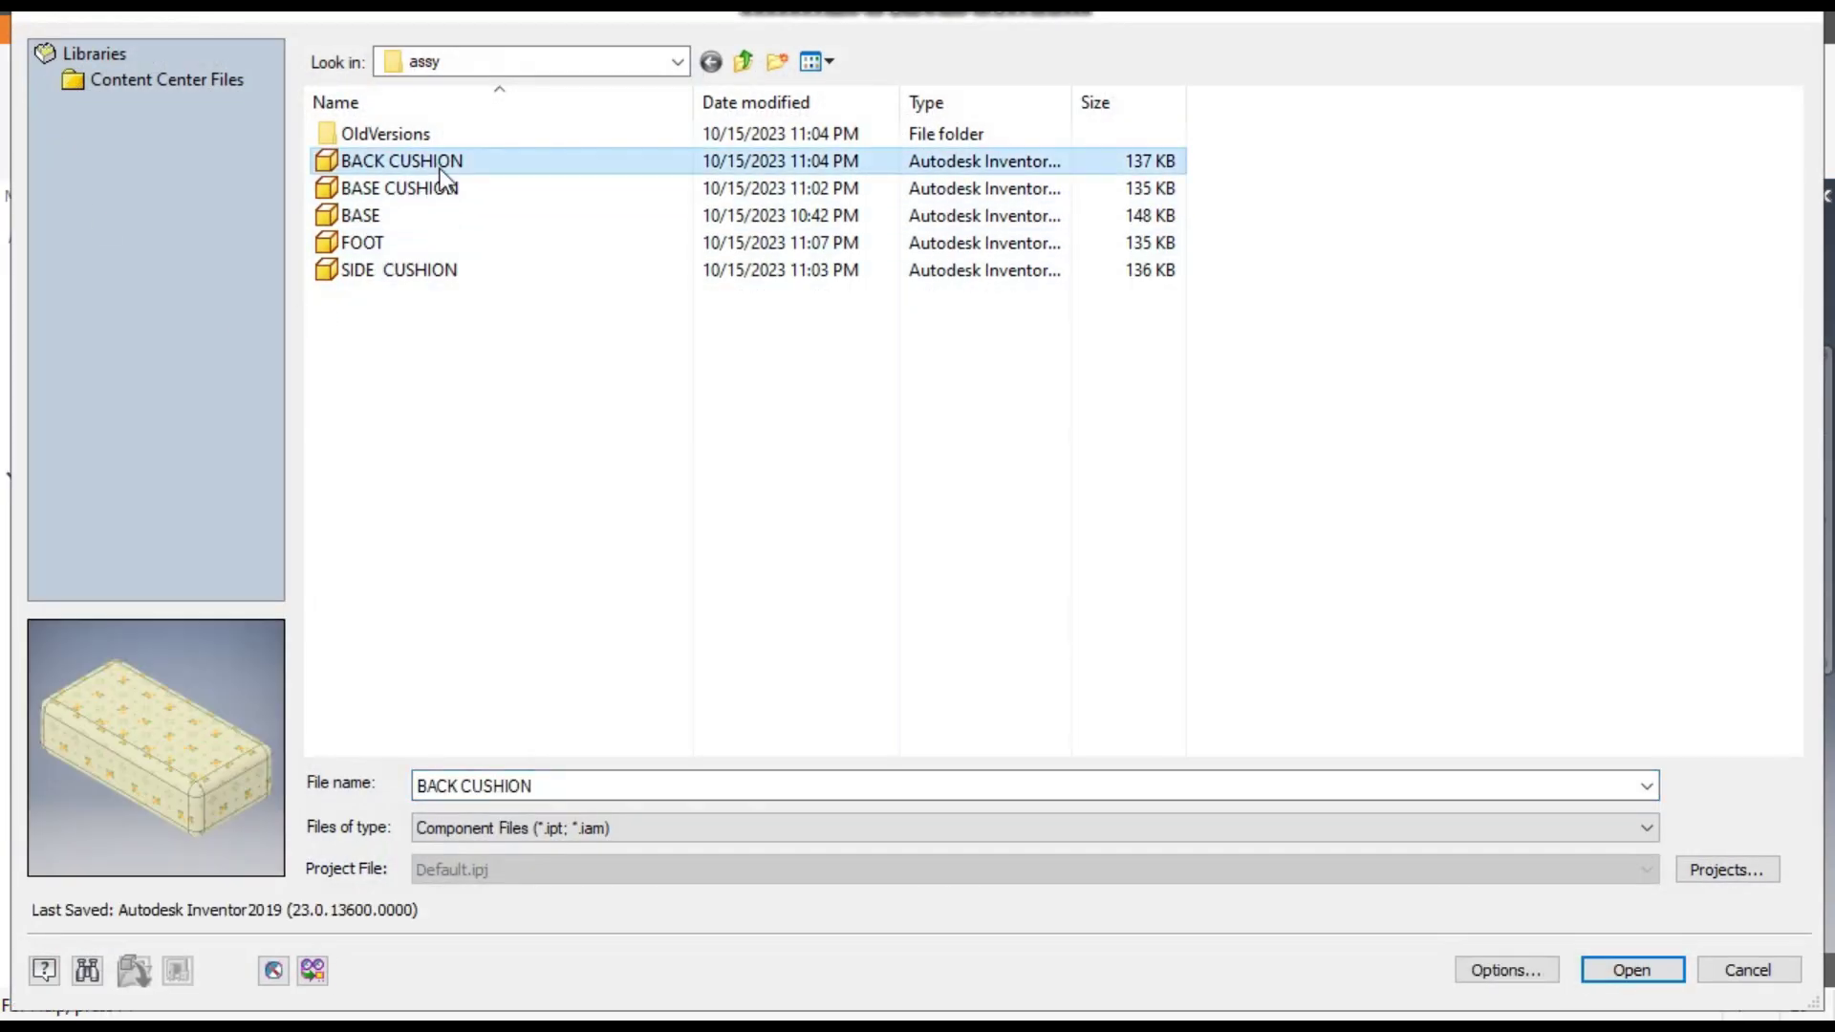
left_click(1628, 973)
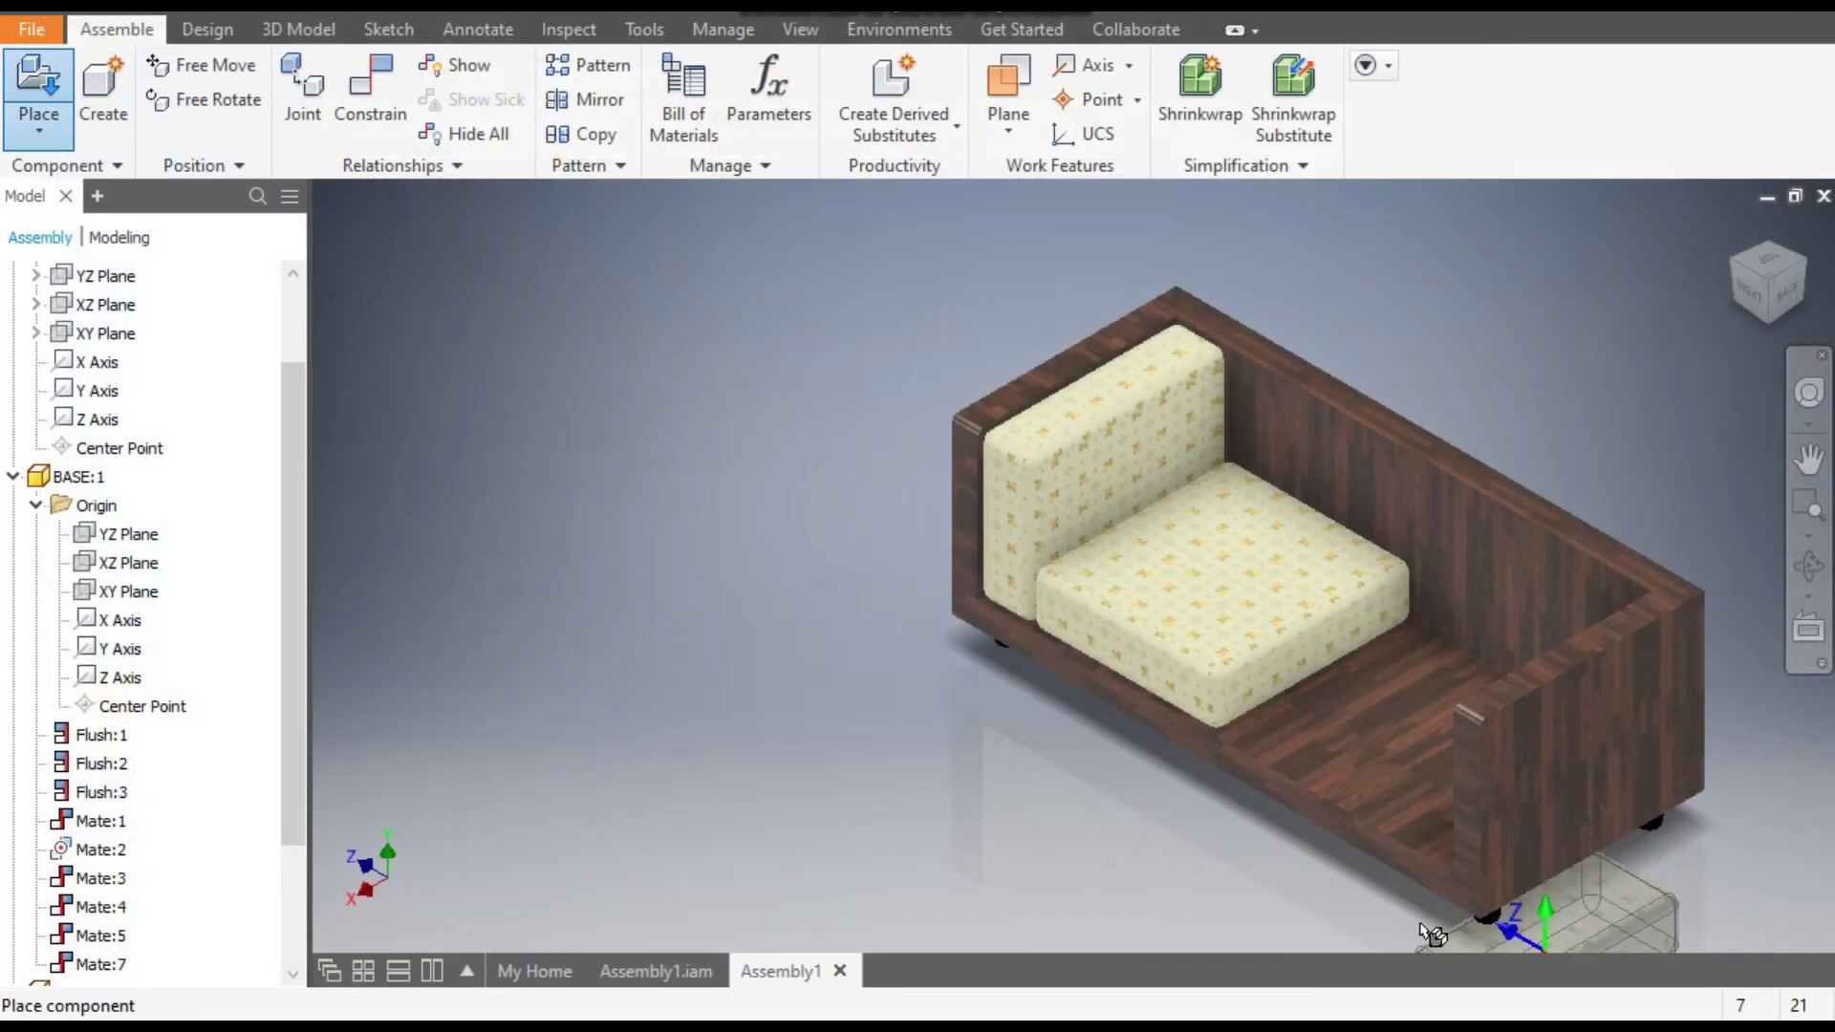
left_click(784, 392)
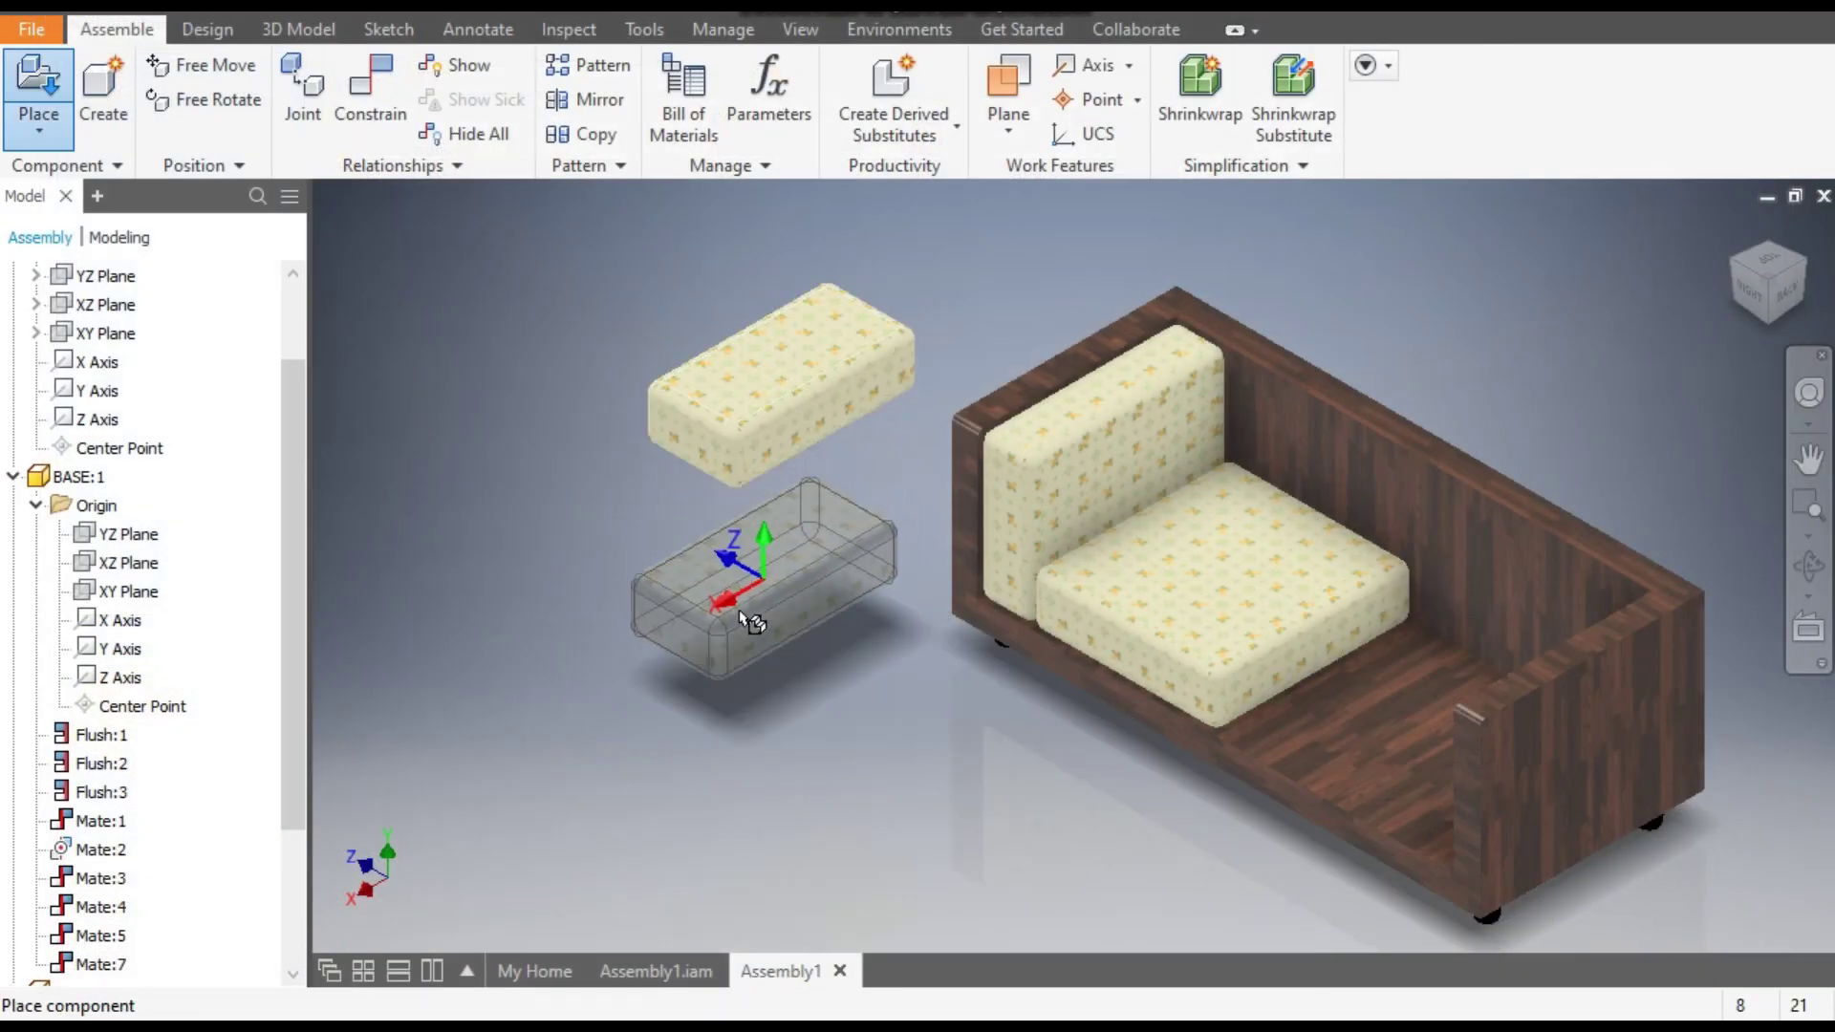
key("Escape")
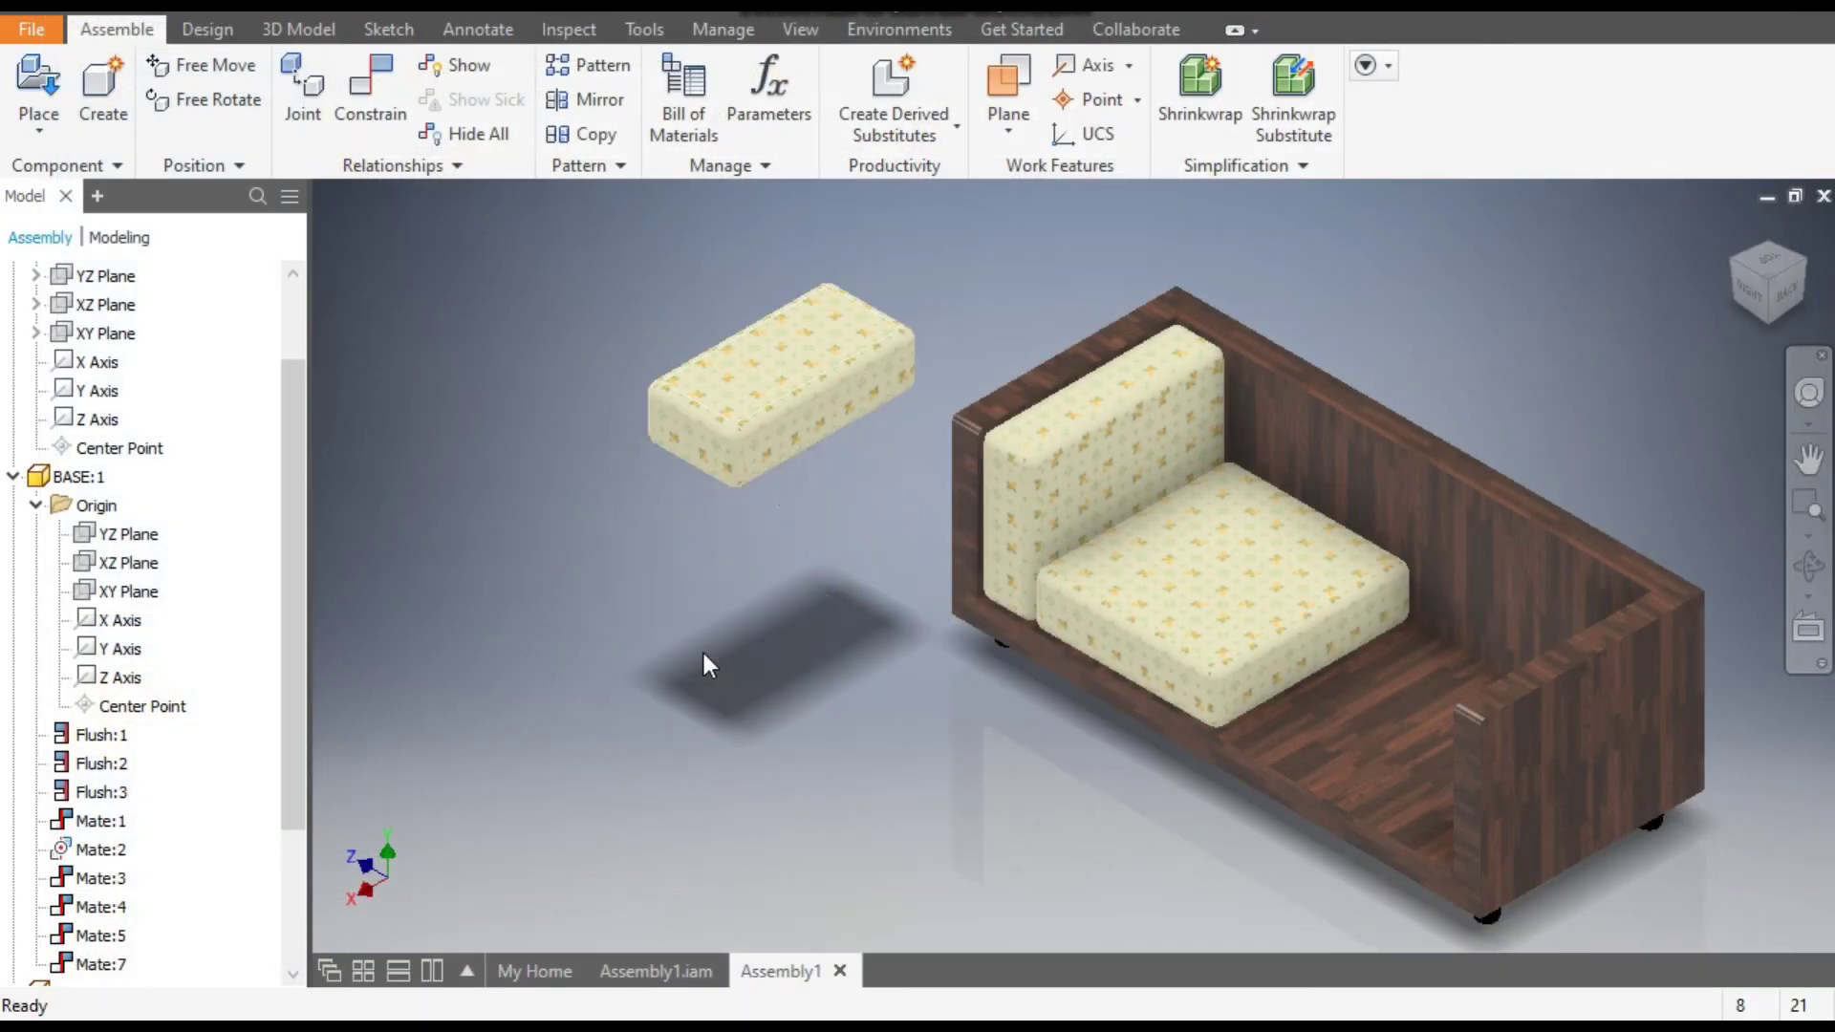
left_click(371, 95)
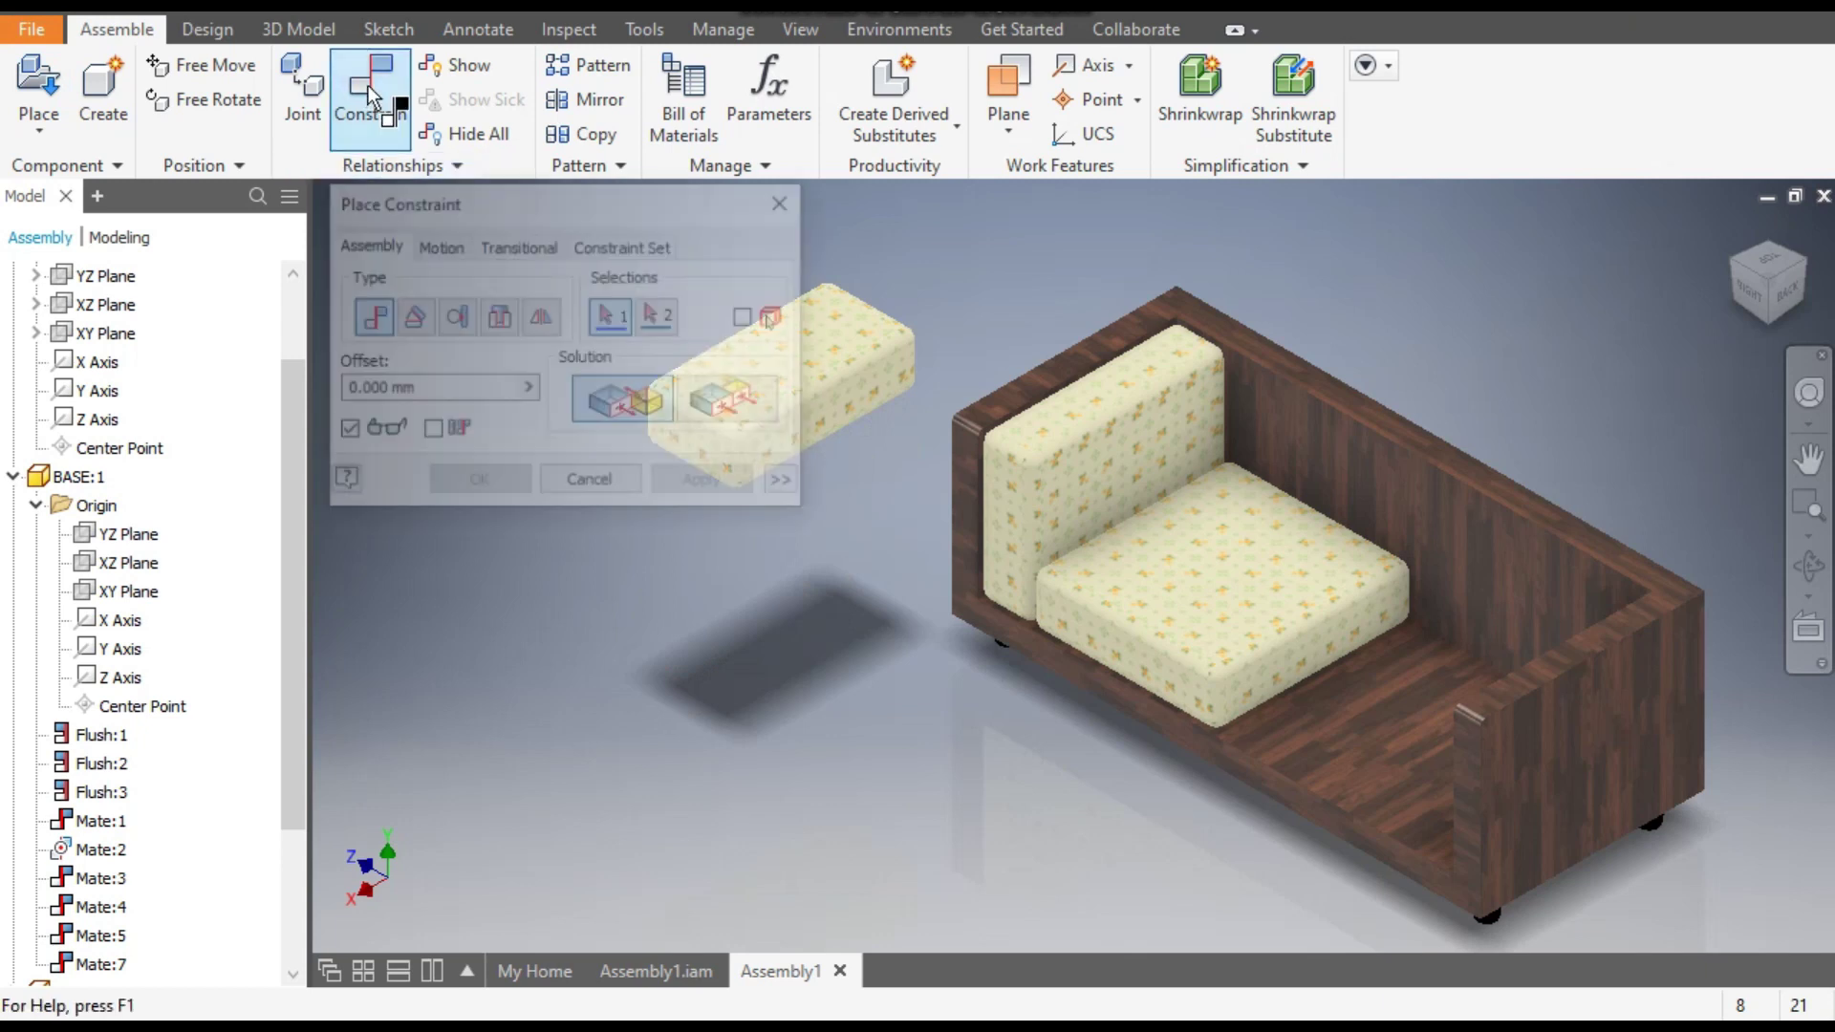
middle_click_drag(1033, 592, 1277, 593)
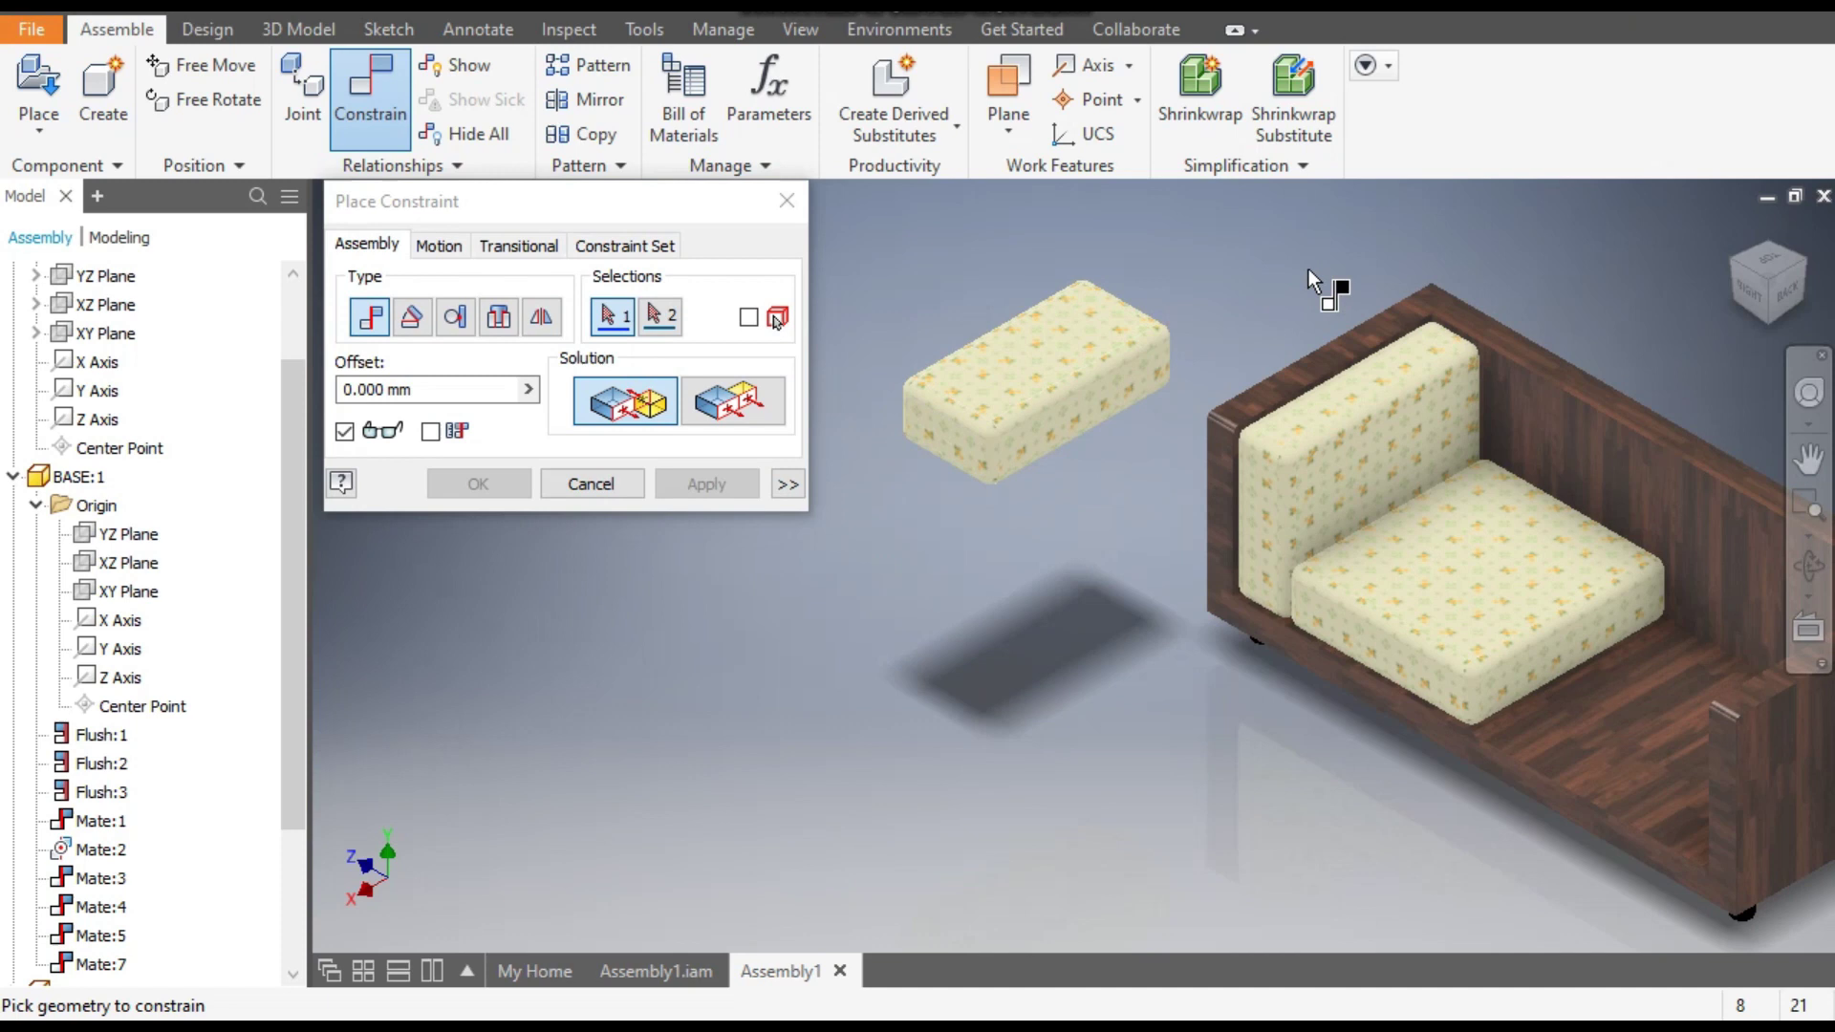
left_click(783, 195)
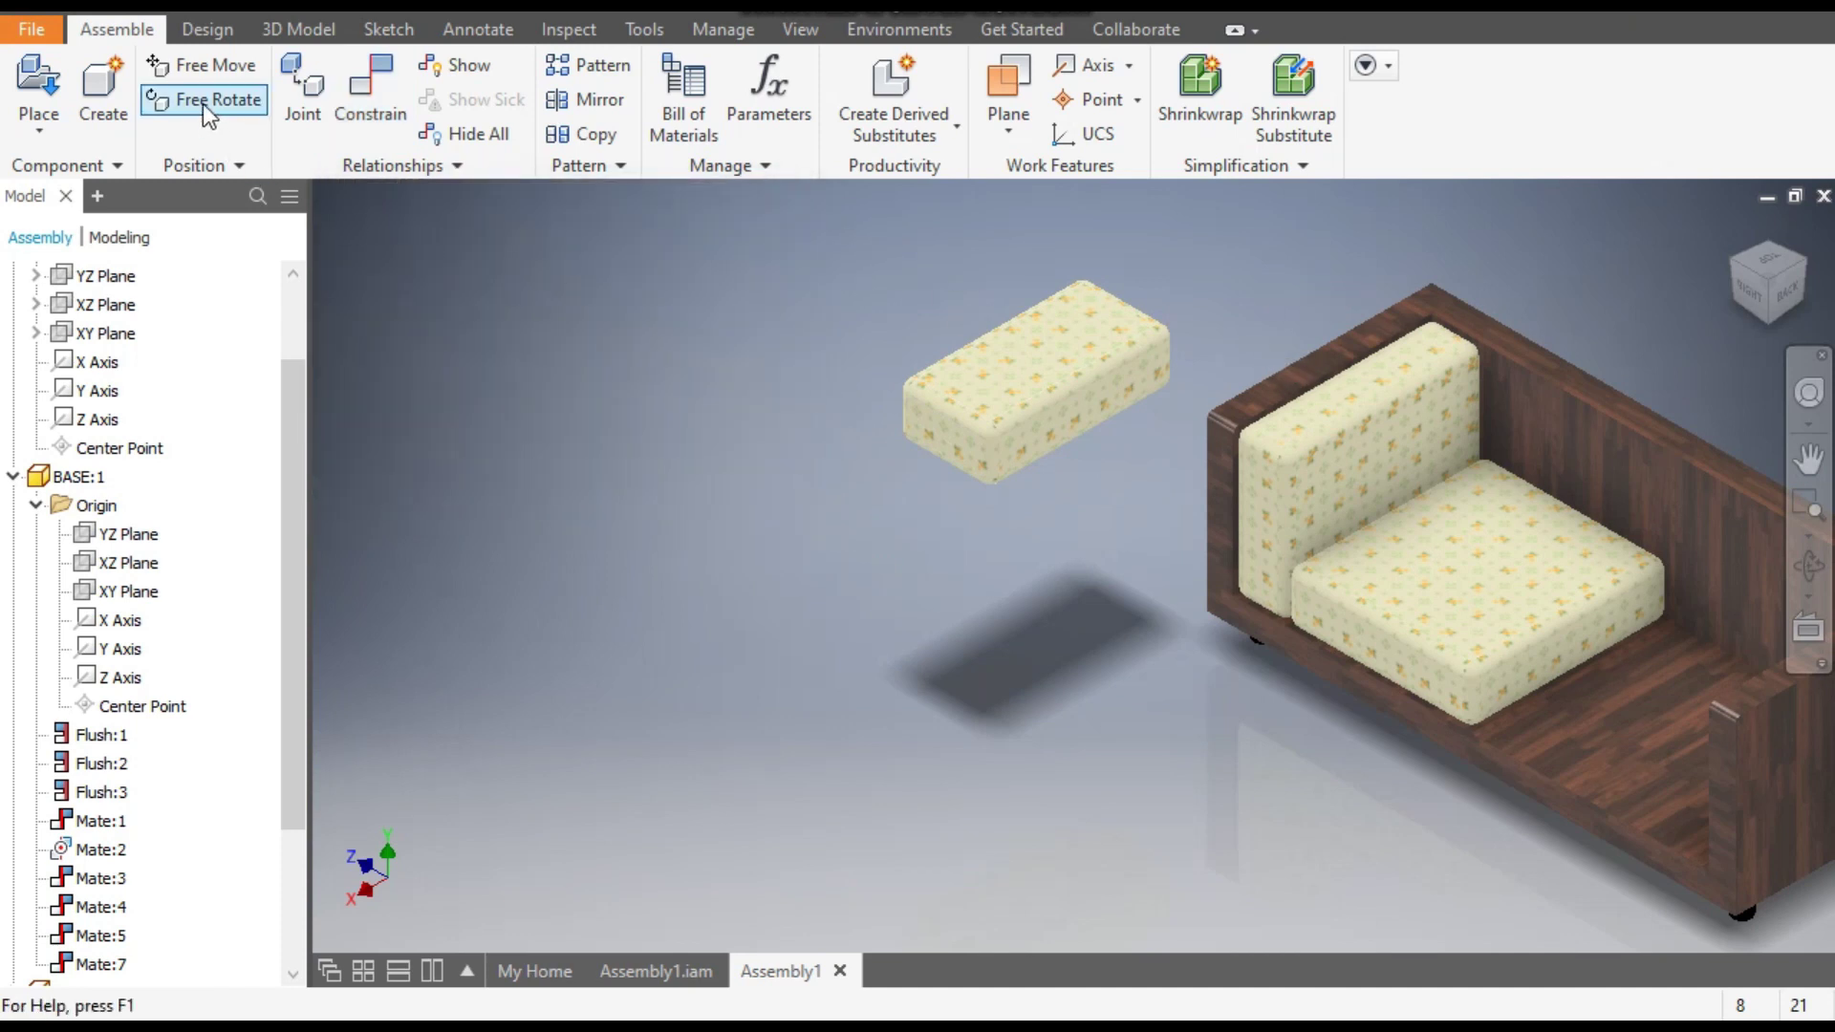
Free-rotate the back cushion until it stands upright with its length roughly parallel to the sofa's wooden back.
left_click(203, 99)
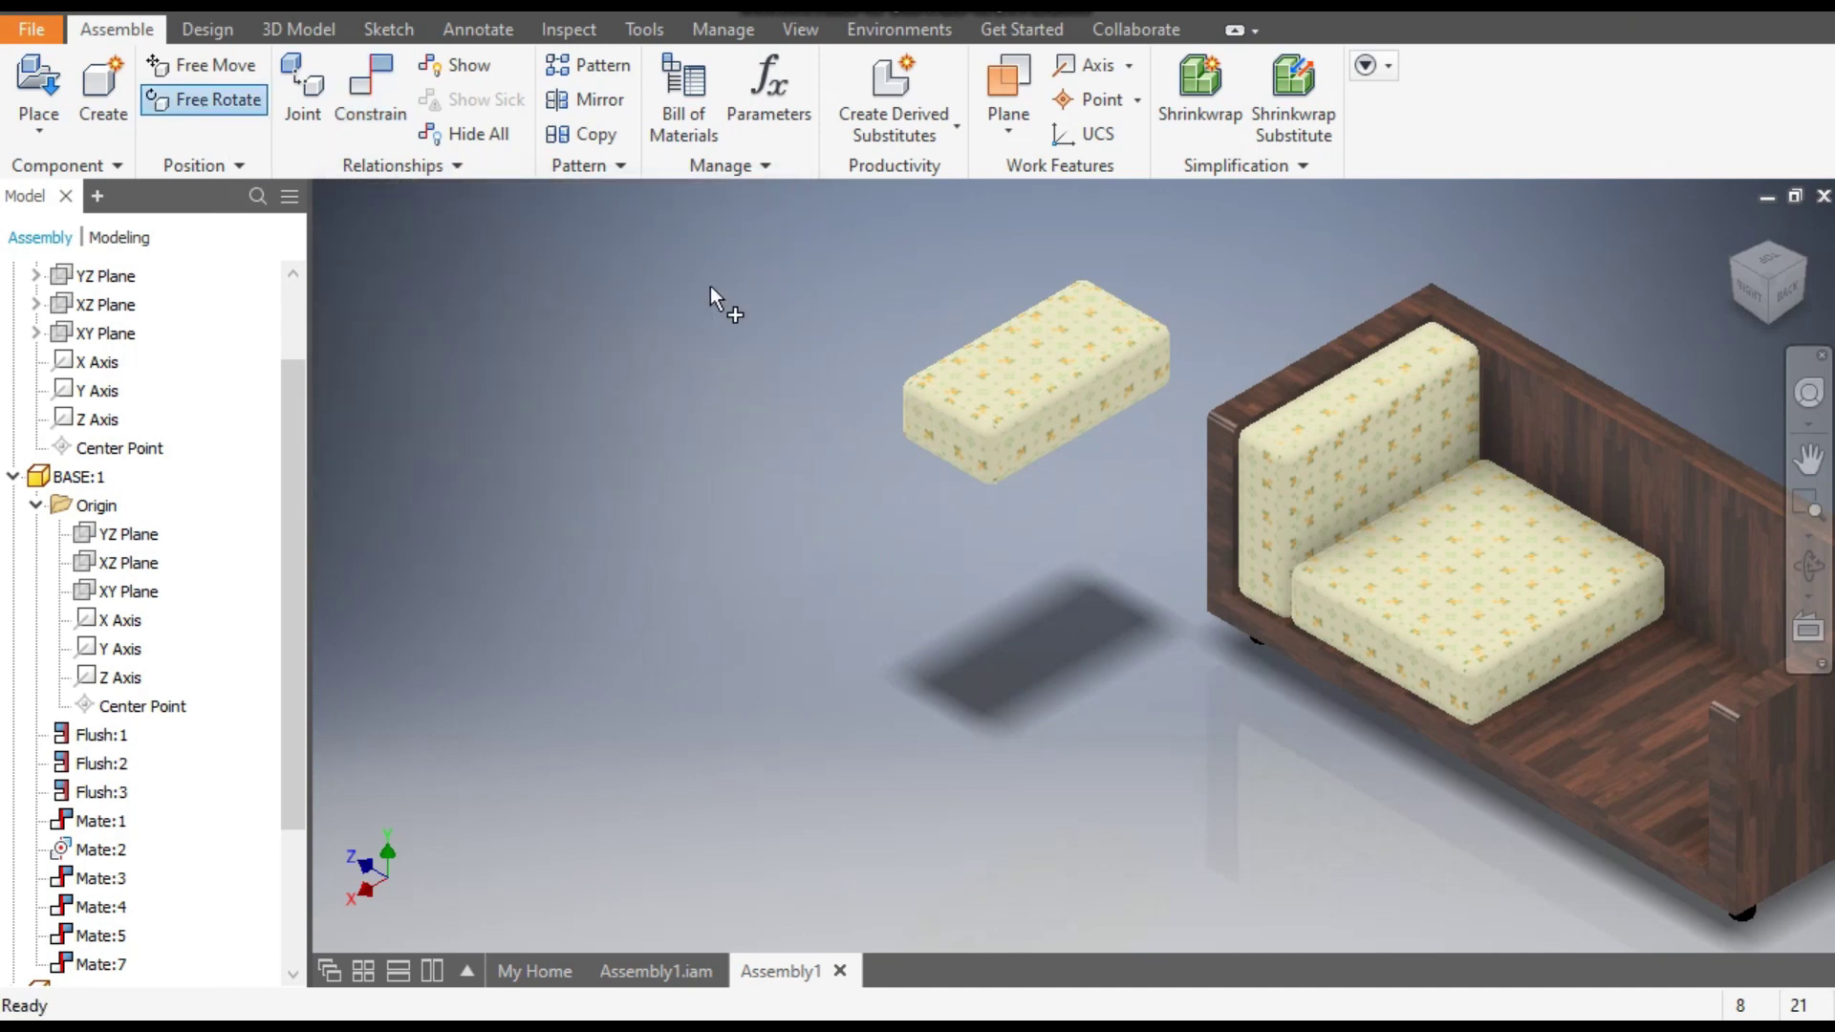
left_click(988, 381)
left_click_drag(1094, 409, 1151, 432)
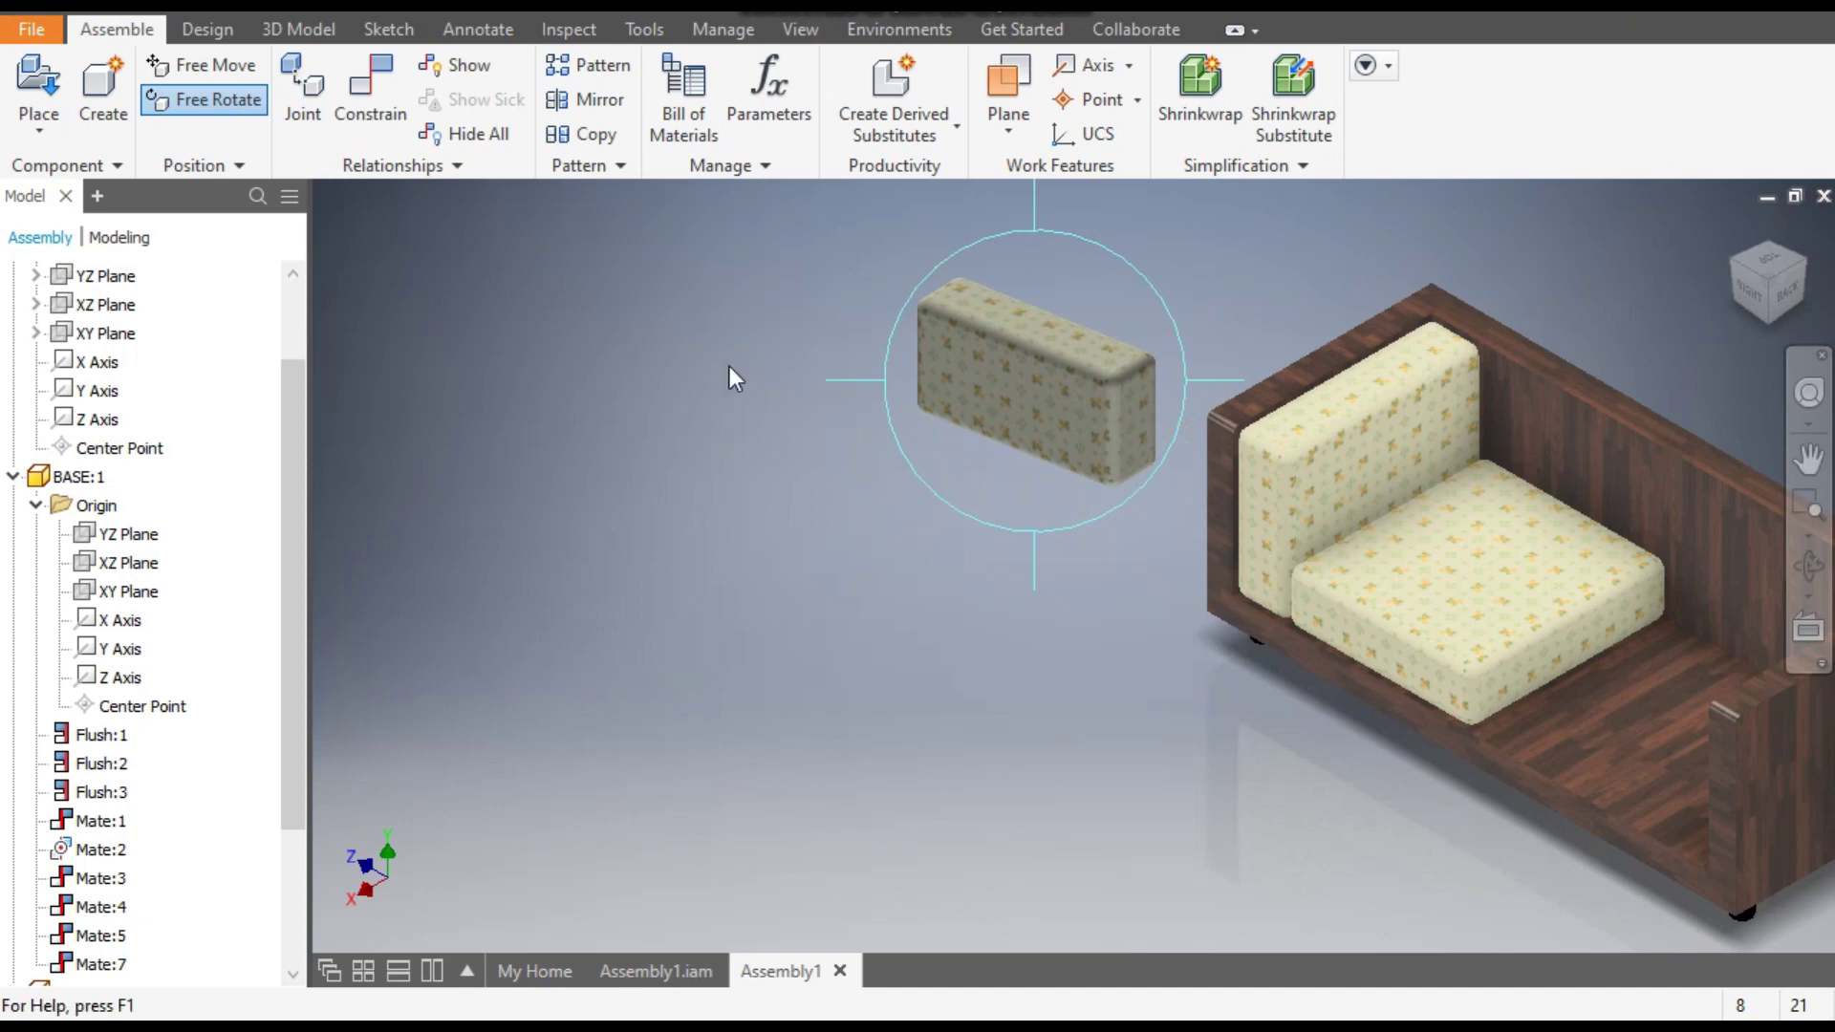
key("Escape")
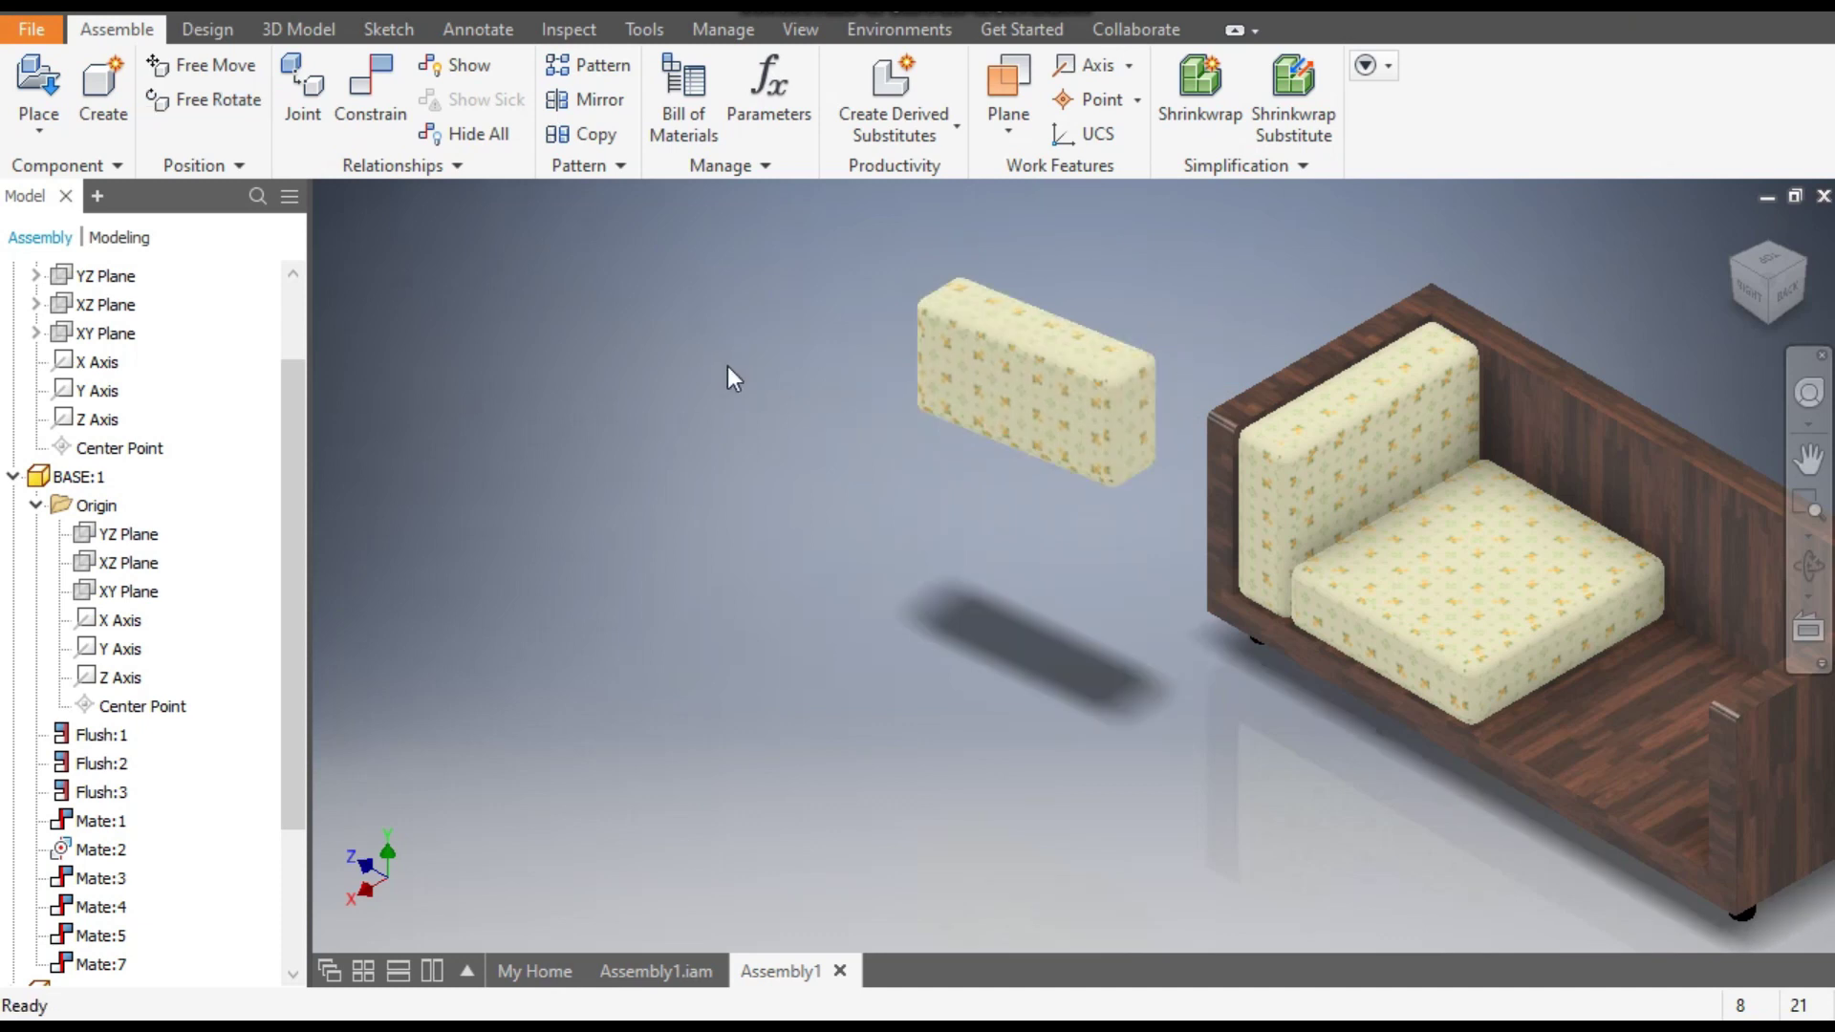
Mate the back cushion's small end face to the side cushion's large inner face at 0 mm offset.
left_click(366, 93)
middle_click_drag(1071, 517, 876, 484)
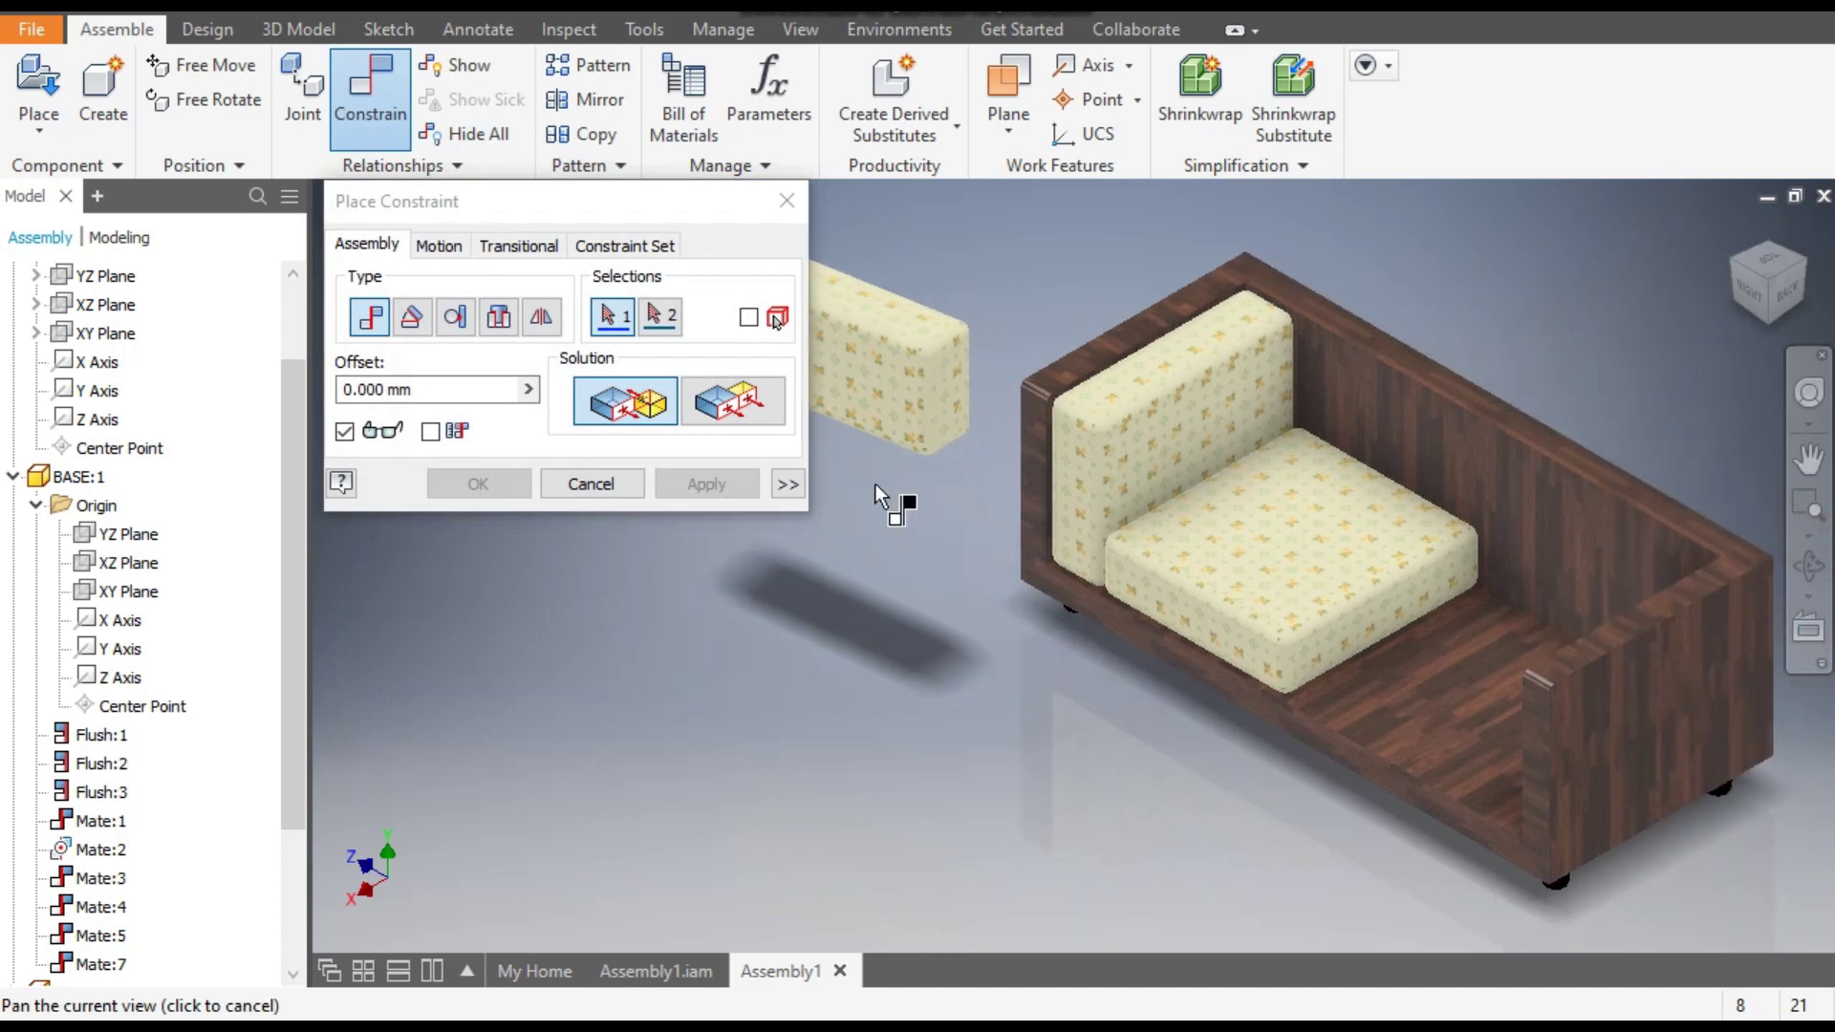
left_click(959, 376)
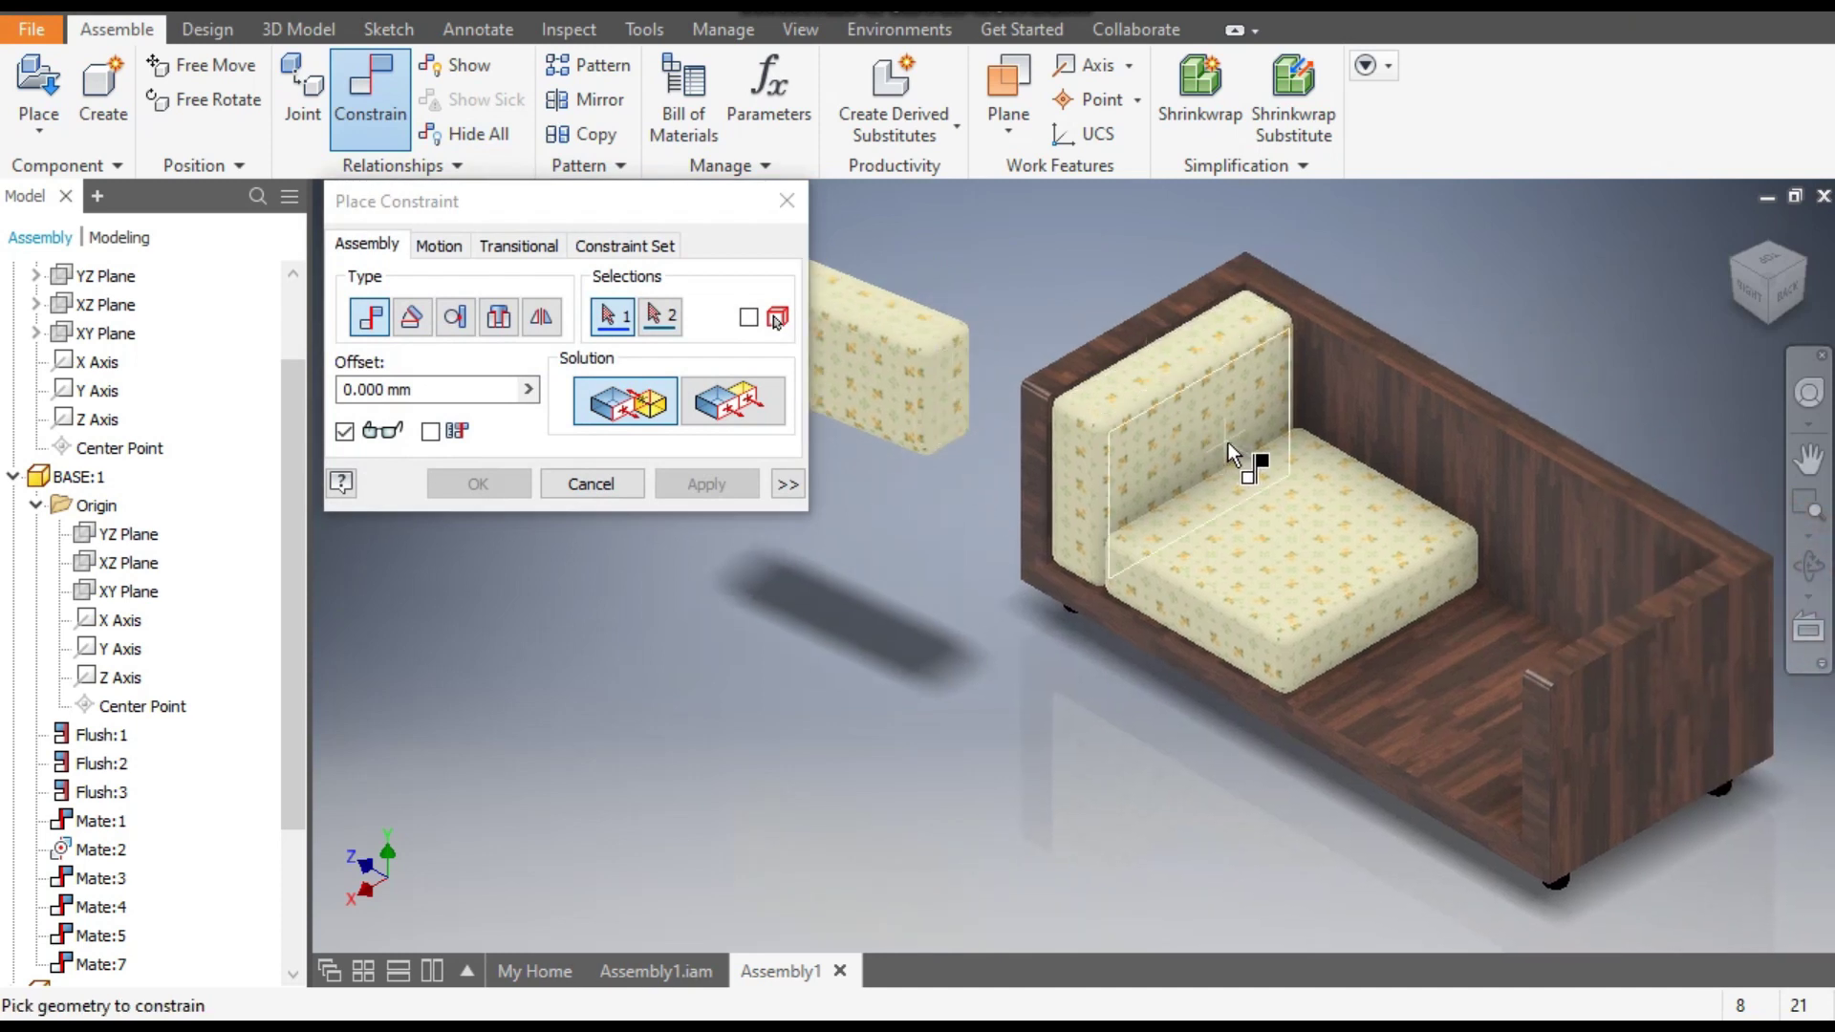
left_click(1751, 291)
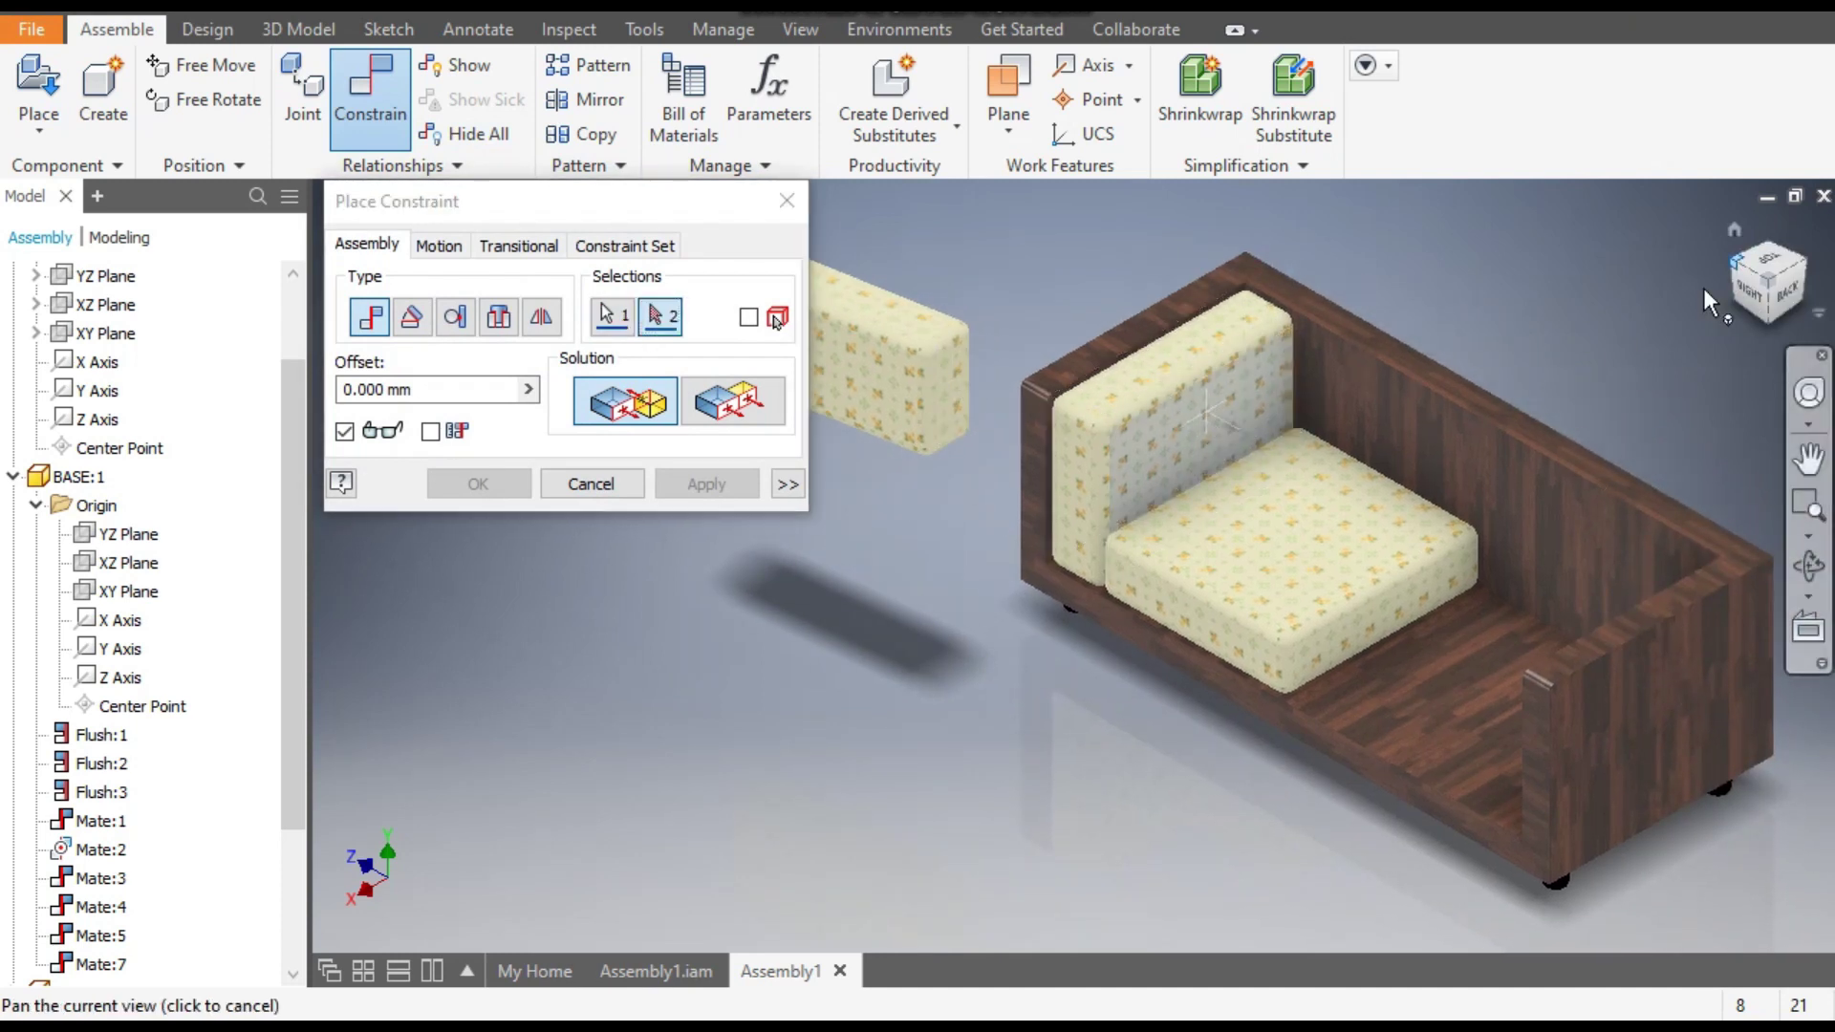
key("F6")
scroll(1052, 617, "up", 5)
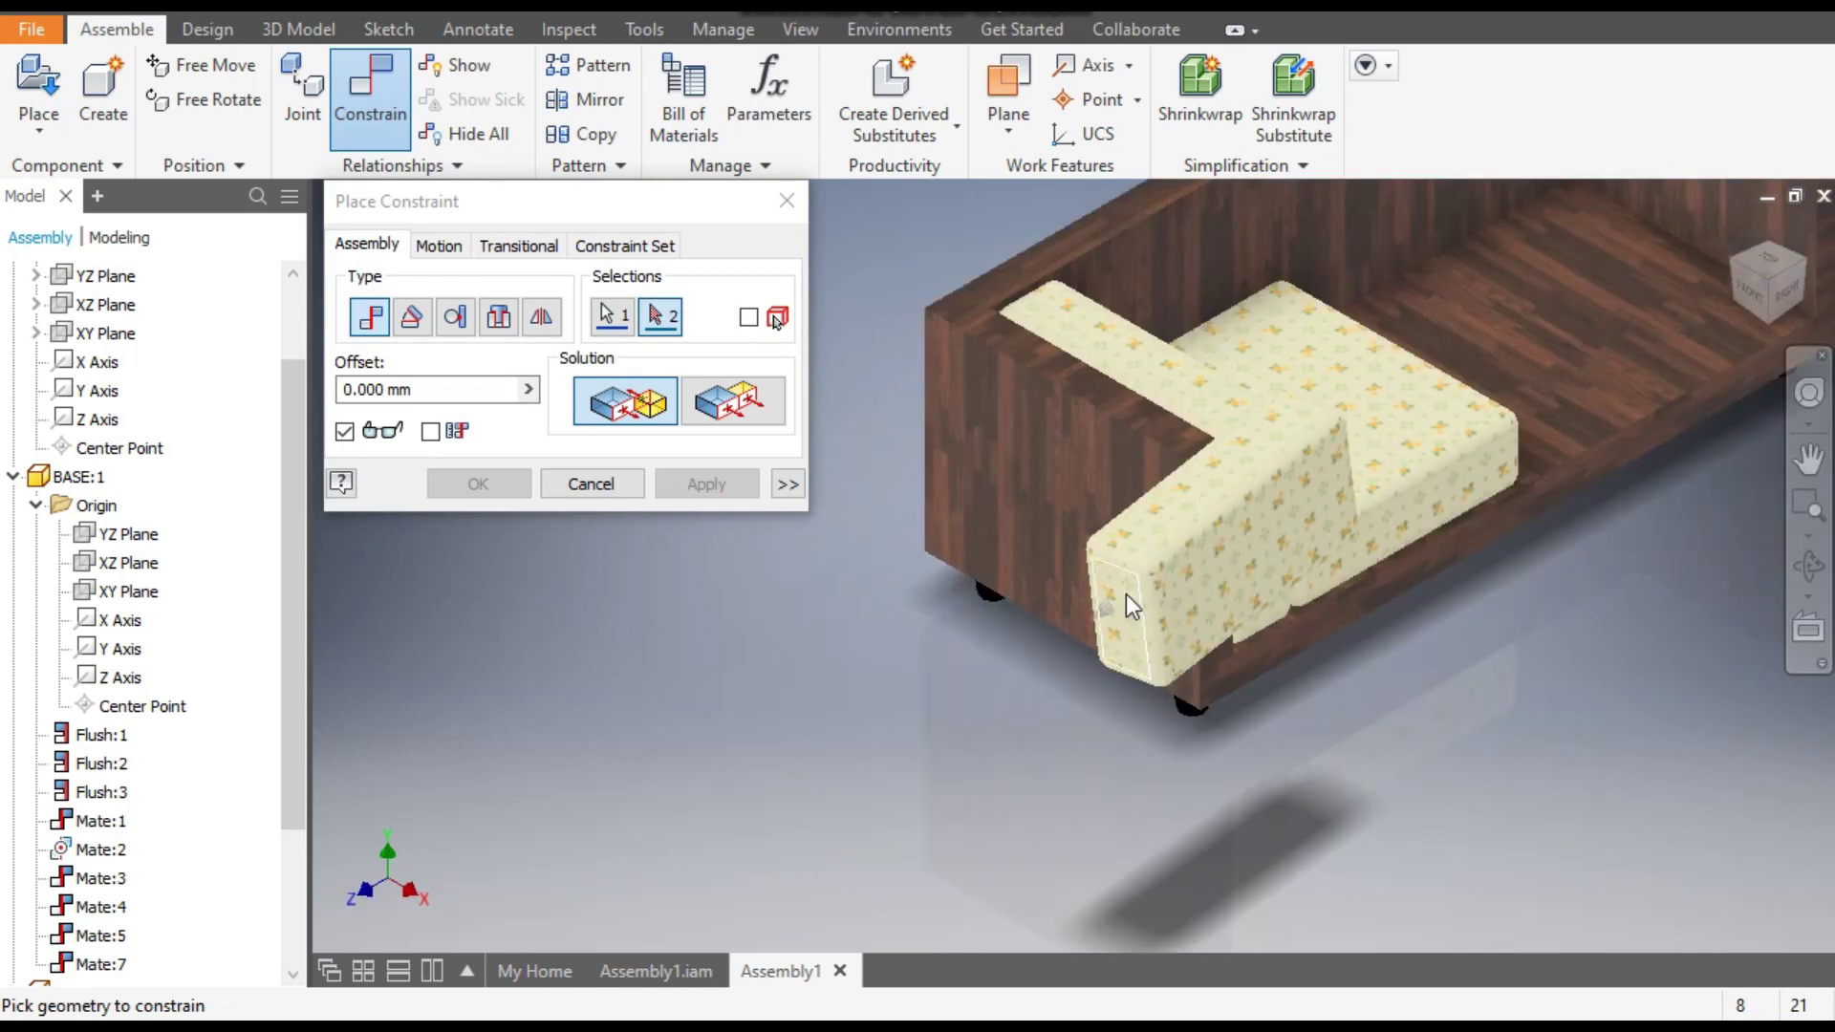
left_click(1126, 594)
middle_click_drag(1501, 332, 1124, 470)
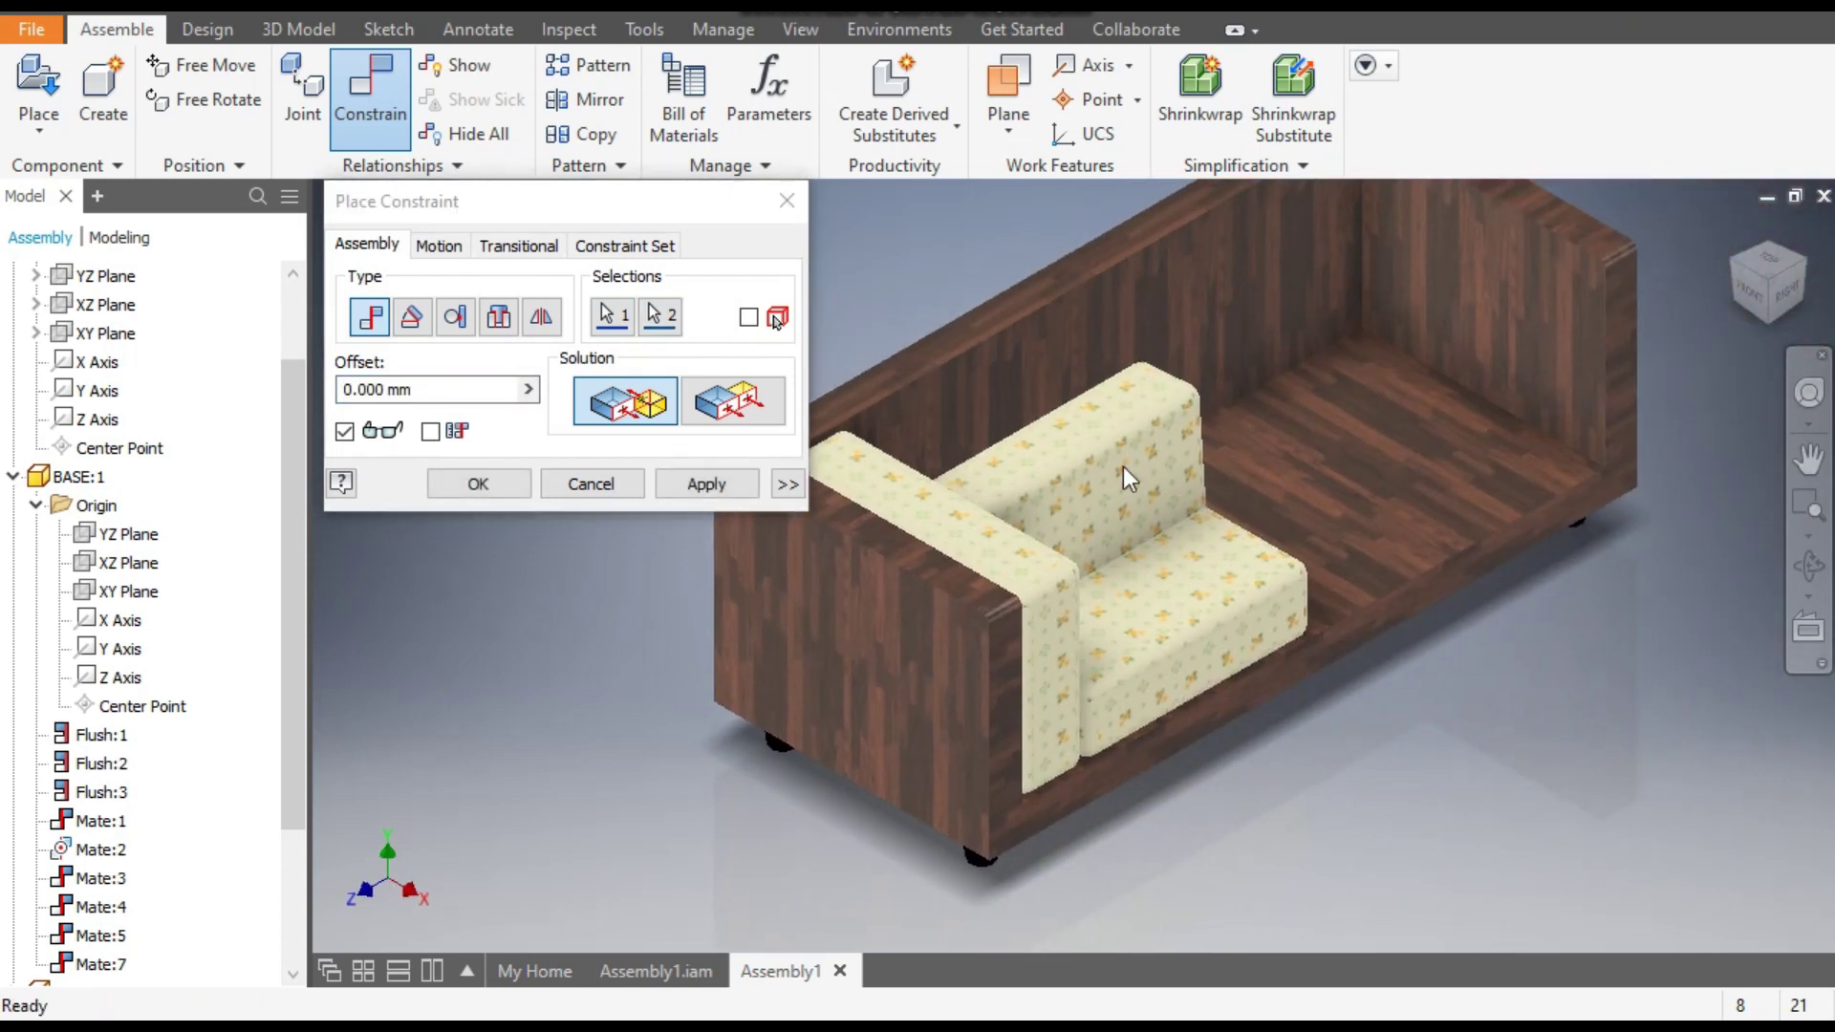
left_click(688, 483)
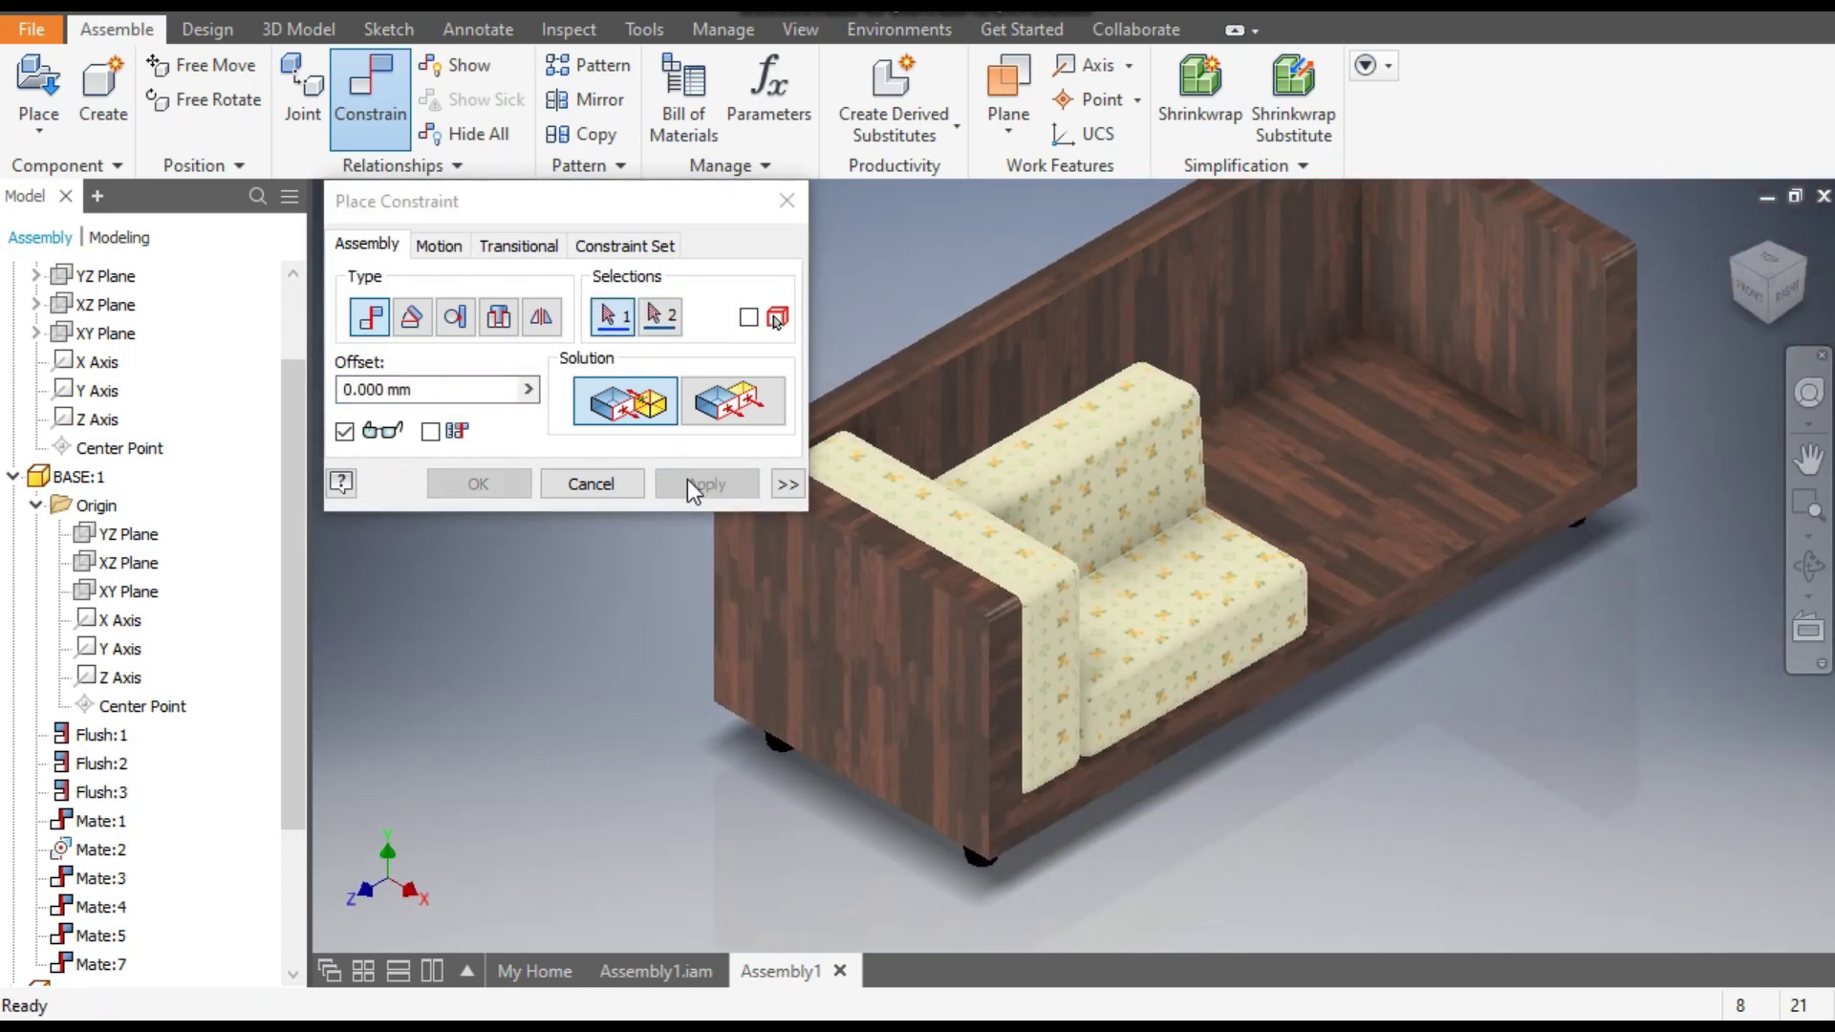
Constrain the back cushion's top face flush with the side cushion's top face at 0 mm offset.
left_click(1075, 428)
middle_click_drag(1053, 461, 1190, 523)
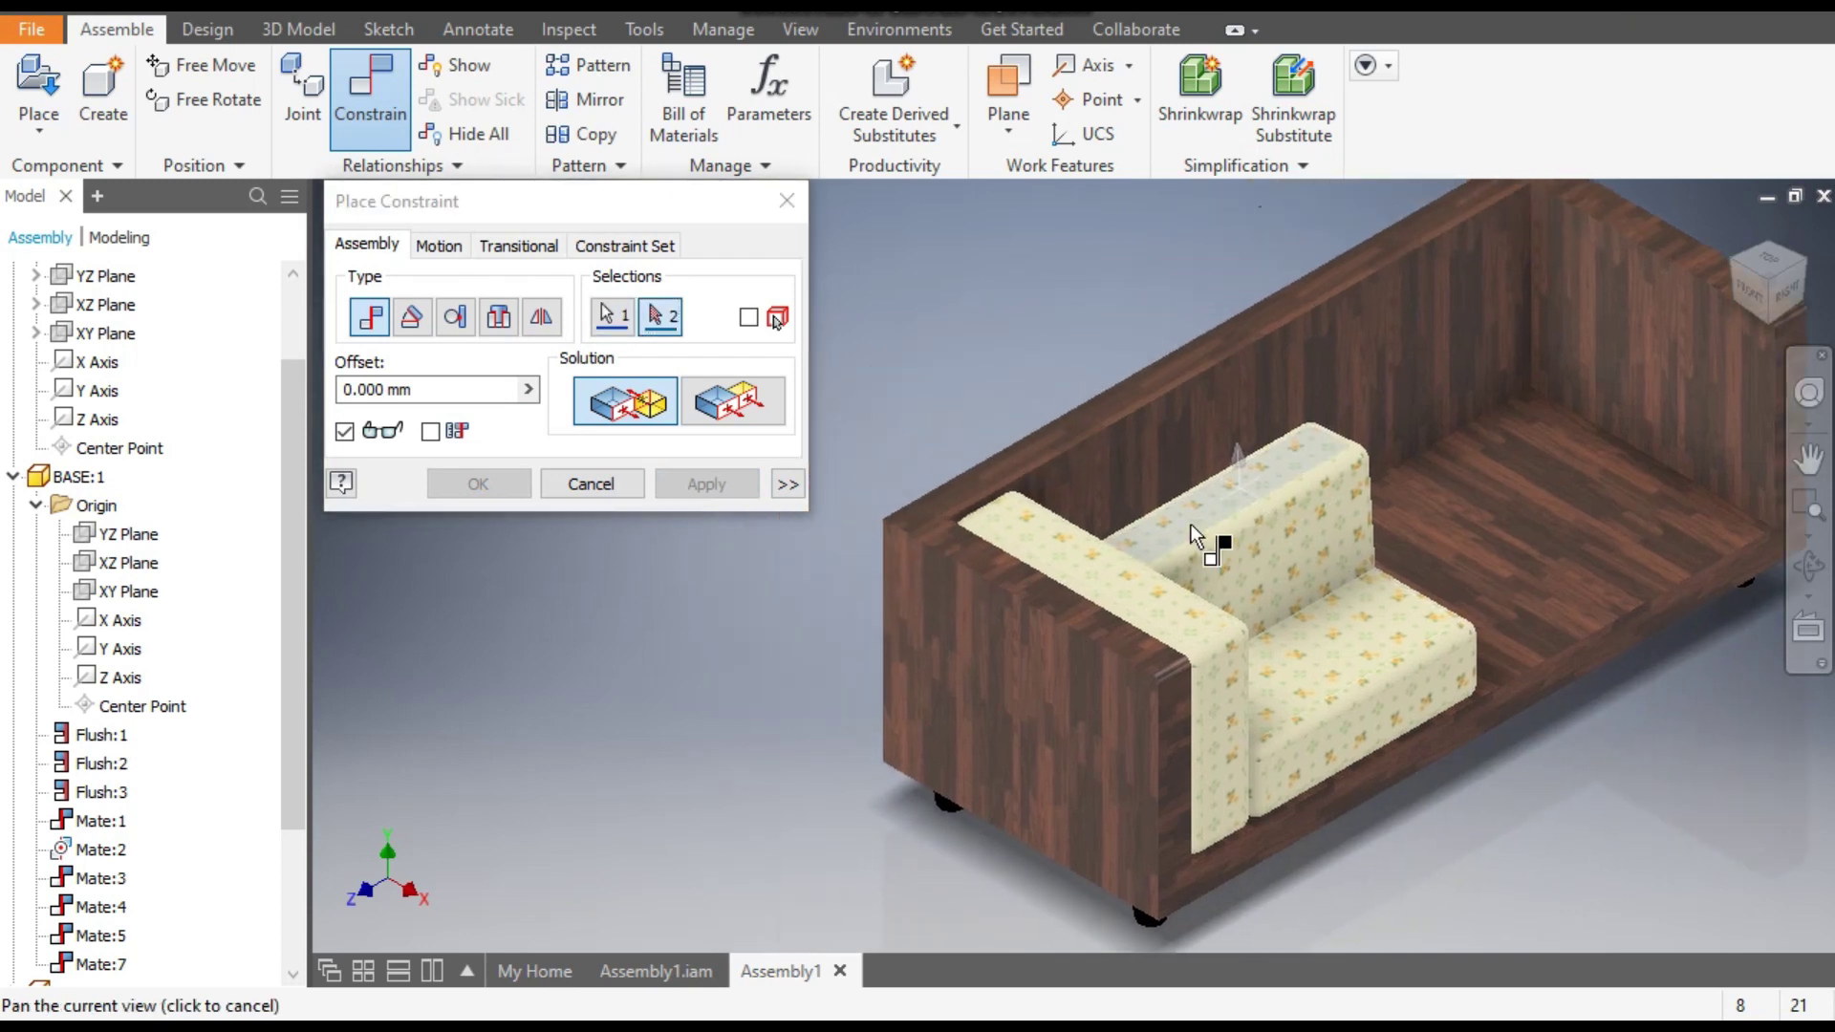
left_click(1042, 537)
left_click(730, 401)
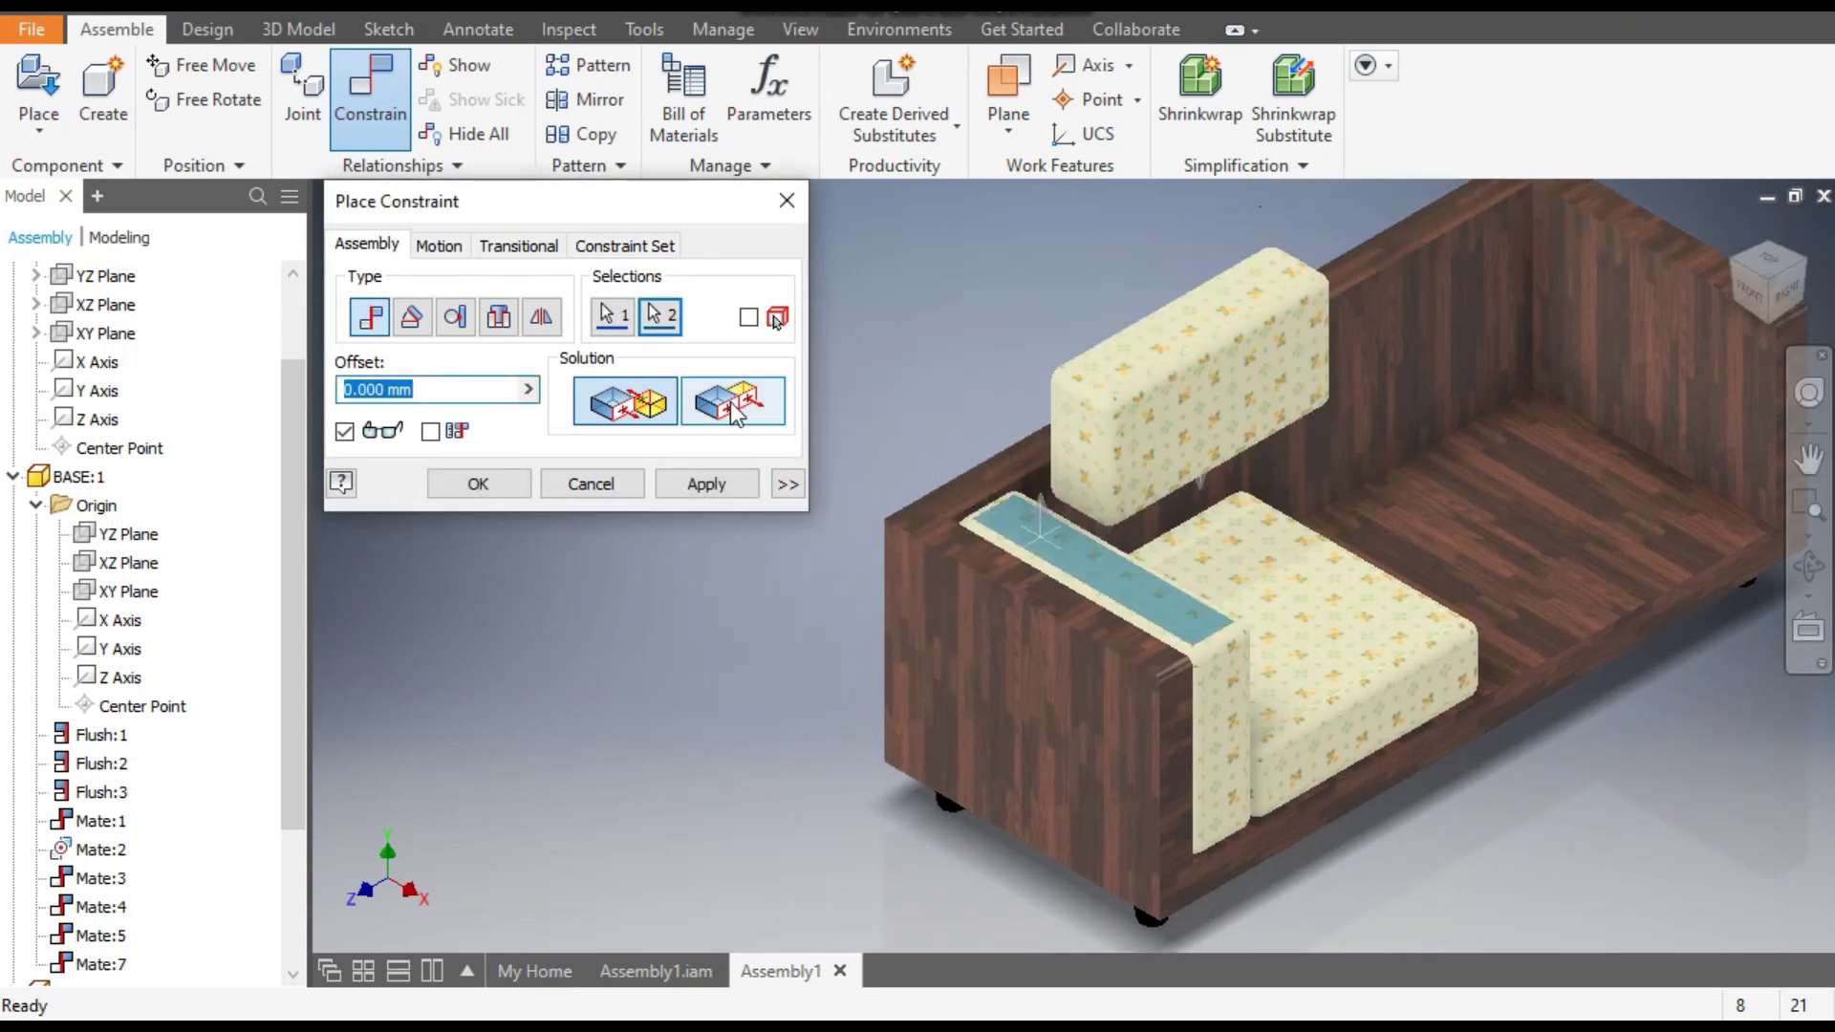
left_click(705, 483)
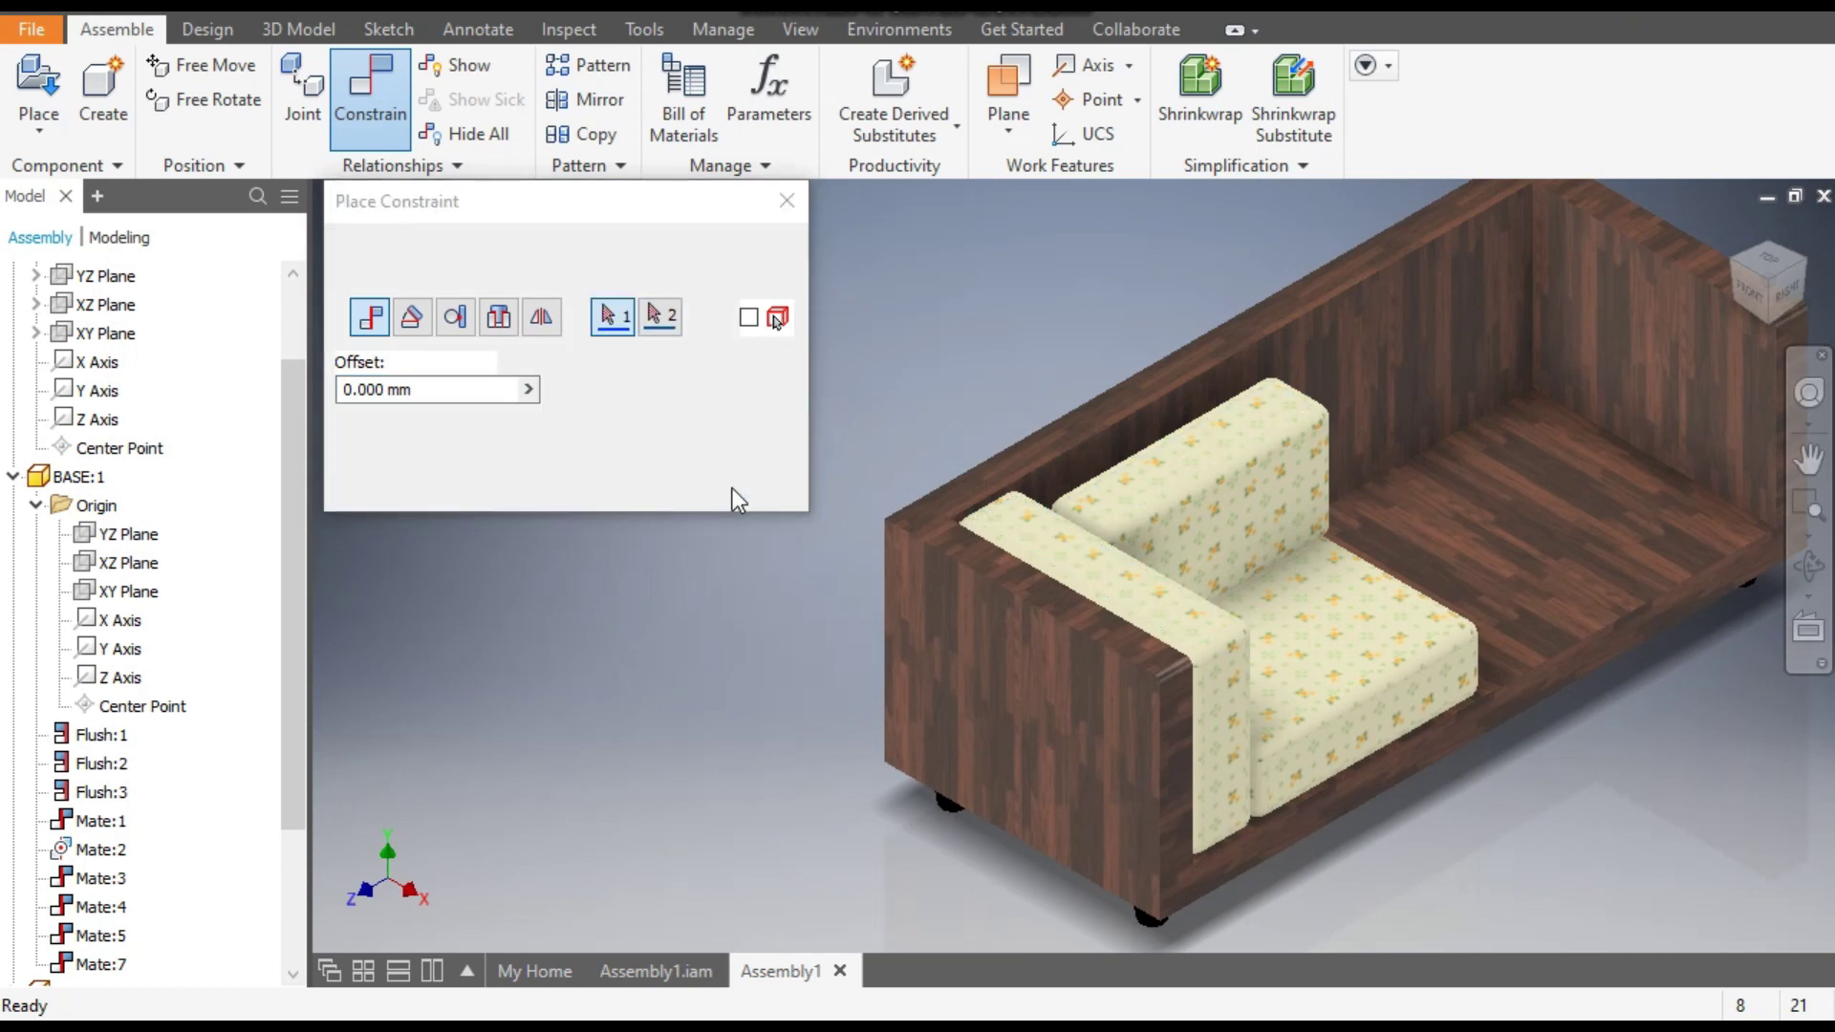
Mate the back cushion's rear face to the inner face of the wooden backrest at 0 mm offset and finish constraining.
left_click(1300, 347)
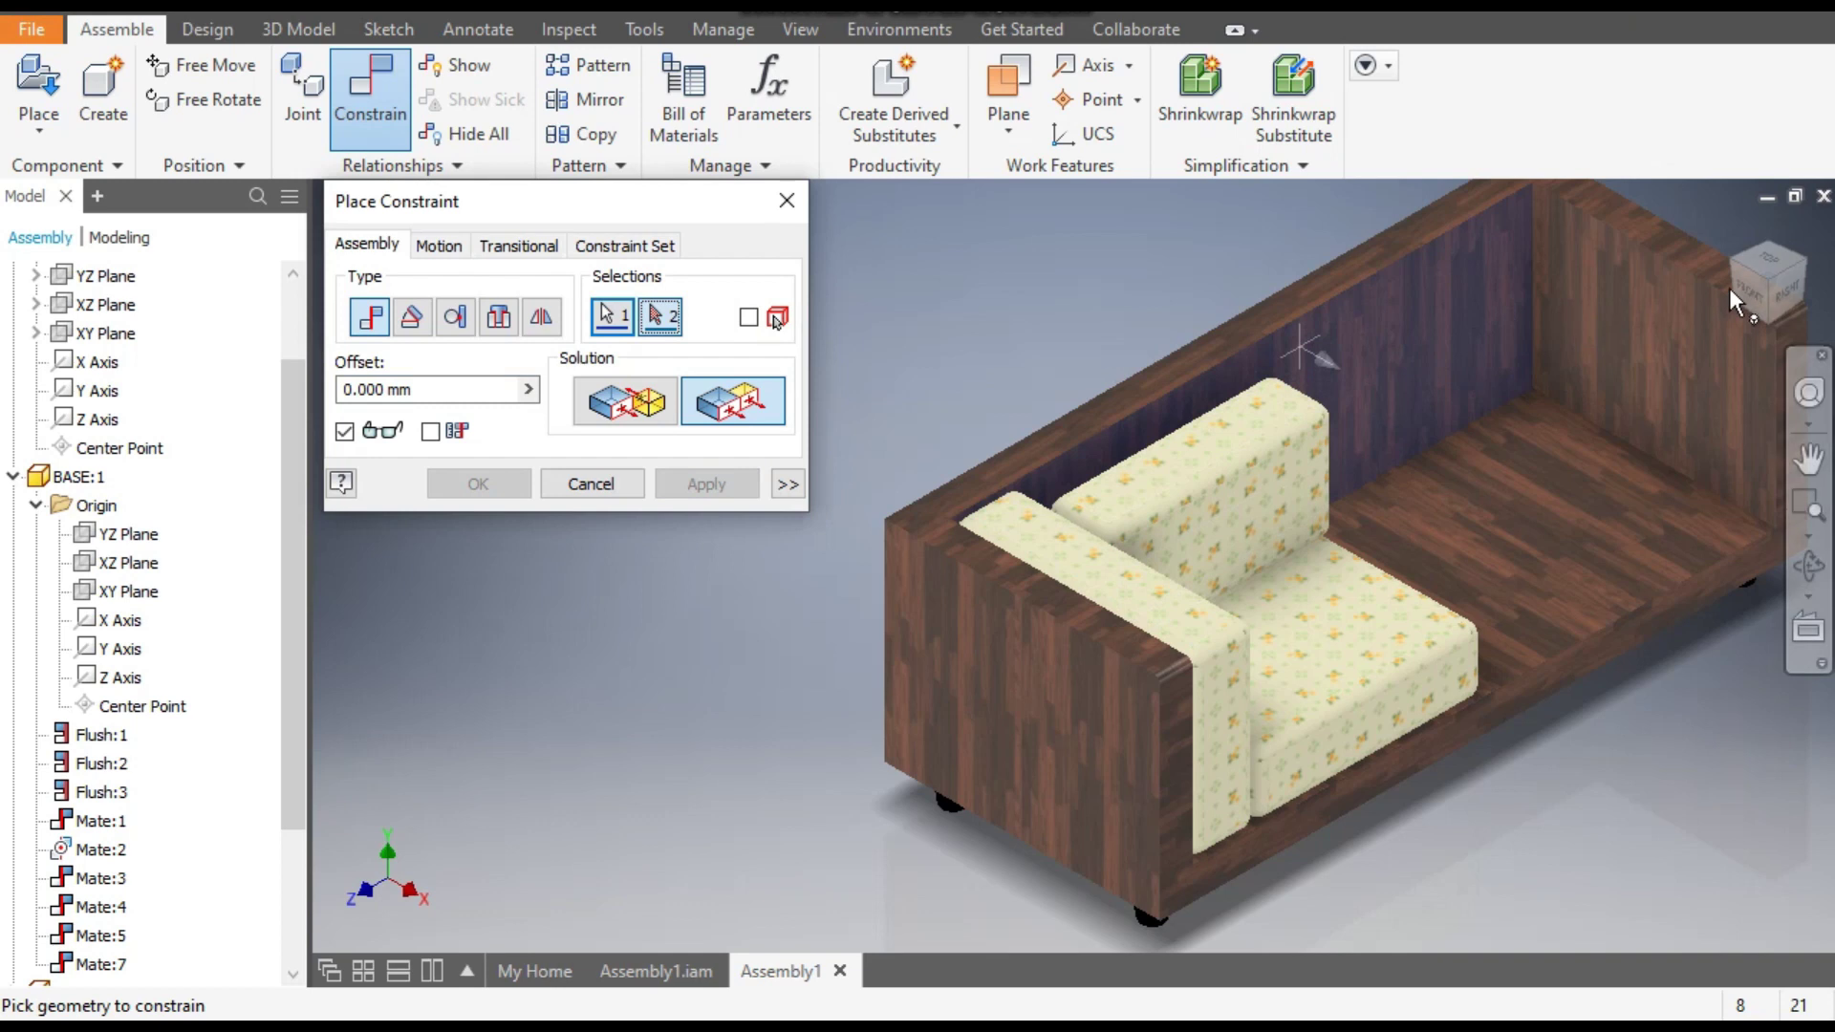
middle_click_drag(1357, 430, 1040, 571, "shift")
scroll(1052, 554, "up", 6)
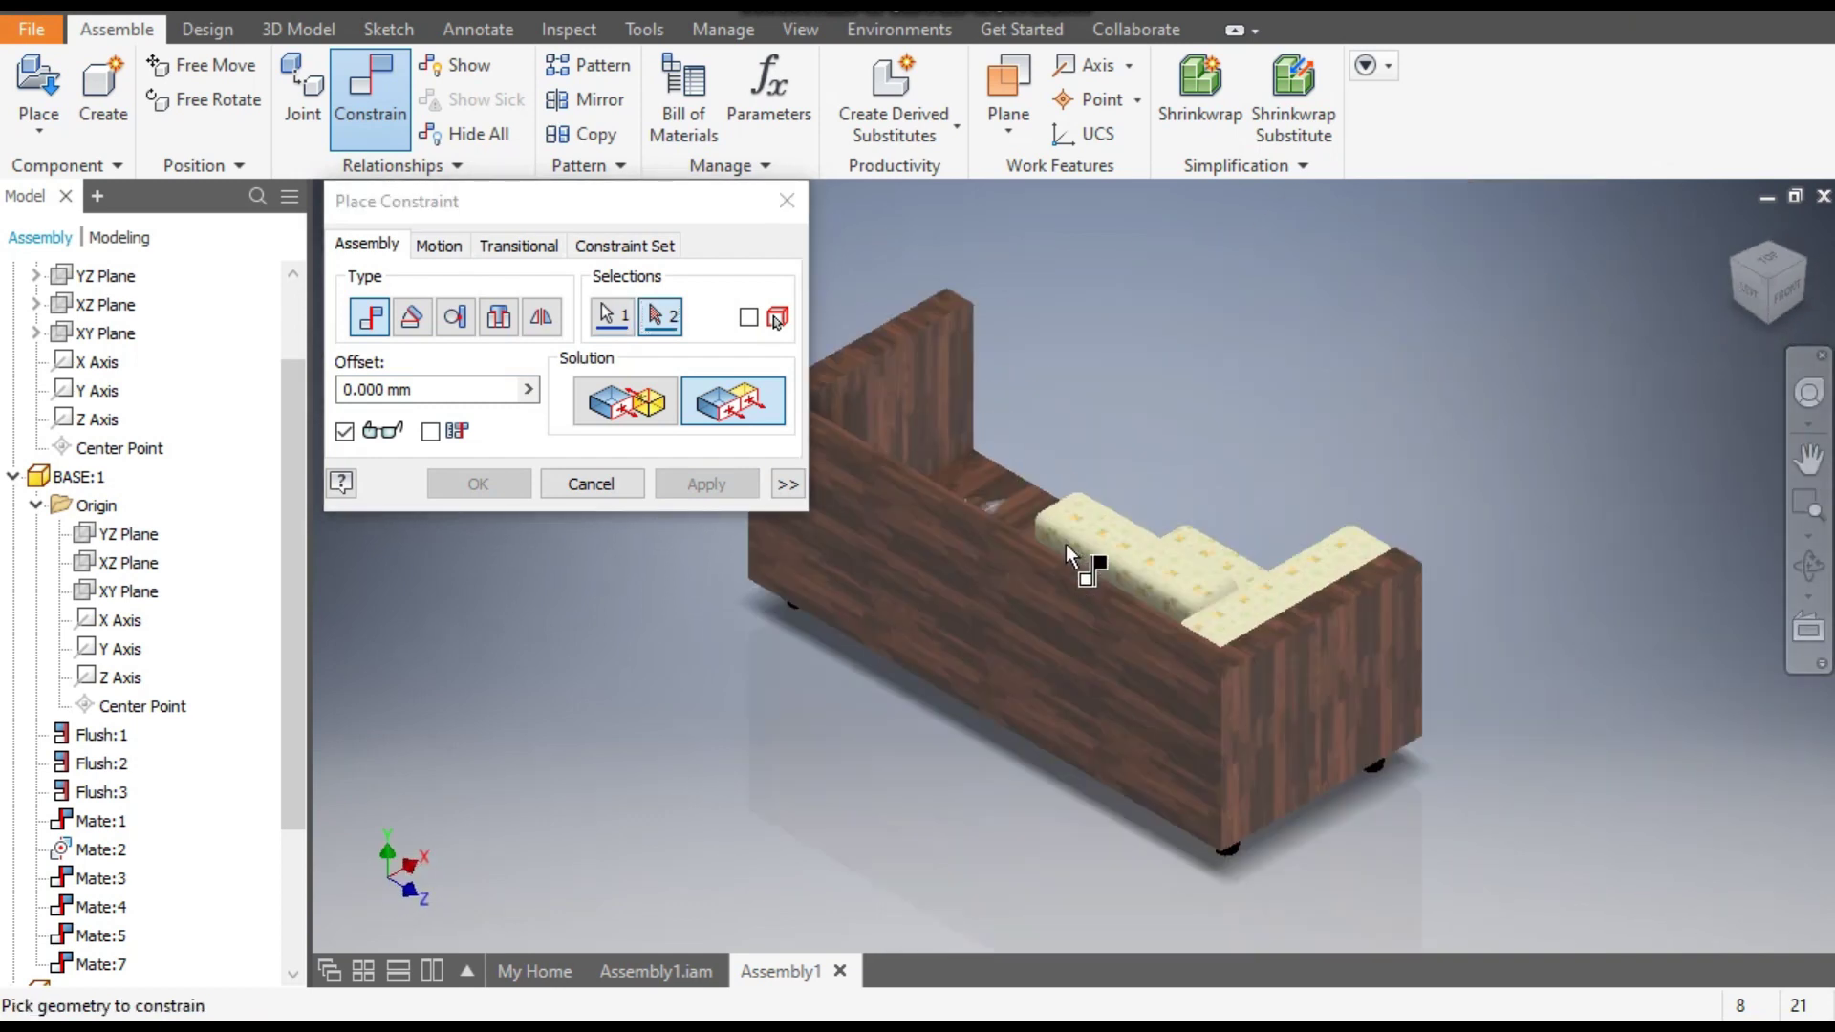
left_click(1099, 576)
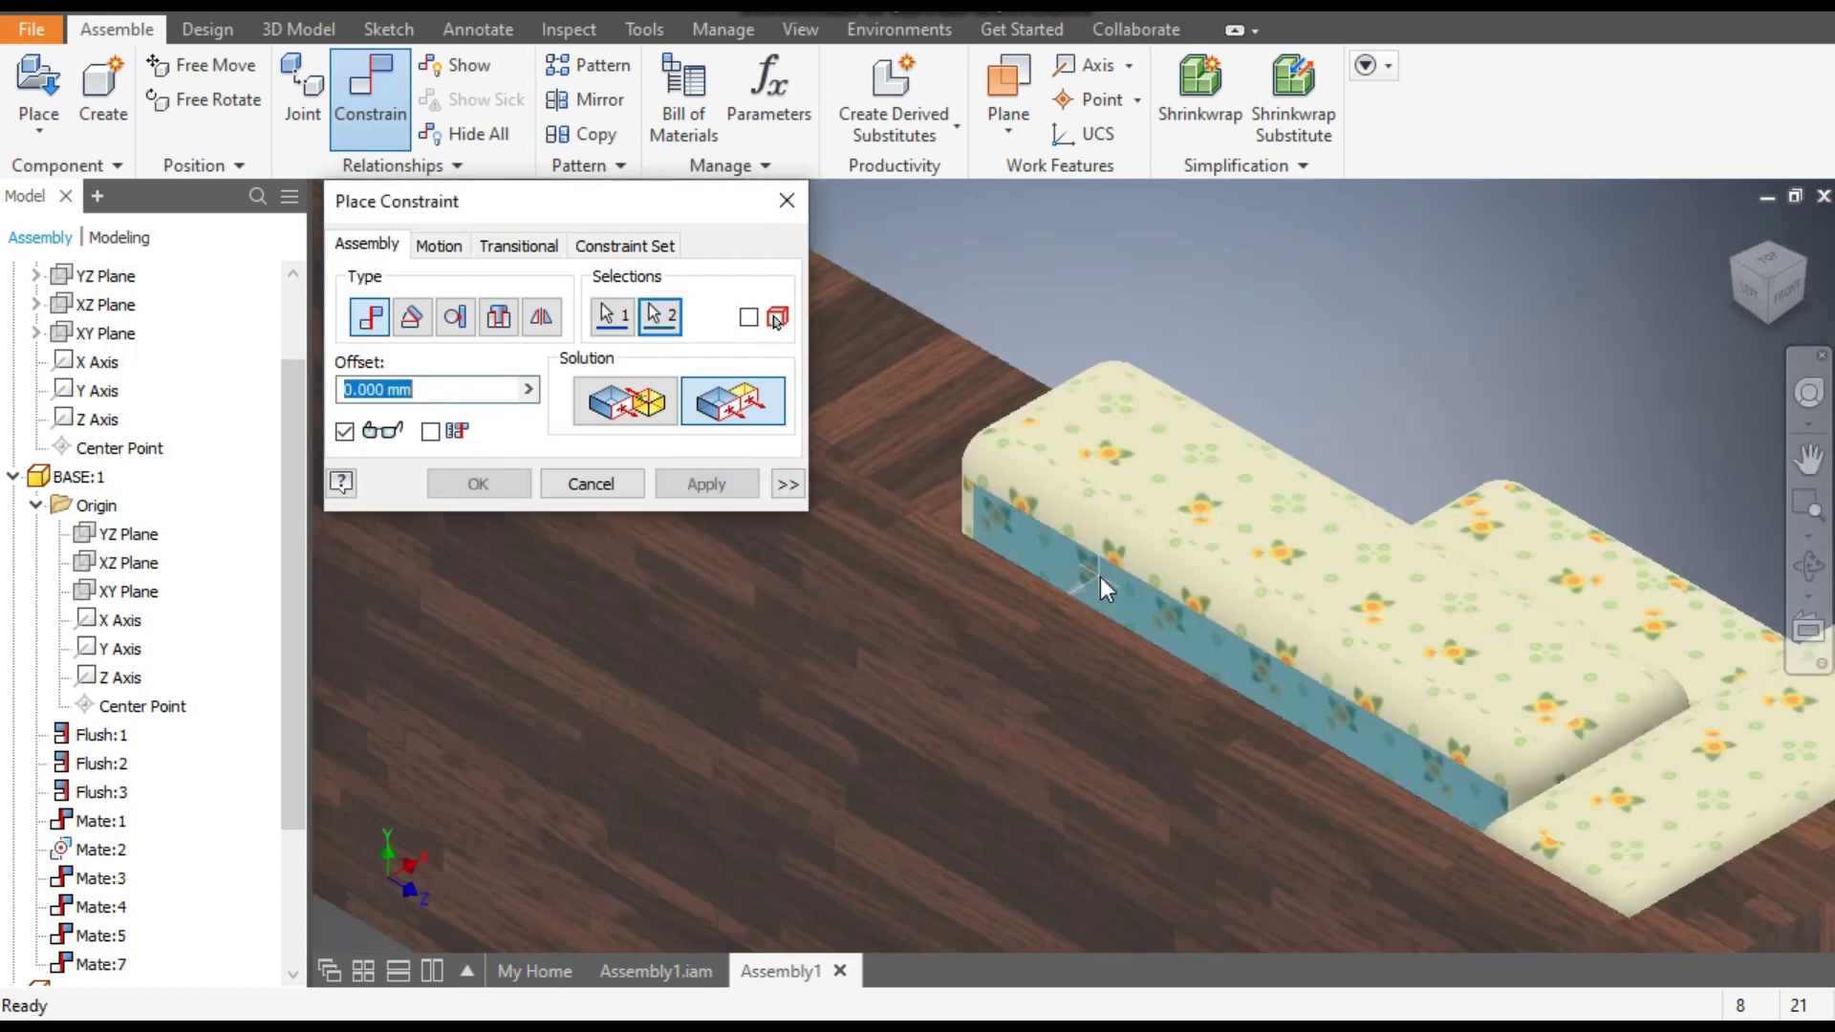
left_click(612, 404)
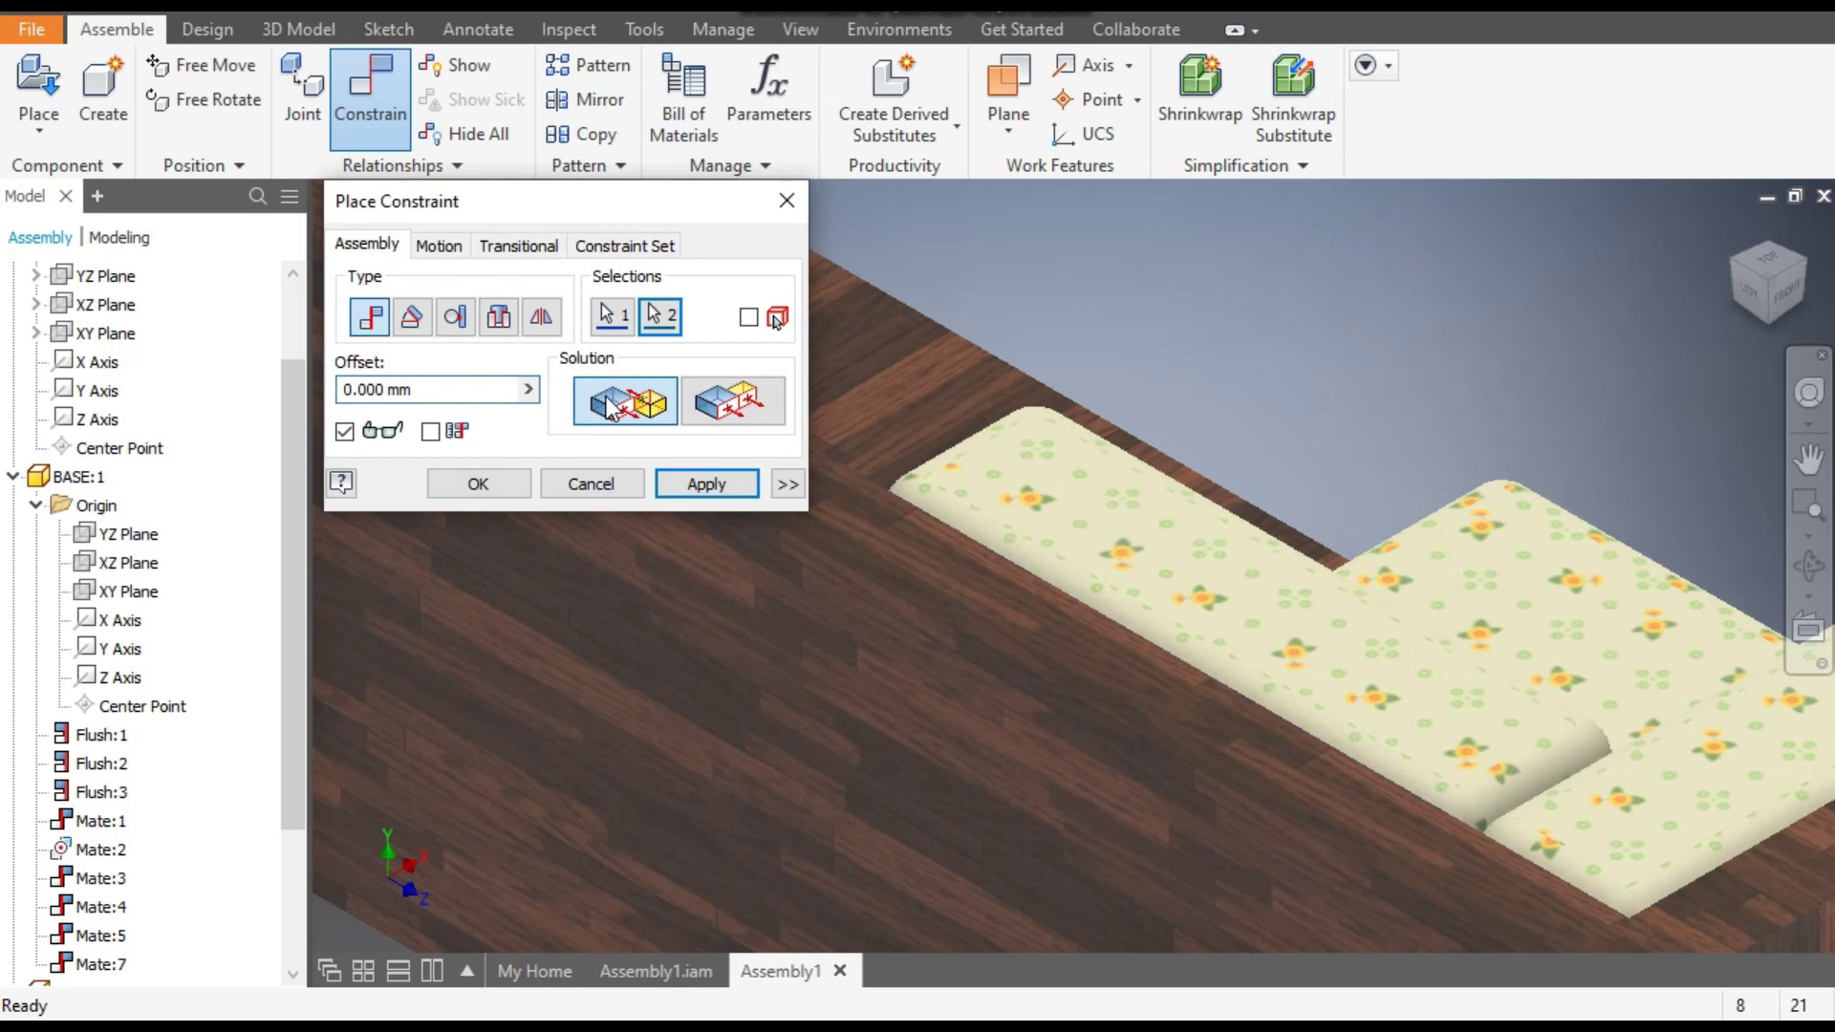
left_click(690, 487)
left_click(789, 209)
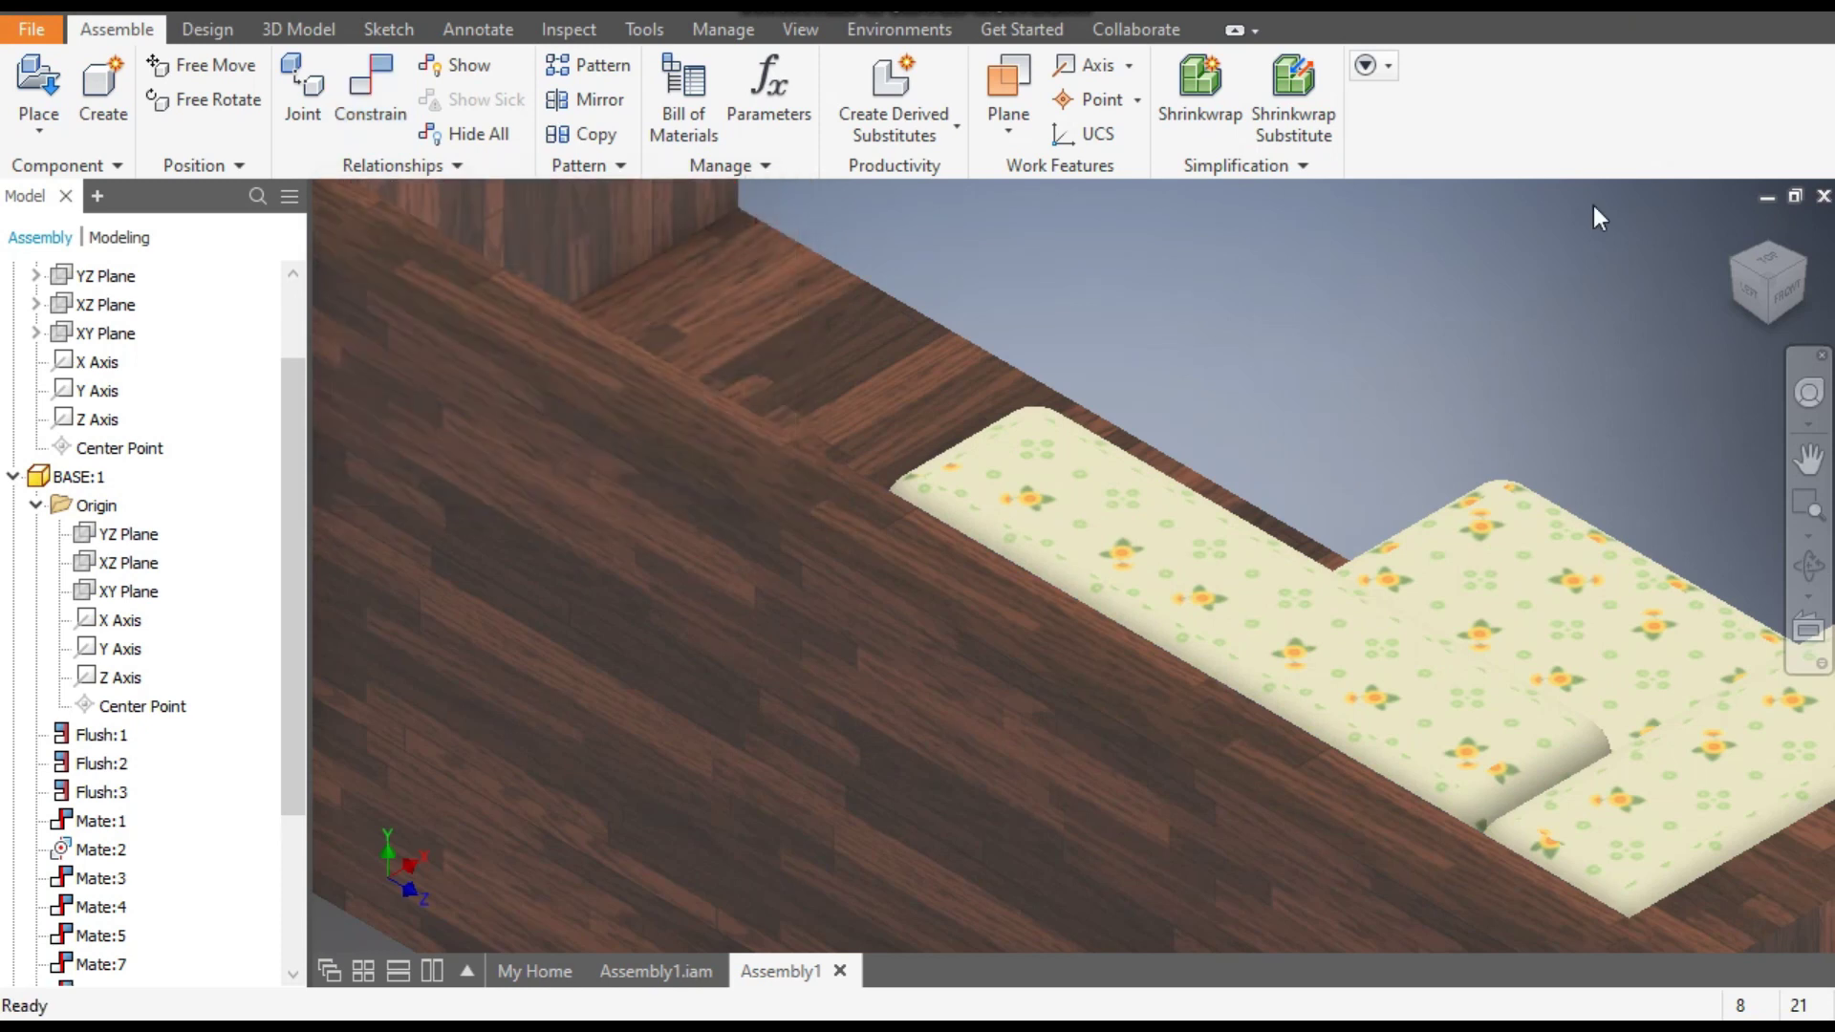
Start mirroring components and choose the back, base and side cushions as the parts to mirror.
left_click(1801, 262)
left_click(1771, 316)
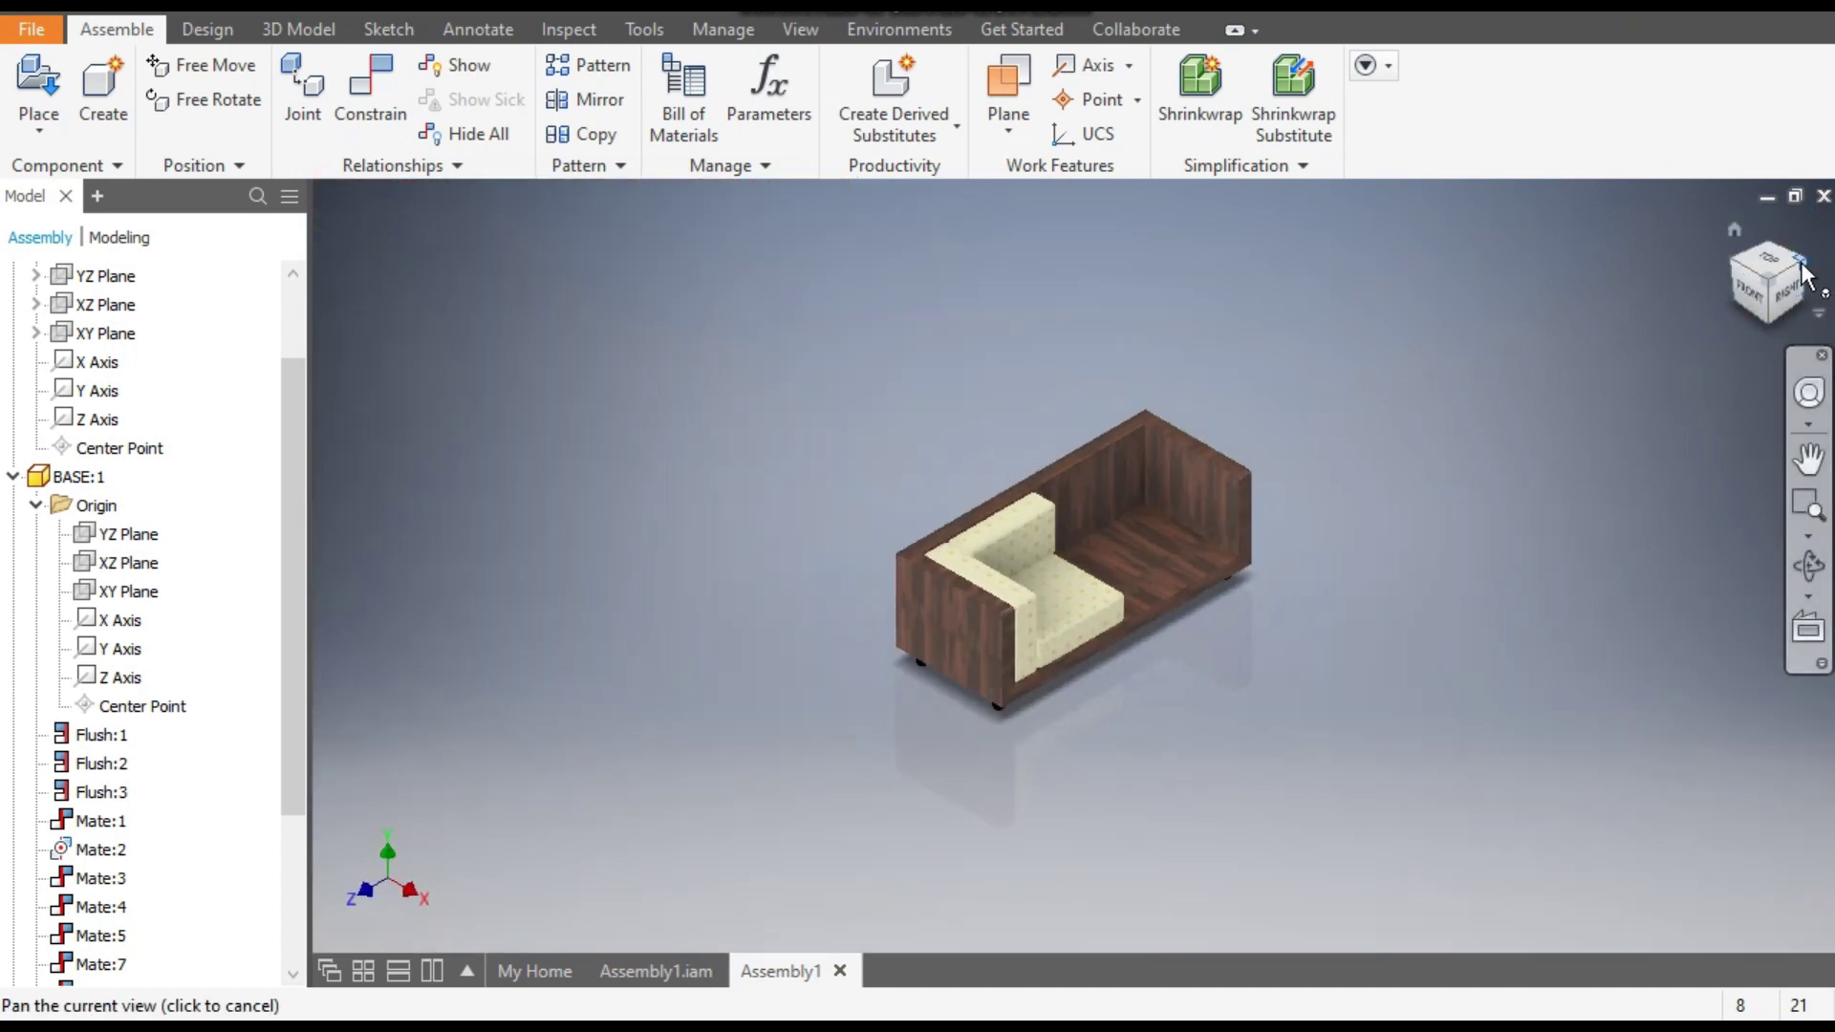
scroll(1134, 621, "up", 5)
scroll(1134, 622, "down", 5)
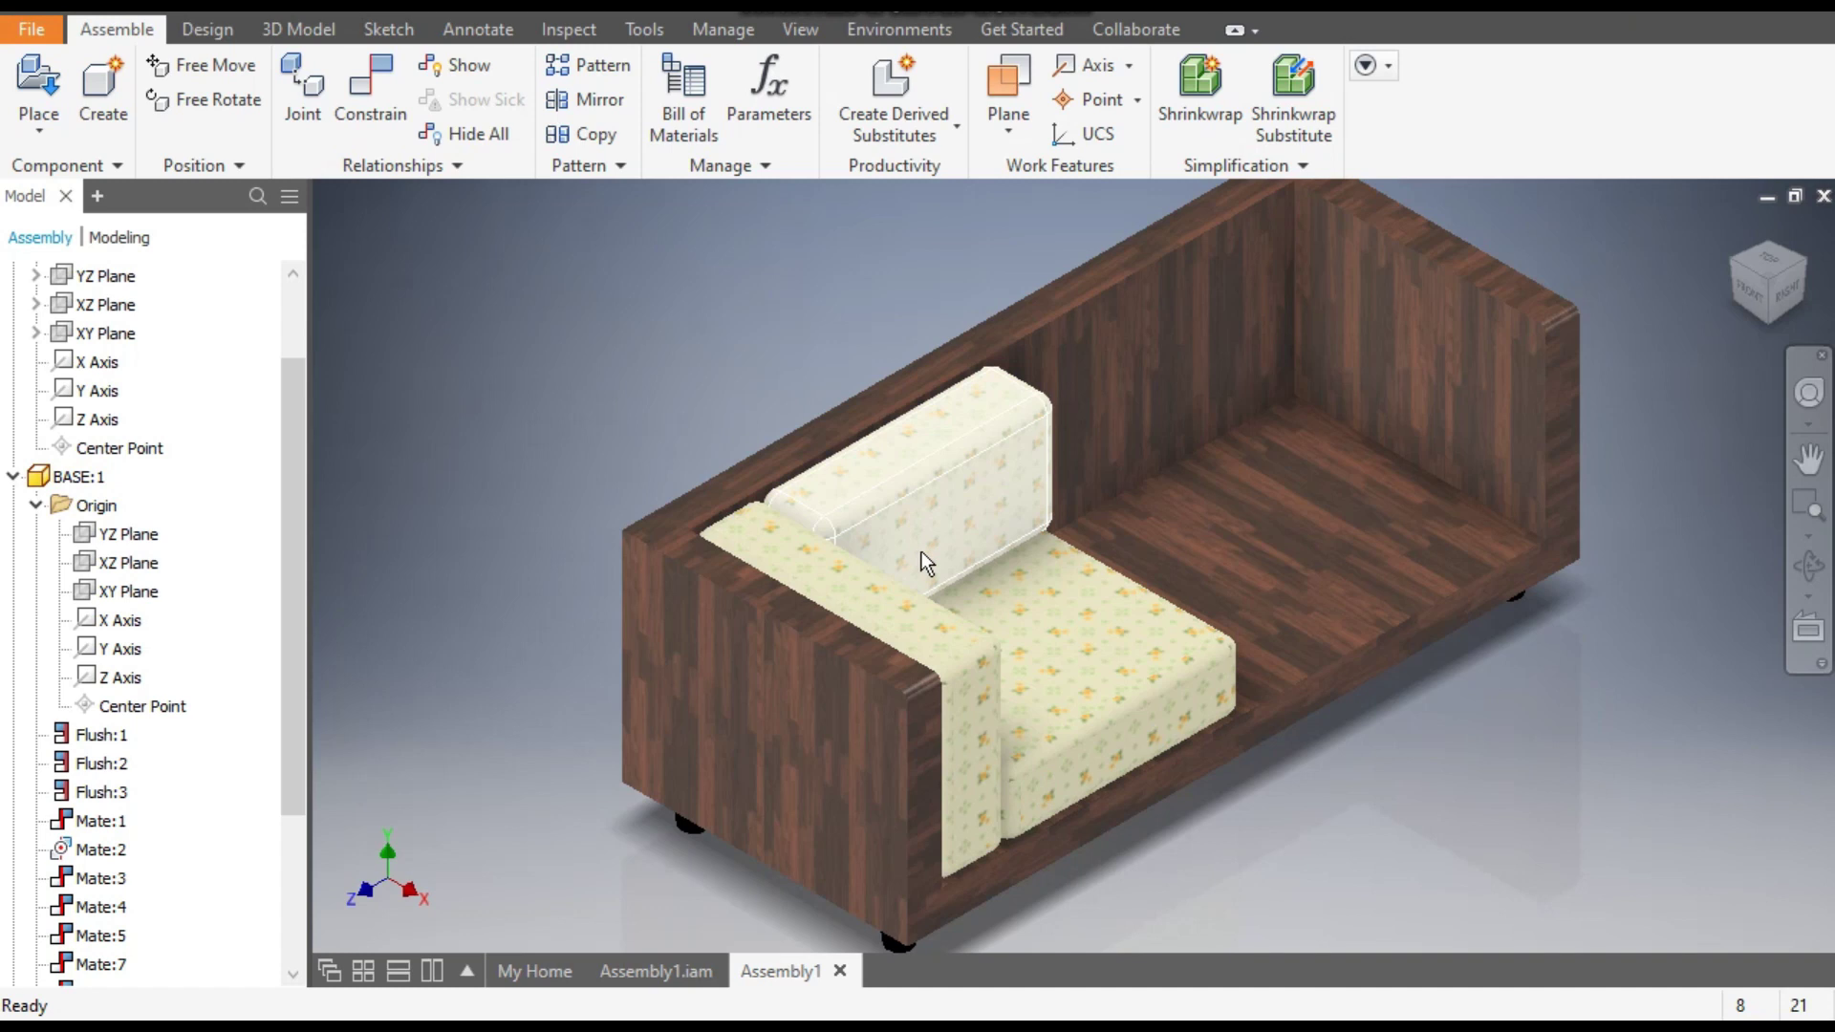
mouse_move(965, 596)
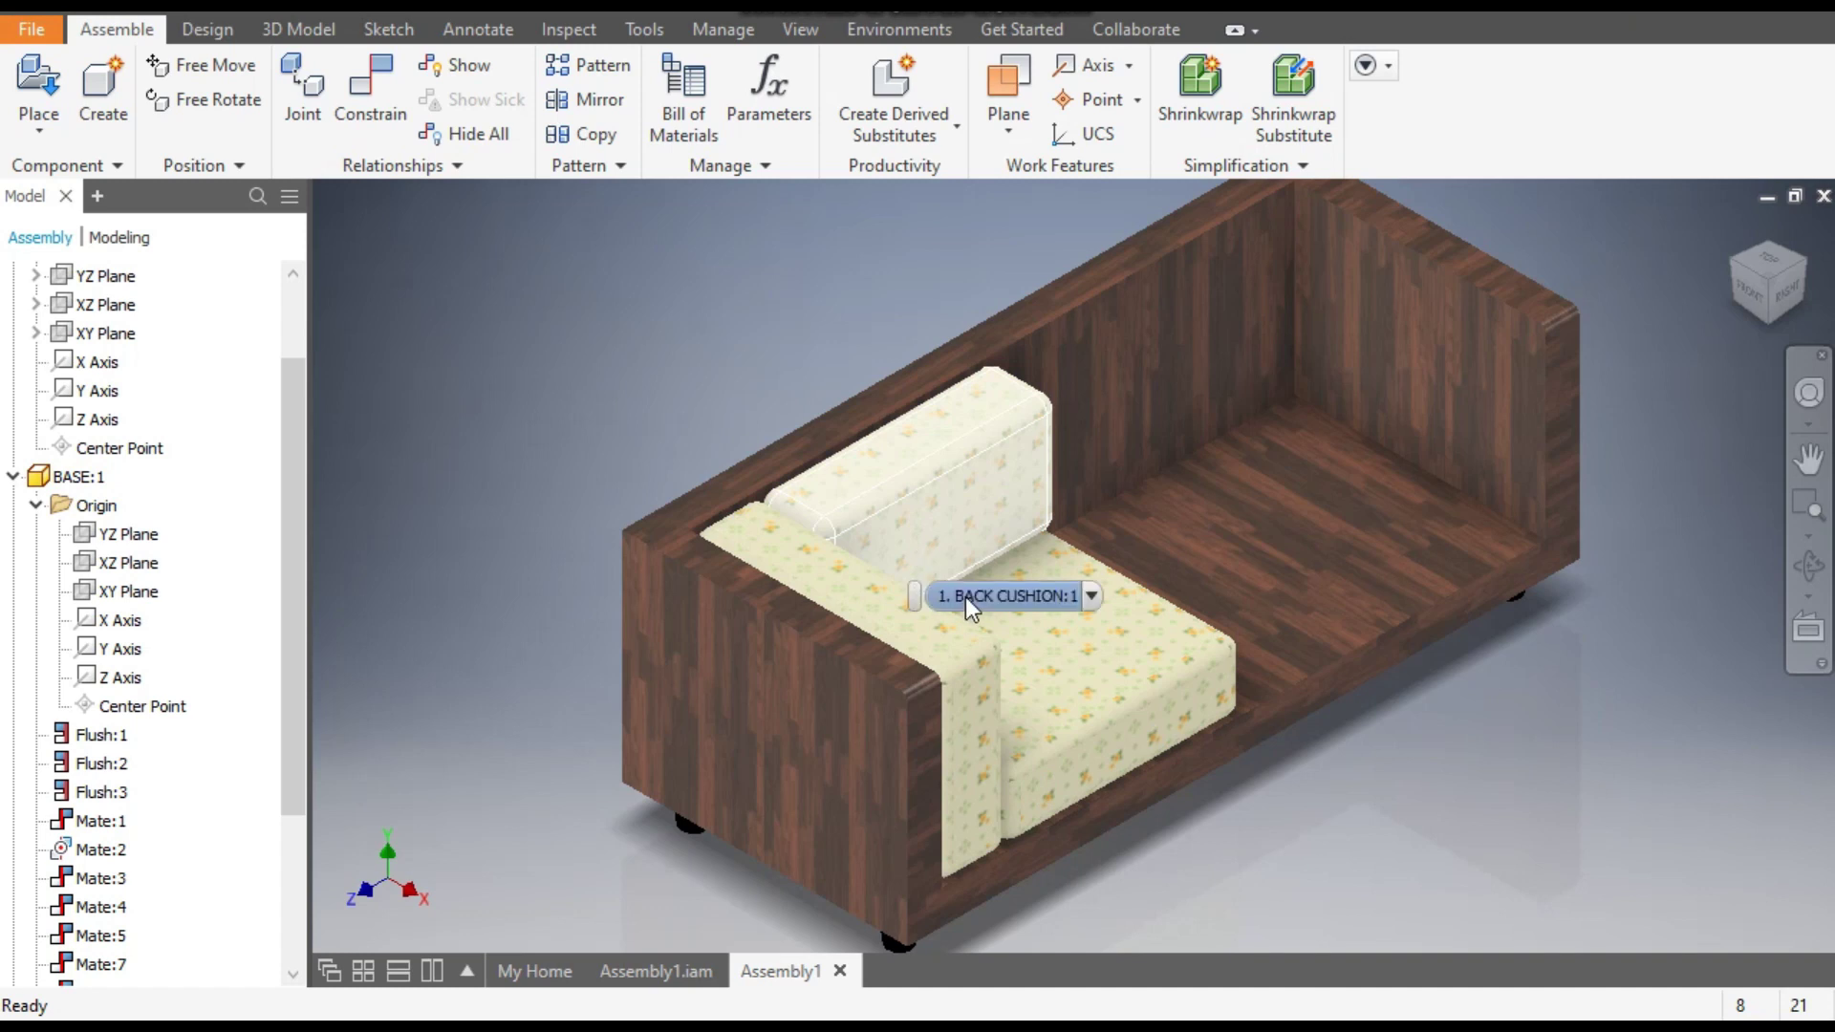
left_click(1090, 595)
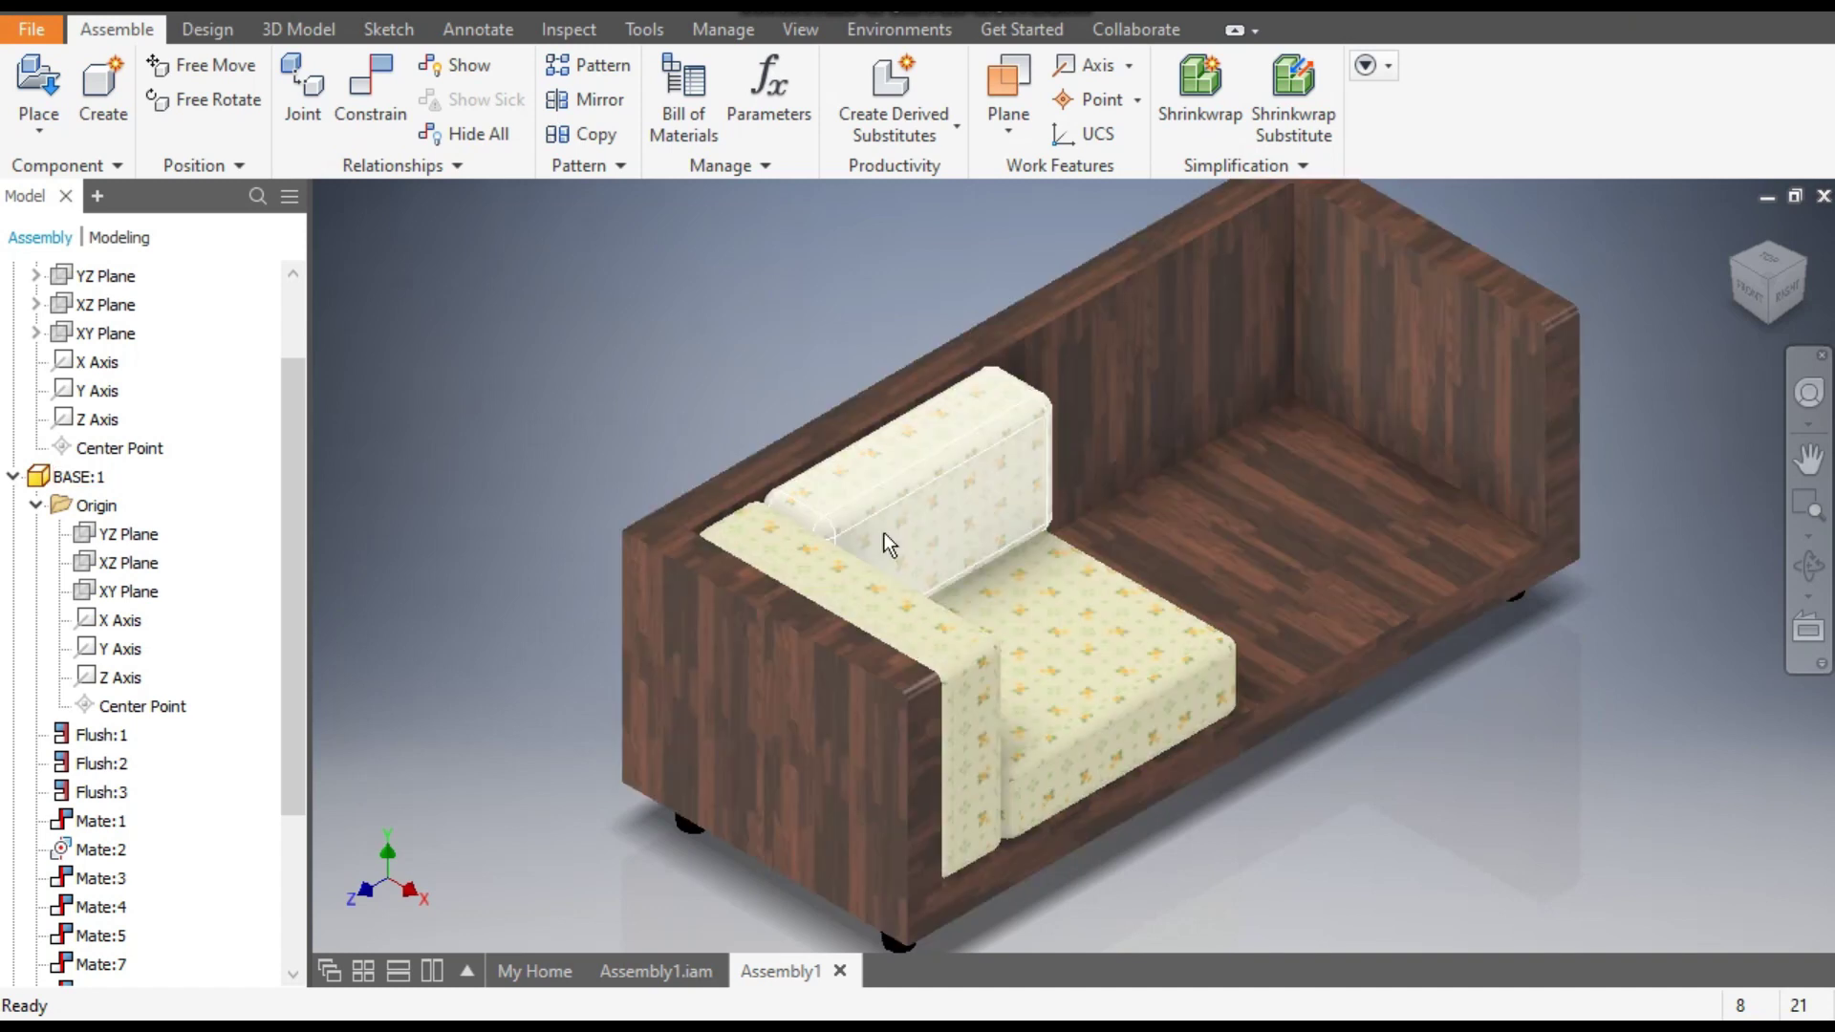
left_click(577, 99)
left_click(919, 478)
scroll(805, 593, "up", 3)
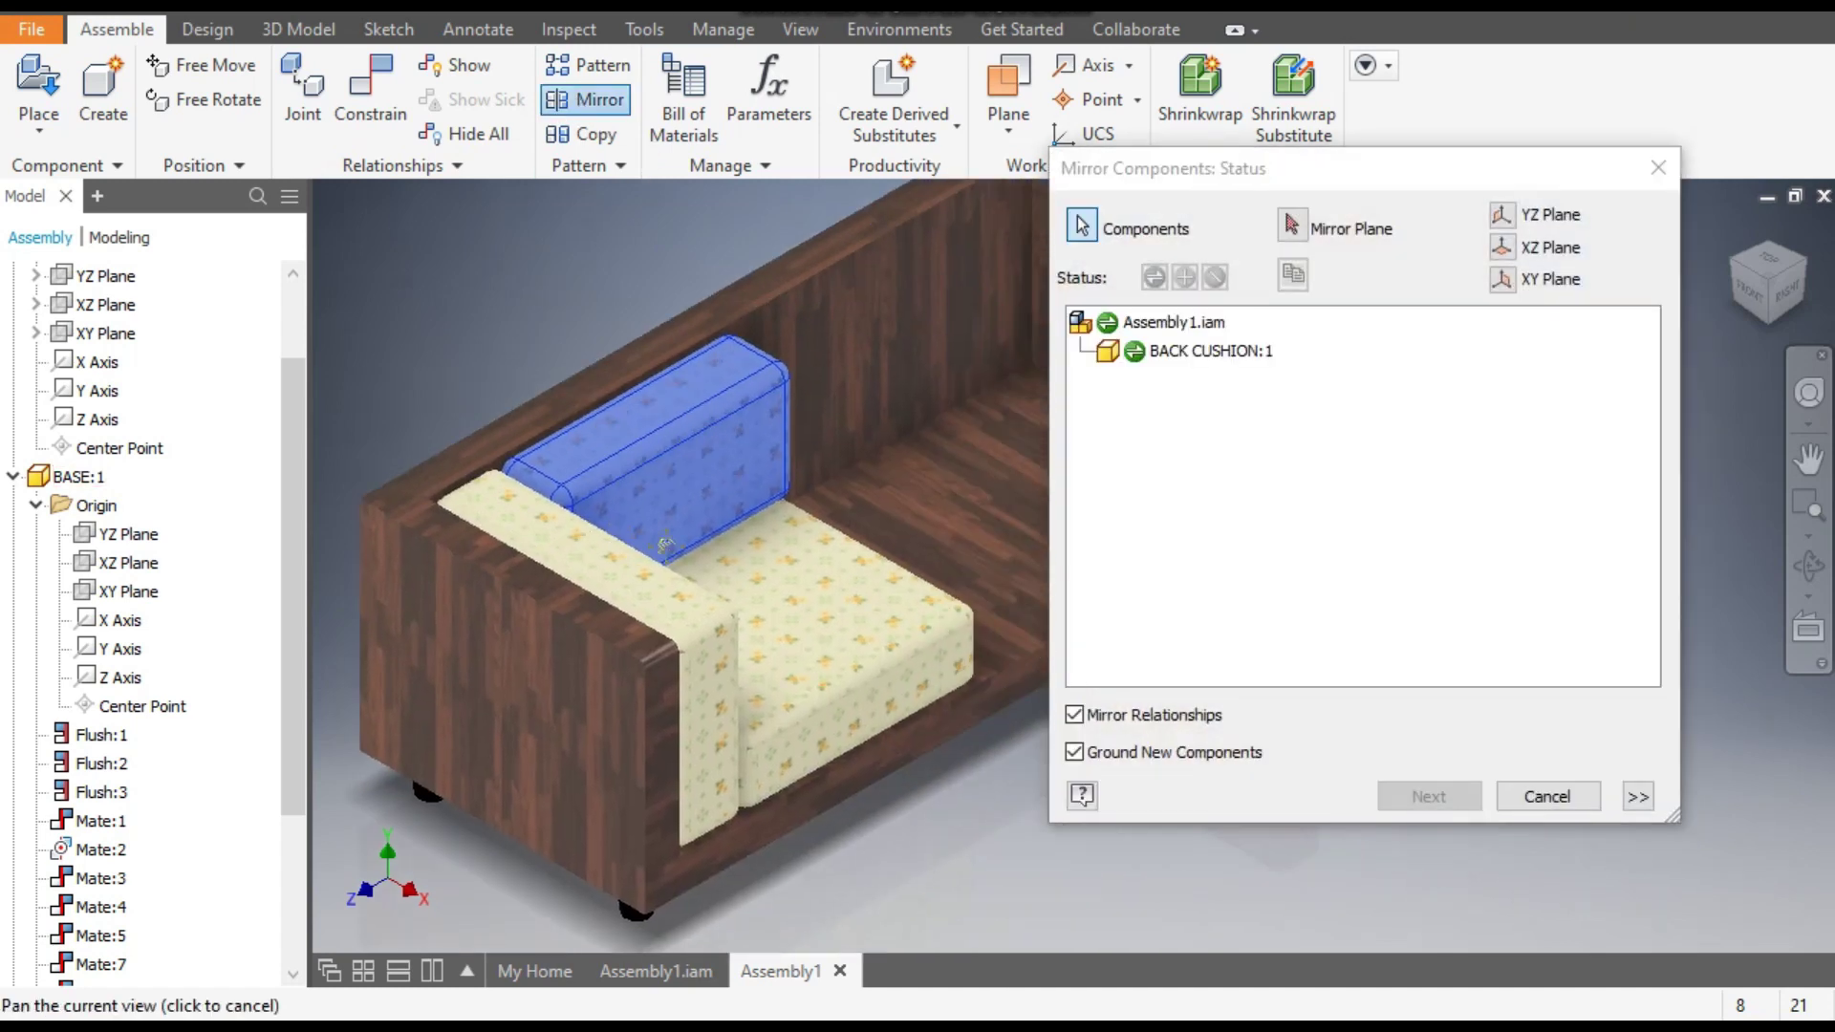
left_click(805, 627)
left_click(692, 652)
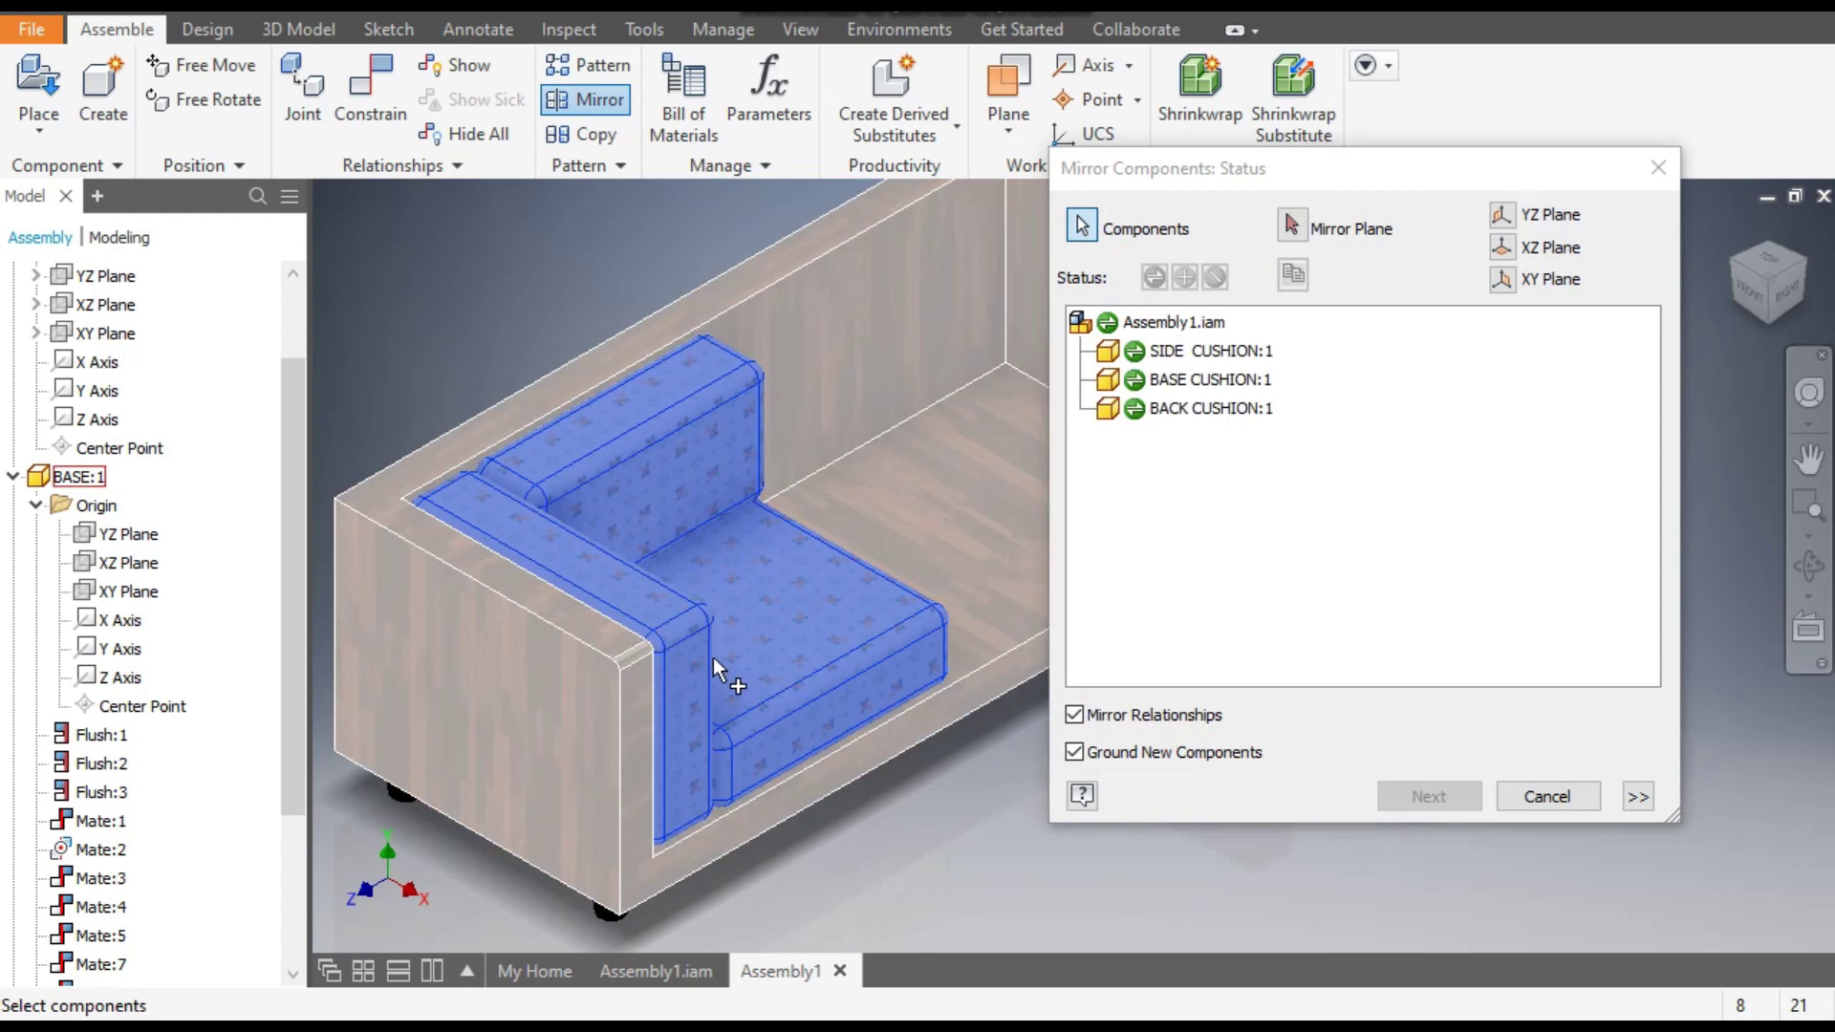
Mirror the three chosen cushions across the assembly's XY plane, inserting them in the assembly as new files with the _MIR suffix.
left_click(1301, 234)
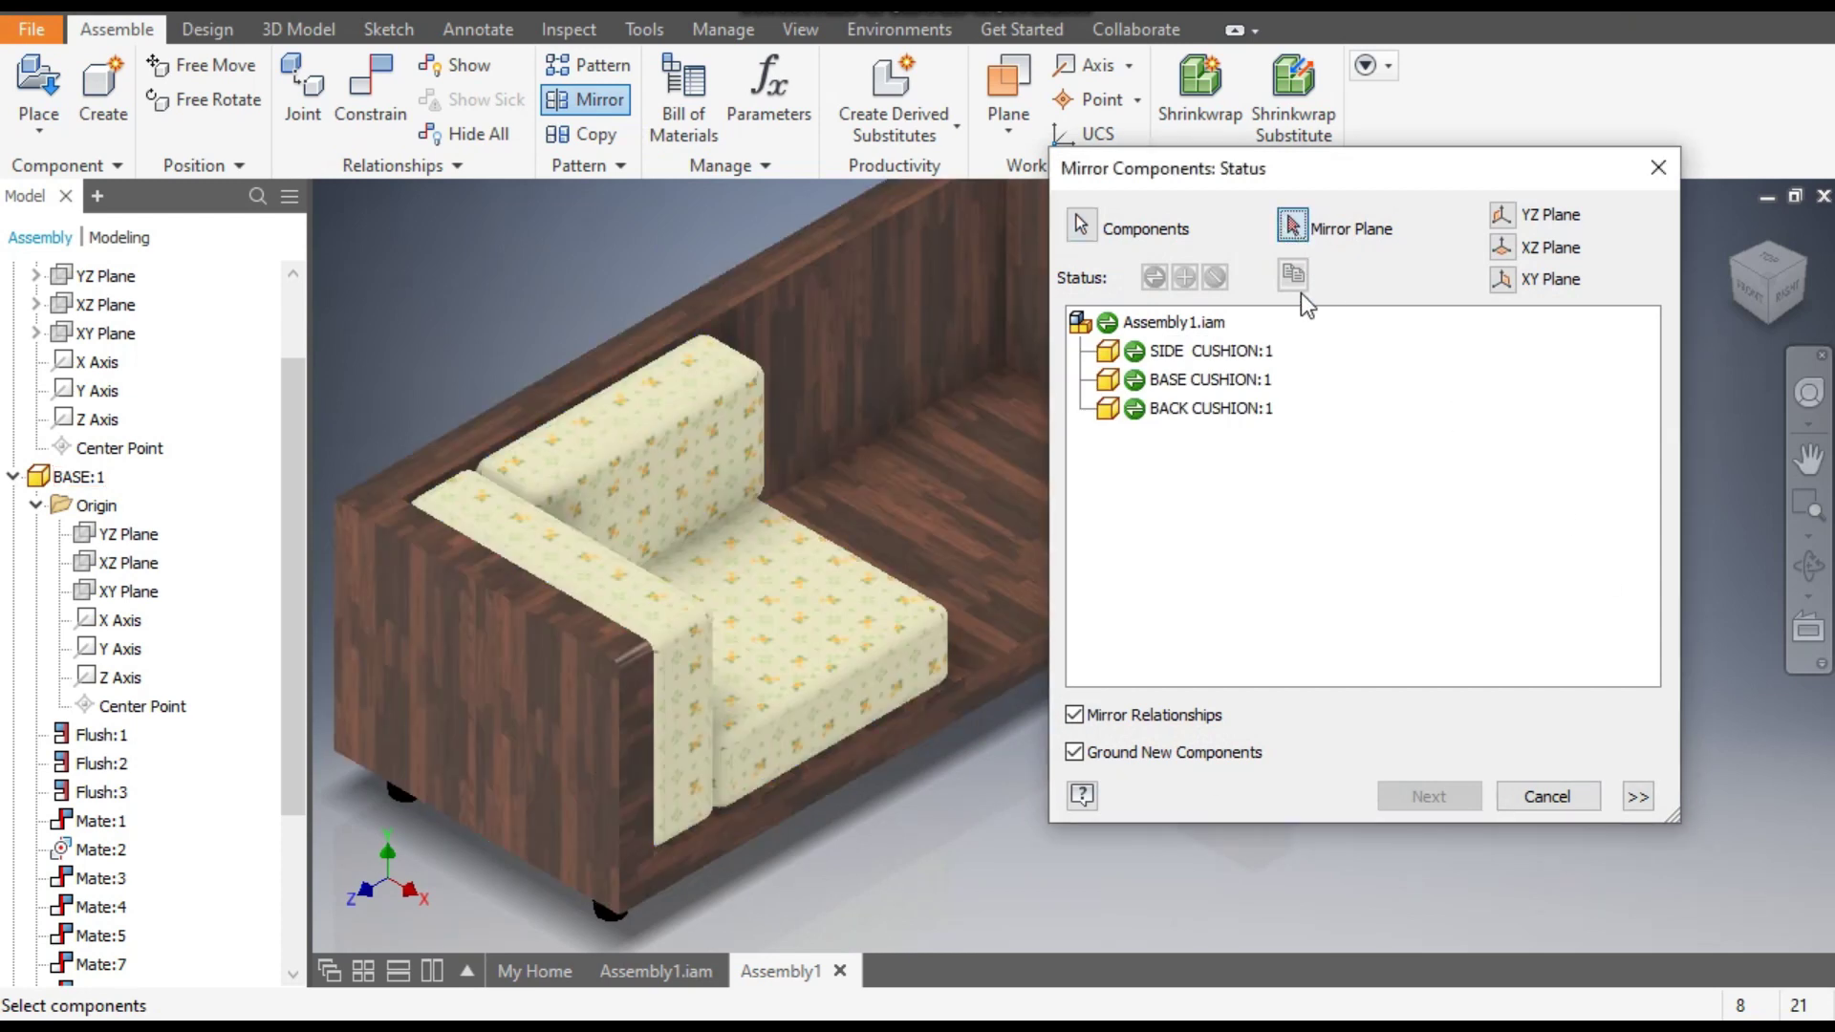
left_click(118, 335)
scroll(369, 474, "down", 3)
left_click_drag(945, 578, 1008, 581)
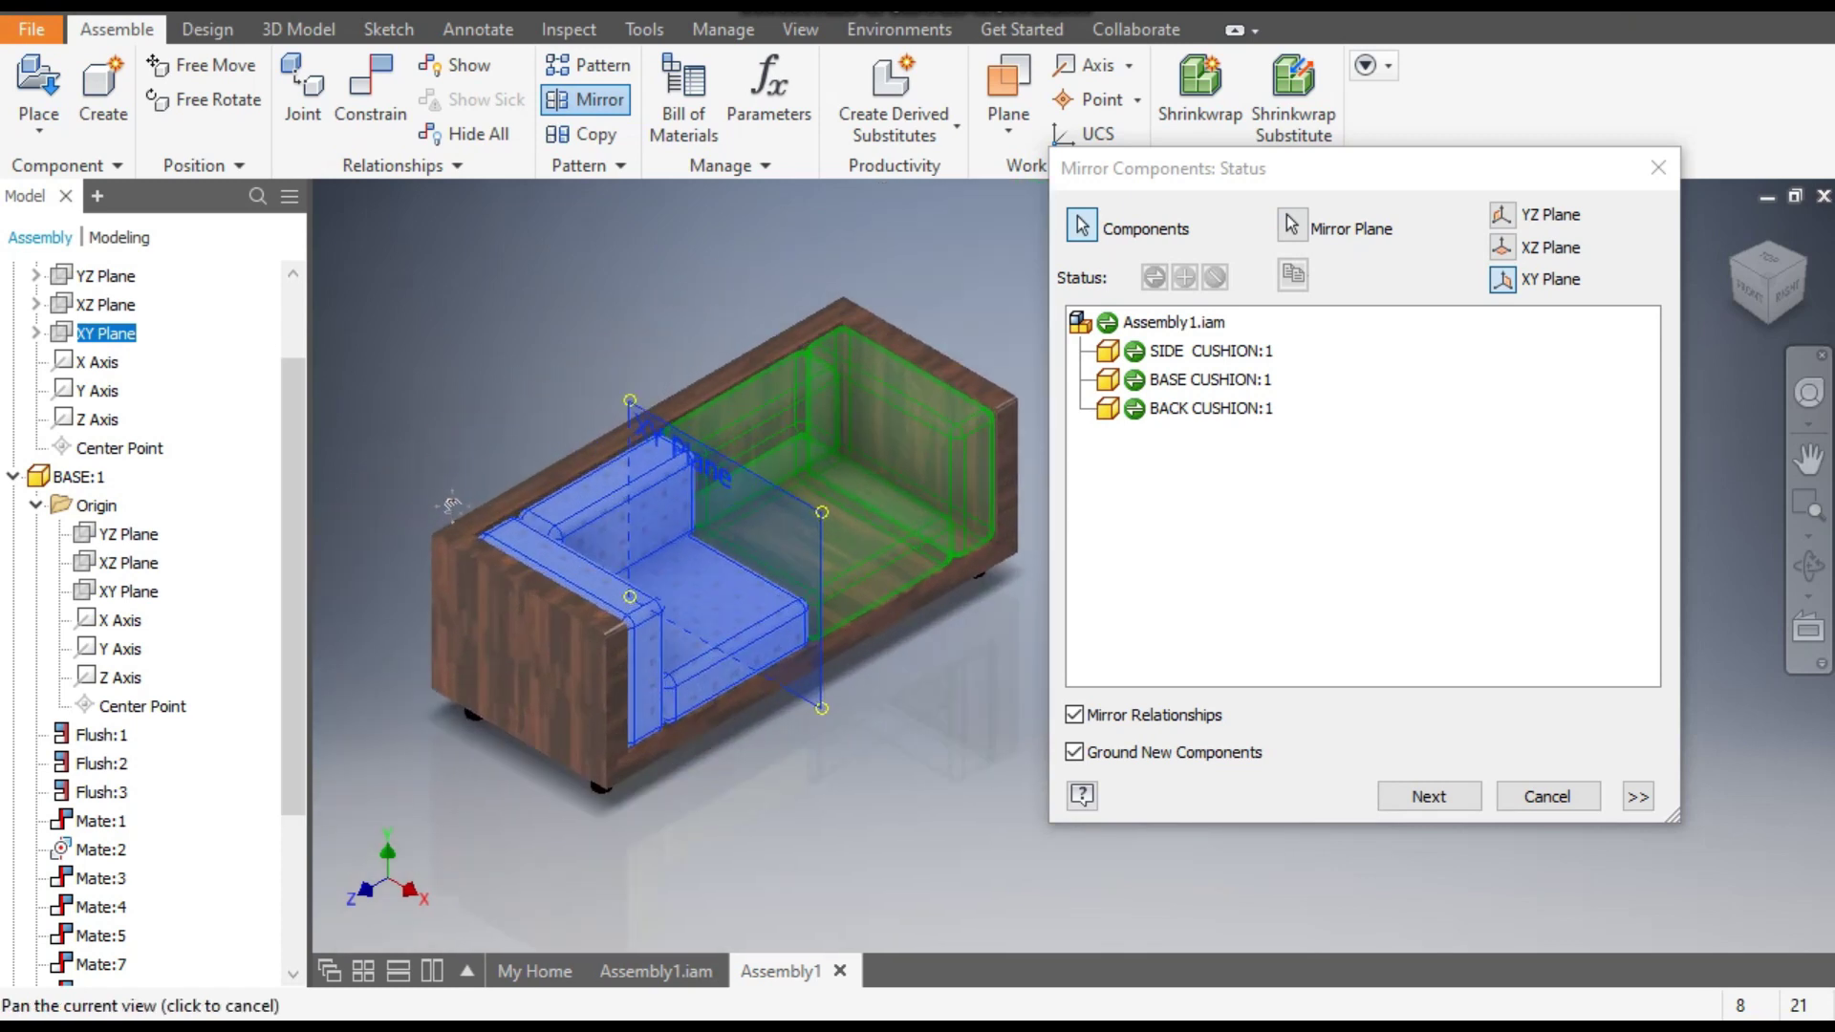
scroll(1008, 581, "up", 2)
key("Escape")
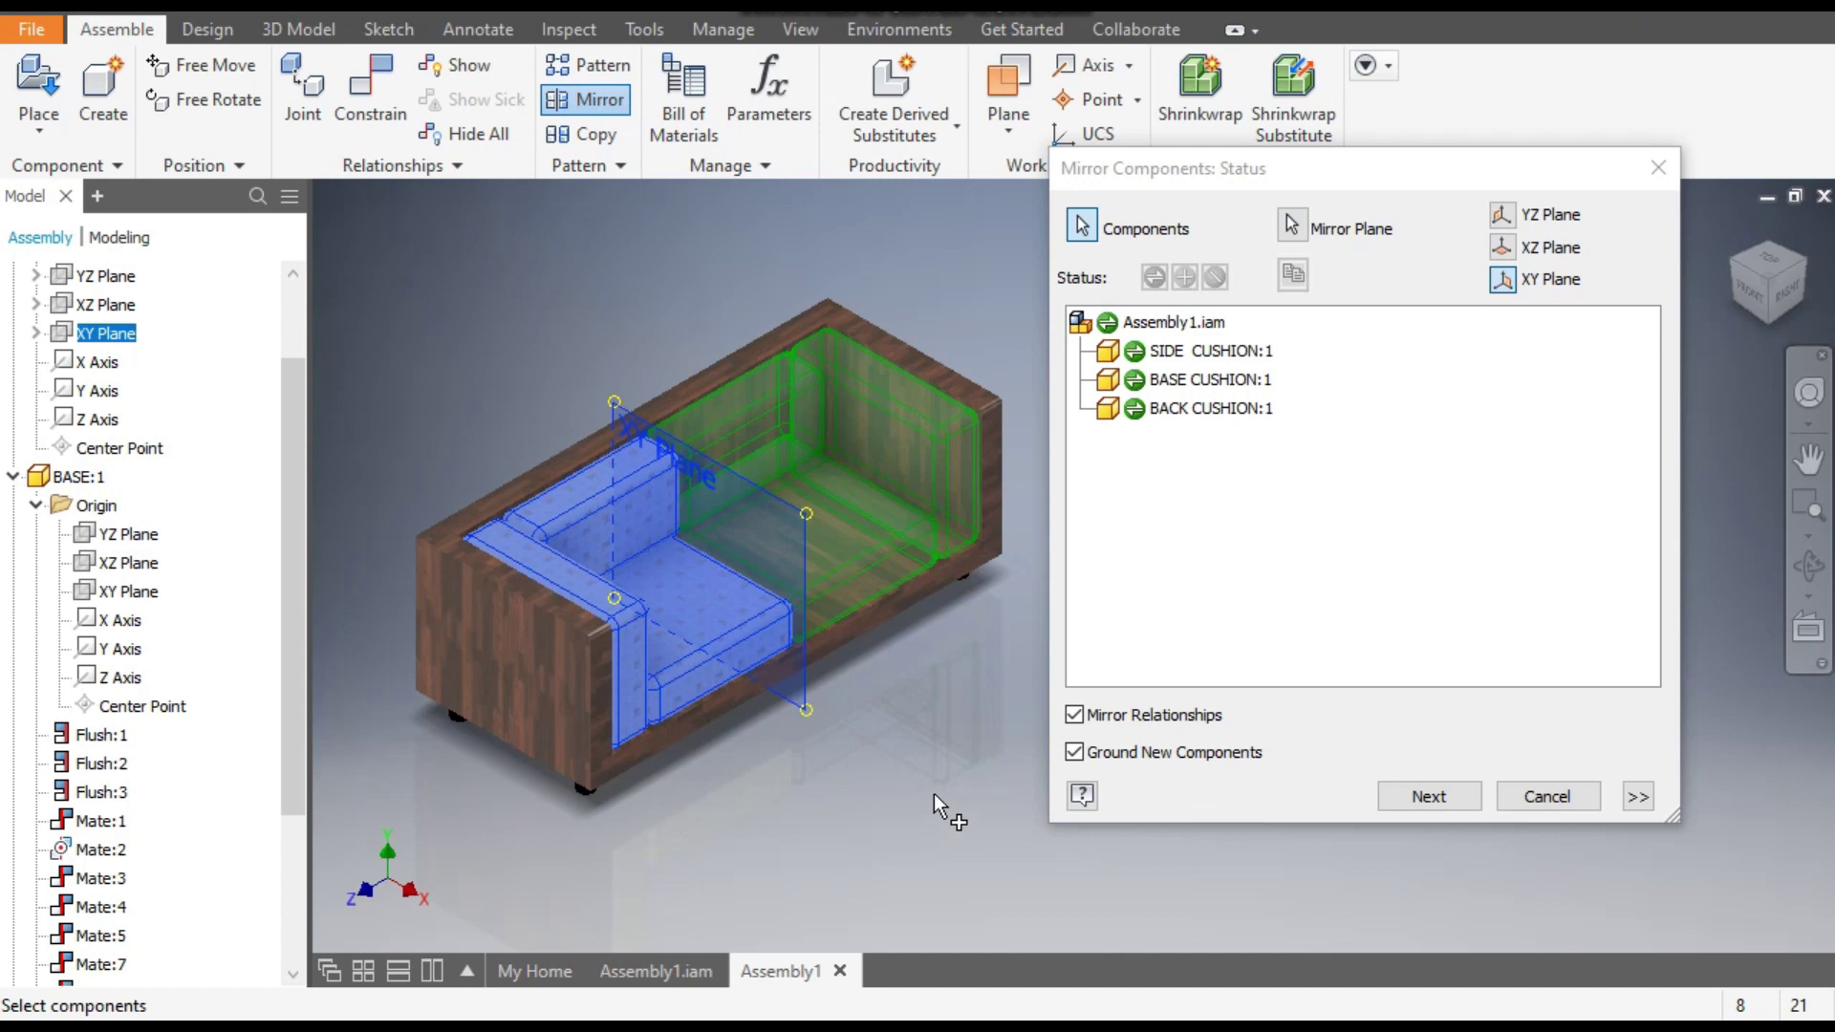
left_click(1427, 797)
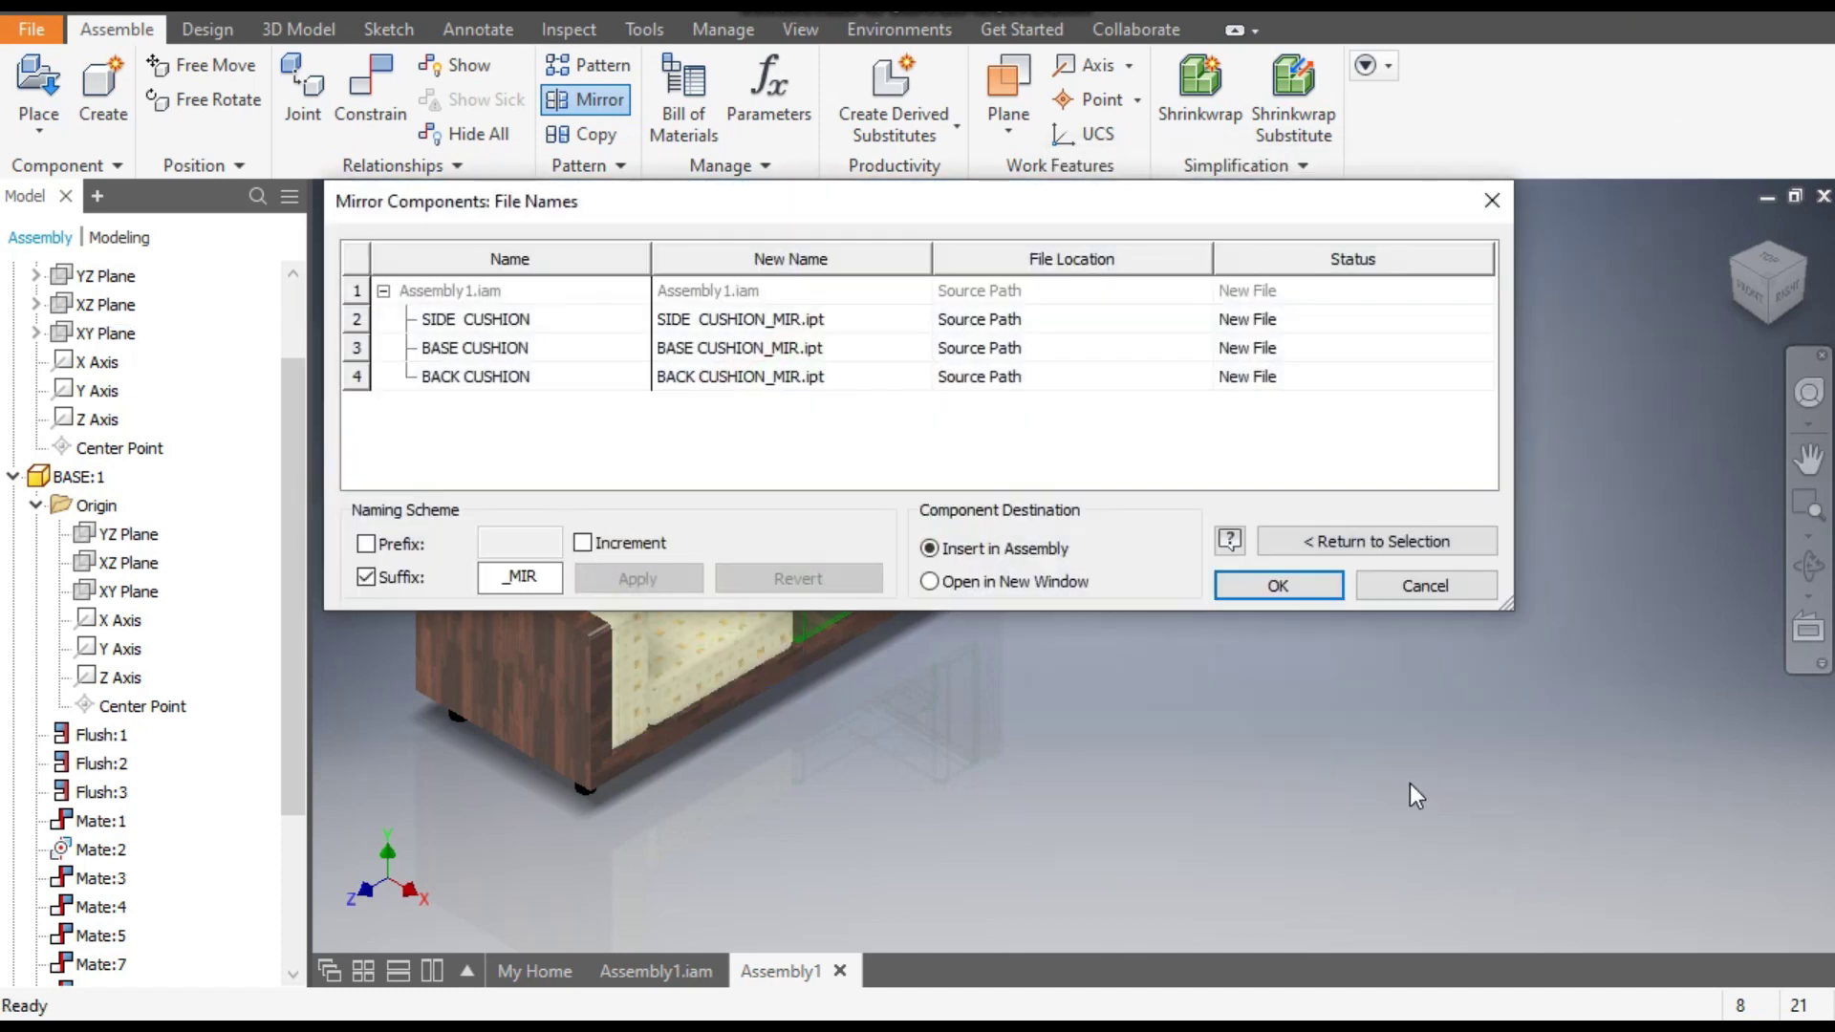
left_click(1278, 585)
middle_click_drag(979, 679, 1496, 791)
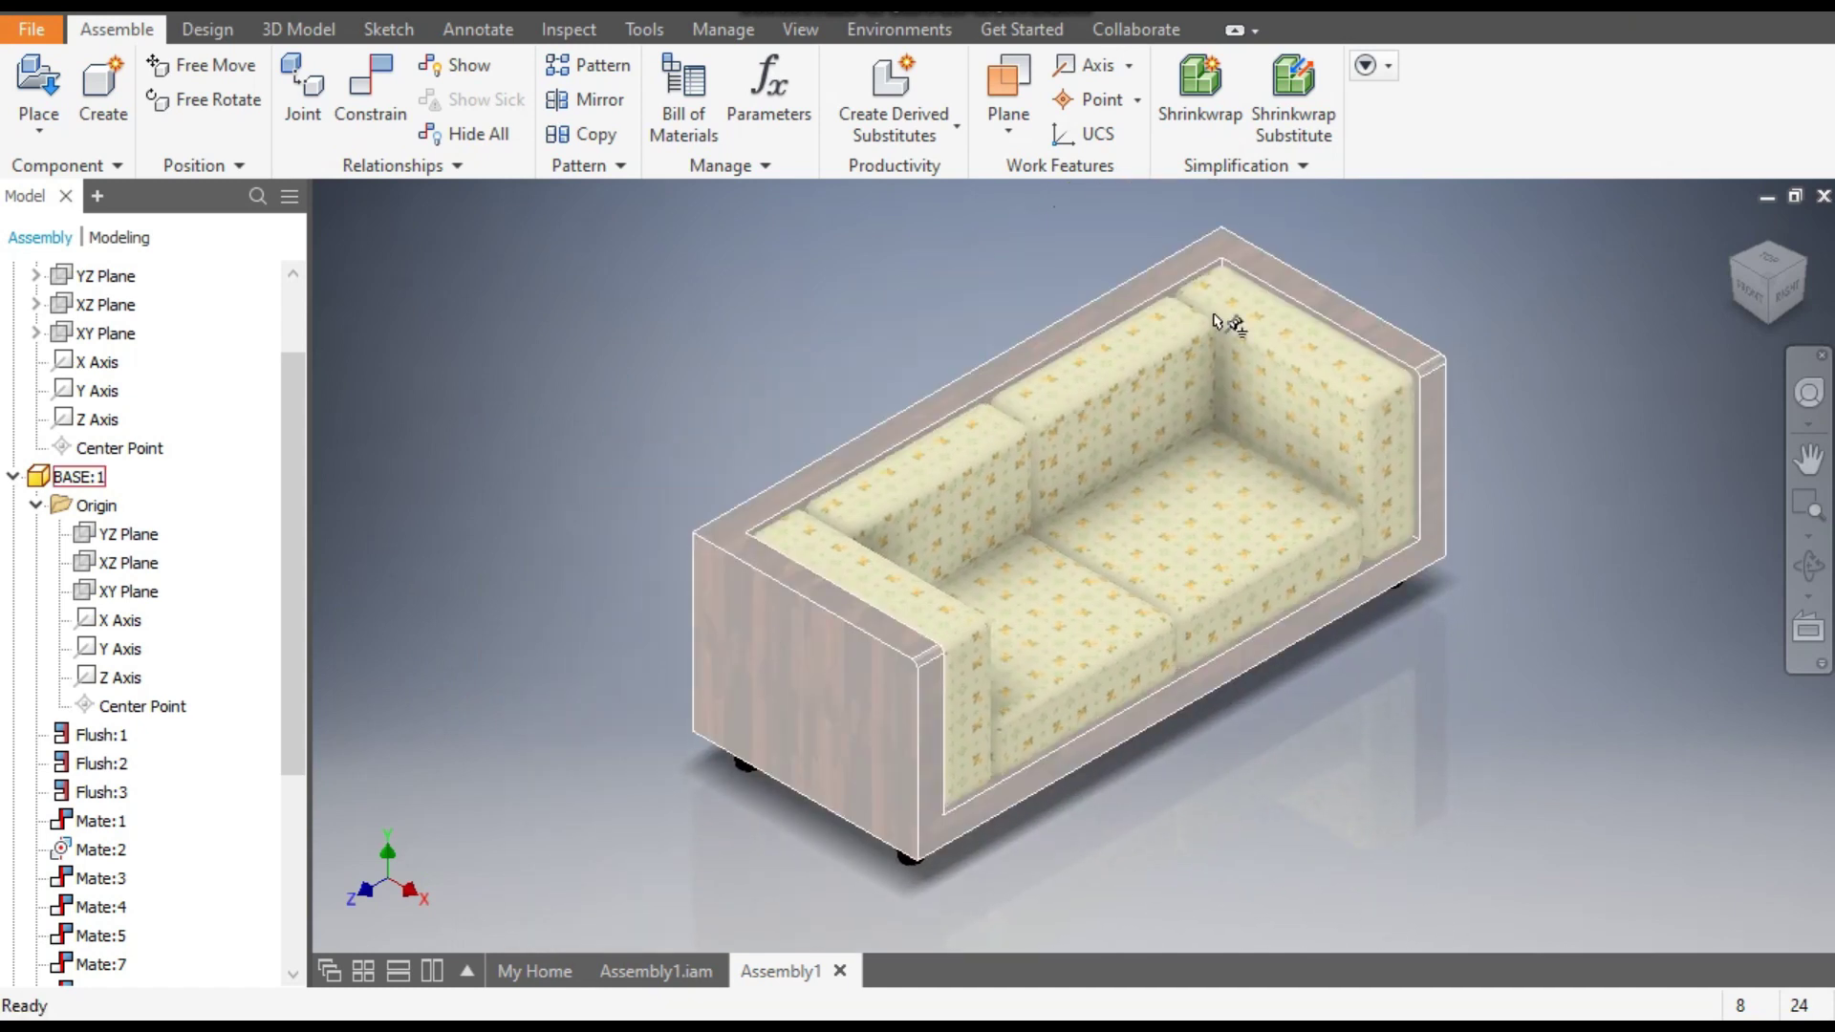